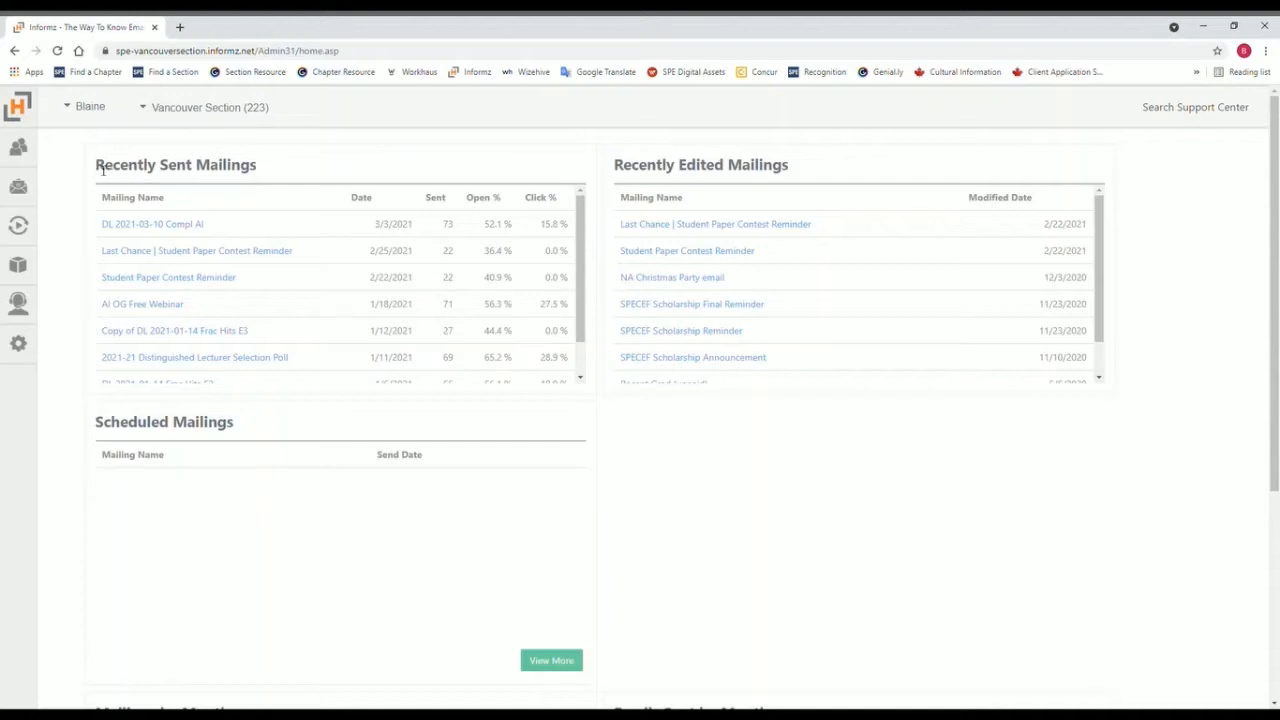
pyautogui.moveTo(97, 168); pyautogui.dragTo(259, 171)
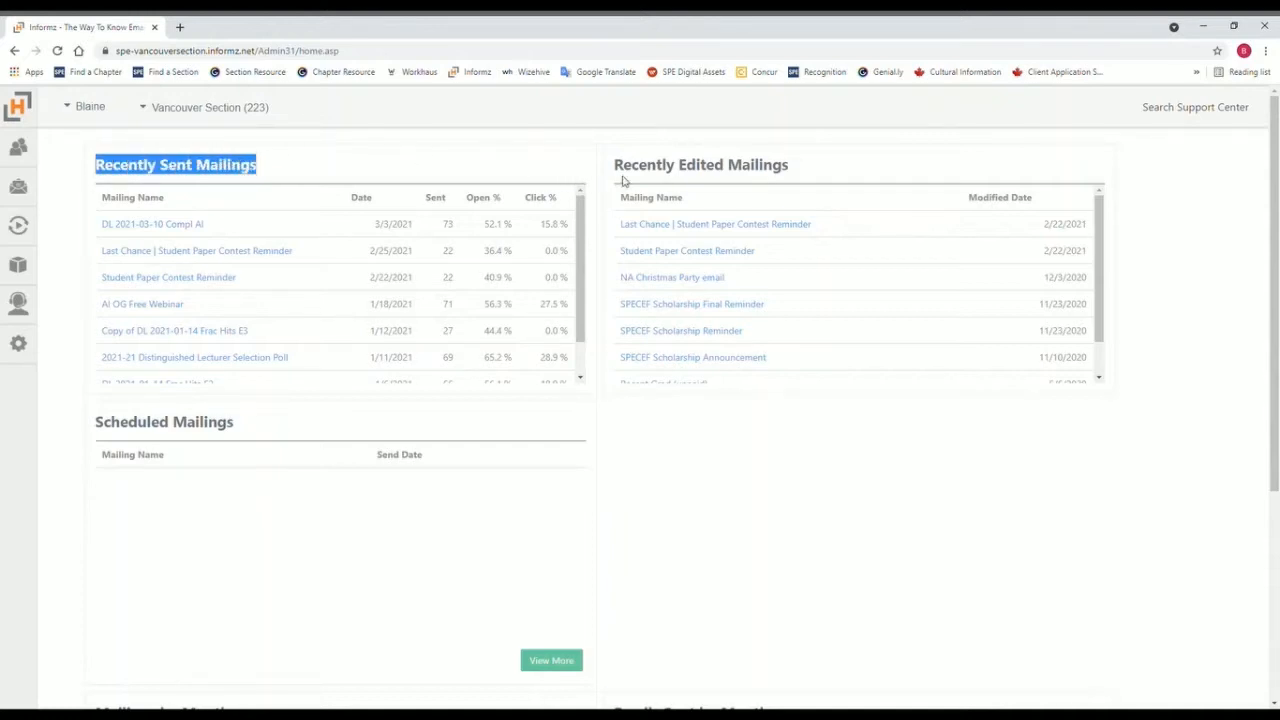
pyautogui.moveTo(621, 168); pyautogui.dragTo(800, 166)
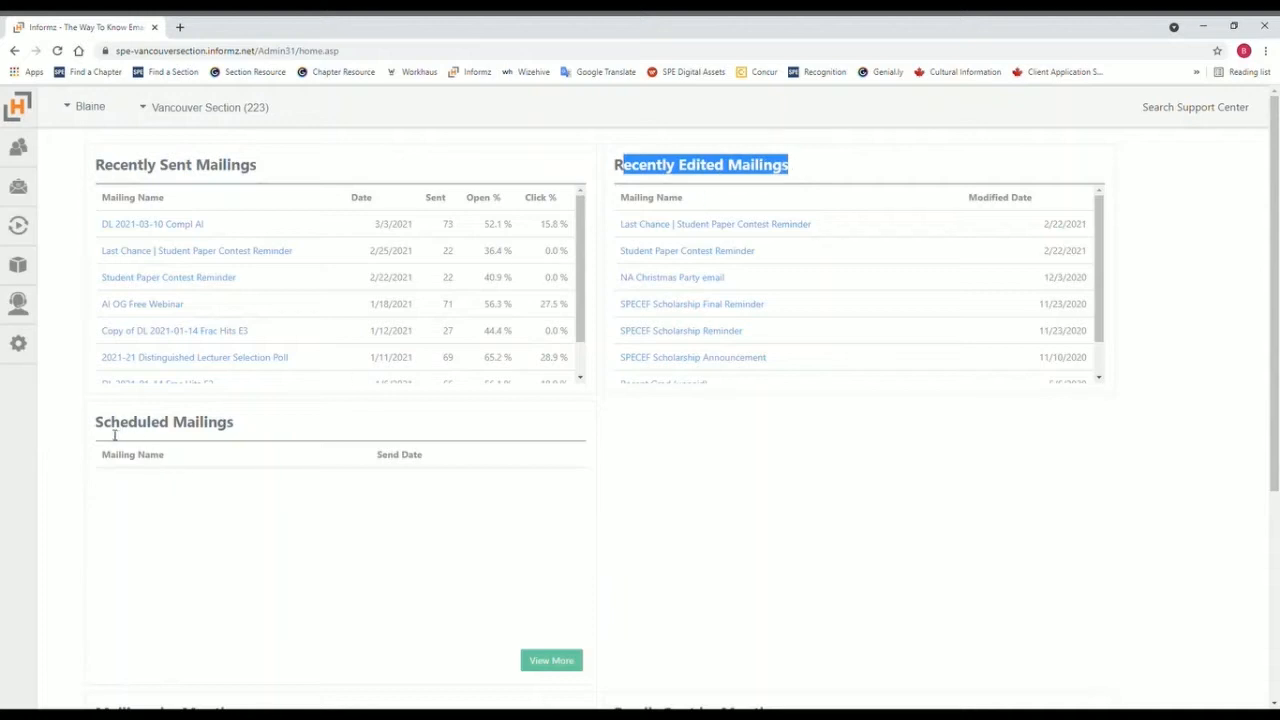
pyautogui.moveTo(104, 428); pyautogui.dragTo(232, 423)
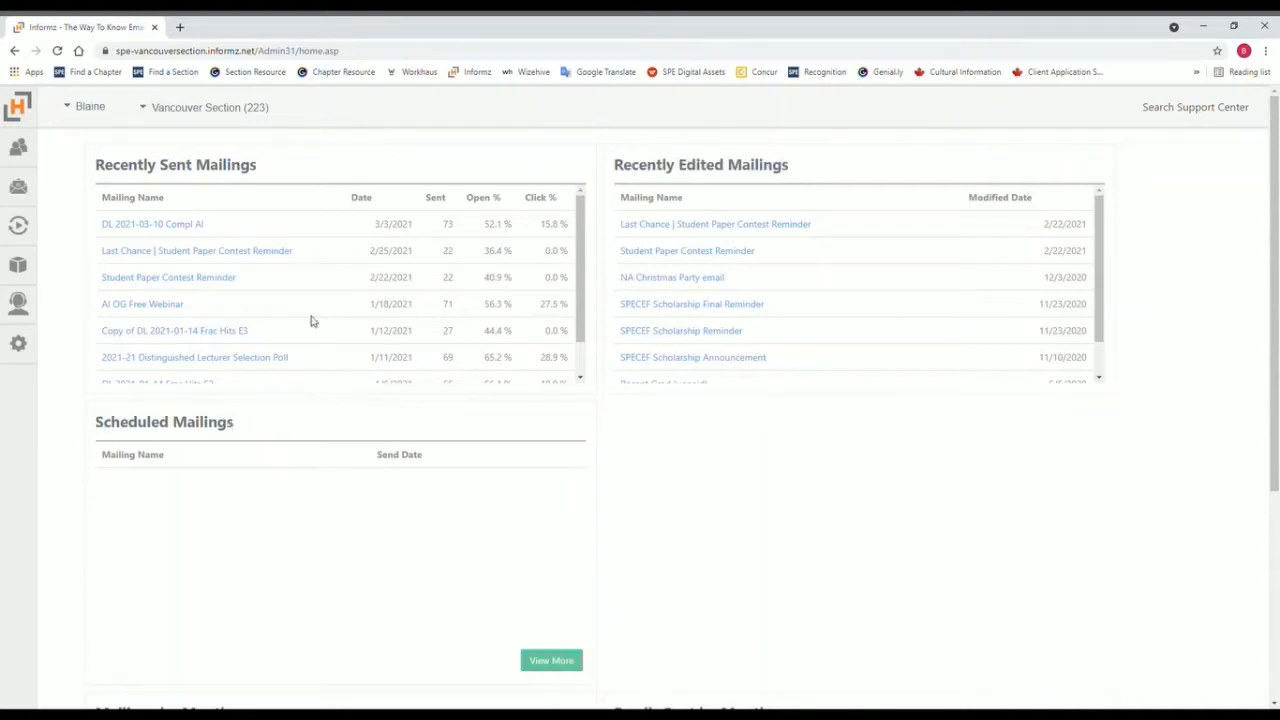
# Step: Create a new mailing and dismiss the Mailing Designer welcome message
pyautogui.moveTo(27, 197)
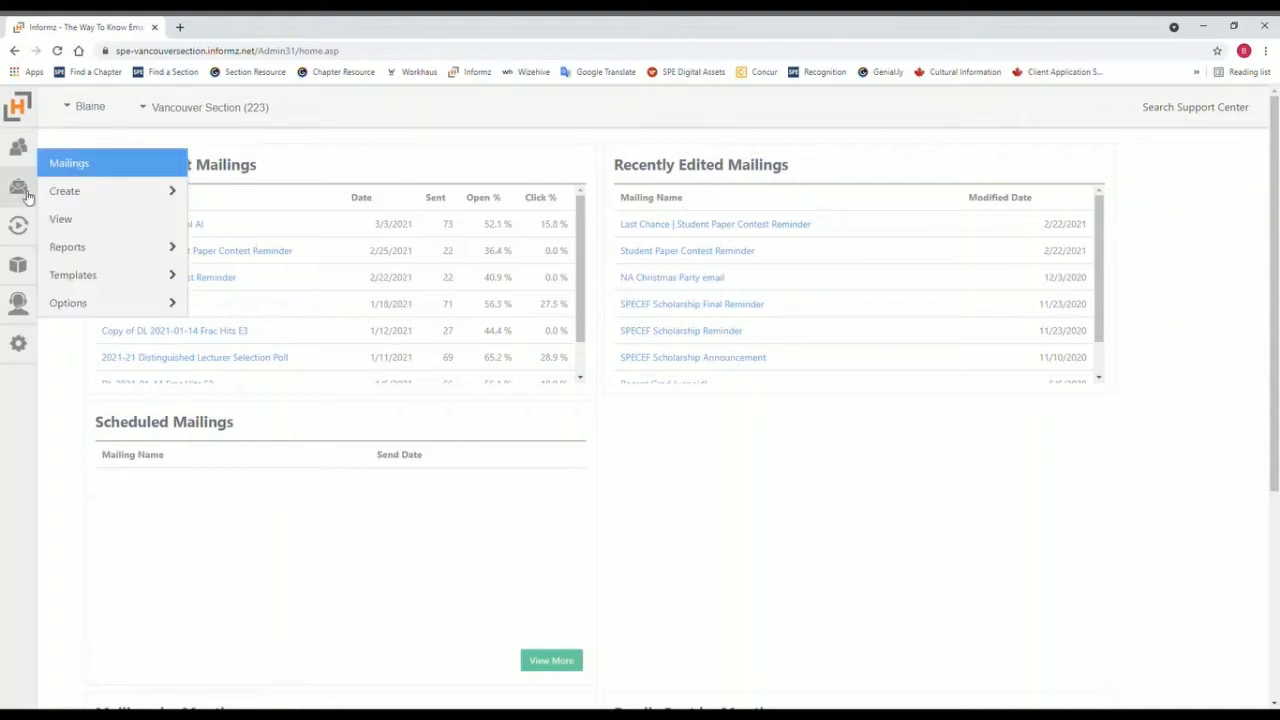
pyautogui.click(75, 192)
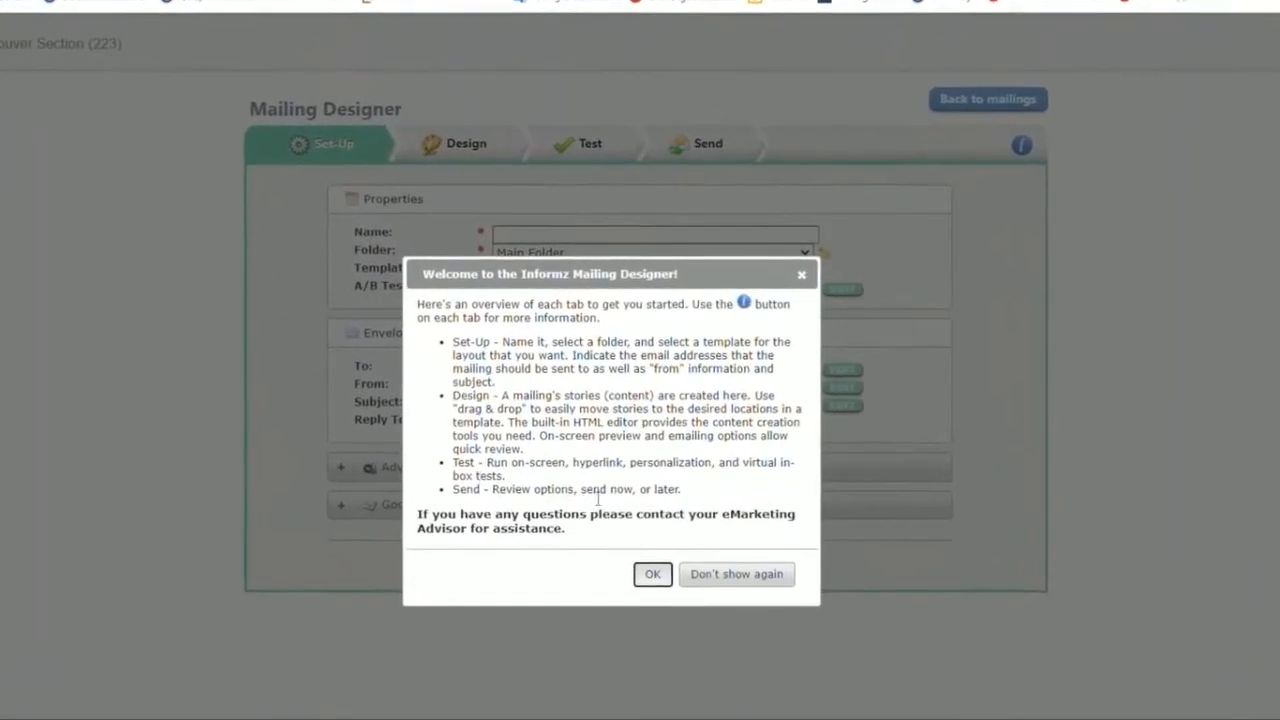
pyautogui.click(657, 550)
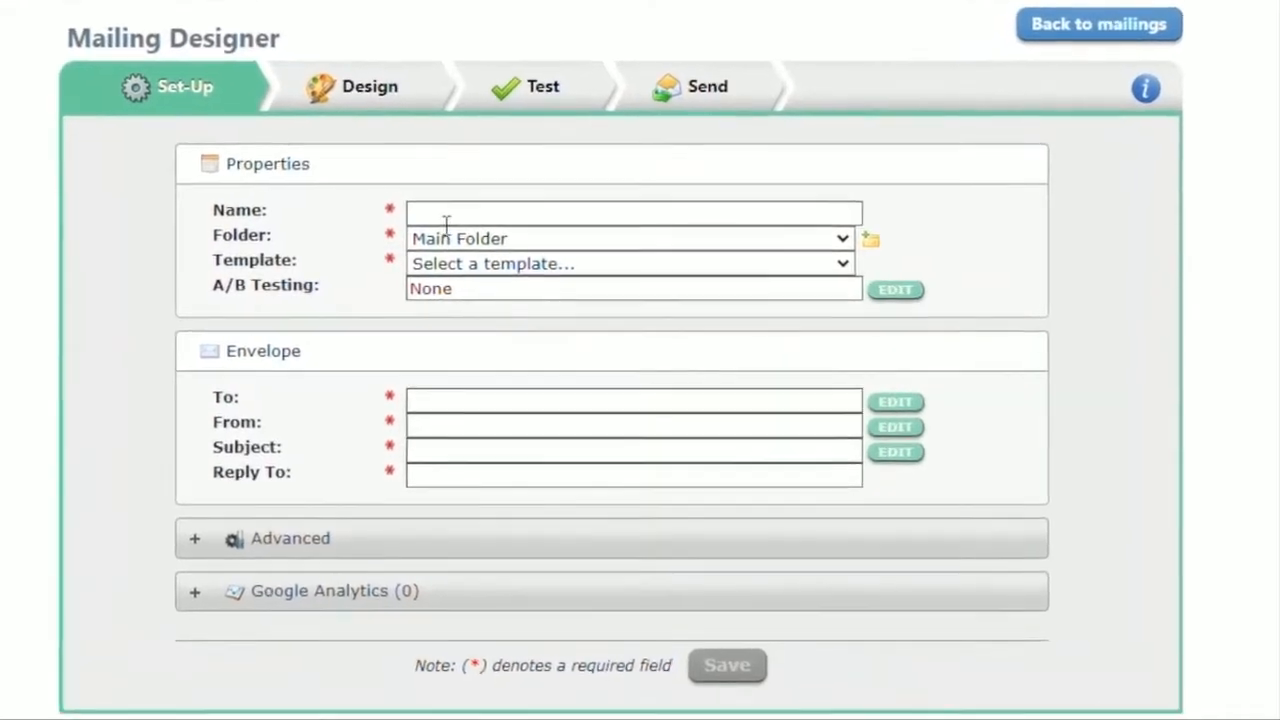
# Step: Name the mailing "renewal reminder" and choose the Basic Email template
pyautogui.click(450, 214)
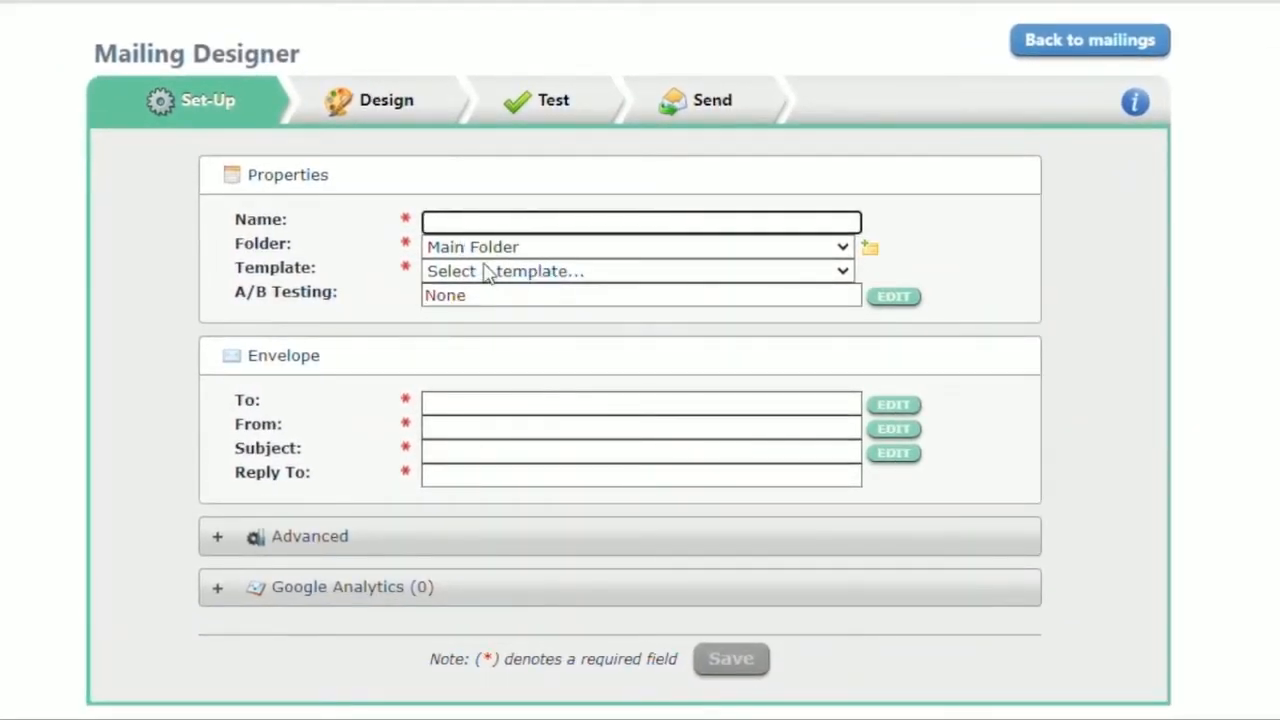
pyautogui.write('rewn')
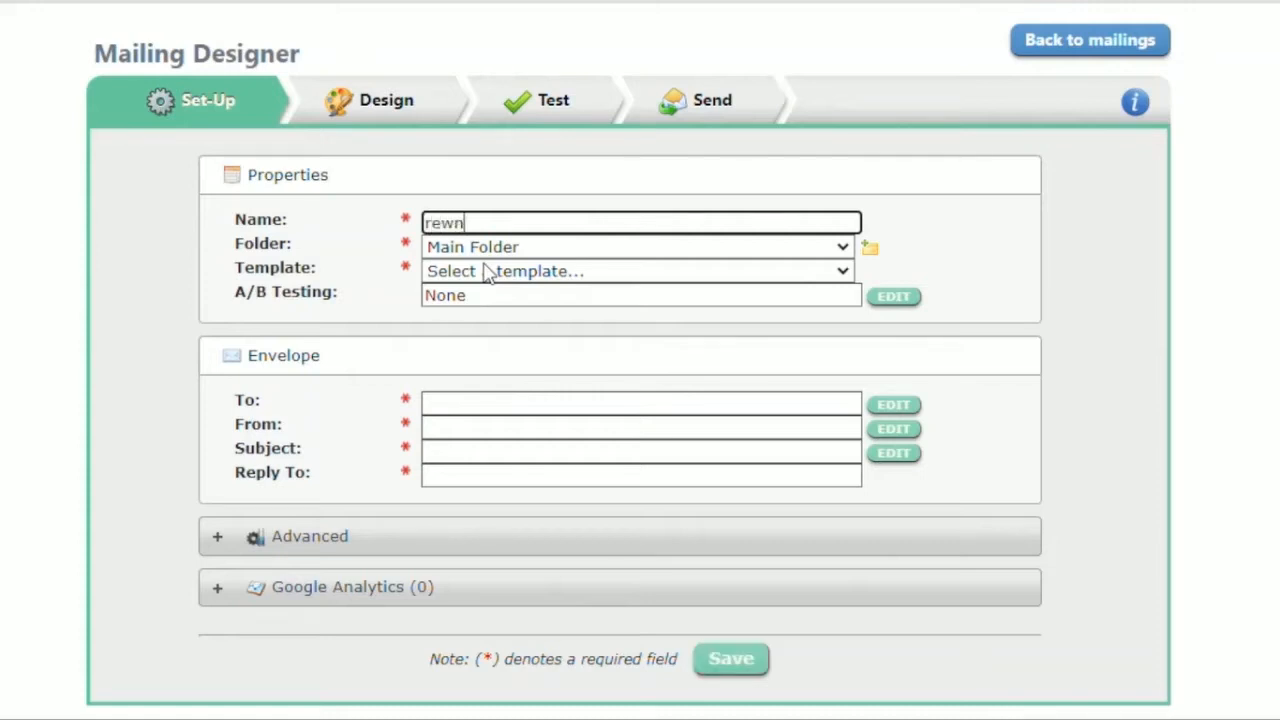
pyautogui.write('eal reminder')
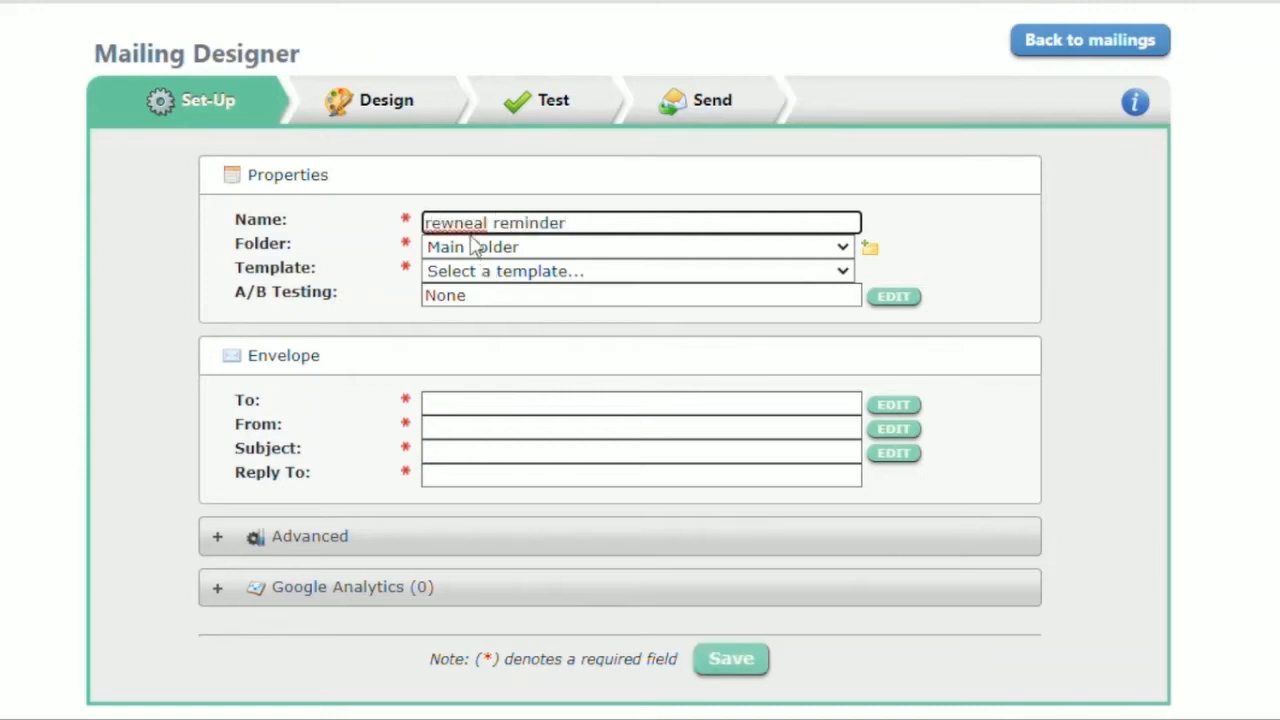
pyautogui.doubleClick(476, 228)
pyautogui.write('renewal')
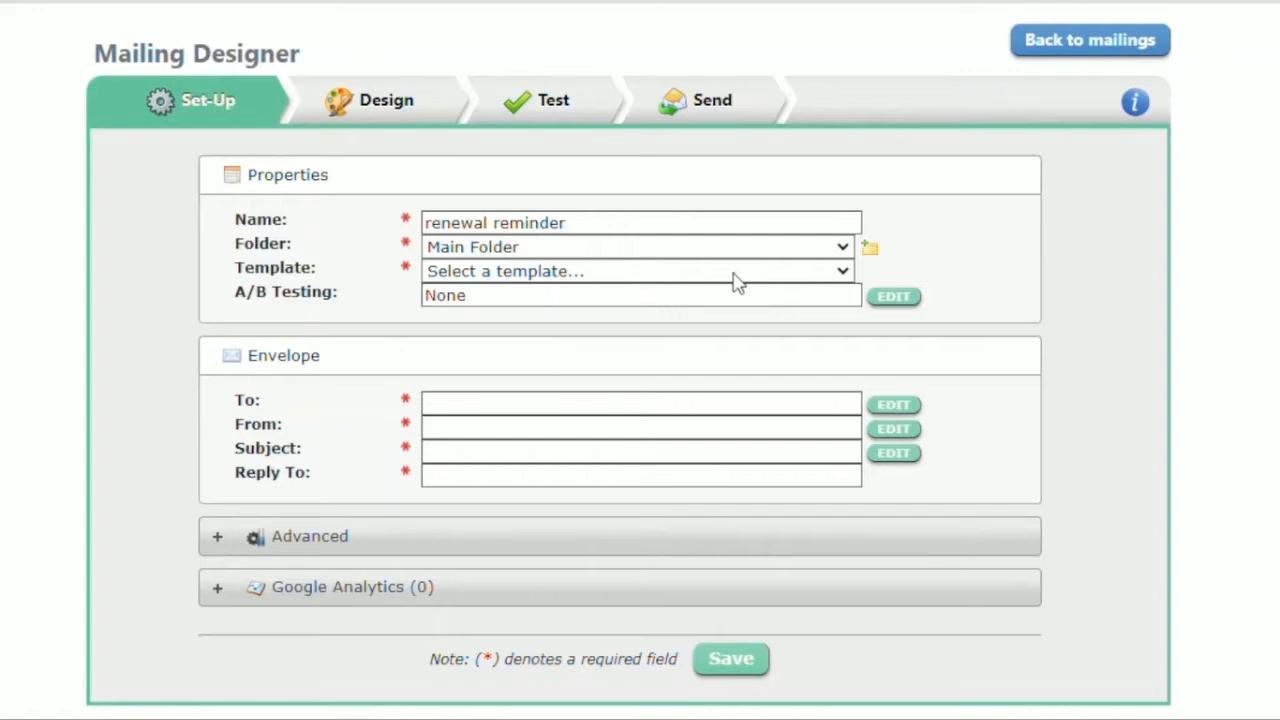
pyautogui.click(688, 322)
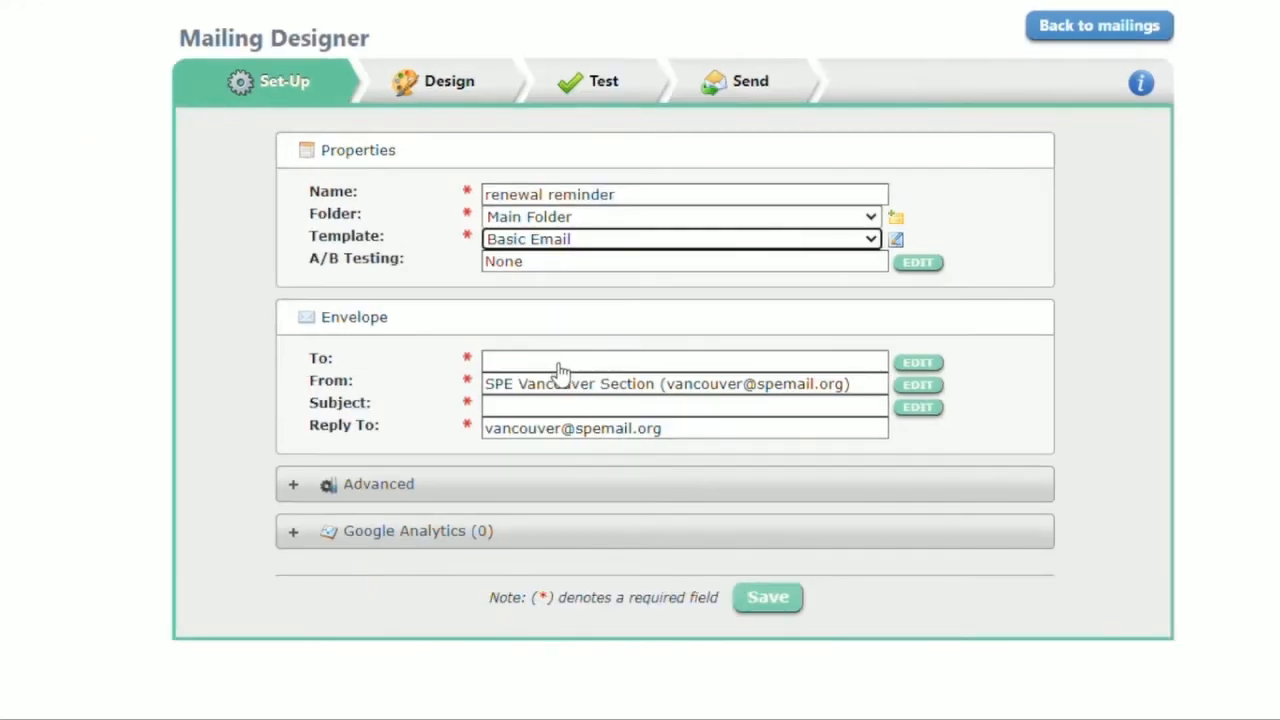
# Step: Set the recipients of the entire mailing to the *Members (No Students) (223_PROF_PAID) target group from the Personify360 MKT Lists folder
pyautogui.click(560, 370)
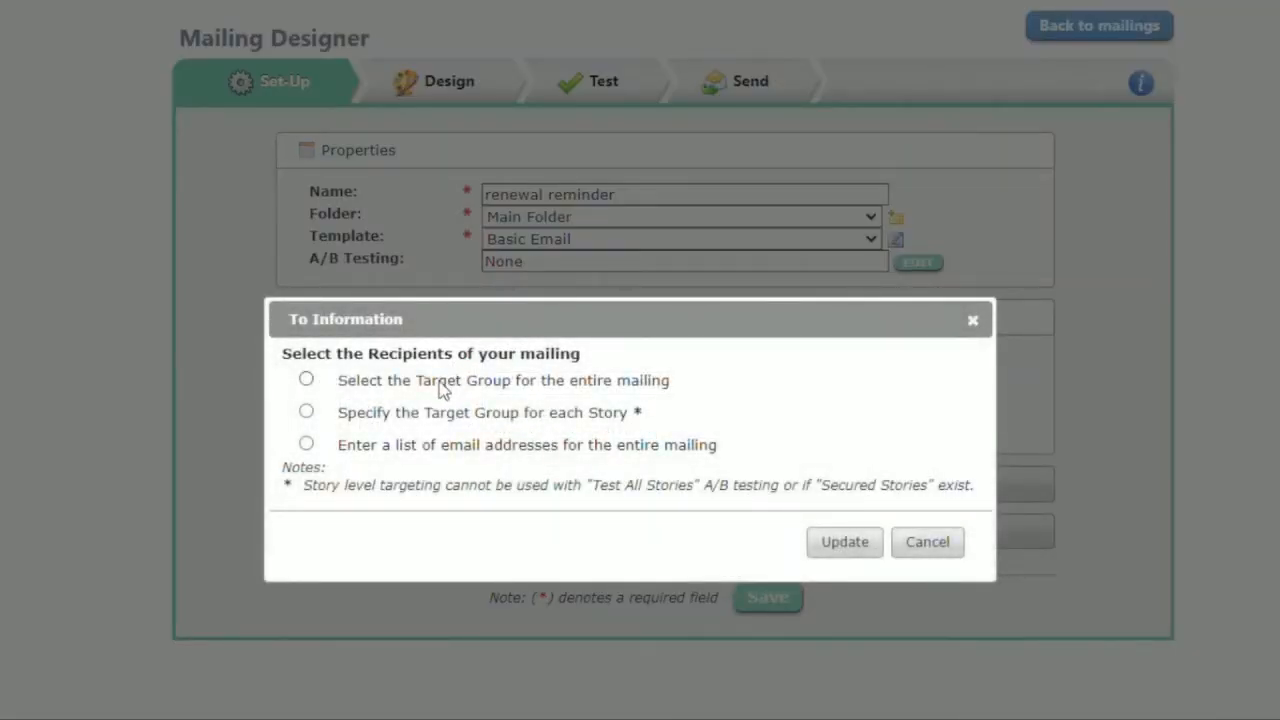
pyautogui.click(443, 386)
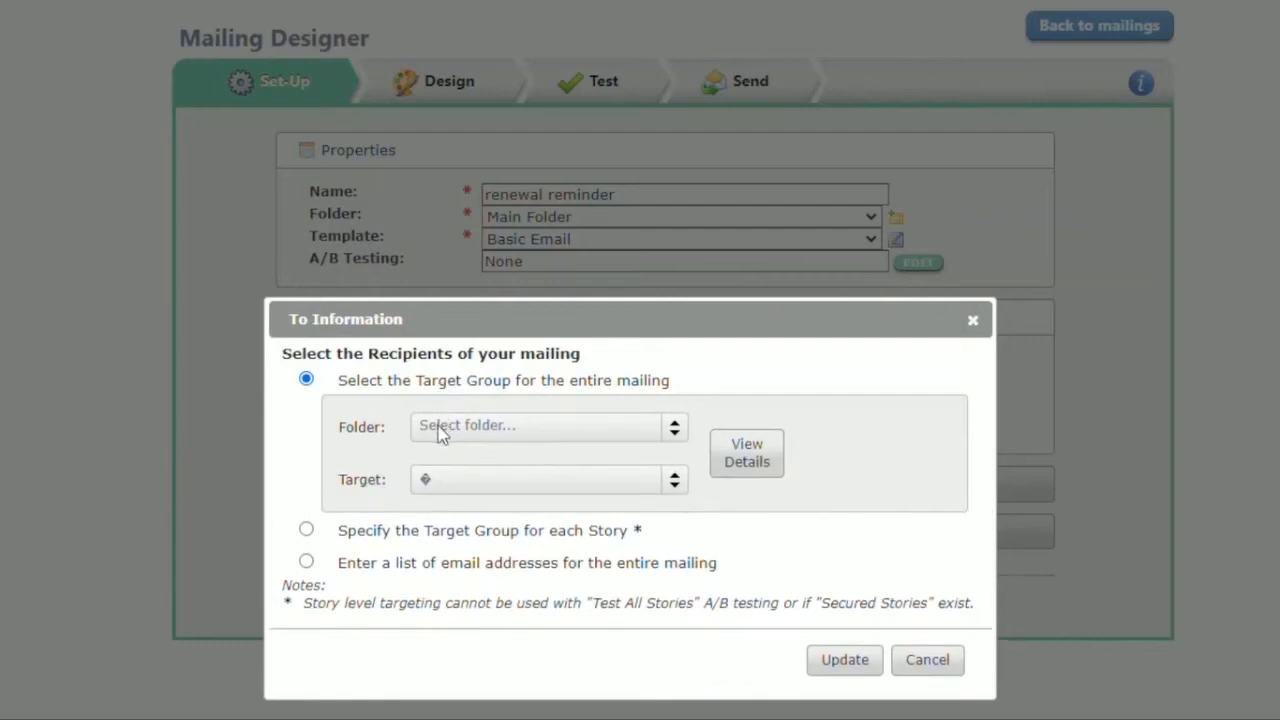
pyautogui.click(438, 428)
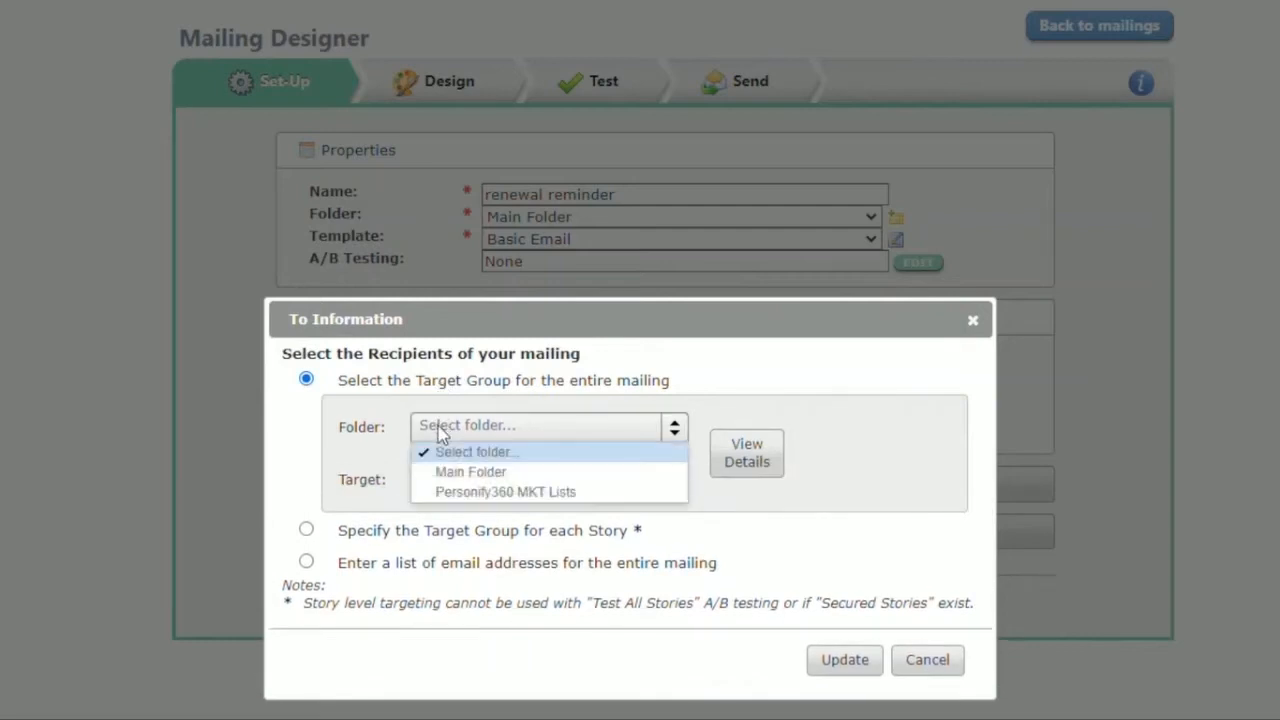
pyautogui.click(468, 493)
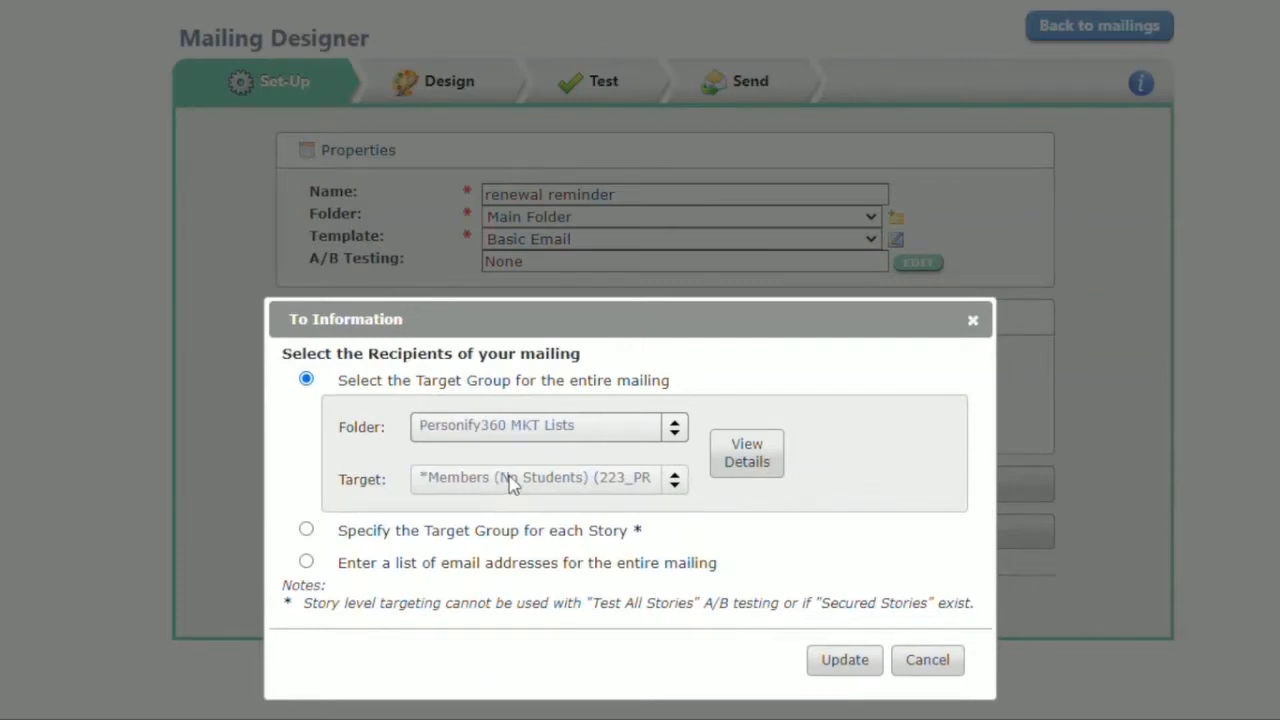
pyautogui.click(511, 483)
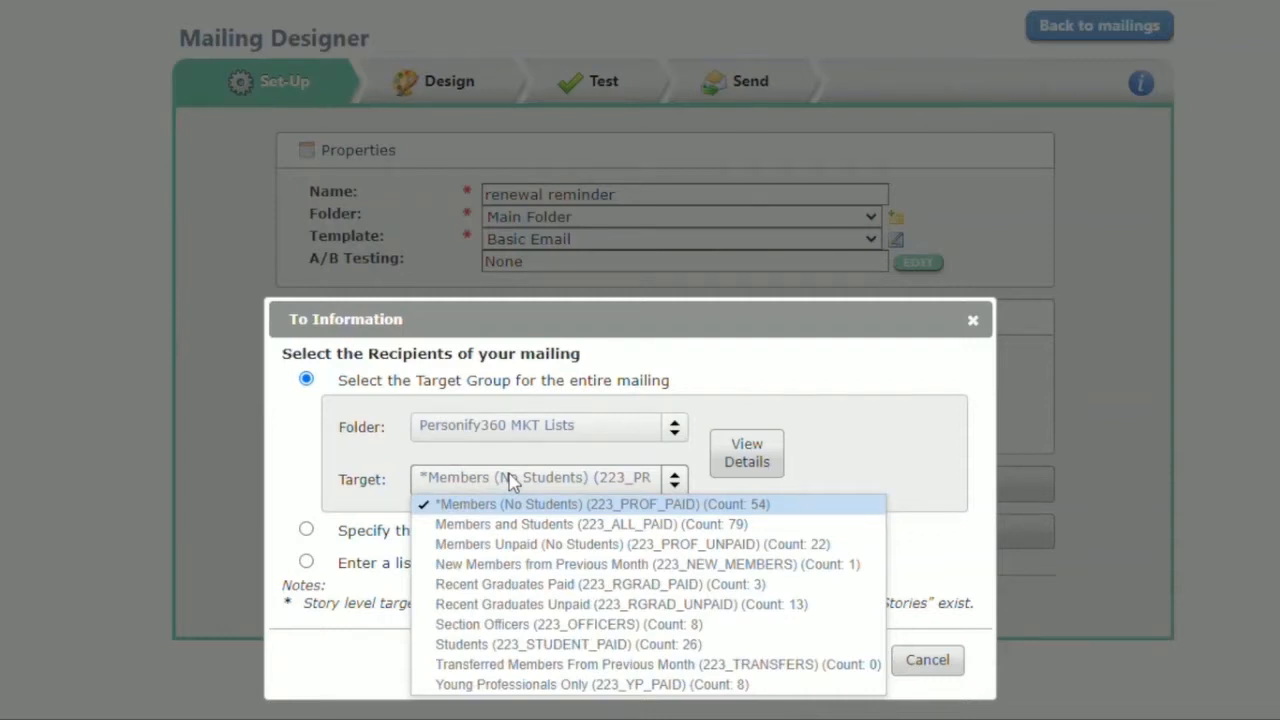
pyautogui.click(599, 506)
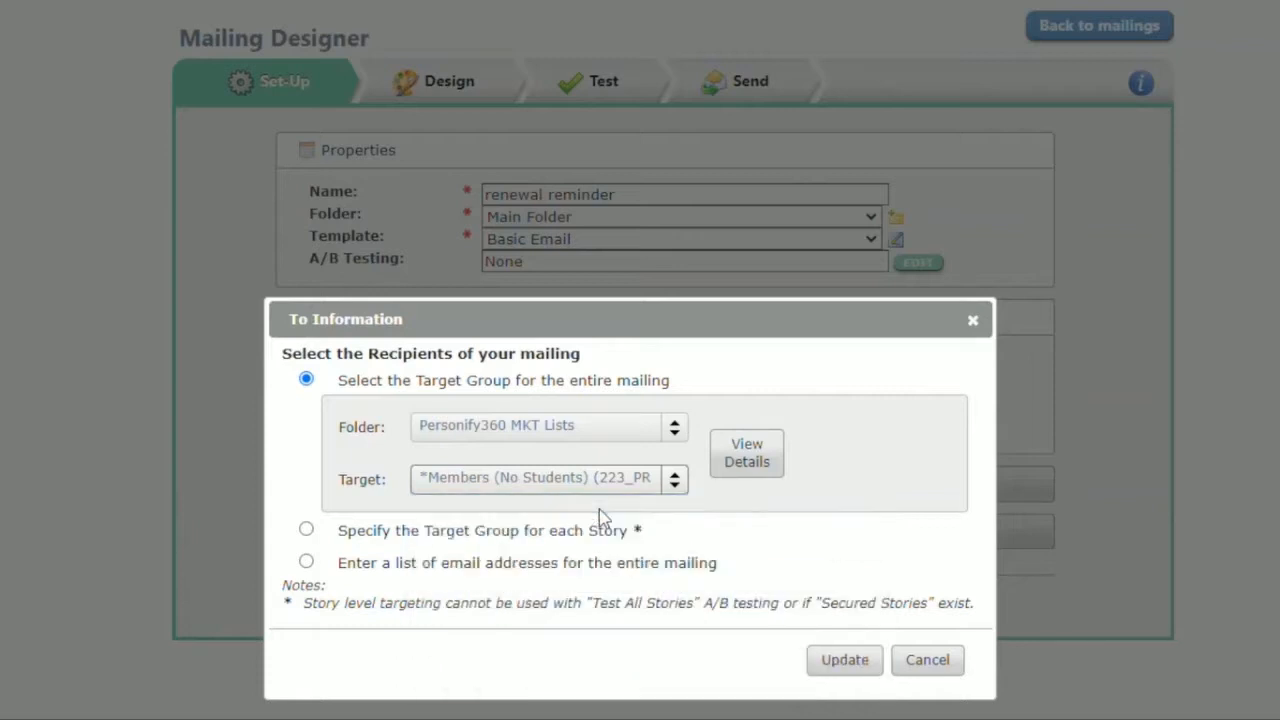
pyautogui.click(686, 484)
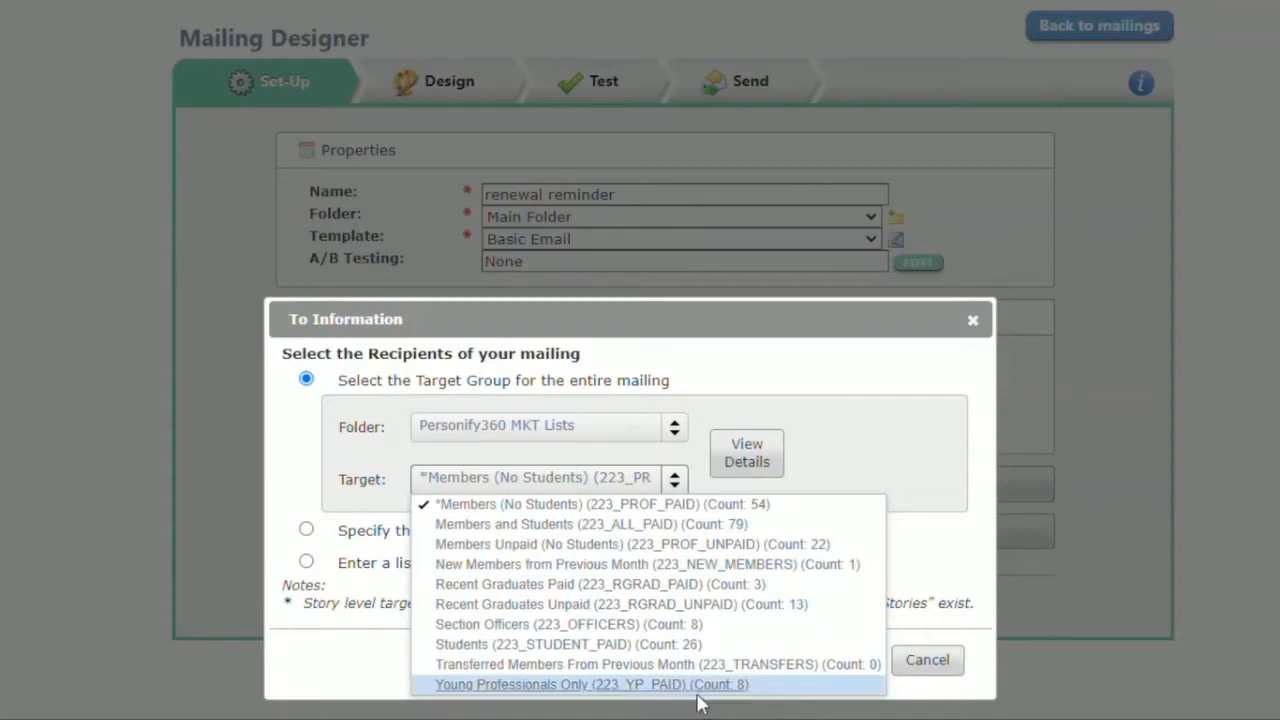
pyautogui.click(1061, 423)
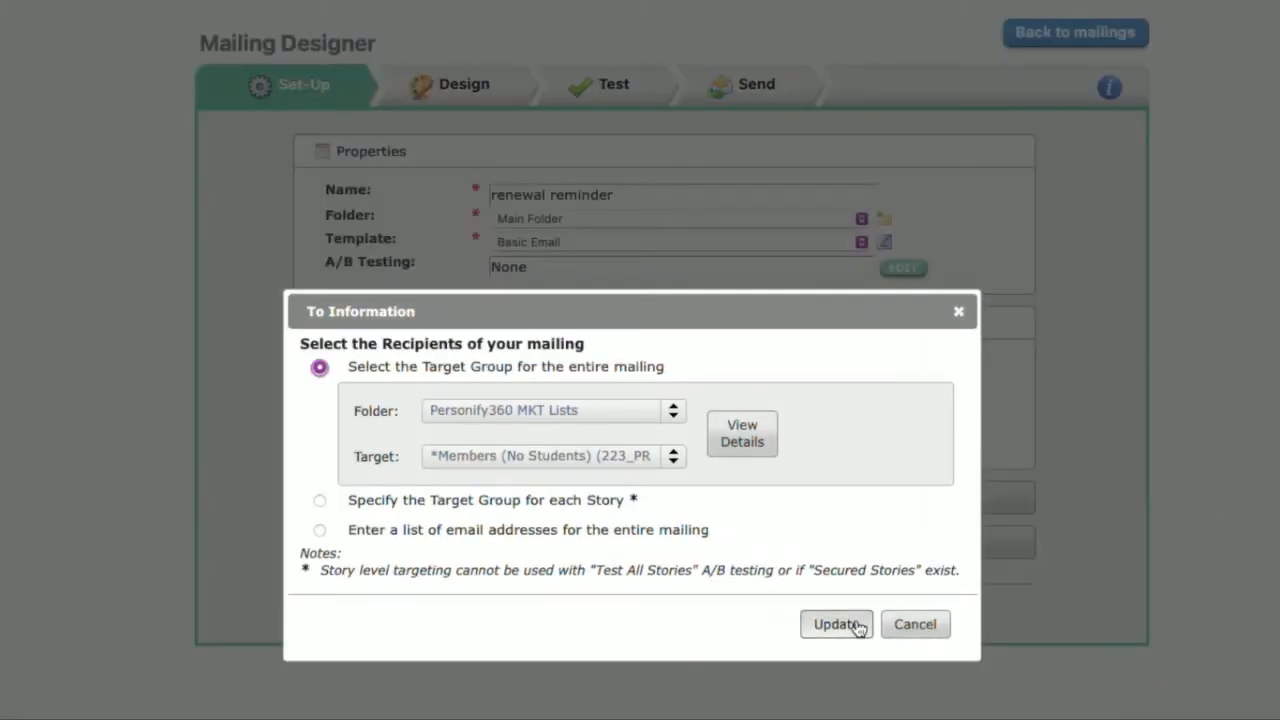
pyautogui.click(836, 624)
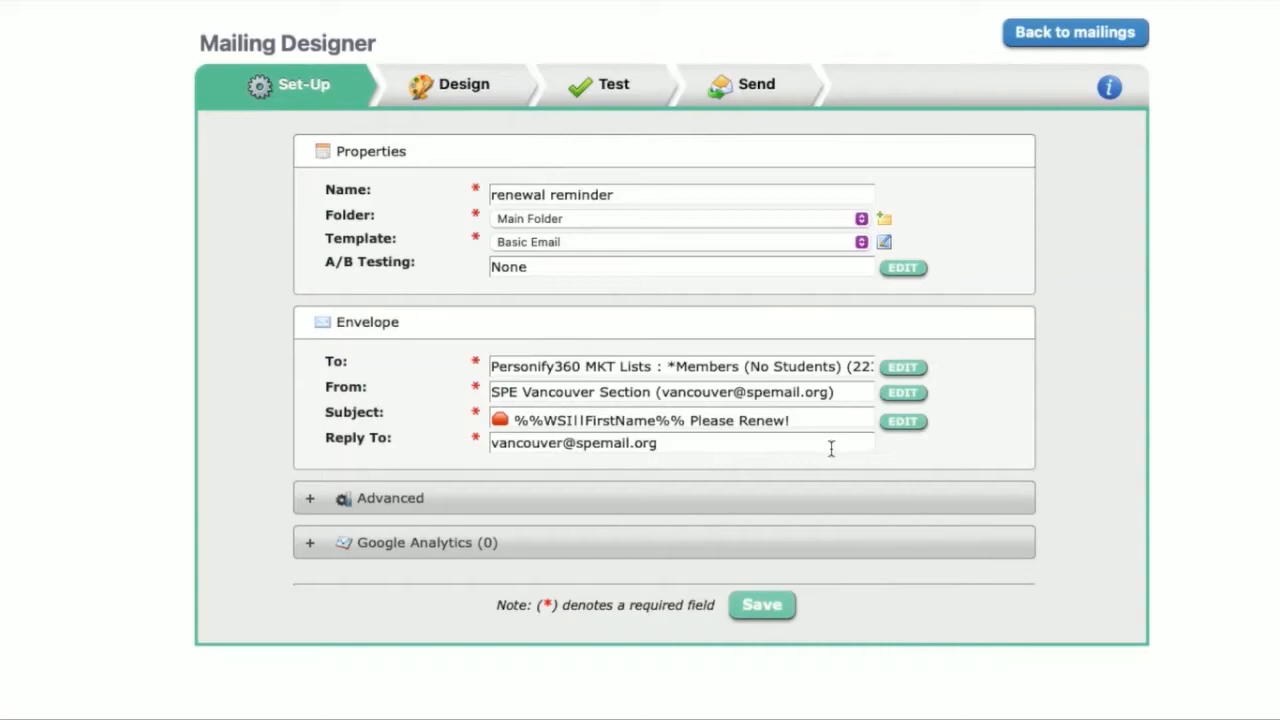
# Step: Review the sender's email address and friendly name and confirm them without editing
pyautogui.click(838, 393)
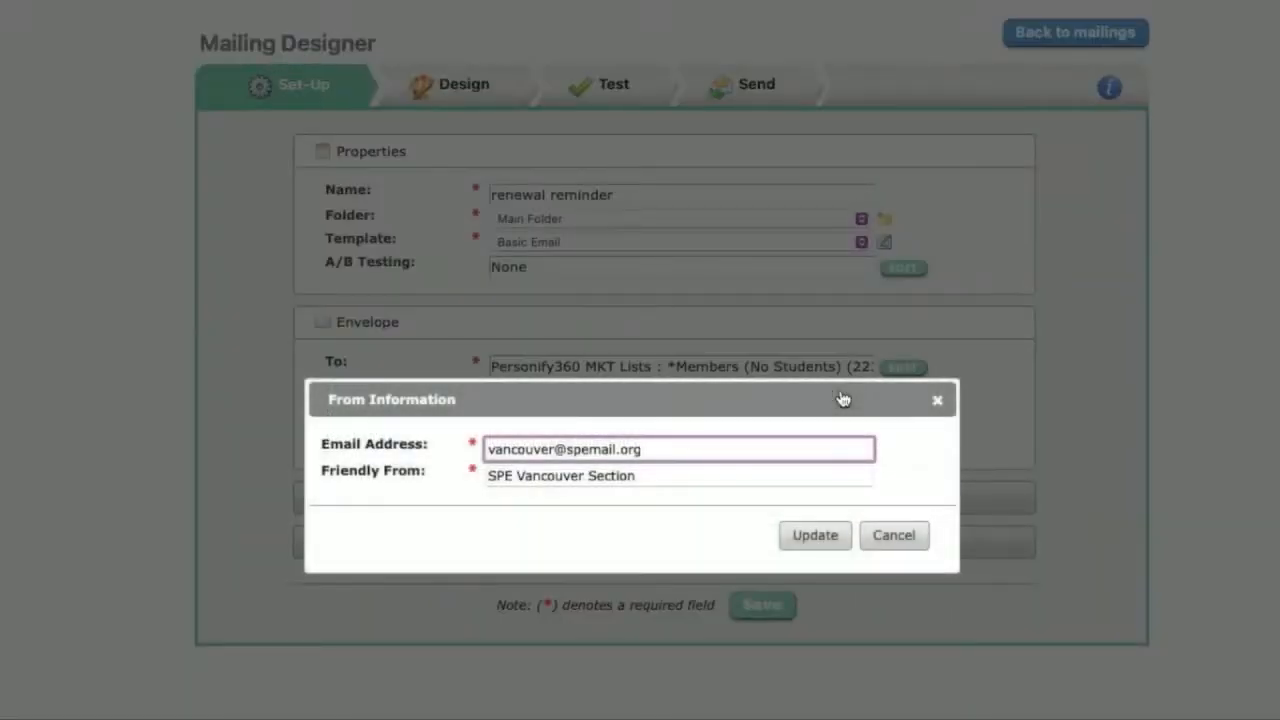
pyautogui.click(815, 537)
pyautogui.click(721, 450)
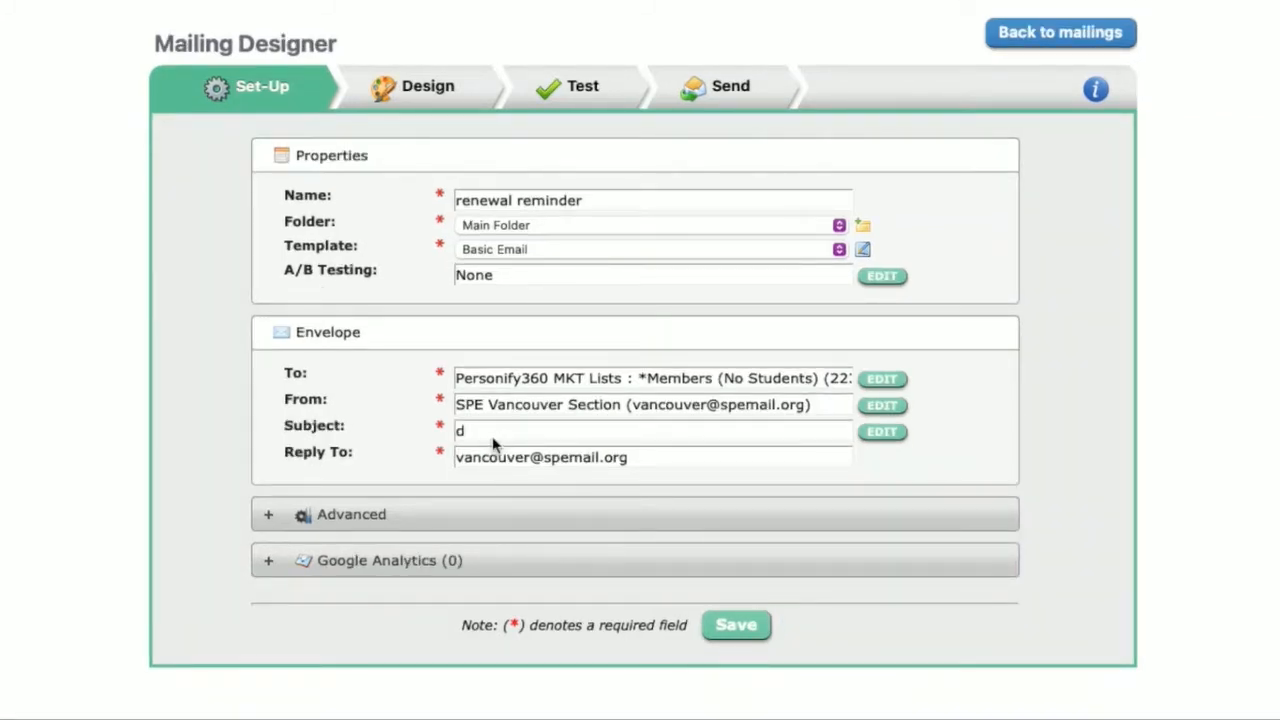
# Step: Open the subject line for editing, try the sample text "dcouitnt the characters" against the character counter, and clear the subject
pyautogui.click(882, 435)
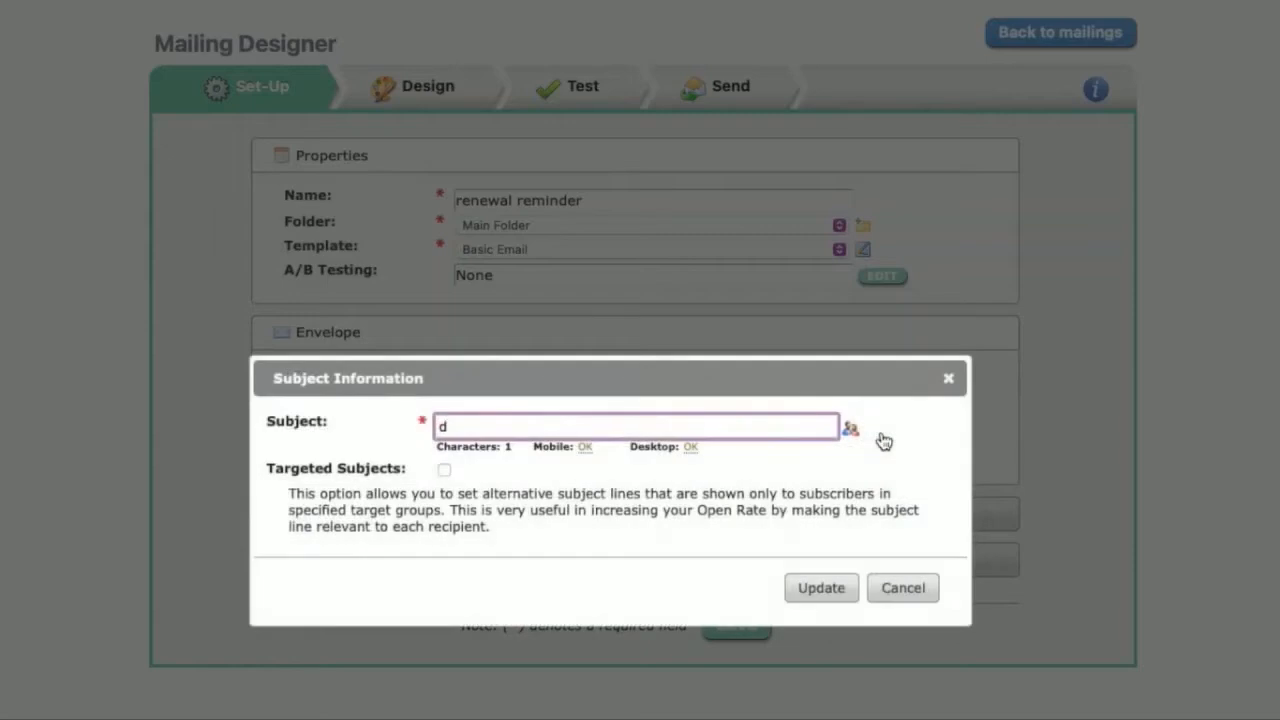
pyautogui.click(497, 426)
pyautogui.write('dcouitnt the caharacers')
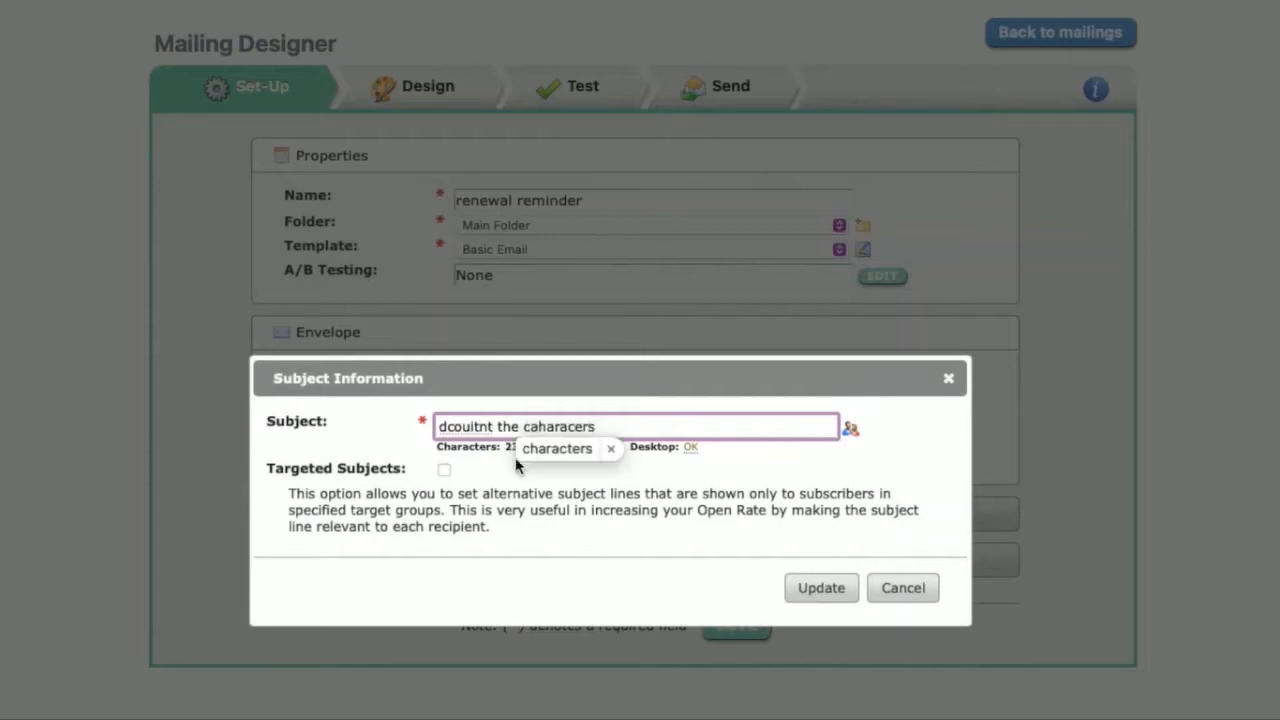
pyautogui.click(518, 456)
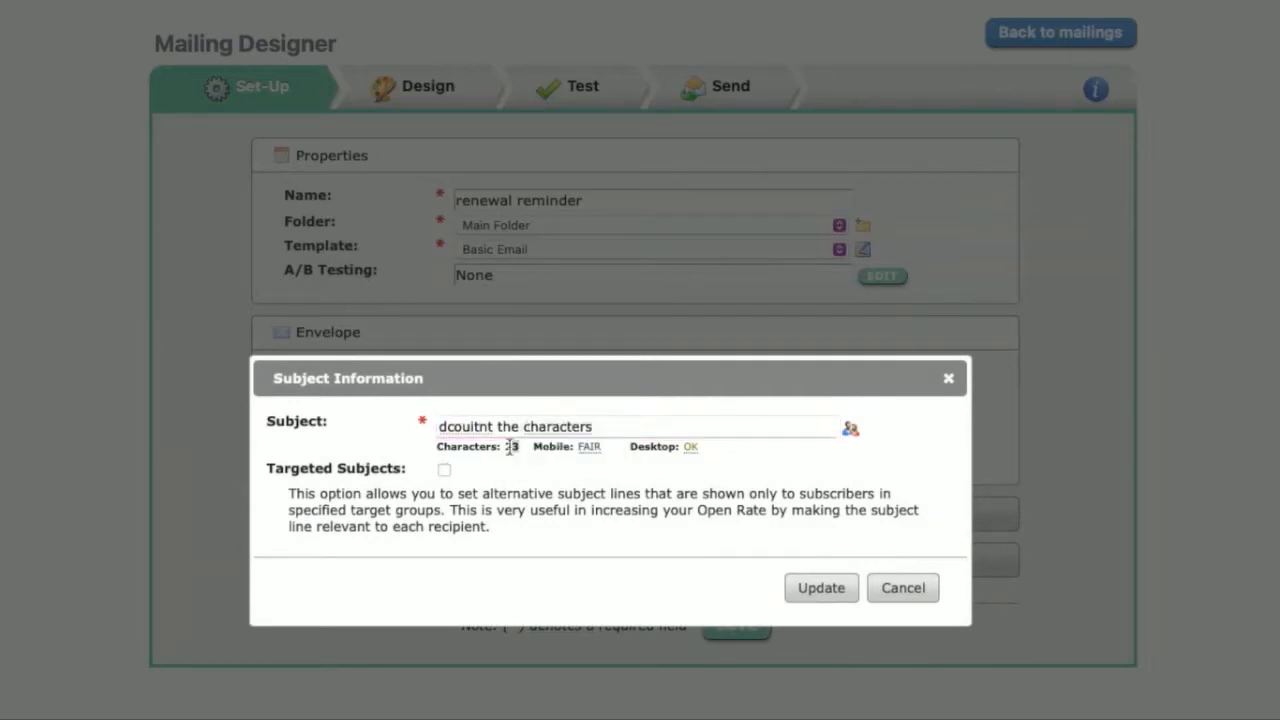
pyautogui.moveTo(623, 426); pyautogui.dragTo(355, 427)
pyautogui.press('BackSpace')
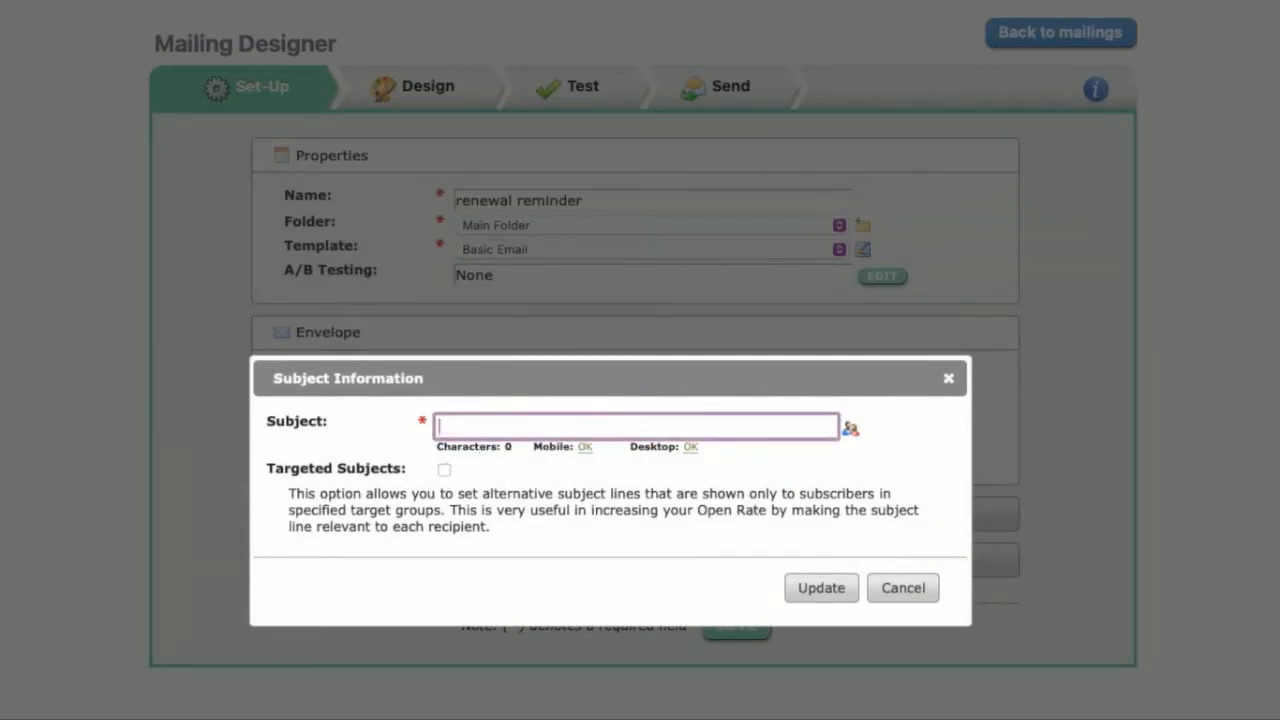
# Step: Insert the First Name personalization code of type Informz for Personify360 into the subject line
pyautogui.click(850, 435)
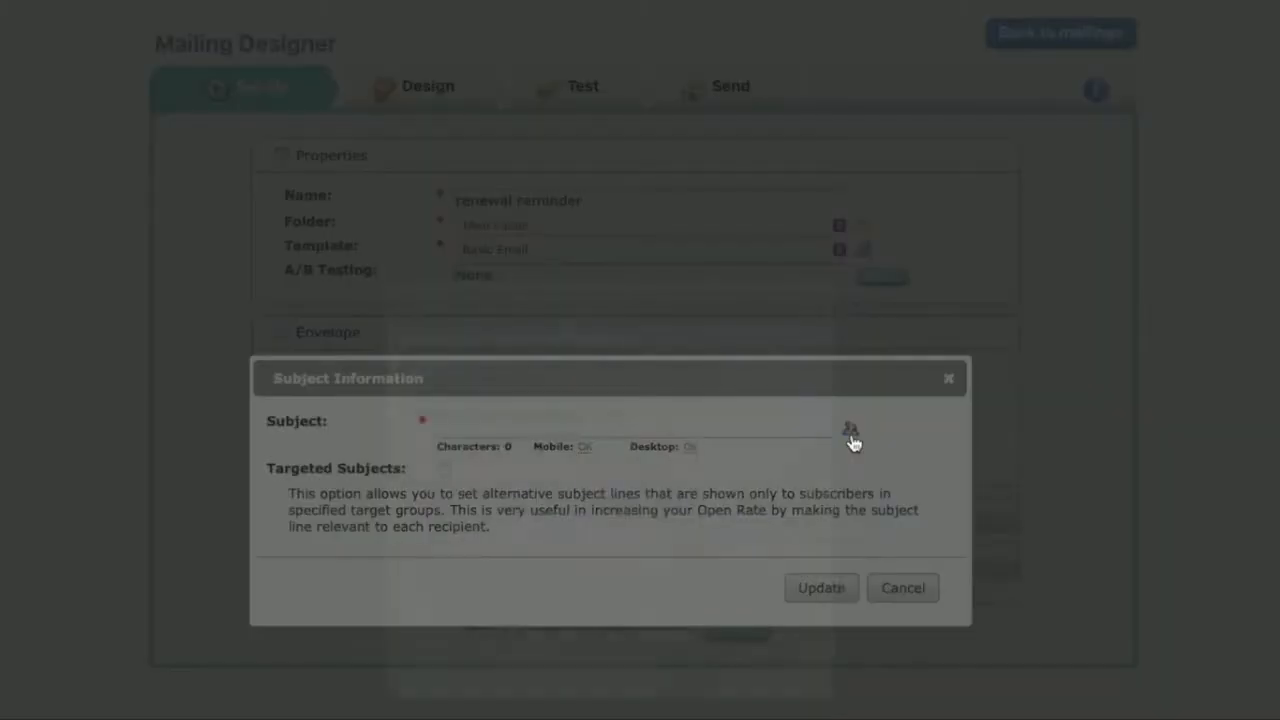
pyautogui.click(590, 389)
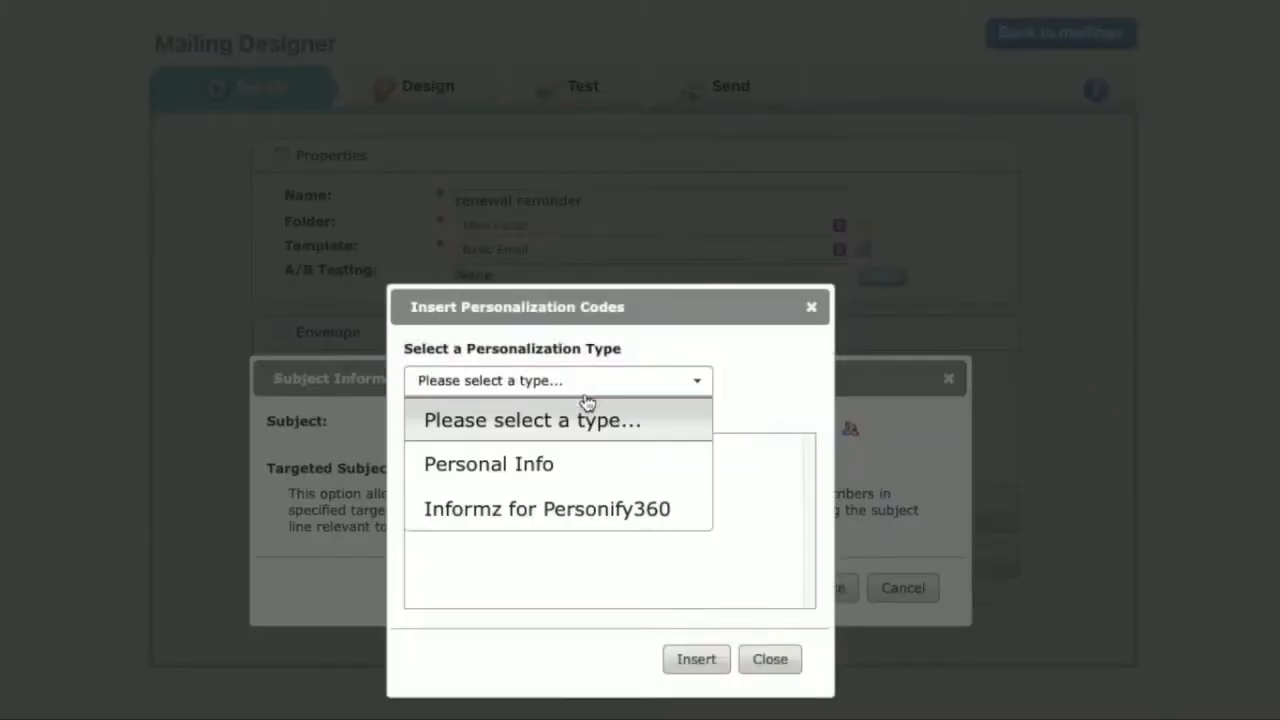
pyautogui.click(548, 511)
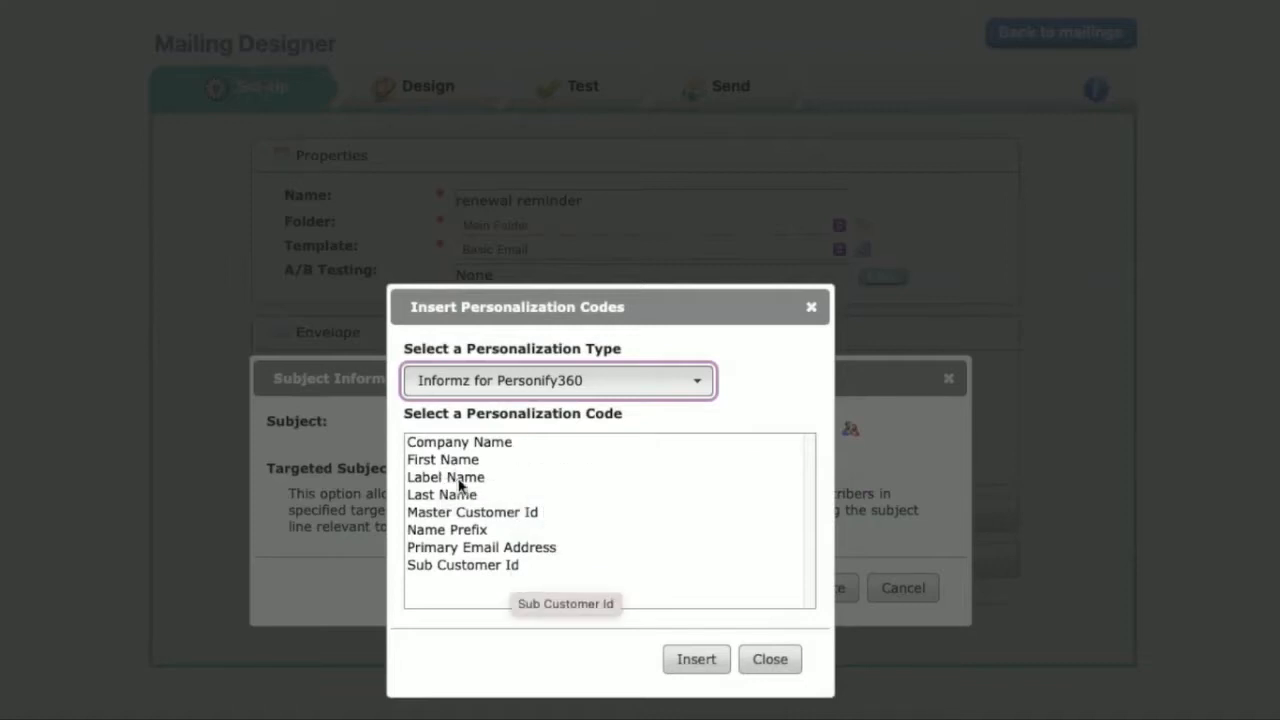
pyautogui.click(426, 463)
pyautogui.click(691, 661)
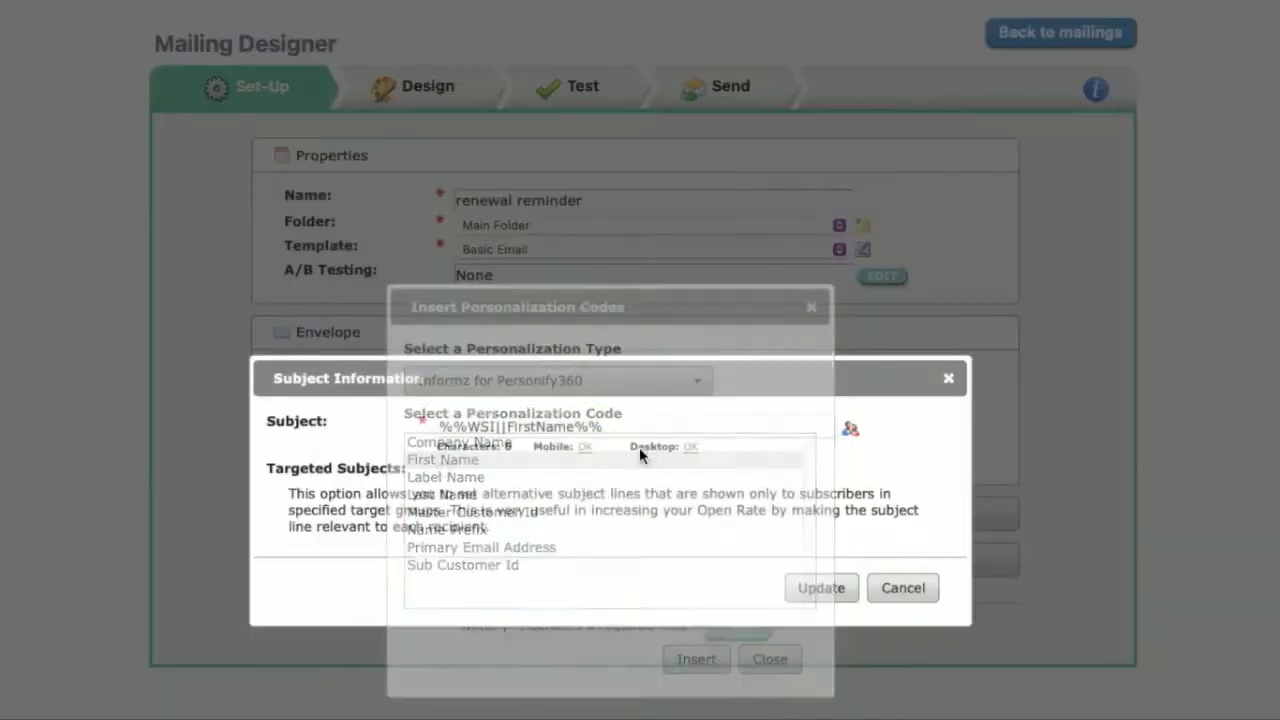
# Step: Add ", please renew today!" after the first-name code in the subject
pyautogui.click(663, 432)
pyautogui.write(', p')
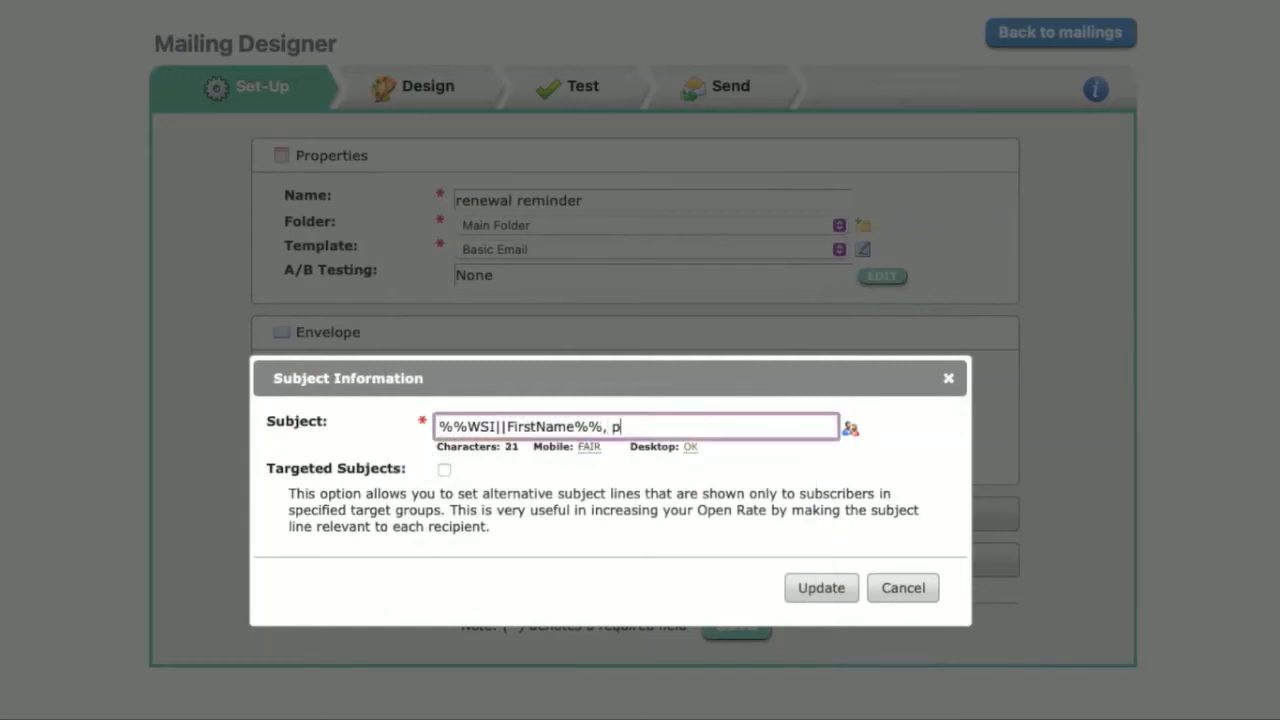
pyautogui.write('lease renew today!')
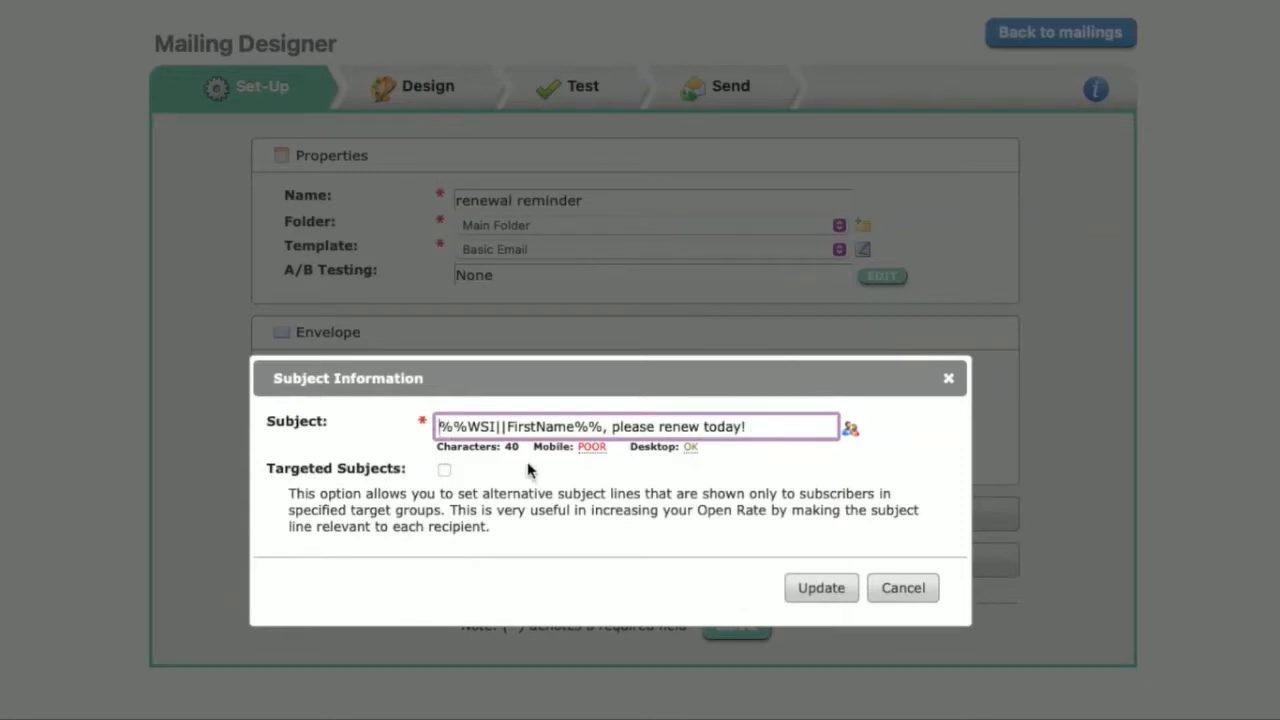
# Step: Paste a red stop-sign emoji at both ends of the subject, update it, and save the mailing's set-up
pyautogui.write('🛑')
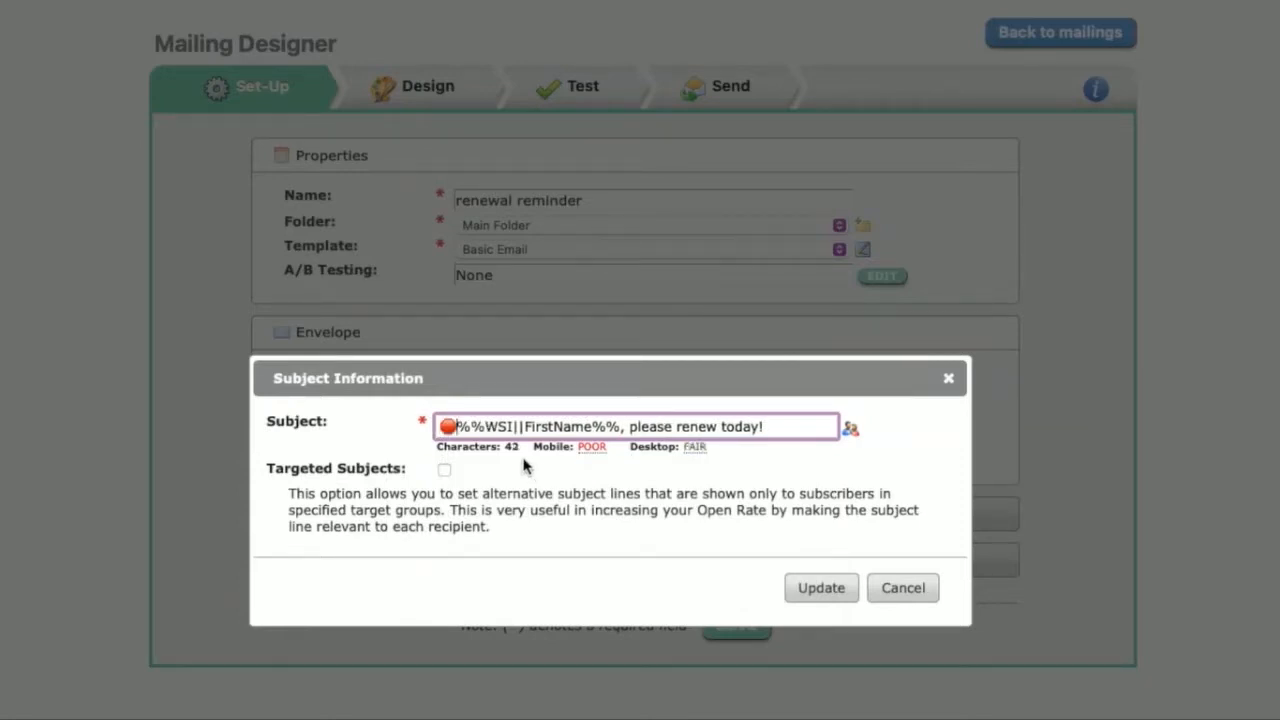
pyautogui.click(783, 427)
pyautogui.write('🛑')
pyautogui.click(822, 588)
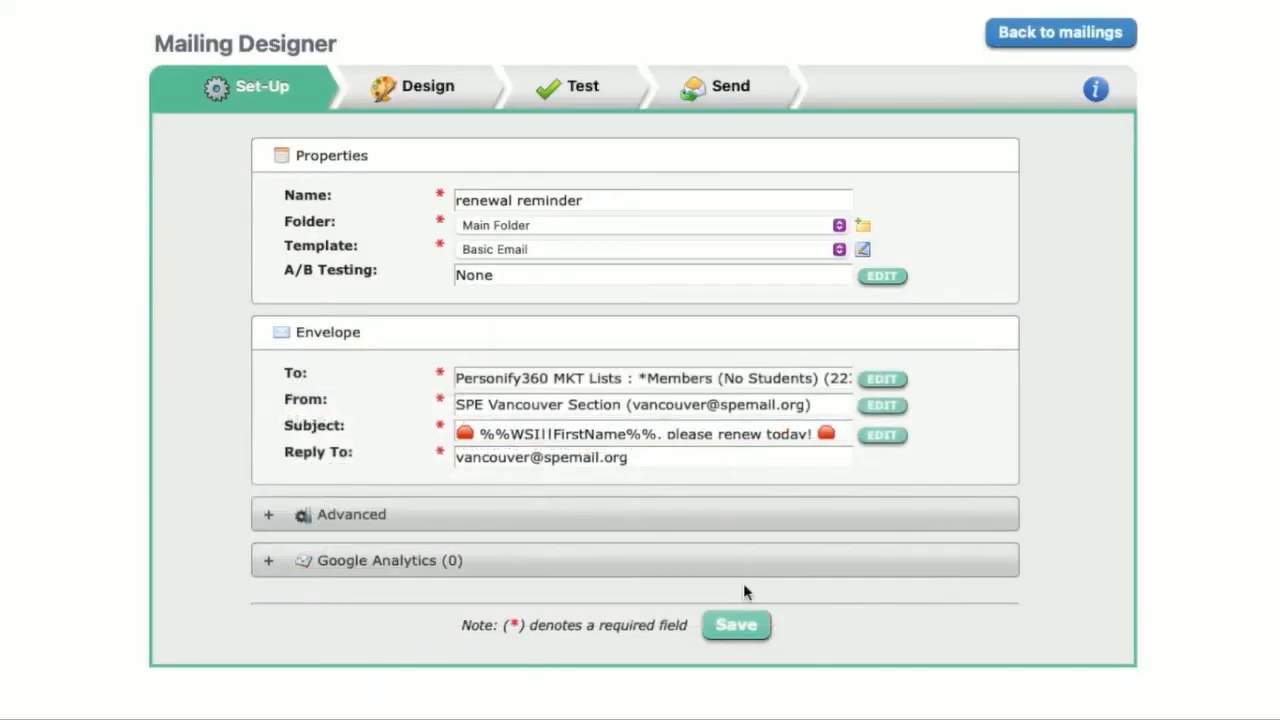
pyautogui.click(738, 627)
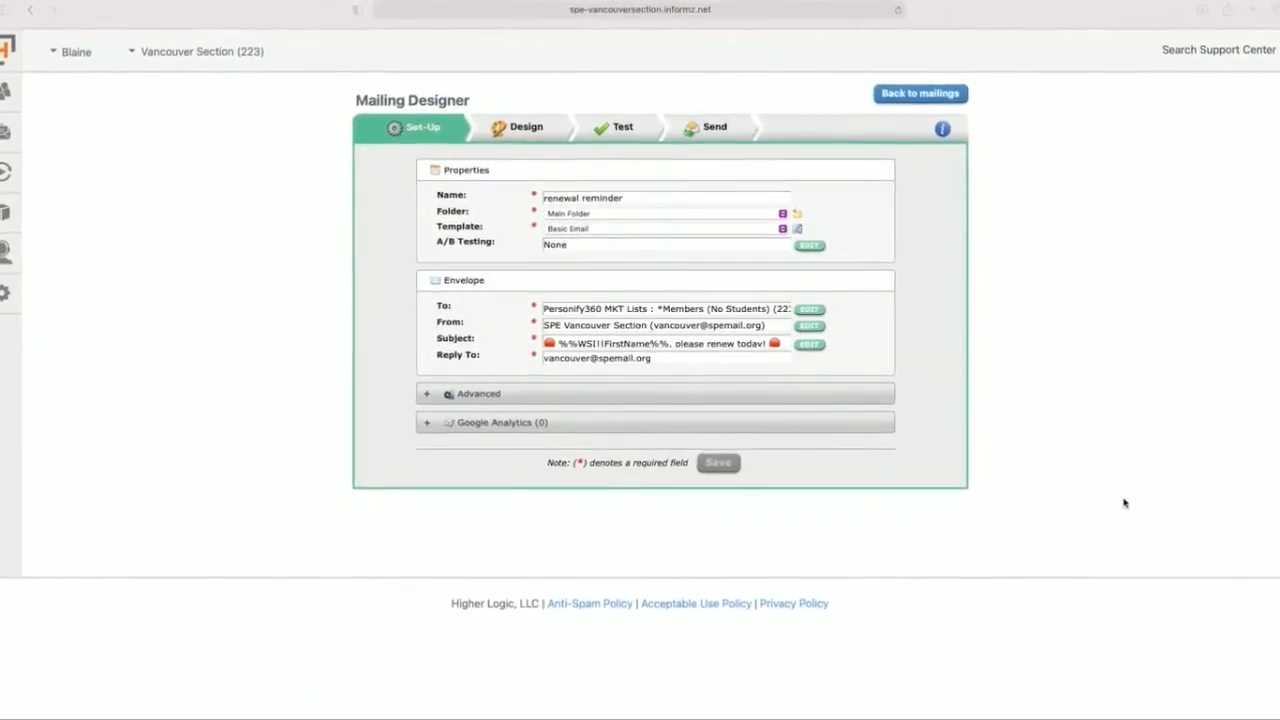
# Step: Create a story in the INFORMZ CONTENT HERE area of the mailing's design, paste the membership renewal text into it, and save it
pyautogui.click(513, 128)
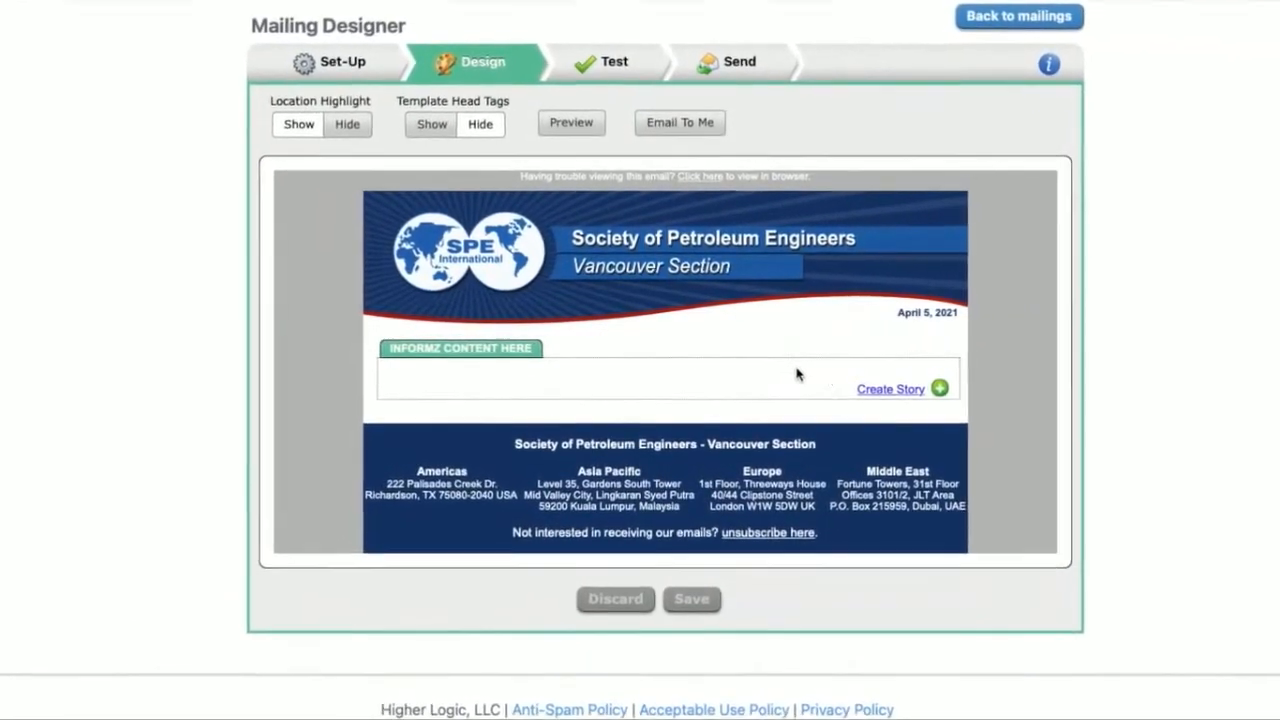
pyautogui.click(887, 391)
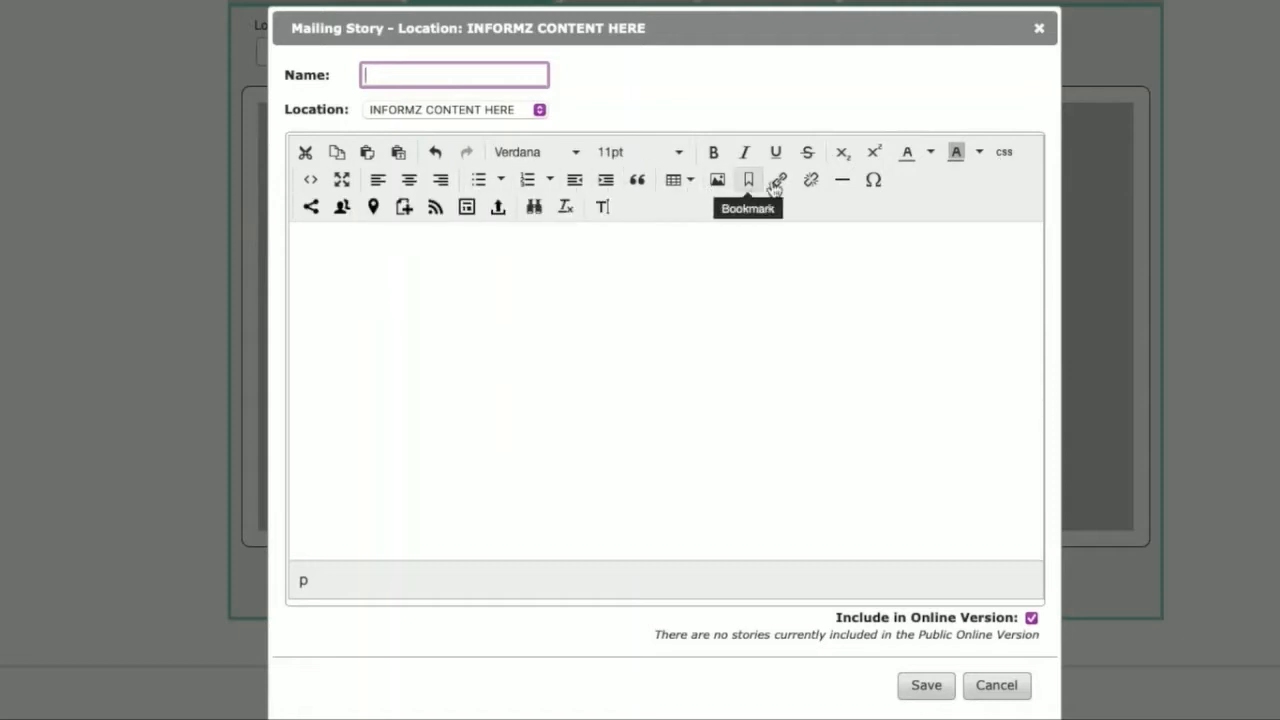
pyautogui.click(393, 243)
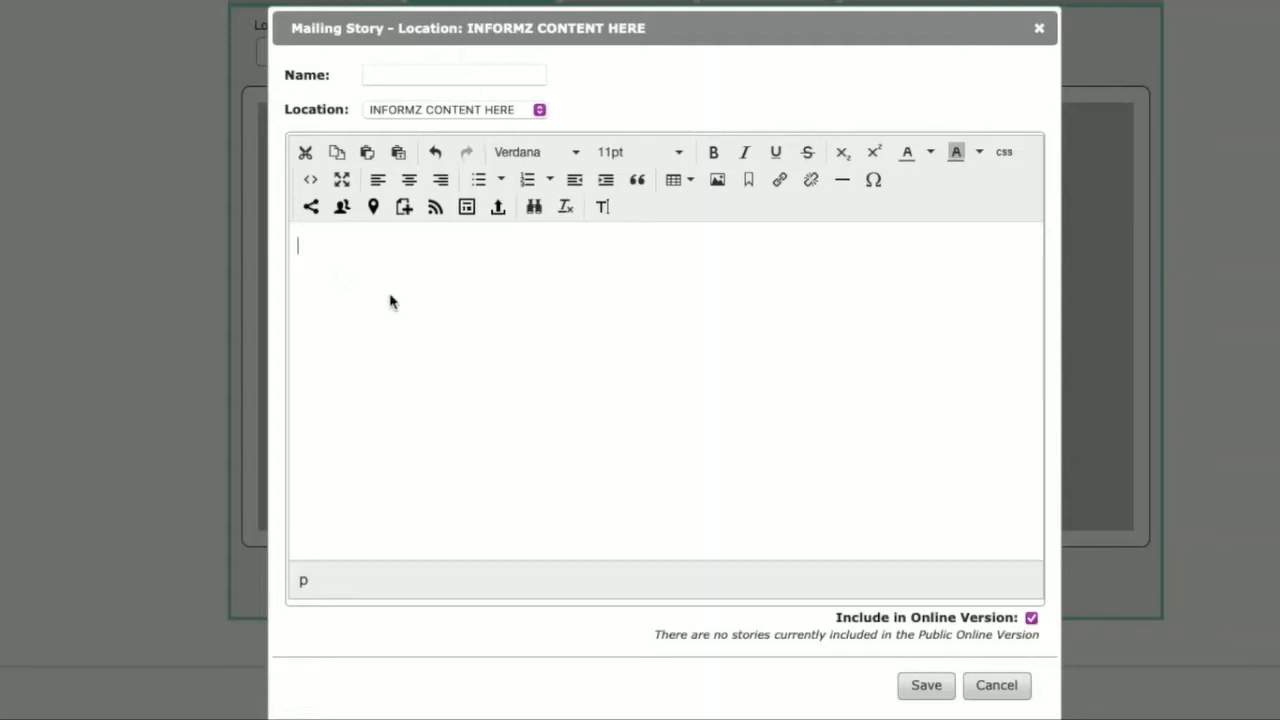
pyautogui.hotkey('ctrl', 'v')
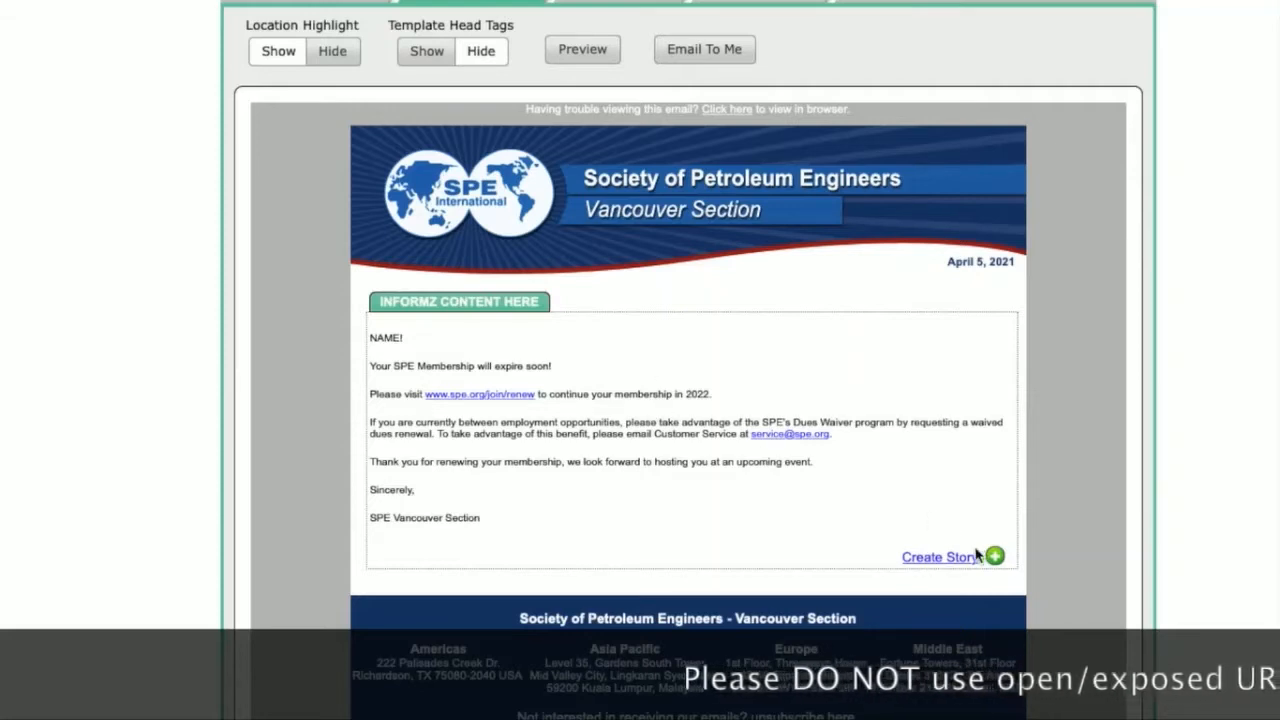
# Step: Reopen the renewal story and set all of its text to Arial, 12pt
pyautogui.click(968, 326)
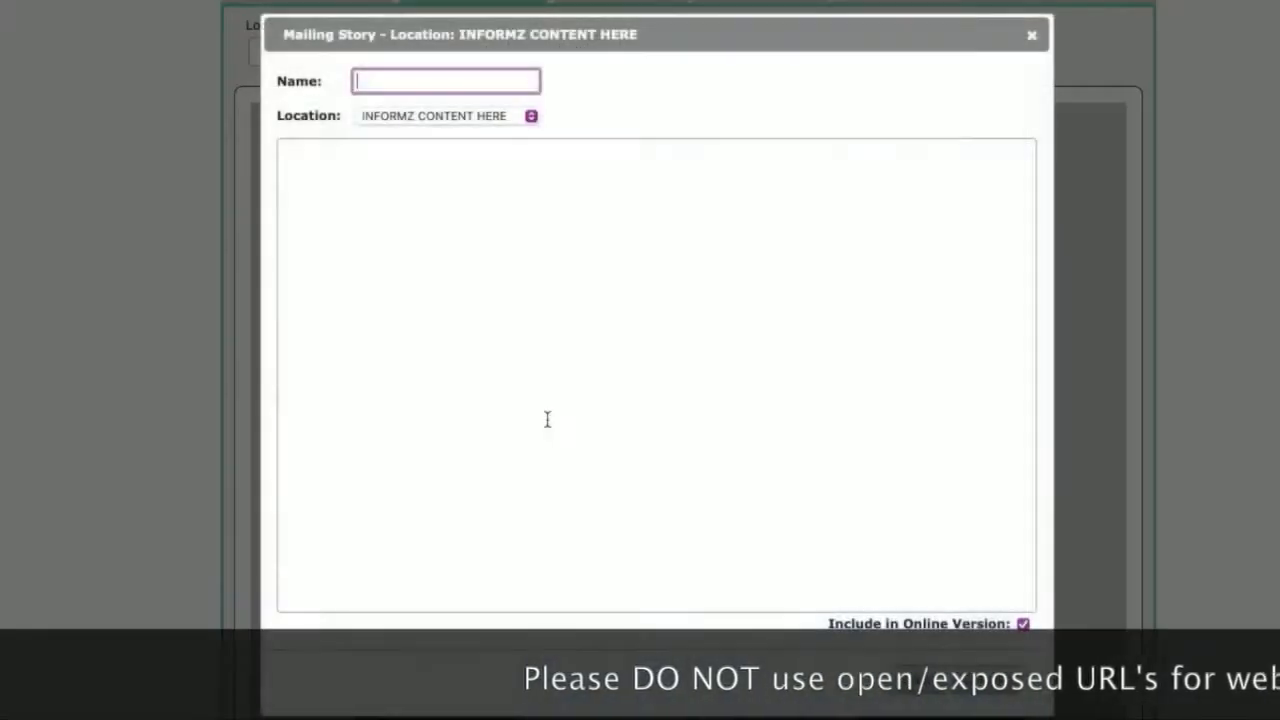
pyautogui.moveTo(471, 486); pyautogui.dragTo(271, 229)
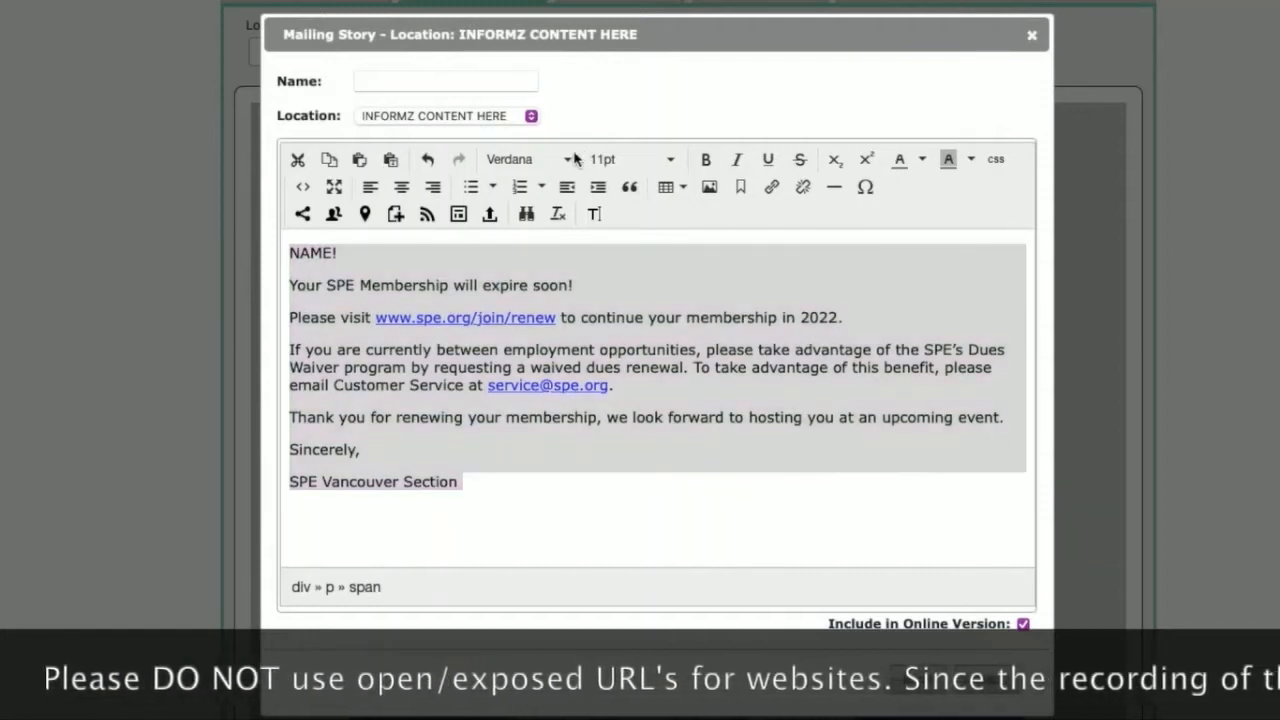
pyautogui.click(530, 172)
pyautogui.click(528, 160)
pyautogui.click(526, 191)
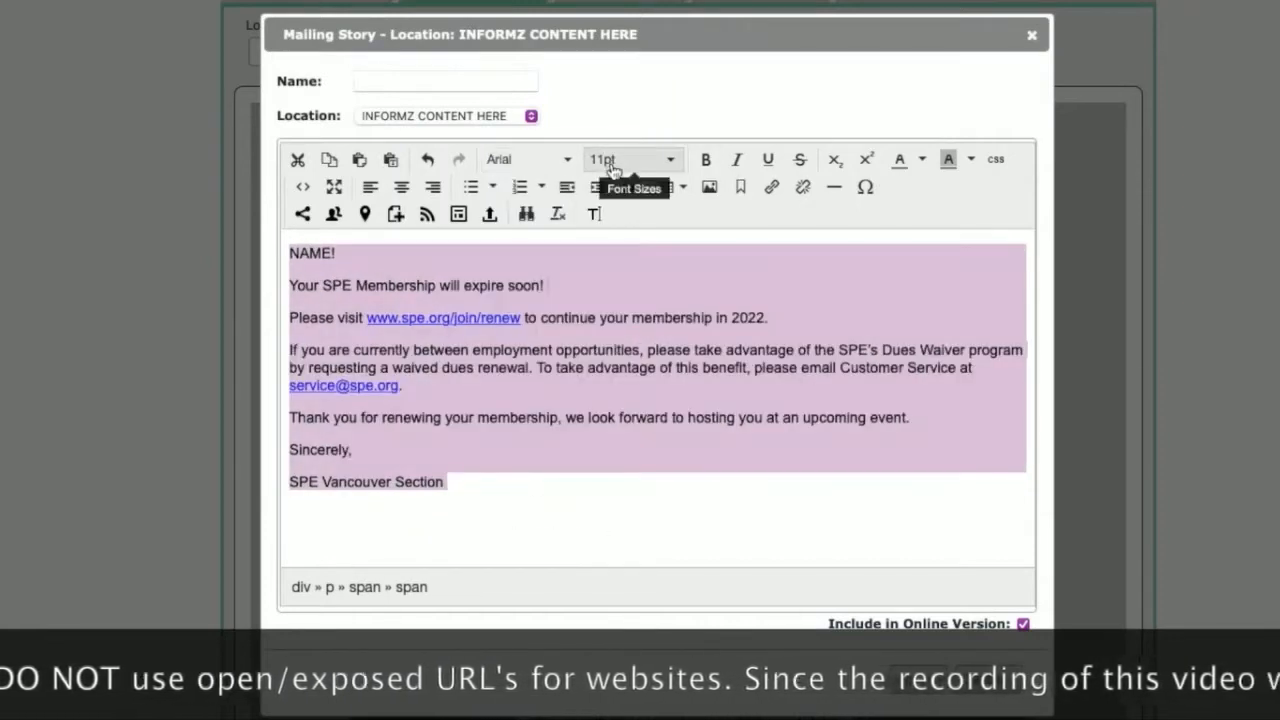
pyautogui.click(612, 160)
pyautogui.click(641, 260)
pyautogui.click(523, 446)
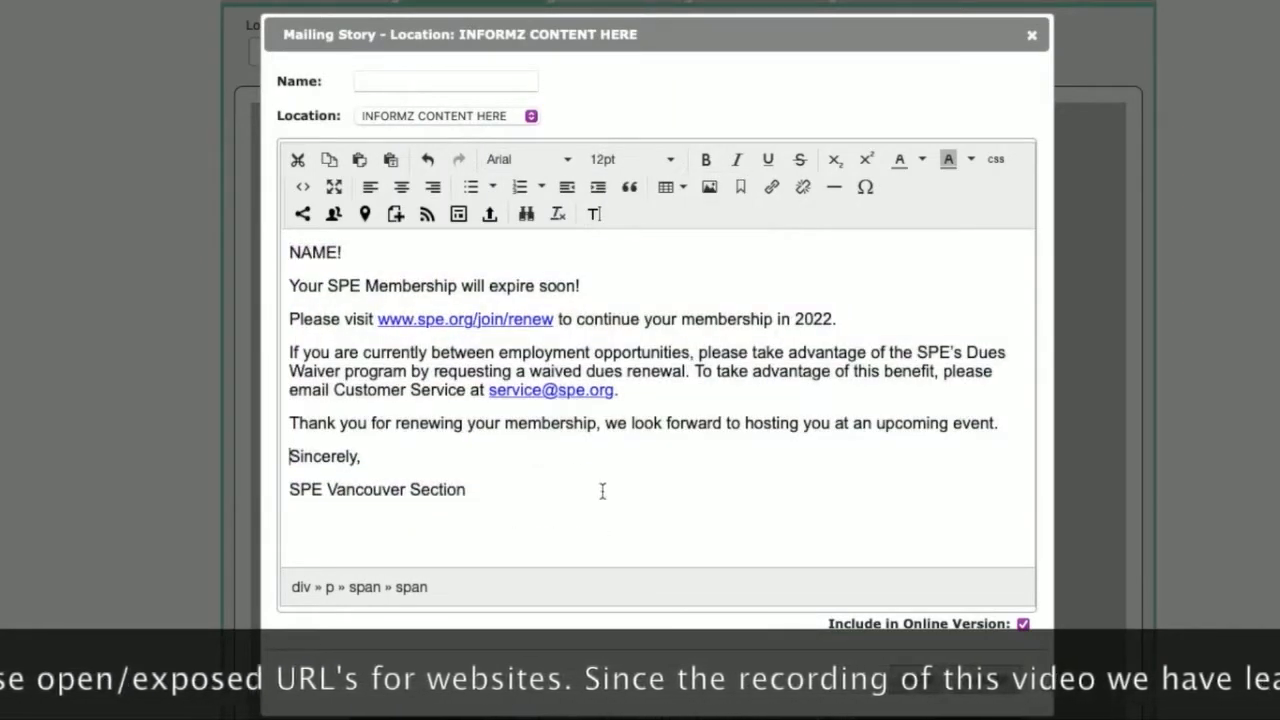
# Step: Replace the NAME placeholder in the greeting with the First Name personalization code of type Informz for Personify360
pyautogui.doubleClick(335, 256)
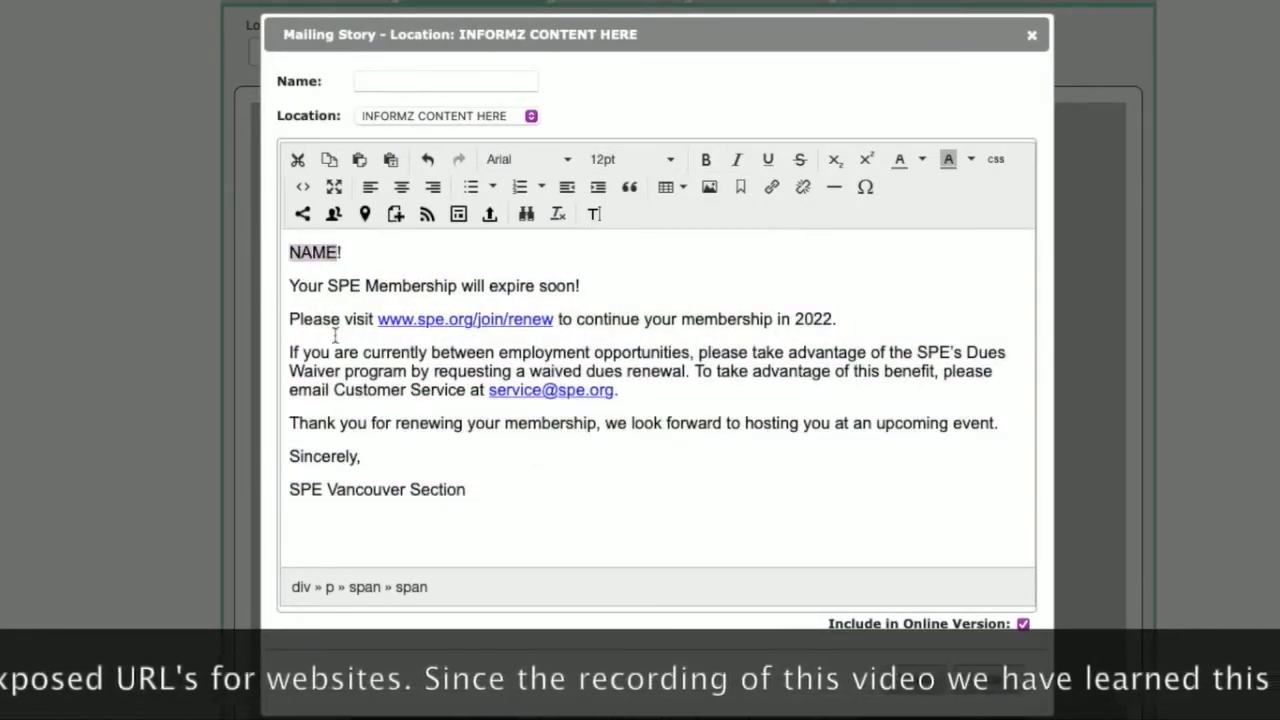
pyautogui.press('BackSpace')
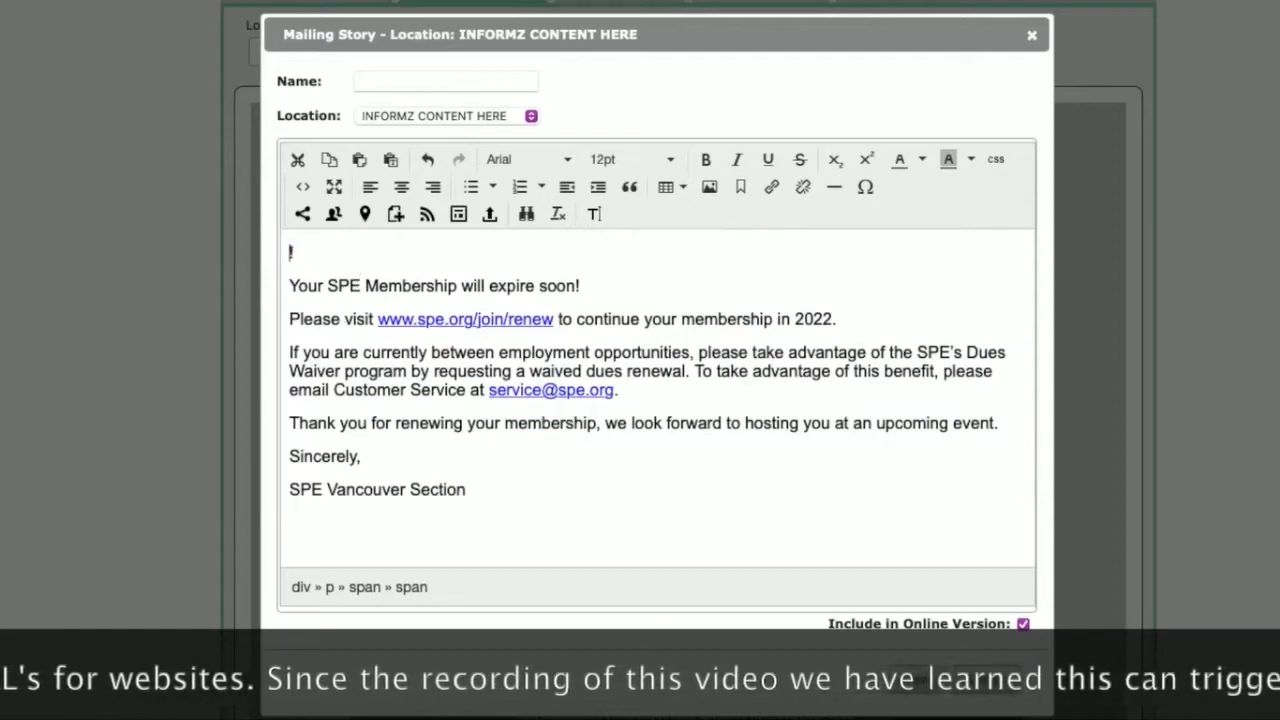
pyautogui.click(333, 216)
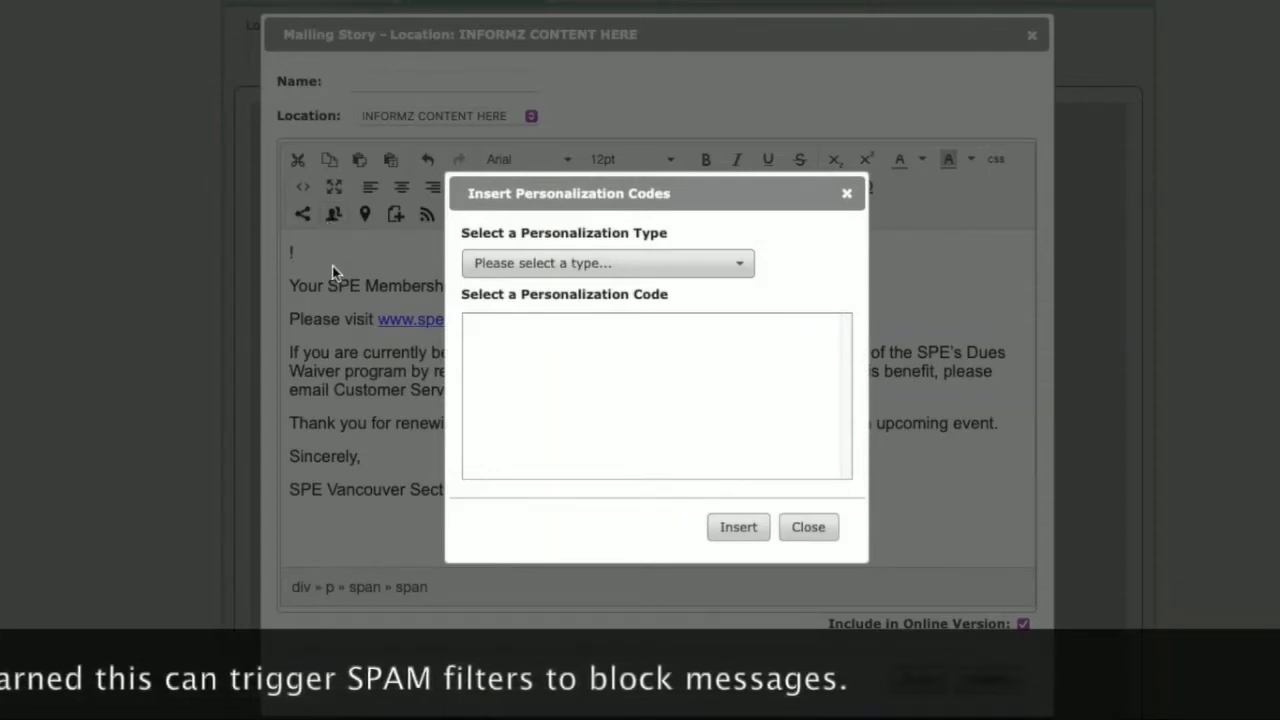
pyautogui.click(594, 265)
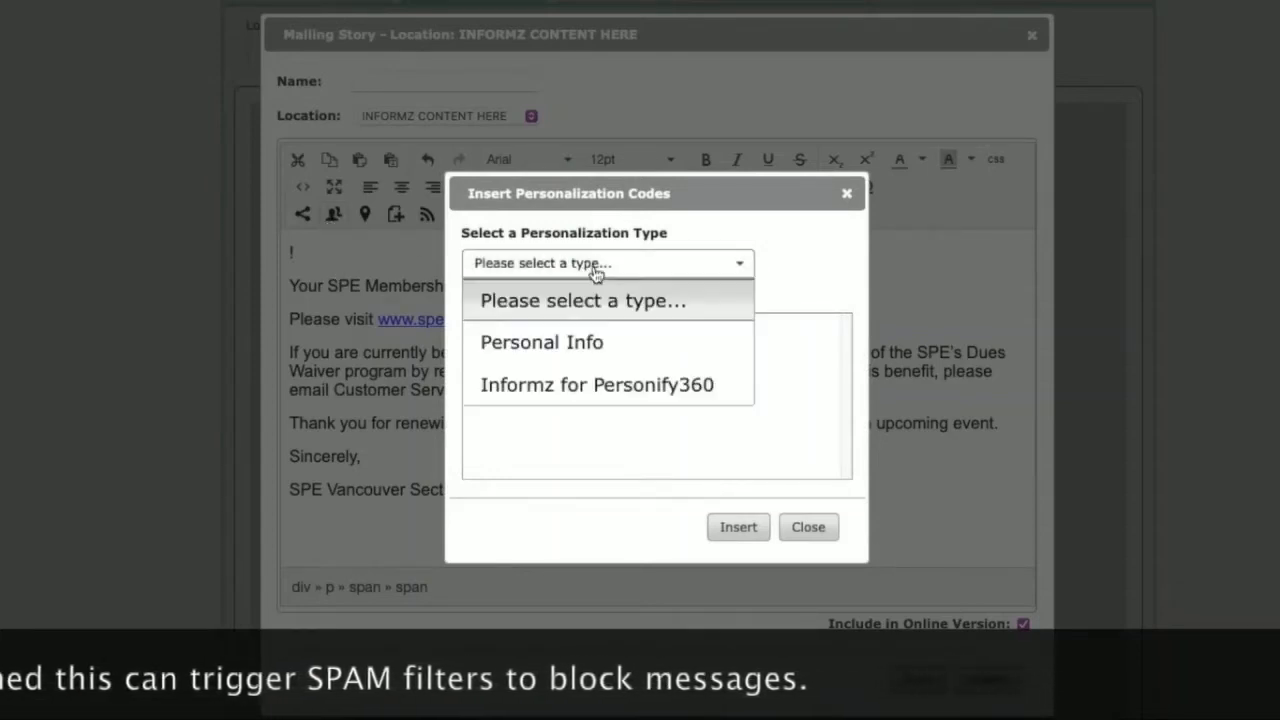
pyautogui.click(647, 390)
pyautogui.click(507, 342)
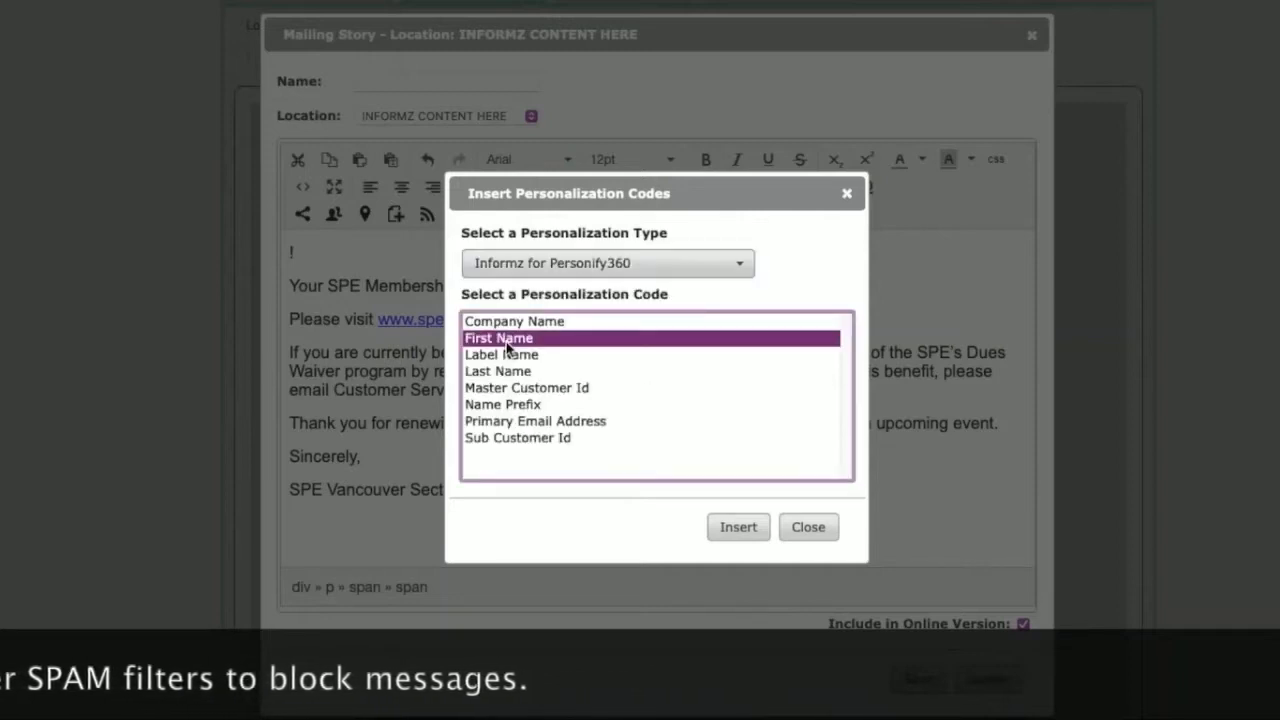
pyautogui.click(720, 526)
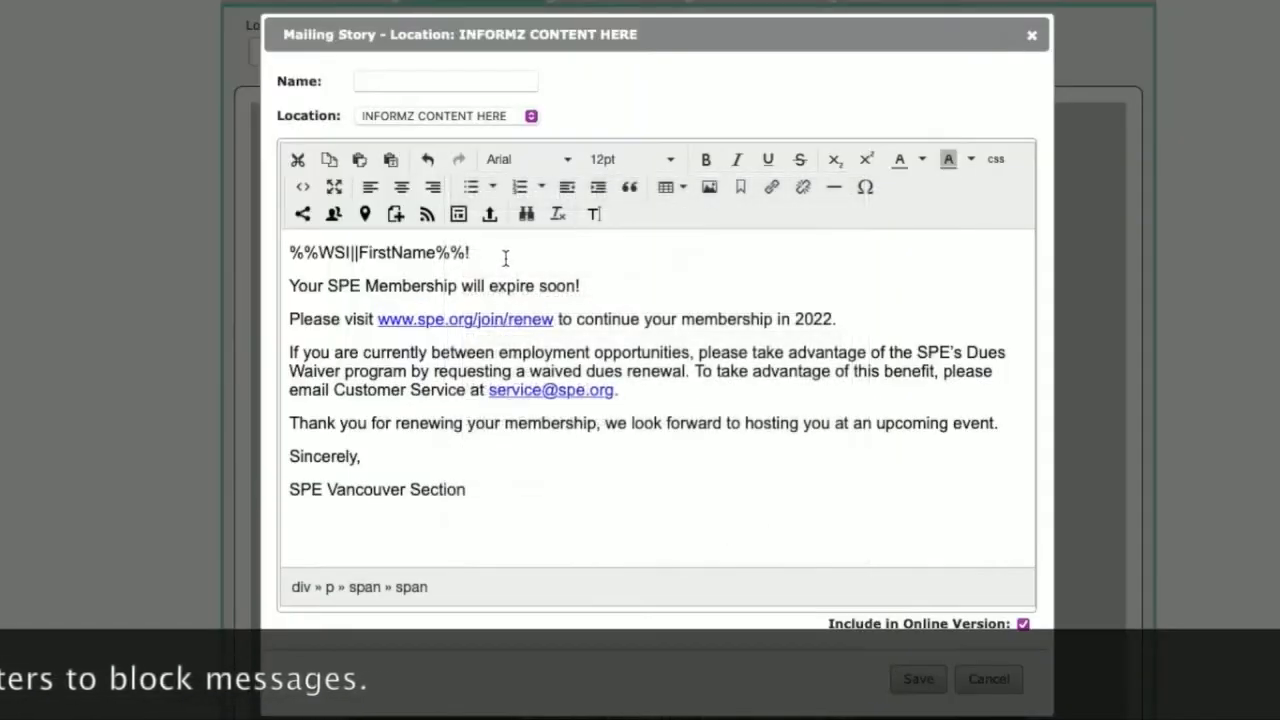
pyautogui.moveTo(467, 252); pyautogui.dragTo(262, 245)
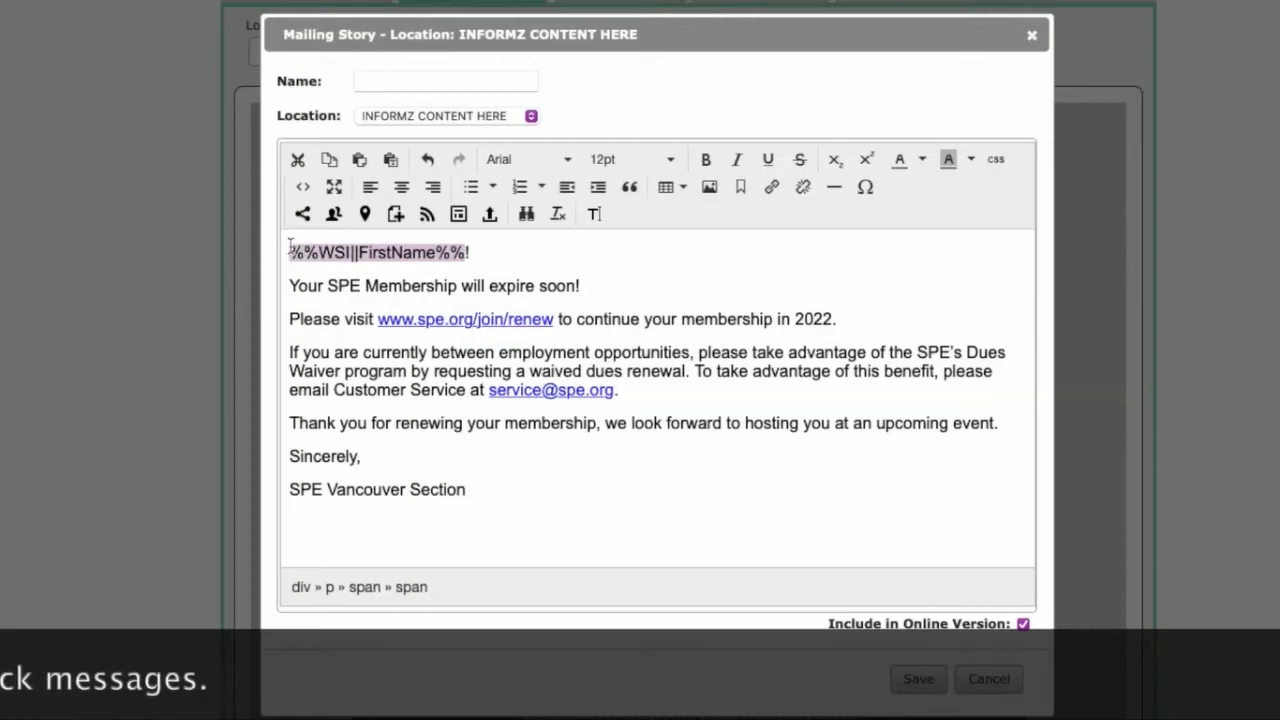
pyautogui.click(497, 252)
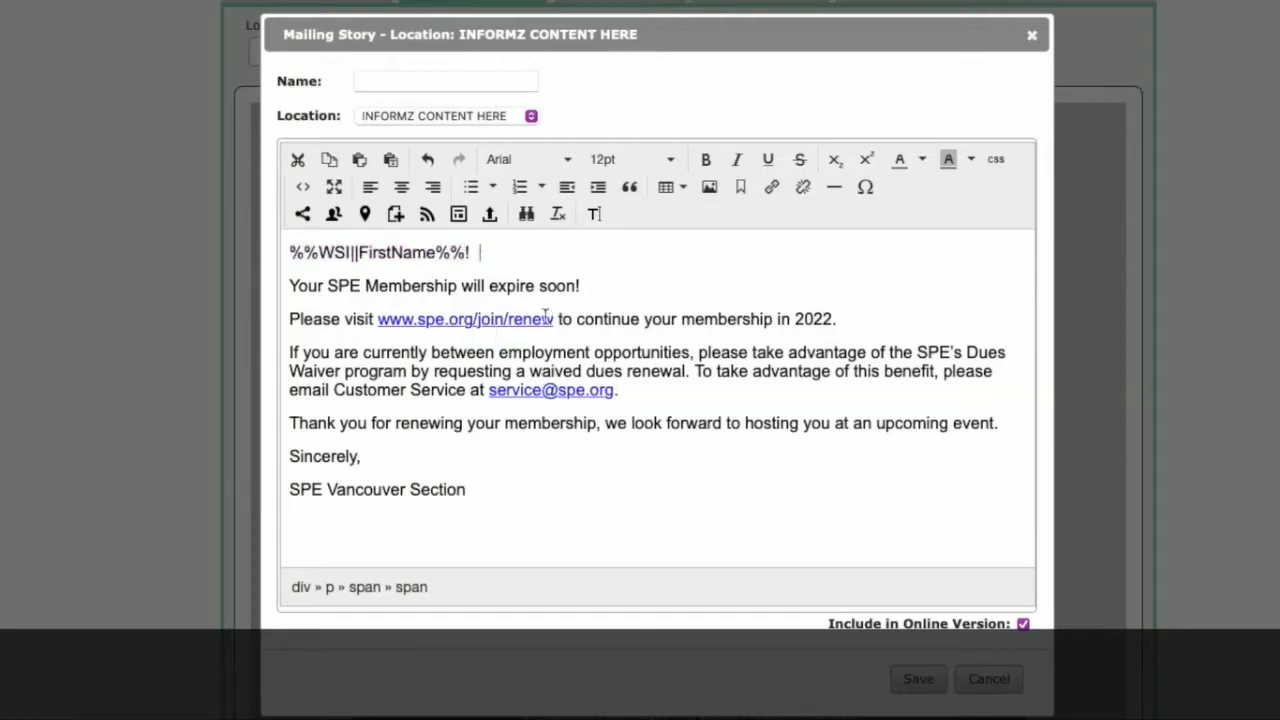
# Step: Add a blank line below the "Please visit" paragraph, upload Renew Now!.png to the Asset Manager, and choose it as the image to insert there
pyautogui.click(842, 318)
pyautogui.press('Return')
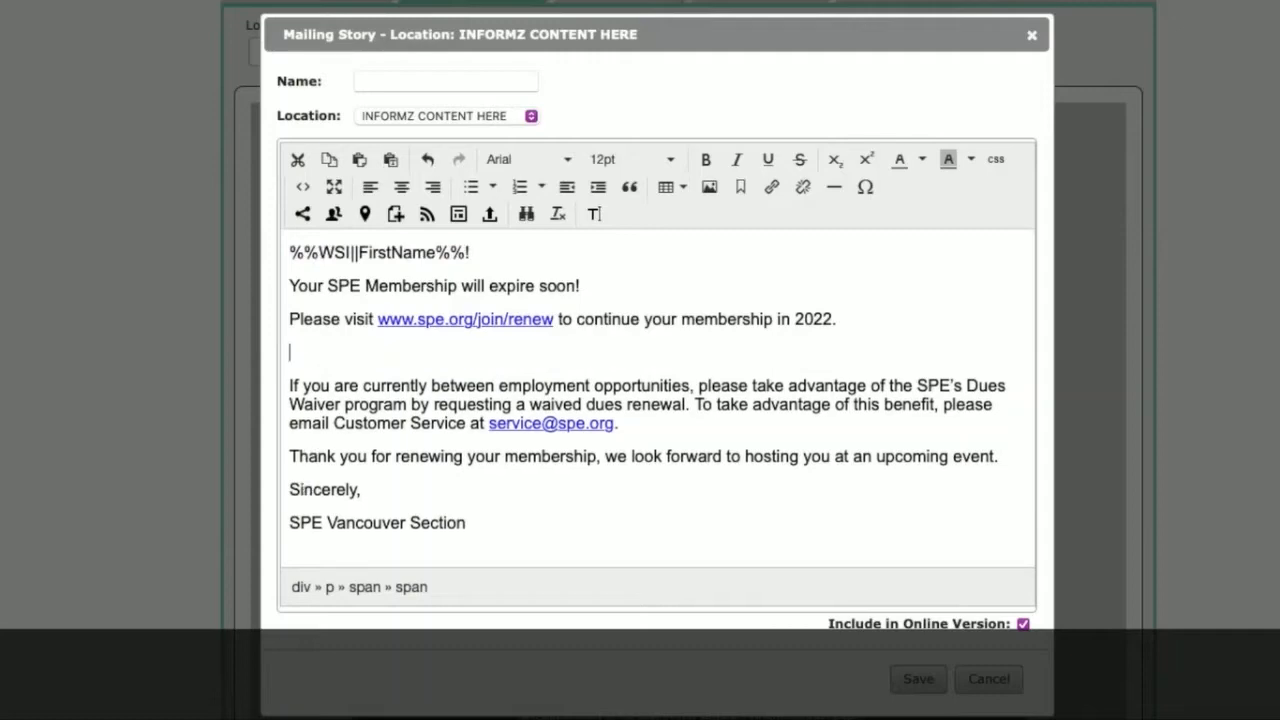
pyautogui.click(709, 188)
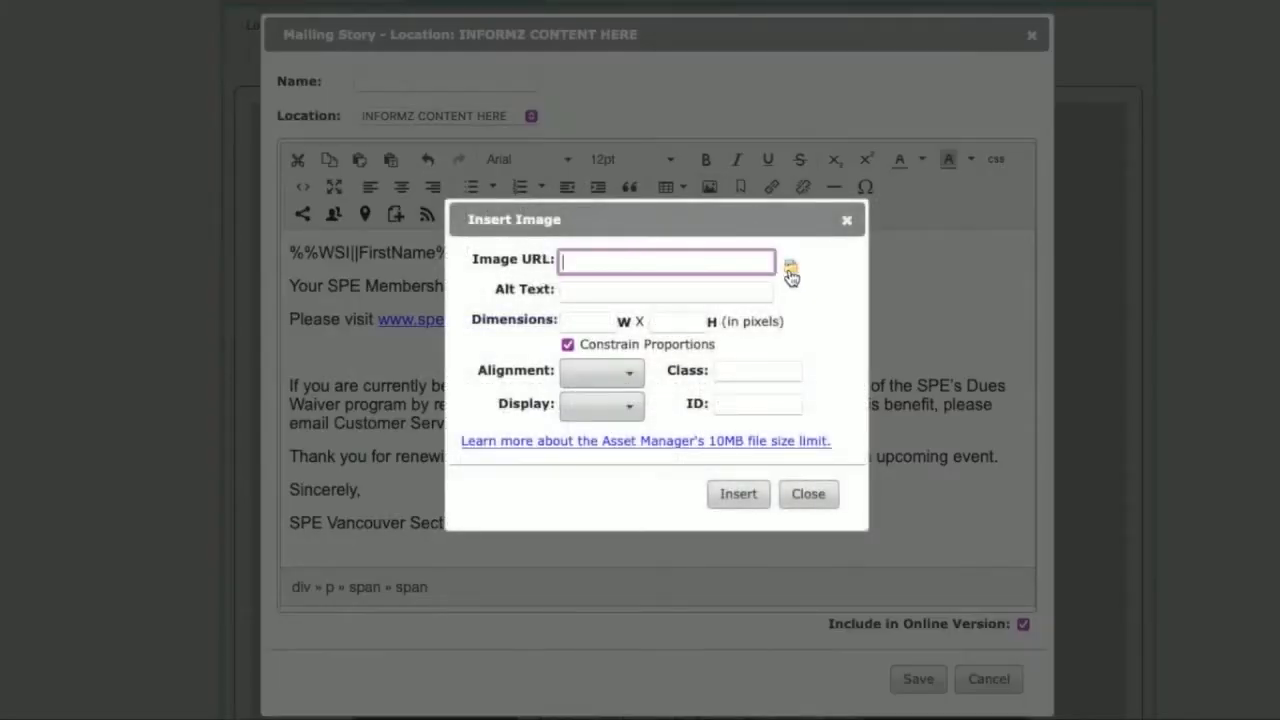
pyautogui.click(791, 271)
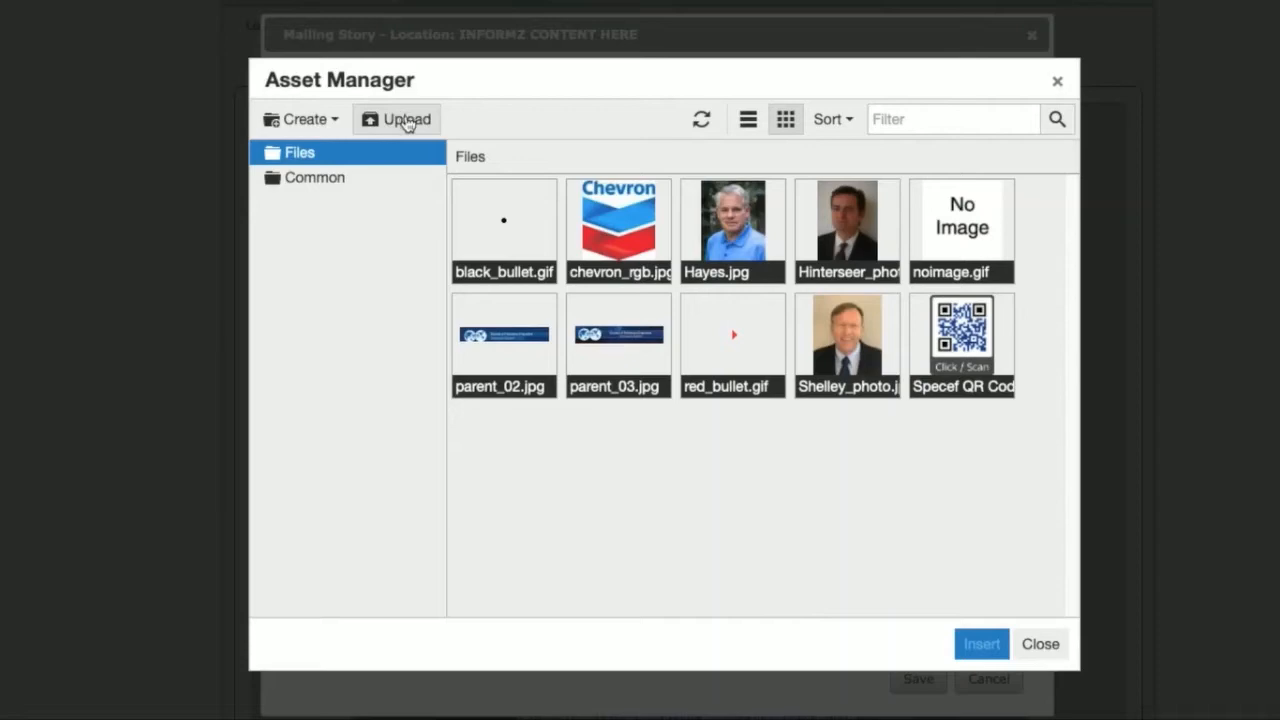
pyautogui.click(407, 122)
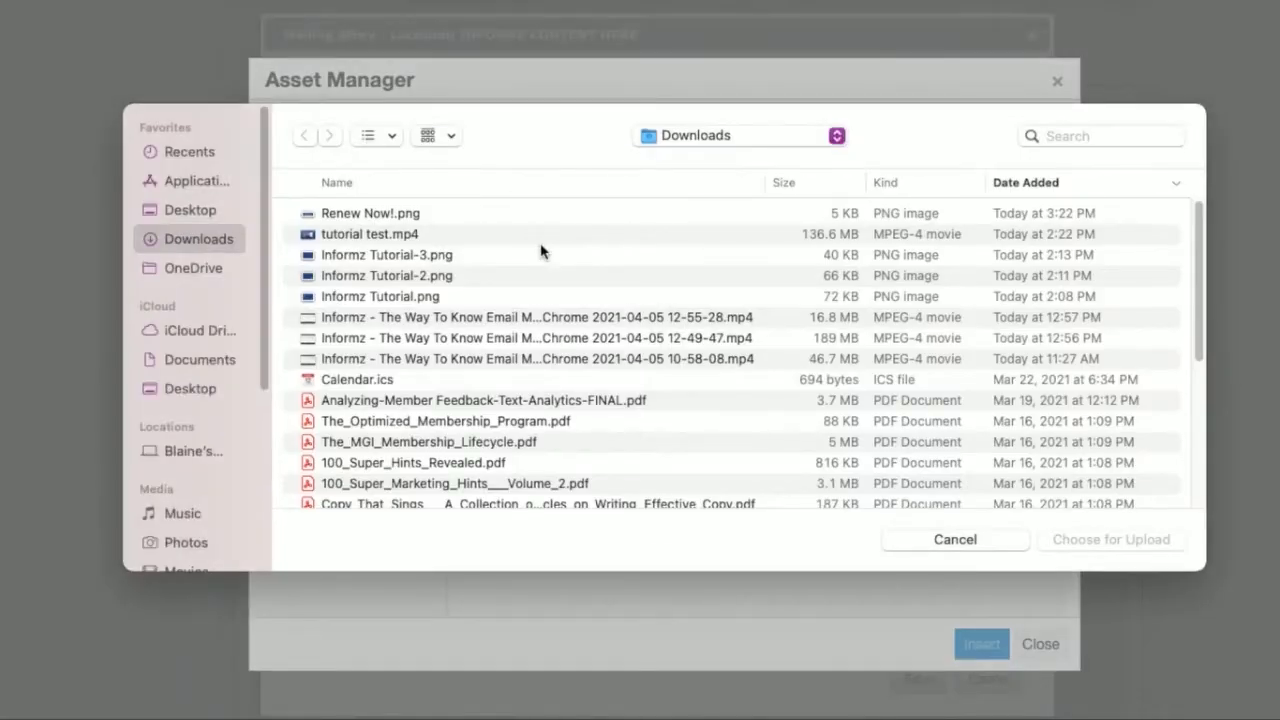
pyautogui.click(402, 213)
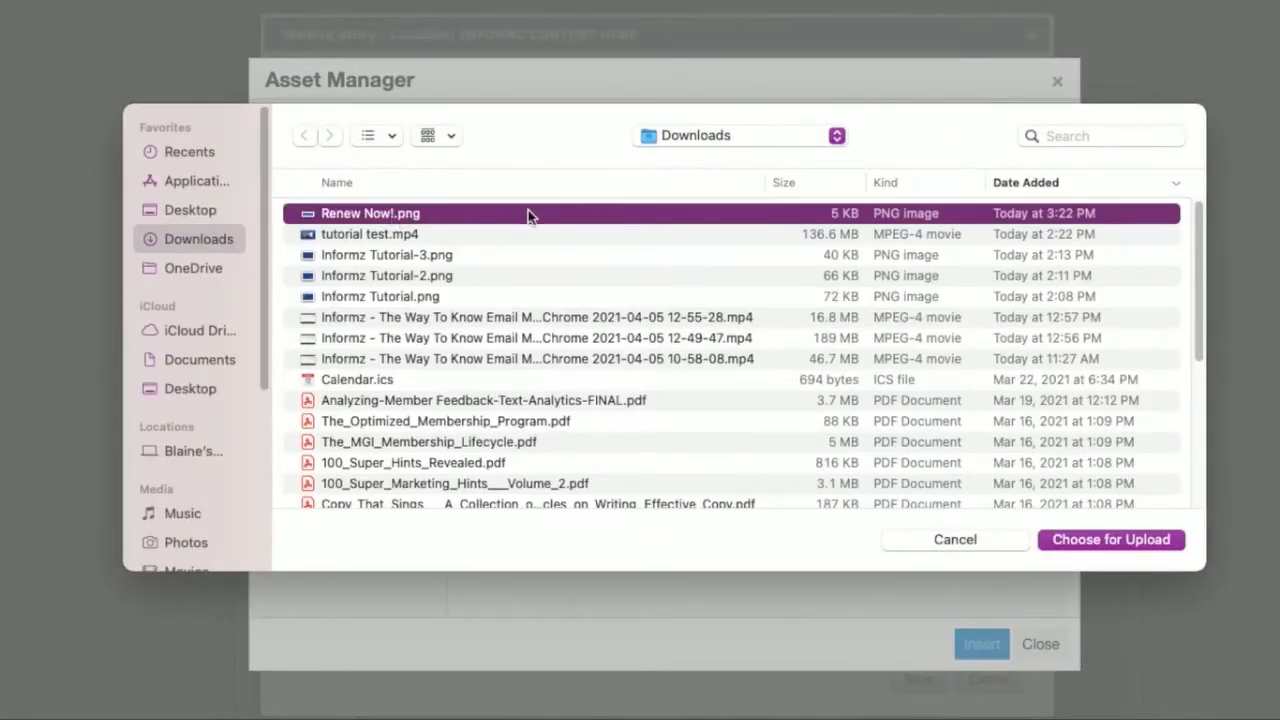
pyautogui.click(1110, 541)
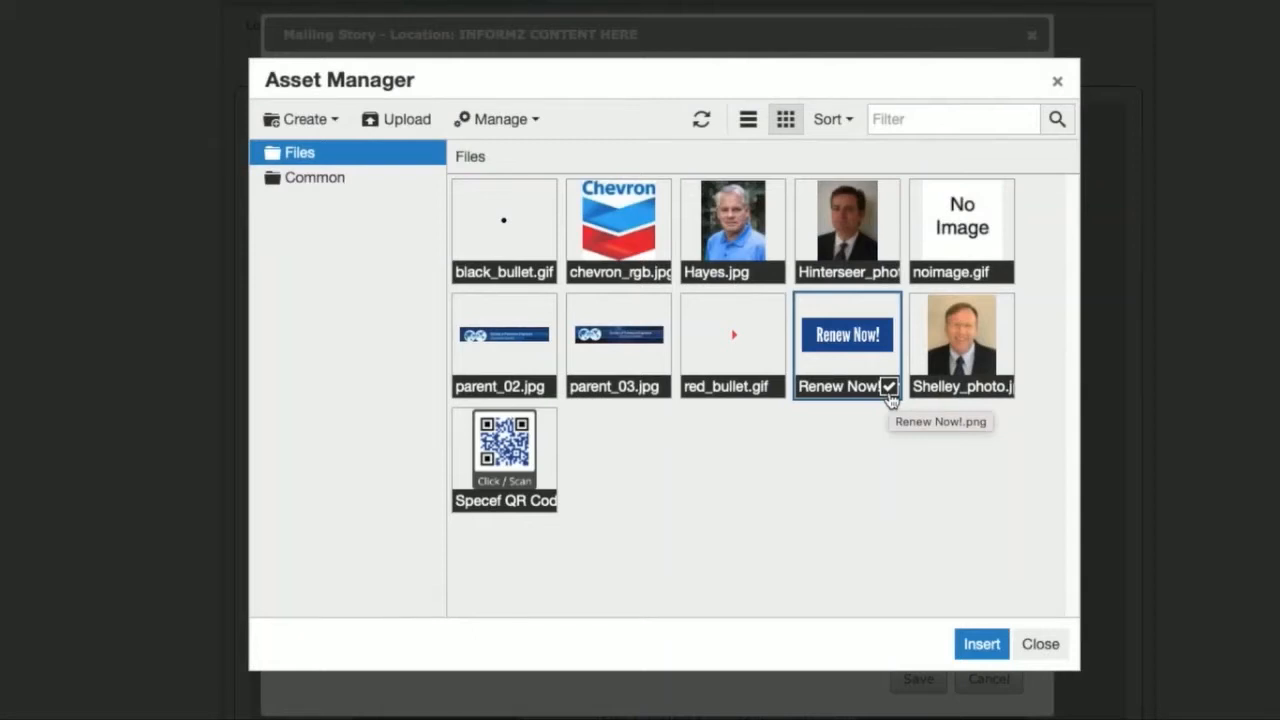
pyautogui.click(982, 644)
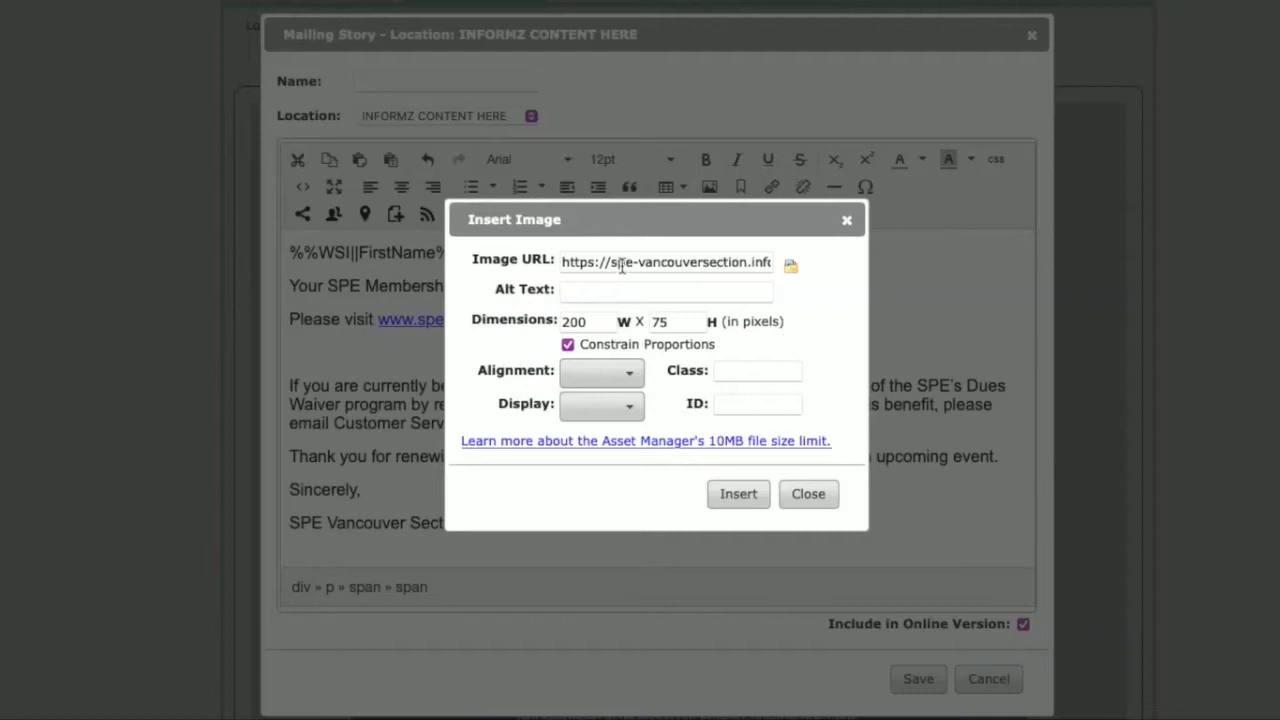
# Step: Set the Renew Now! image's width to 100 pixels with constrained proportions and insert it into the story
pyautogui.moveTo(618, 262); pyautogui.dragTo(810, 258)
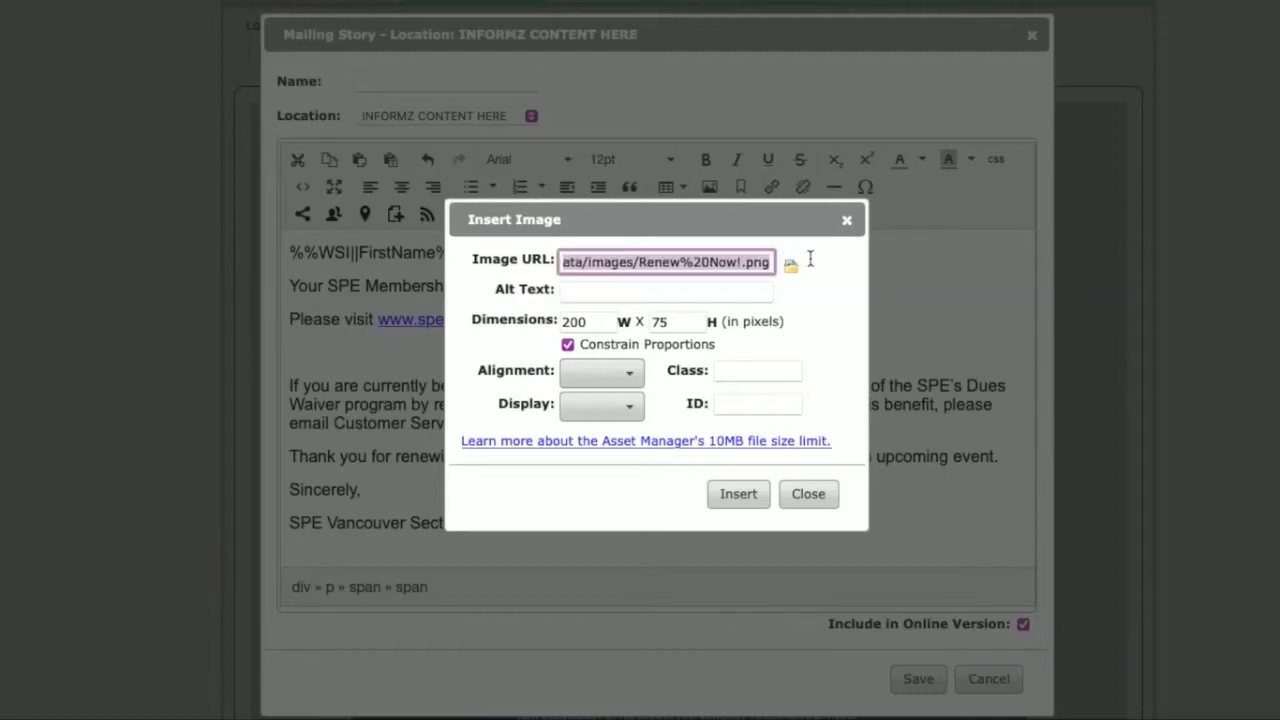
pyautogui.click(683, 287)
pyautogui.click(638, 261)
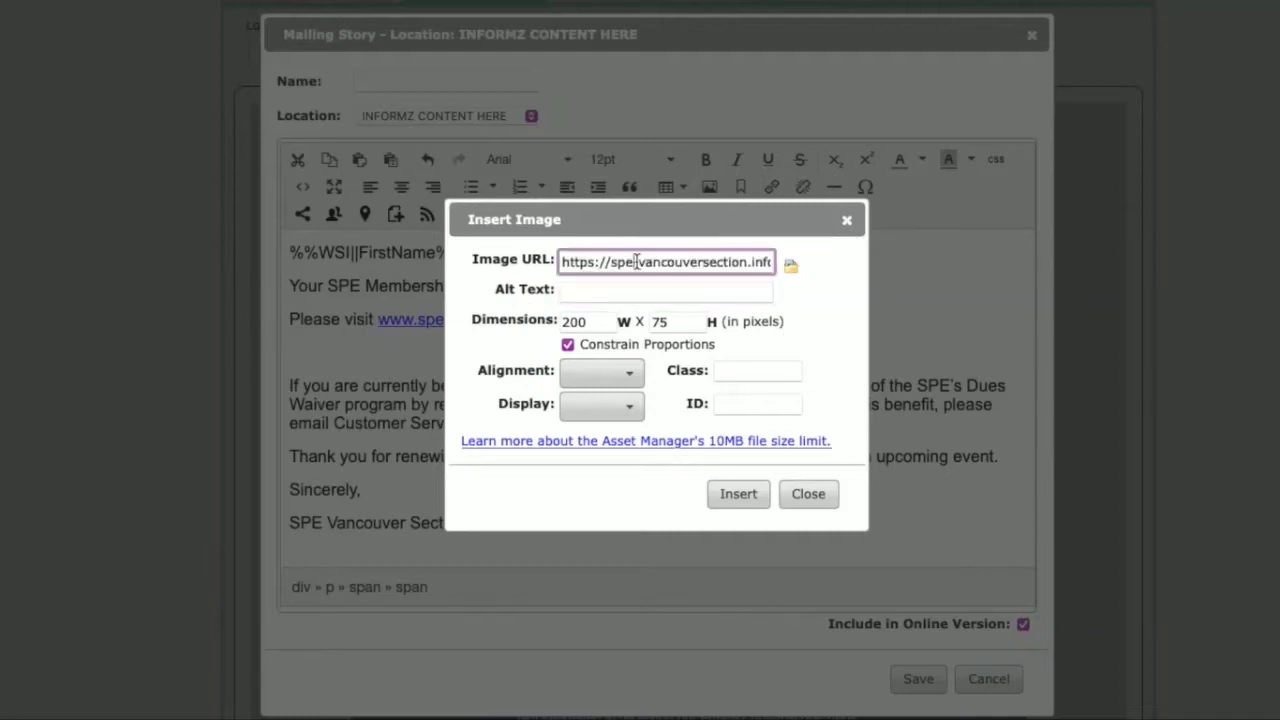
pyautogui.click(578, 321)
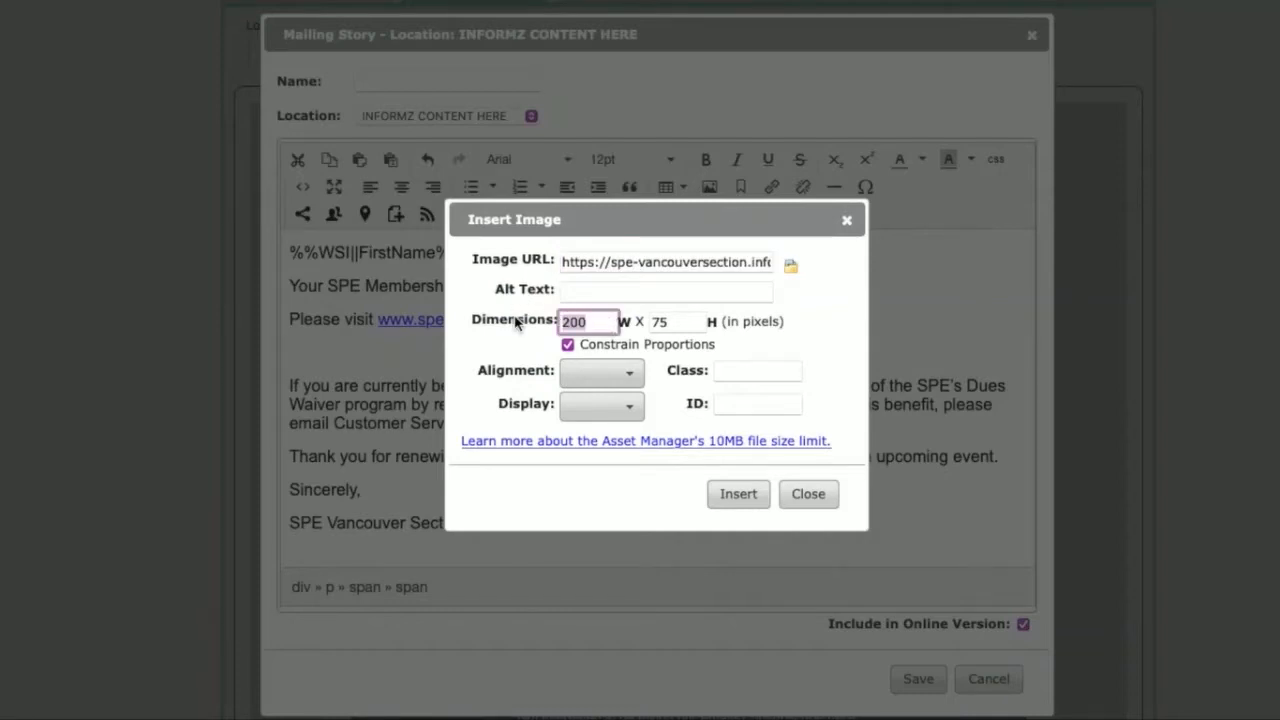
pyautogui.write('100')
pyautogui.press('Tab')
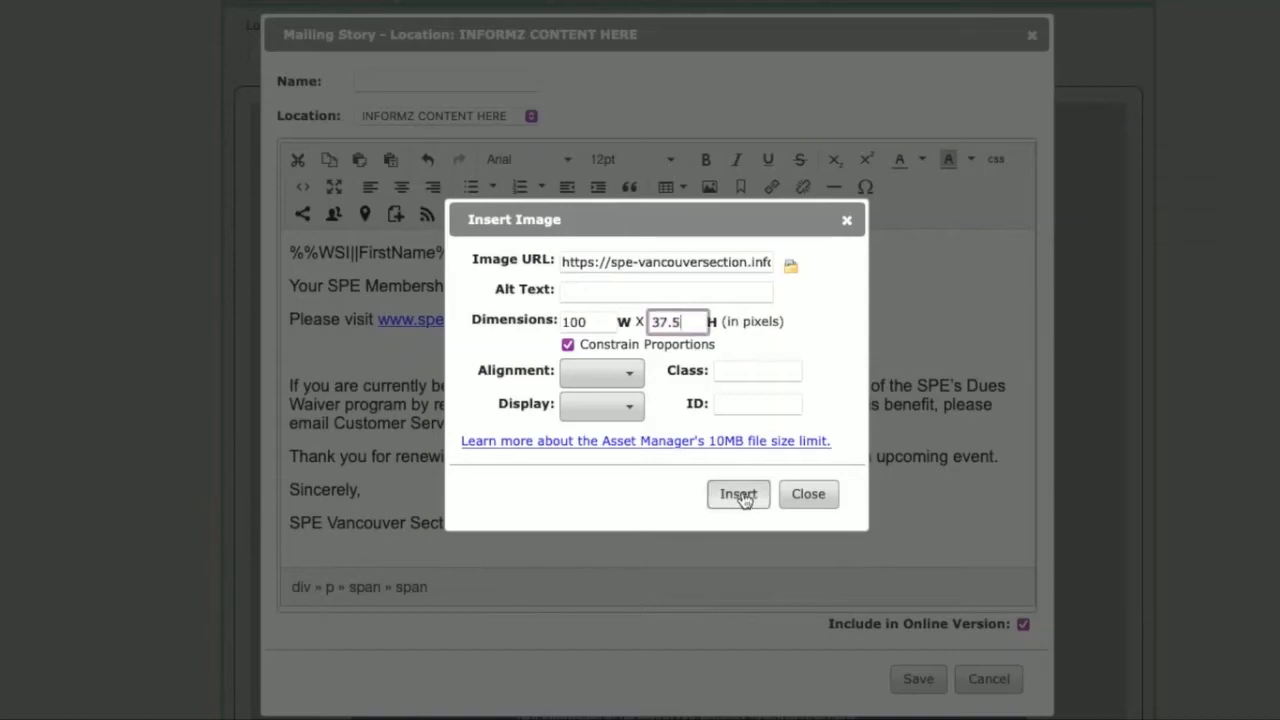
pyautogui.click(738, 494)
# Step: Review the inserted Renew Now! image's properties and accept them without changes
pyautogui.click(378, 358)
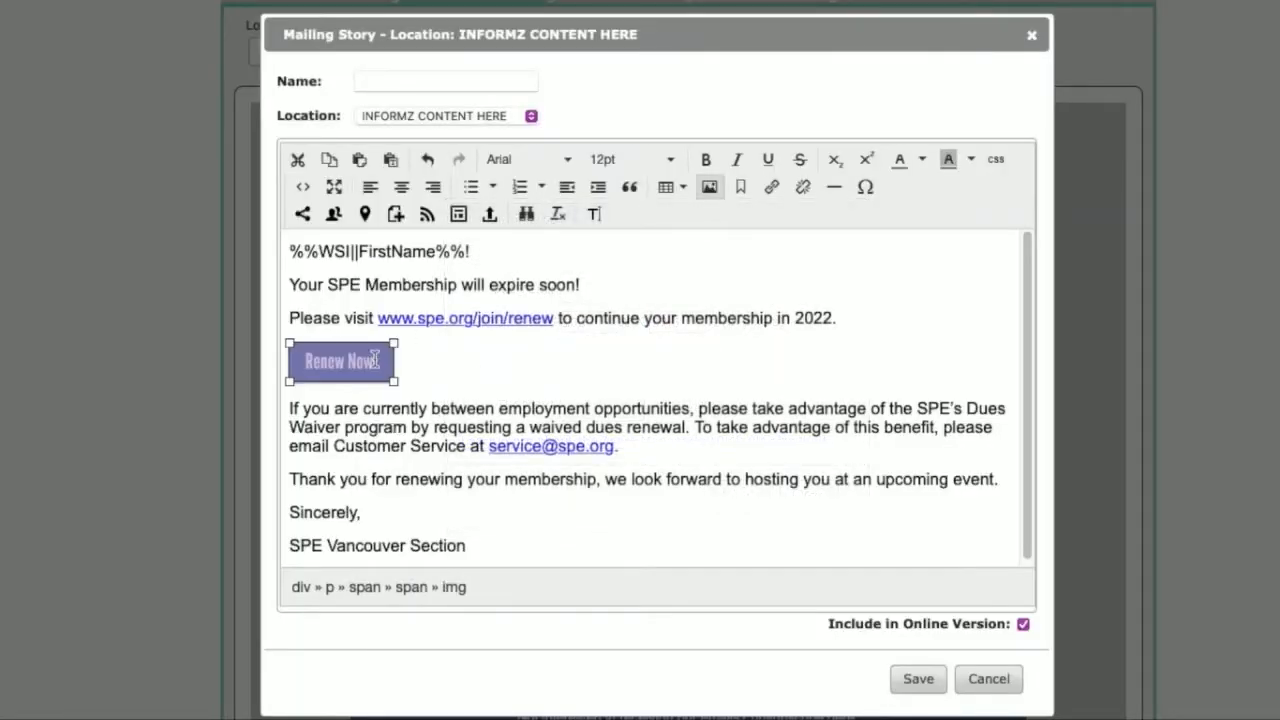
pyautogui.click(711, 189)
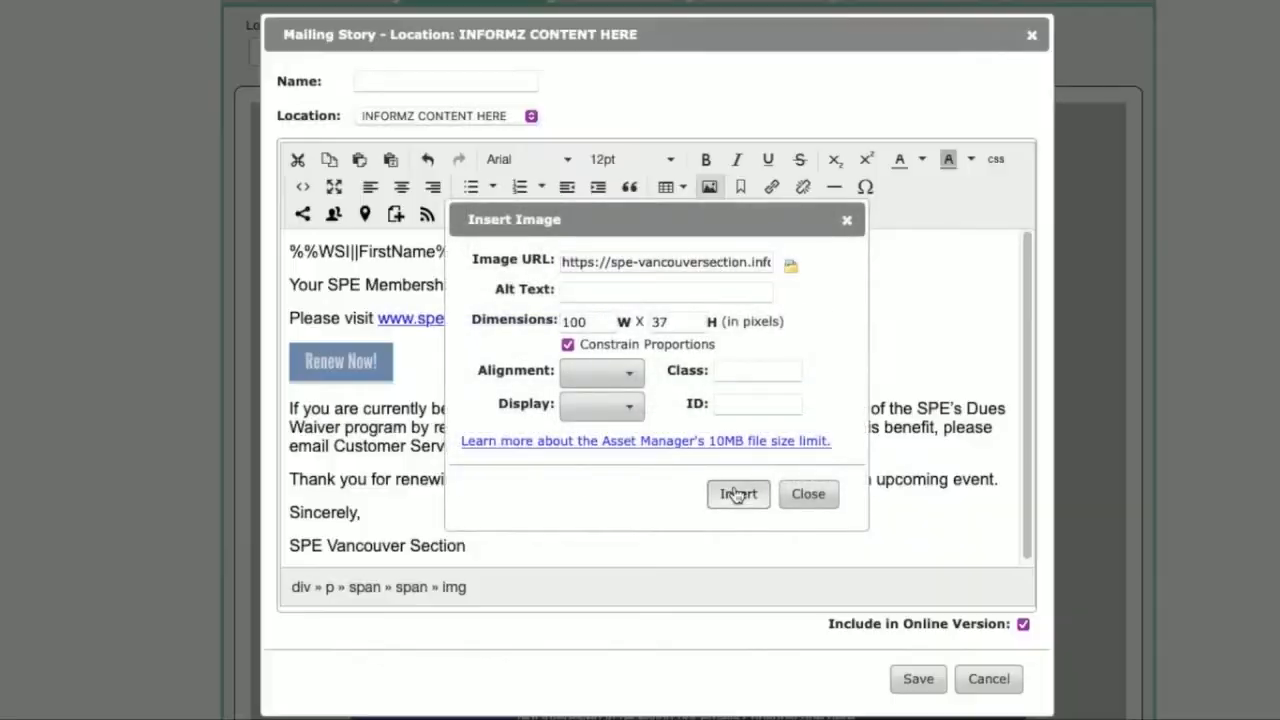
pyautogui.click(737, 491)
# Step: Center the Renew Now! image on its line in the story
pyautogui.click(372, 362)
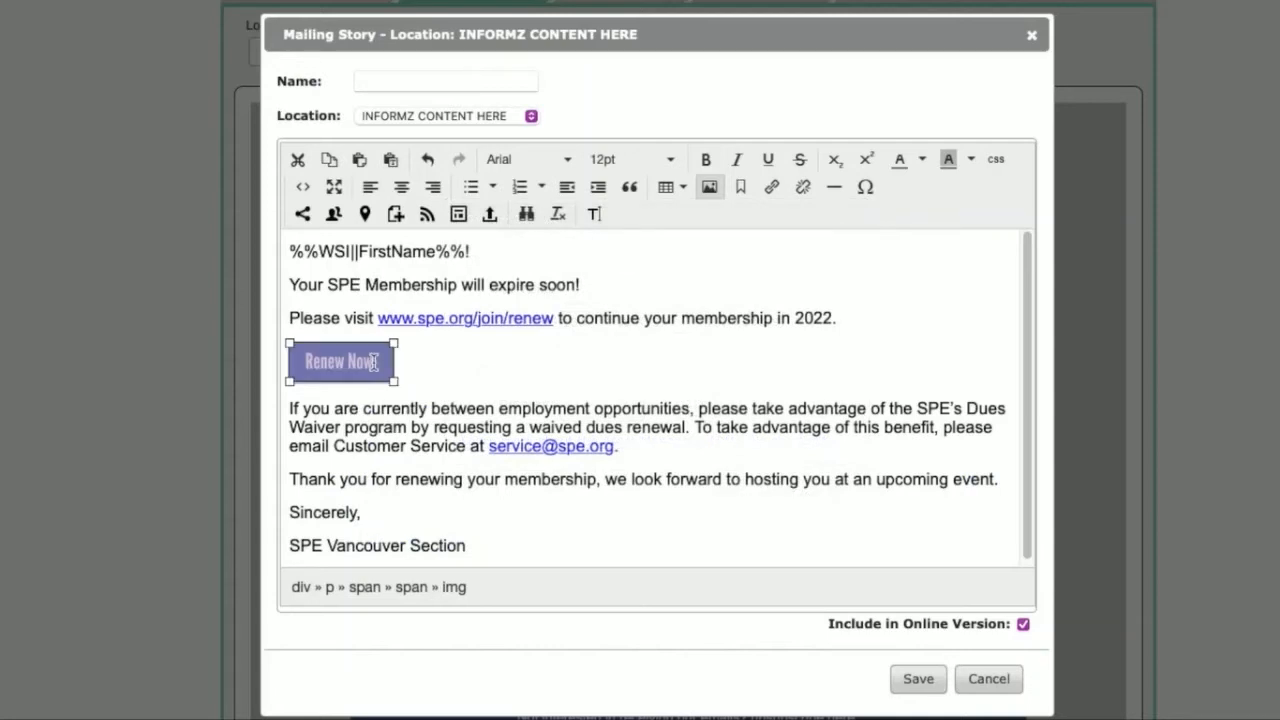
pyautogui.press('Left')
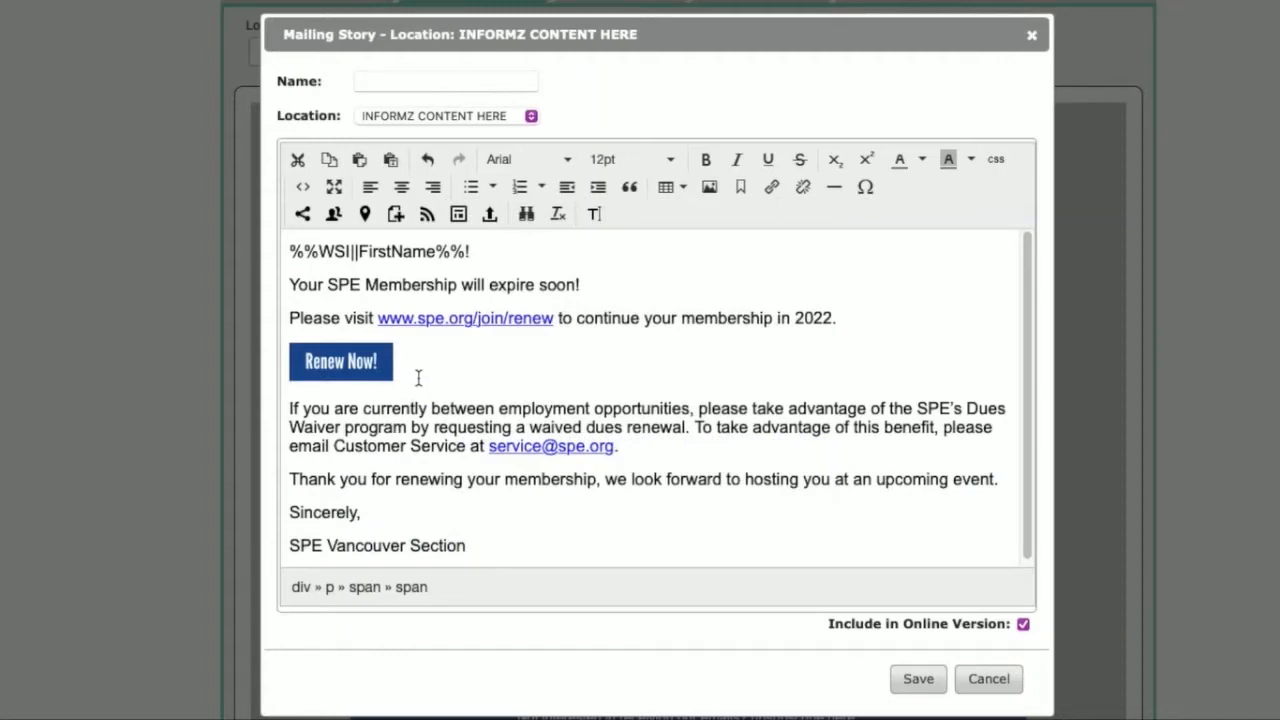
pyautogui.click(402, 190)
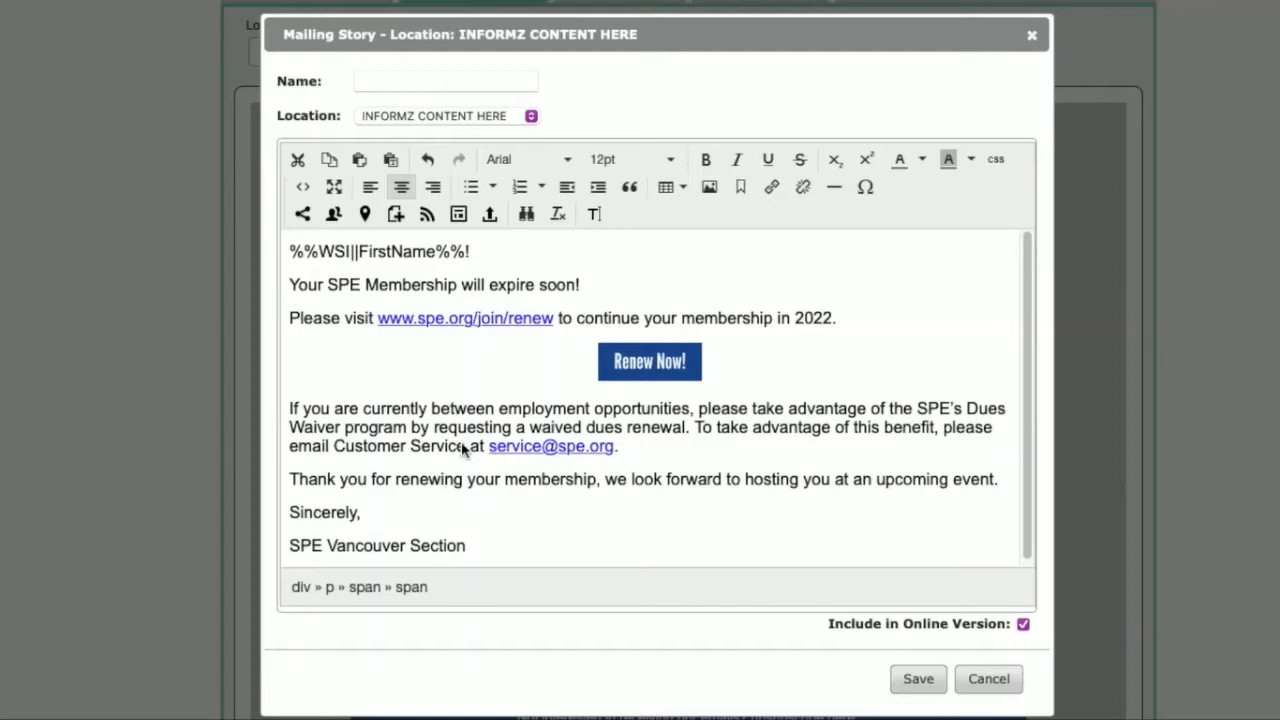
pyautogui.moveTo(560, 317); pyautogui.dragTo(378, 316)
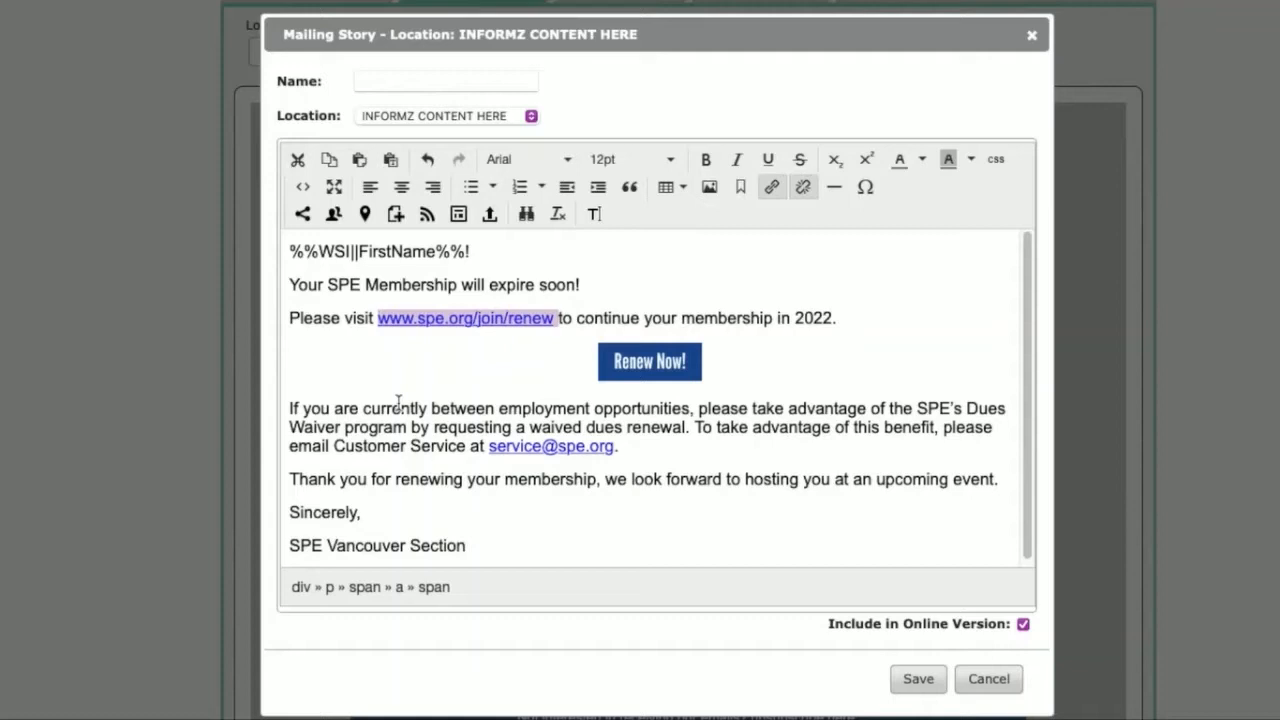
pyautogui.click(772, 189)
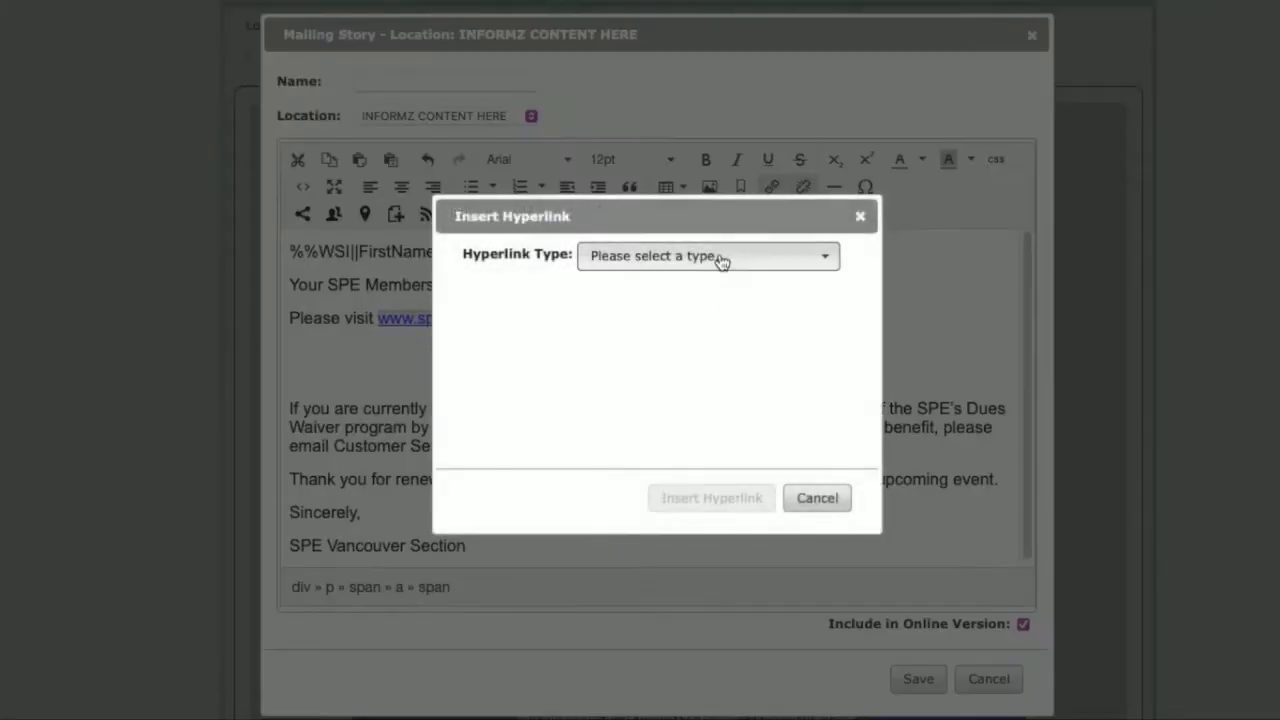
pyautogui.click(723, 264)
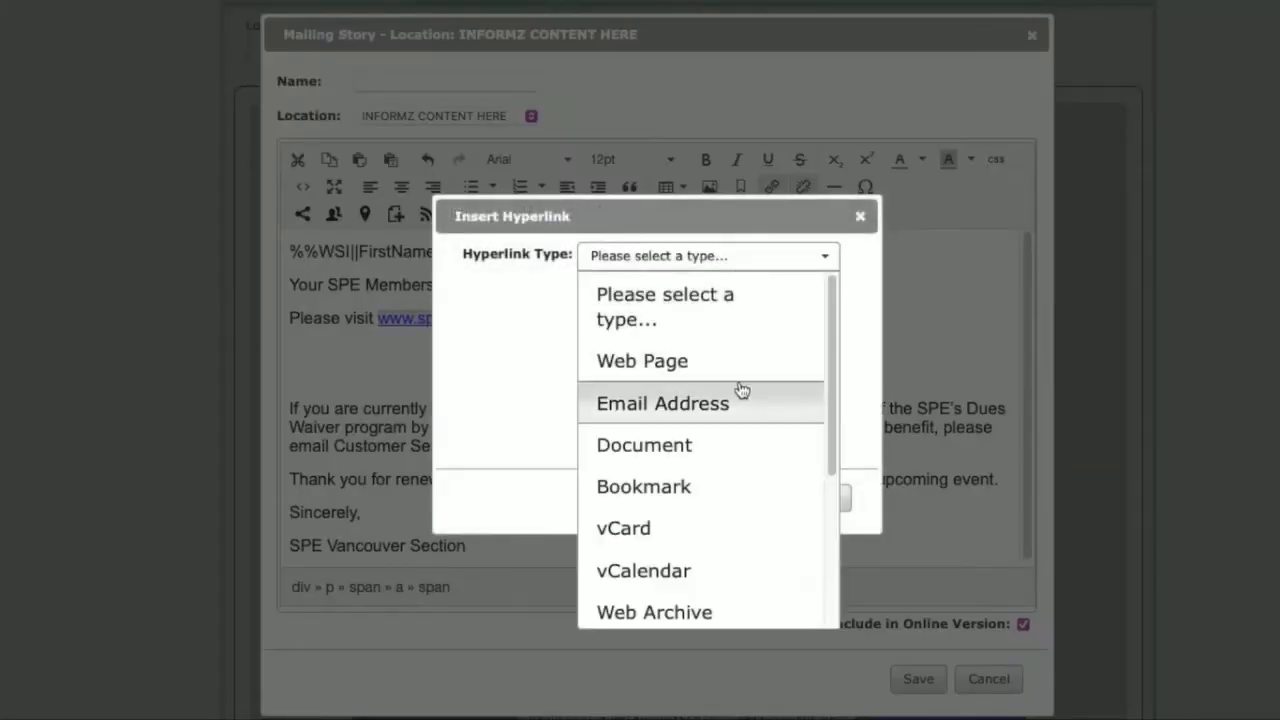
pyautogui.scroll(-4, 741, 389)
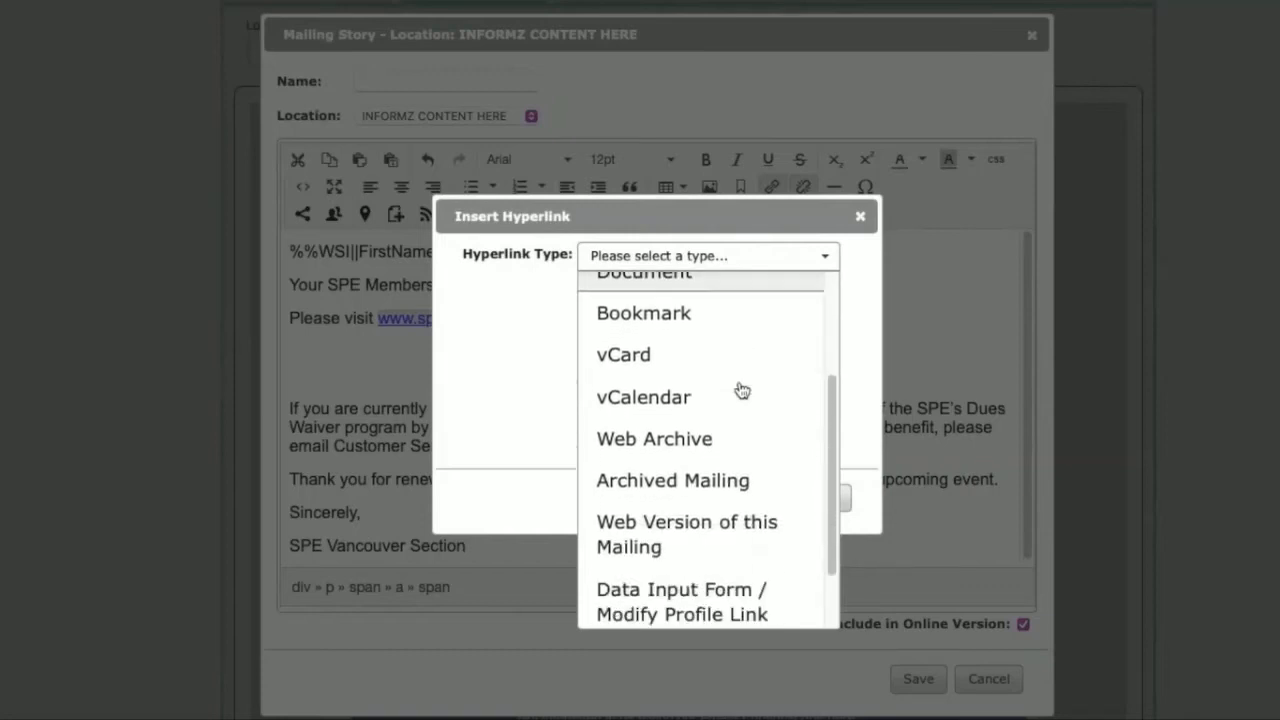
pyautogui.scroll(-2, 741, 389)
pyautogui.scroll(6, 735, 410)
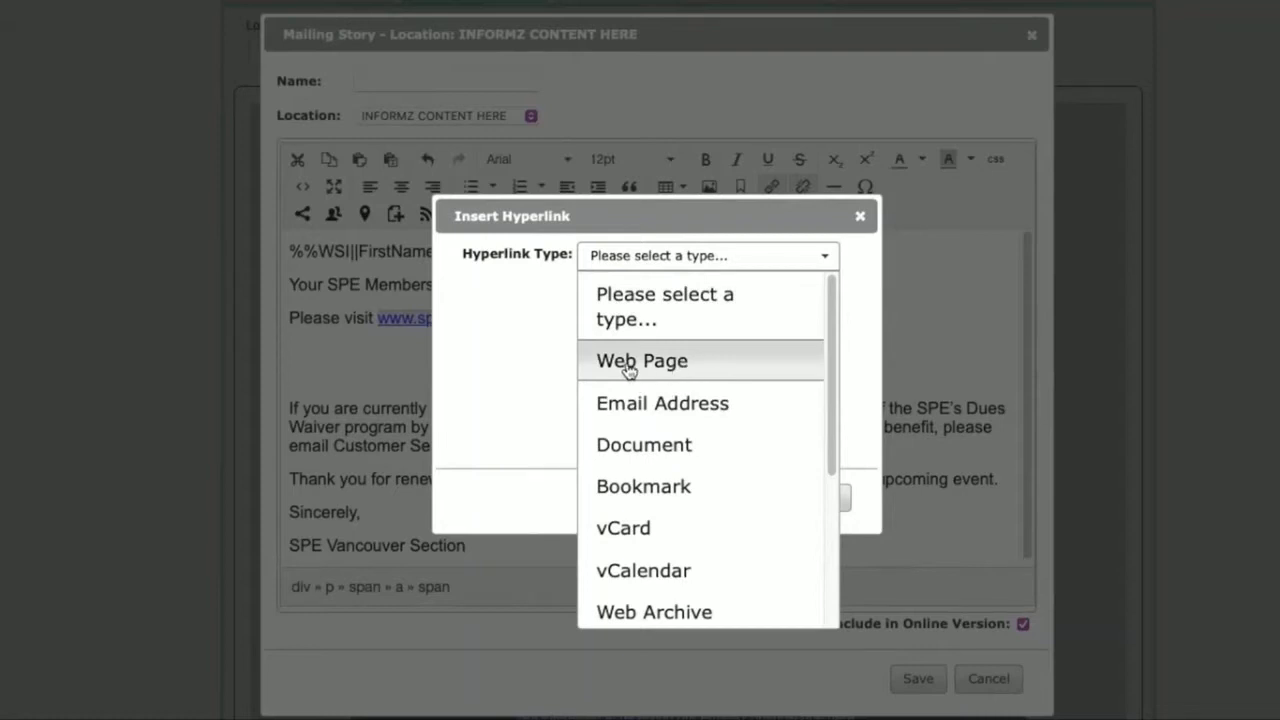
pyautogui.click(640, 364)
pyautogui.click(728, 288)
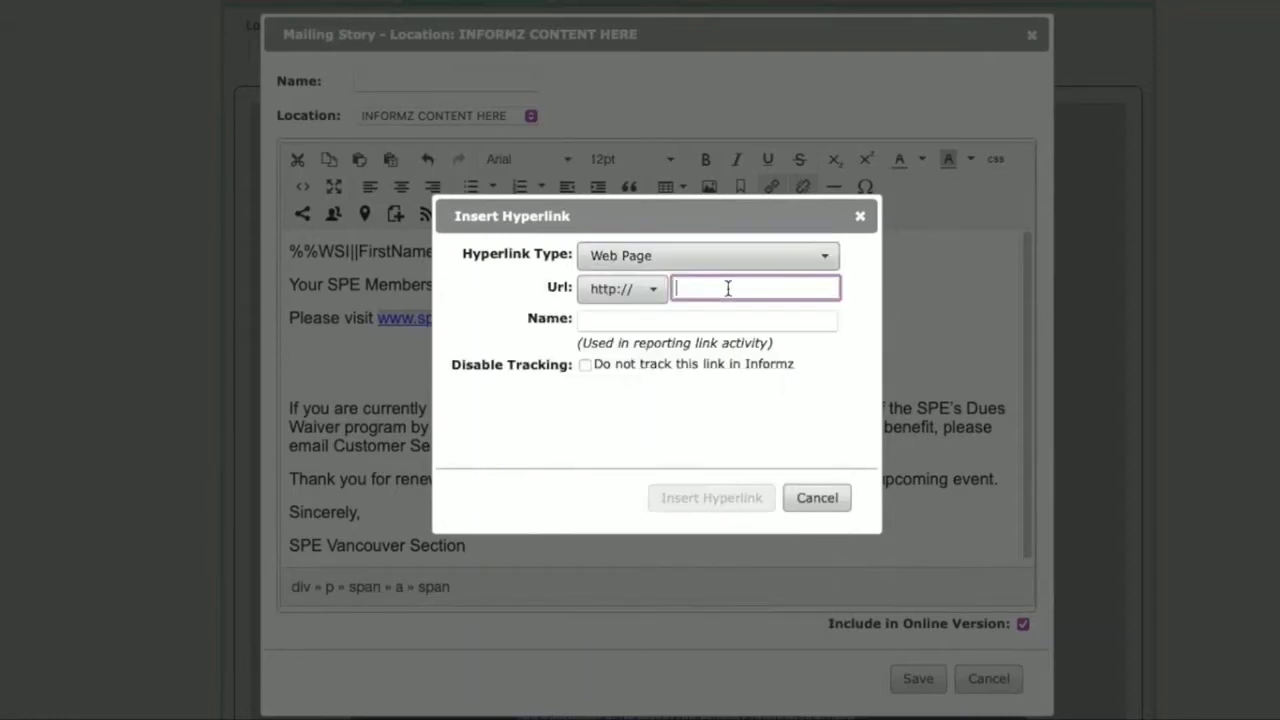
pyautogui.write('www.s')
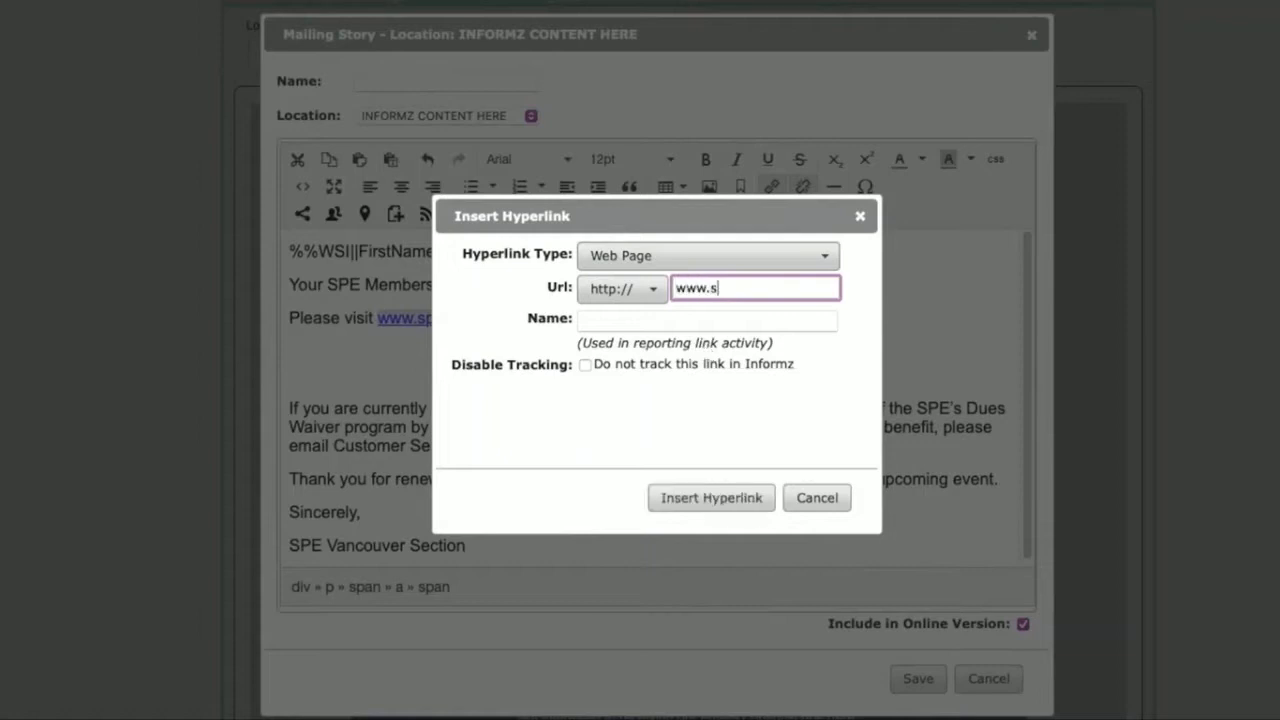
pyautogui.write('pe.org/join/renew')
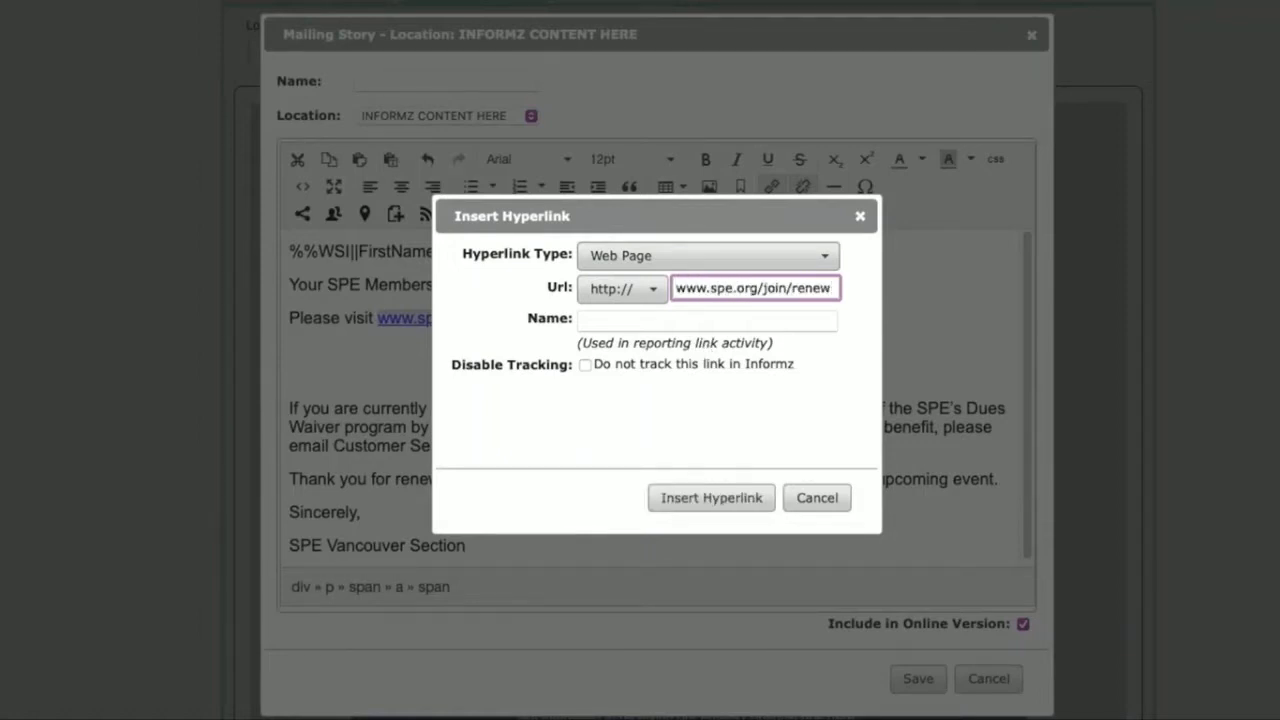
pyautogui.click(595, 319)
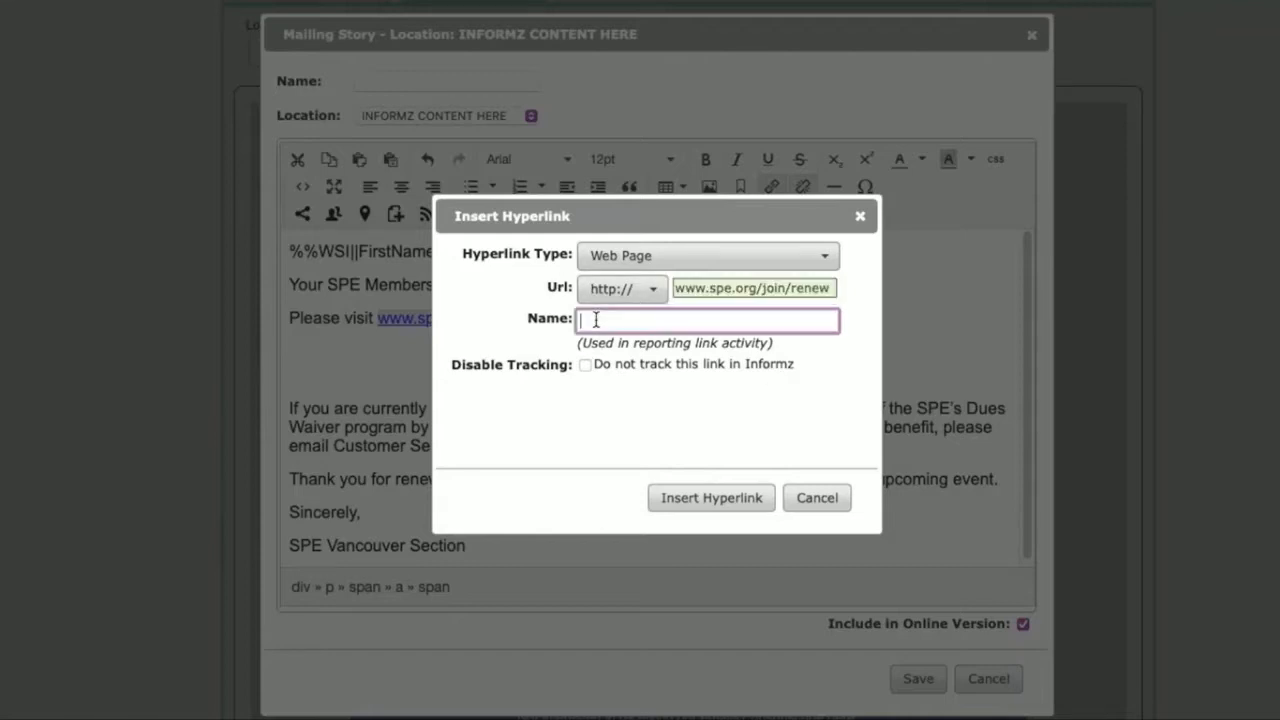
pyautogui.write('Renewal Link')
pyautogui.write('- Text')
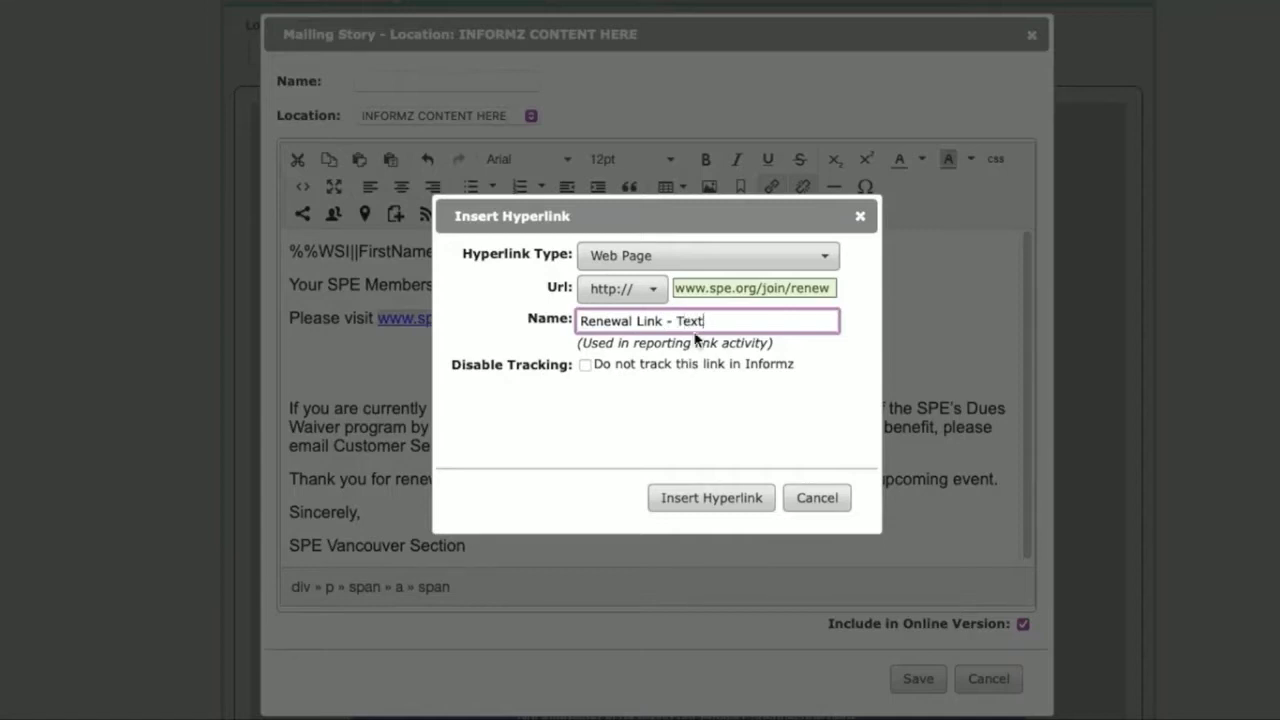
pyautogui.click(686, 508)
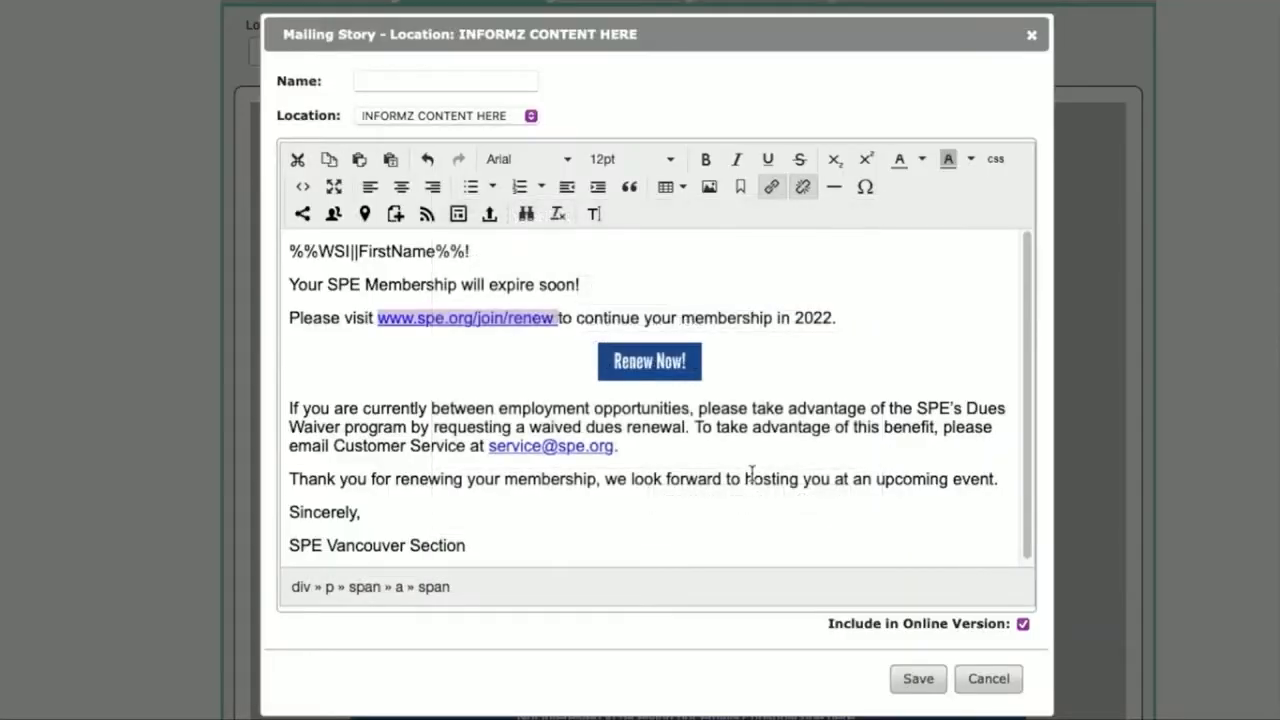
pyautogui.click(737, 366)
pyautogui.click(658, 362)
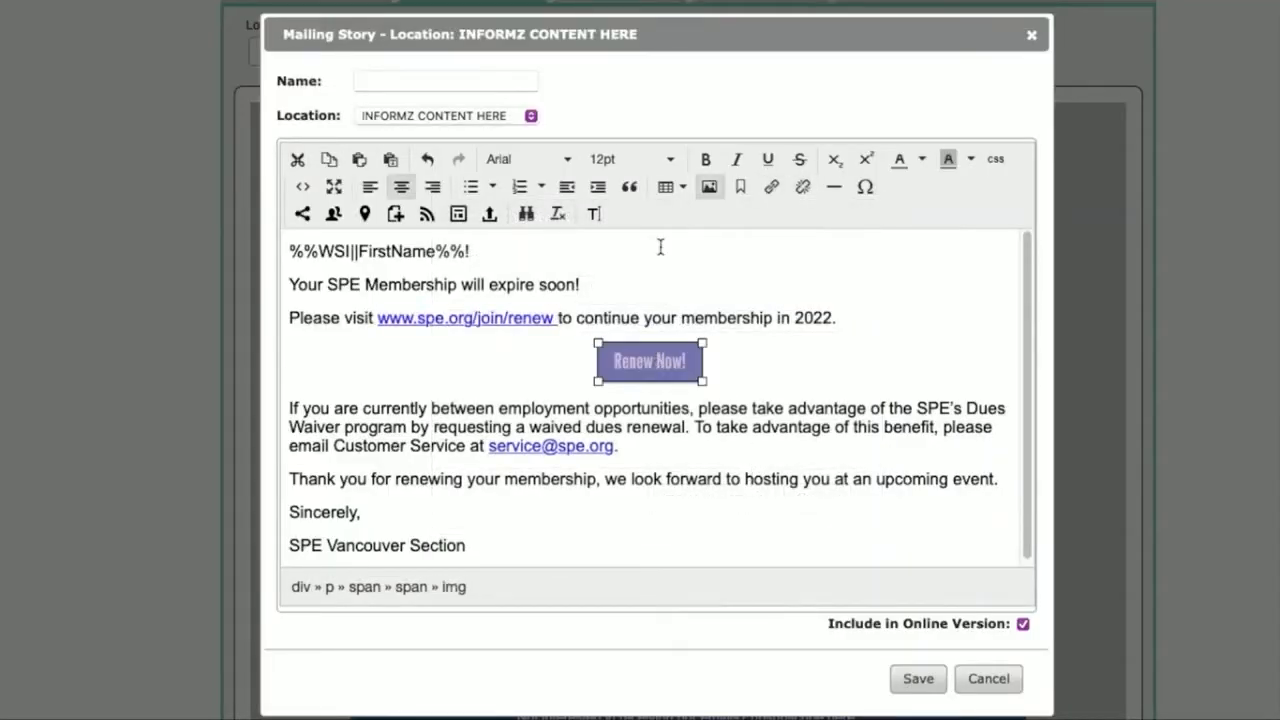
pyautogui.click(771, 187)
pyautogui.click(741, 257)
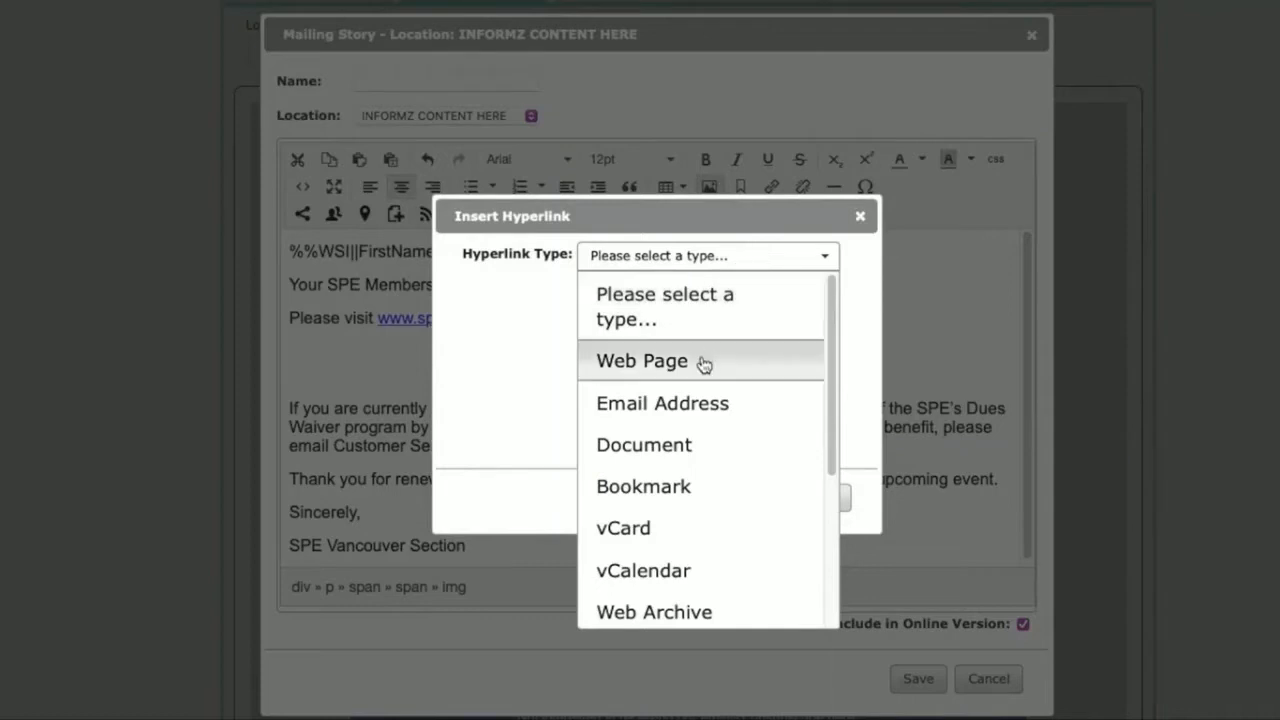
pyautogui.click(695, 366)
pyautogui.click(733, 287)
pyautogui.write('ww')
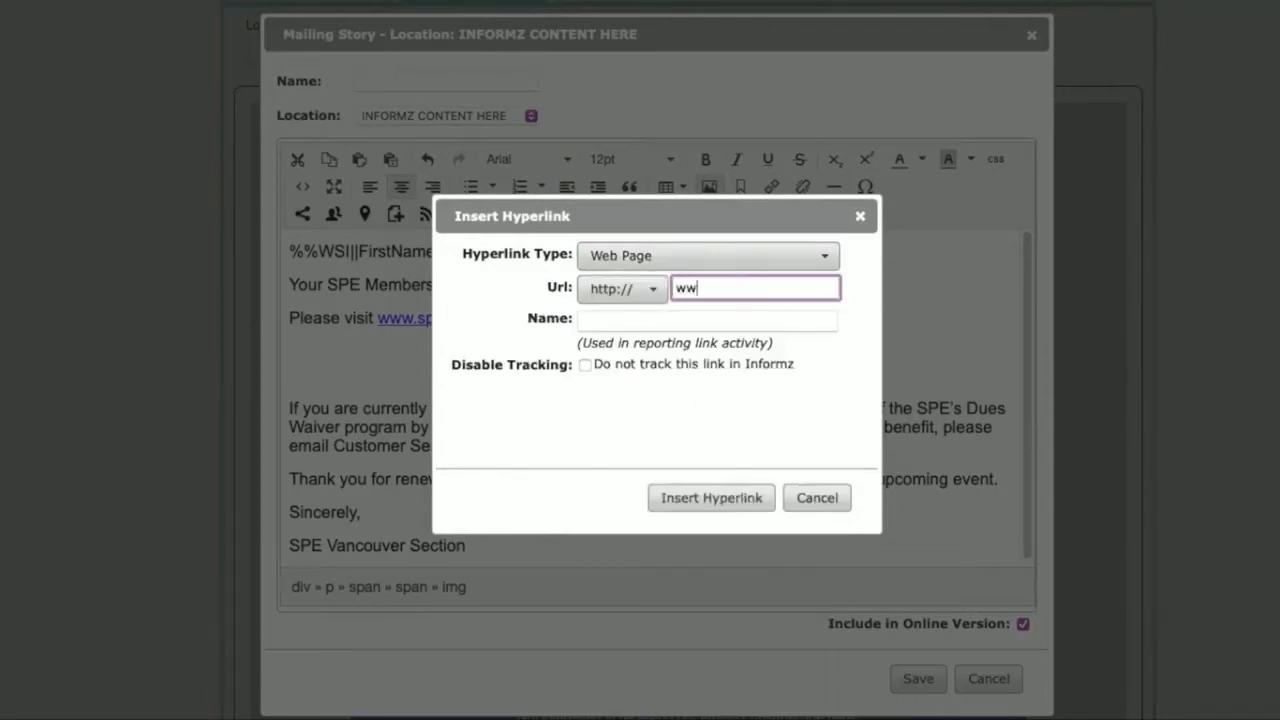
pyautogui.write('w.spe.org/join')
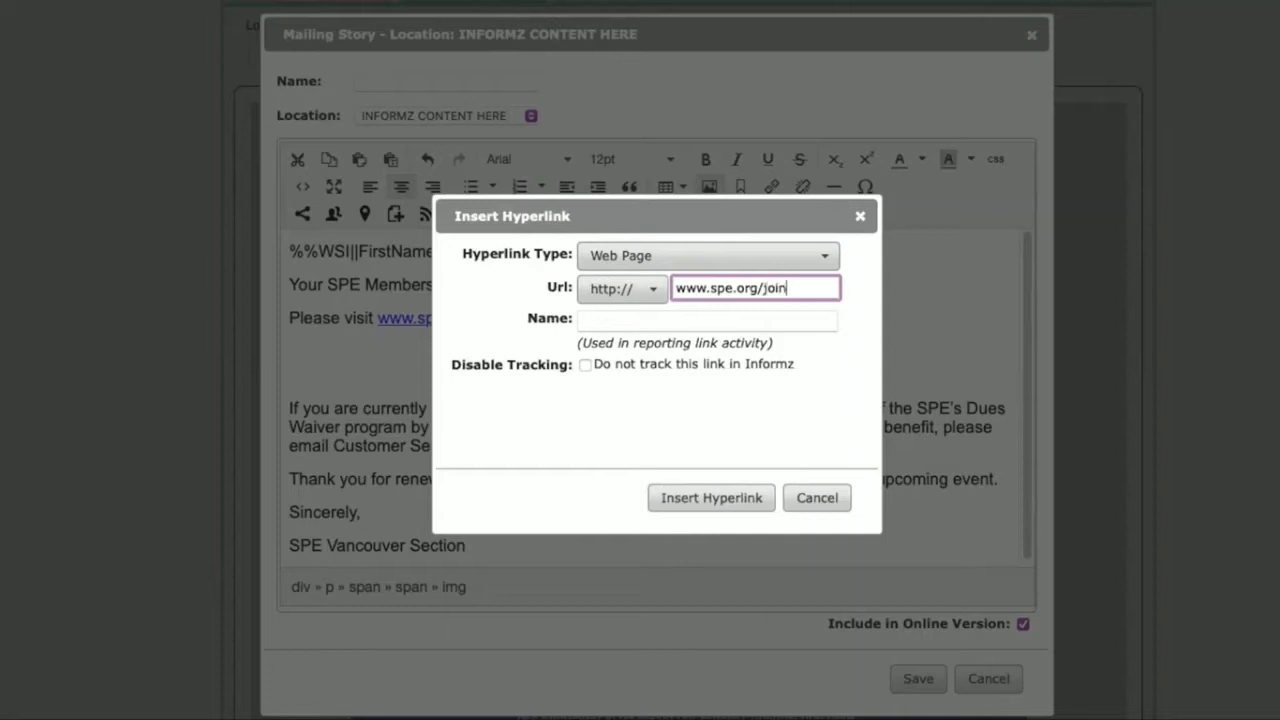
pyautogui.write('/renew')
# Step: Name the Renew Now! image's hyperlink "Renewal Link - Image" and insert it
pyautogui.click(765, 322)
pyautogui.write('Renew')
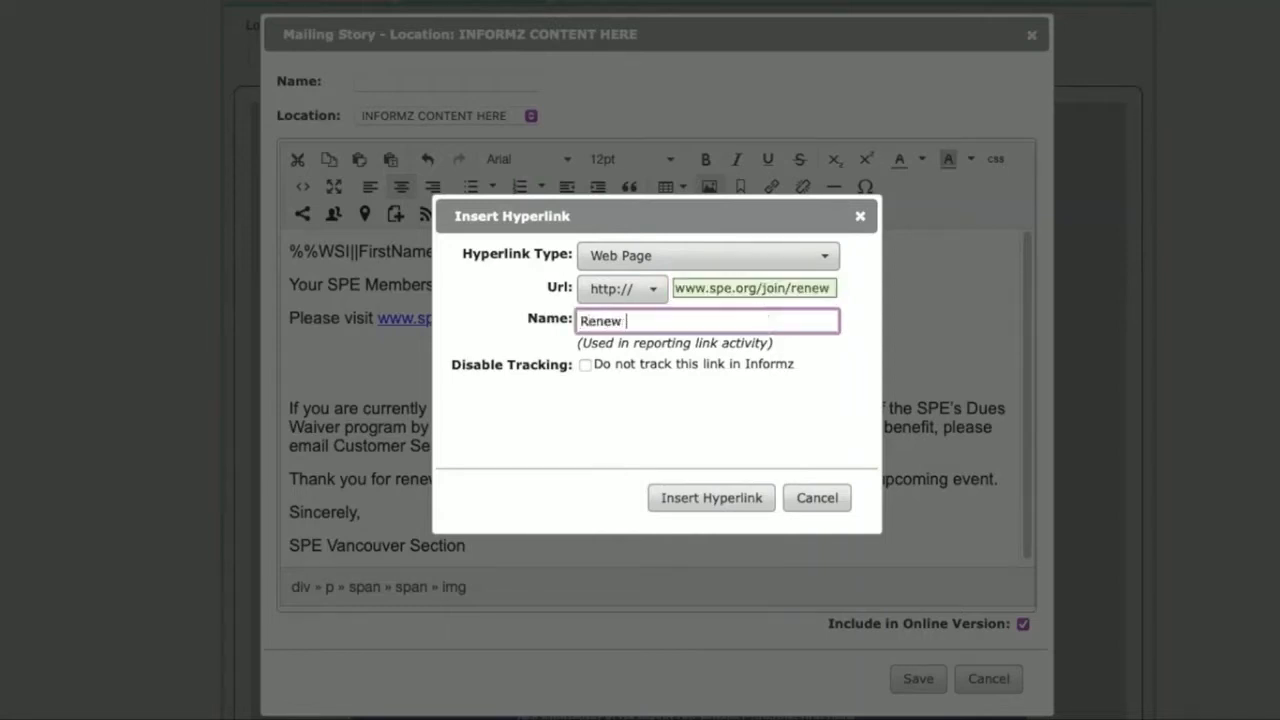
pyautogui.write('al Link - image')
pyautogui.click(693, 498)
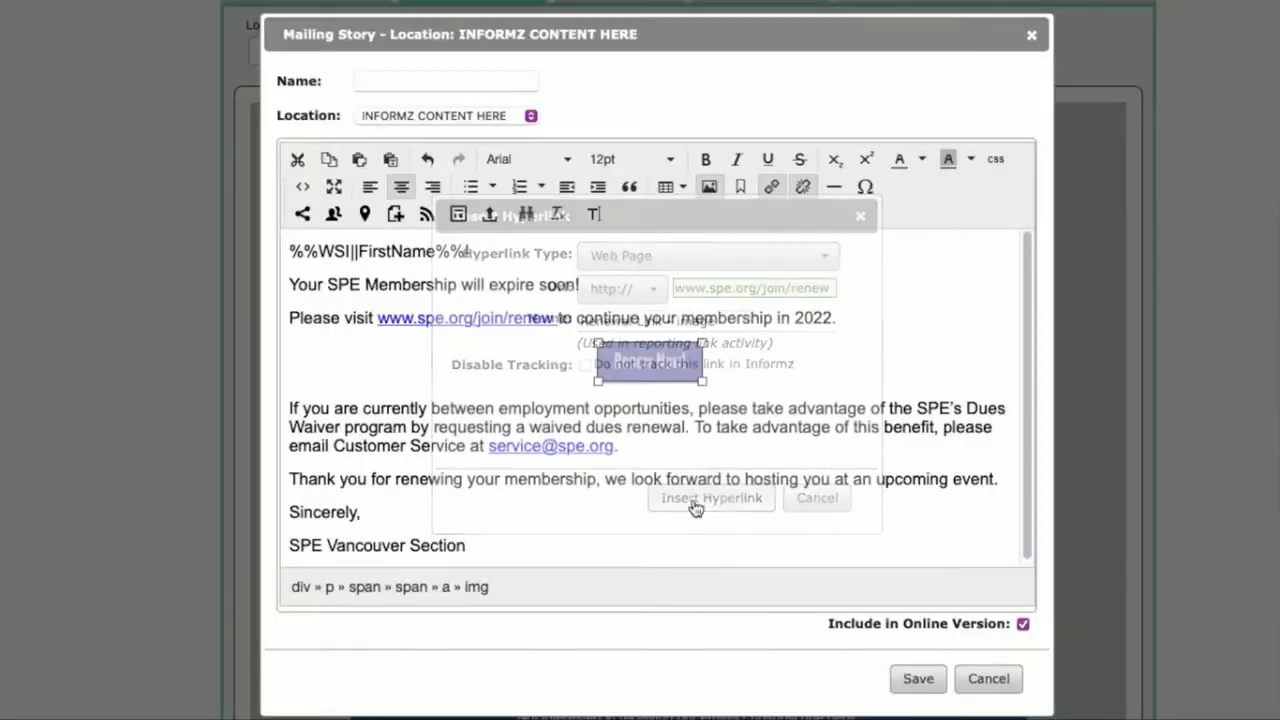
# Step: Insert an Email Address hyperlink on the Customer Service email in the dues waiver paragraph, with the subject line "Dues Waiver Program"
pyautogui.click(745, 449)
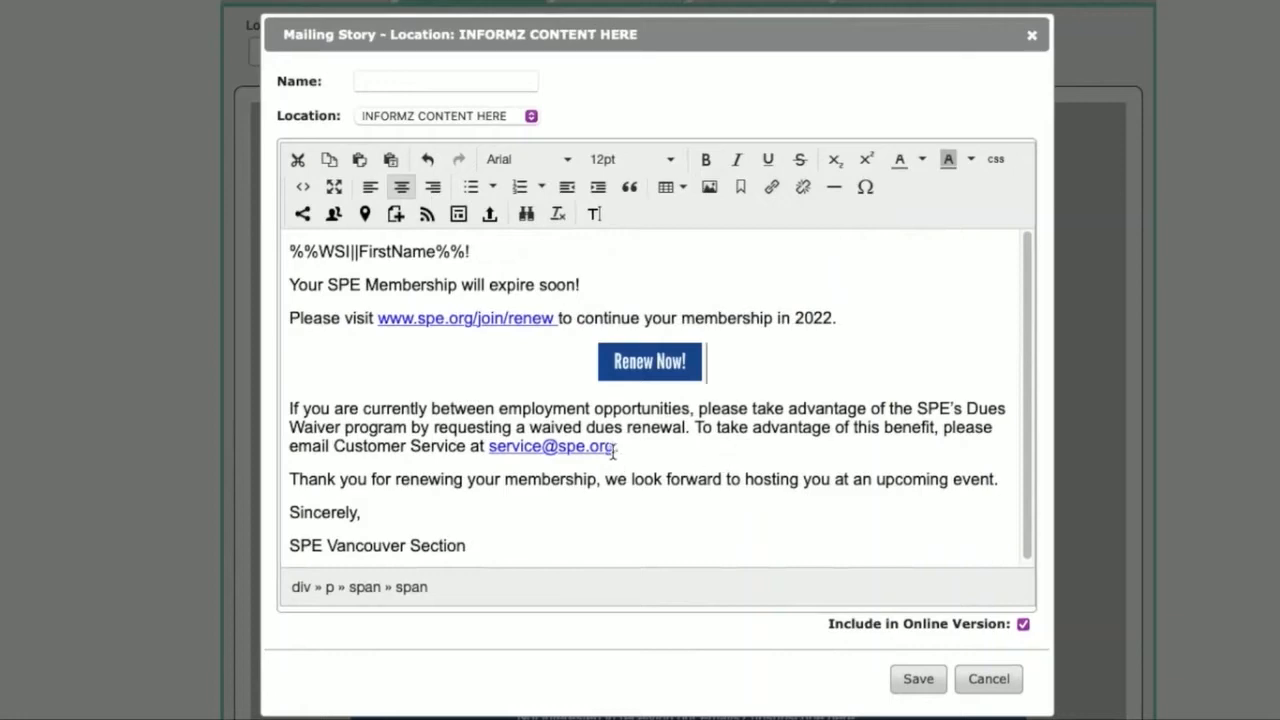
pyautogui.moveTo(614, 449); pyautogui.dragTo(491, 449)
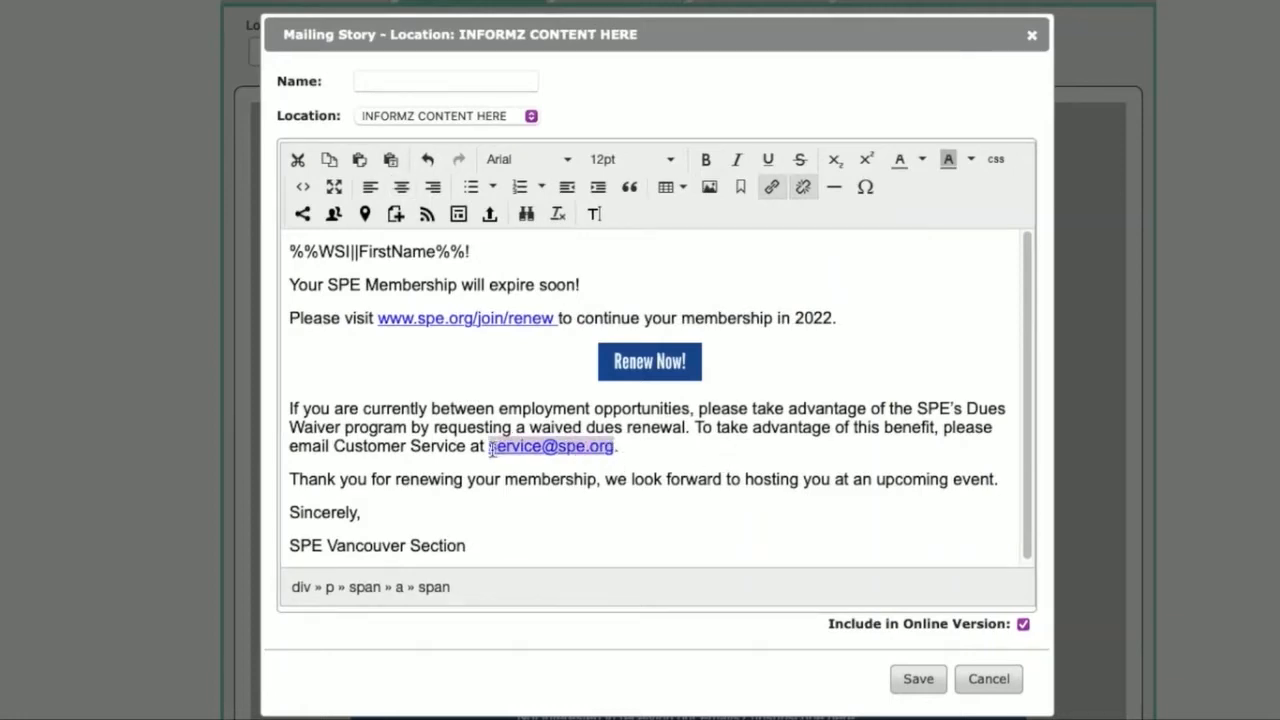
pyautogui.click(771, 188)
pyautogui.click(731, 259)
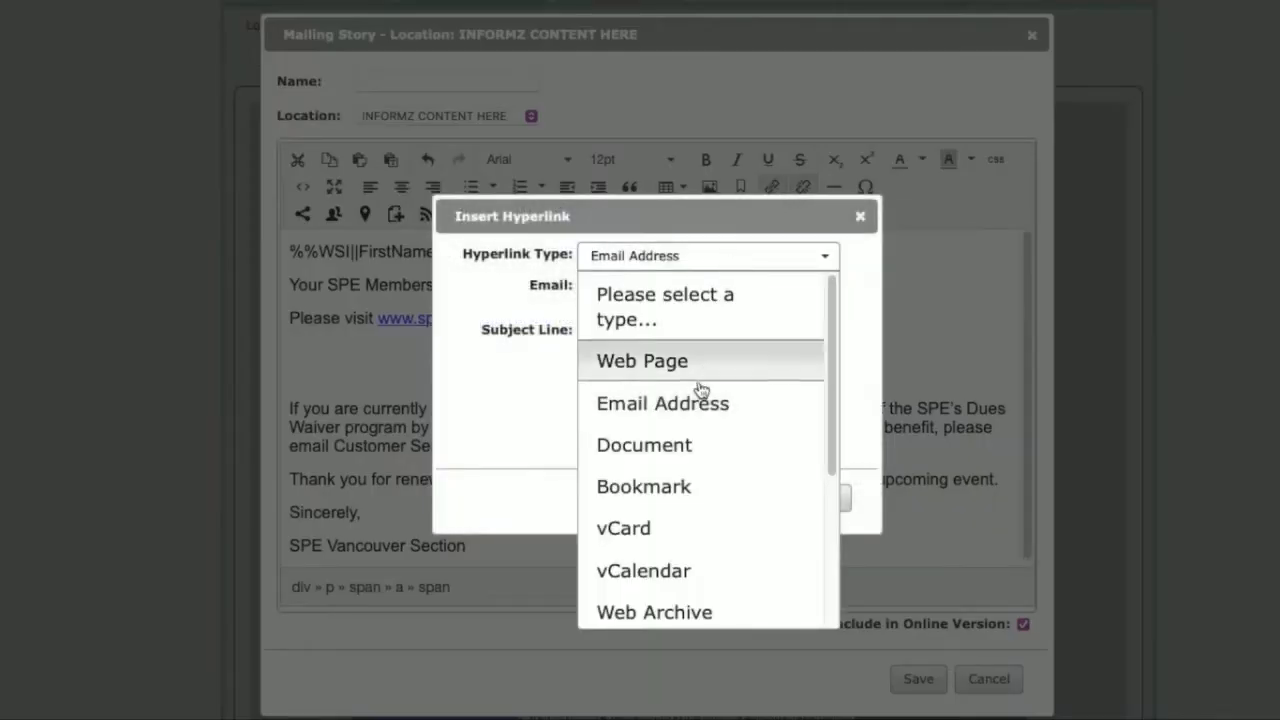
pyautogui.click(690, 403)
pyautogui.click(705, 290)
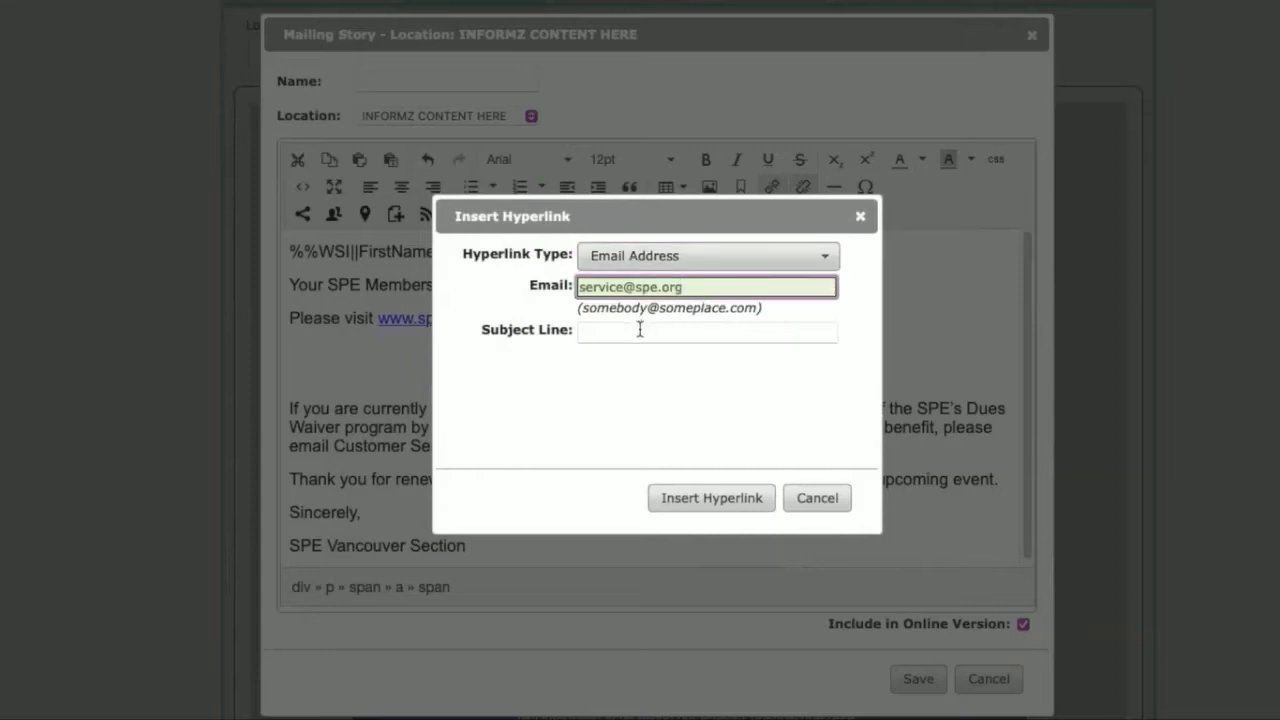
pyautogui.click(640, 331)
pyautogui.write('Dues W')
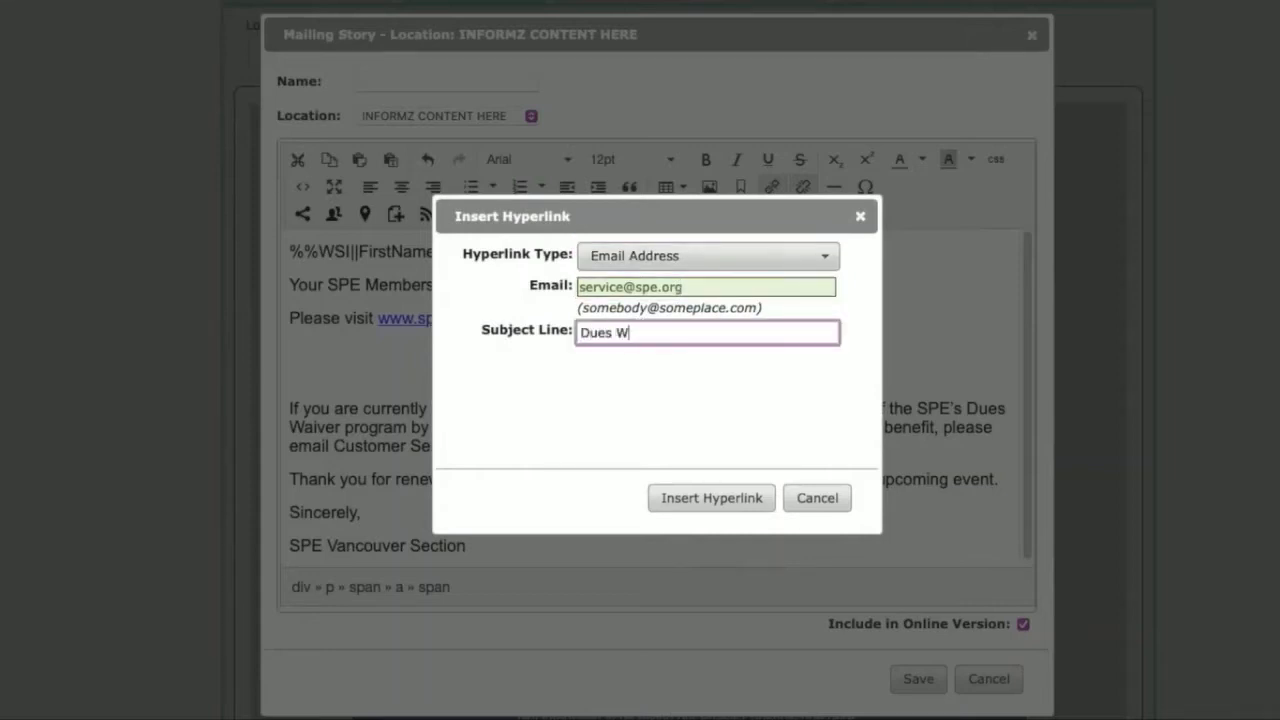
pyautogui.write('aiver Program')
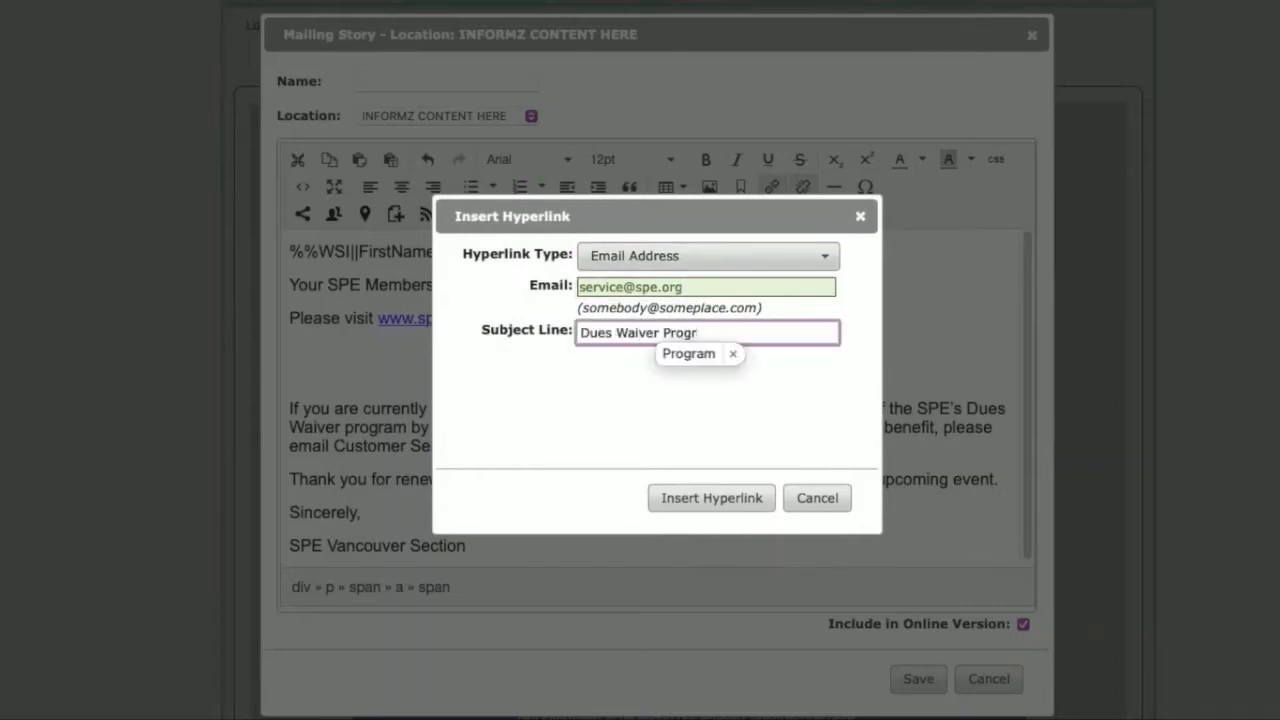
pyautogui.click(686, 498)
# Step: Save the mailing story and email a test copy of the mailing to yourself
pyautogui.click(914, 684)
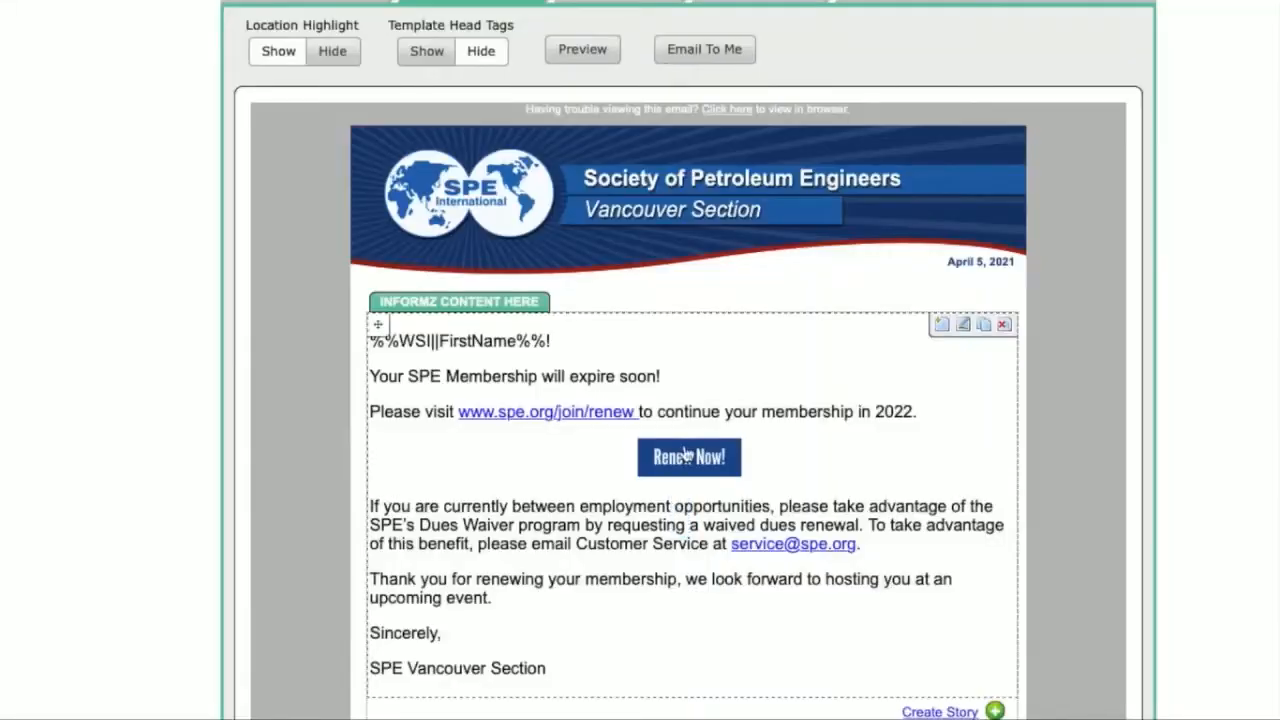
pyautogui.click(692, 49)
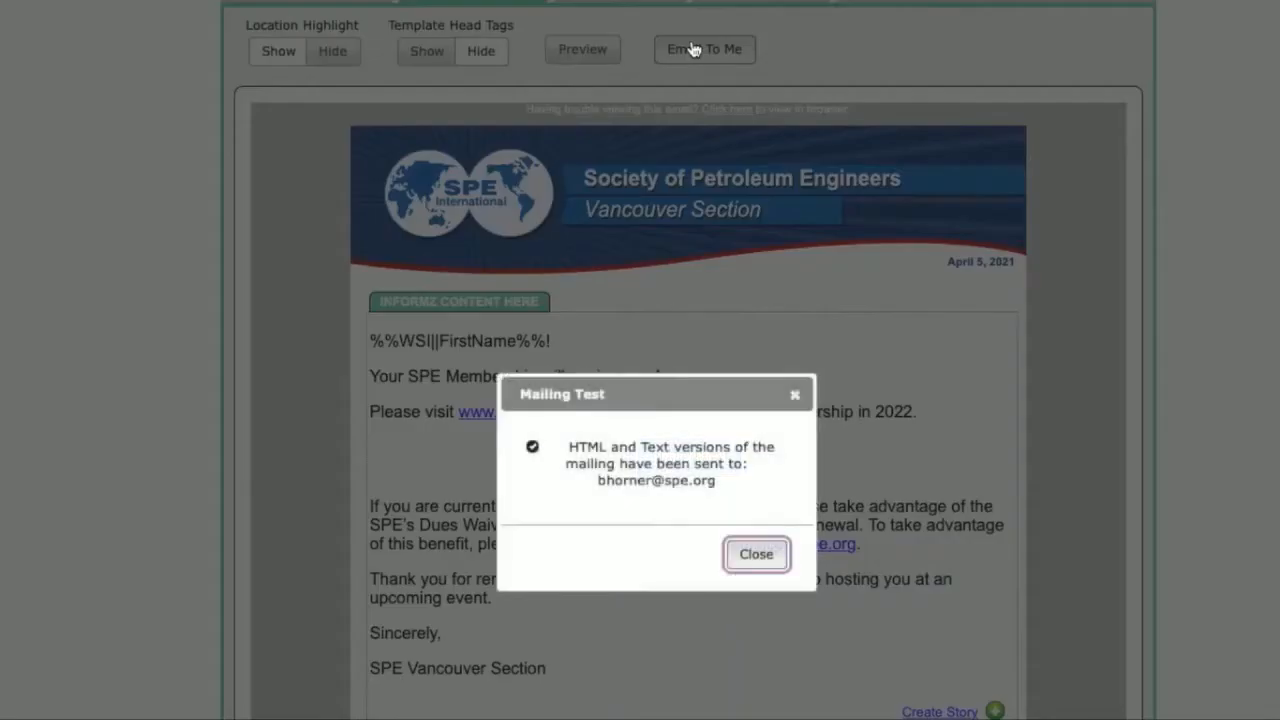
pyautogui.click(752, 558)
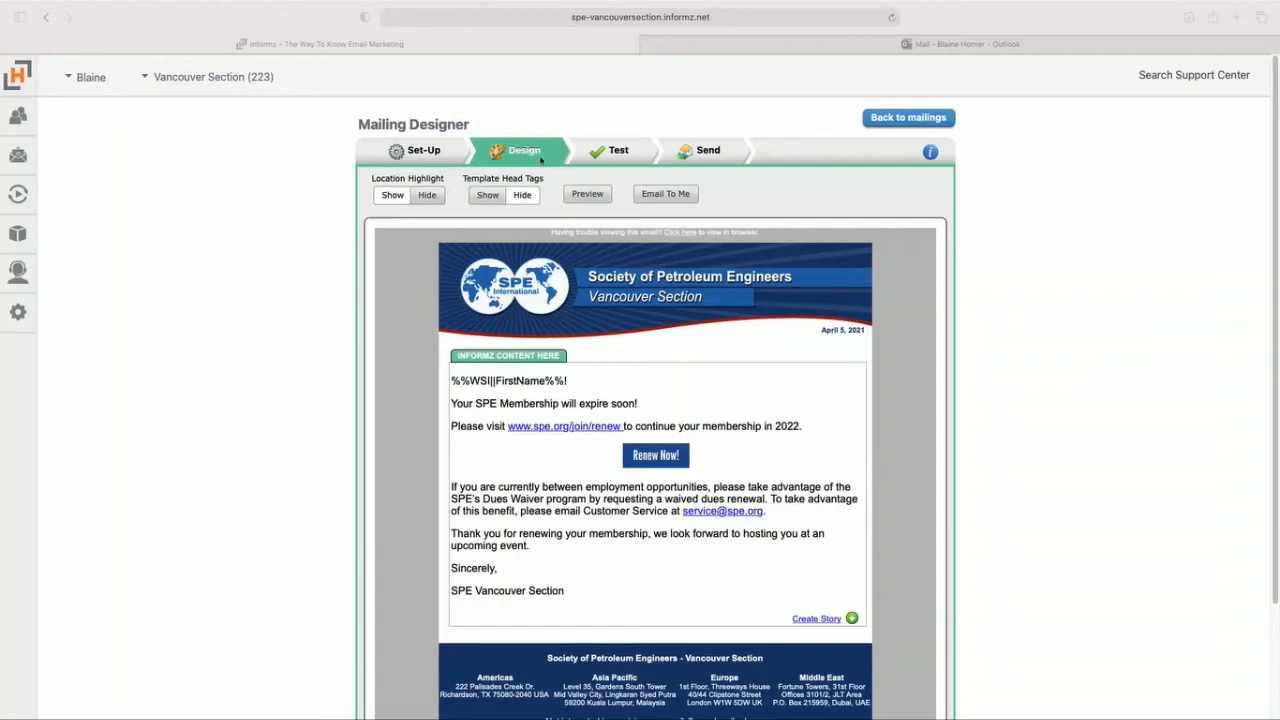
# Step: Open Send Test for the mailing and set the email test type to "Email based on profile of recipient"
pyautogui.click(607, 157)
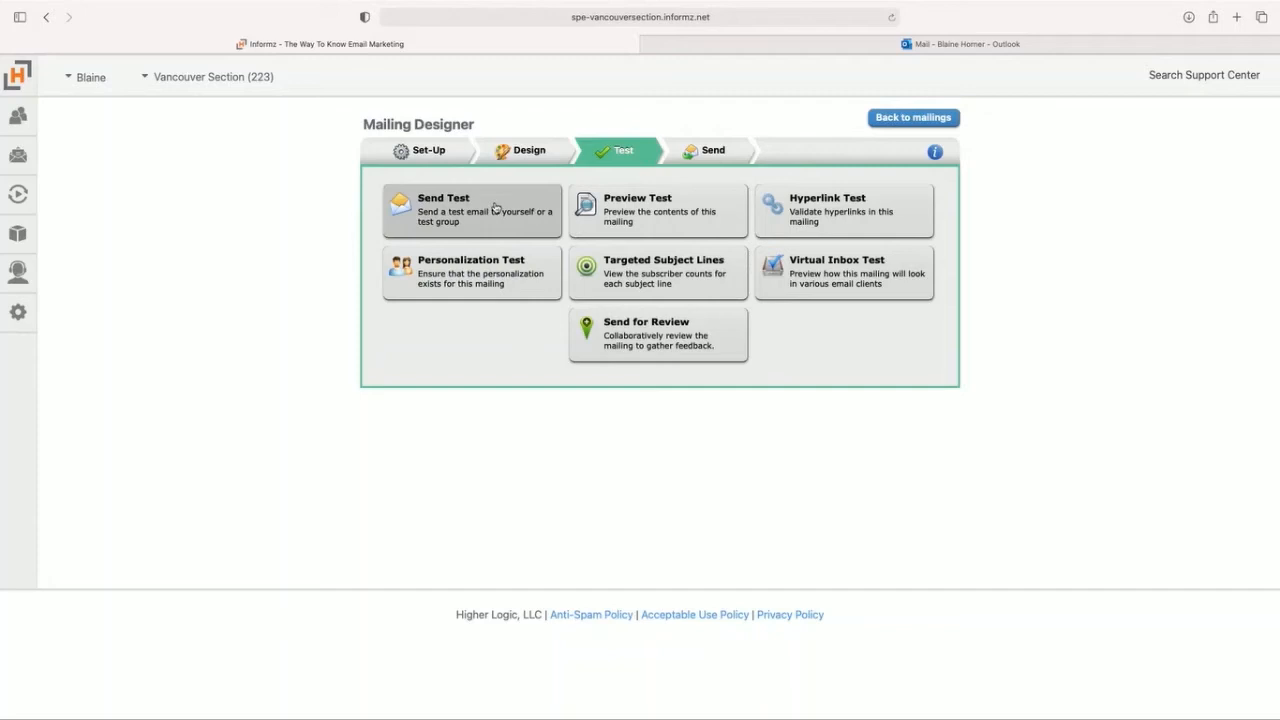
pyautogui.click(525, 150)
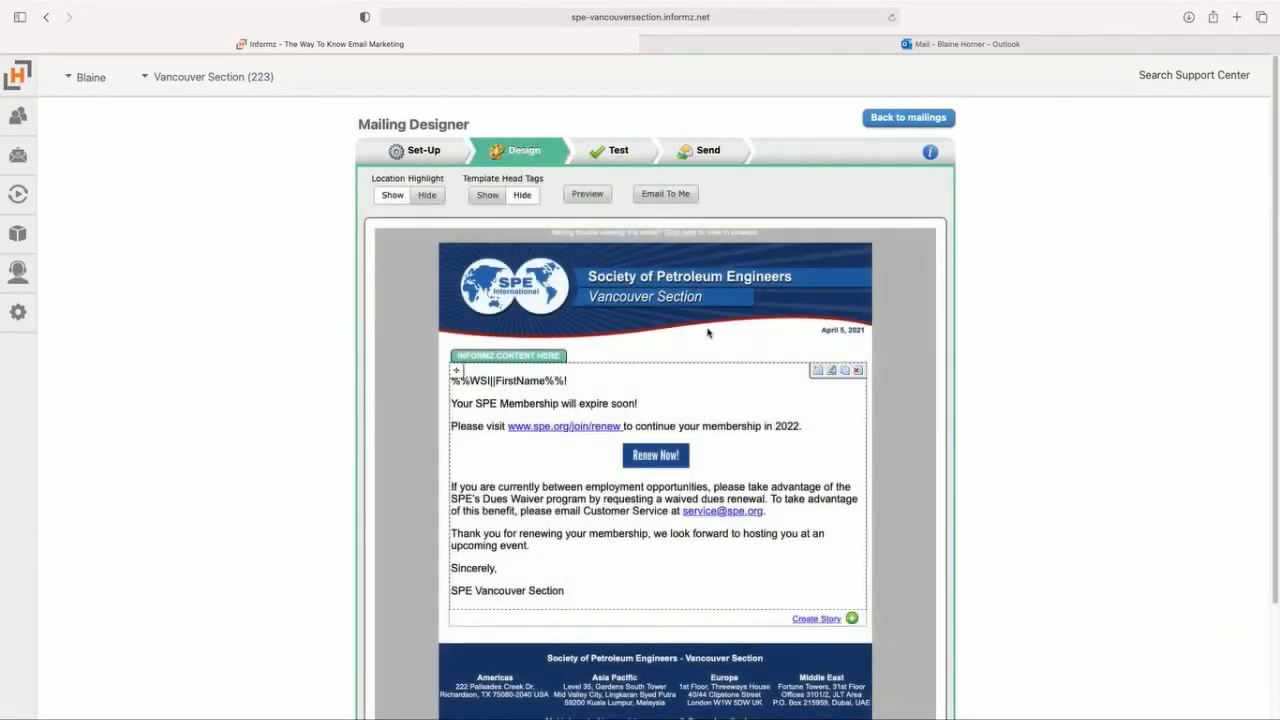
pyautogui.click(610, 152)
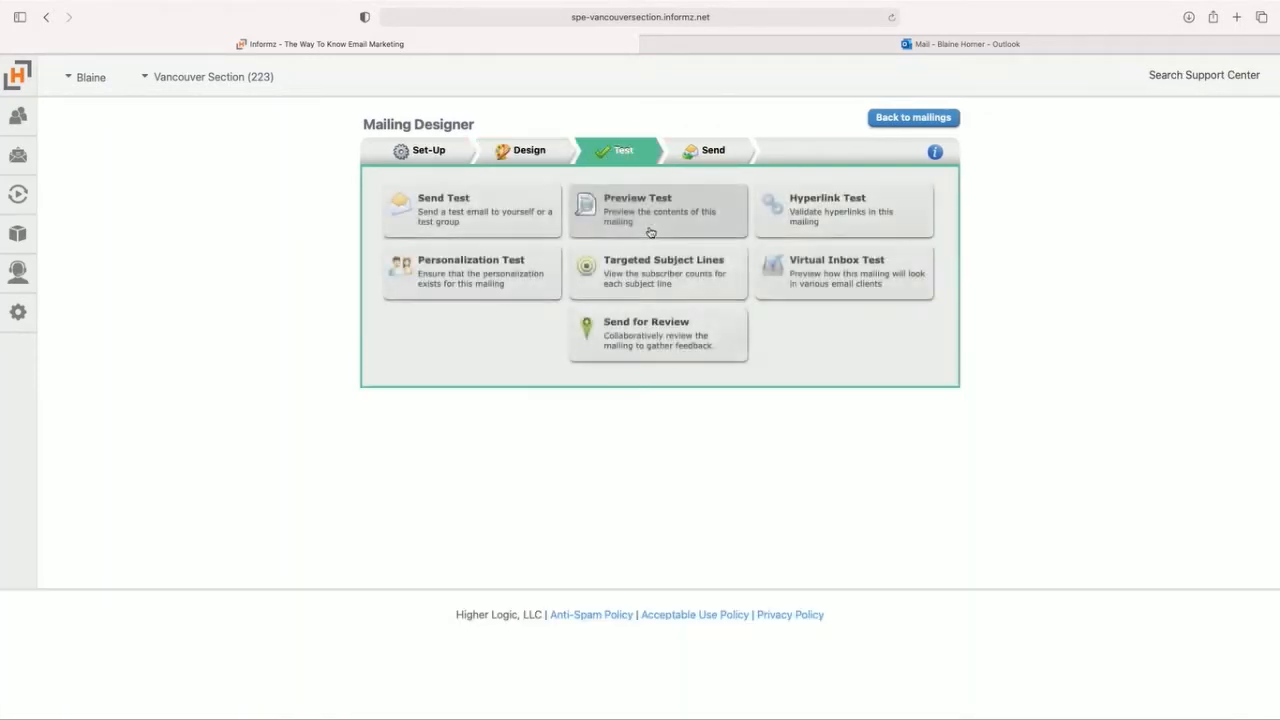
pyautogui.click(469, 227)
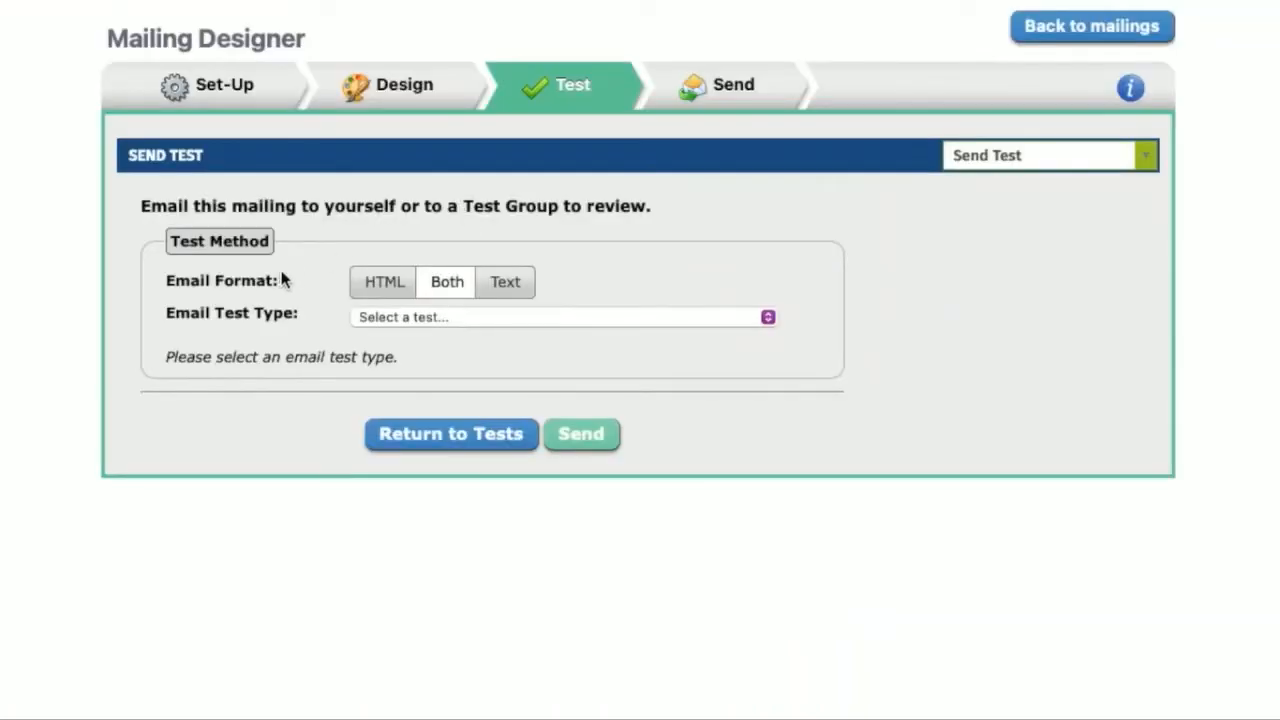
pyautogui.click(492, 320)
pyautogui.click(534, 320)
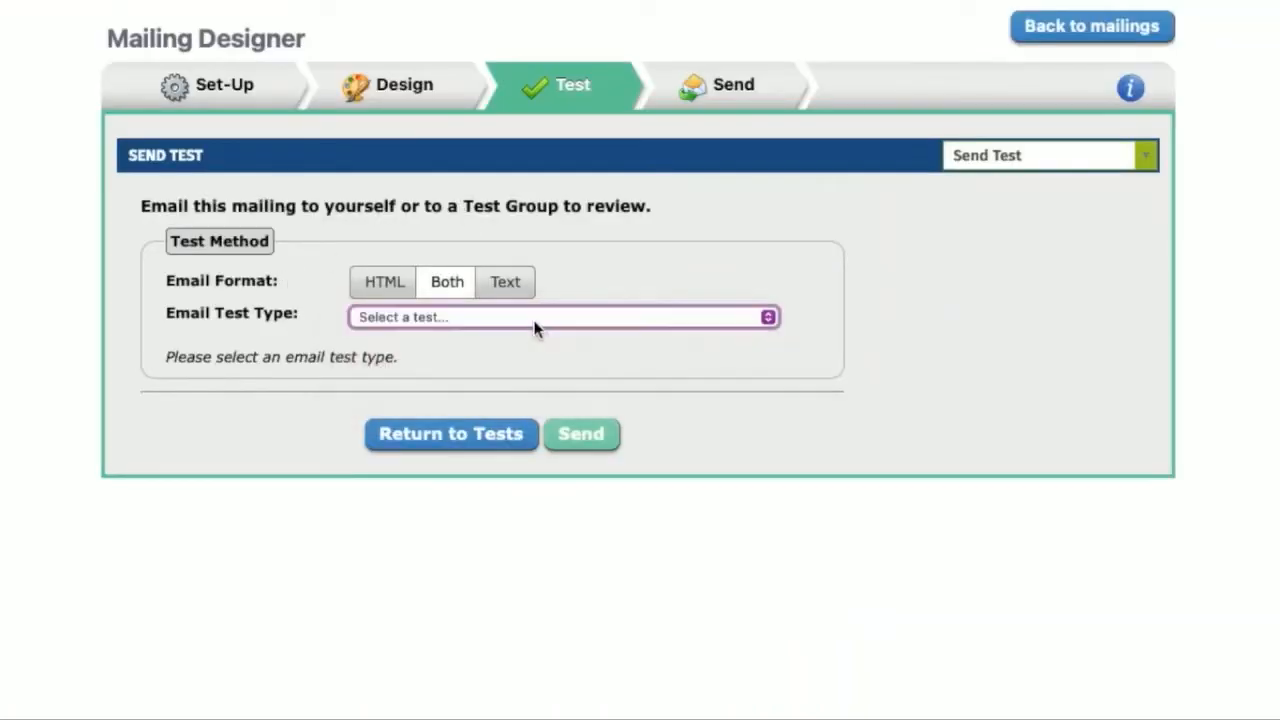
pyautogui.click(534, 320)
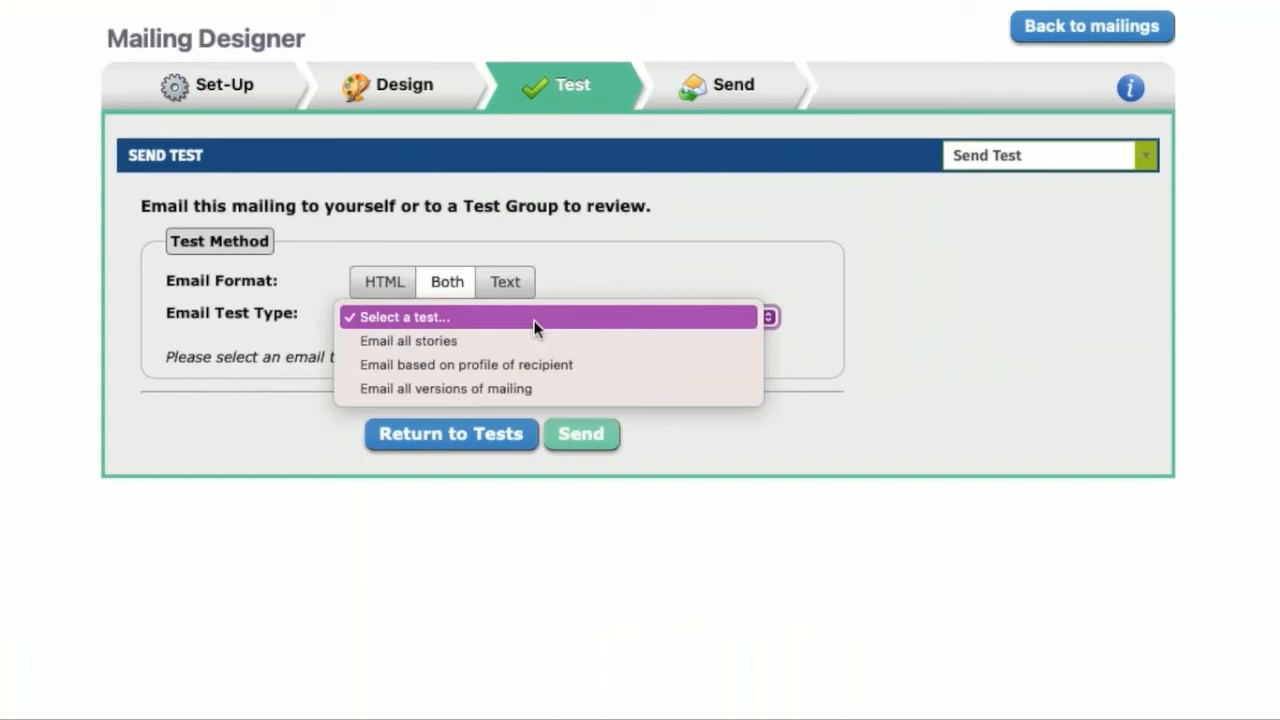
pyautogui.click(605, 365)
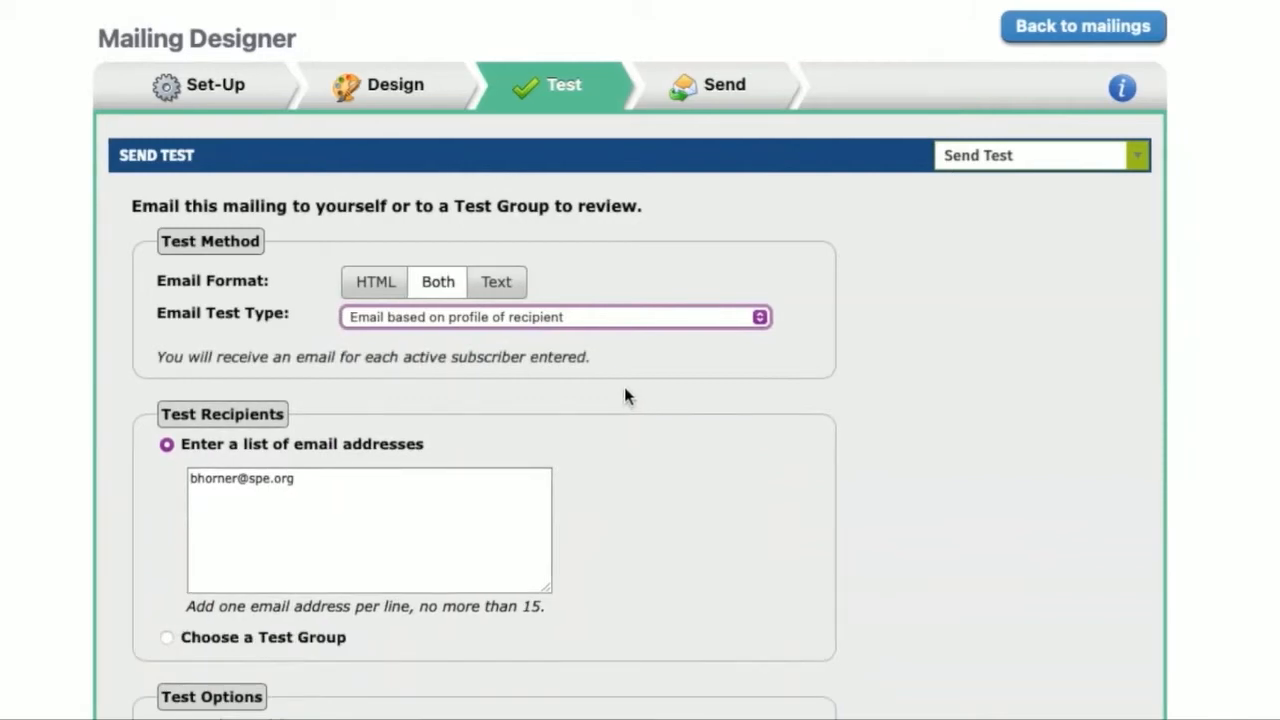
# Step: Add two more email addresses on separate lines of the test recipient list, and delete both again
pyautogui.click(380, 481)
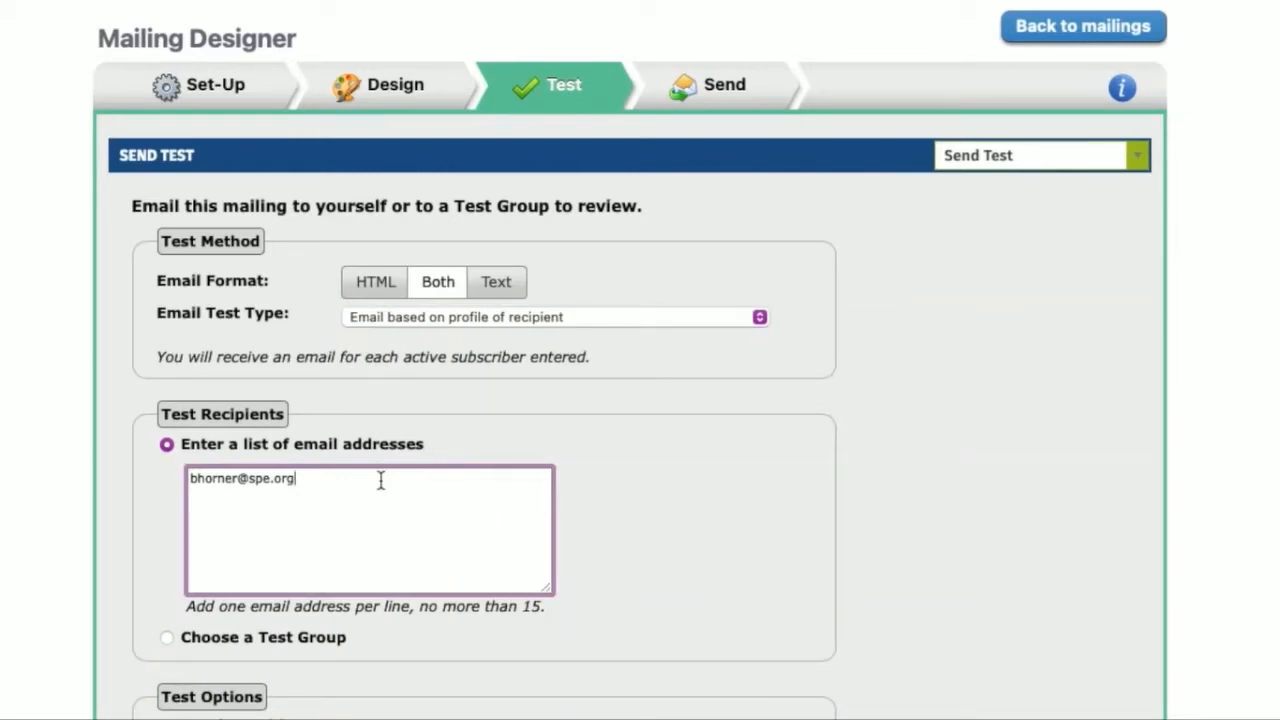
pyautogui.press('Return')
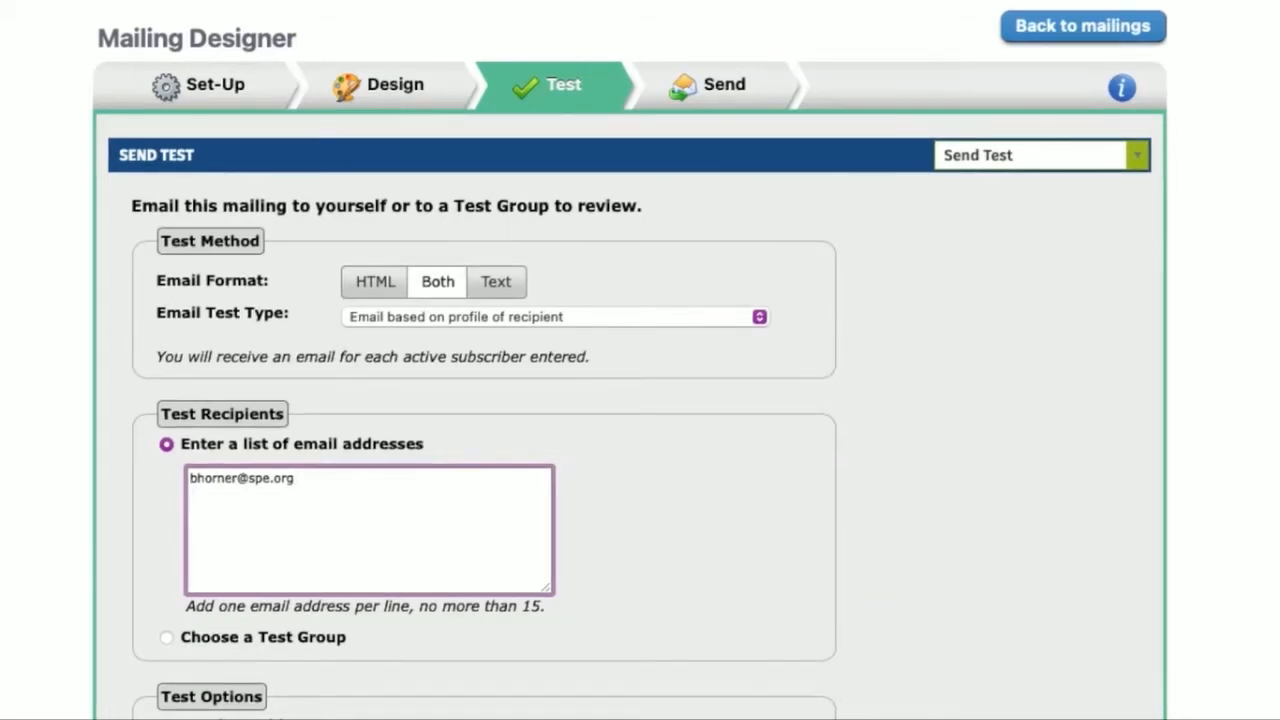
pyautogui.press('Return')
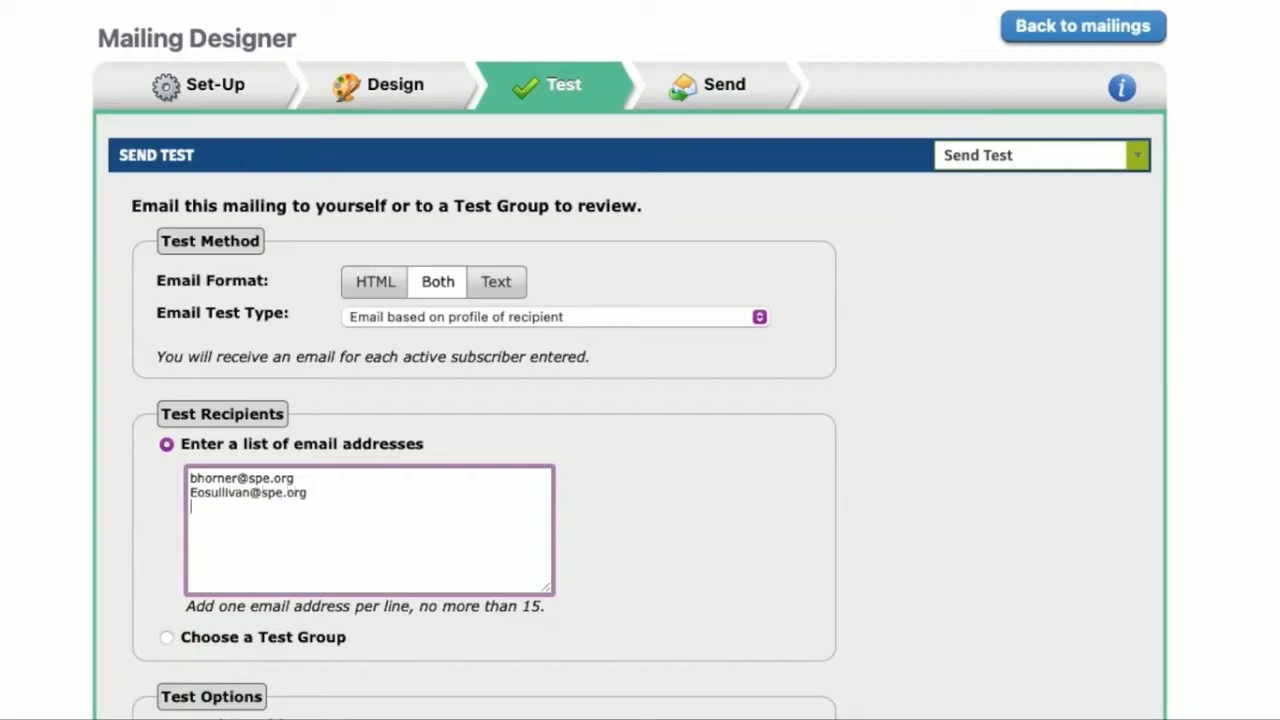
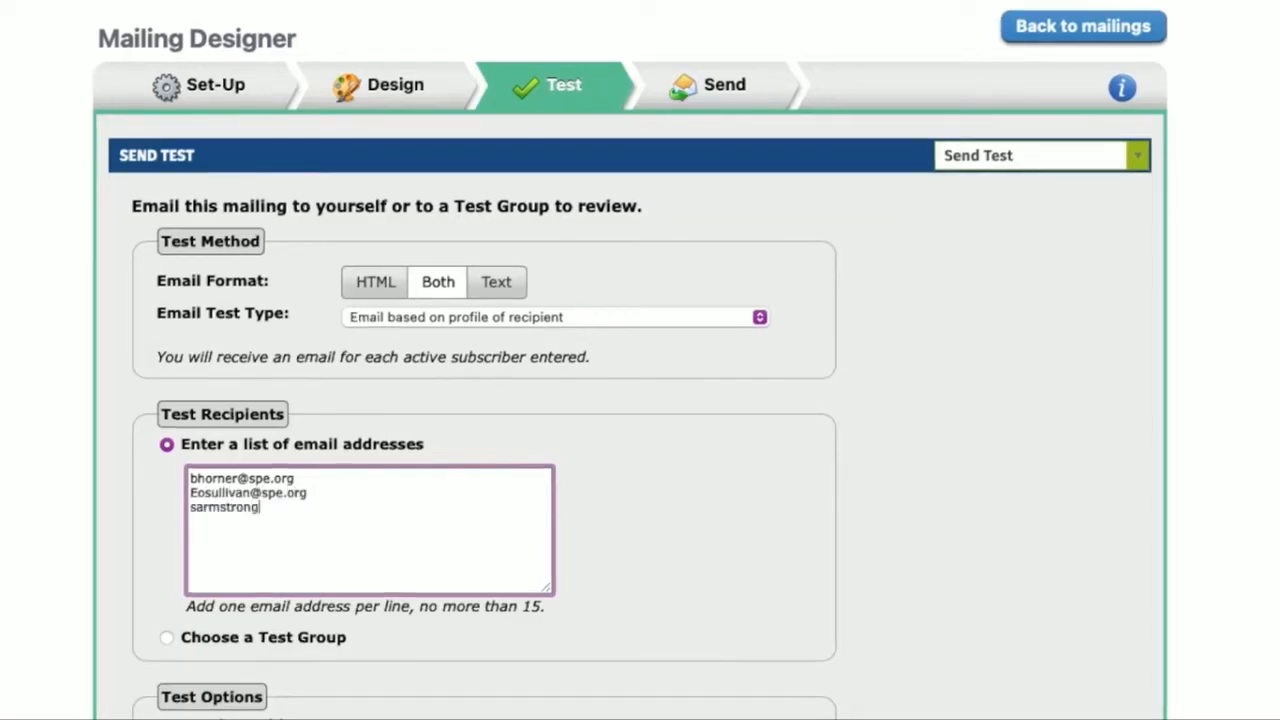
pyautogui.moveTo(316, 507); pyautogui.dragTo(165, 495)
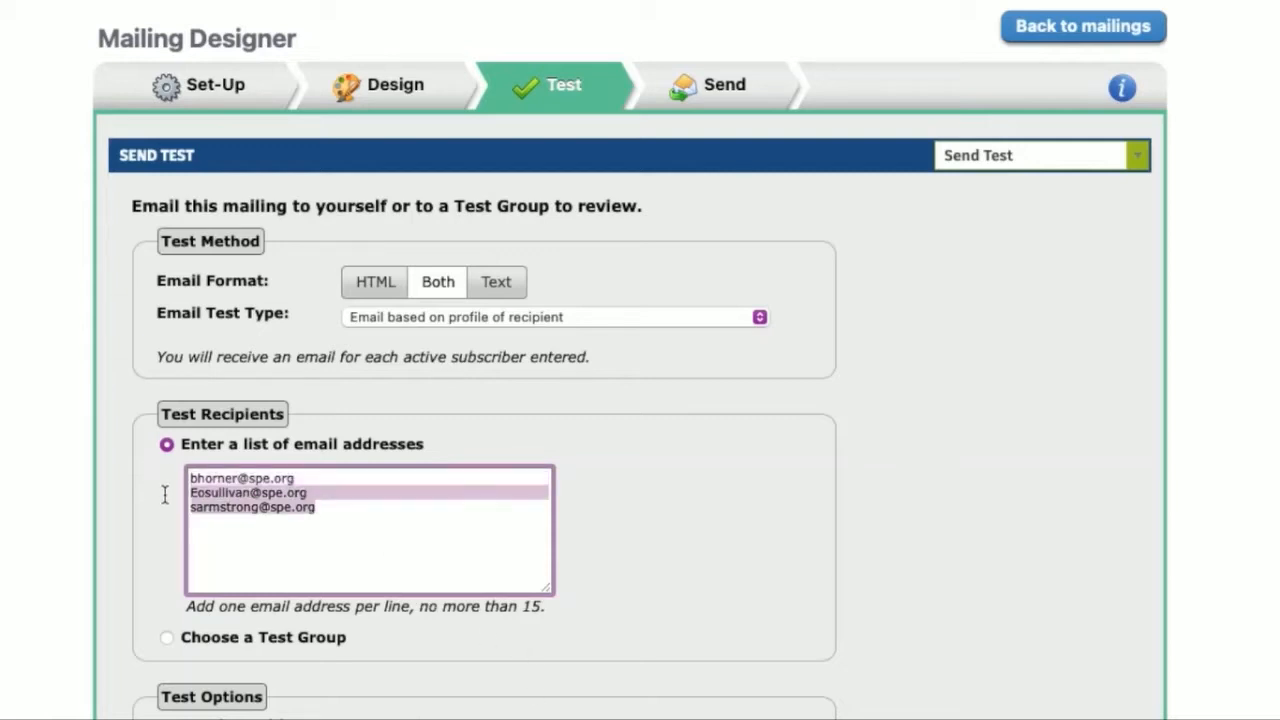
pyautogui.press('BackSpace')
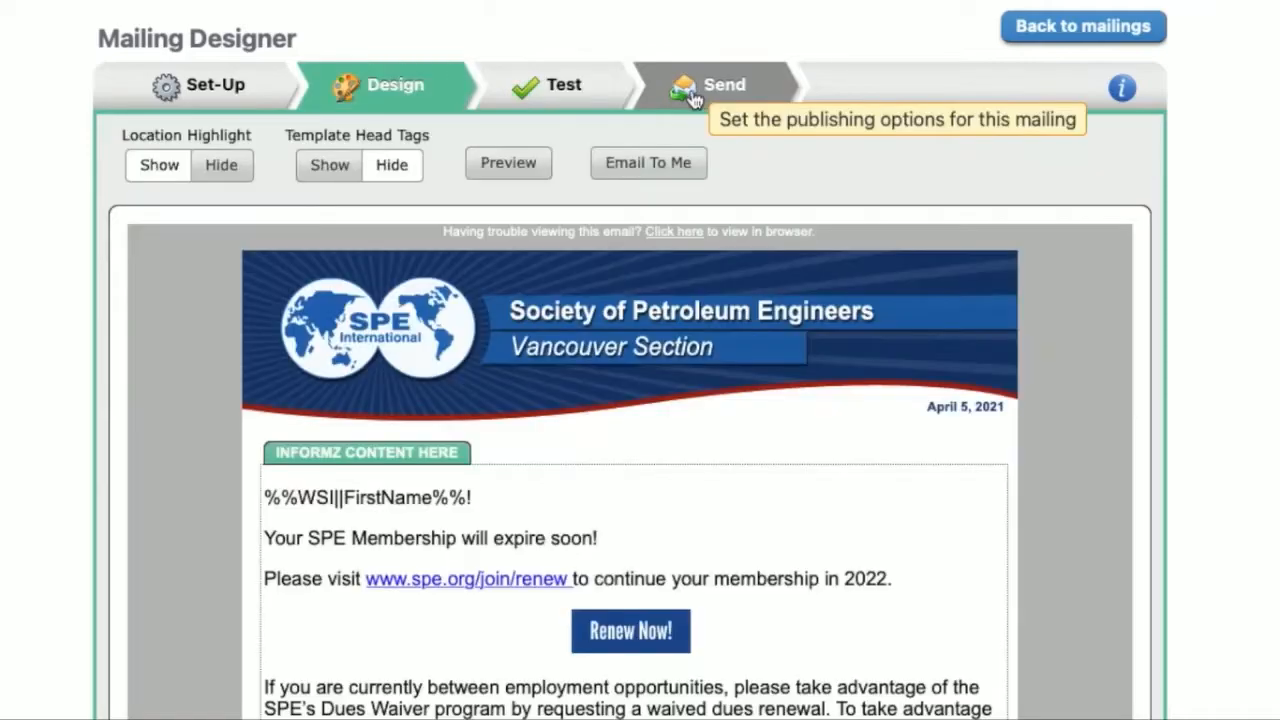
# Step: Open the Send stage of the mailing and review the email header information, the recipient list and the target group
pyautogui.click(693, 97)
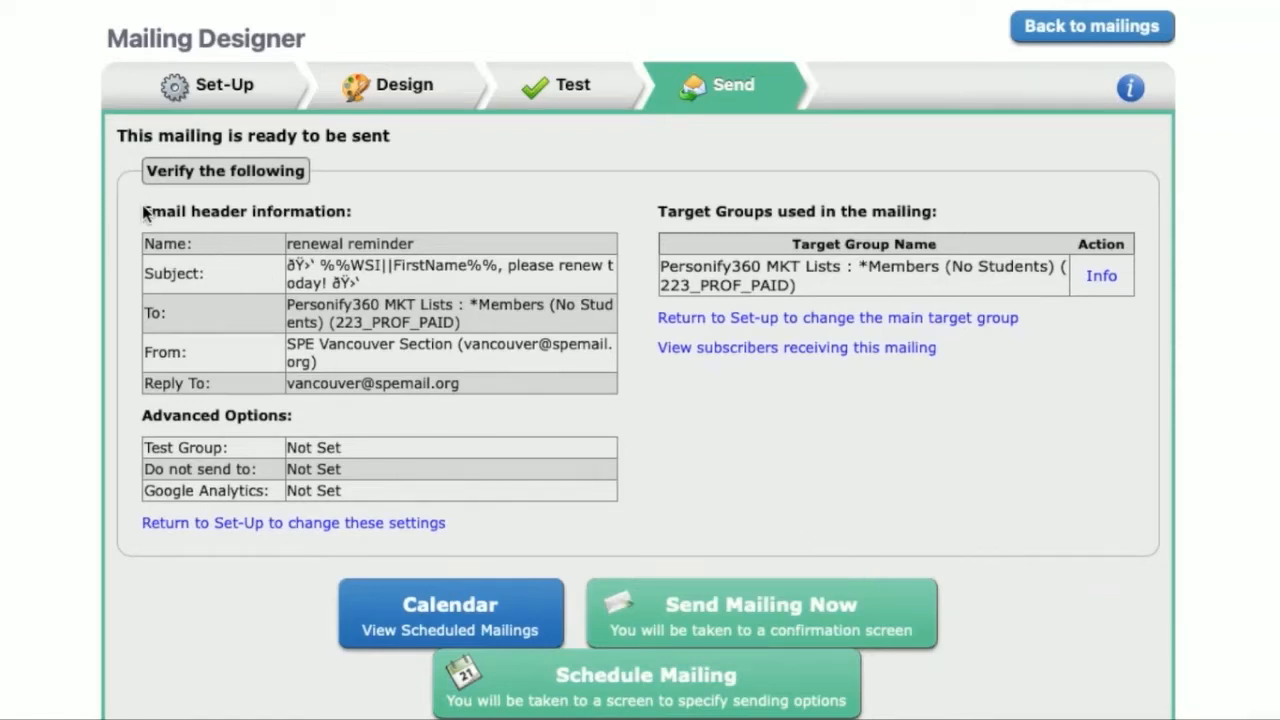
pyautogui.moveTo(145, 205); pyautogui.dragTo(508, 378)
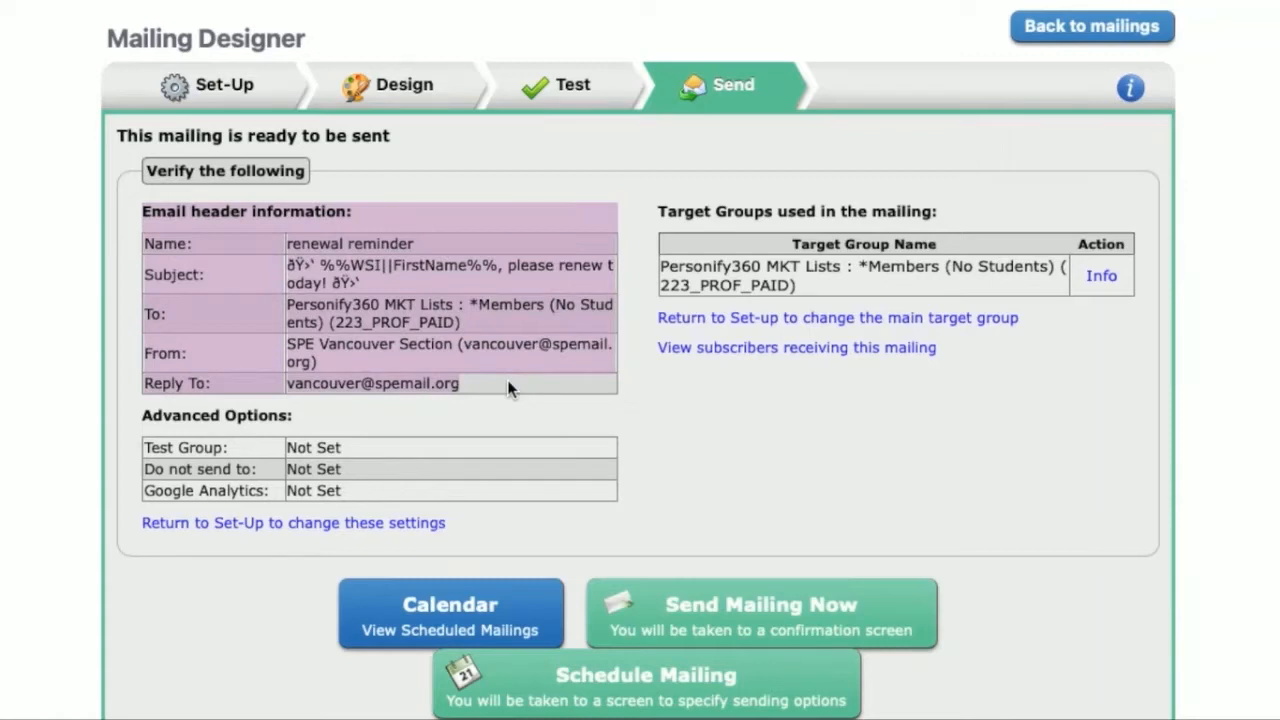
pyautogui.click(508, 388)
pyautogui.moveTo(288, 300)
pyautogui.mouseDown()
pyautogui.moveTo(535, 320)
pyautogui.moveTo(273, 289)
pyautogui.moveTo(297, 302)
pyautogui.mouseUp()
pyautogui.click(535, 320)
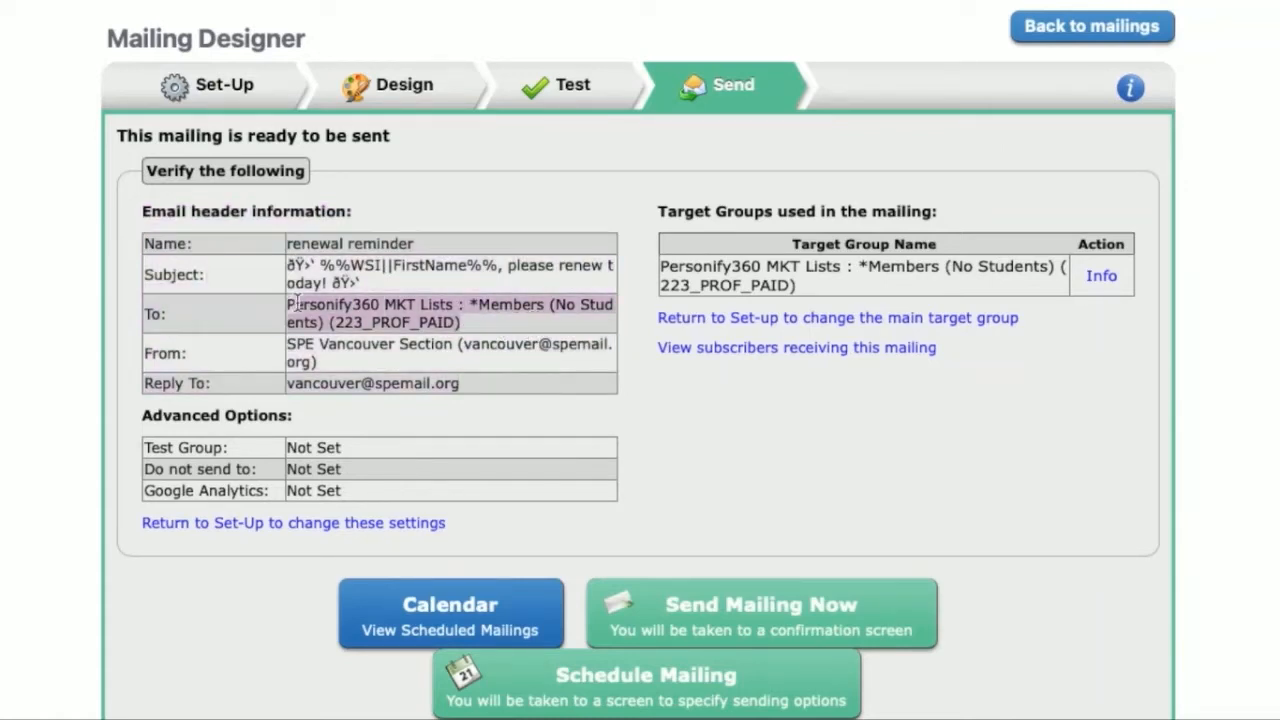
pyautogui.click(844, 286)
pyautogui.moveTo(844, 286); pyautogui.dragTo(763, 258)
pyautogui.click(815, 283)
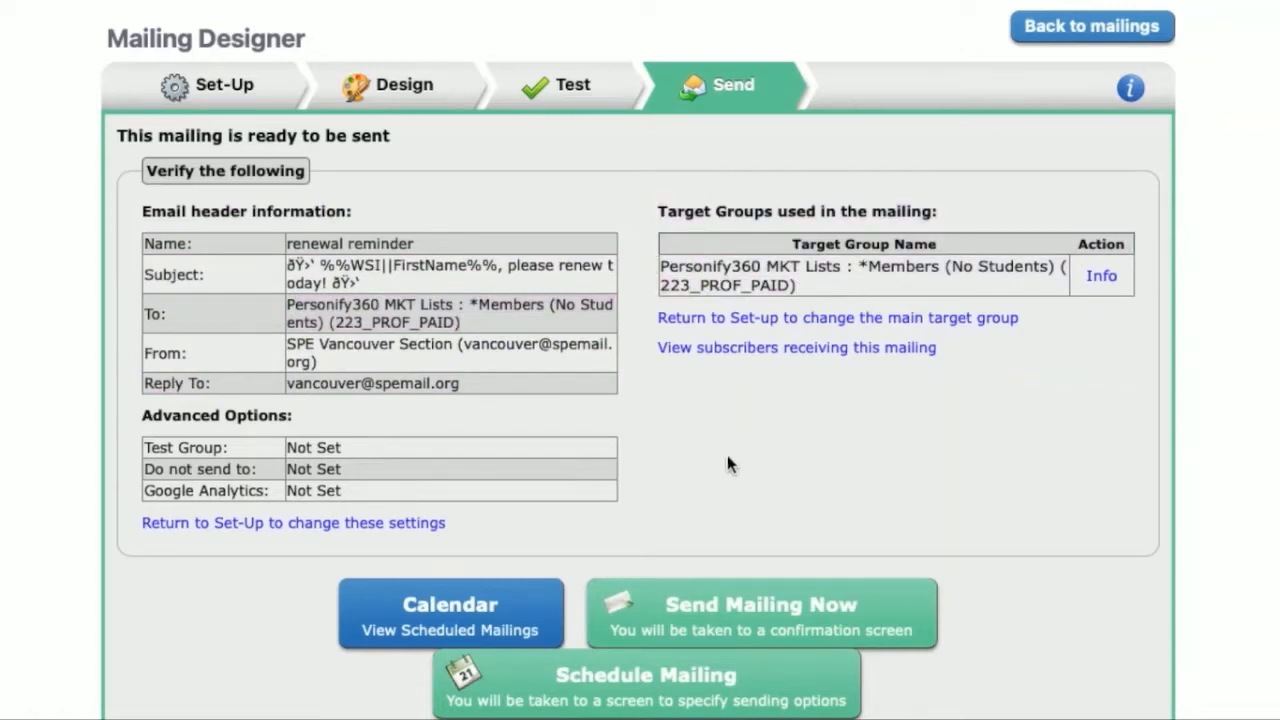
# Step: Start sending the mailing immediately, decline the confirmation, and open the Schedule Mailing options instead
pyautogui.click(720, 600)
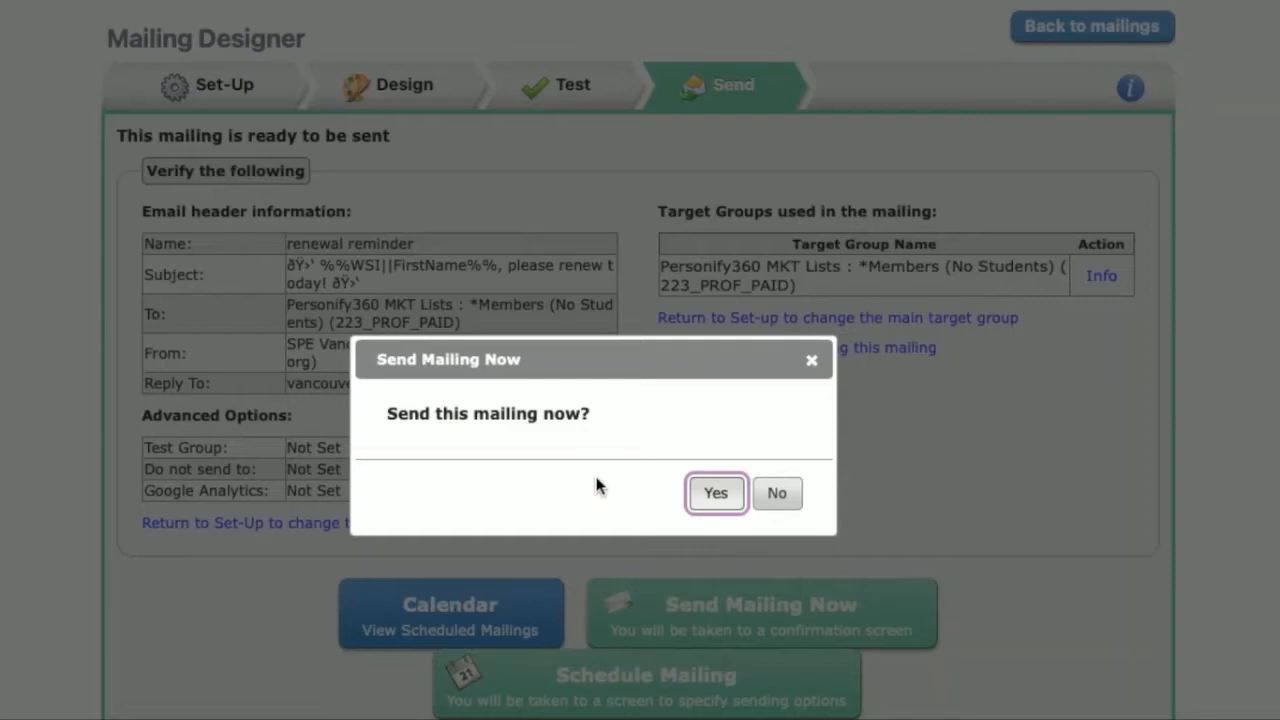
pyautogui.click(782, 497)
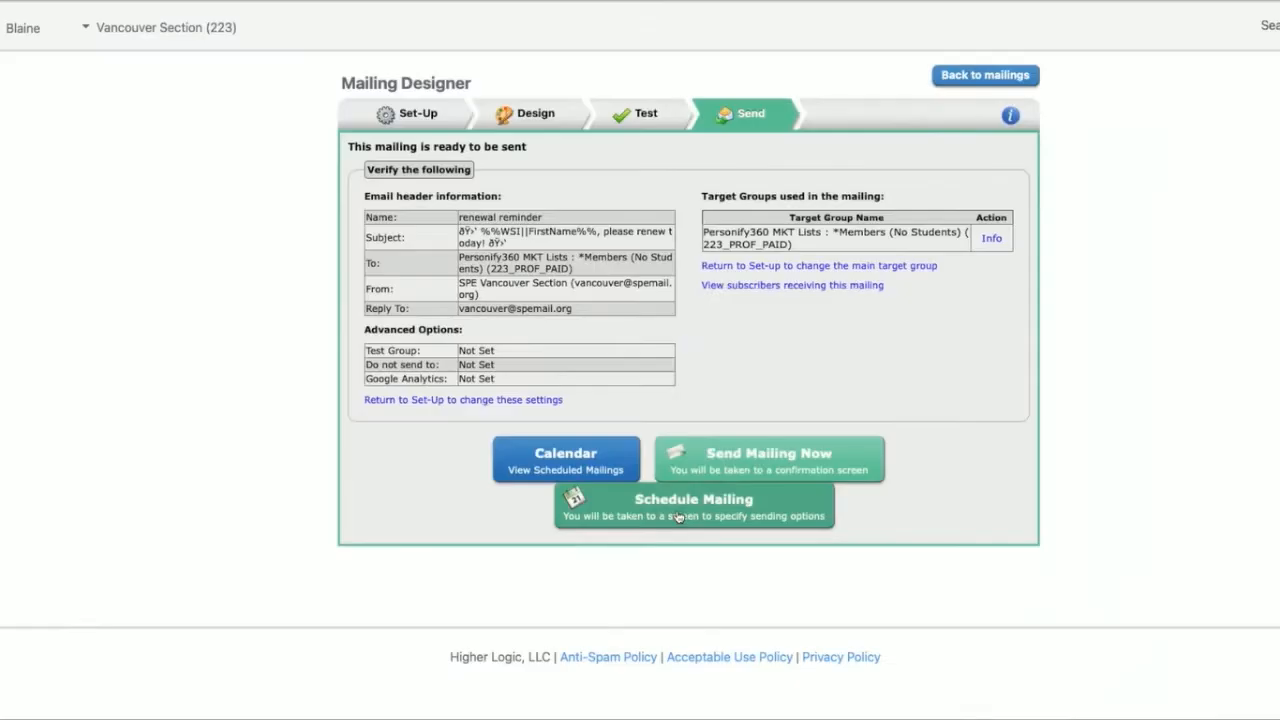
pyautogui.click(623, 690)
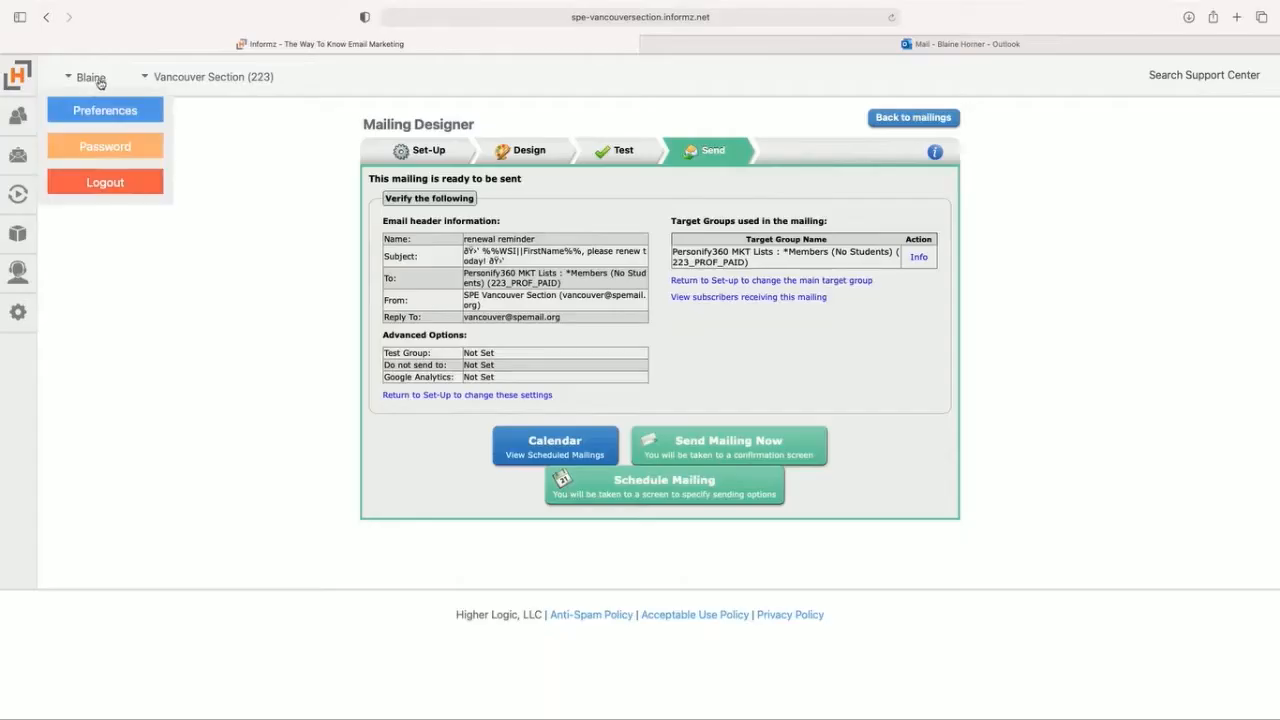
# Step: Set the time zone in the account preferences to (UTC-07:00) Mountain Time (US & Canada) and save
pyautogui.click(106, 115)
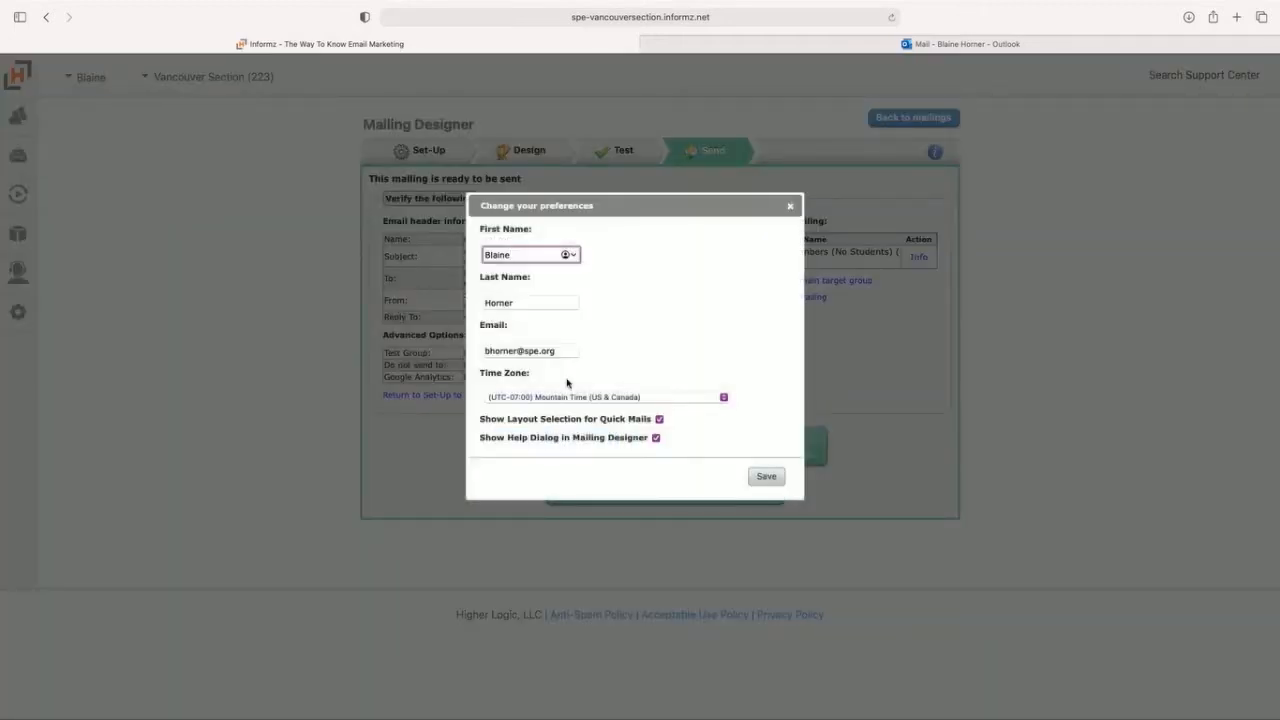
pyautogui.click(666, 397)
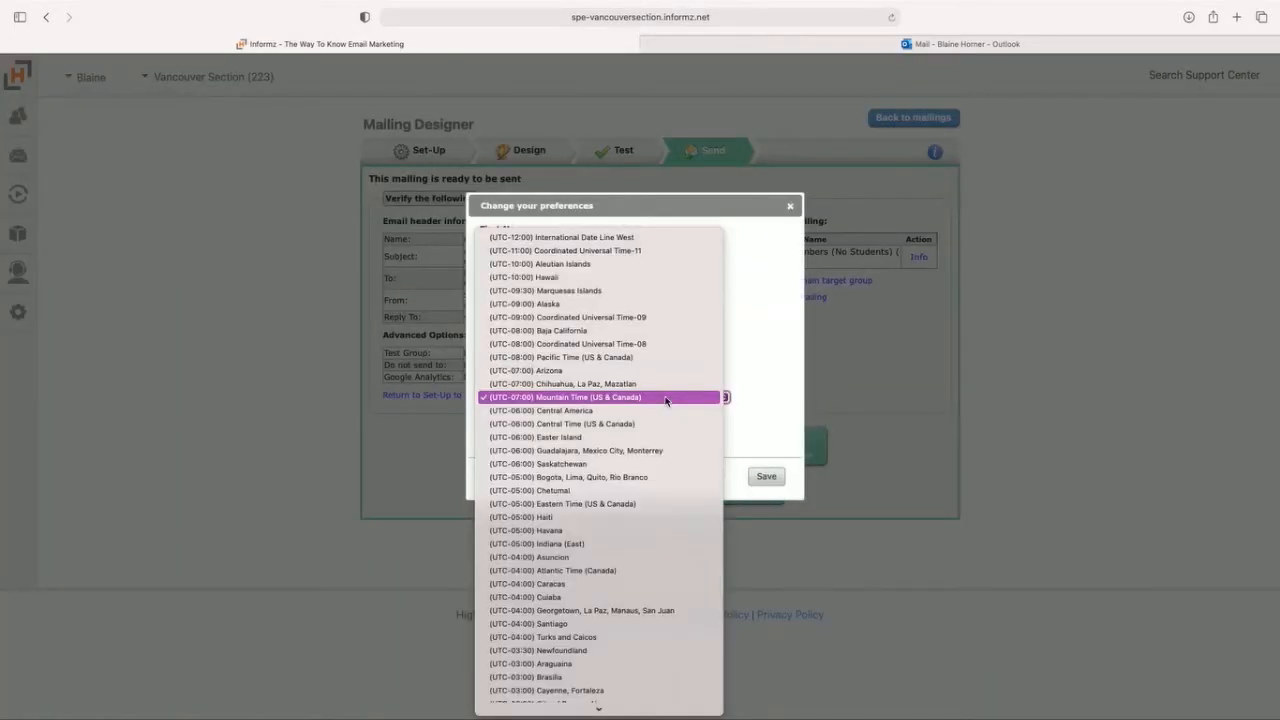
pyautogui.click(666, 397)
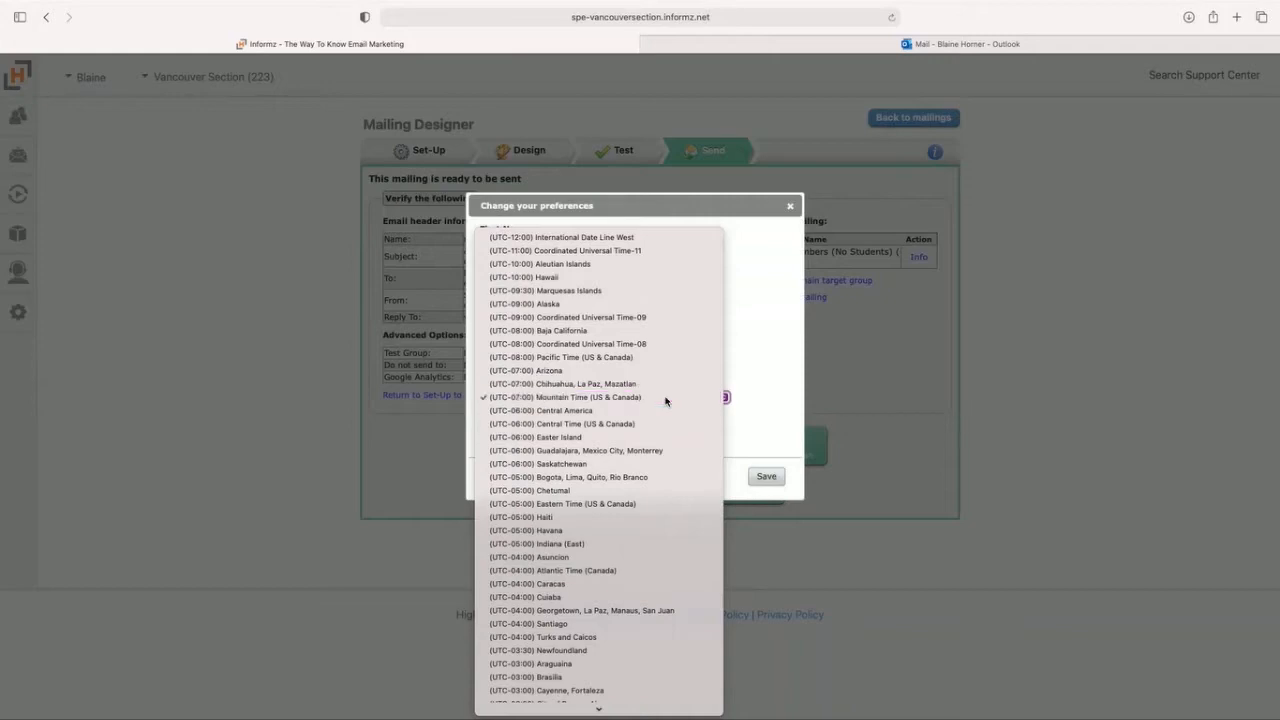
pyautogui.click(762, 480)
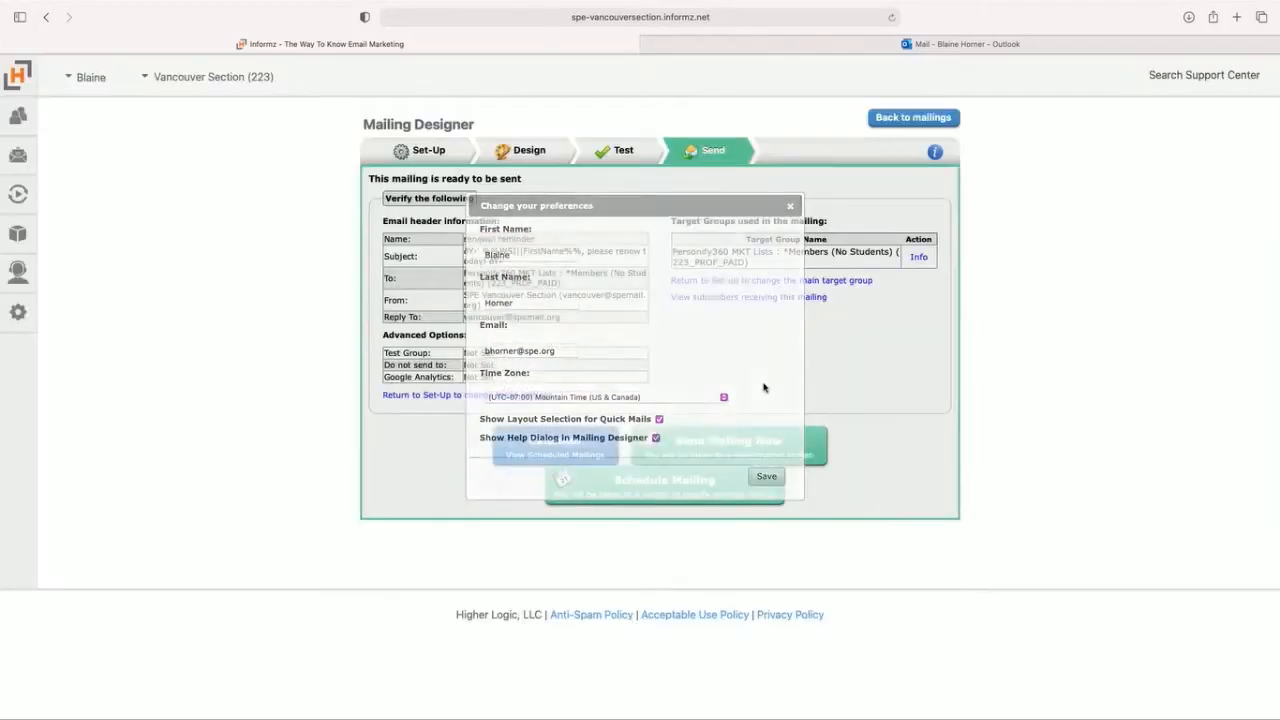
# Step: Open the Schedule Mailing options and schedule the mailing to go out once on 04/06/2021 at 09:00 am
pyautogui.click(699, 483)
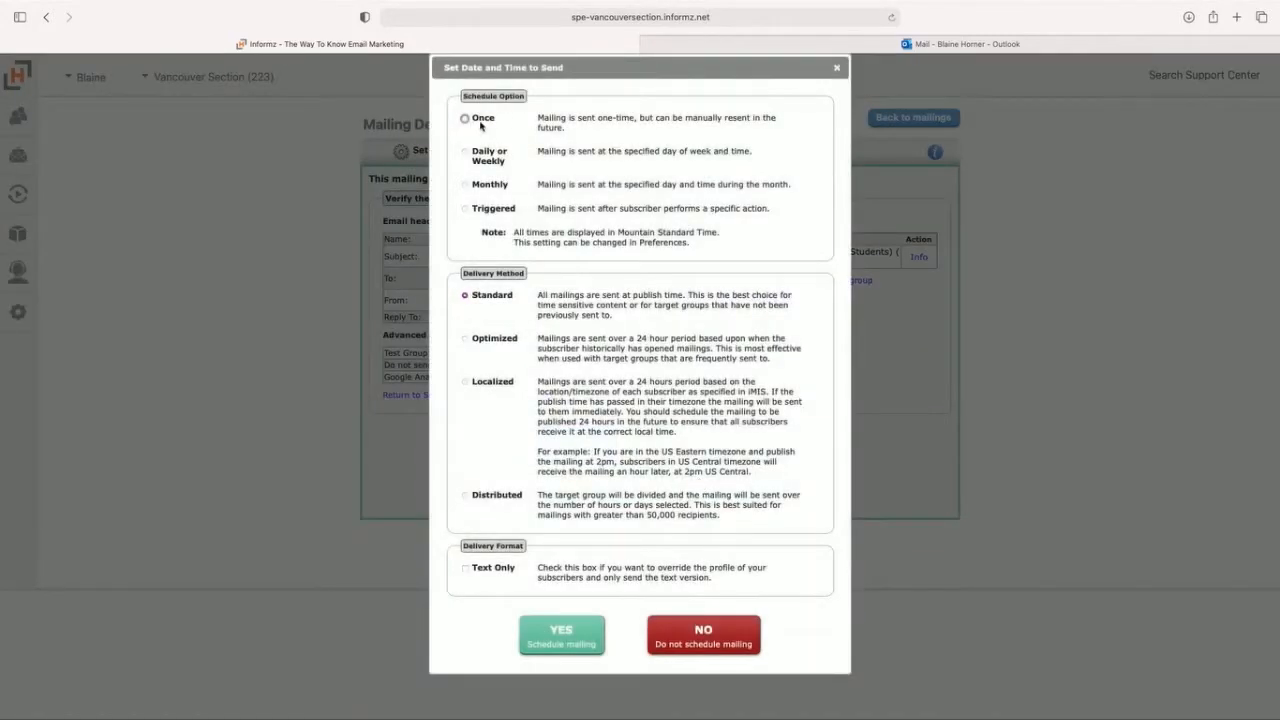
pyautogui.click(465, 118)
pyautogui.click(568, 164)
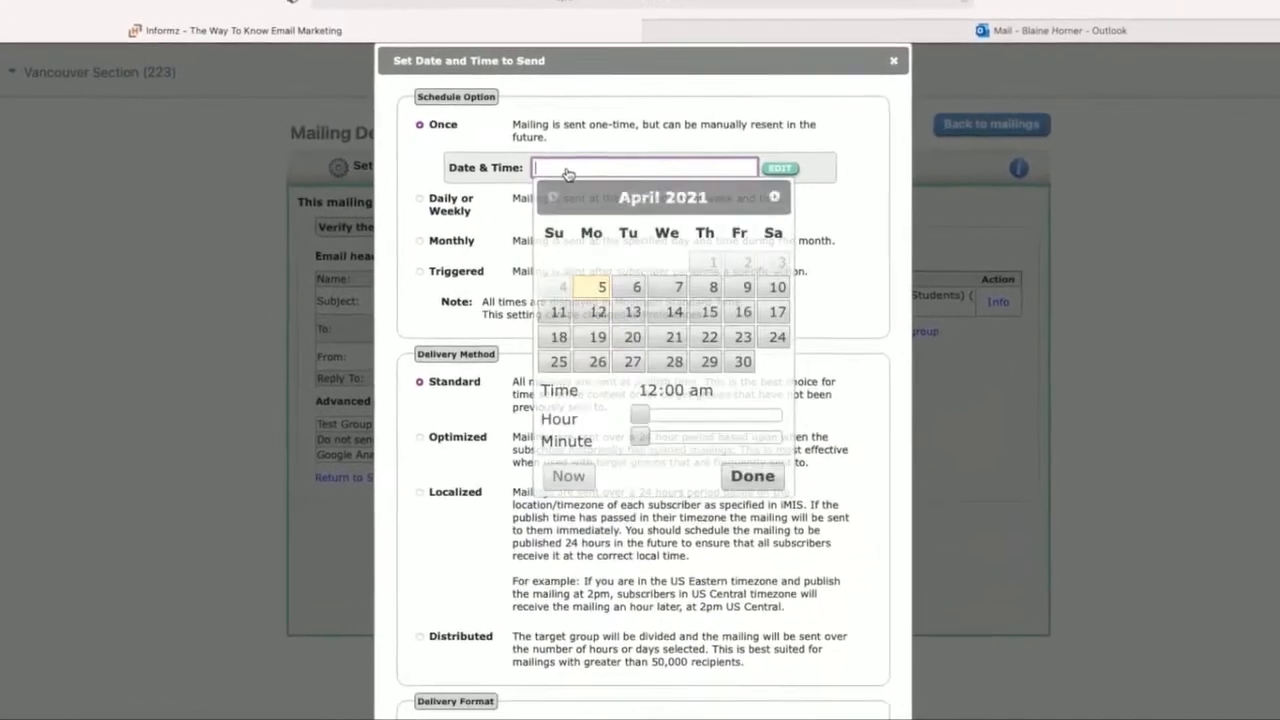
pyautogui.click(634, 396)
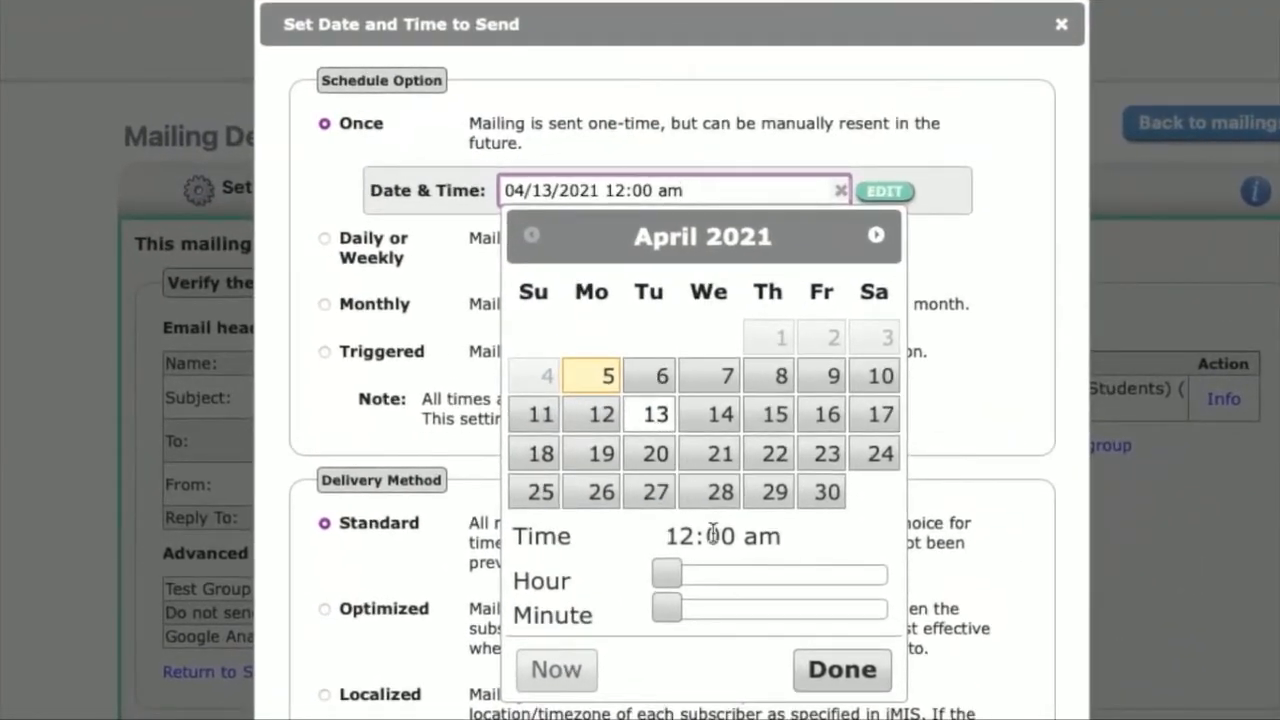
pyautogui.click(659, 382)
pyautogui.click(753, 574)
pyautogui.click(838, 669)
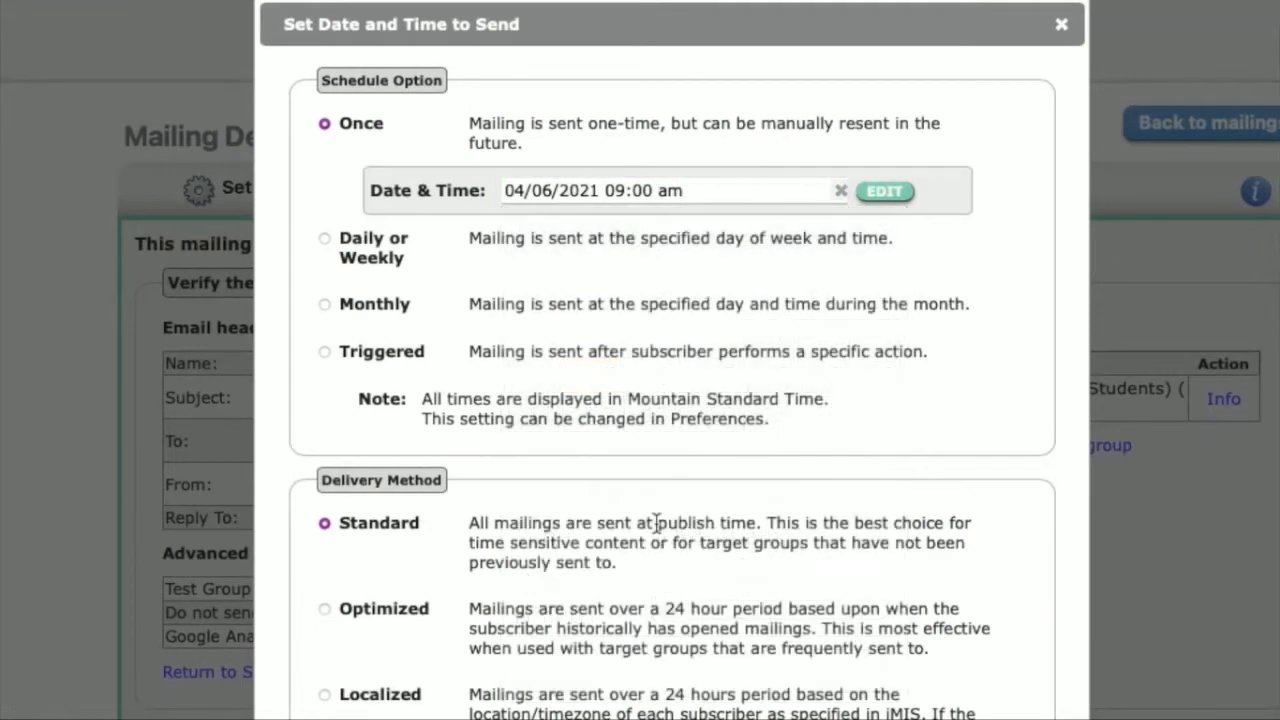
# Step: Try a Daily or Weekly schedule on Tuesdays at 7:00 AM with 05/11/2021 as the last day to send
pyautogui.click(325, 246)
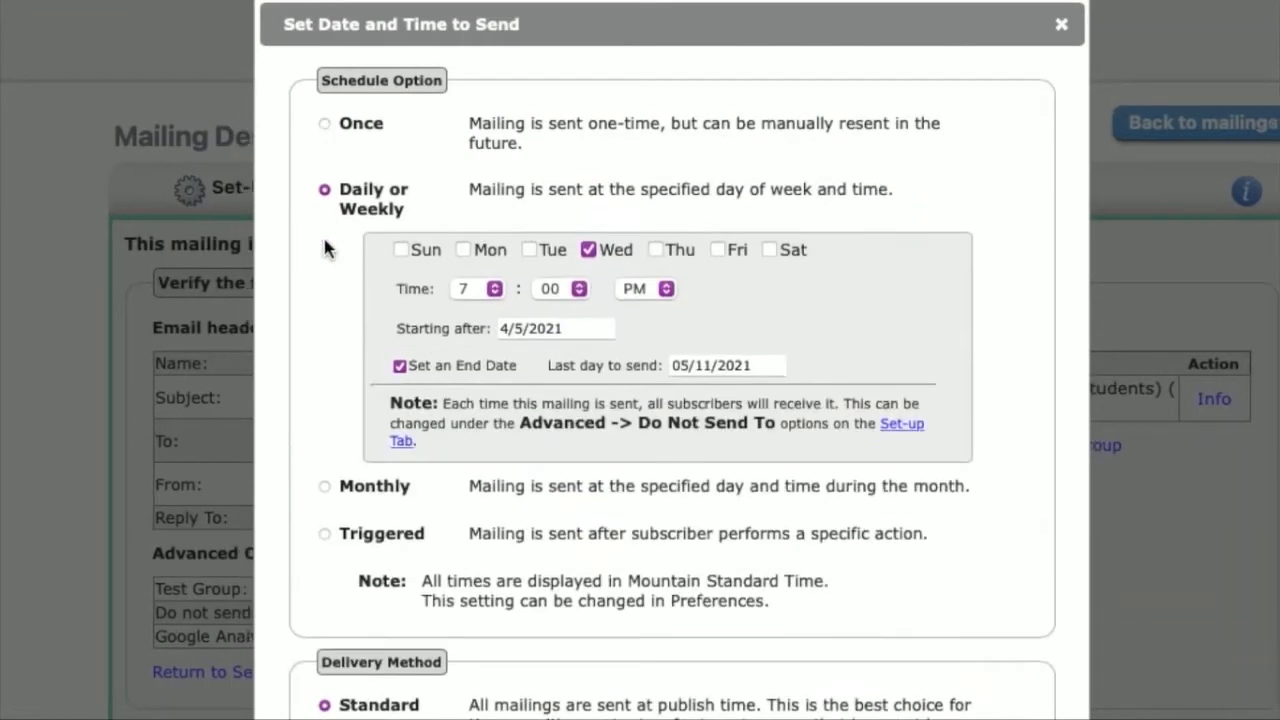
pyautogui.click(529, 249)
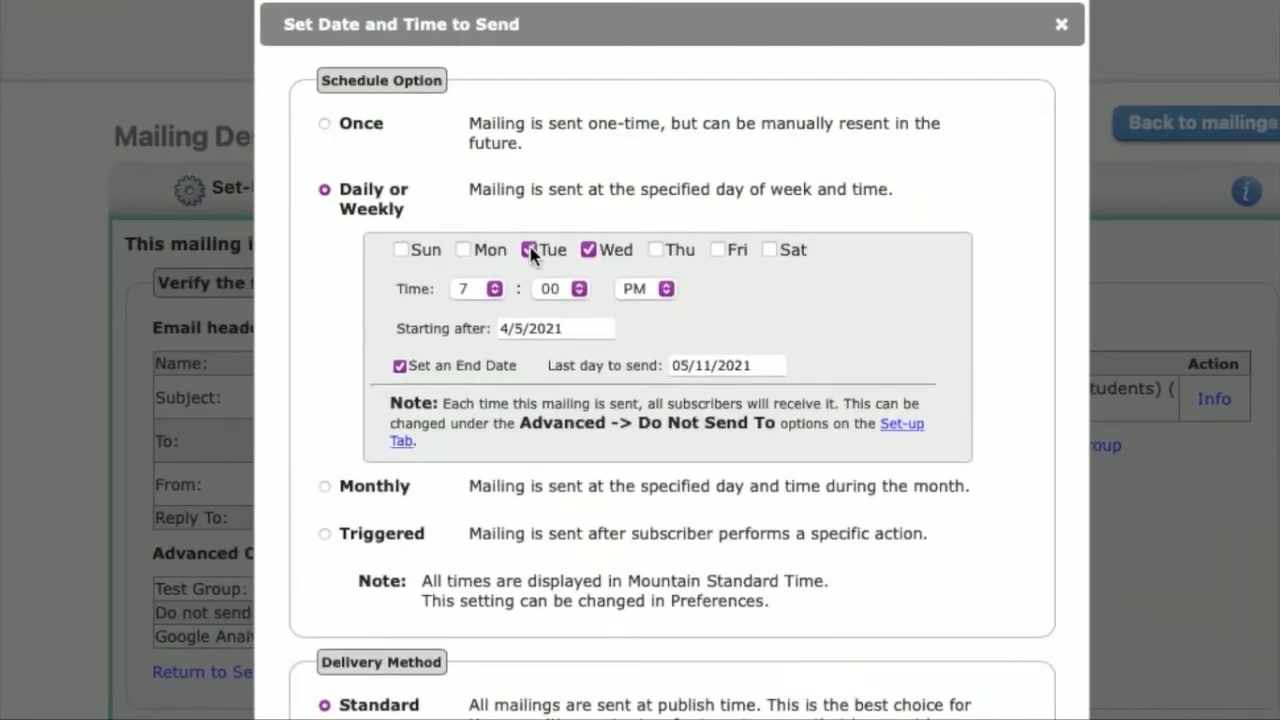
pyautogui.click(481, 285)
pyautogui.click(481, 289)
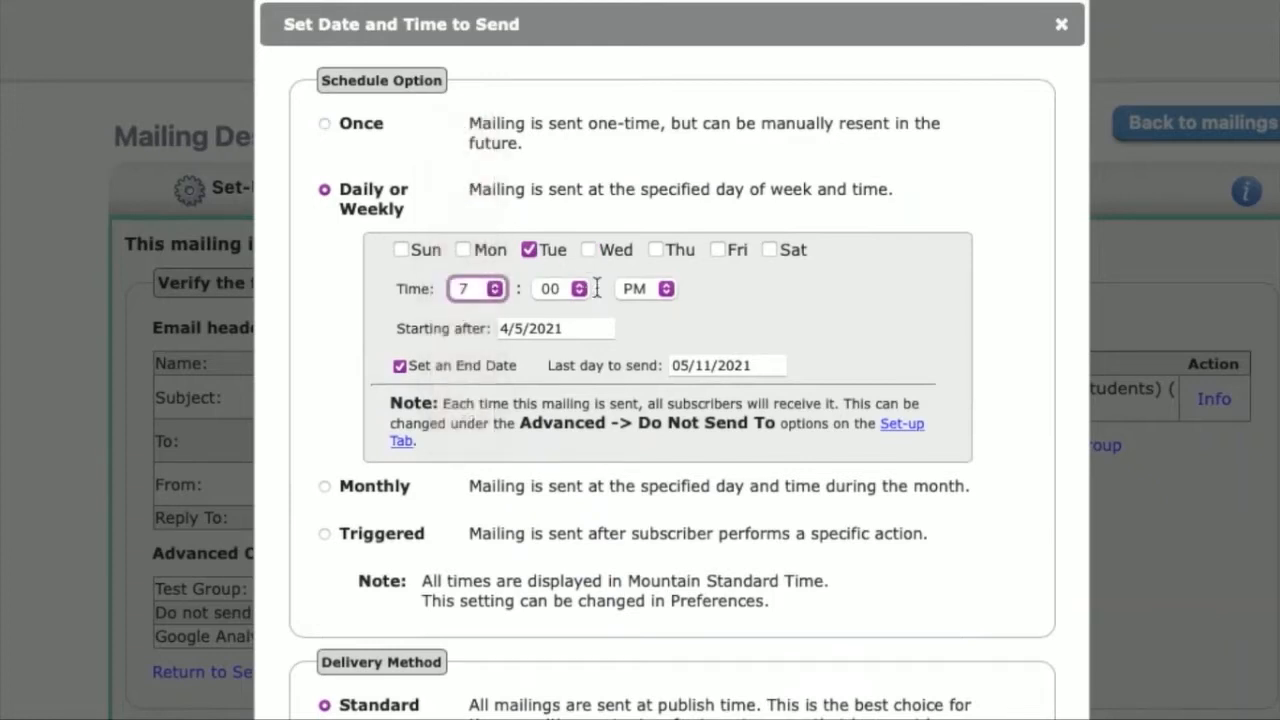
pyautogui.click(640, 288)
pyautogui.click(645, 275)
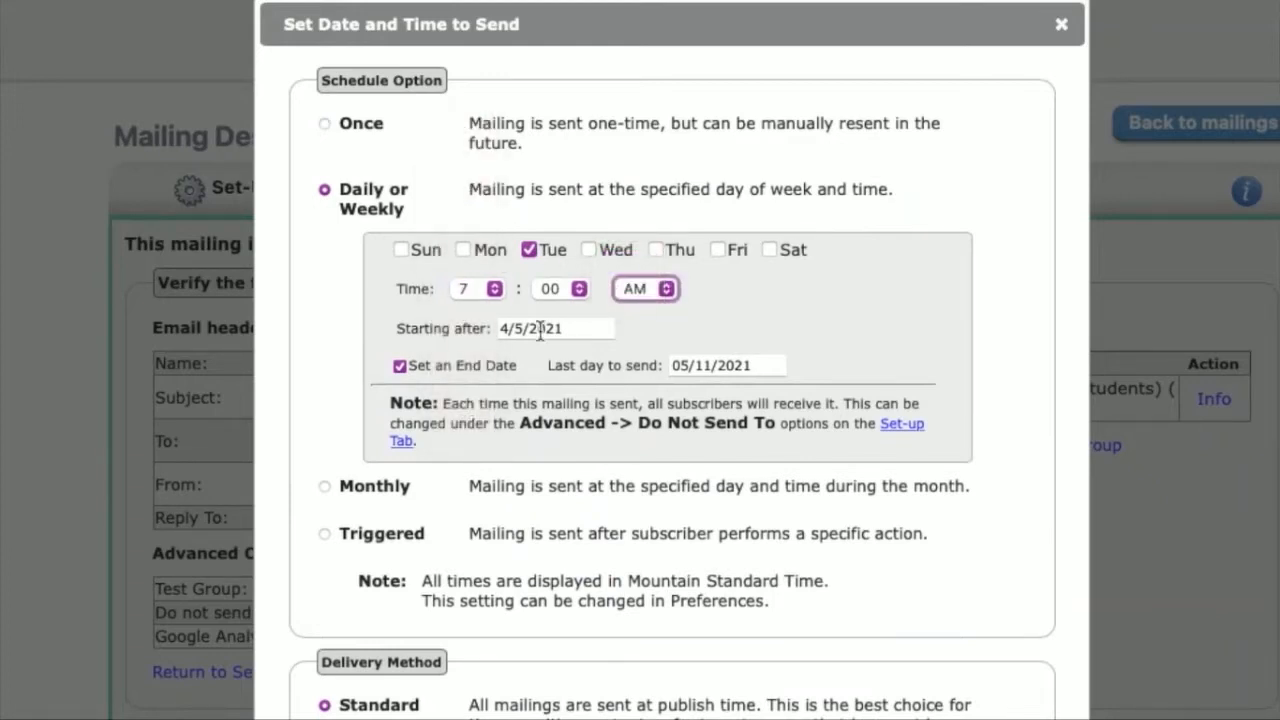
pyautogui.click(718, 365)
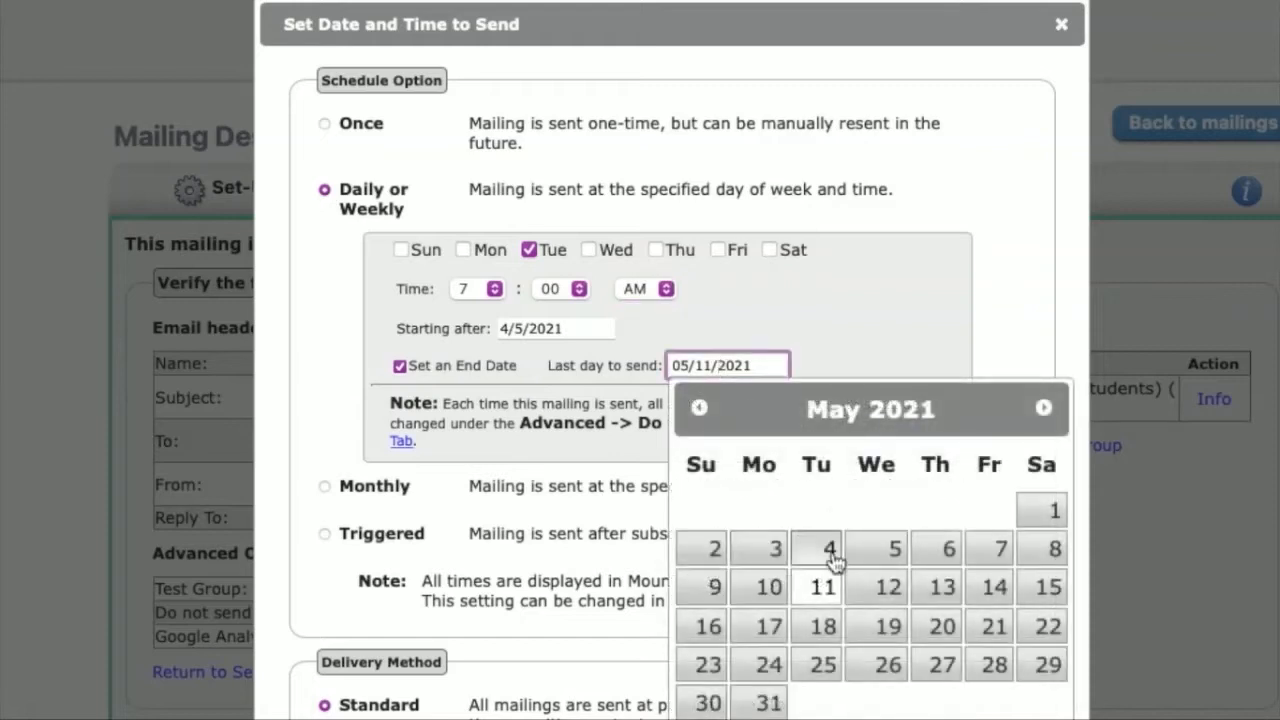
pyautogui.click(824, 592)
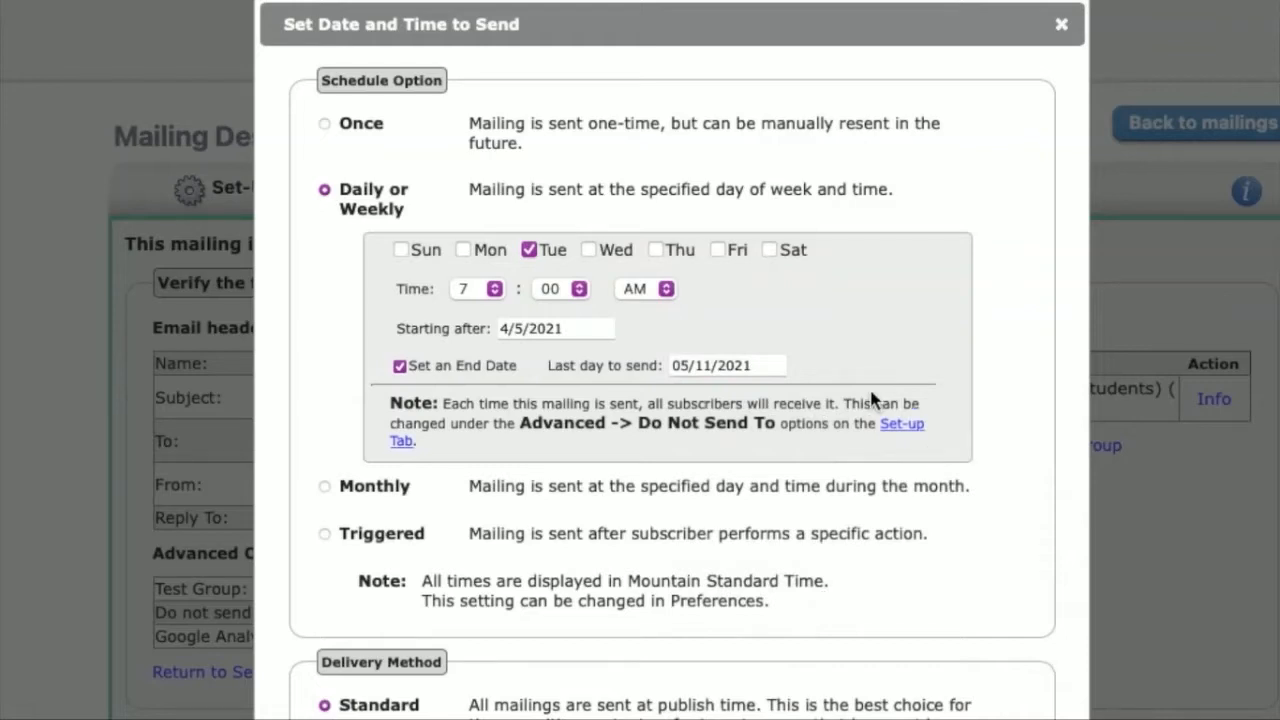
# Step: Try a Monthly schedule on day 10 of every month at 10:00 AM with the end date option enabled
pyautogui.click(324, 487)
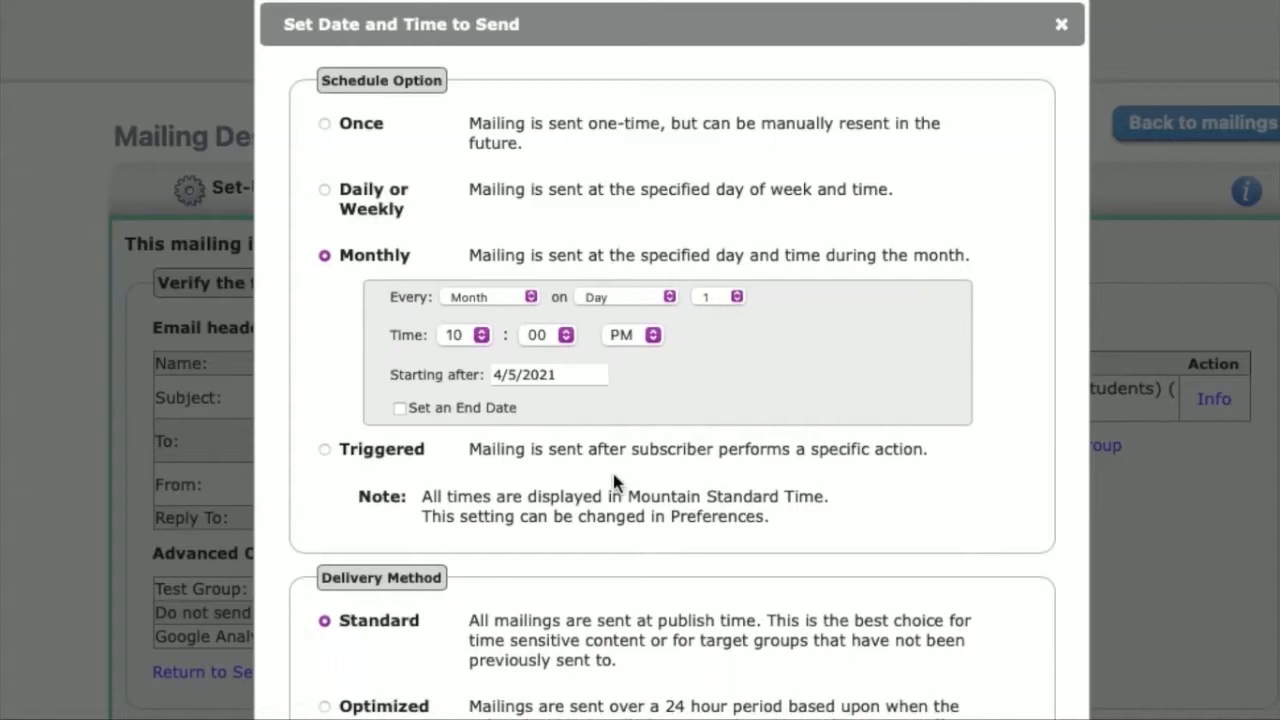
pyautogui.click(736, 297)
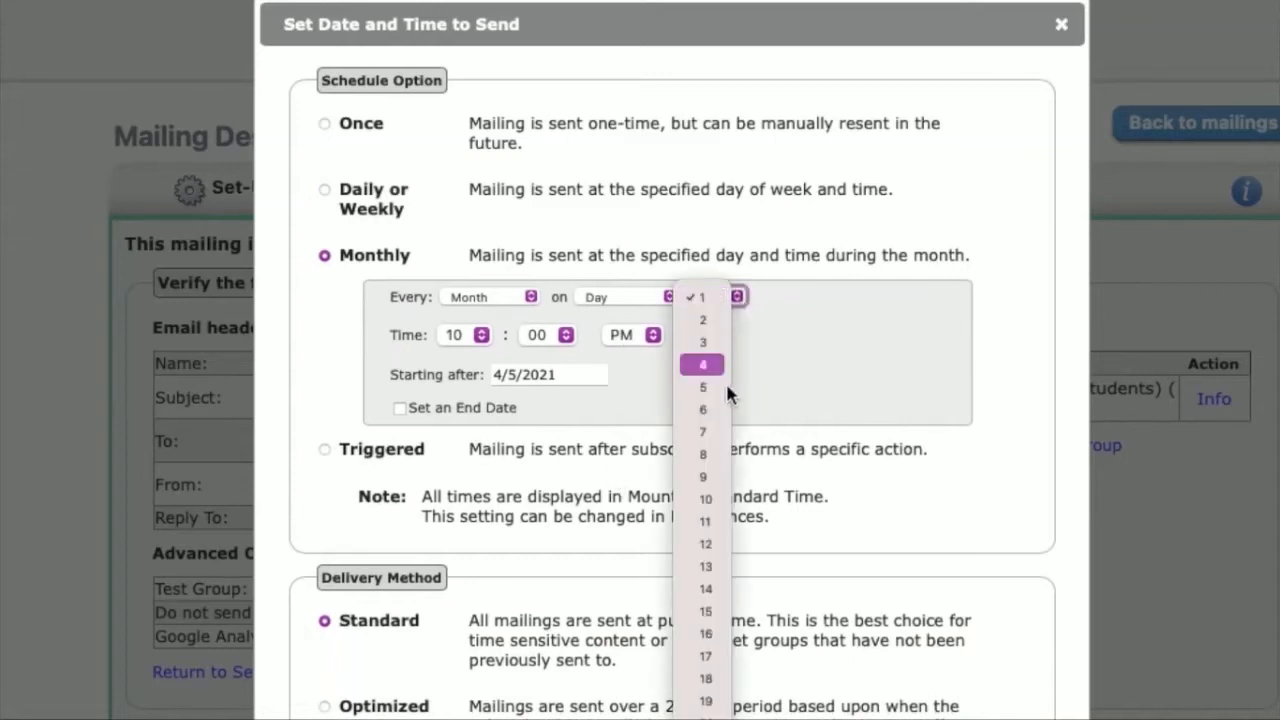
pyautogui.click(706, 499)
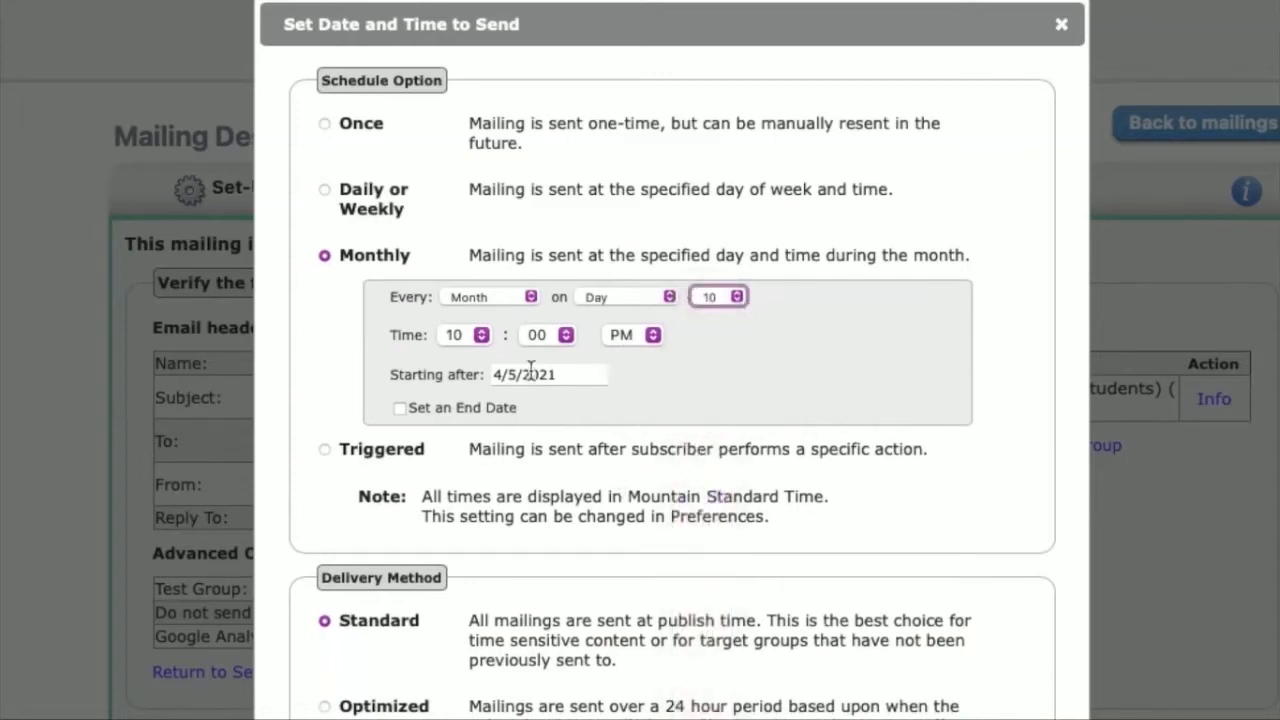
pyautogui.click(618, 338)
pyautogui.click(620, 303)
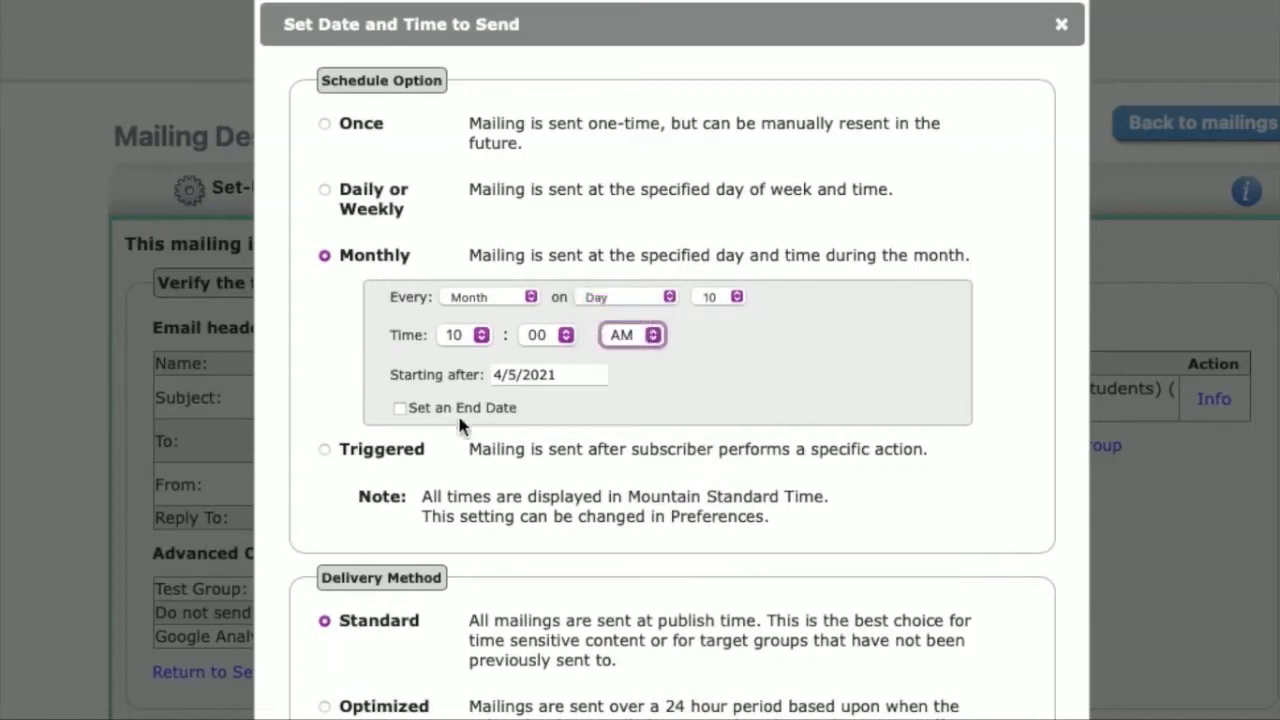
pyautogui.click(401, 408)
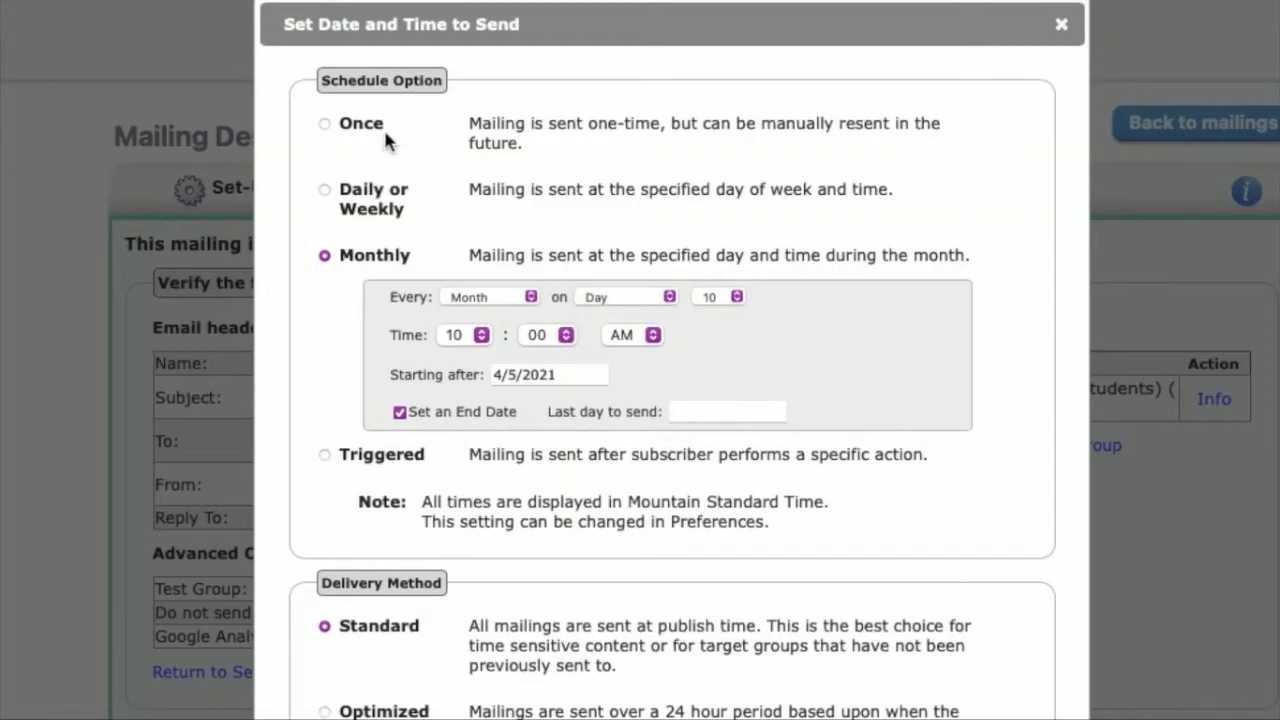
# Step: Return the schedule option to Once and compare the delivery methods, trying Optimized before choosing Standard
pyautogui.click(325, 124)
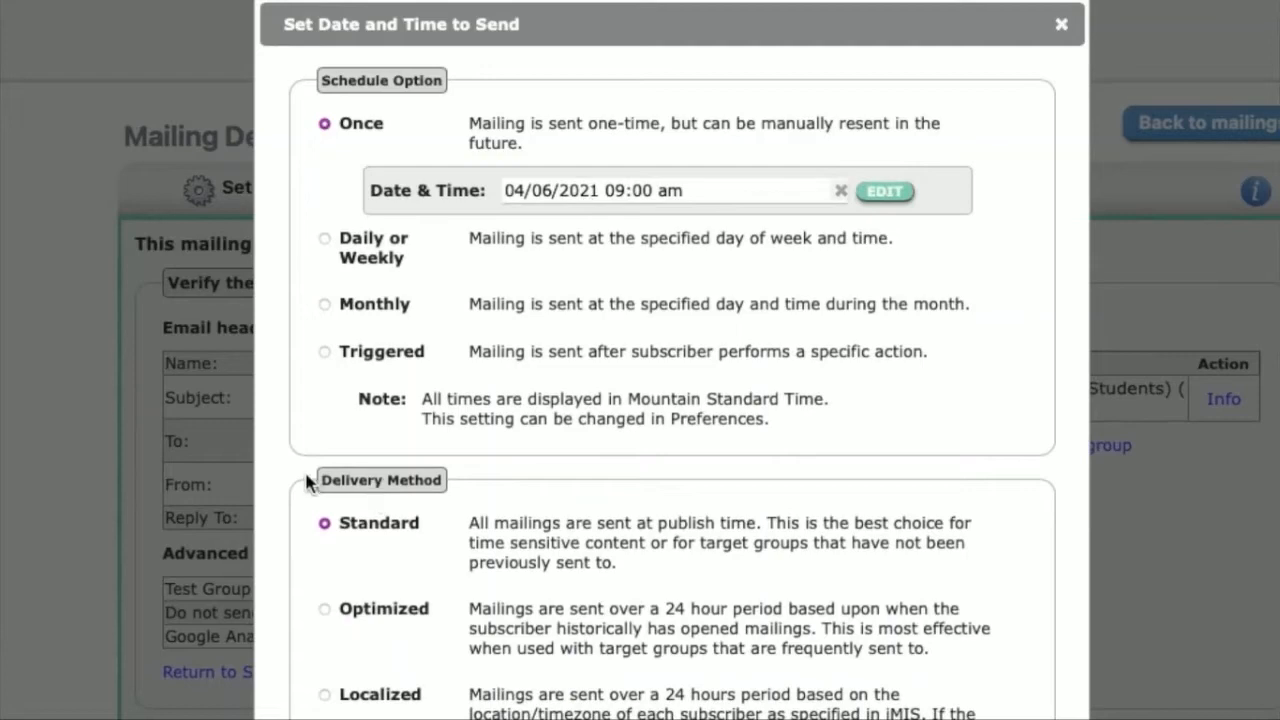
pyautogui.moveTo(309, 480)
pyautogui.mouseDown()
pyautogui.moveTo(467, 481)
pyautogui.moveTo(303, 480)
pyautogui.mouseUp()
pyautogui.click(434, 516)
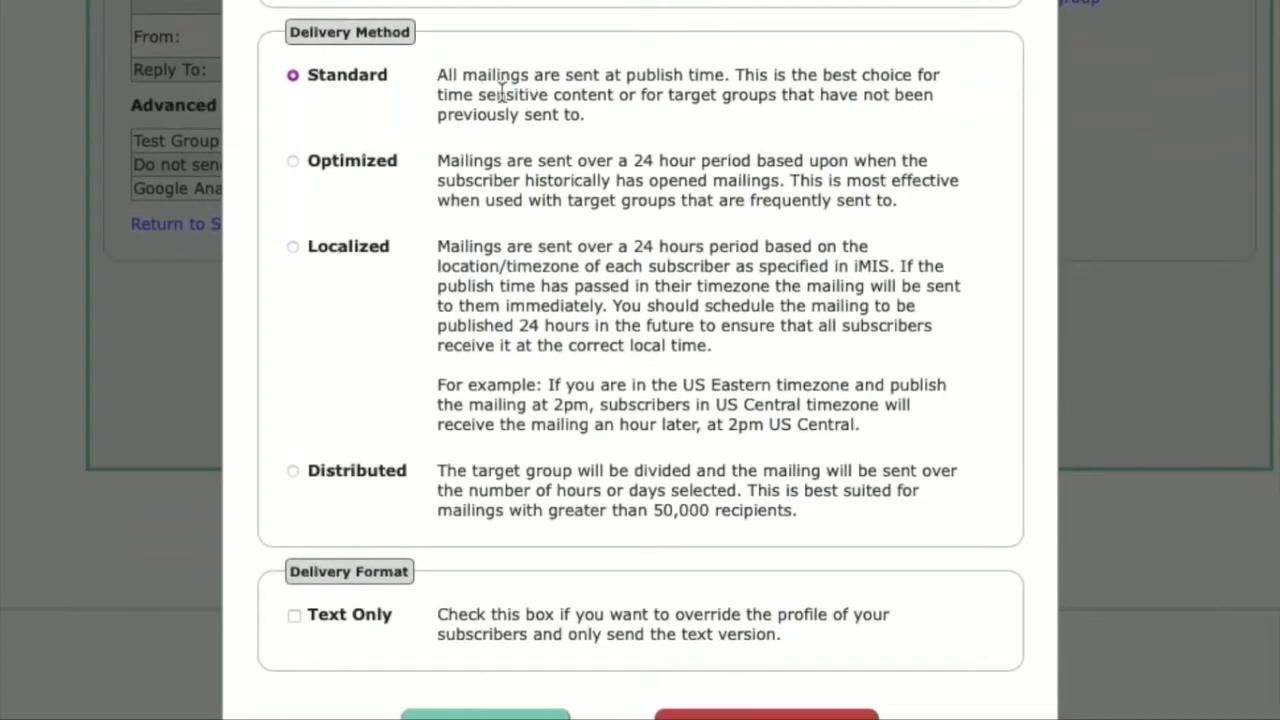
pyautogui.moveTo(441, 78); pyautogui.dragTo(717, 82)
pyautogui.click(294, 162)
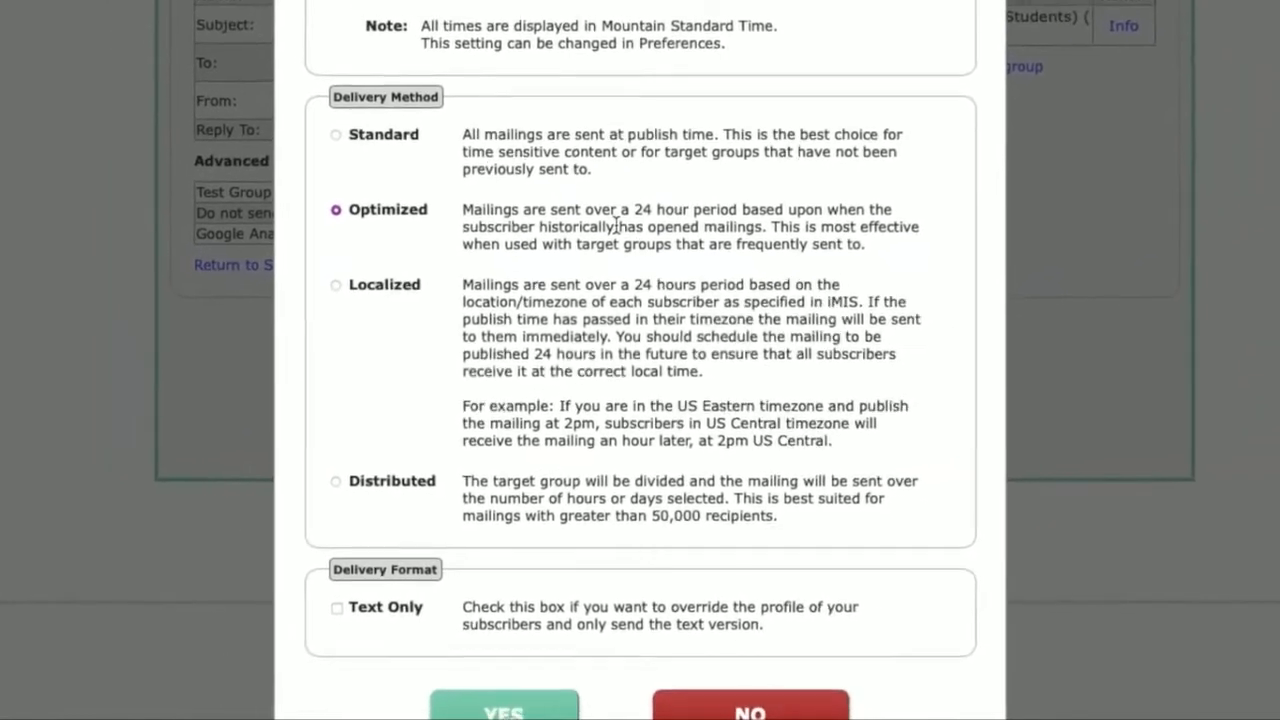
pyautogui.click(355, 112)
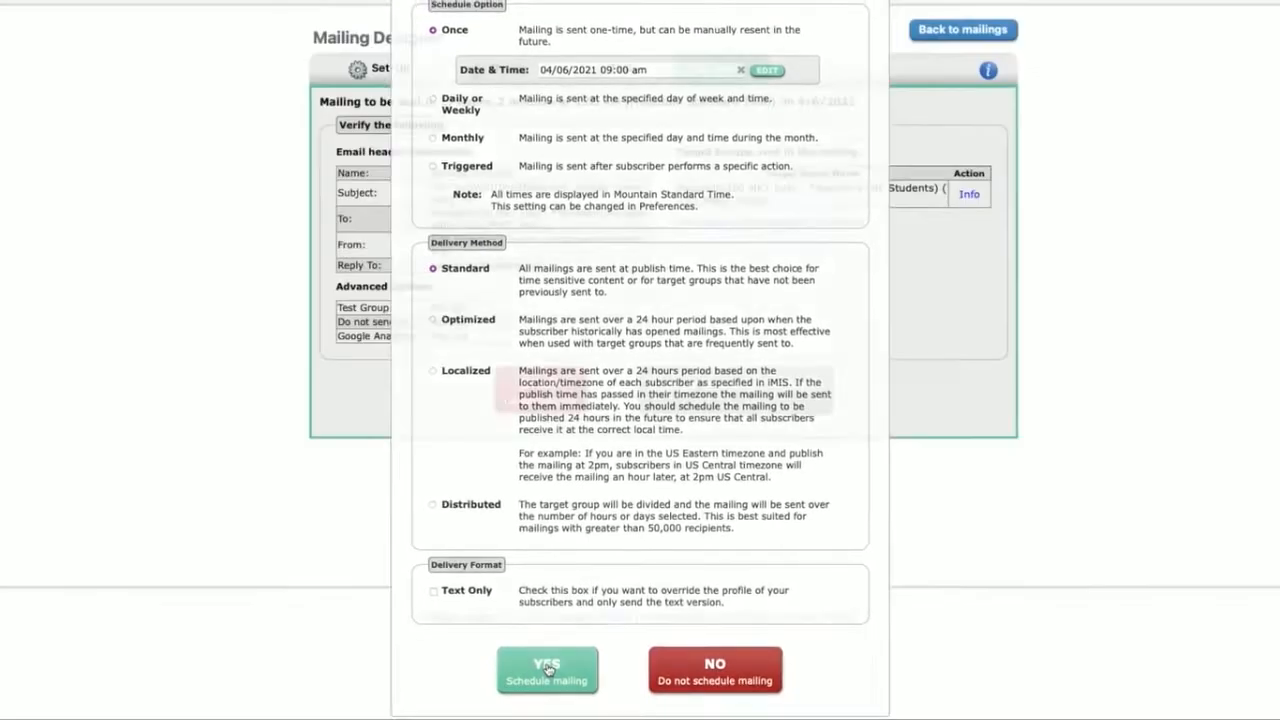
# Step: Confirm scheduling of the renewal reminder mailing and open the full list of scheduled mailings
pyautogui.click(540, 678)
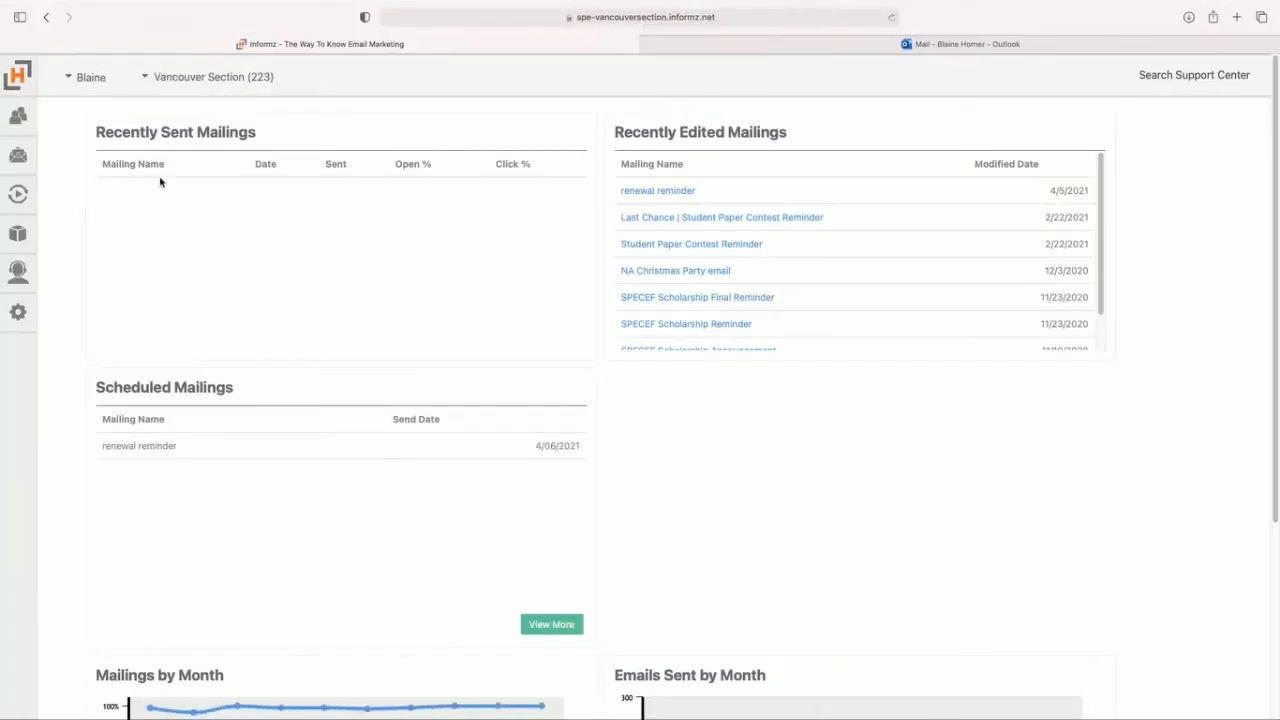
pyautogui.click(532, 625)
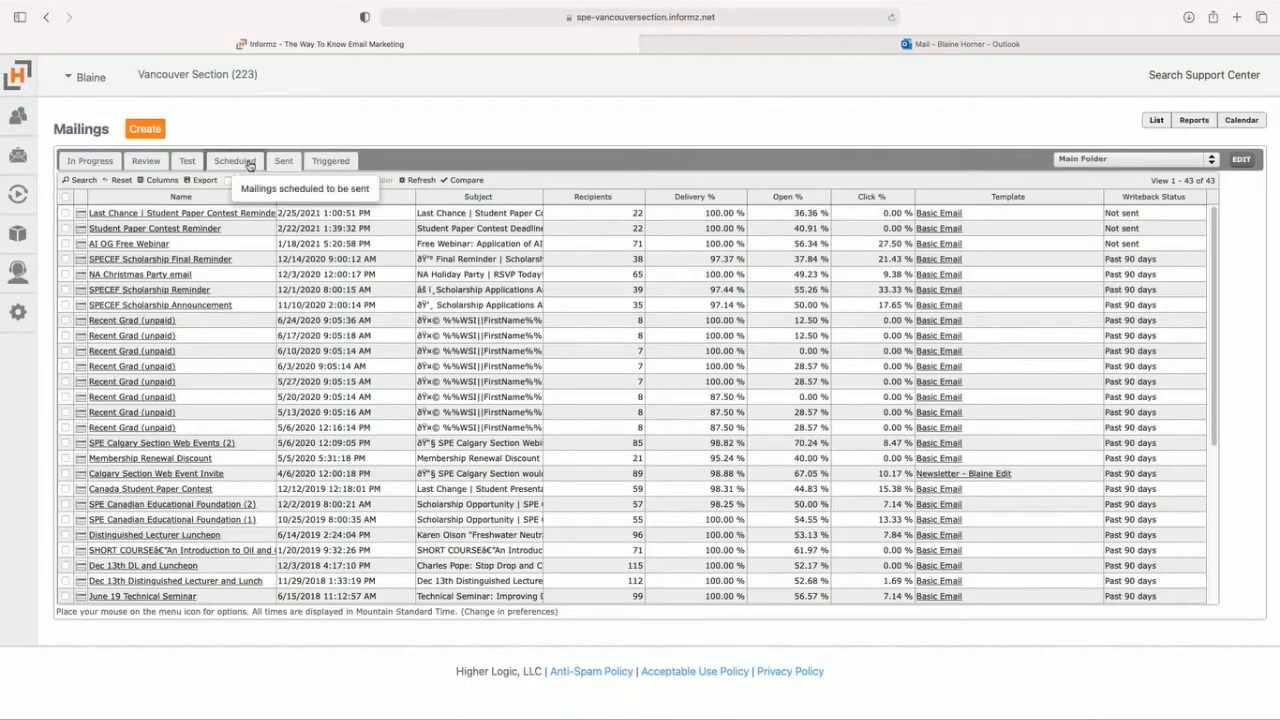
pyautogui.click(234, 161)
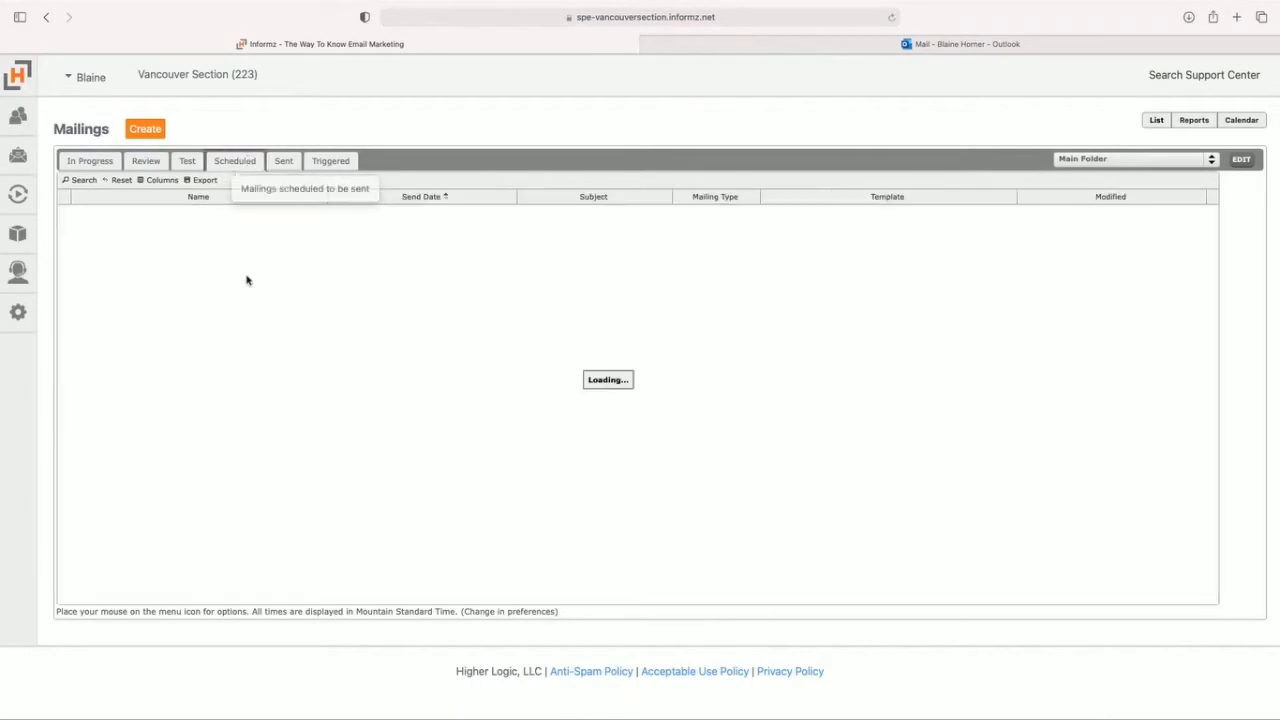
# Step: Stop the sending of the scheduled renewal reminder mailing
pyautogui.moveTo(64, 213)
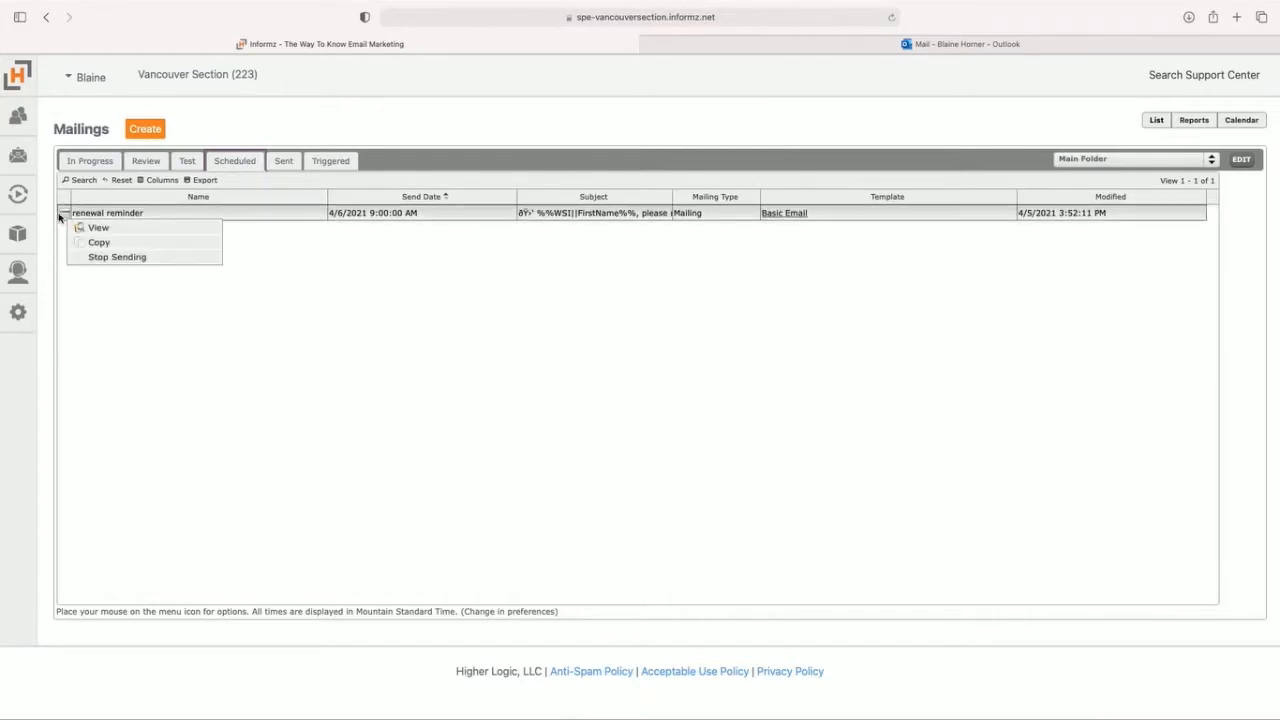
pyautogui.click(101, 262)
pyautogui.click(759, 381)
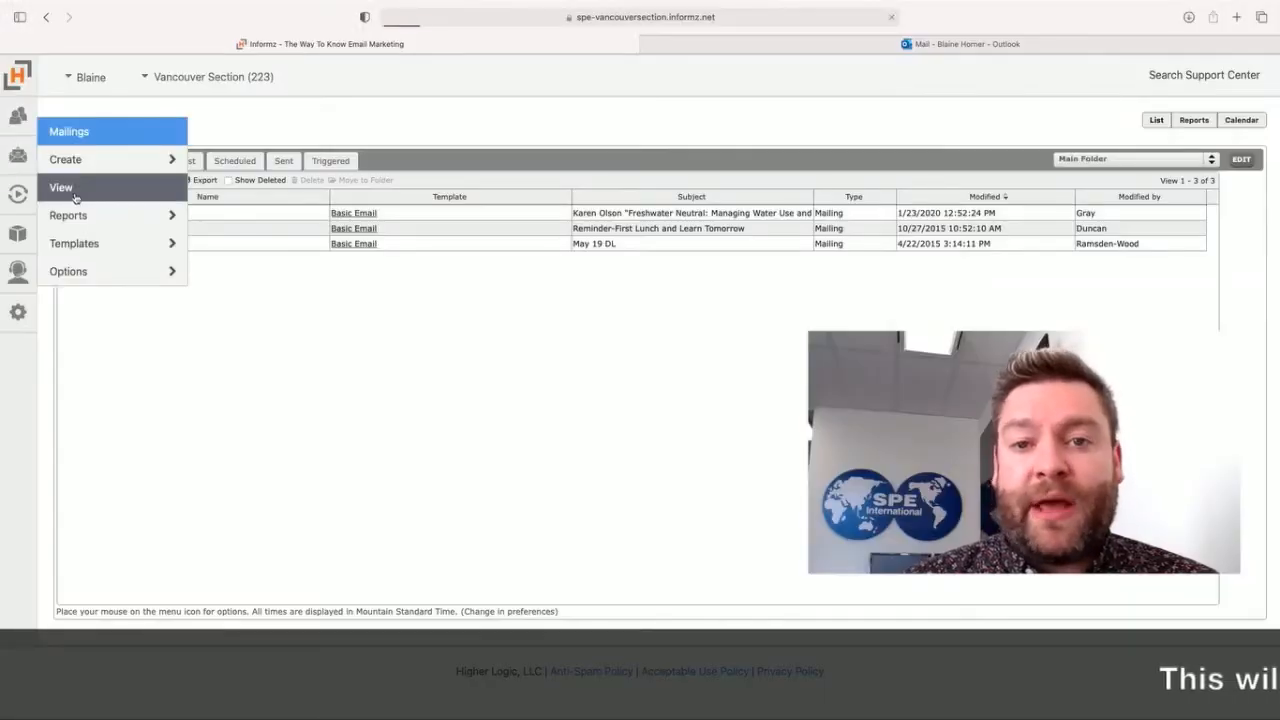
# Step: Open Emergency Link Change for the renewal reminder in the list of sent mailings
pyautogui.click(74, 195)
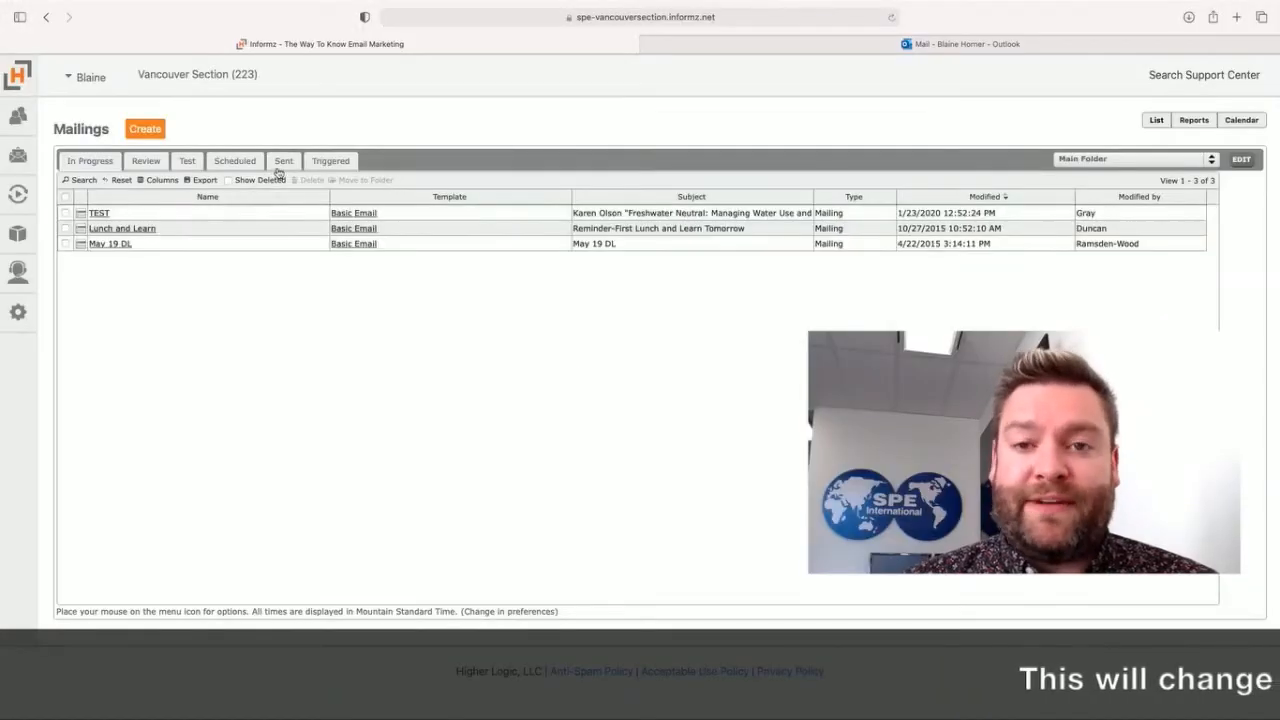
pyautogui.click(284, 161)
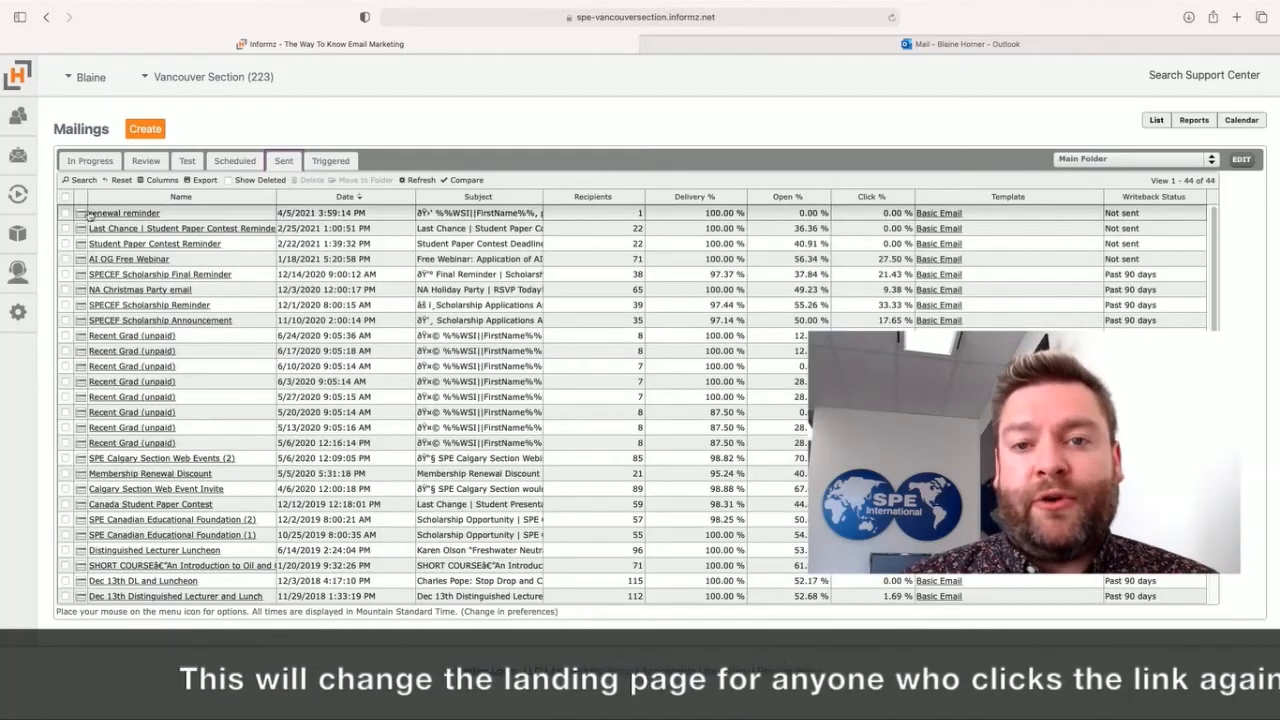
pyautogui.moveTo(80, 214)
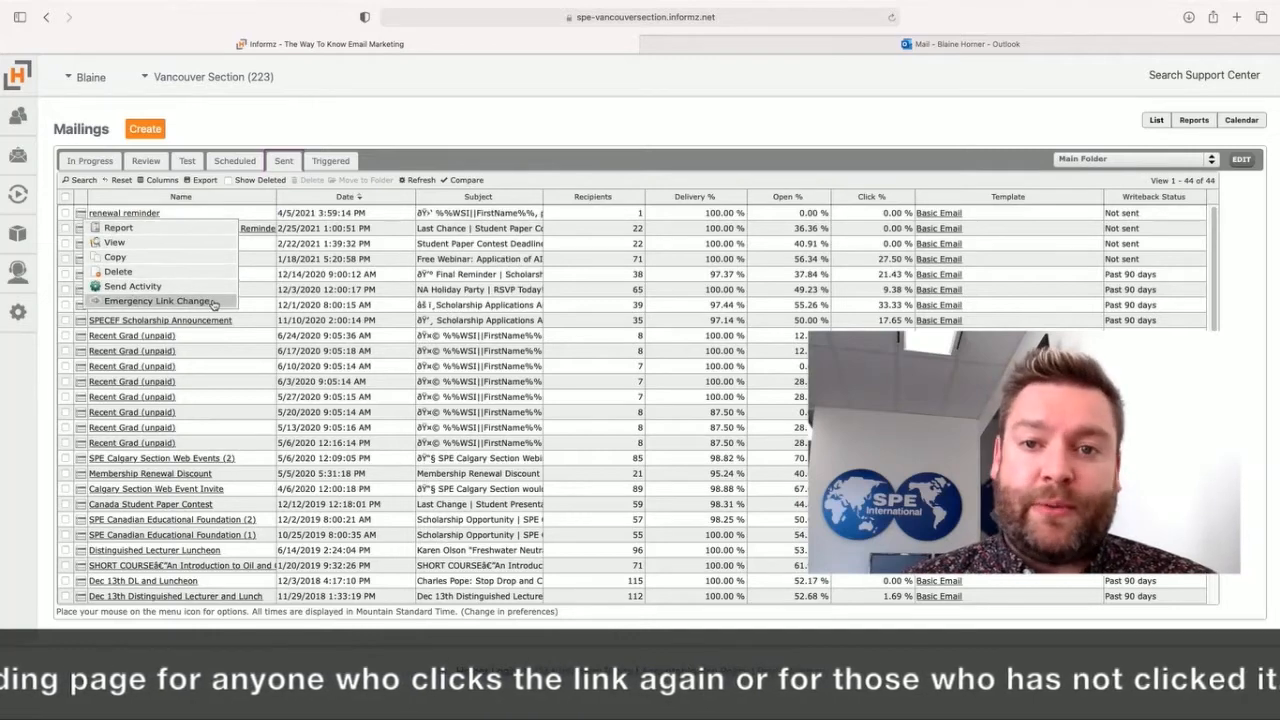
pyautogui.click(135, 300)
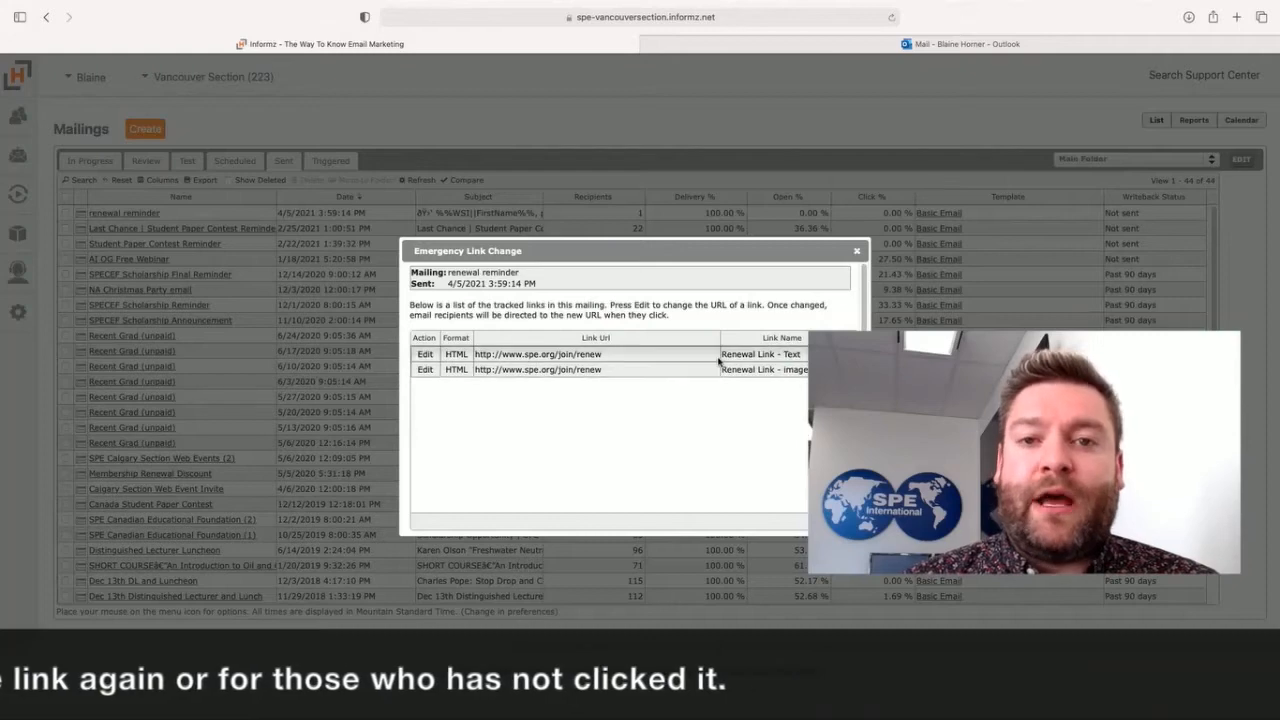
pyautogui.click(425, 369)
pyautogui.moveTo(606, 362); pyautogui.dragTo(550, 362)
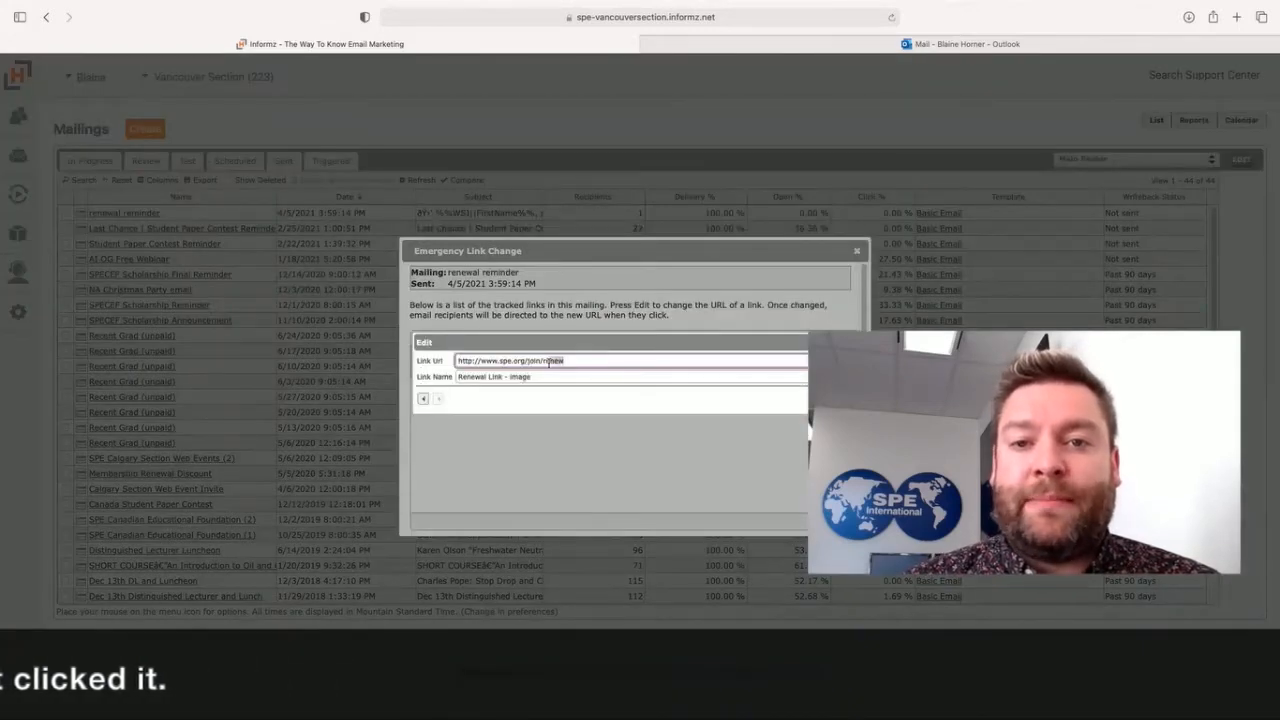
pyautogui.write('instate')
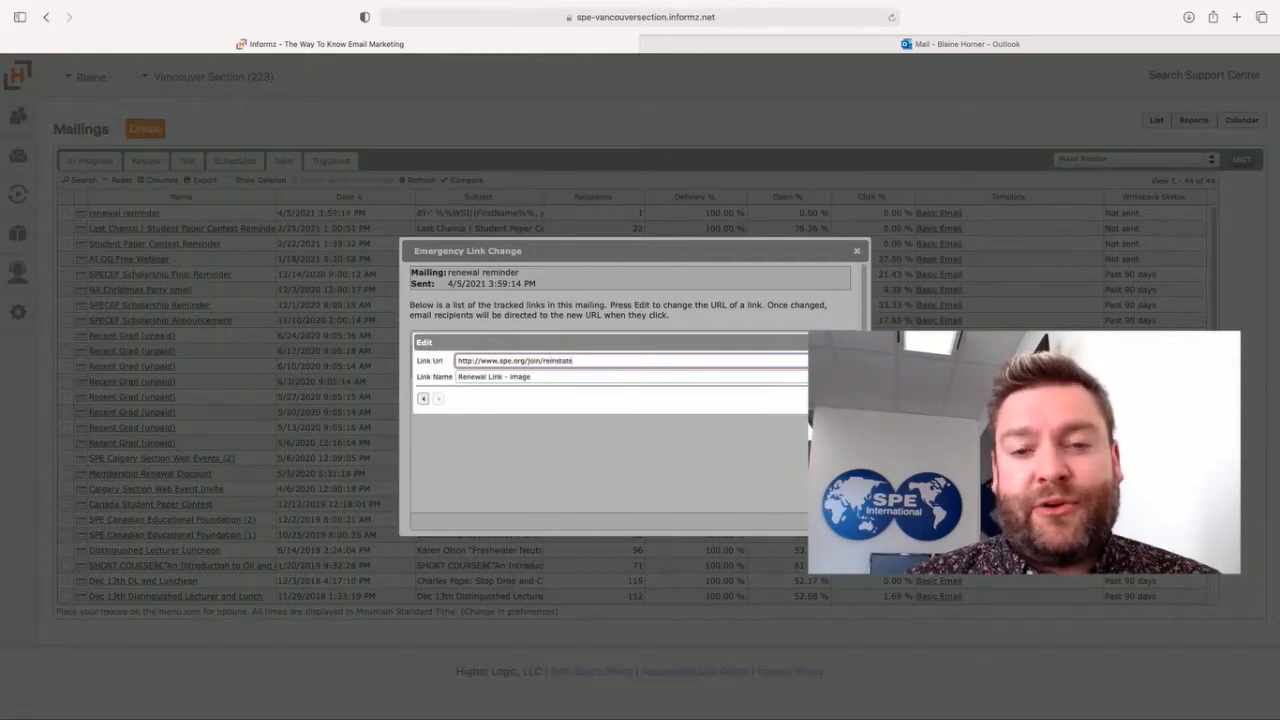
pyautogui.click(983, 397)
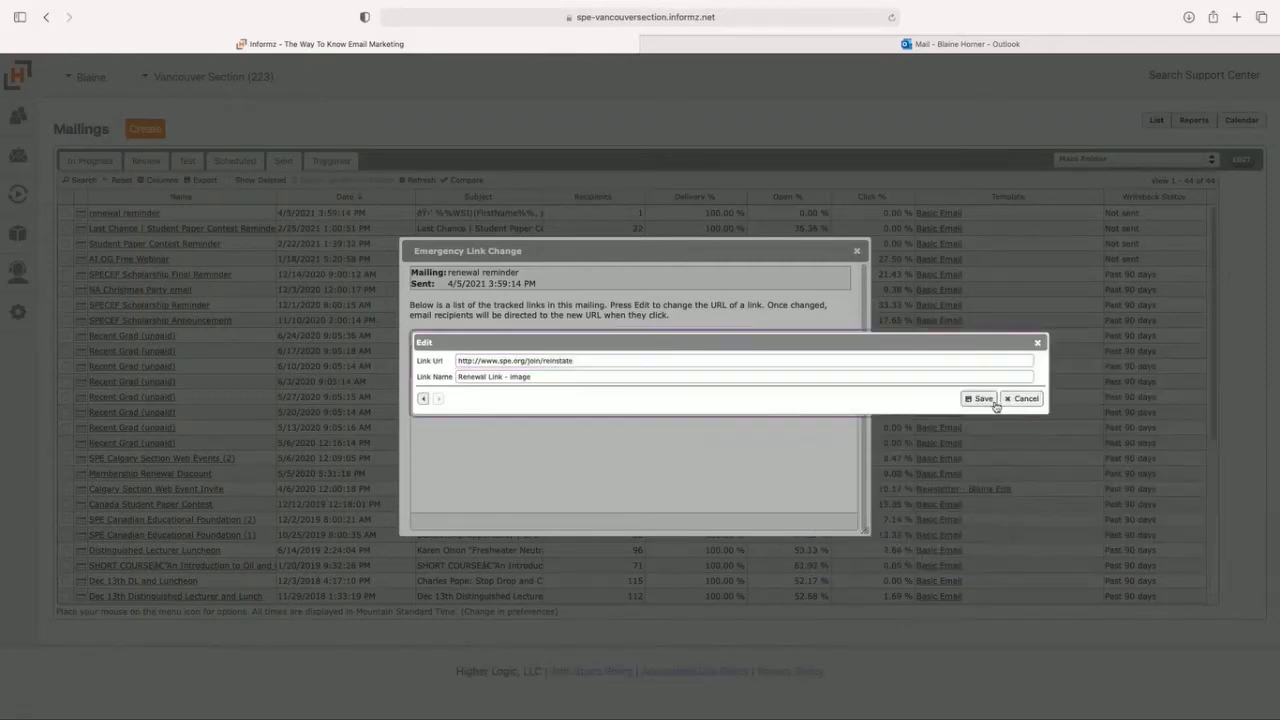
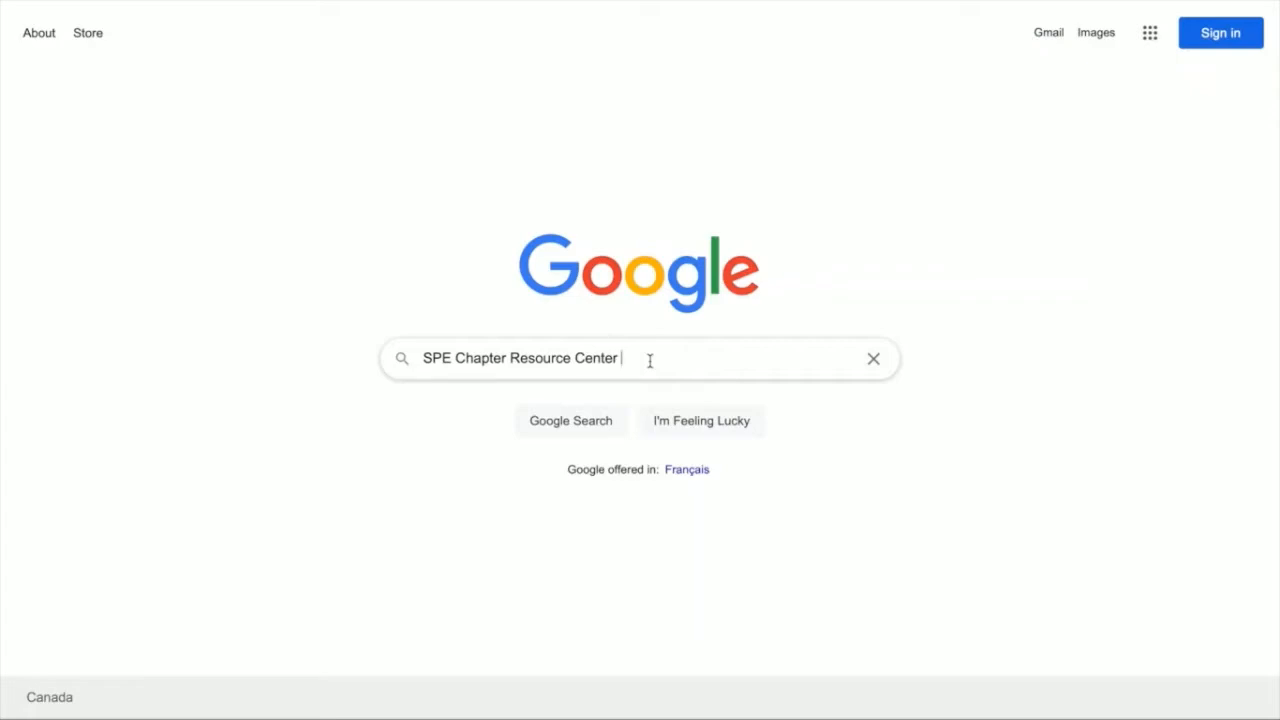
# Step: Search Google for "SPE Chapter Resource Center" and open the Student Chapter Officer Resource Center
pyautogui.press('Return')
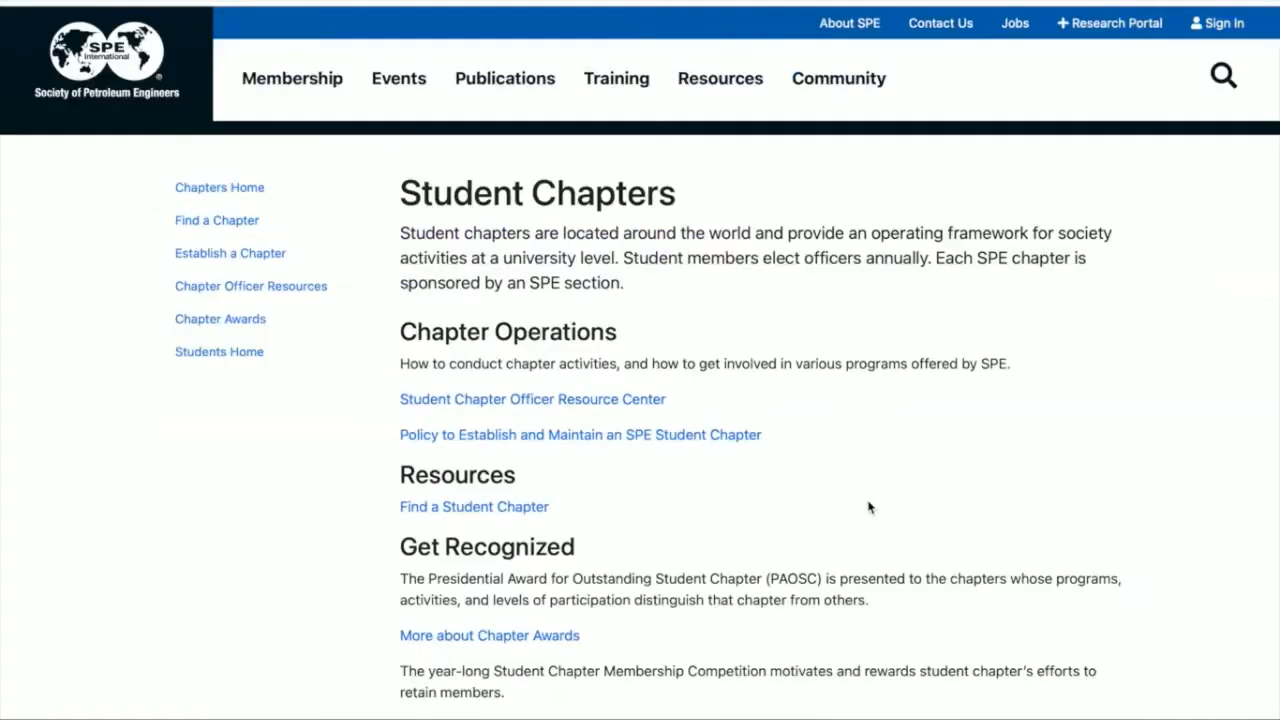
pyautogui.click(491, 407)
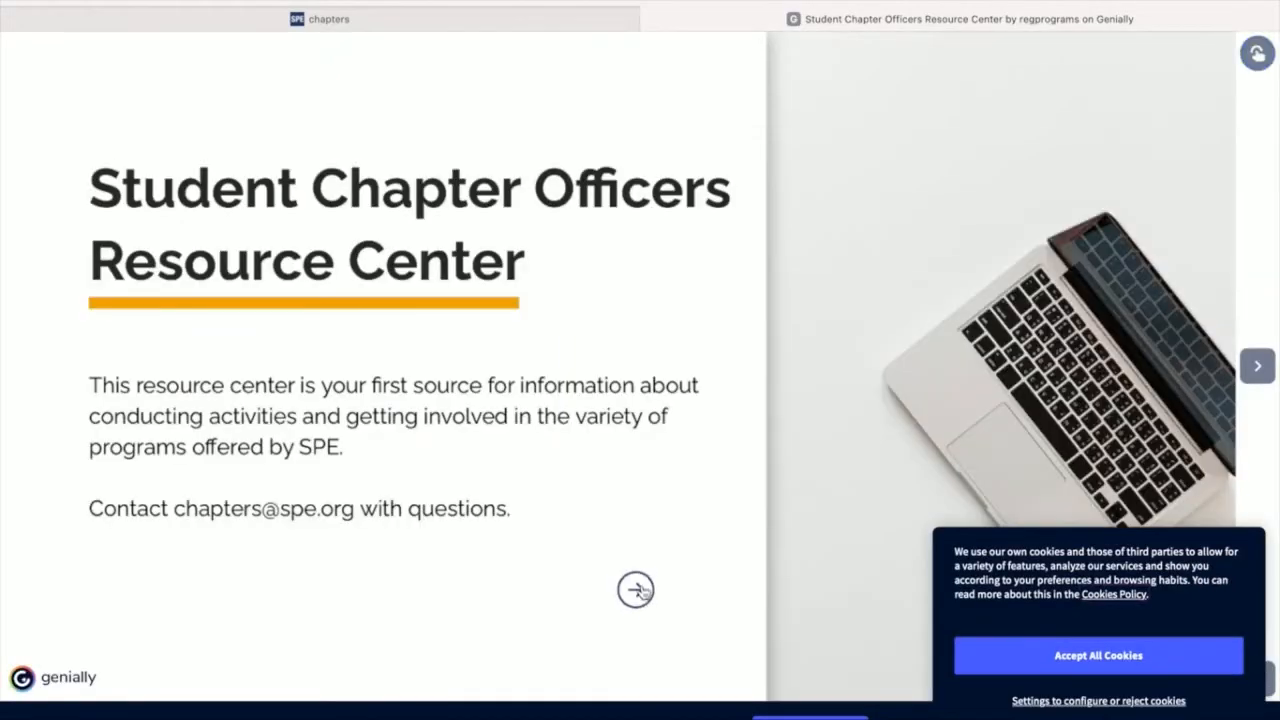
# Step: Continue past the resource center's cover page to the SPE login and sign in with the saved e-mail and password
pyautogui.click(636, 590)
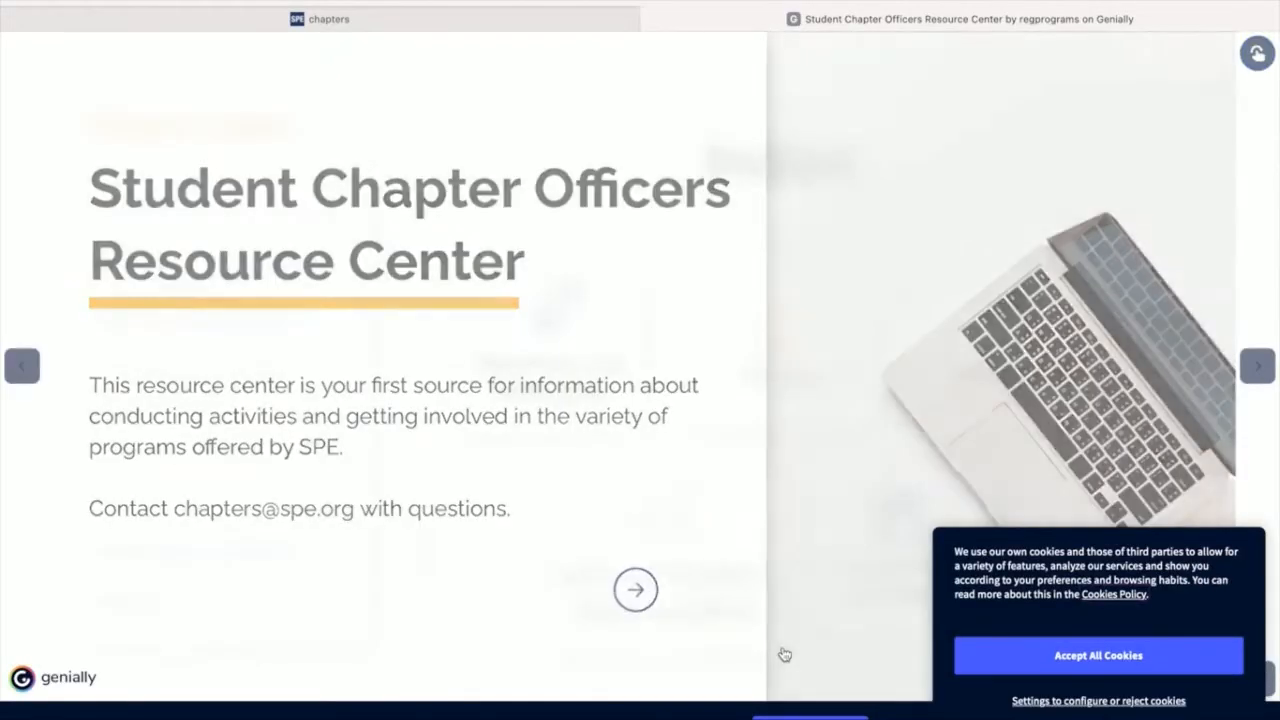
pyautogui.click(225, 401)
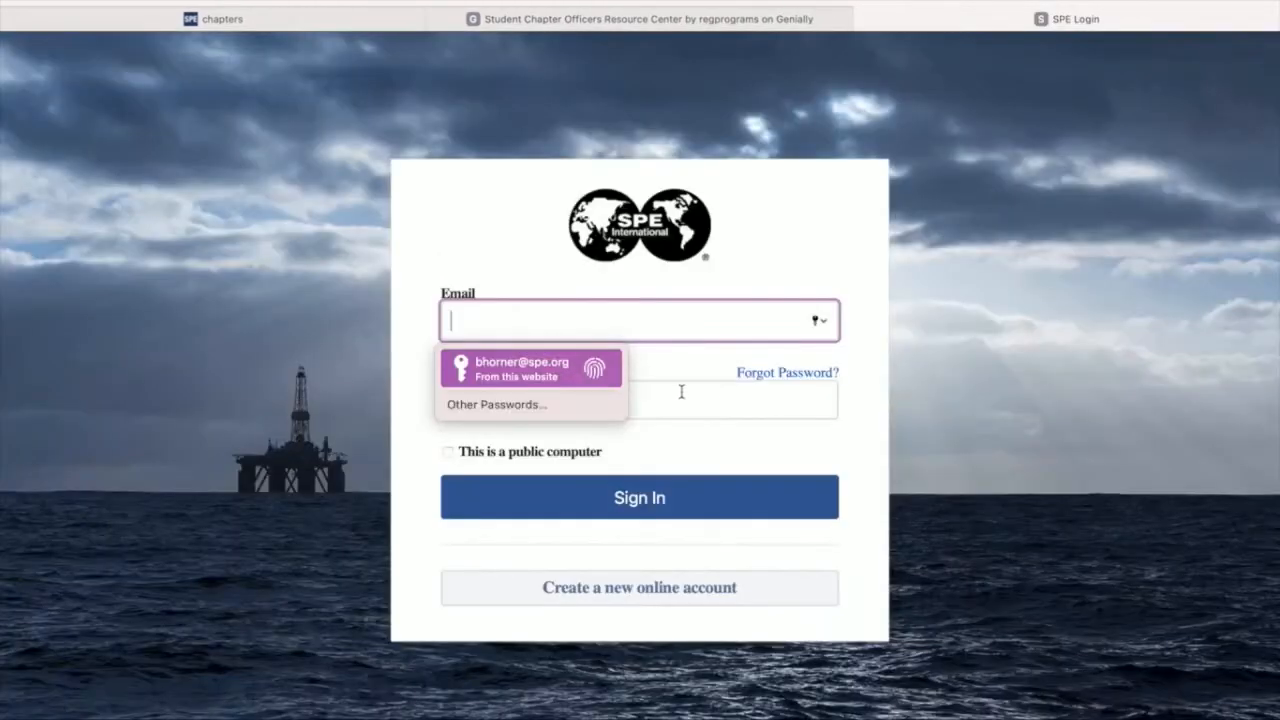
pyautogui.press('Return')
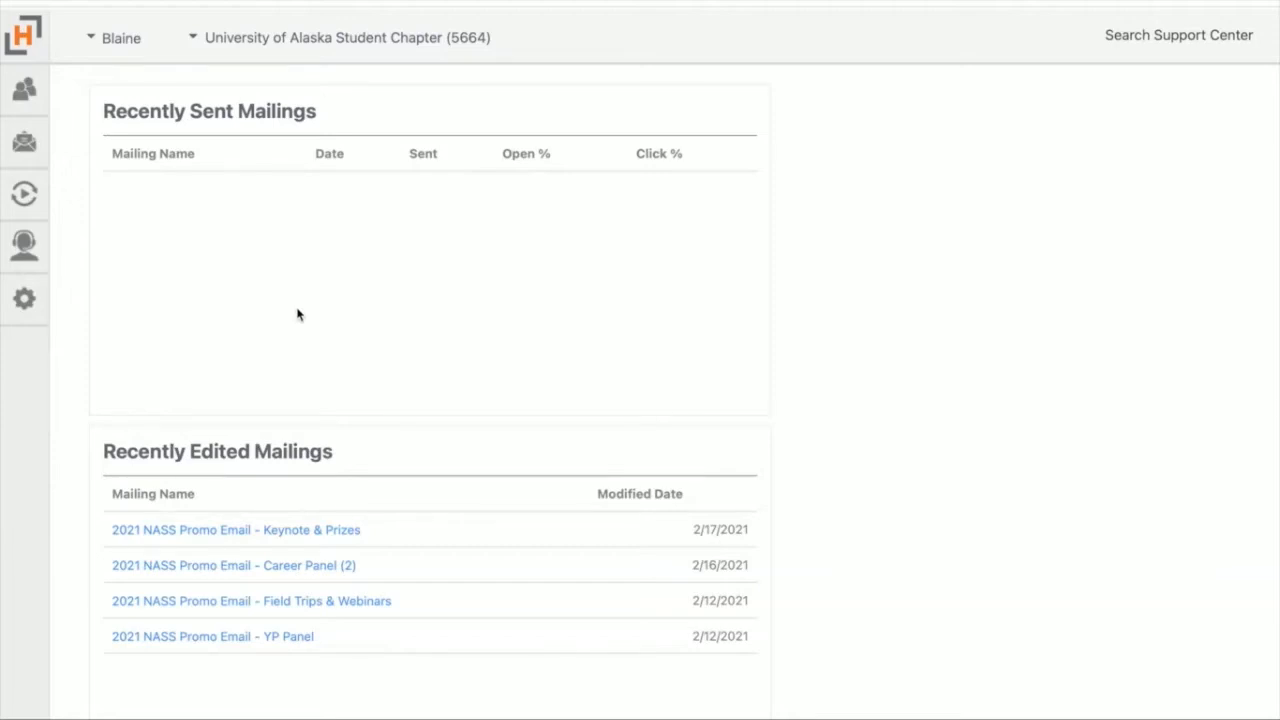
# Step: Create a new mailing for the University of Alaska Student Chapter and dismiss the Mailing Designer welcome message
pyautogui.click(28, 150)
pyautogui.moveTo(154, 154)
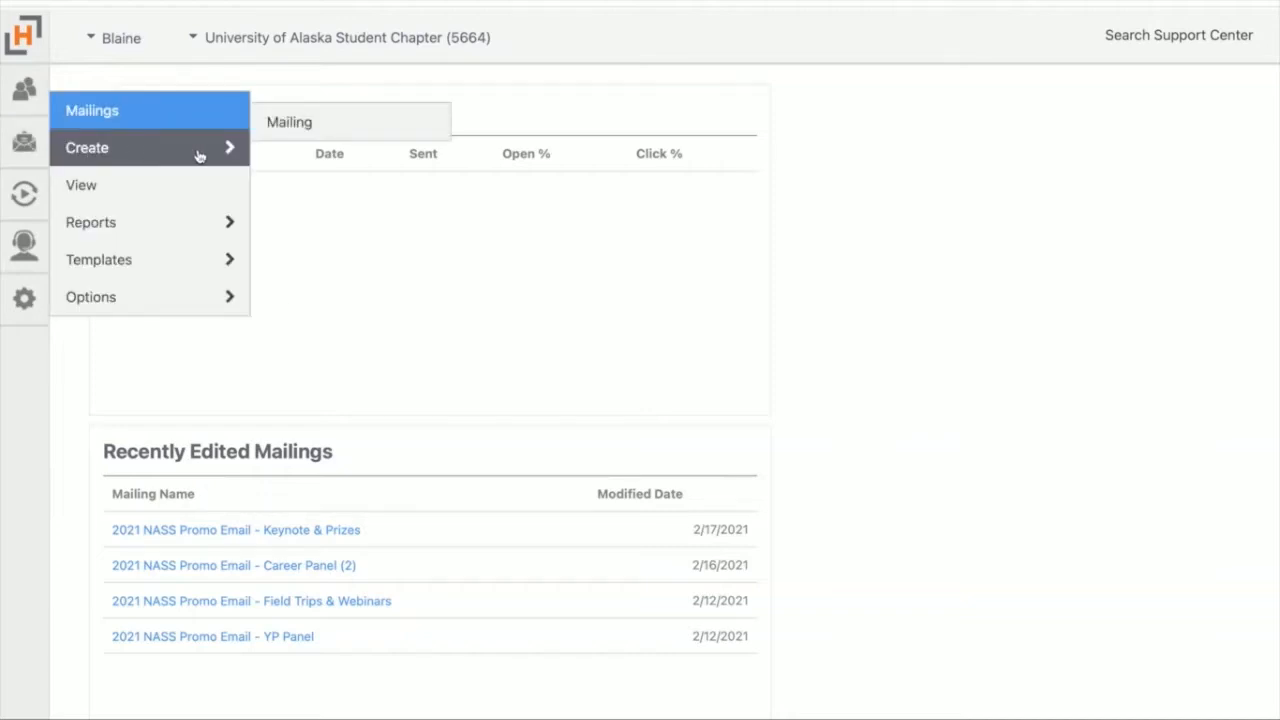
pyautogui.moveTo(44, 151)
pyautogui.moveTo(207, 155)
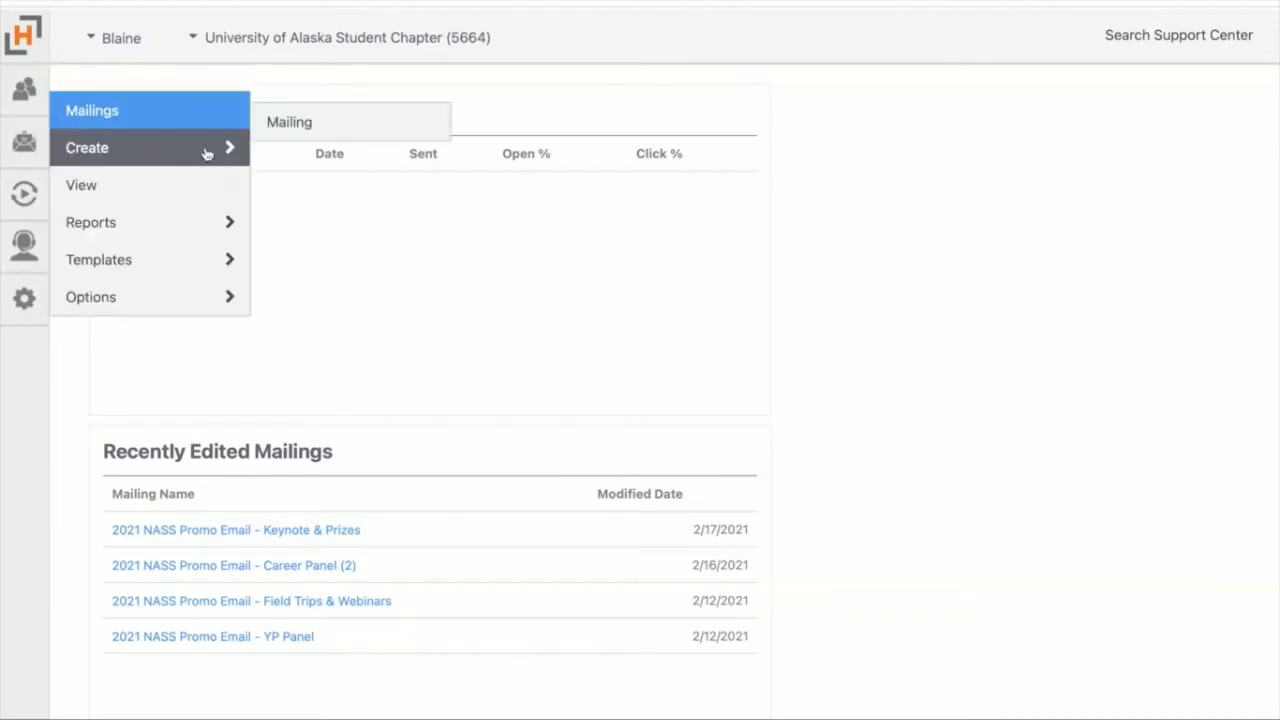
pyautogui.click(303, 122)
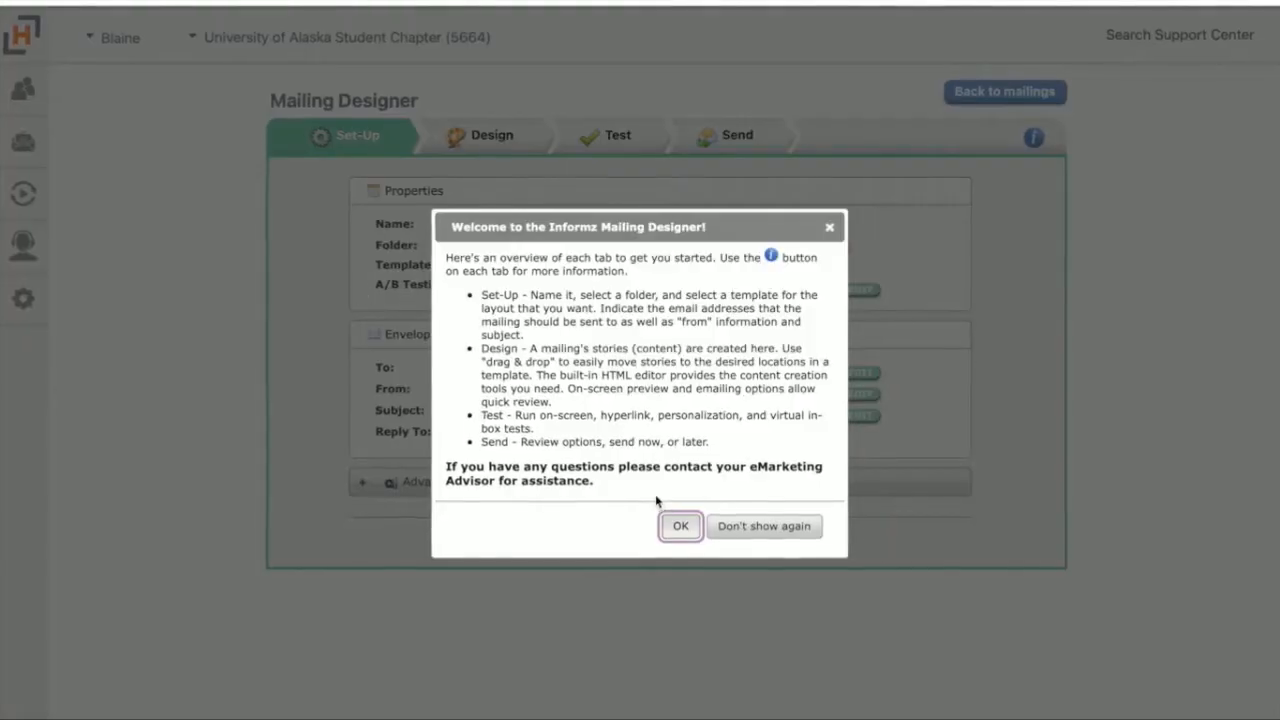
pyautogui.click(680, 526)
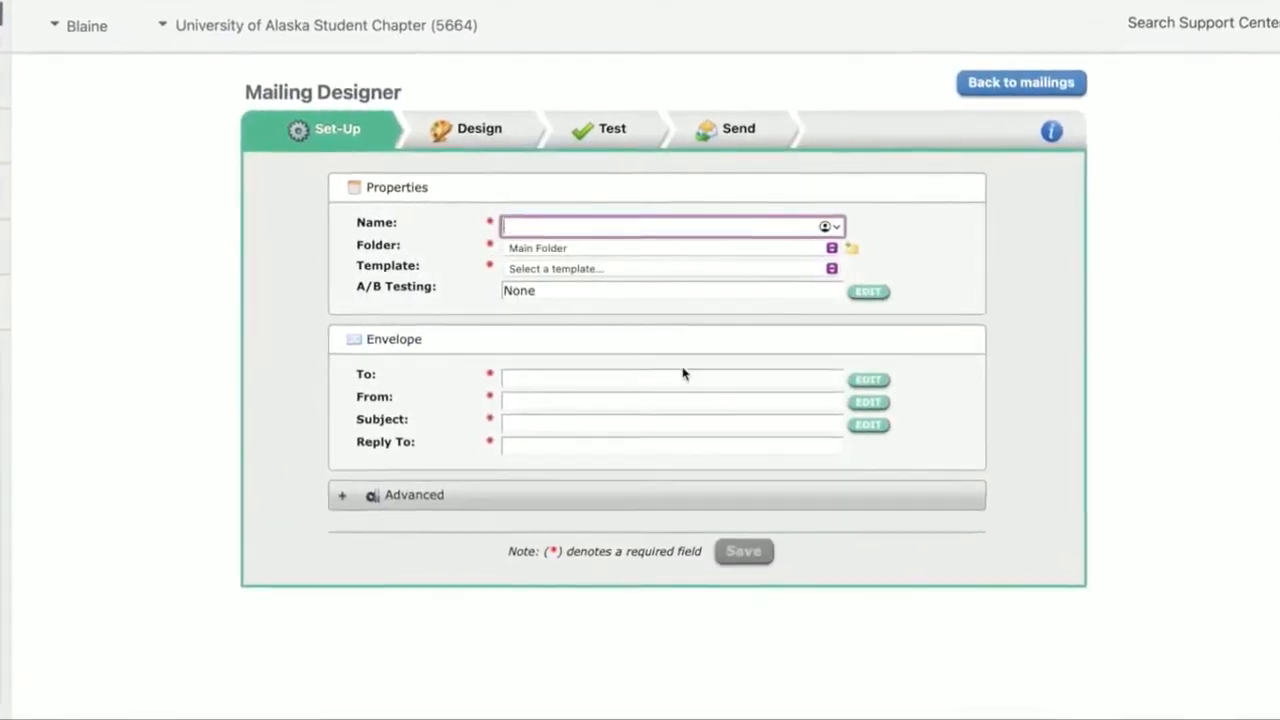
# Step: Name the new mailing "Graduating Soon (Recurring)"
pyautogui.write('Gr')
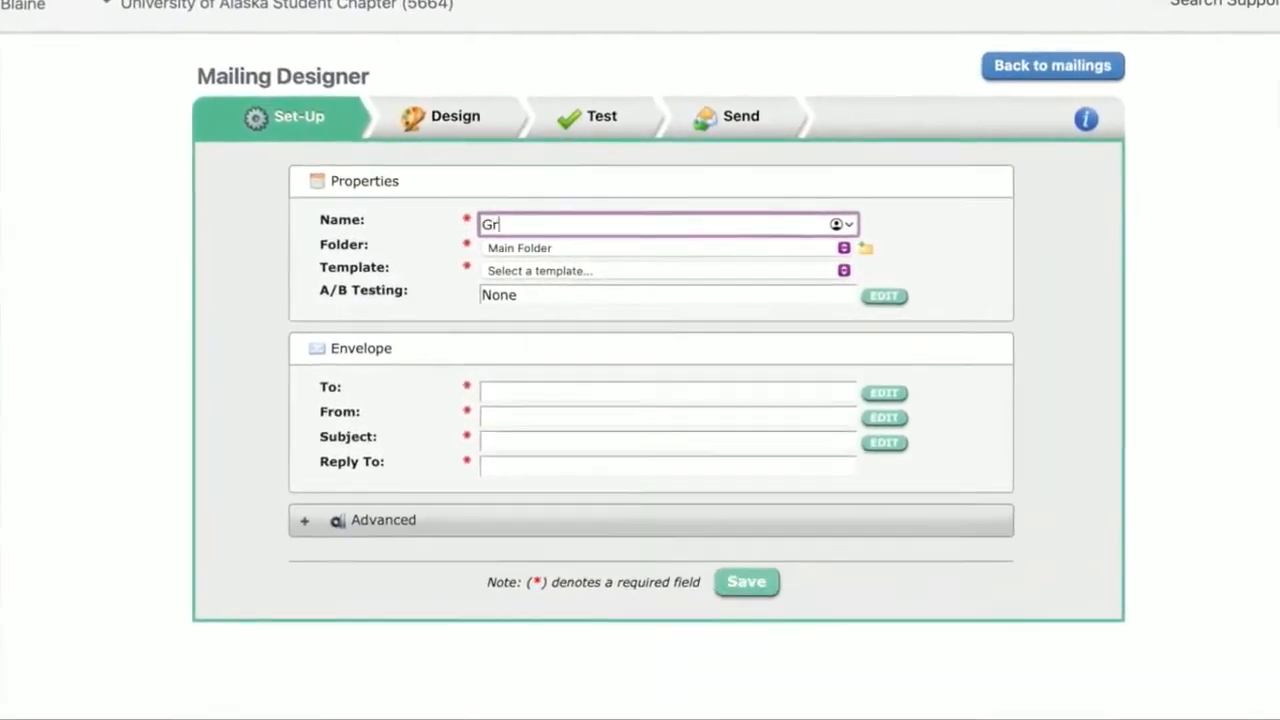
pyautogui.write('aduating So')
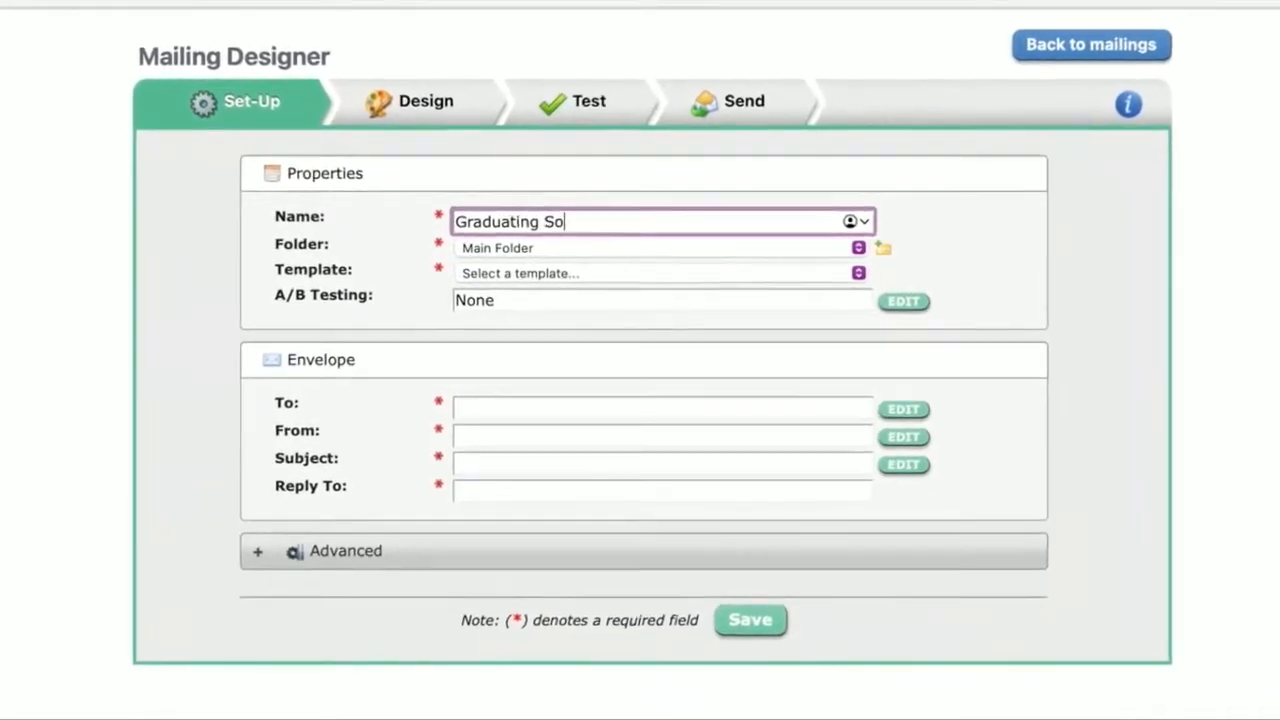
pyautogui.write('on (Recurr')
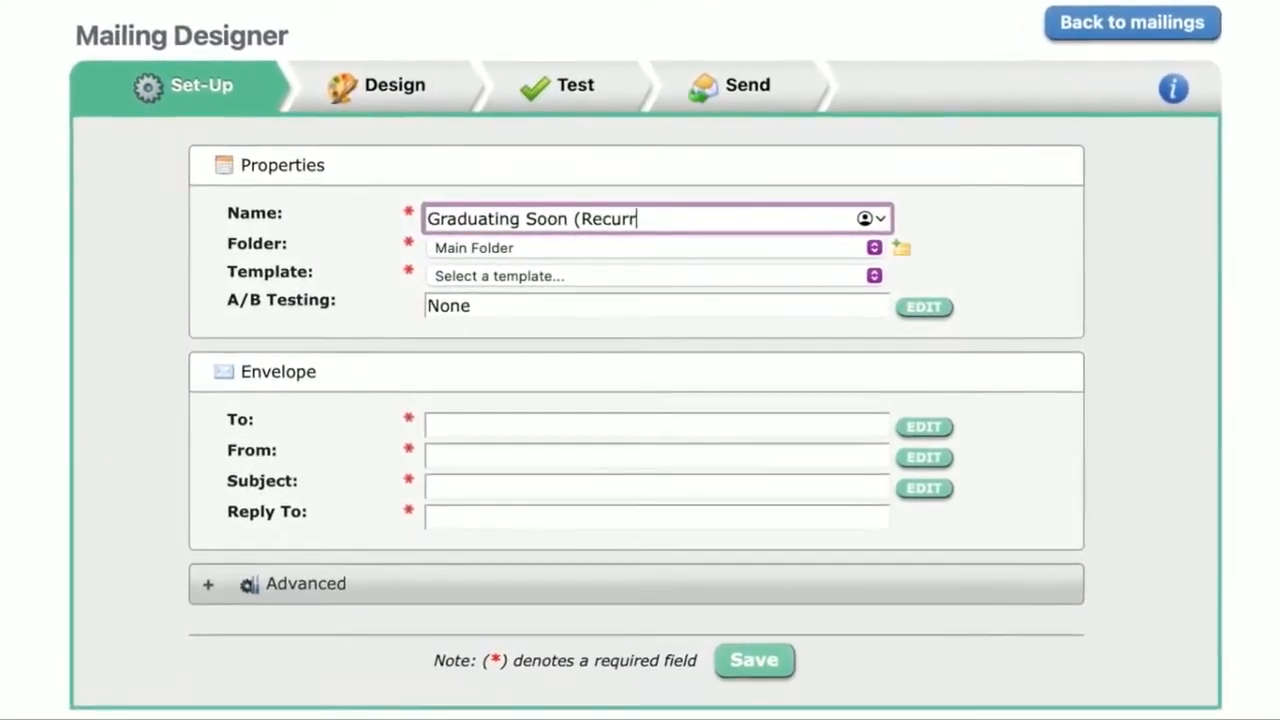
pyautogui.write('ing)')
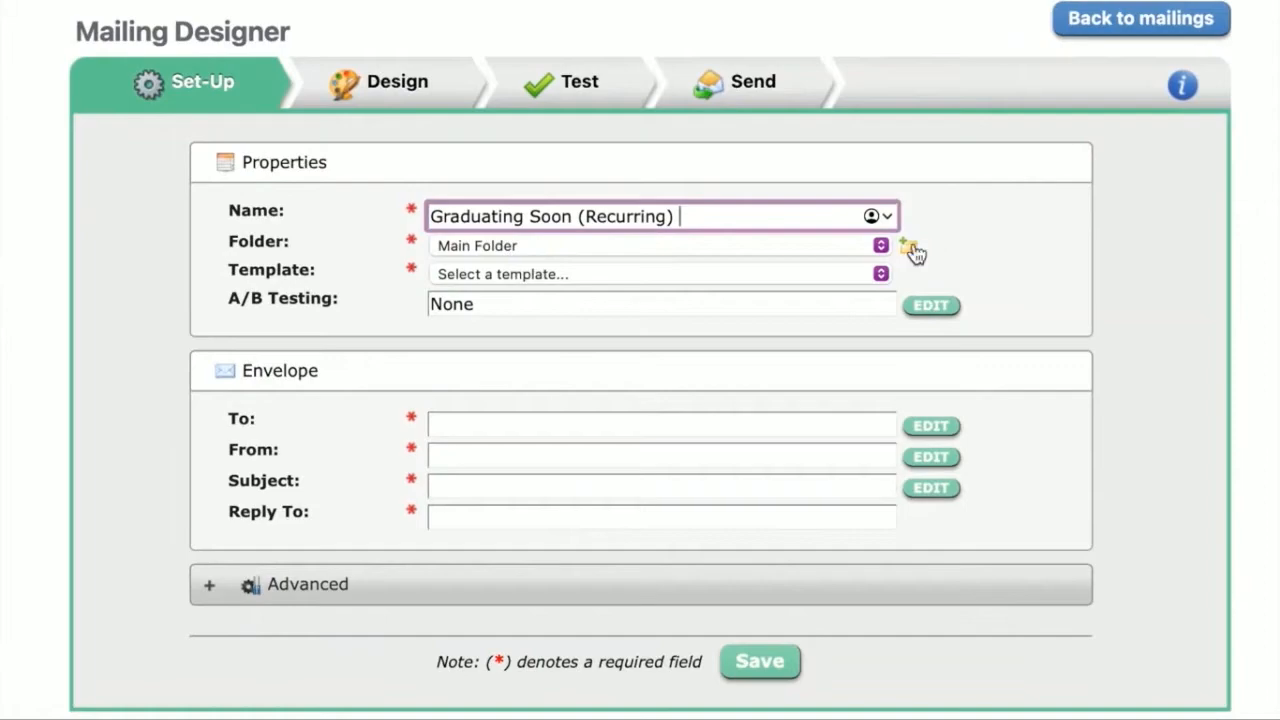
# Step: Create the mailing folder "Graduating Soon (Recurring)" and choose the template "Basic Email - Student Chapter"
pyautogui.click(911, 248)
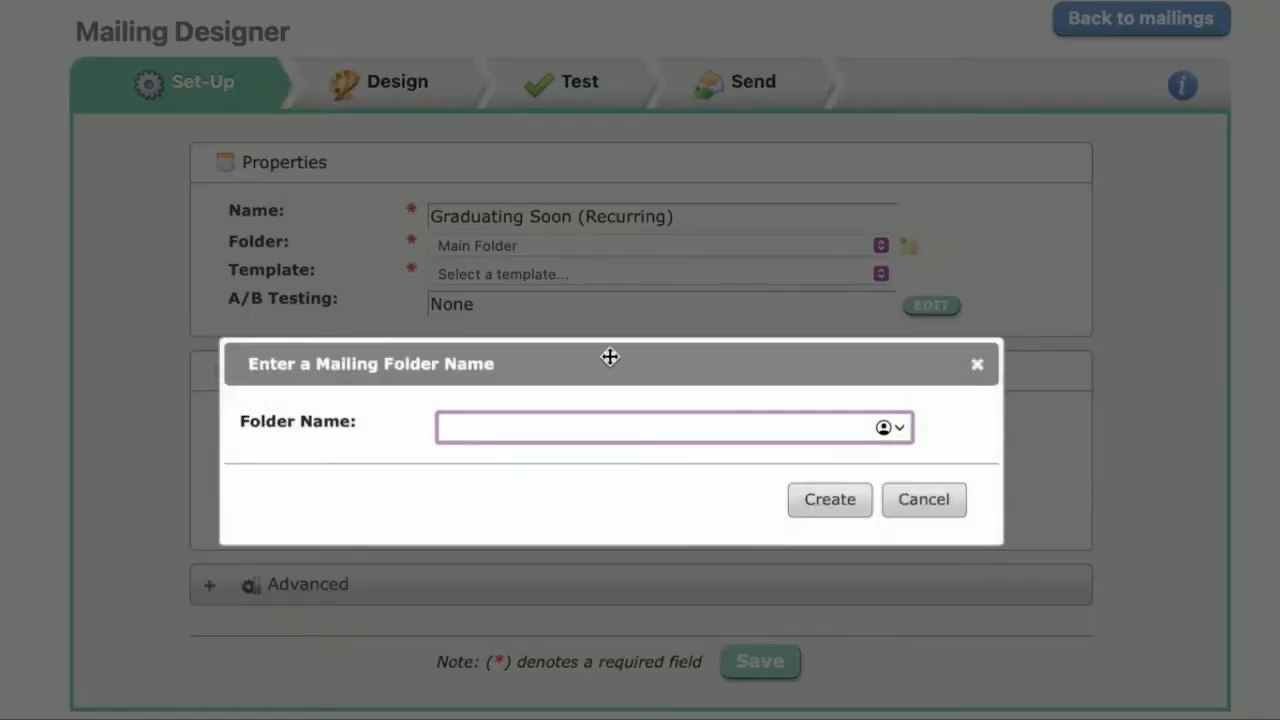
pyautogui.write('Graduating Soon (re')
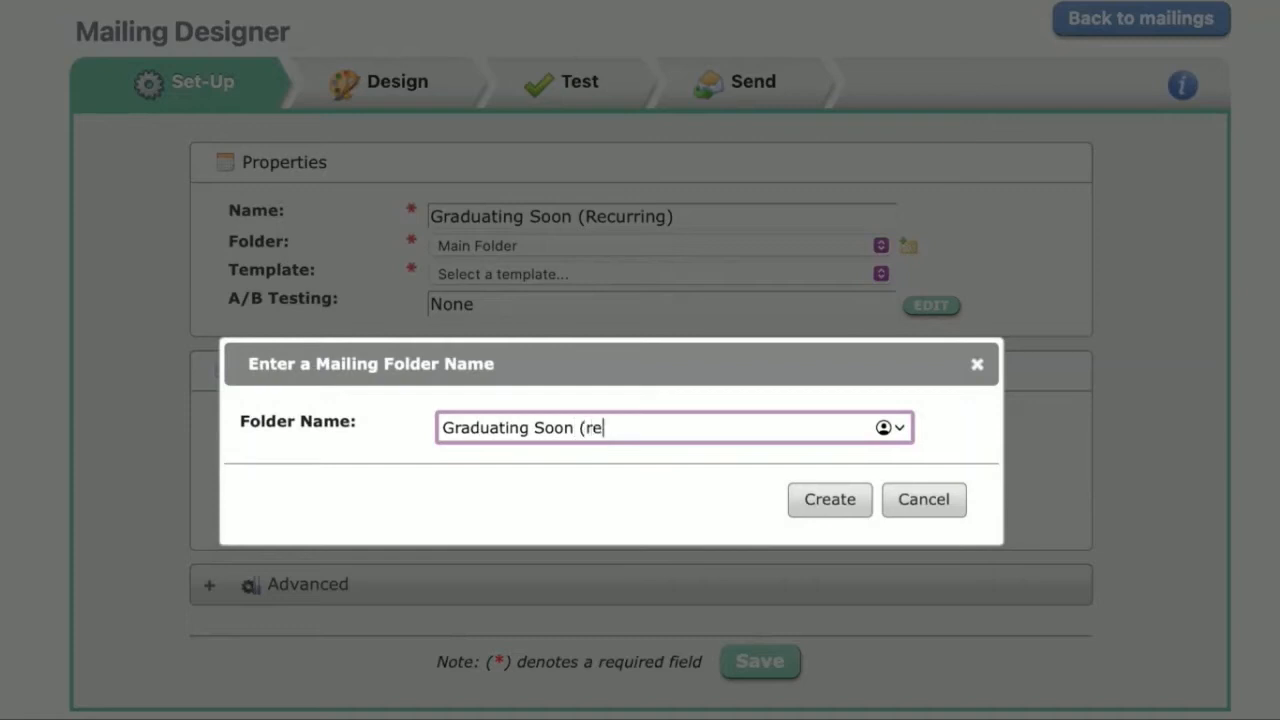
pyautogui.press('BackSpace')
pyautogui.press('BackSpace')
pyautogui.write('REcurring)')
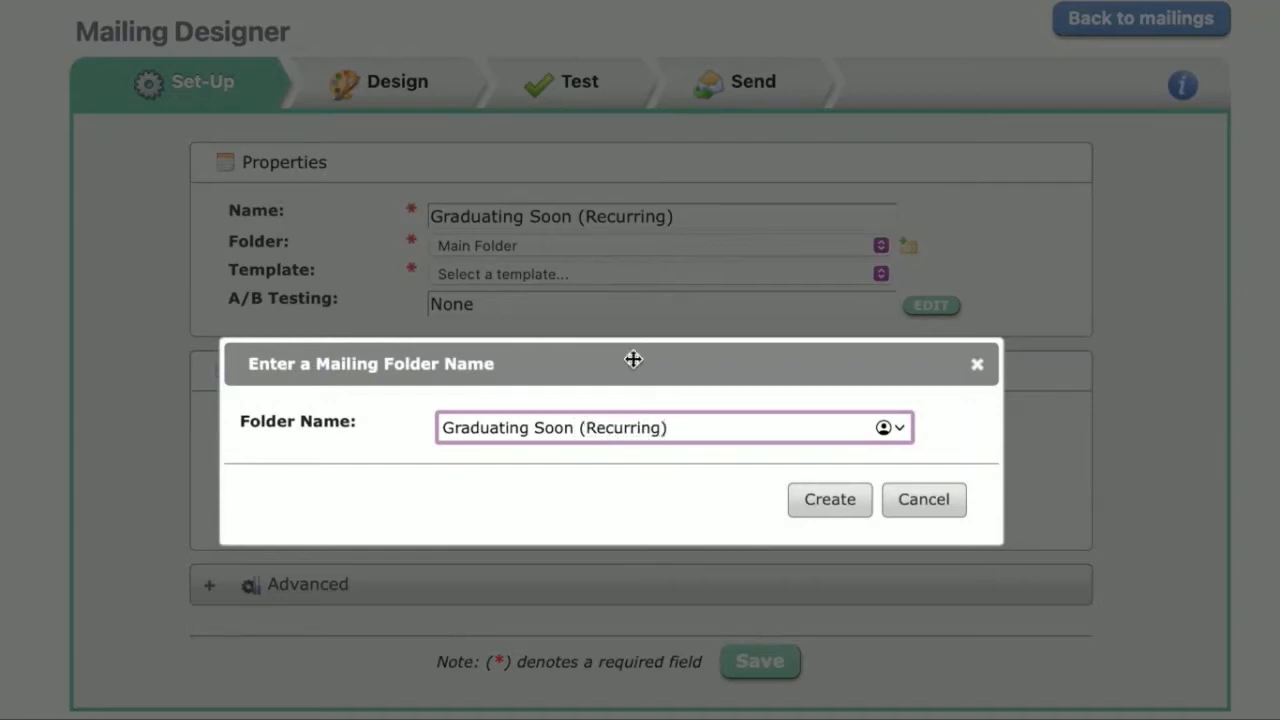
pyautogui.click(824, 512)
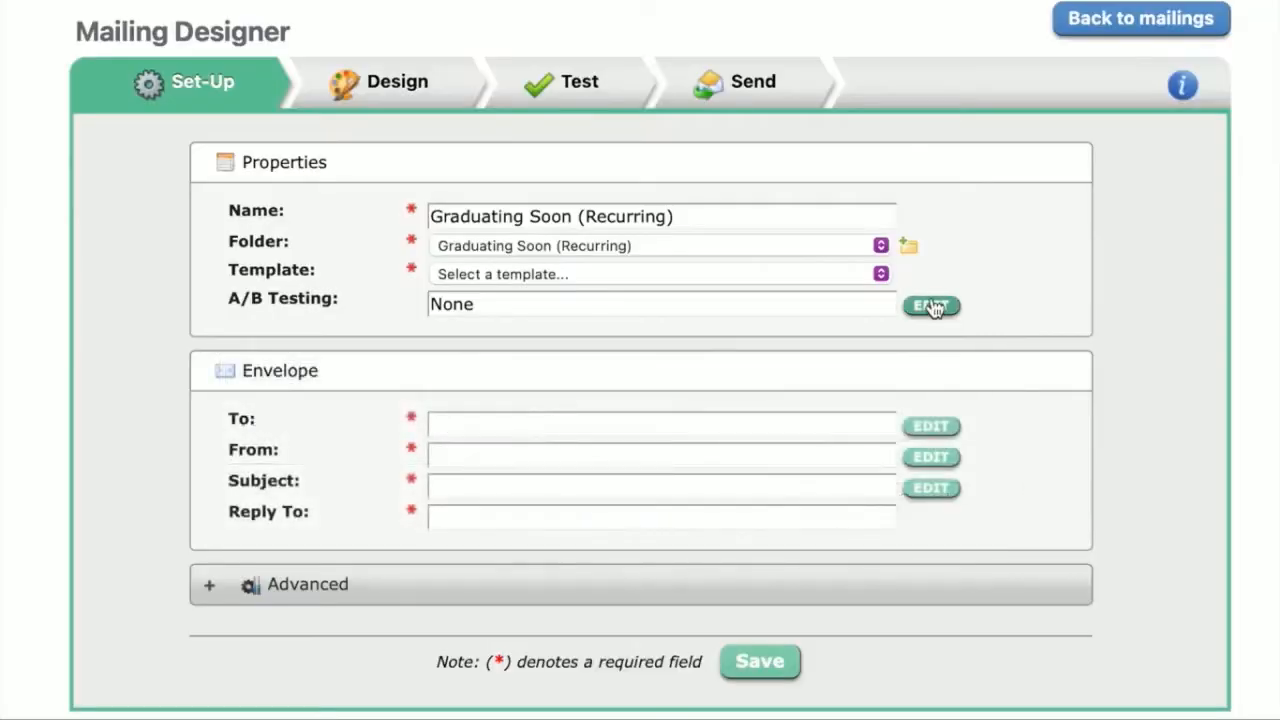
pyautogui.click(881, 275)
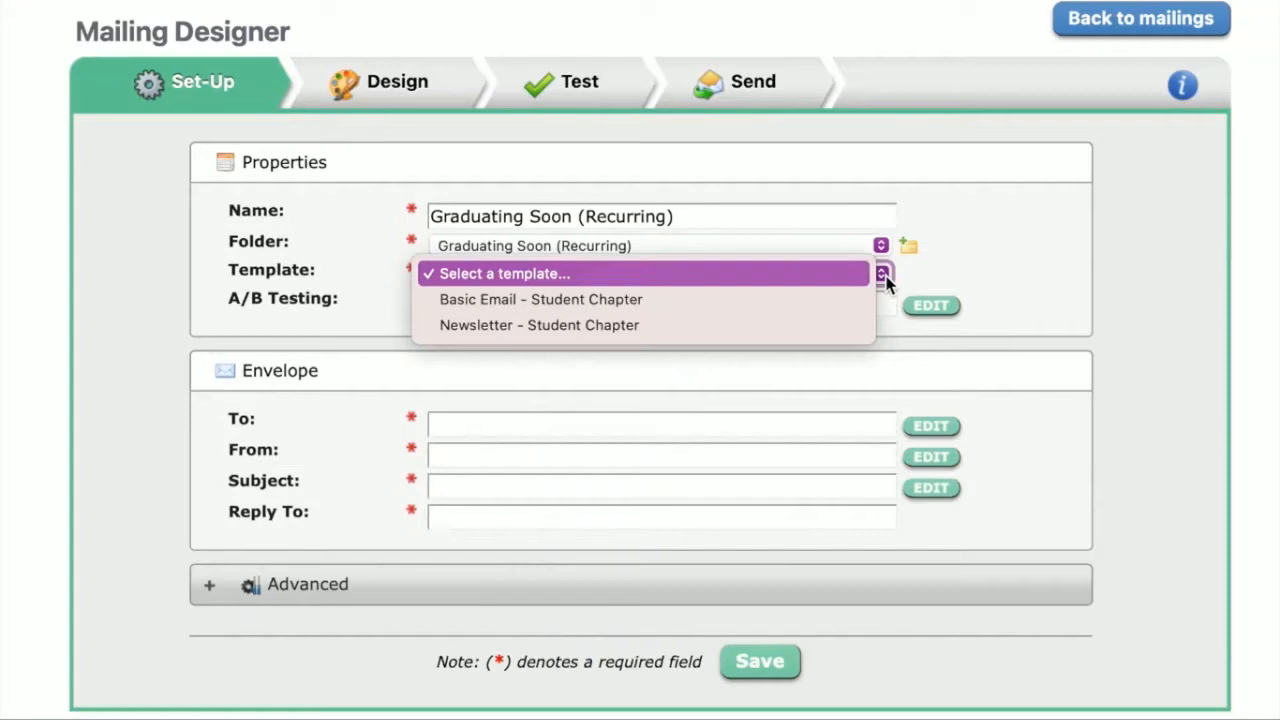
pyautogui.click(841, 317)
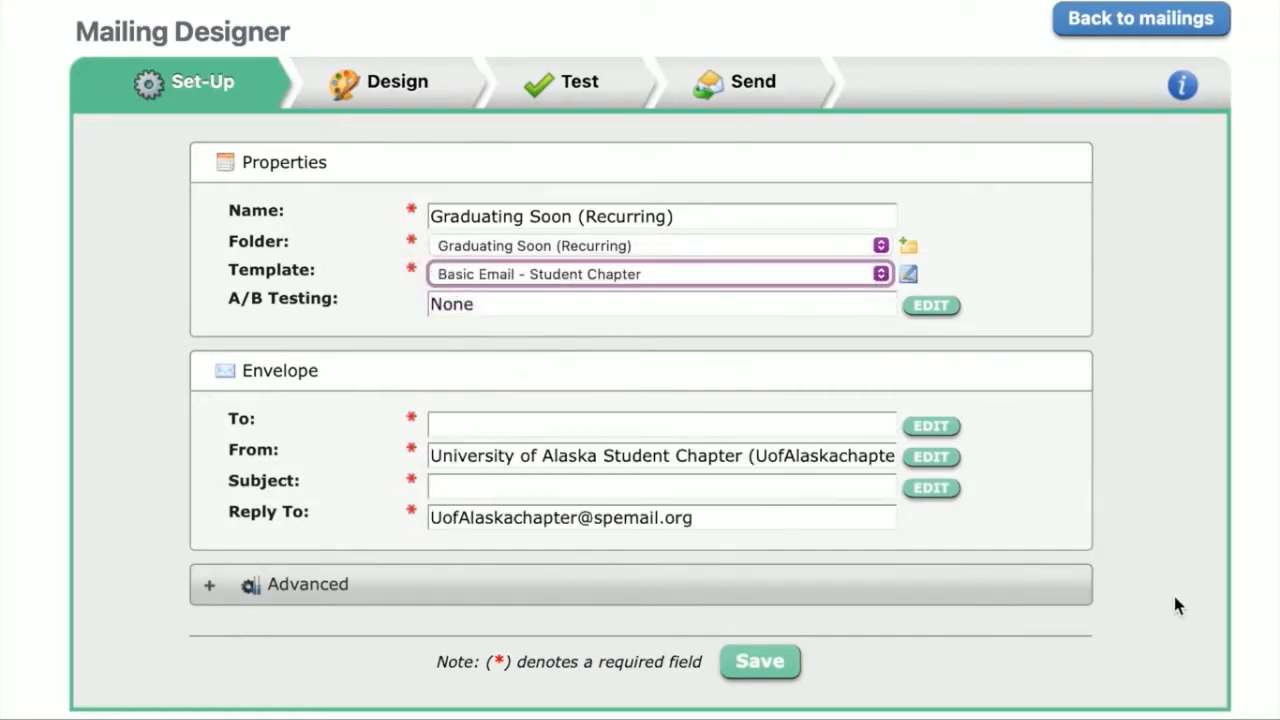
# Step: Target the entire mailing at "Students Graduating Next Month" from the Personify360 MKT Lists folder and accept the existing From information
pyautogui.click(534, 436)
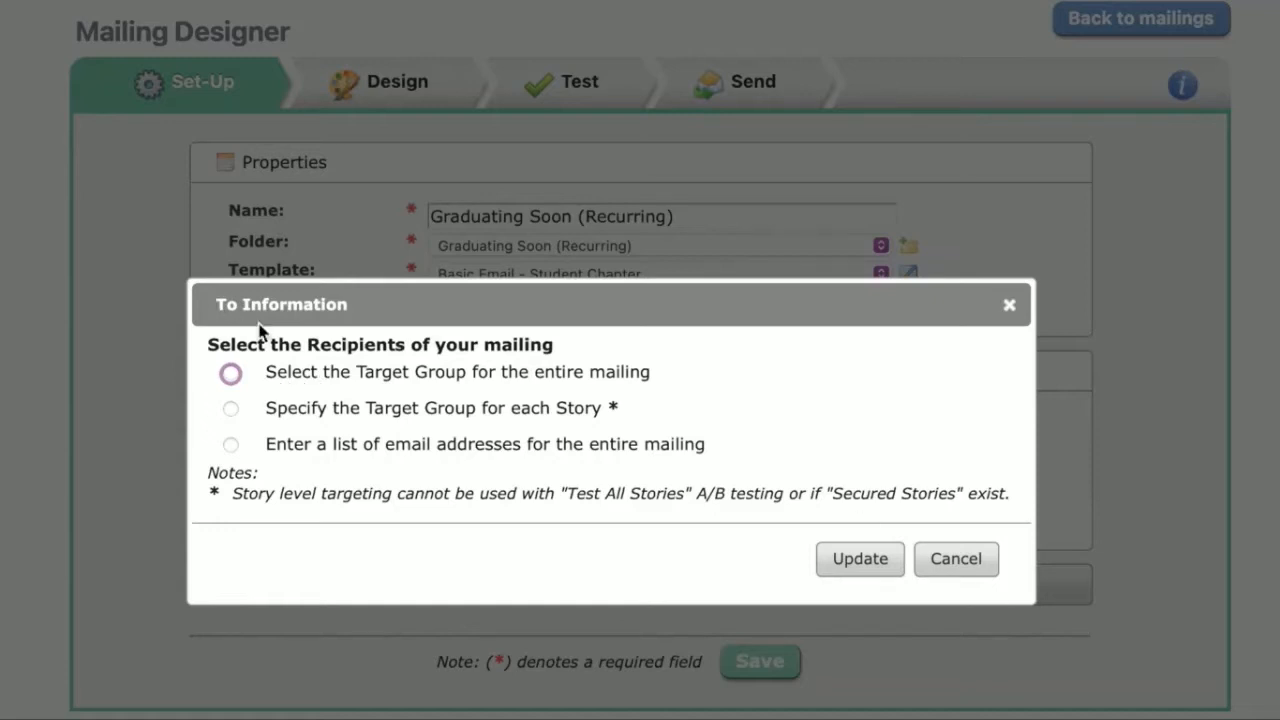
pyautogui.click(289, 377)
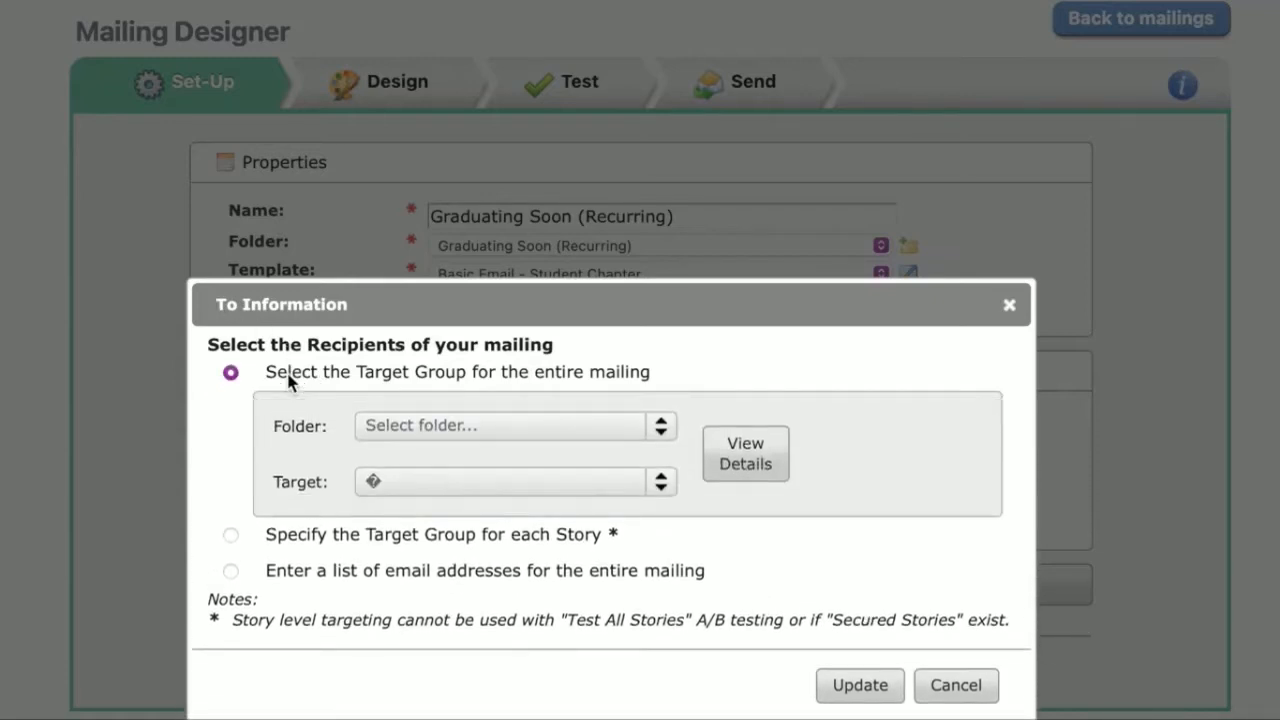
pyautogui.click(484, 428)
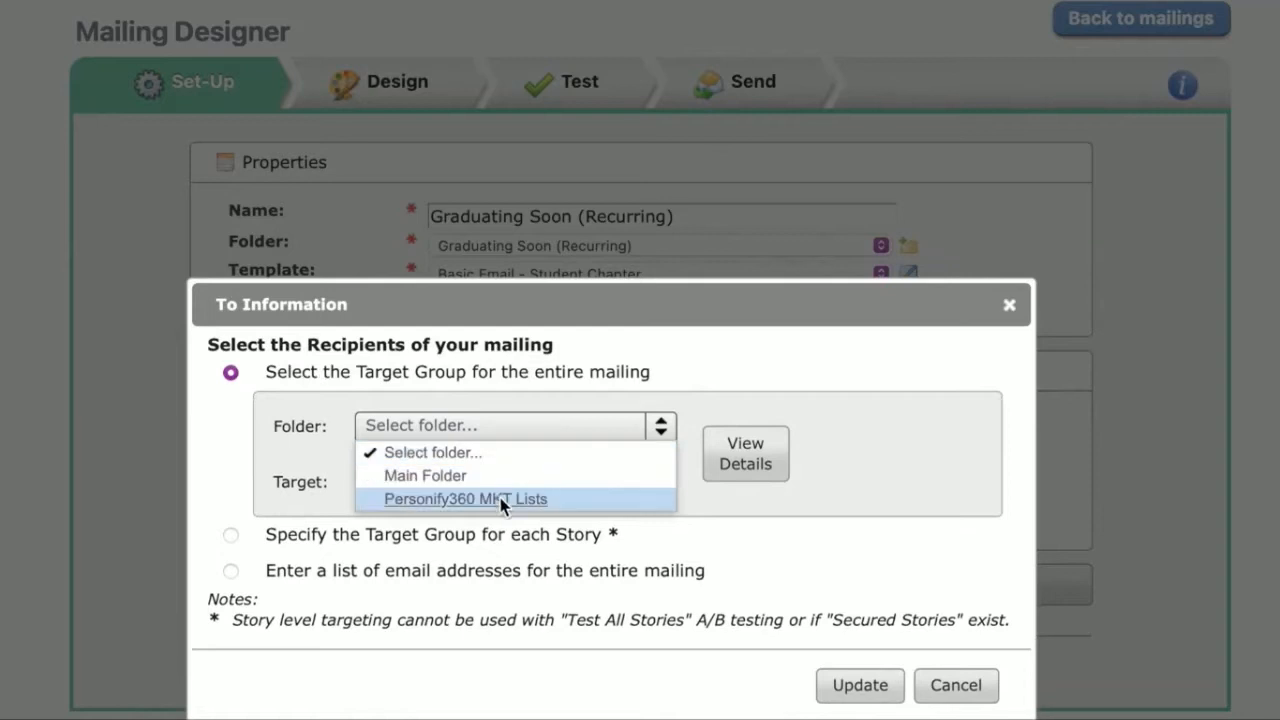
pyautogui.click(502, 500)
pyautogui.click(652, 488)
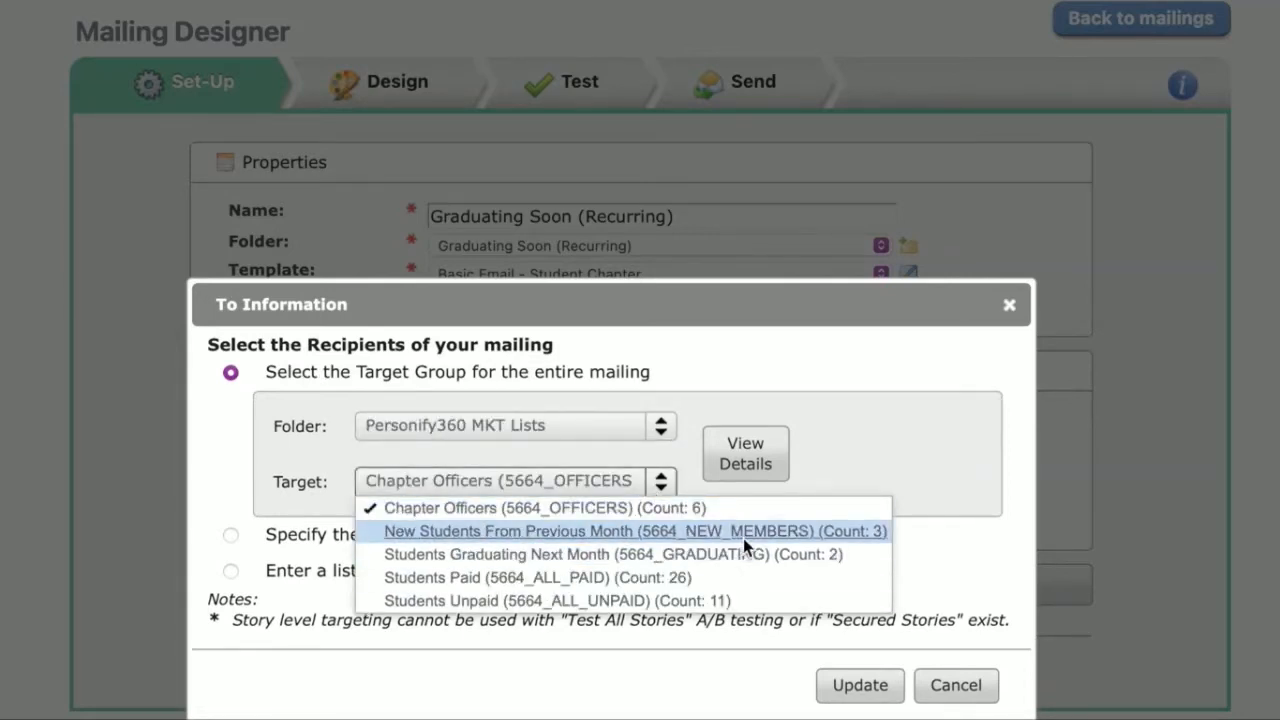
pyautogui.click(748, 565)
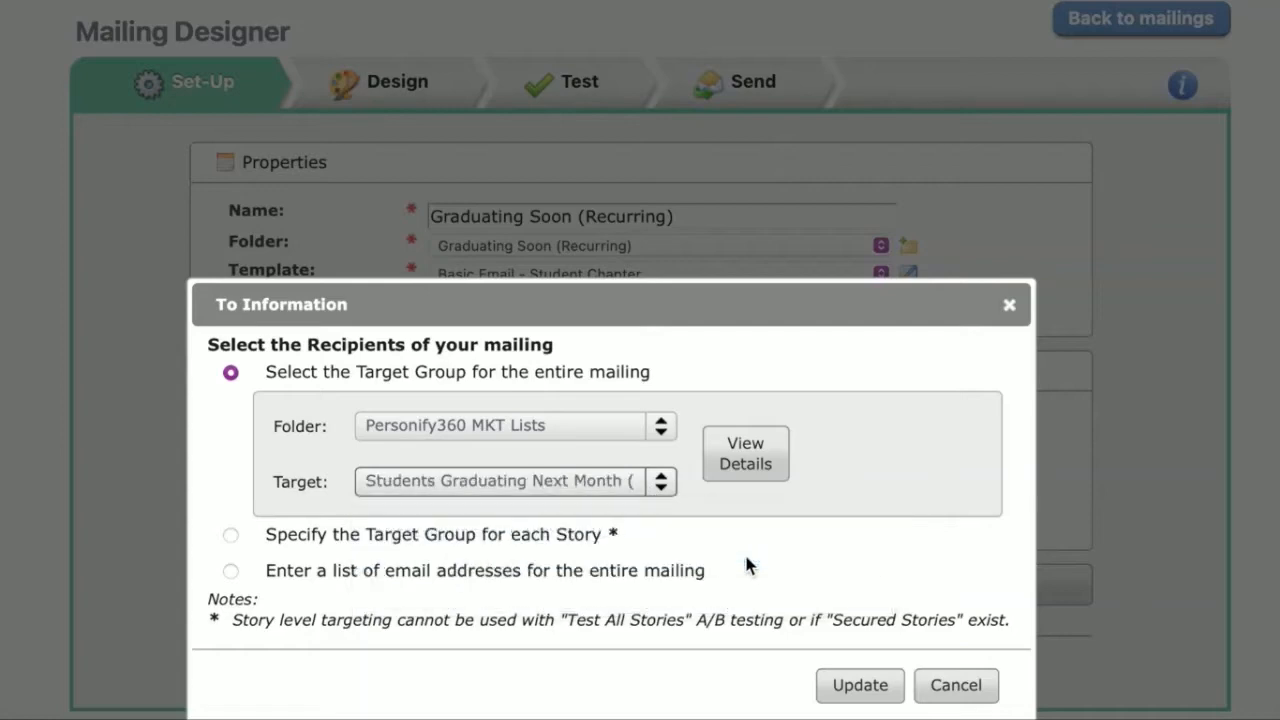
pyautogui.click(862, 697)
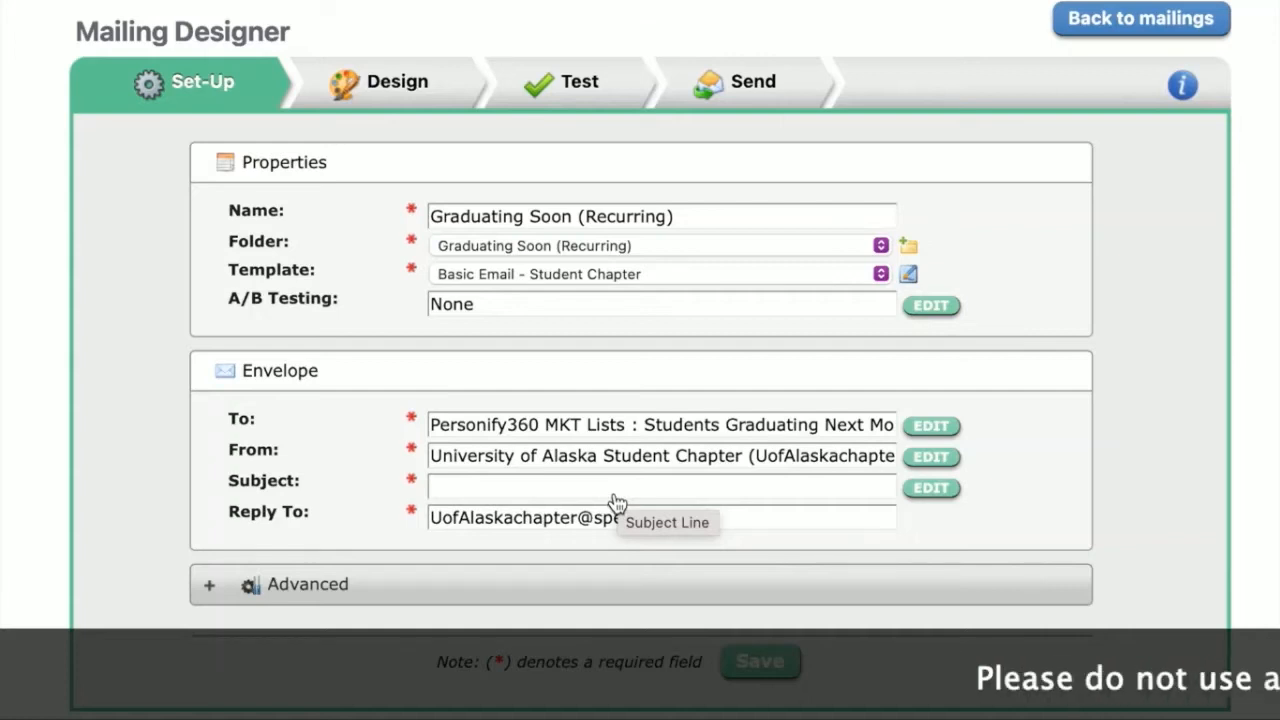
pyautogui.click(930, 457)
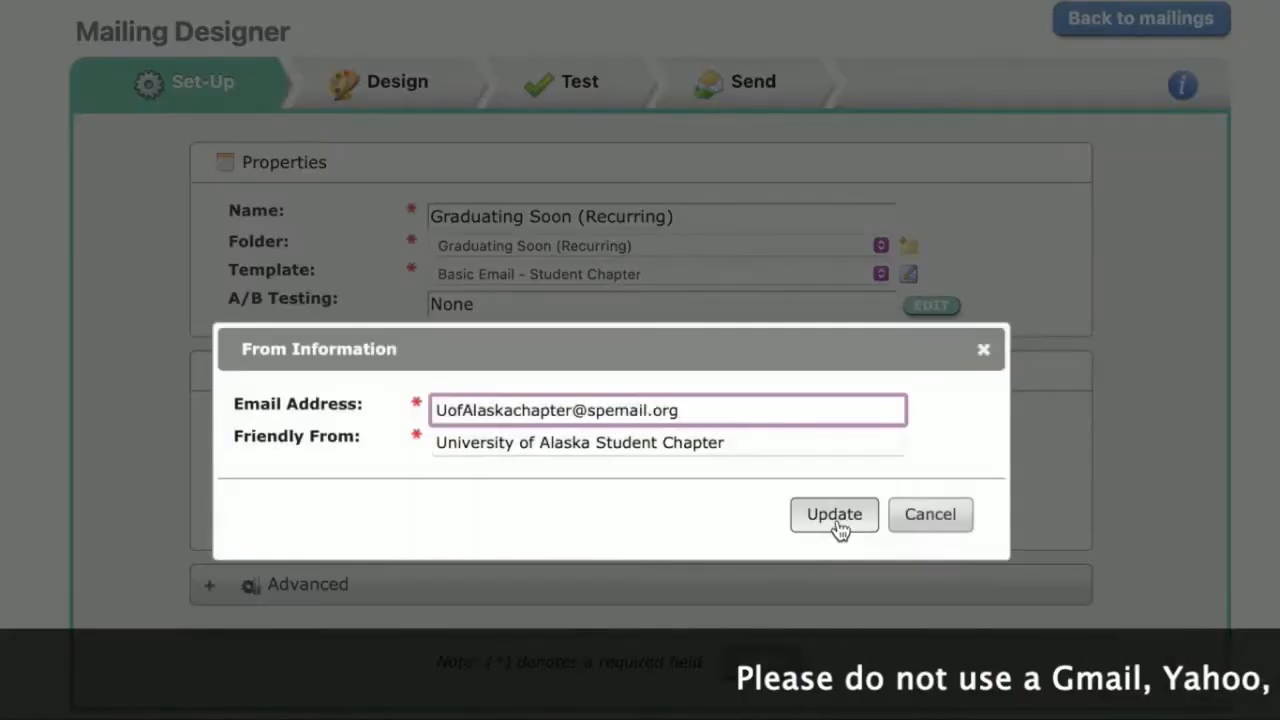
pyautogui.click(831, 516)
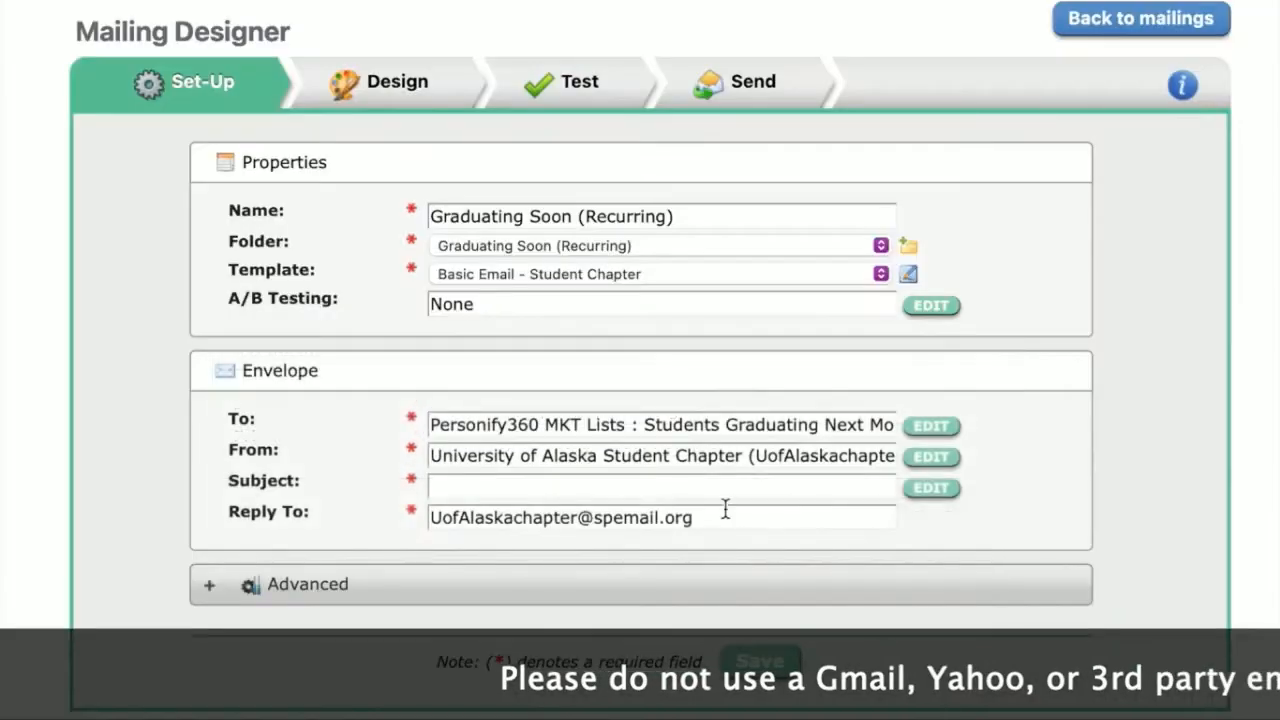
# Step: Set the subject to "Welcome to our Chapter | Learn More about our Programming" and save the mailing's set-up
pyautogui.click(556, 500)
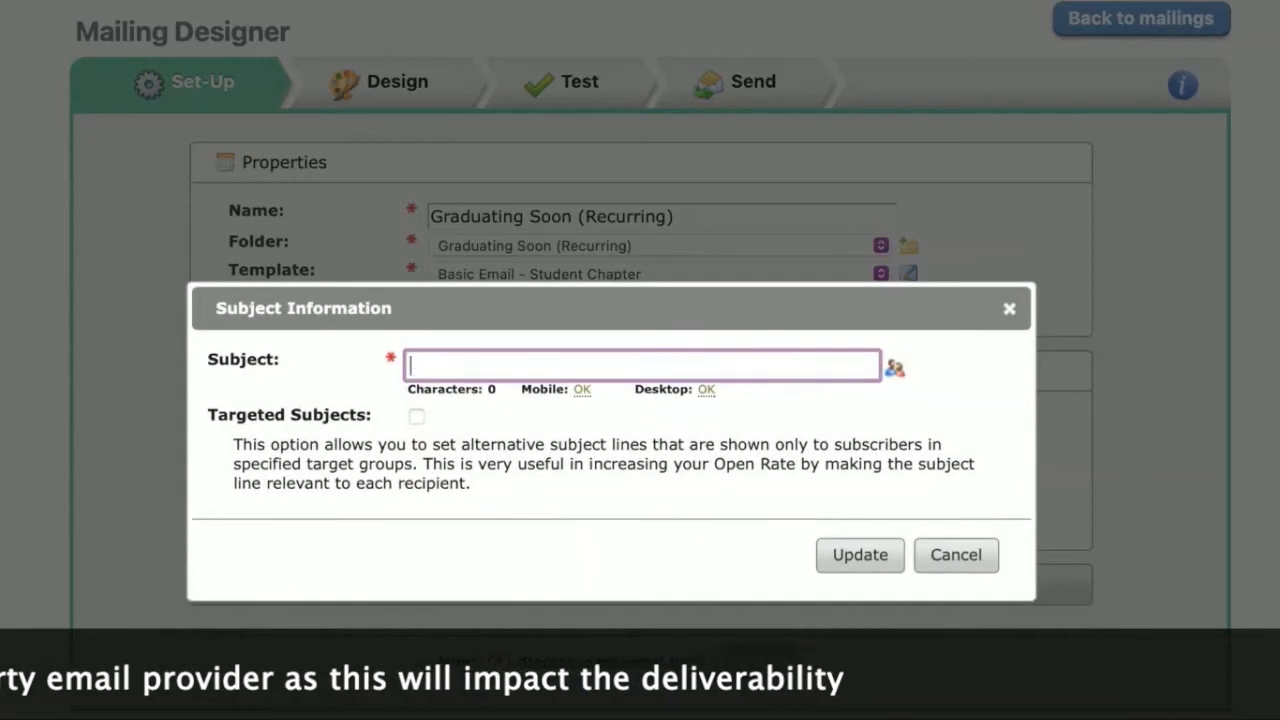
pyautogui.write('Welcome to our Cha')
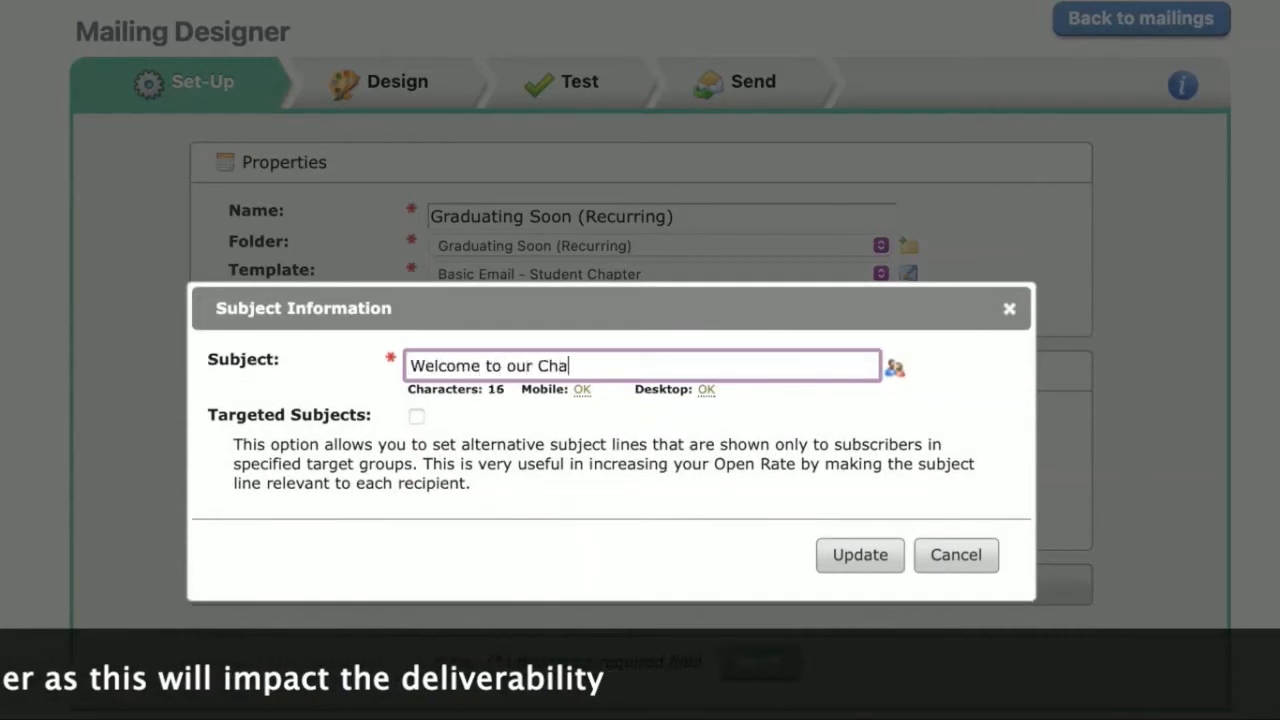
pyautogui.write('pter " L')
pyautogui.press('BackSpace')
pyautogui.press('BackSpace')
pyautogui.press('BackSpace')
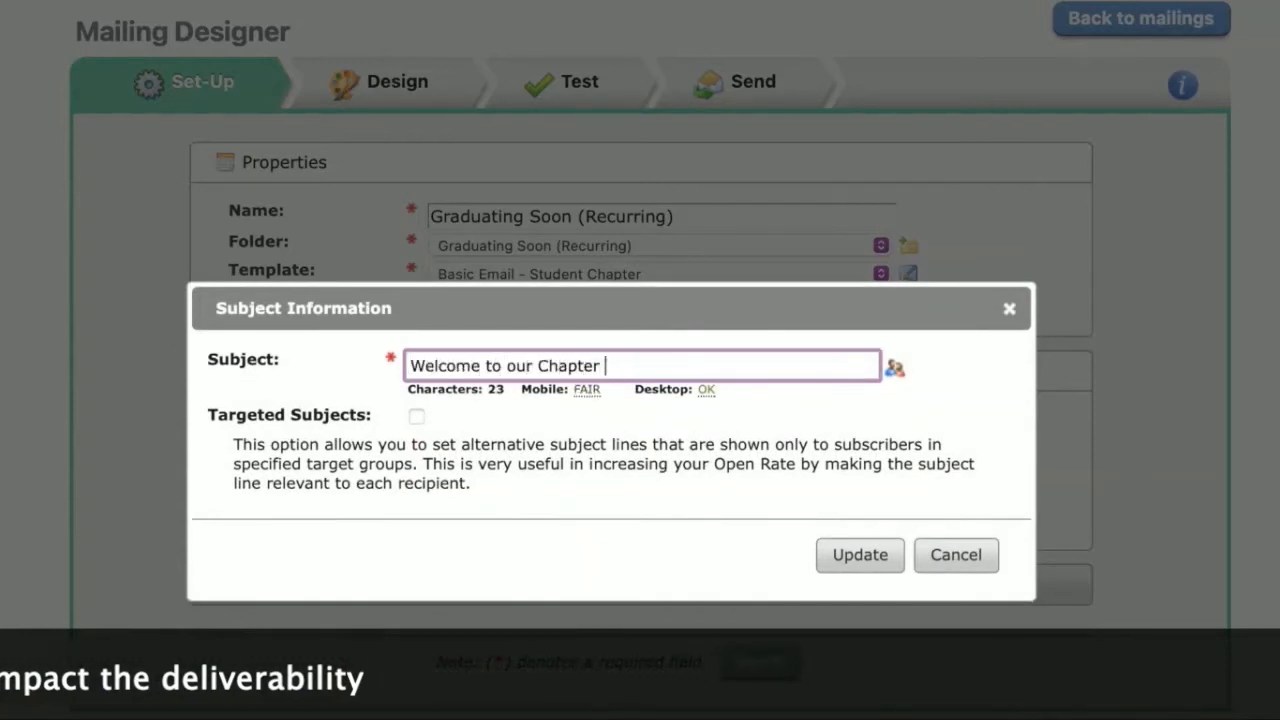
pyautogui.write('| Learn m')
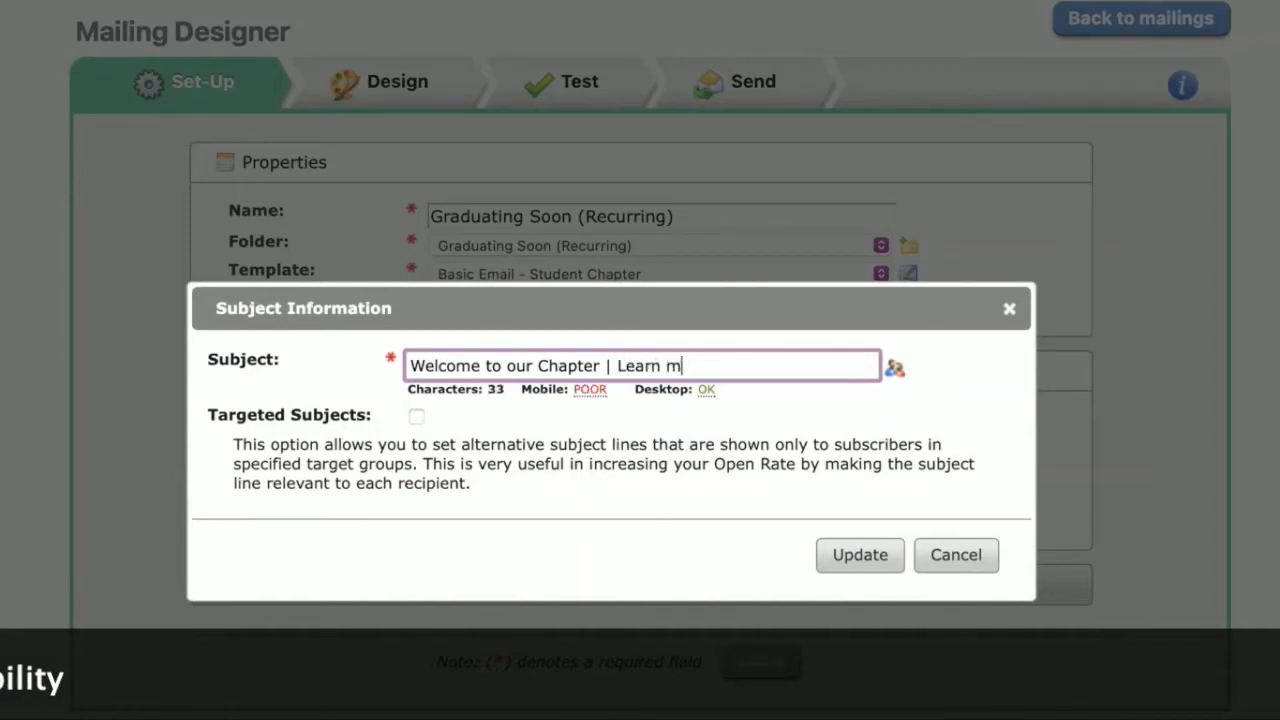
pyautogui.press('BackSpace')
pyautogui.write('More abou')
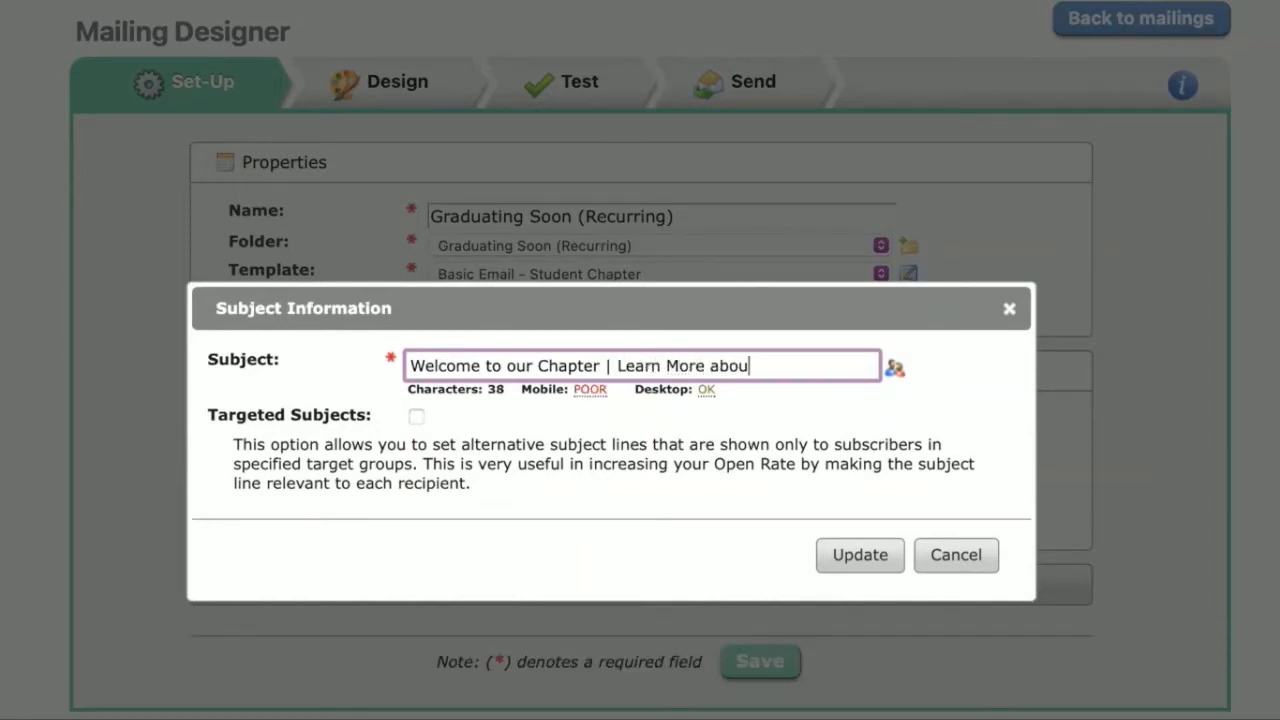
pyautogui.write('t our Programming')
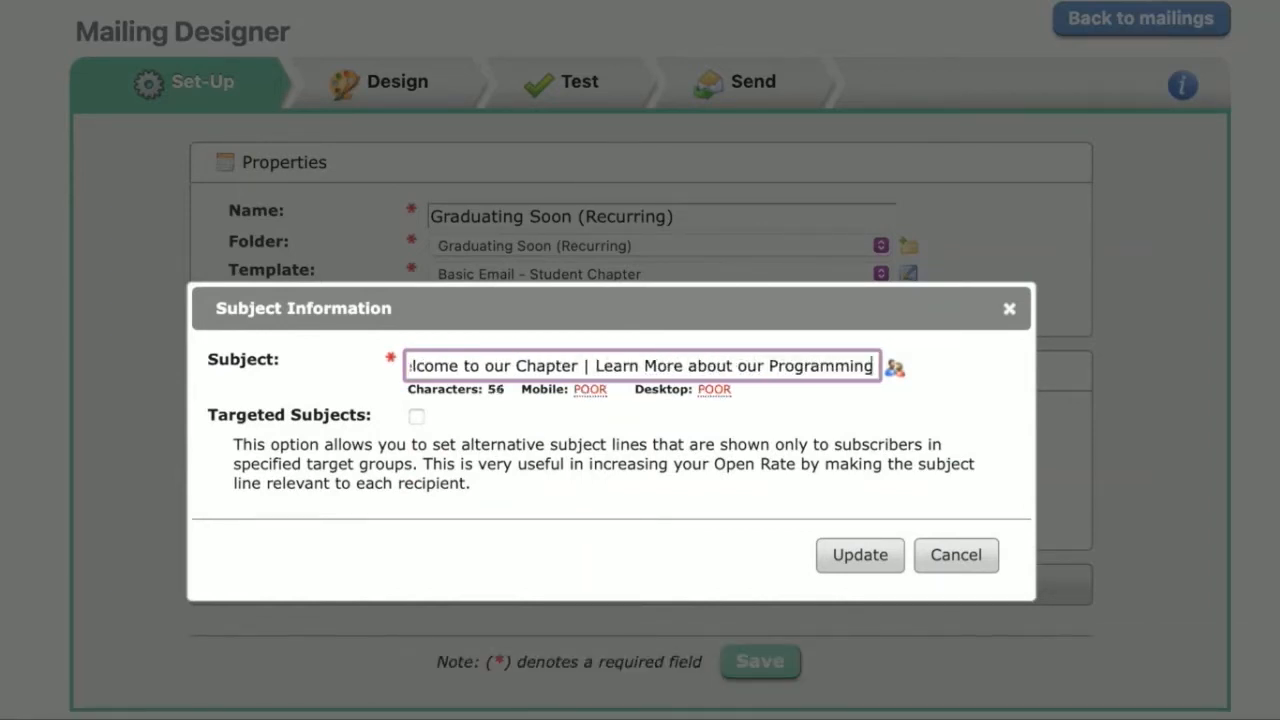
pyautogui.click(860, 555)
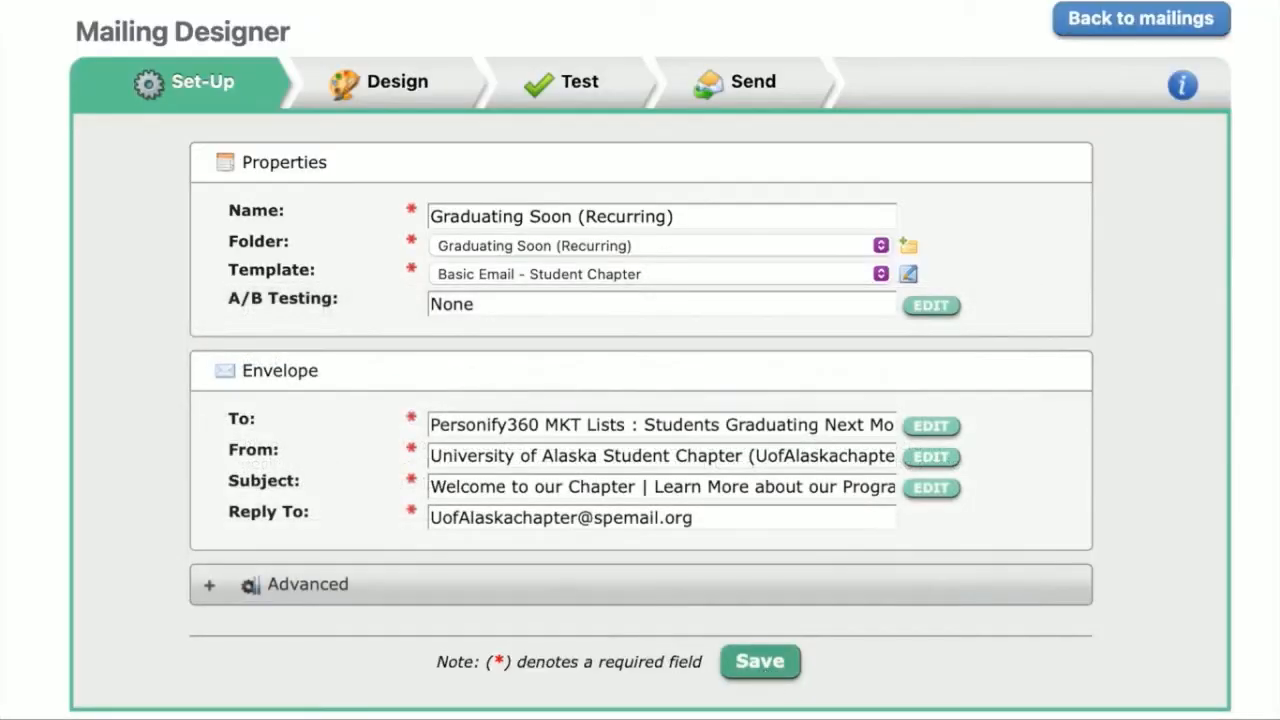
pyautogui.click(760, 661)
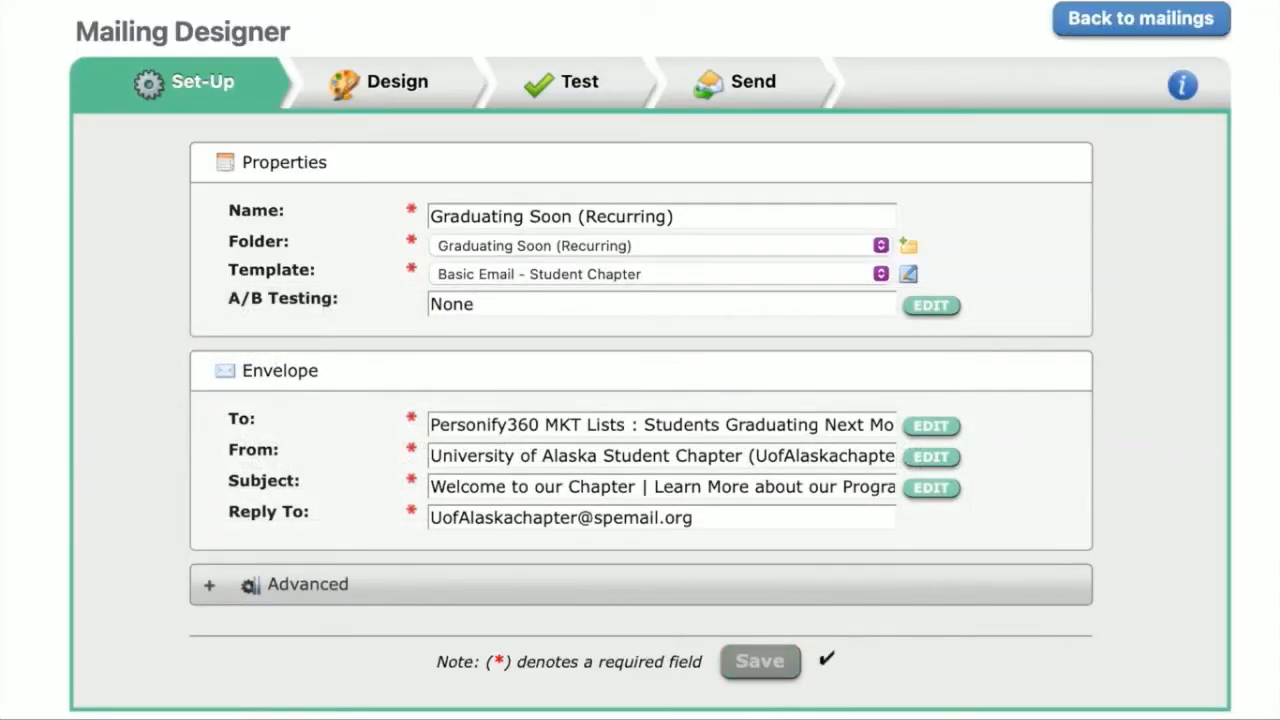
# Step: Open the mailing's design and create a new story in the INFORMZ CONTENT HERE location
pyautogui.click(398, 88)
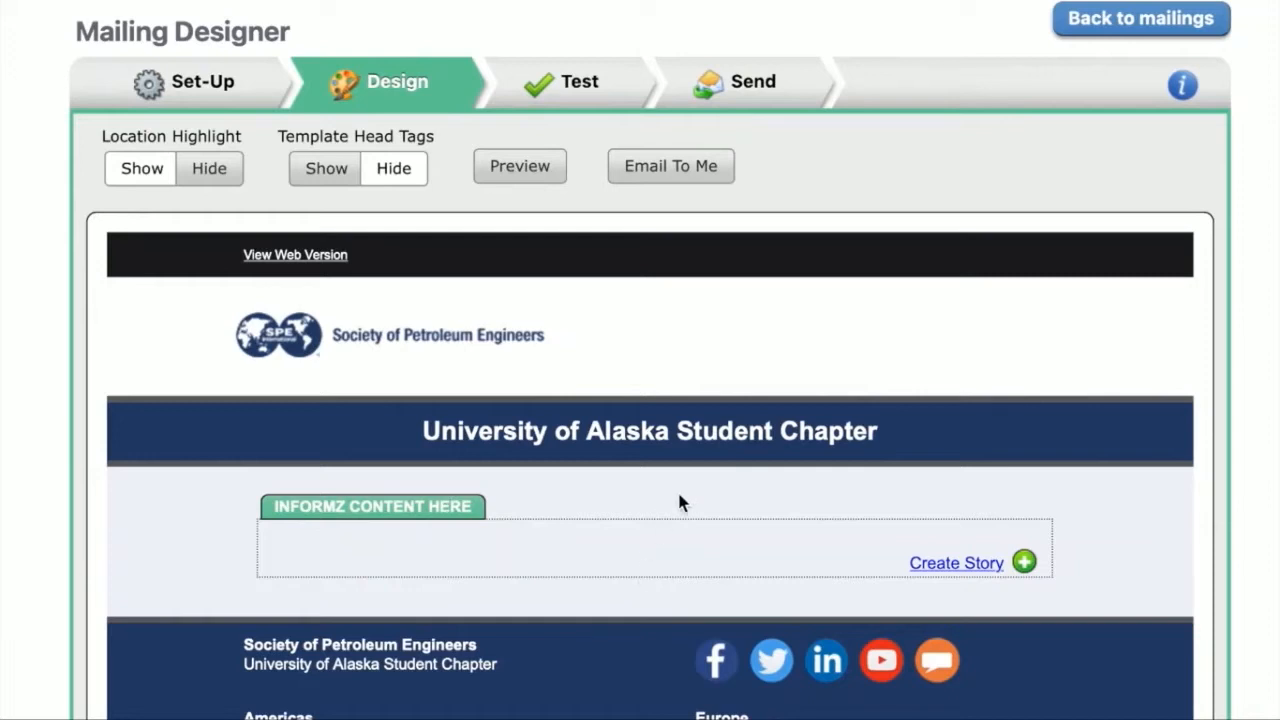
pyautogui.scroll(-2, 772, 533)
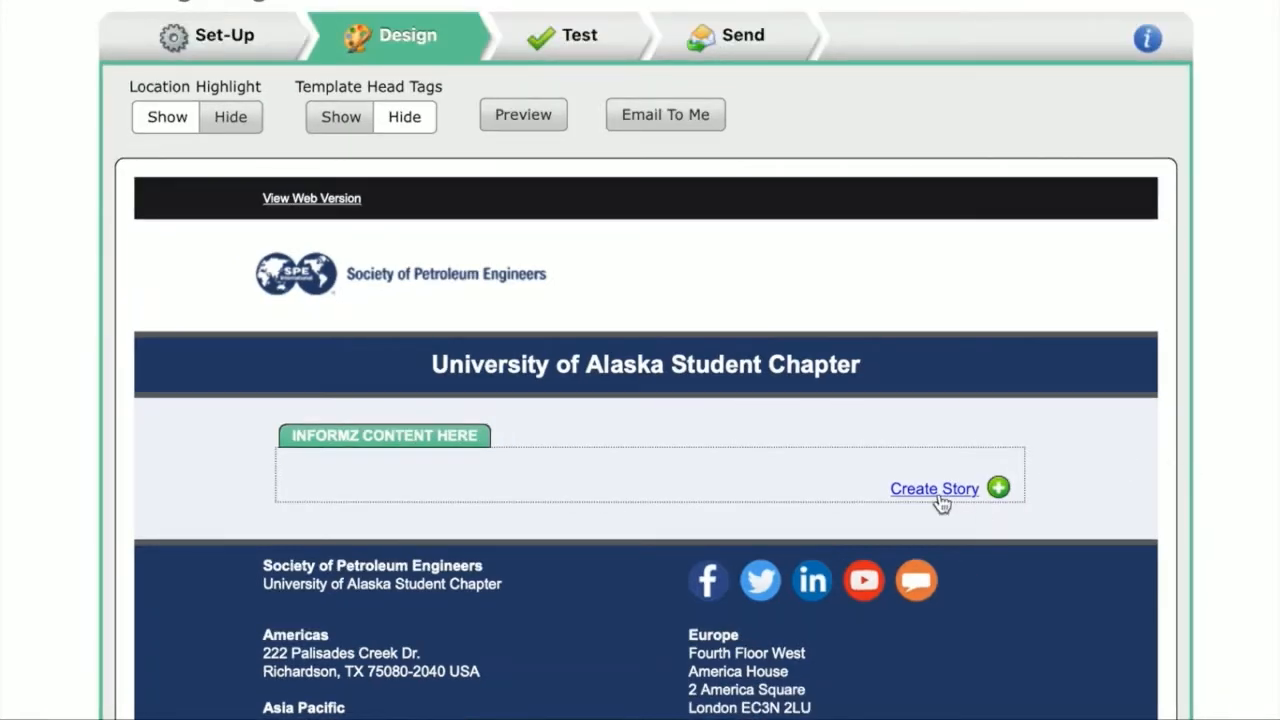
pyautogui.click(998, 488)
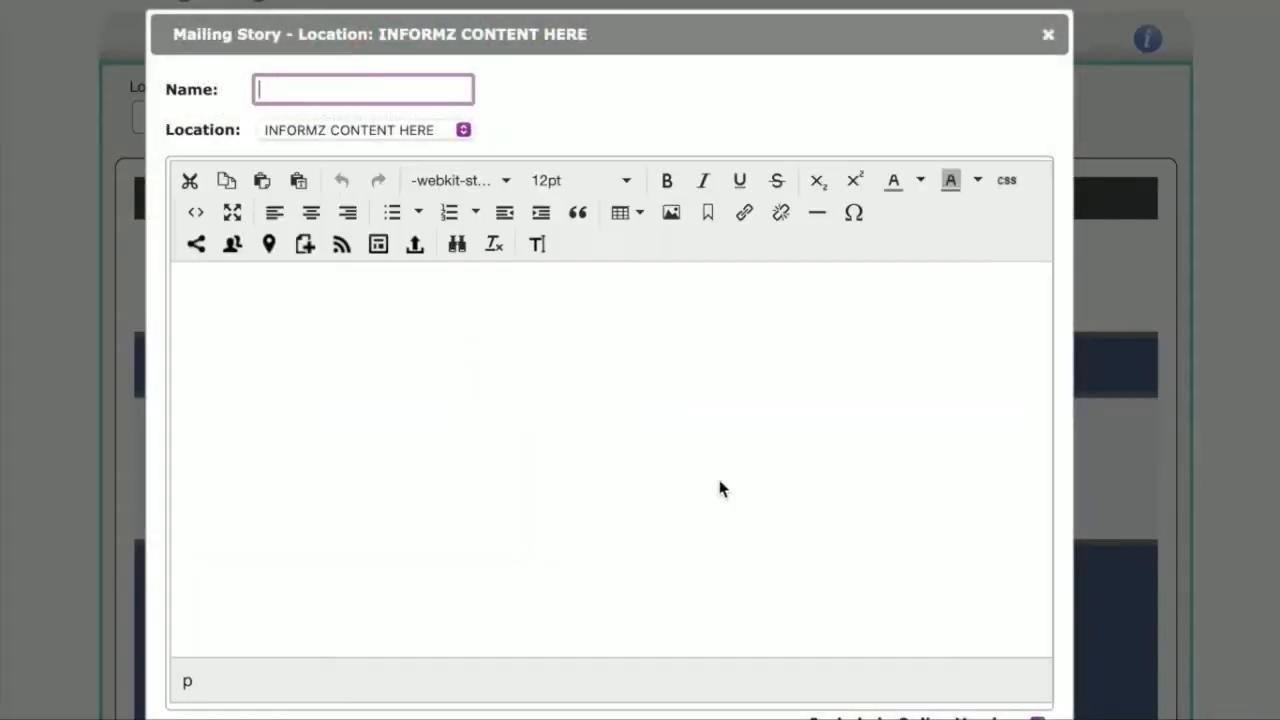
pyautogui.click(241, 323)
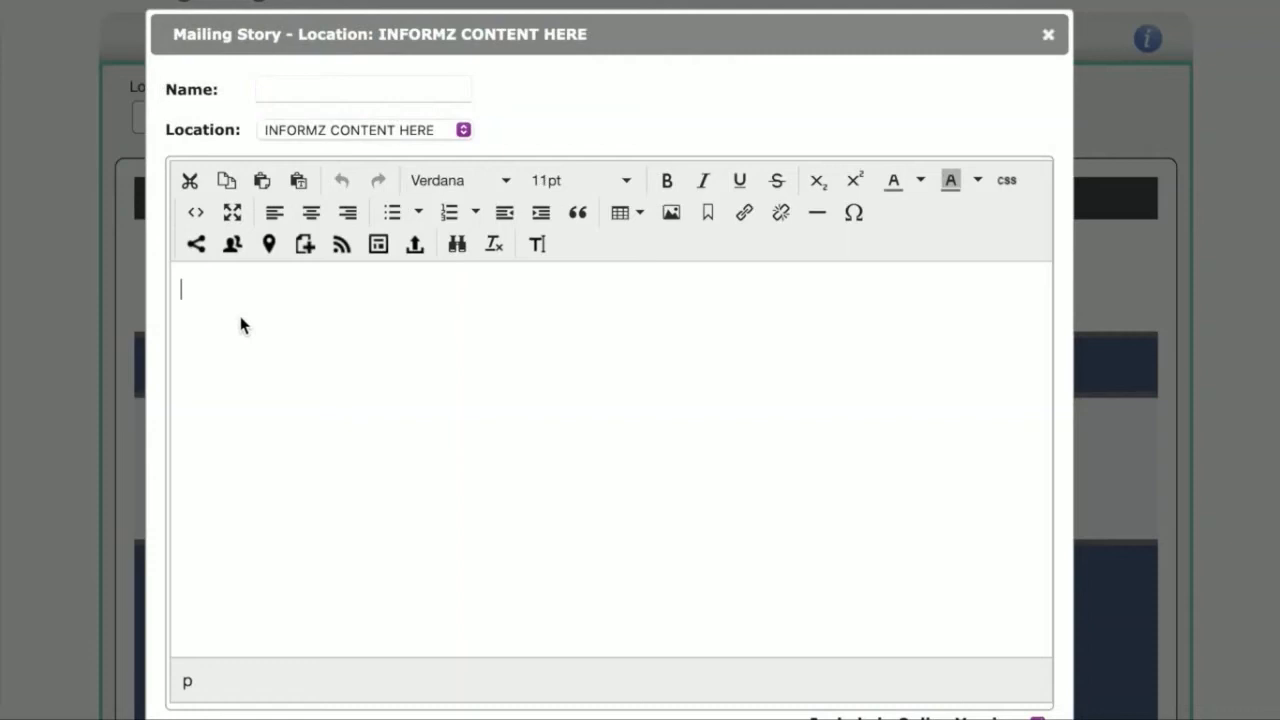
# Step: Insert the First Name personalization code of the type Informz for Personify360 into the story
pyautogui.click(232, 250)
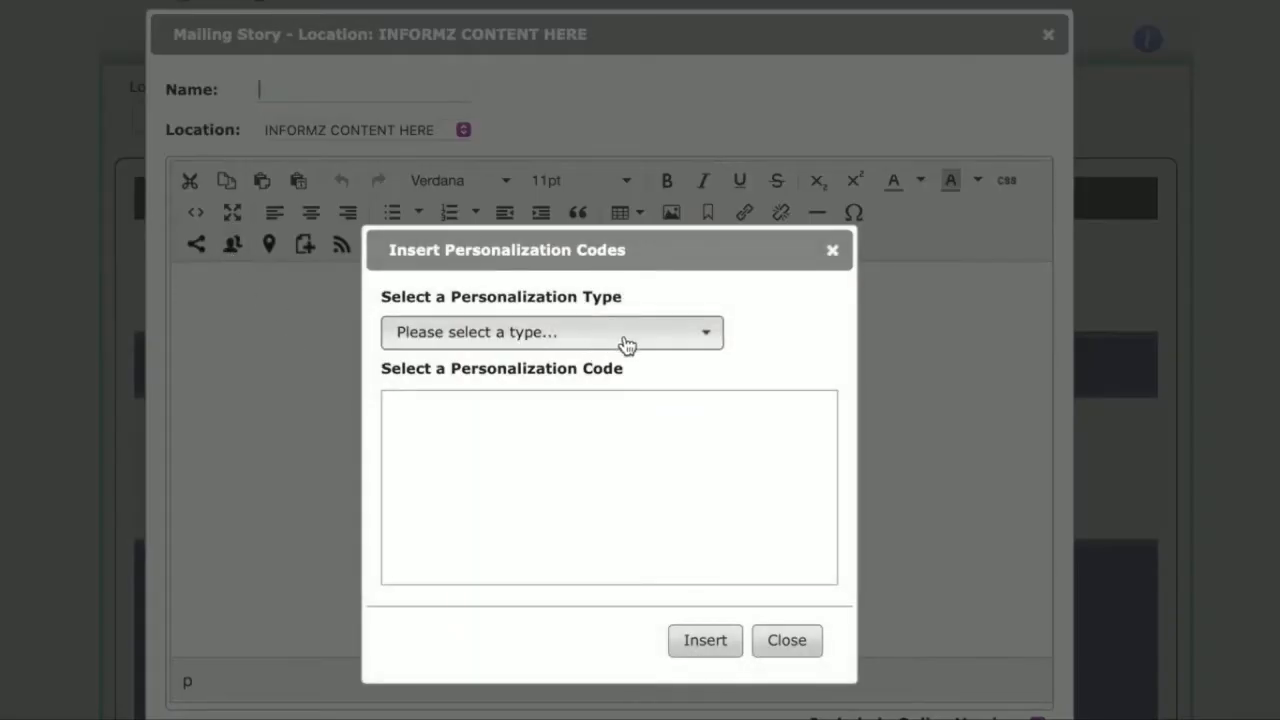
pyautogui.click(625, 340)
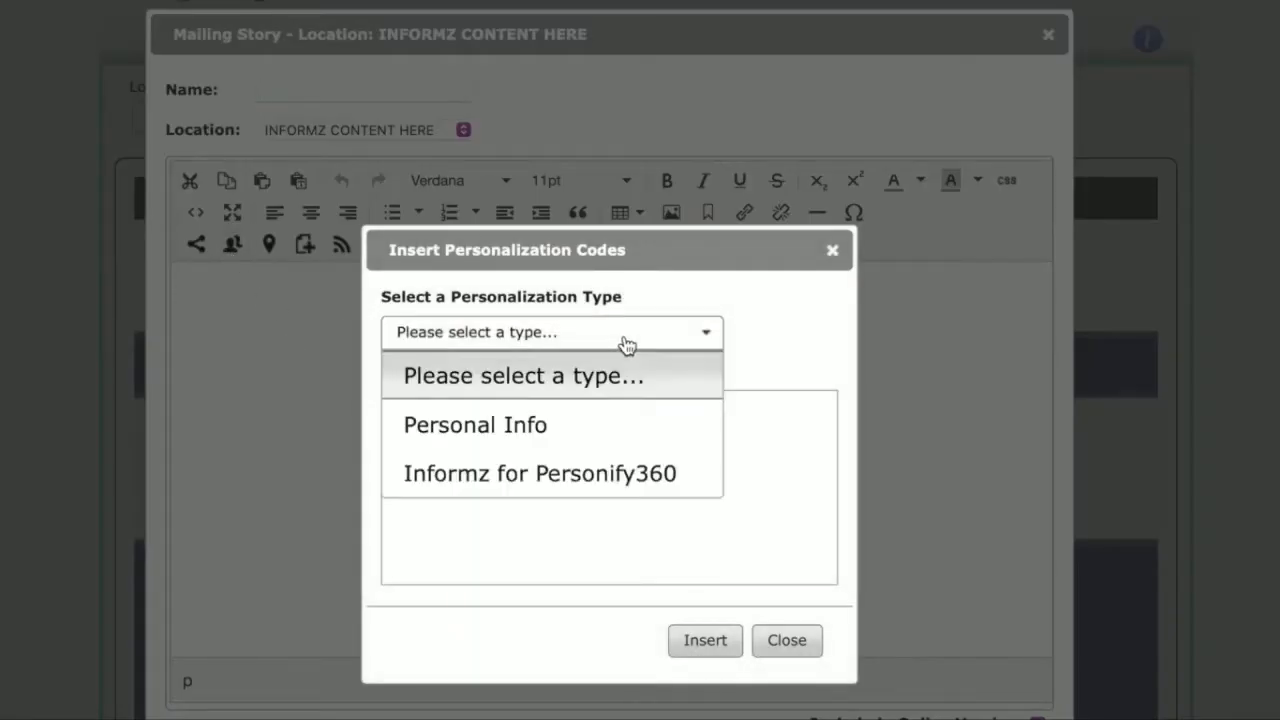
pyautogui.click(635, 476)
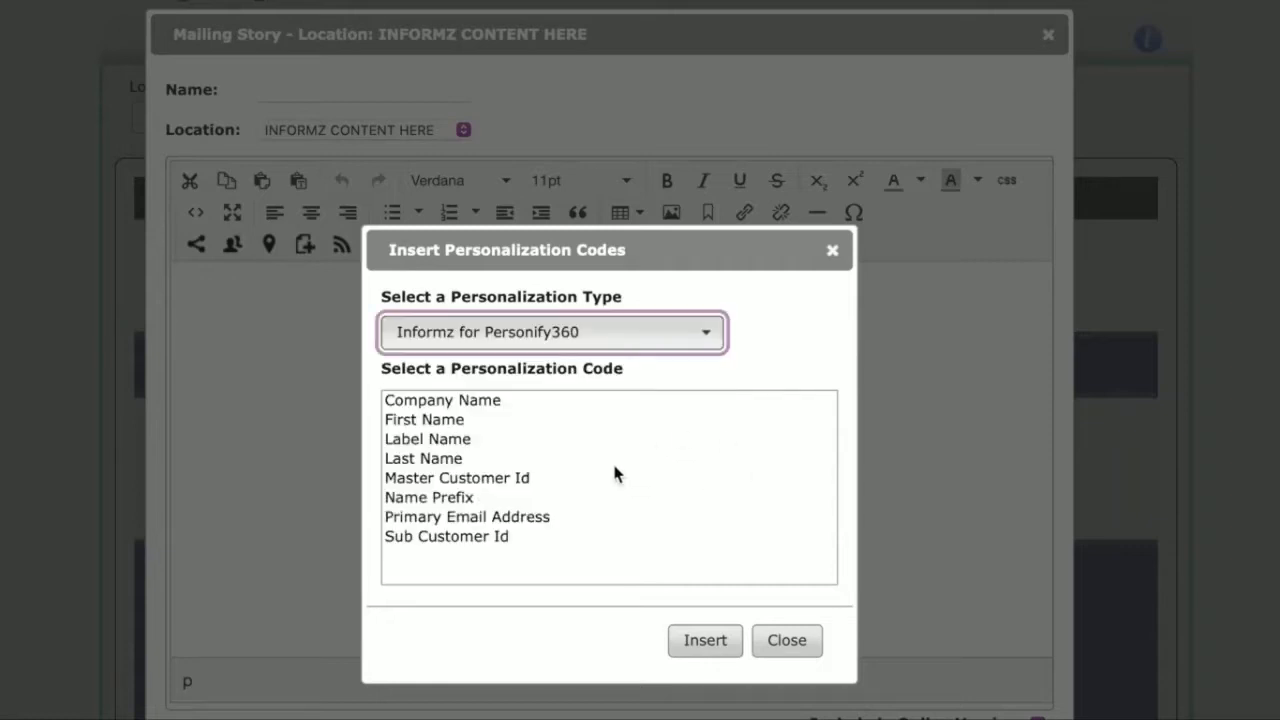
pyautogui.click(470, 422)
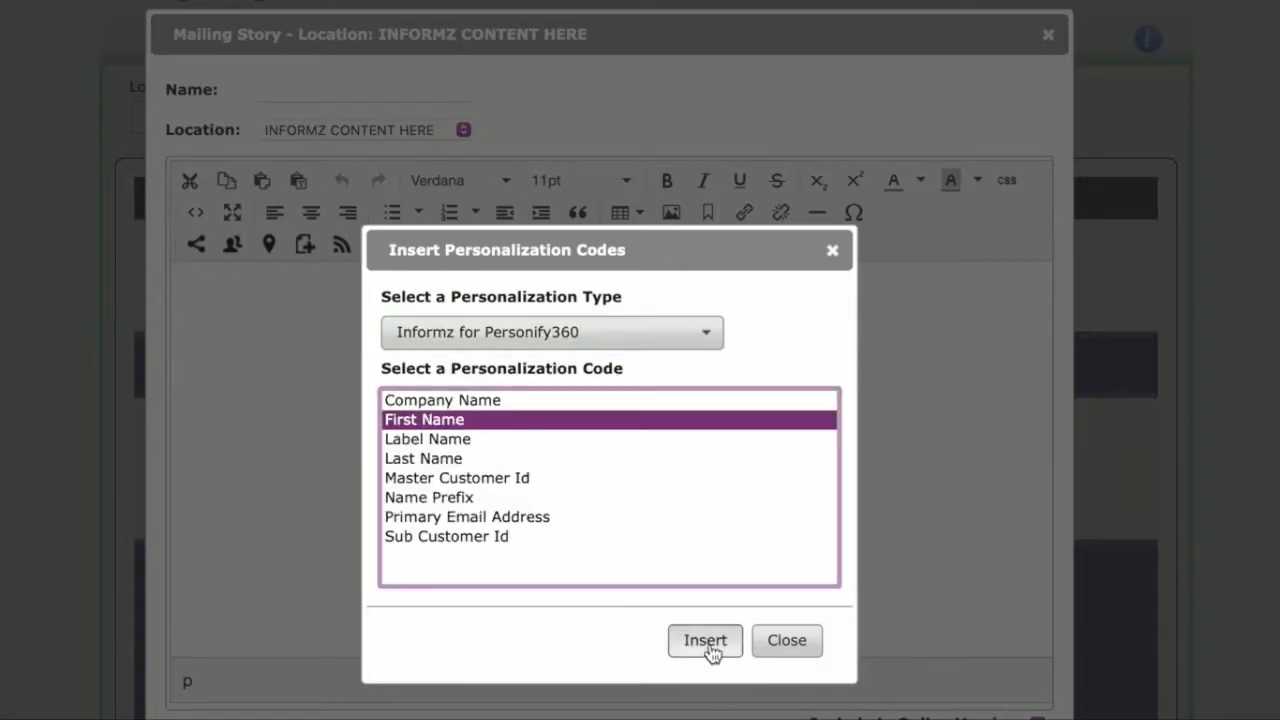
pyautogui.click(468, 459)
pyautogui.click(466, 421)
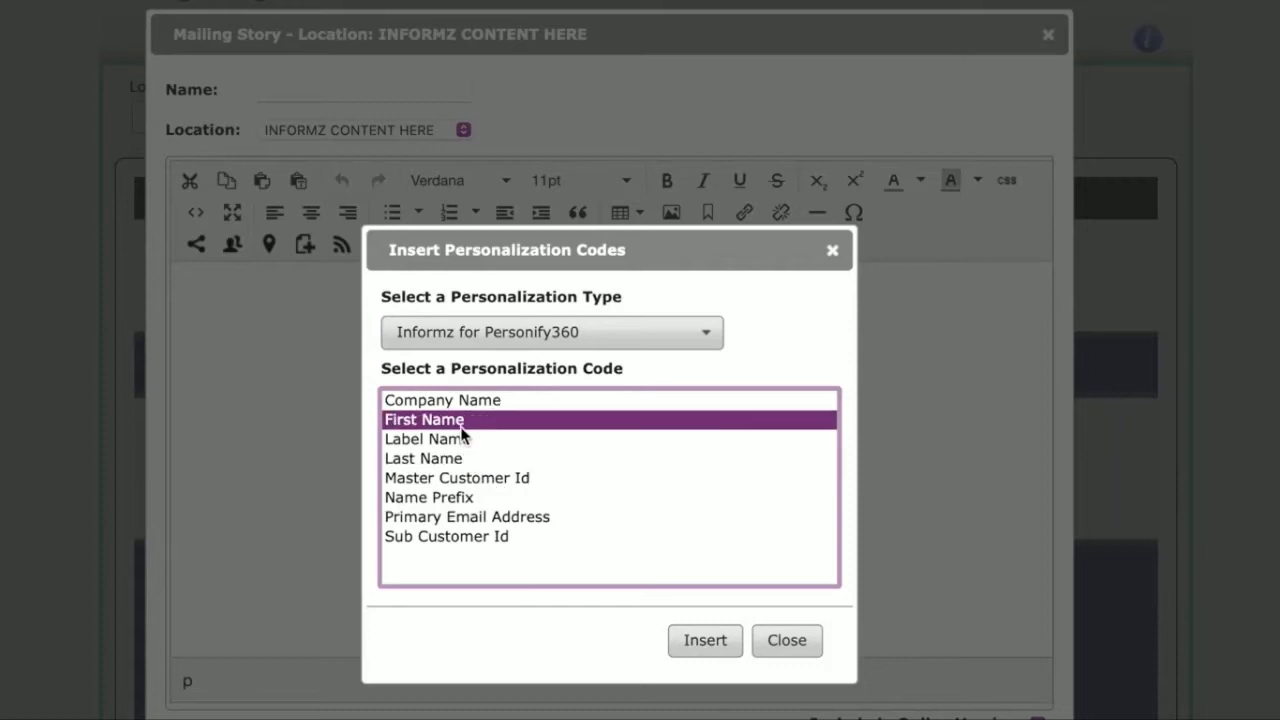
pyautogui.click(705, 640)
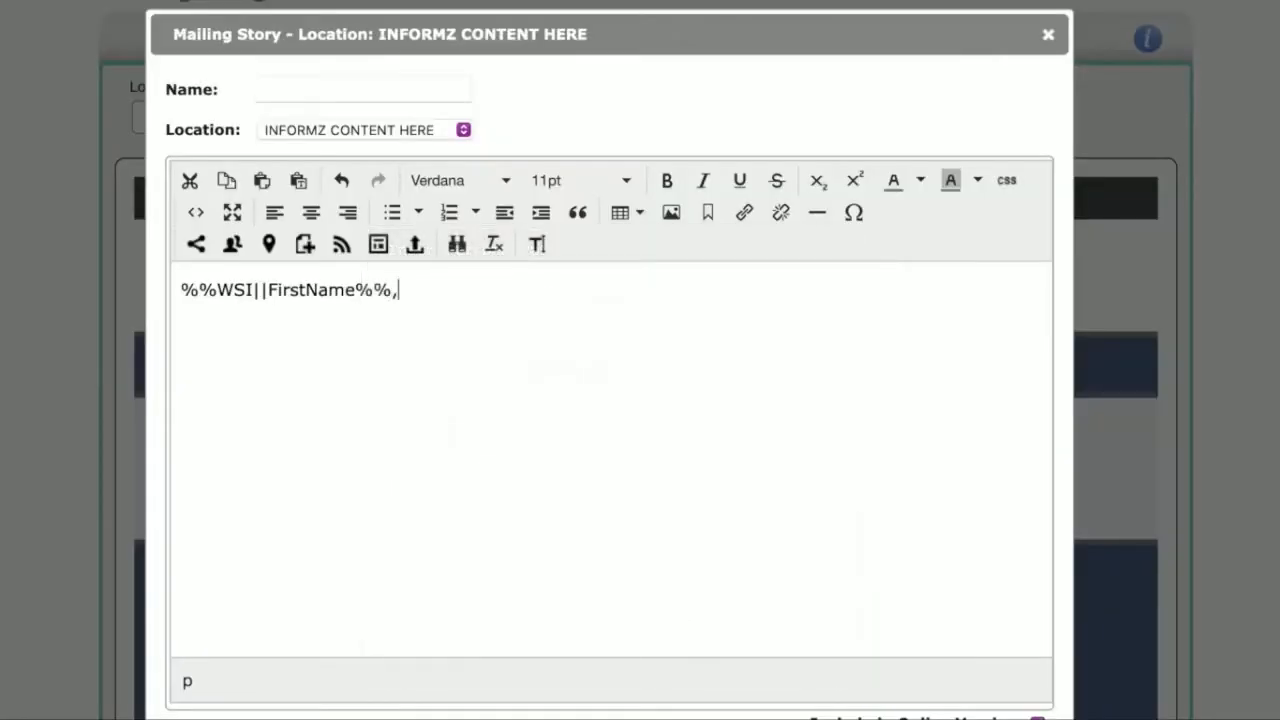
# Step: Add a comma after the first-name code, paste the graduation congratulations message below it, and remove the stray extra comma
pyautogui.write(',')
pyautogui.press('Return')
pyautogui.hotkey('ctrl', 'v')
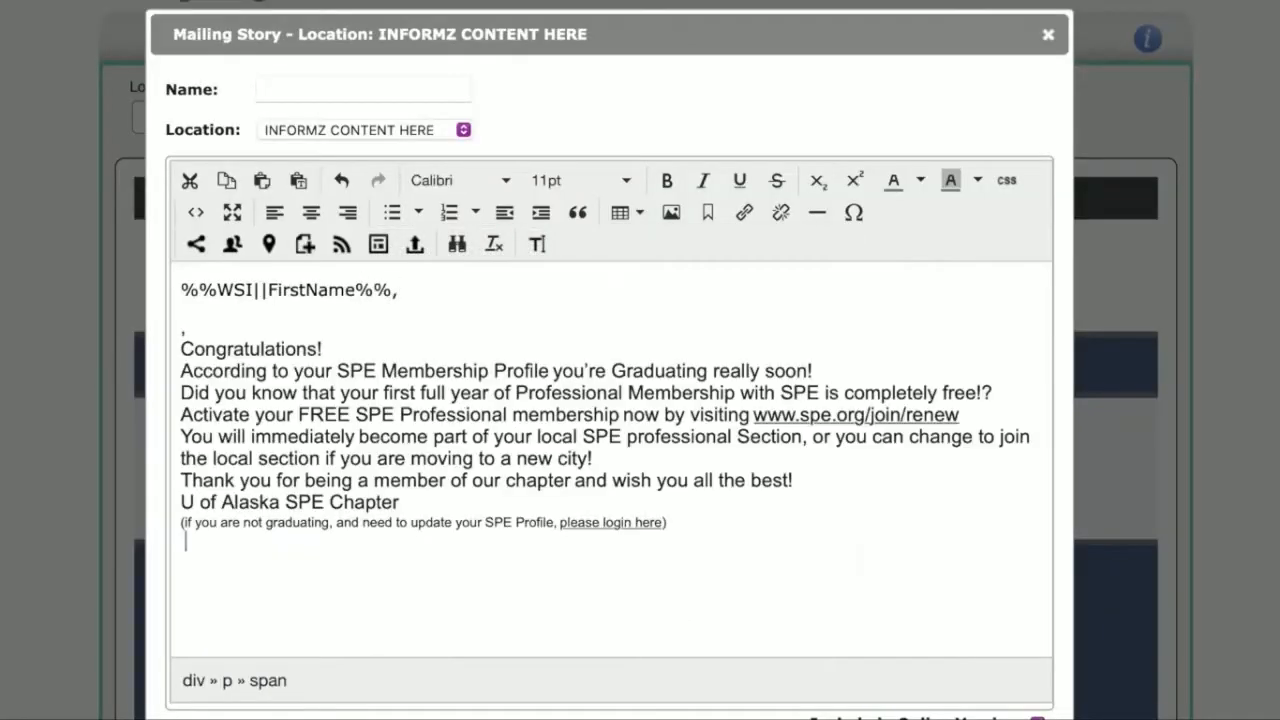
pyautogui.click(182, 334)
pyautogui.press('BackSpace')
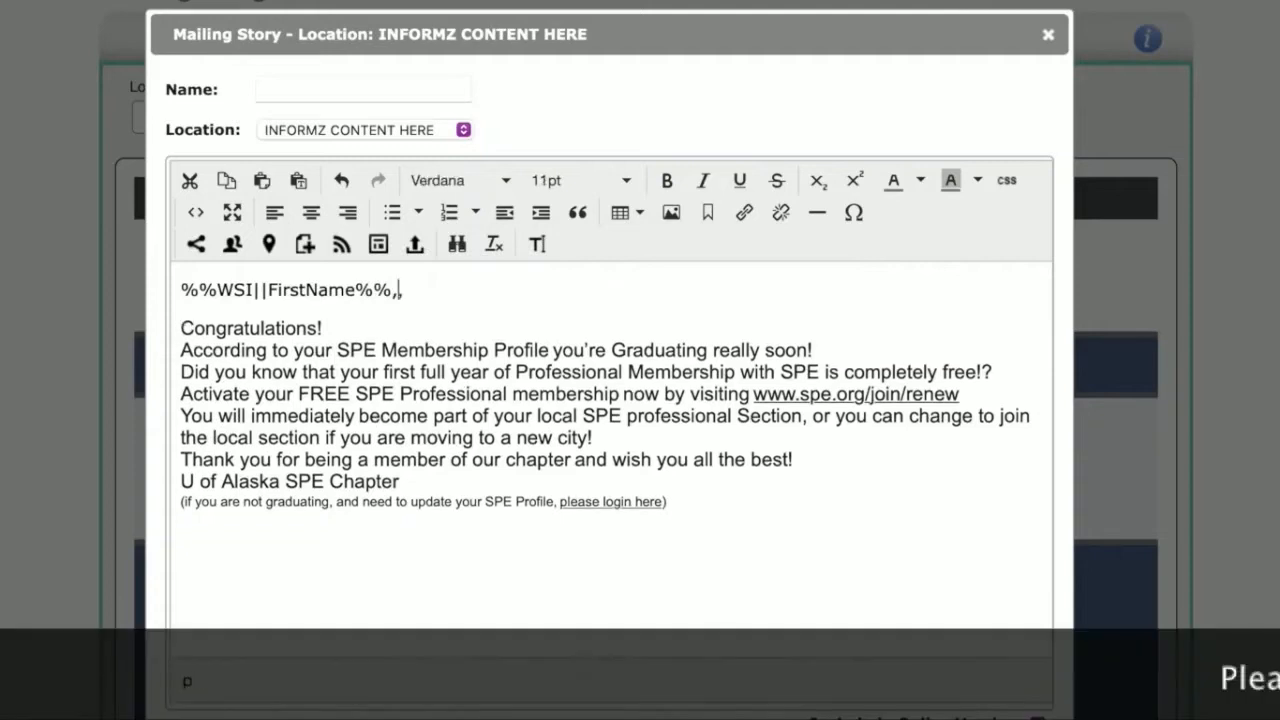
# Step: Separate the paragraphs of the pasted message with blank lines, from "Congratulations!" down to the closing note about updating the SPE Profile
pyautogui.press('Return')
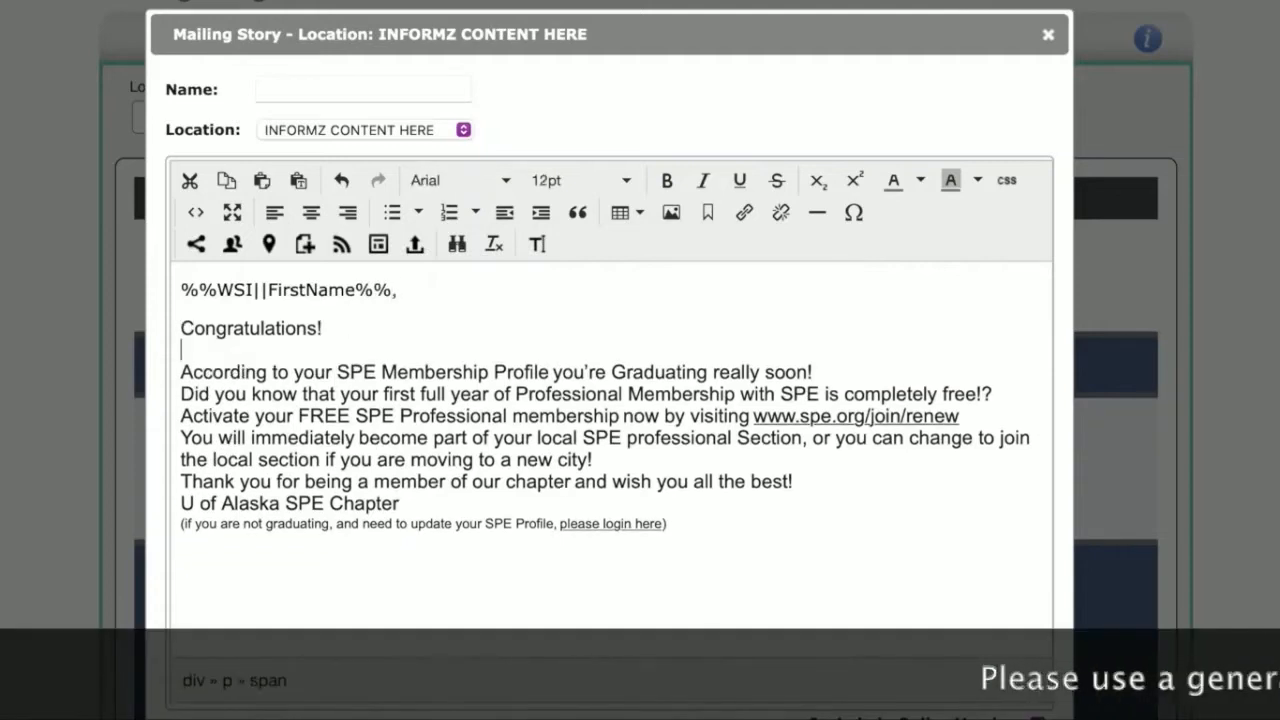
pyautogui.click(821, 372)
pyautogui.press('Return')
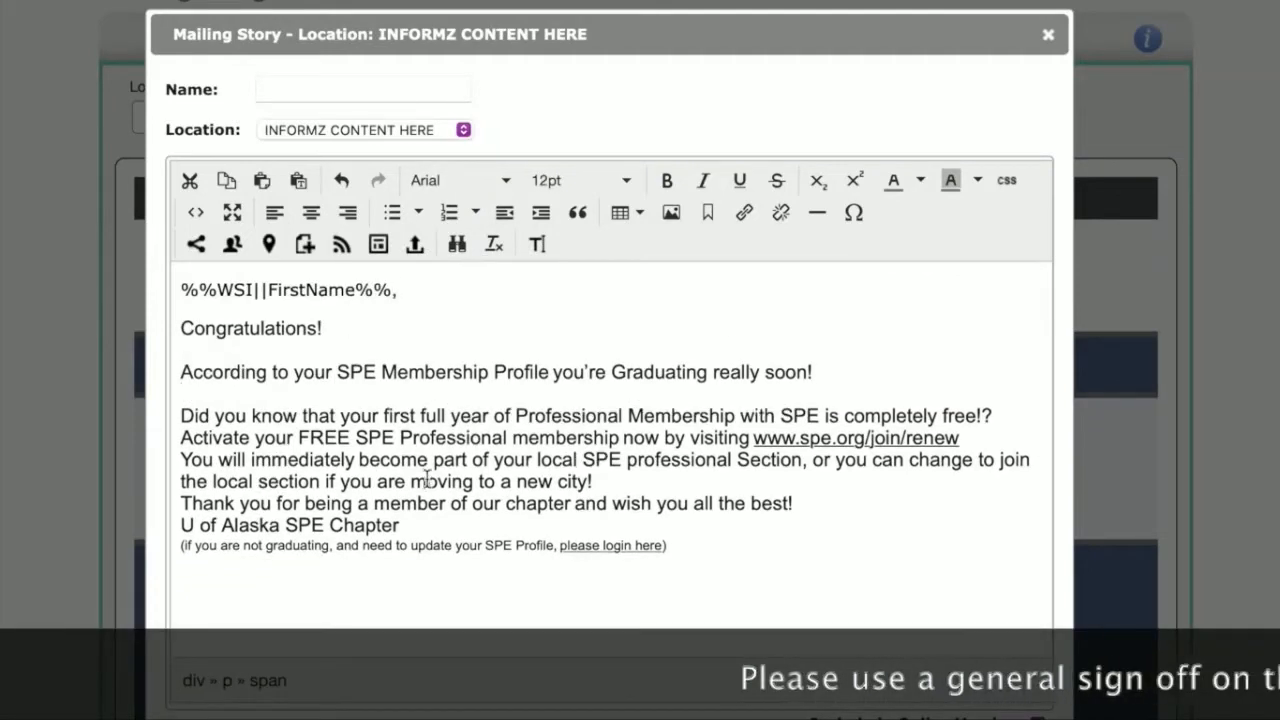
pyautogui.press('Return')
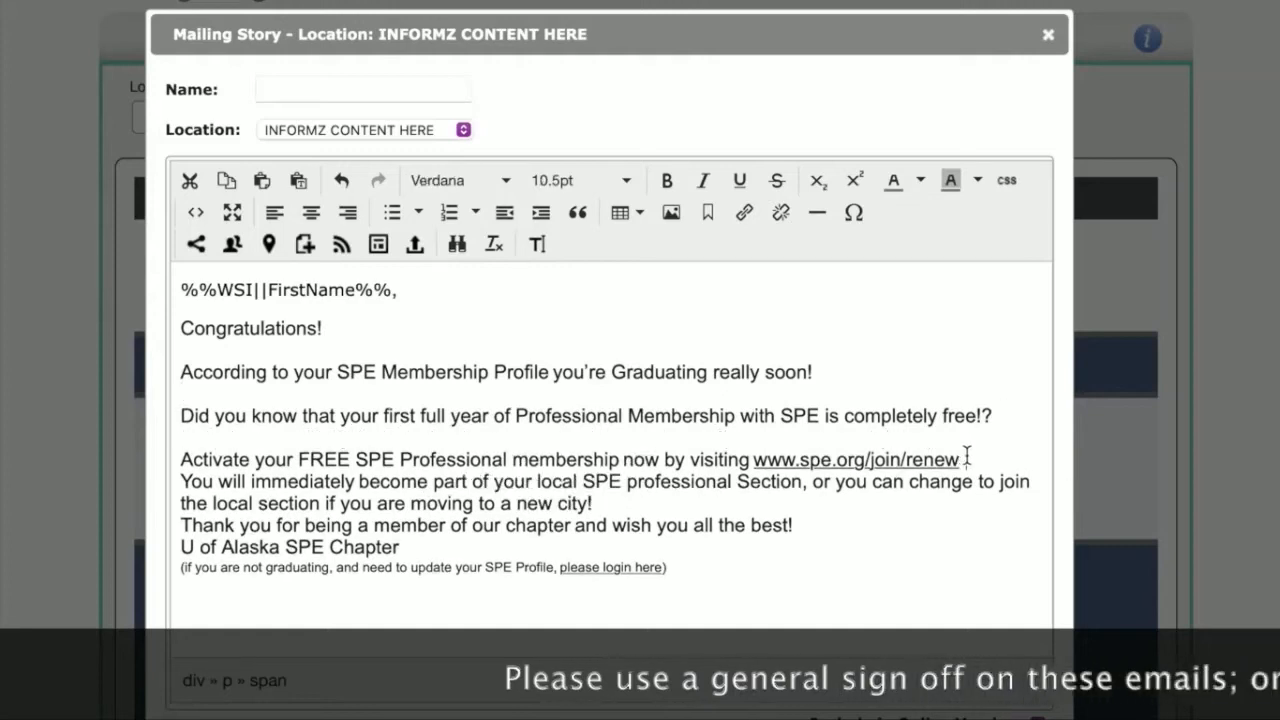
pyautogui.click(962, 459)
pyautogui.press('Return')
pyautogui.press('Return')
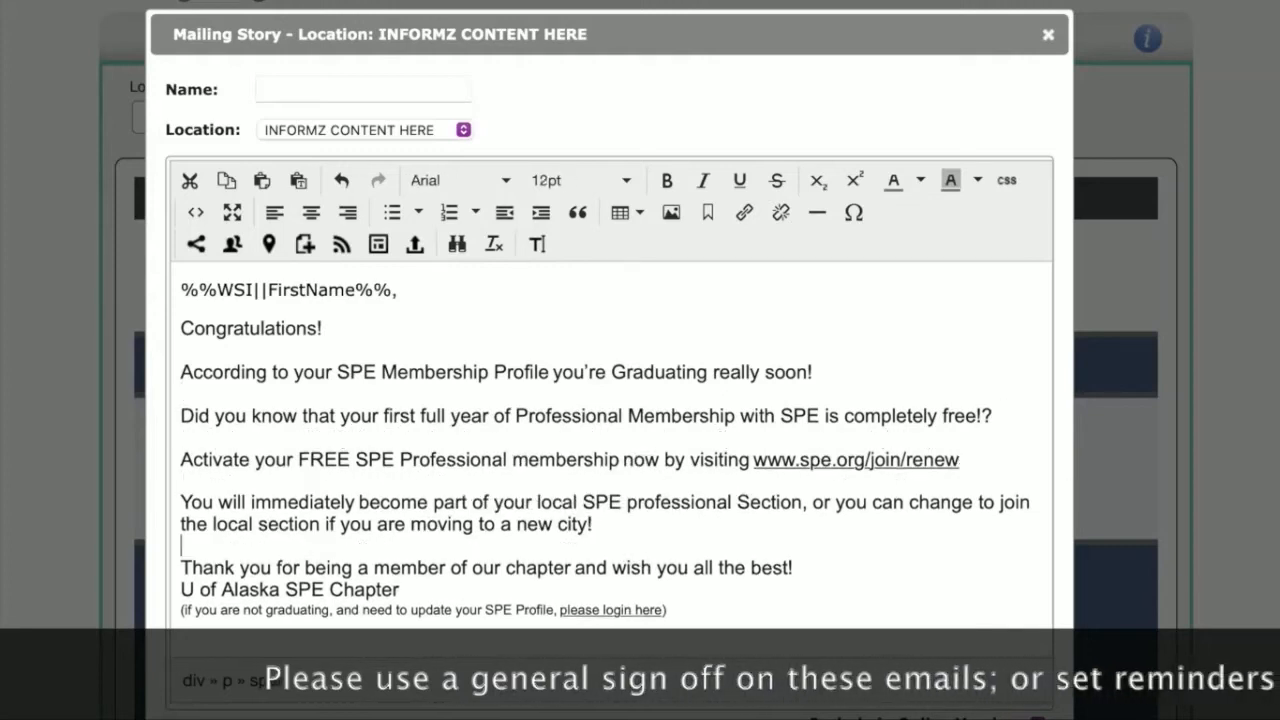
pyautogui.moveTo(601, 620); pyautogui.dragTo(168, 612)
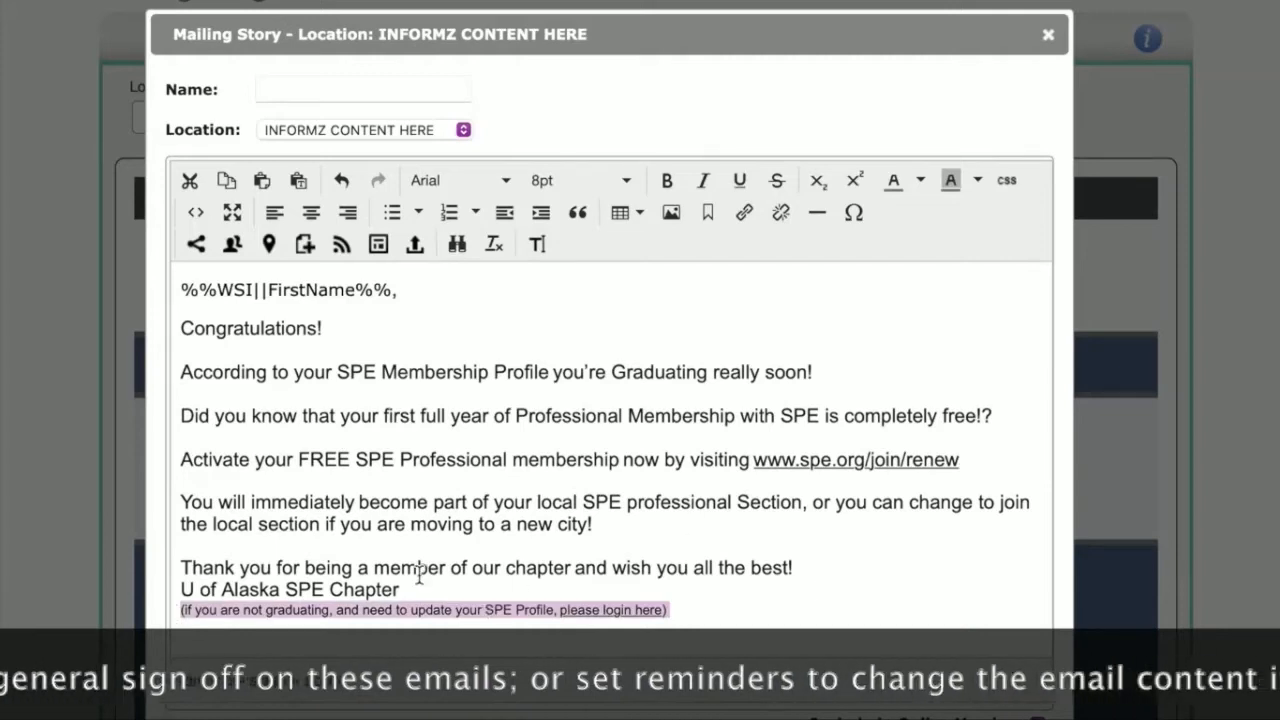
pyautogui.press('Return')
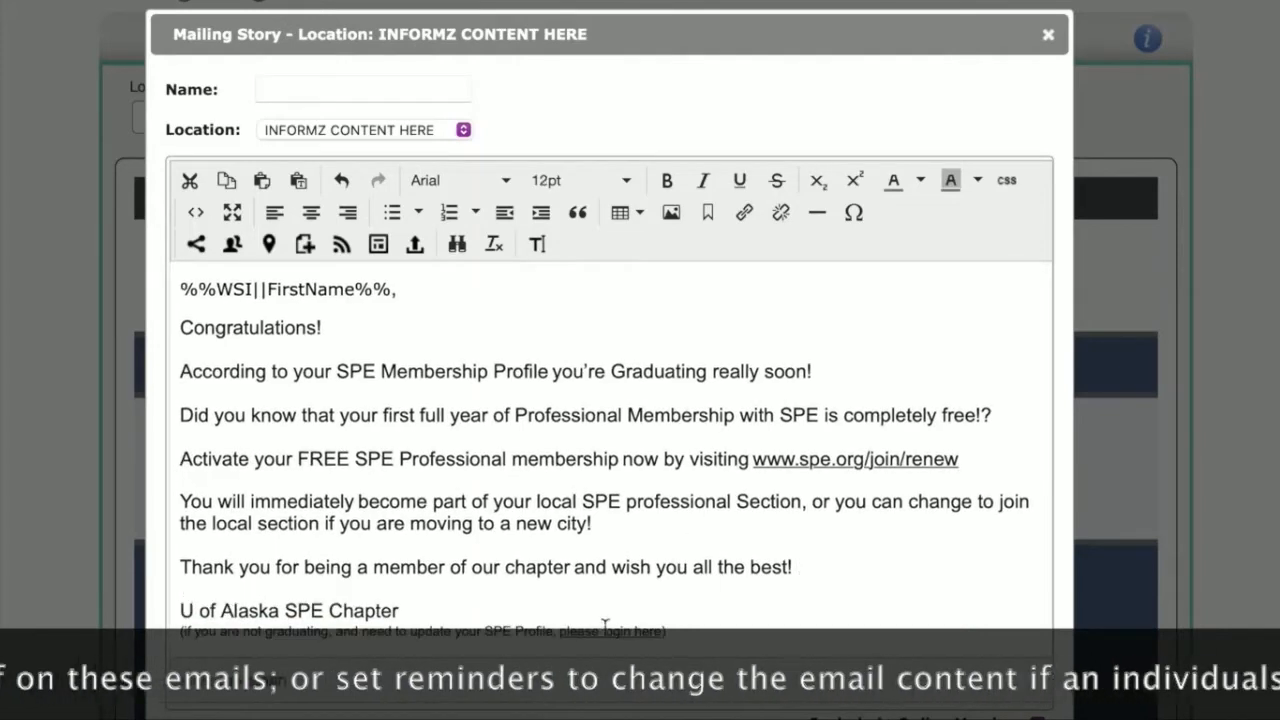
pyautogui.scroll(-1, 517, 471)
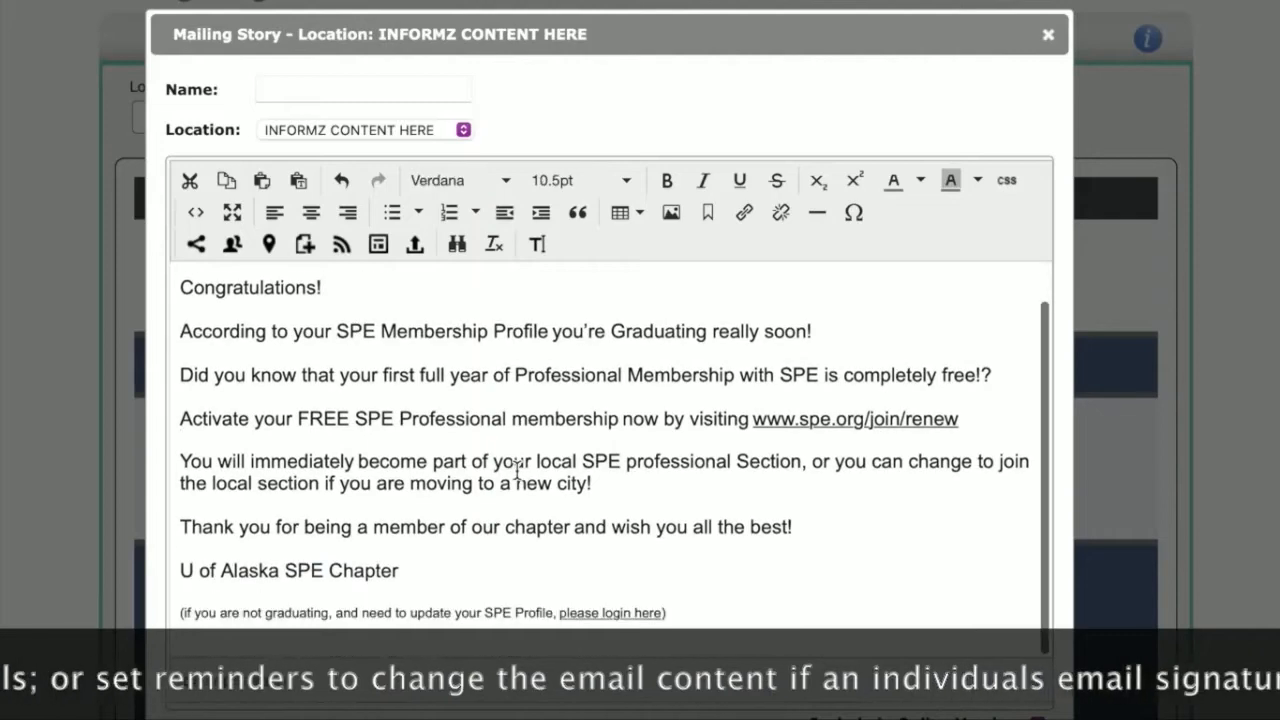
# Step: Format the whole story text in Arial at 12pt and save the story
pyautogui.moveTo(706, 628); pyautogui.dragTo(60, 198)
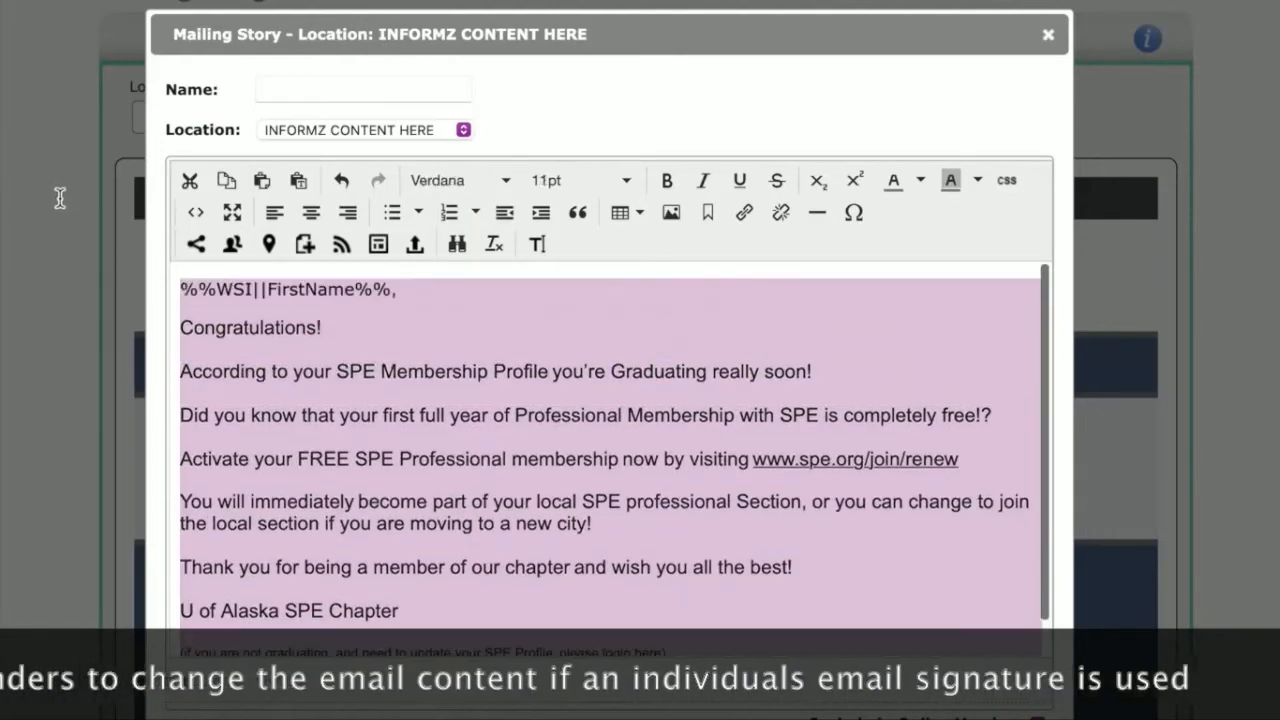
pyautogui.click(450, 180)
pyautogui.click(455, 215)
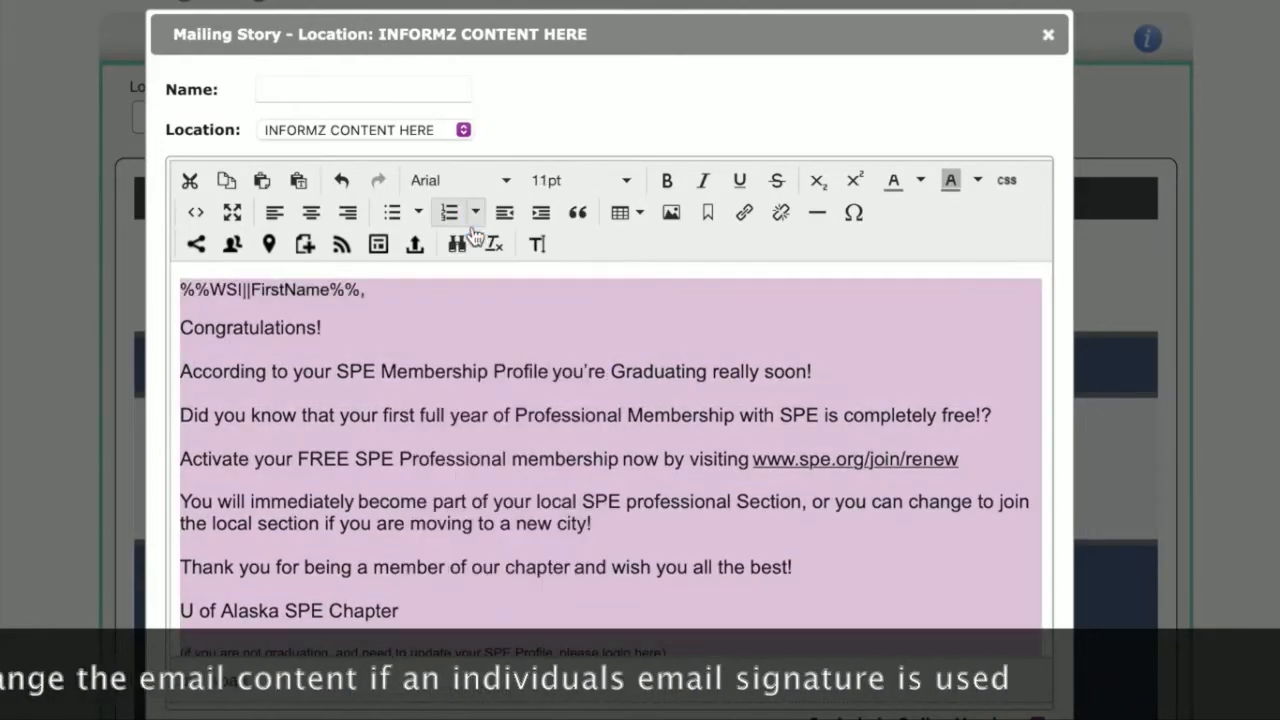
pyautogui.click(605, 195)
pyautogui.click(523, 294)
pyautogui.click(548, 340)
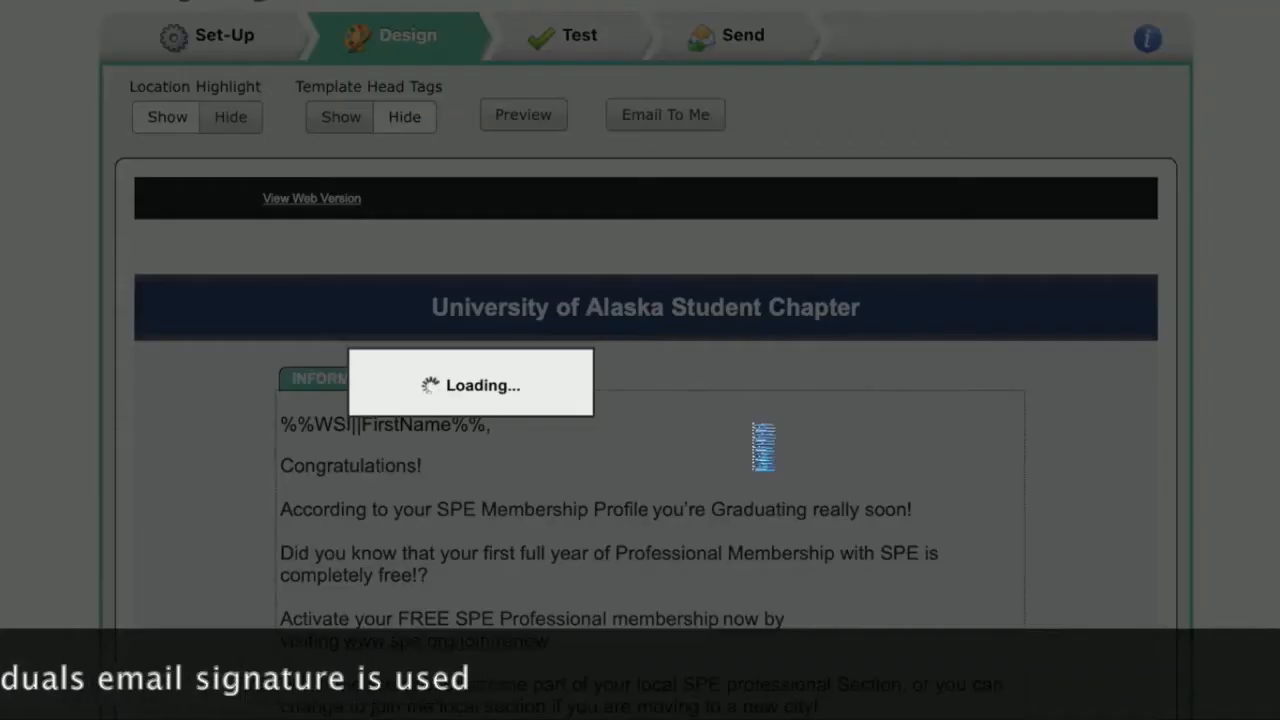
# Step: Reopen the congratulations story, check its body and closing profile-update note, and save it
pyautogui.scroll(-2, 679, 556)
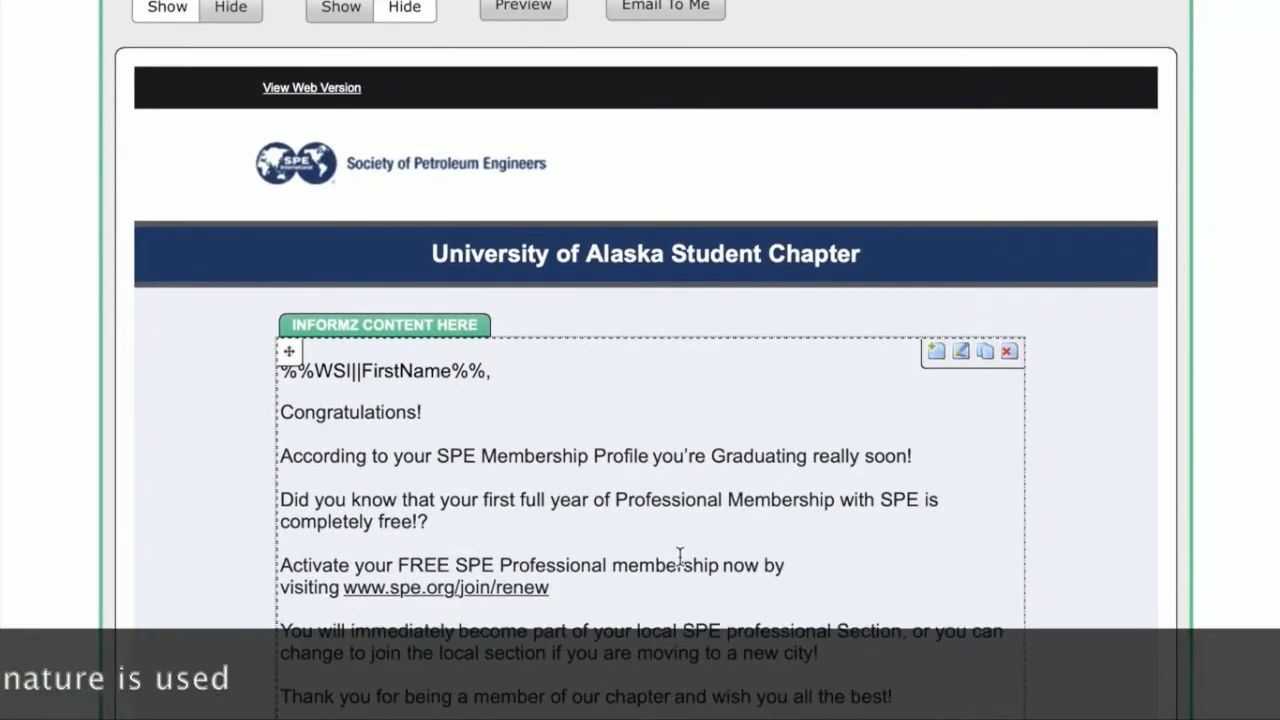
pyautogui.scroll(-1, 948, 506)
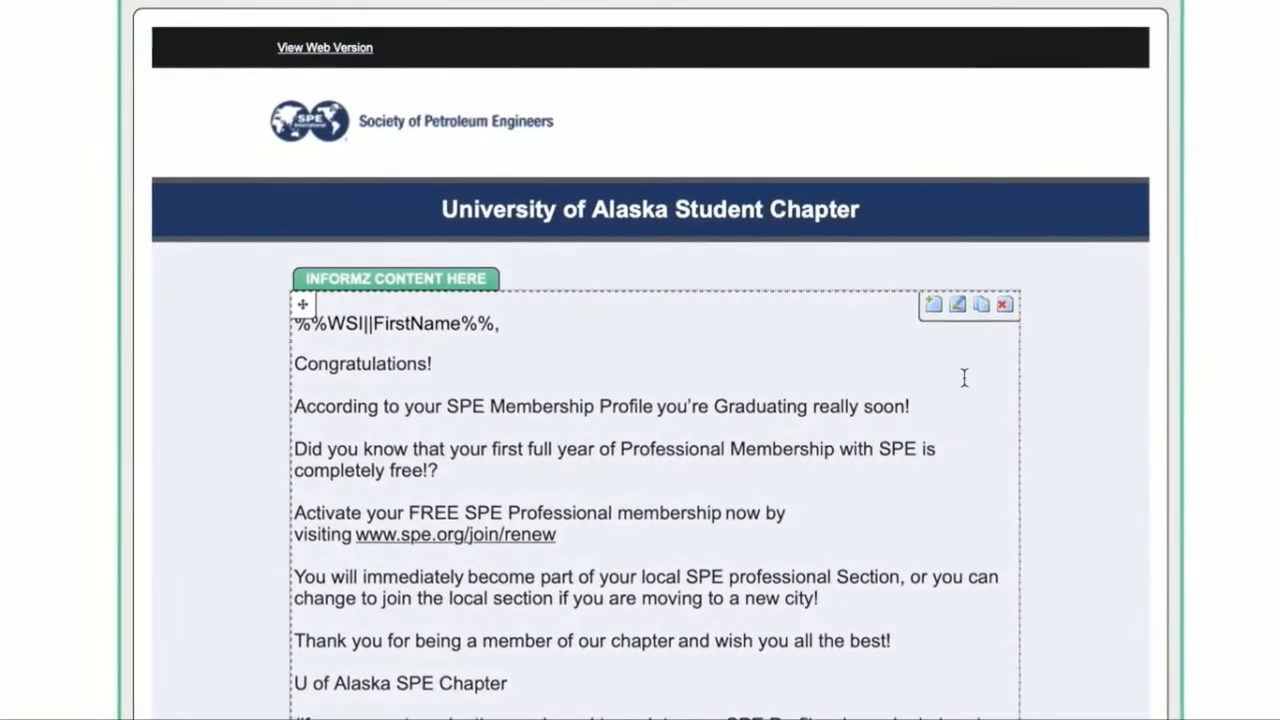
pyautogui.click(960, 312)
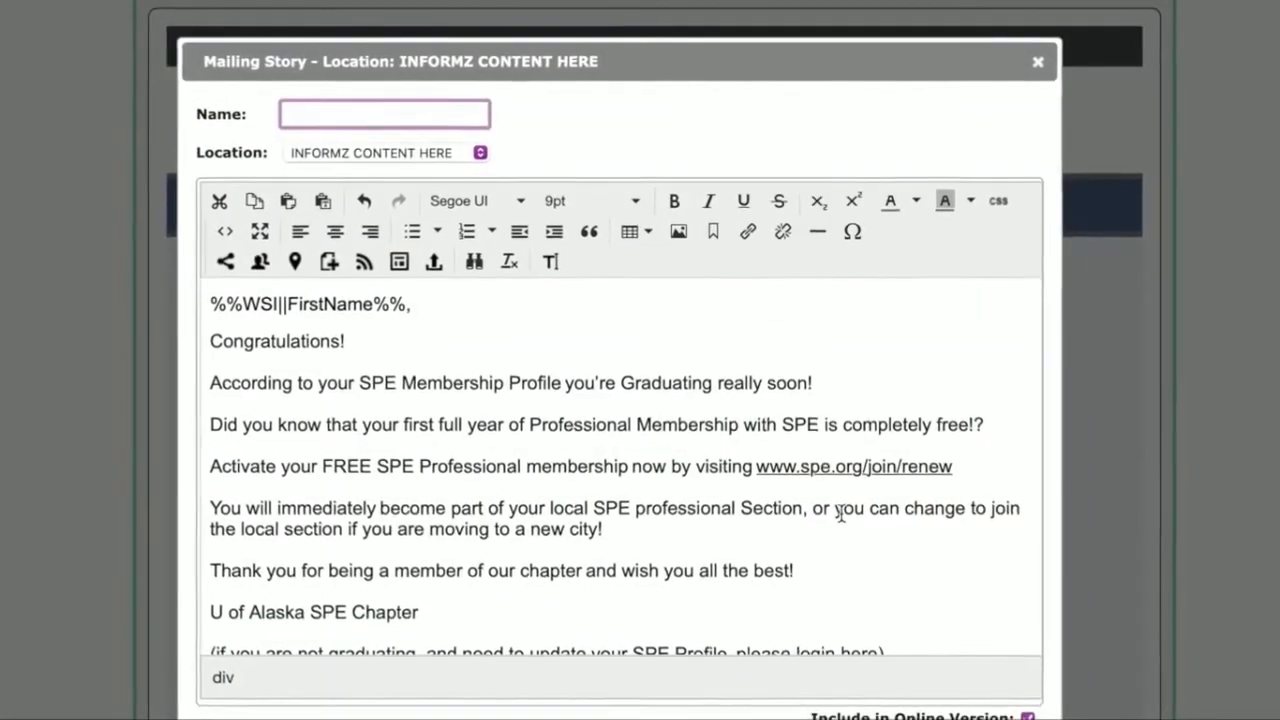
pyautogui.scroll(-1, 900, 570)
pyautogui.moveTo(884, 607); pyautogui.dragTo(190, 606)
pyautogui.click(686, 541)
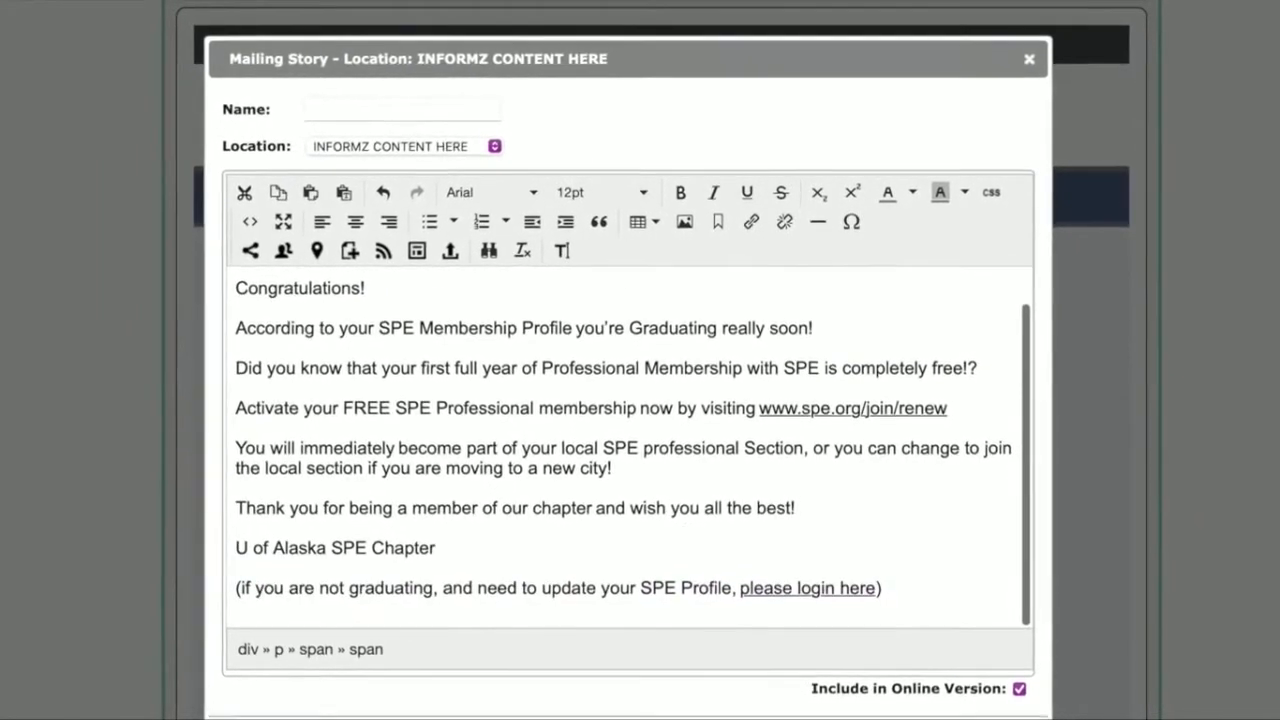
pyautogui.click(396, 111)
pyautogui.click(934, 719)
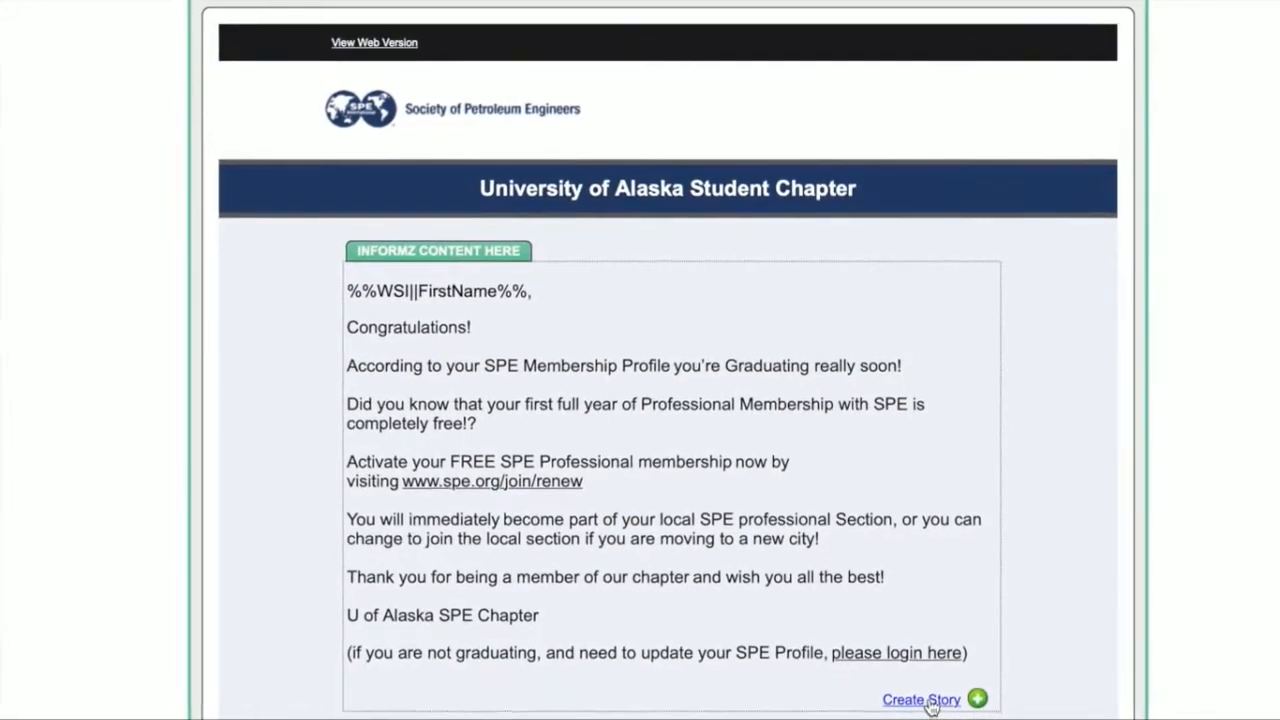
# Step: Create a second story below the congratulations message, paste in the SPE Calgary Section welcome email, and save it
pyautogui.click(924, 706)
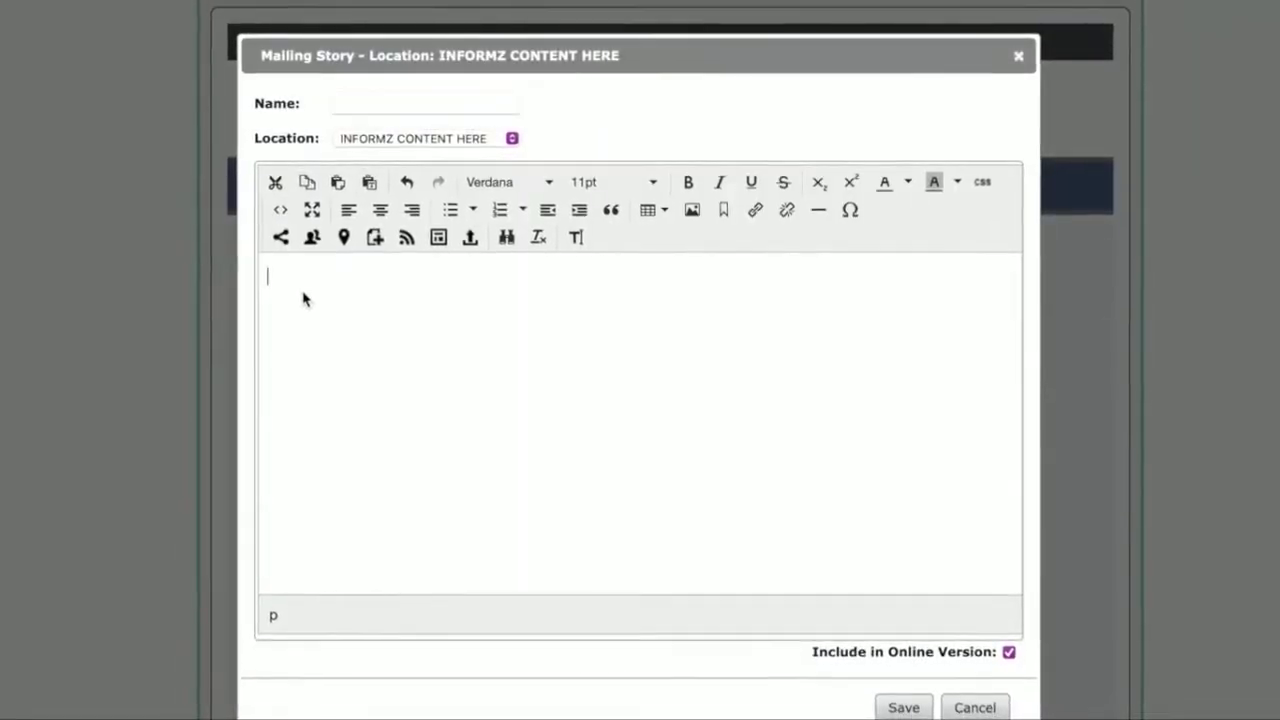
pyautogui.hotkey('ctrl', 'v')
pyautogui.scroll(10, 402, 383)
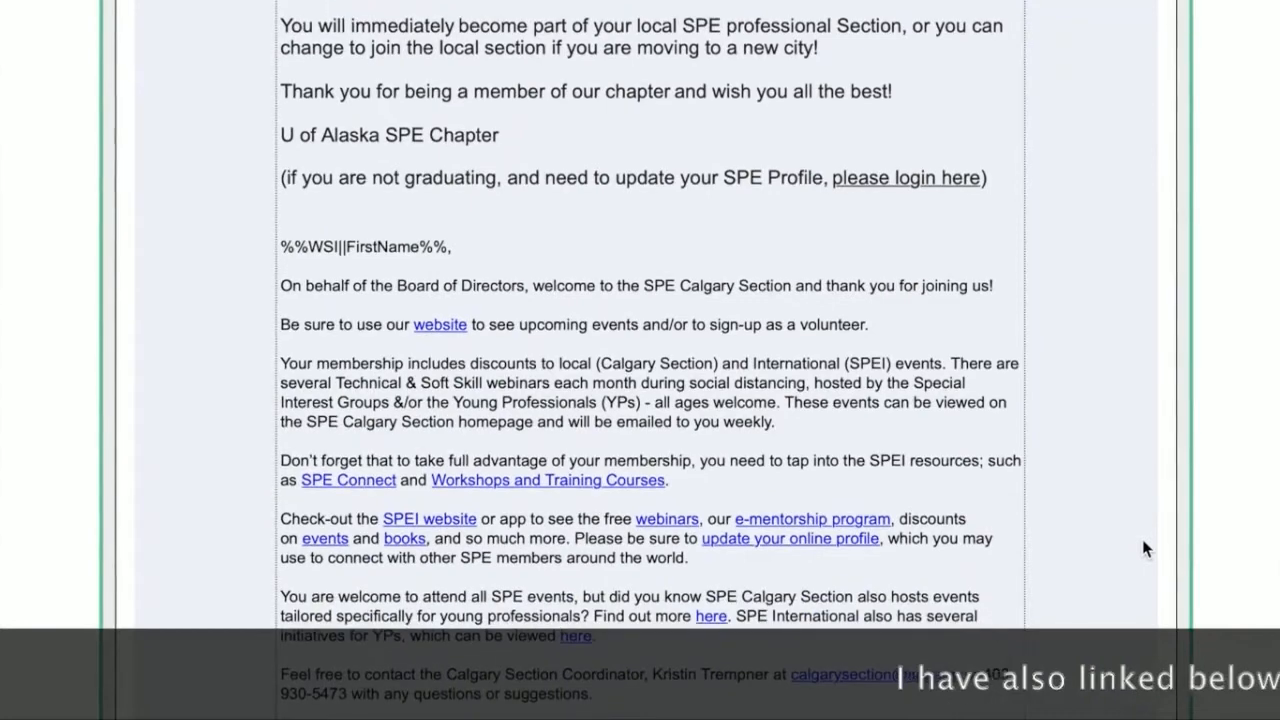
pyautogui.scroll(9, 1144, 548)
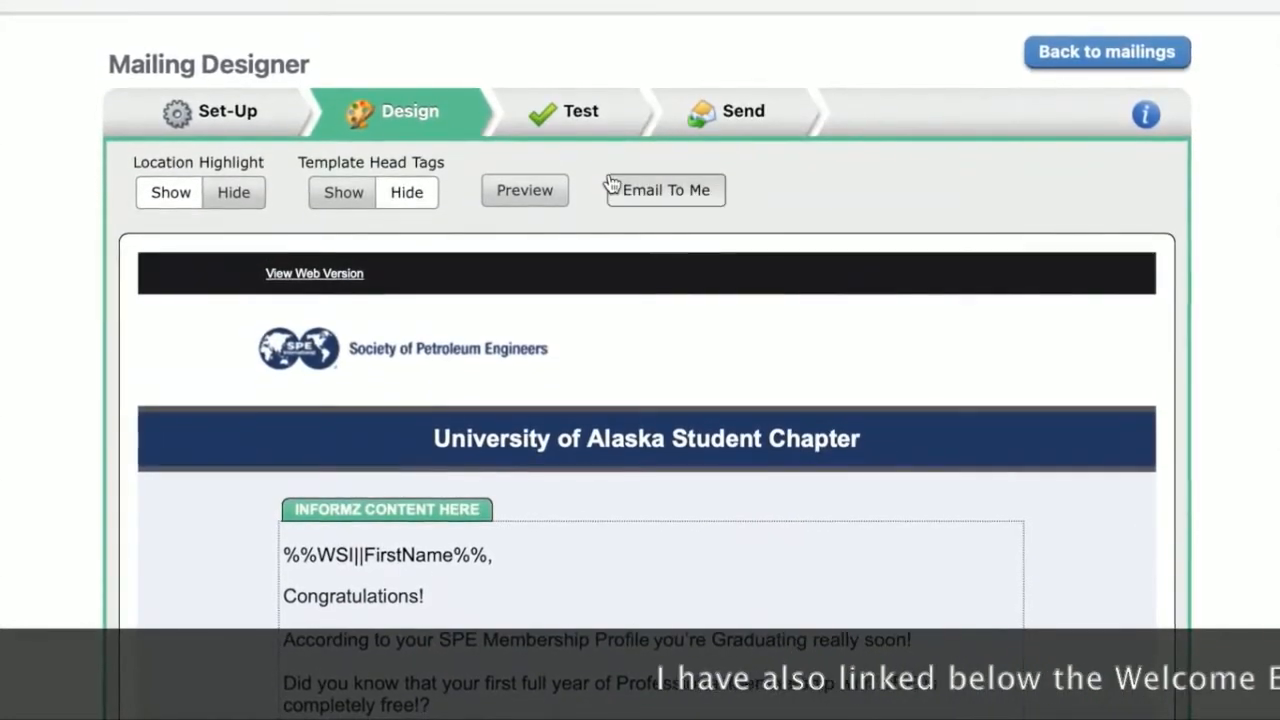
# Step: Email a test copy of the mailing to yourself, close the confirmation, and look over the finished design
pyautogui.moveTo(969, 556)
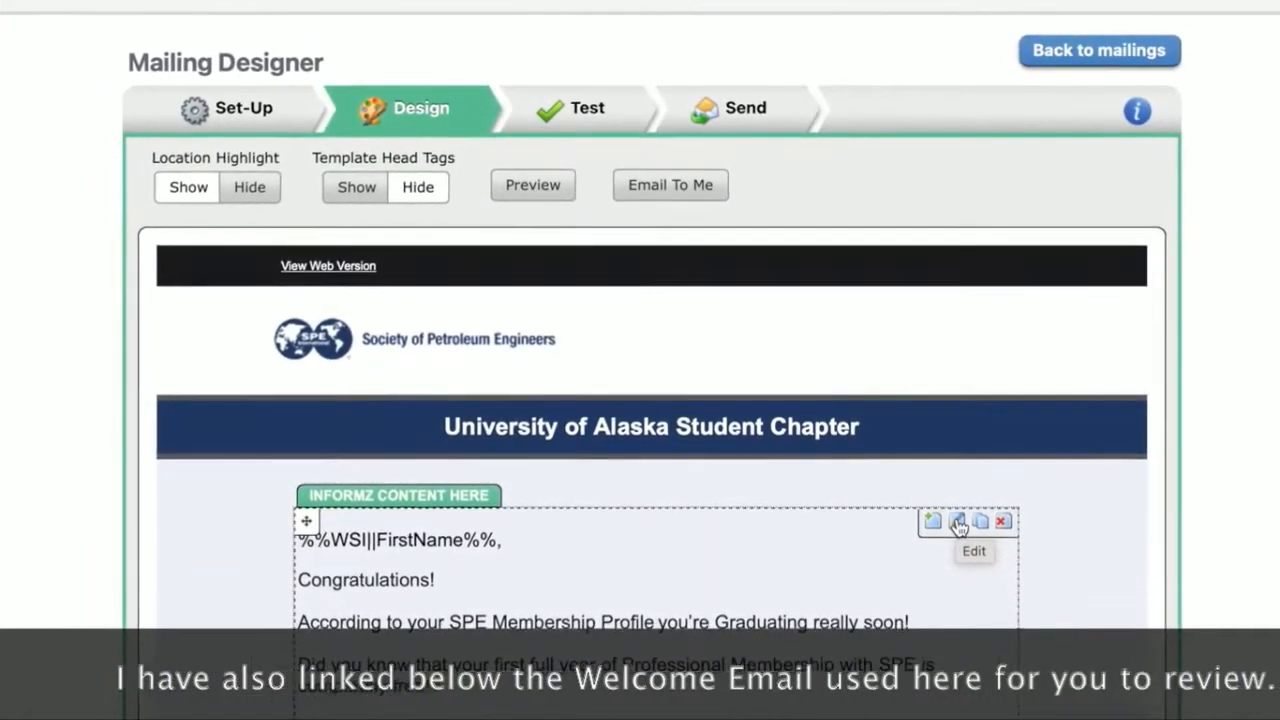
pyautogui.click(668, 185)
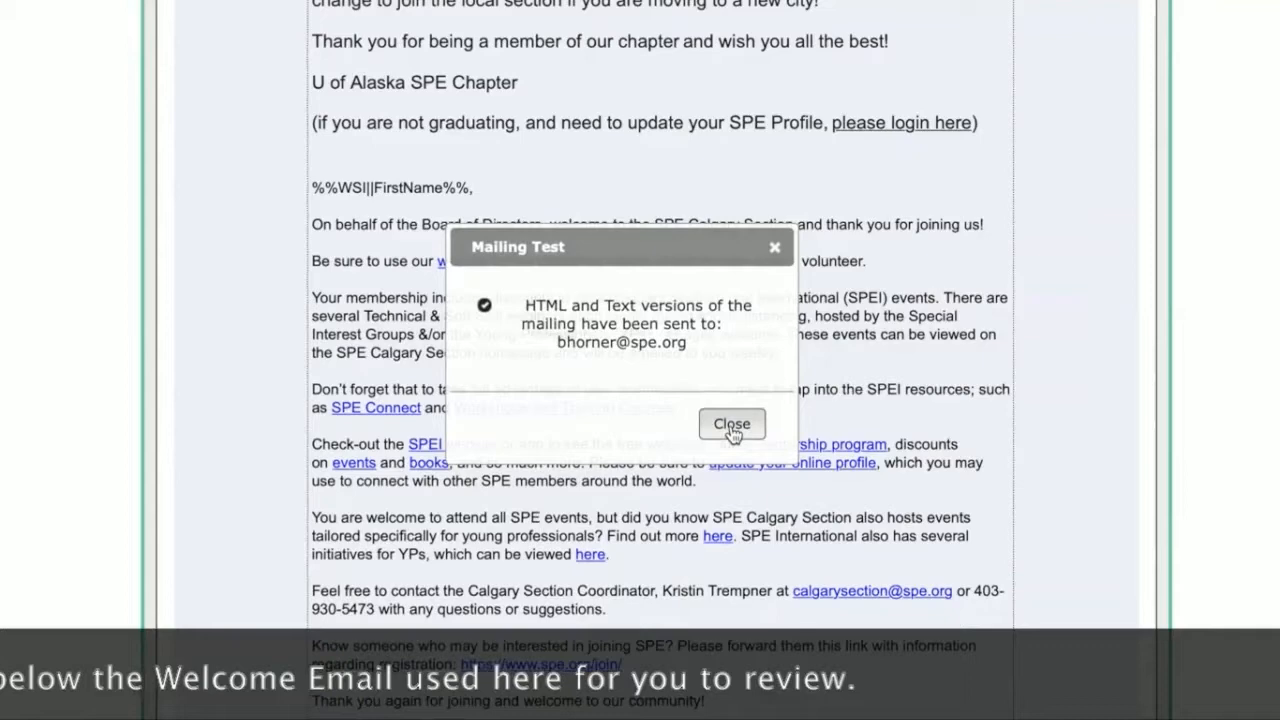
pyautogui.click(732, 424)
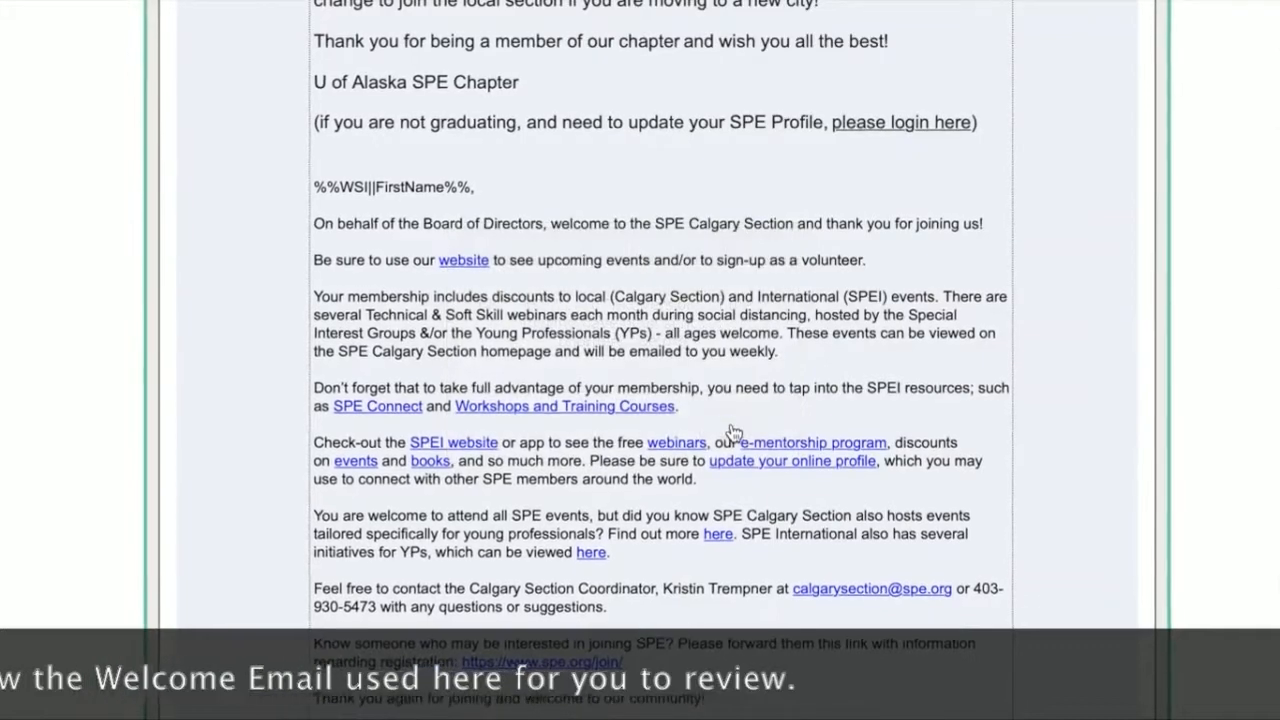
pyautogui.scroll(2, 897, 594)
pyautogui.scroll(4, 897, 594)
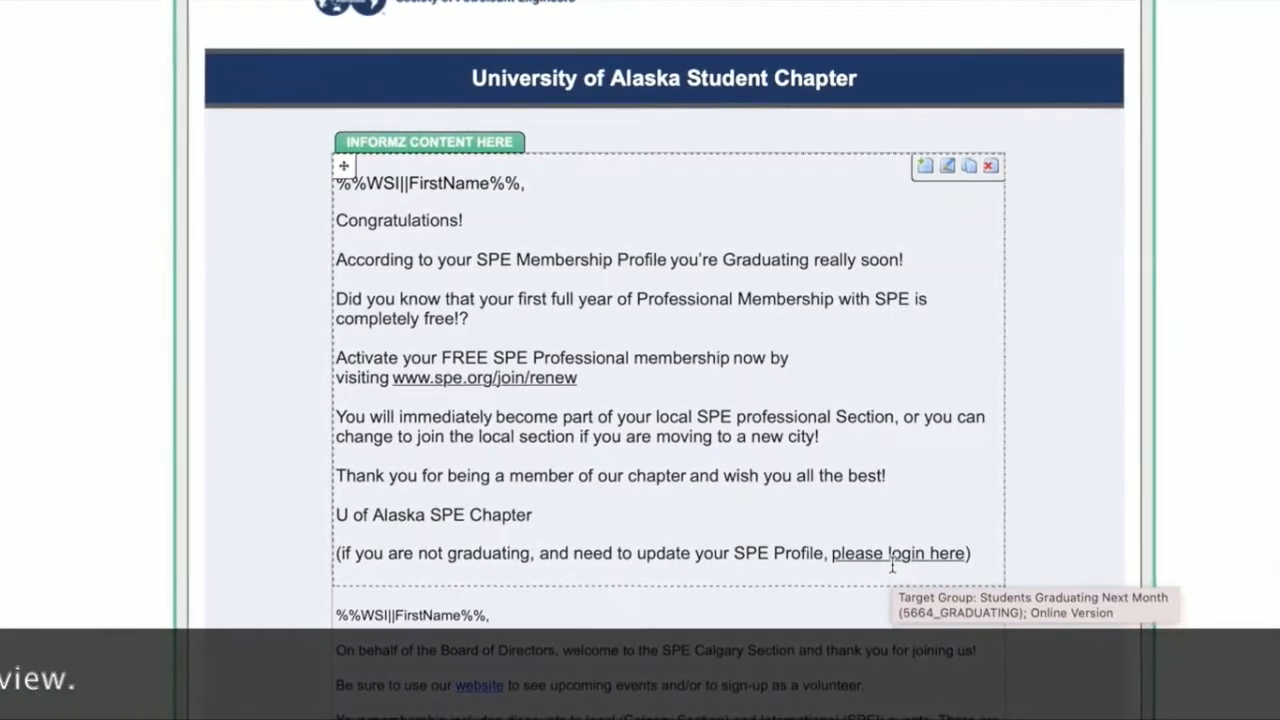
pyautogui.scroll(3, 891, 560)
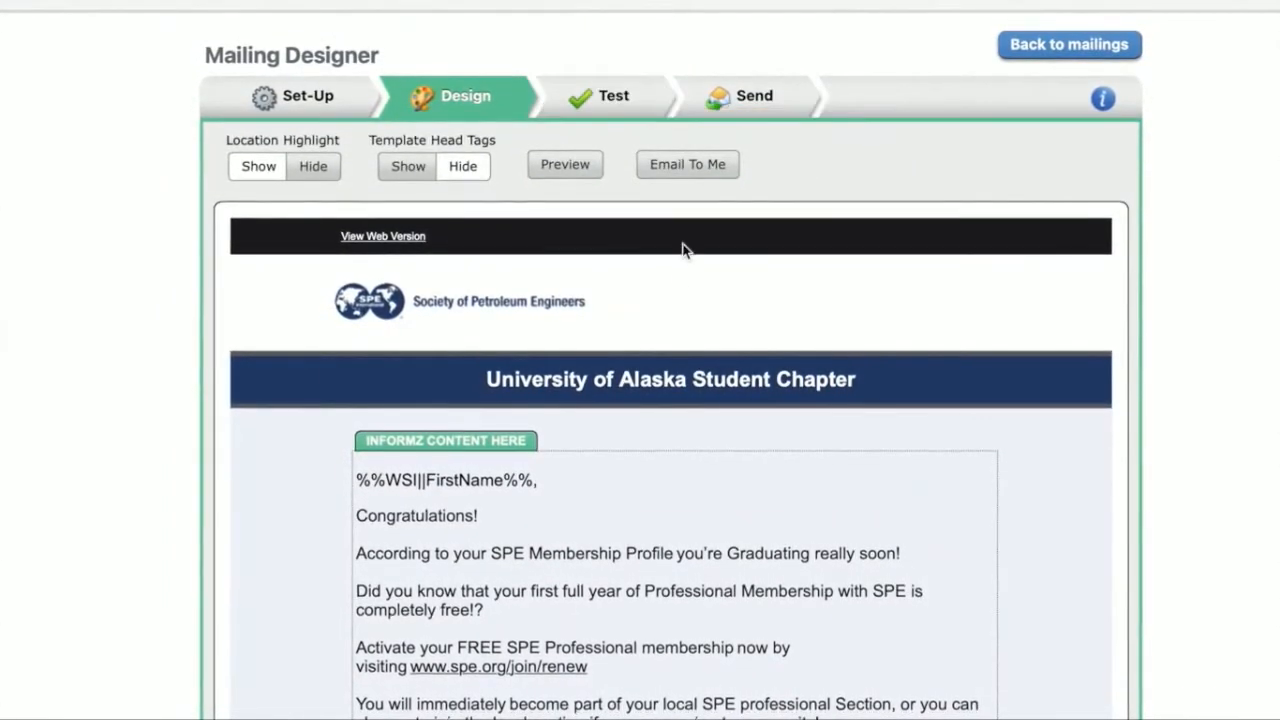
# Step: Open the date and time scheduling options for the mailing and look over the schedule options and delivery methods
pyautogui.click(745, 100)
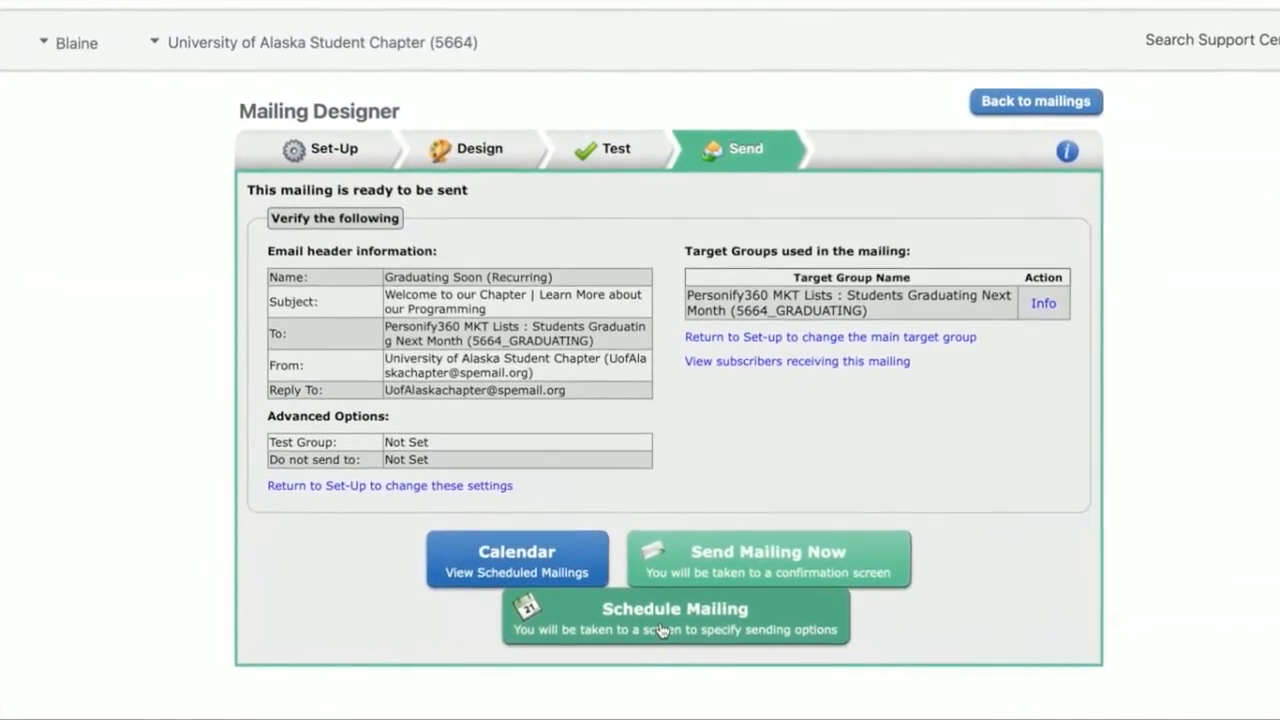
pyautogui.click(660, 610)
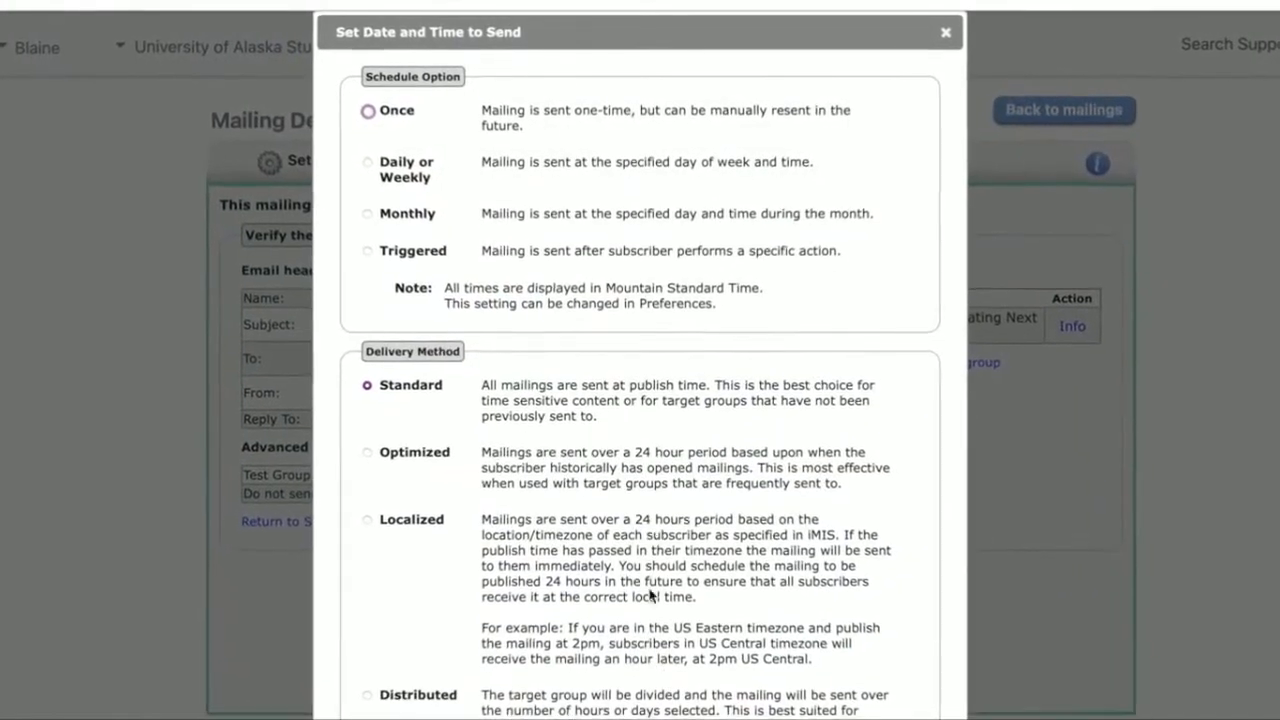
pyautogui.scroll(-2, 706, 475)
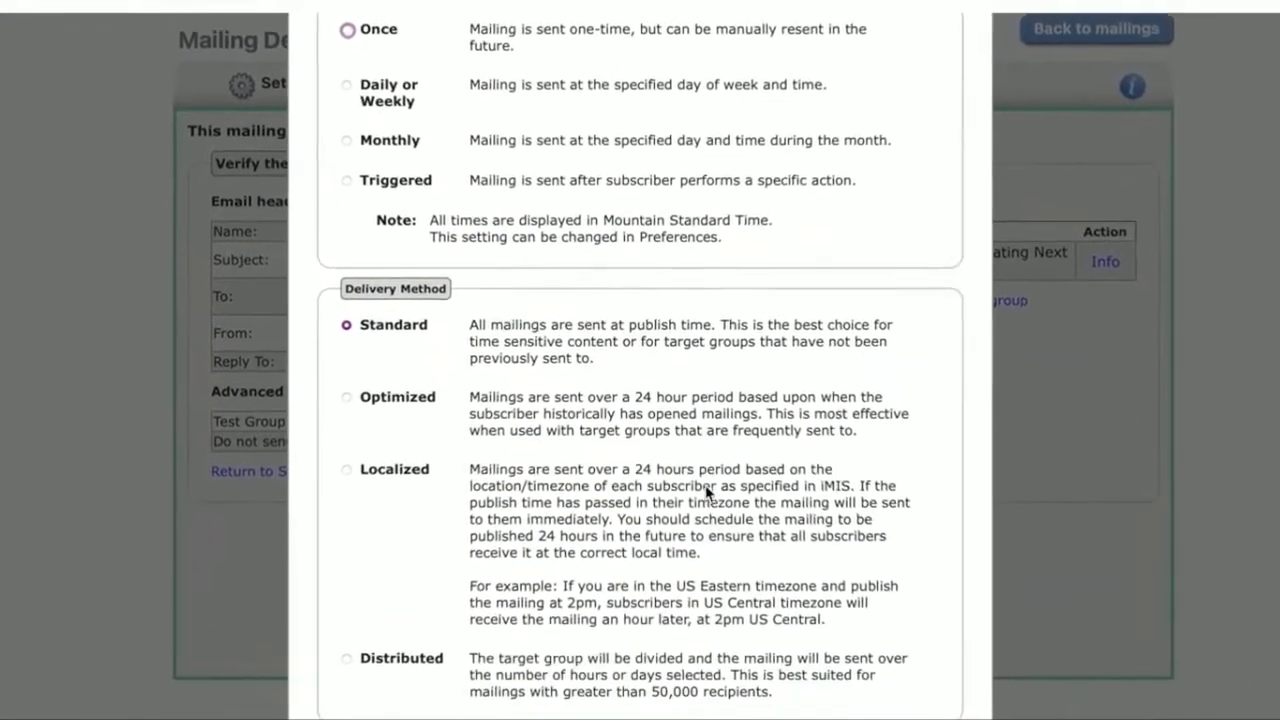
pyautogui.scroll(2, 706, 475)
pyautogui.scroll(1, 711, 514)
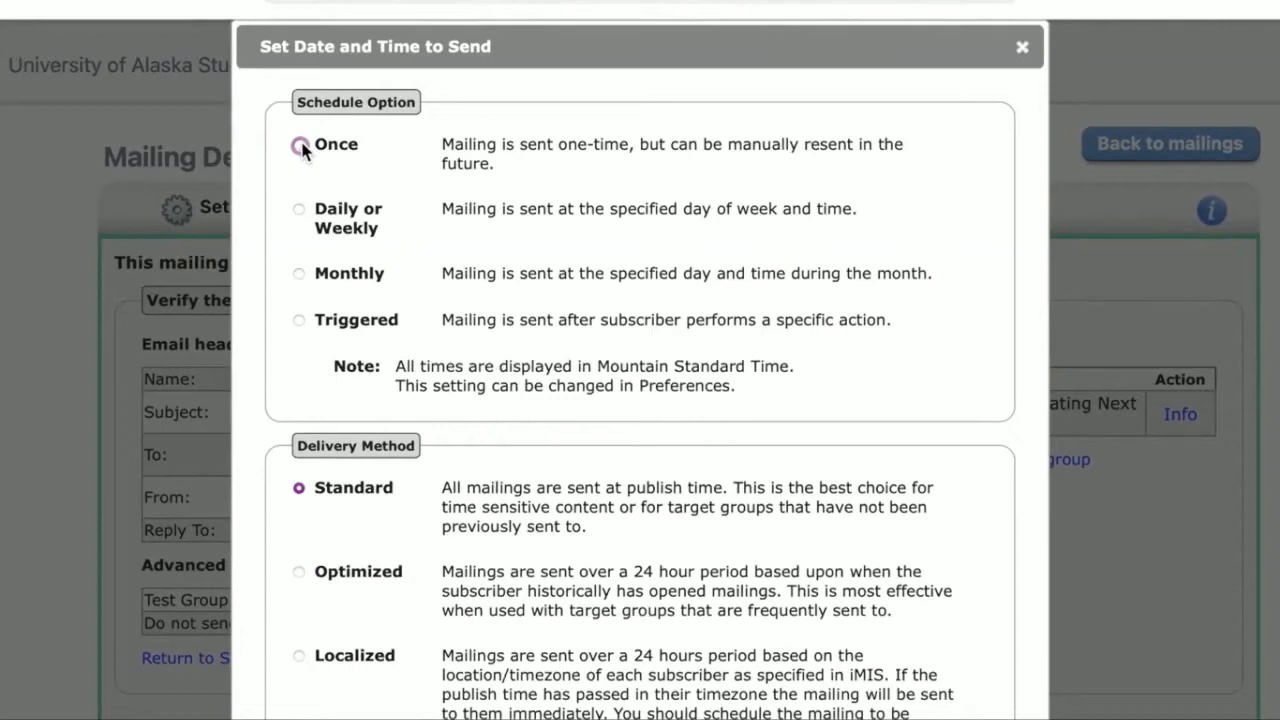
# Step: Set a monthly schedule for the mailing on day 3 at 10:00 AM, without an end date
pyautogui.click(299, 273)
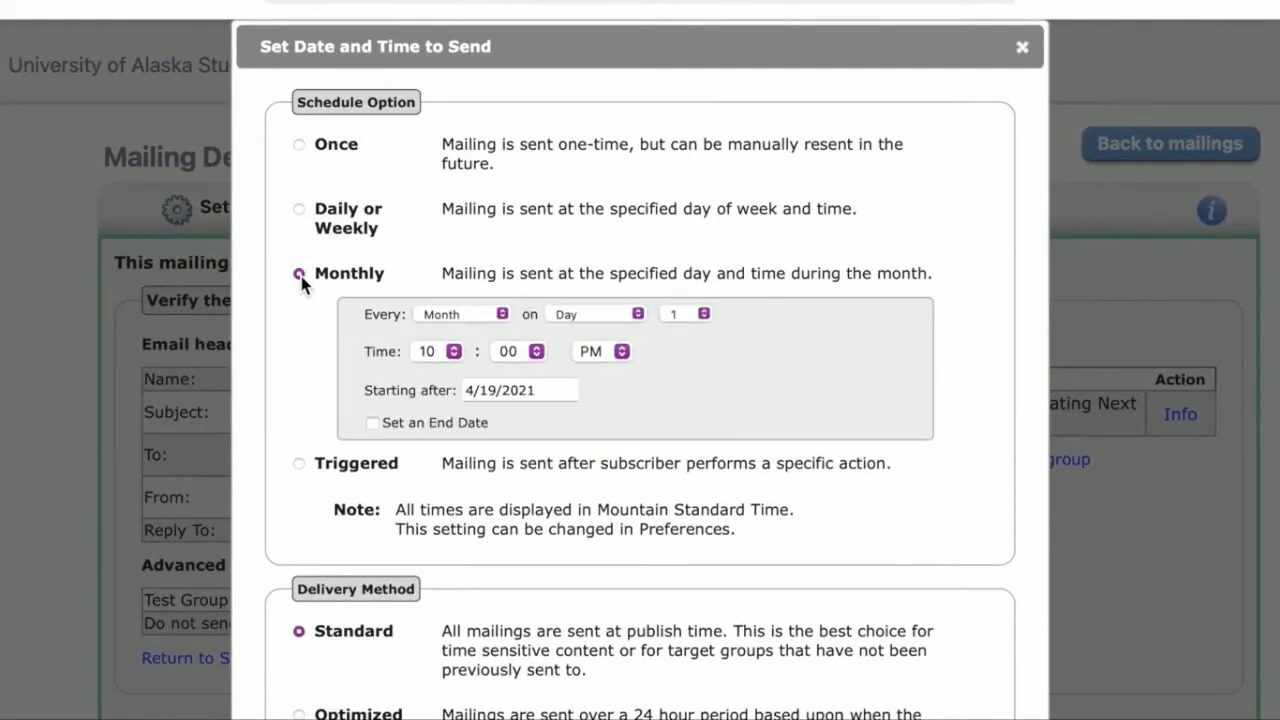
pyautogui.click(298, 210)
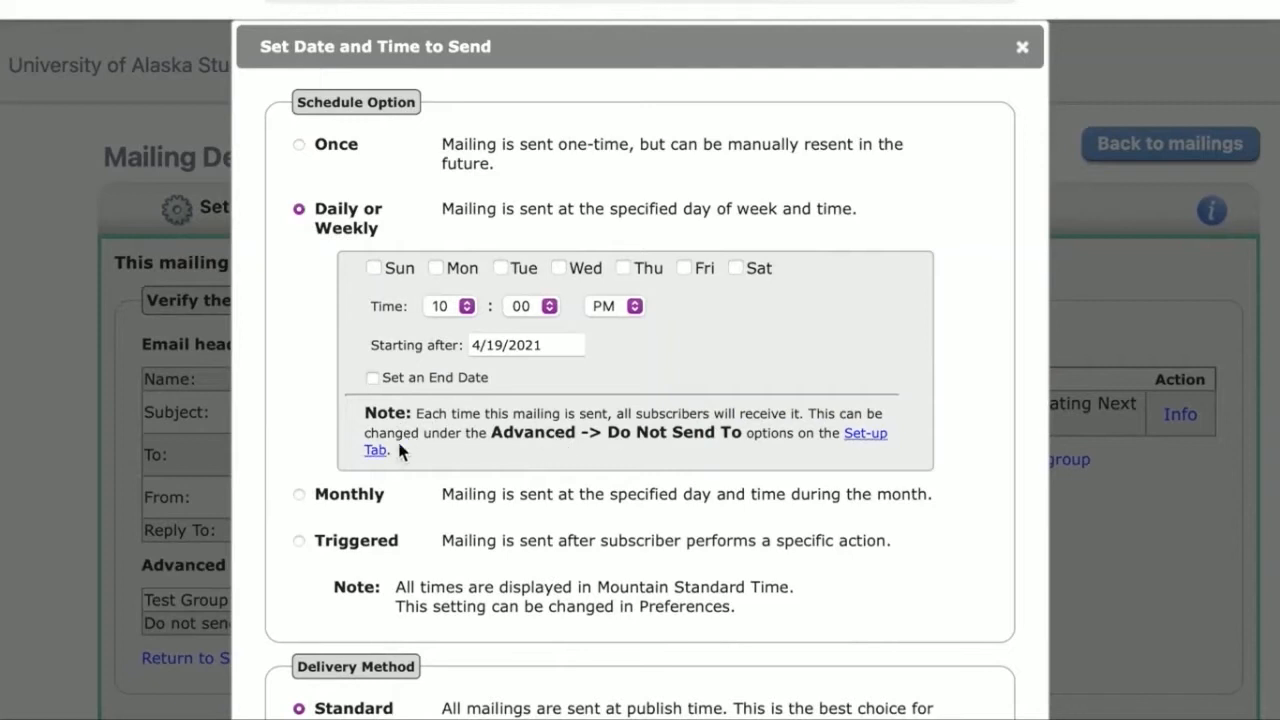
pyautogui.click(310, 496)
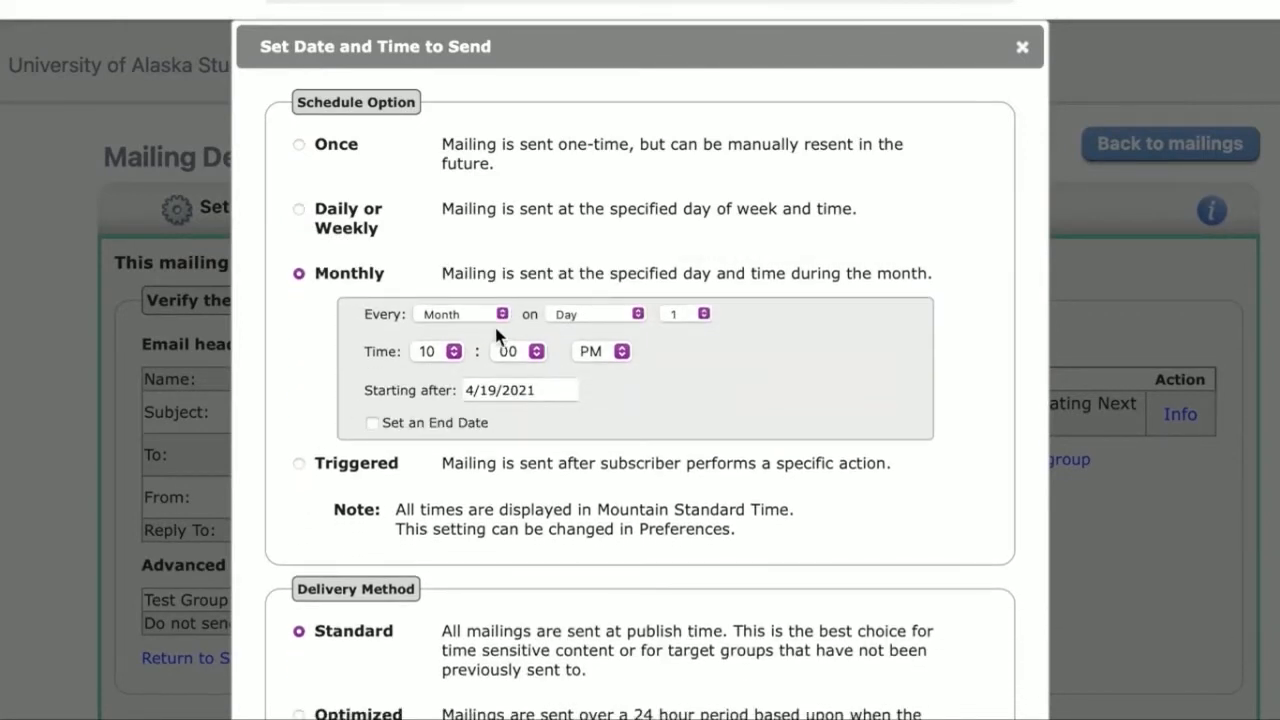
pyautogui.click(688, 316)
pyautogui.click(687, 351)
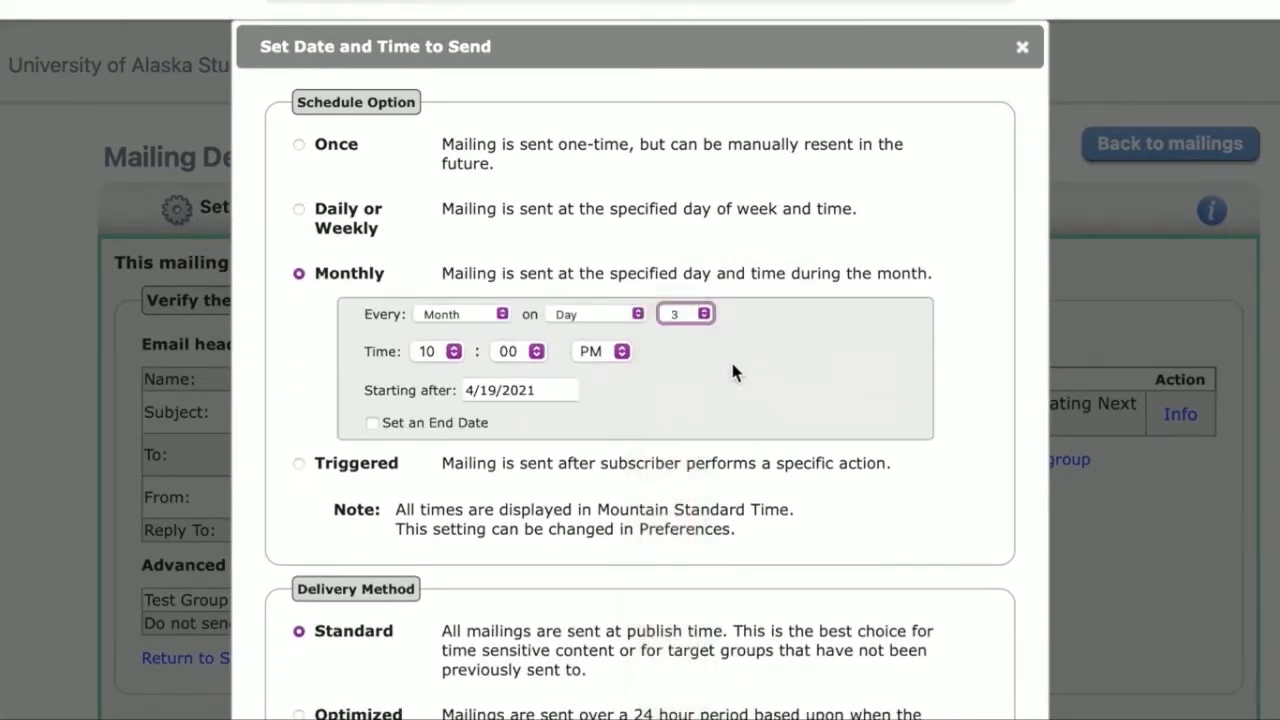
pyautogui.click(598, 351)
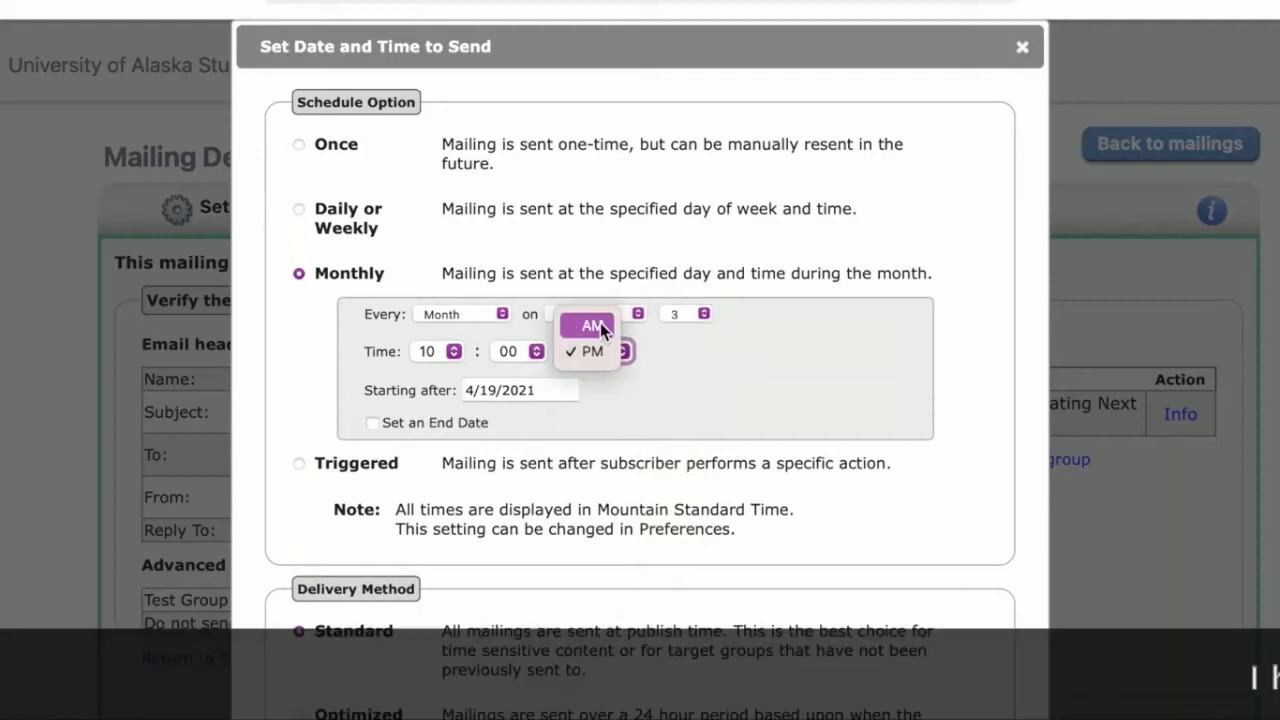
pyautogui.click(592, 323)
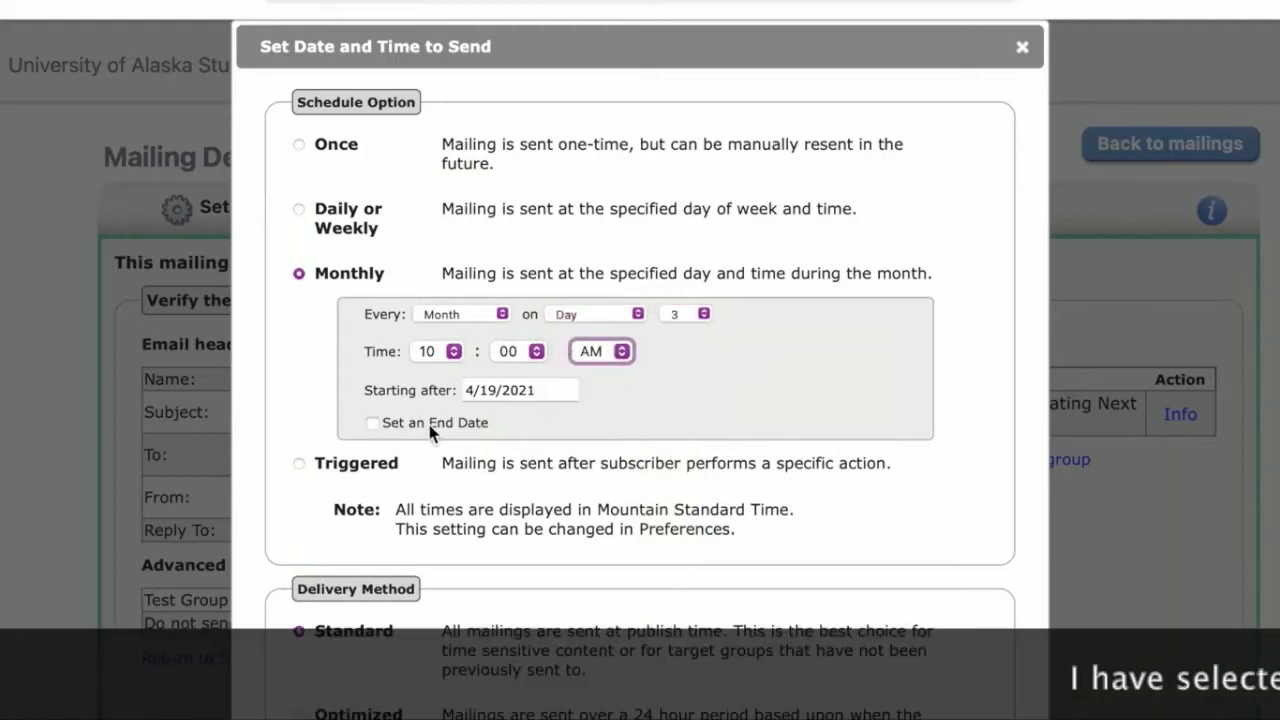
pyautogui.click(373, 425)
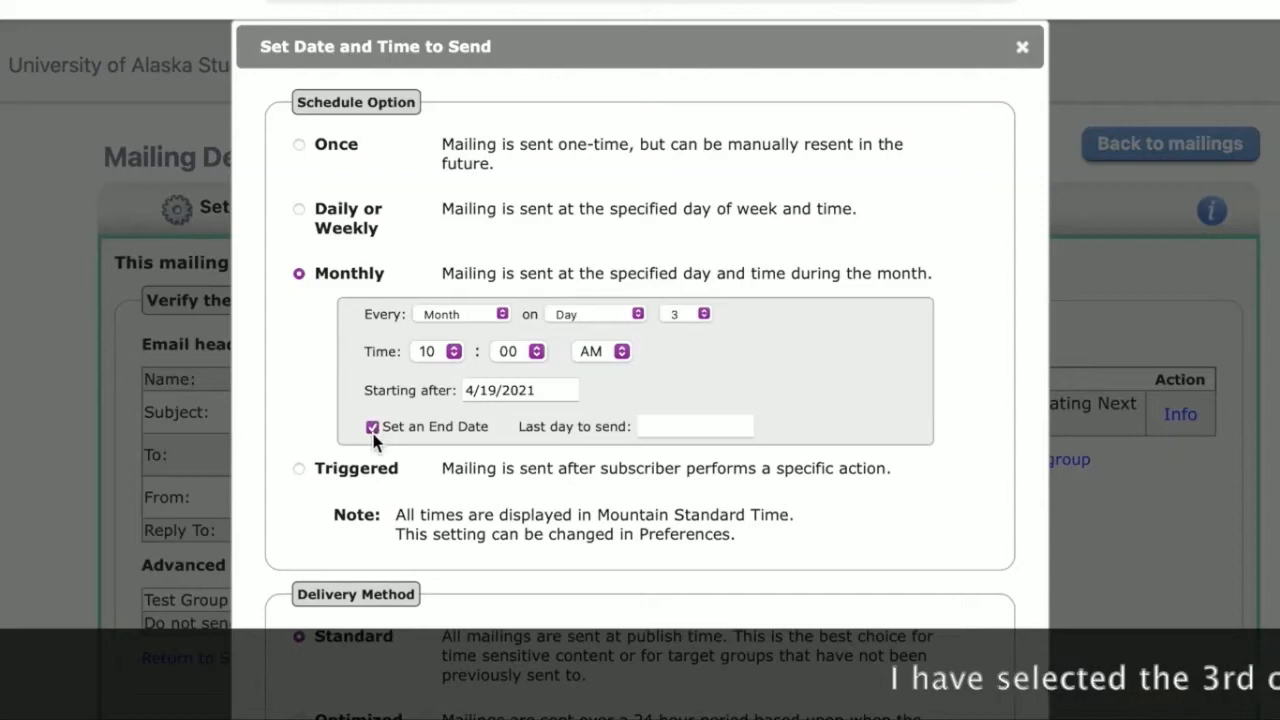
pyautogui.click(373, 426)
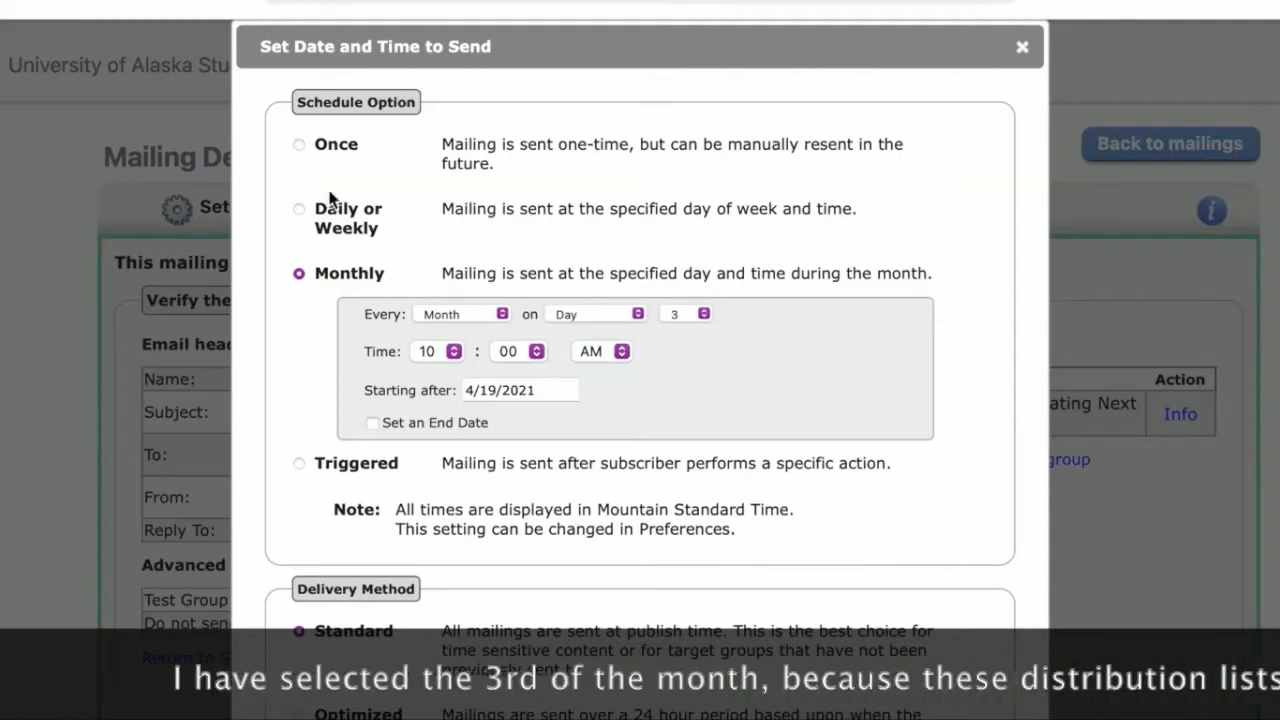
# Step: Set the mailing to a weekly schedule on Tuesday at 8:00 AM, without an end date
pyautogui.click(300, 212)
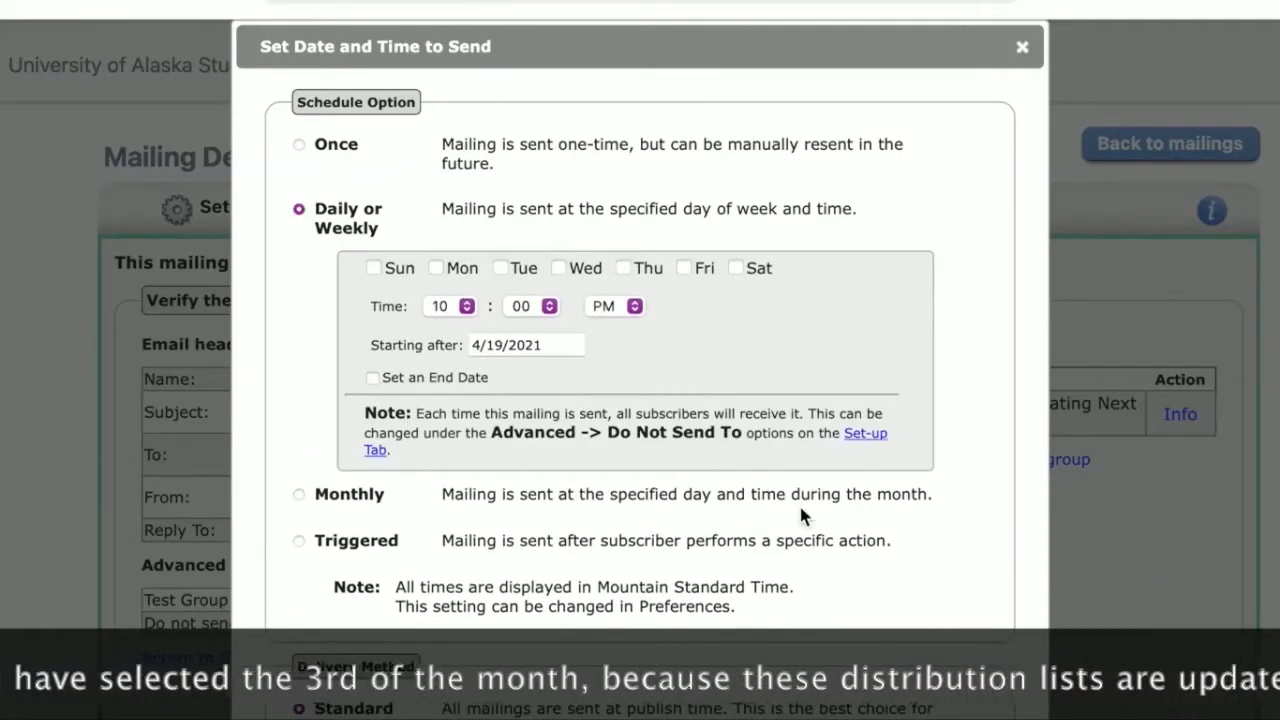
pyautogui.click(500, 267)
pyautogui.click(605, 307)
pyautogui.click(608, 283)
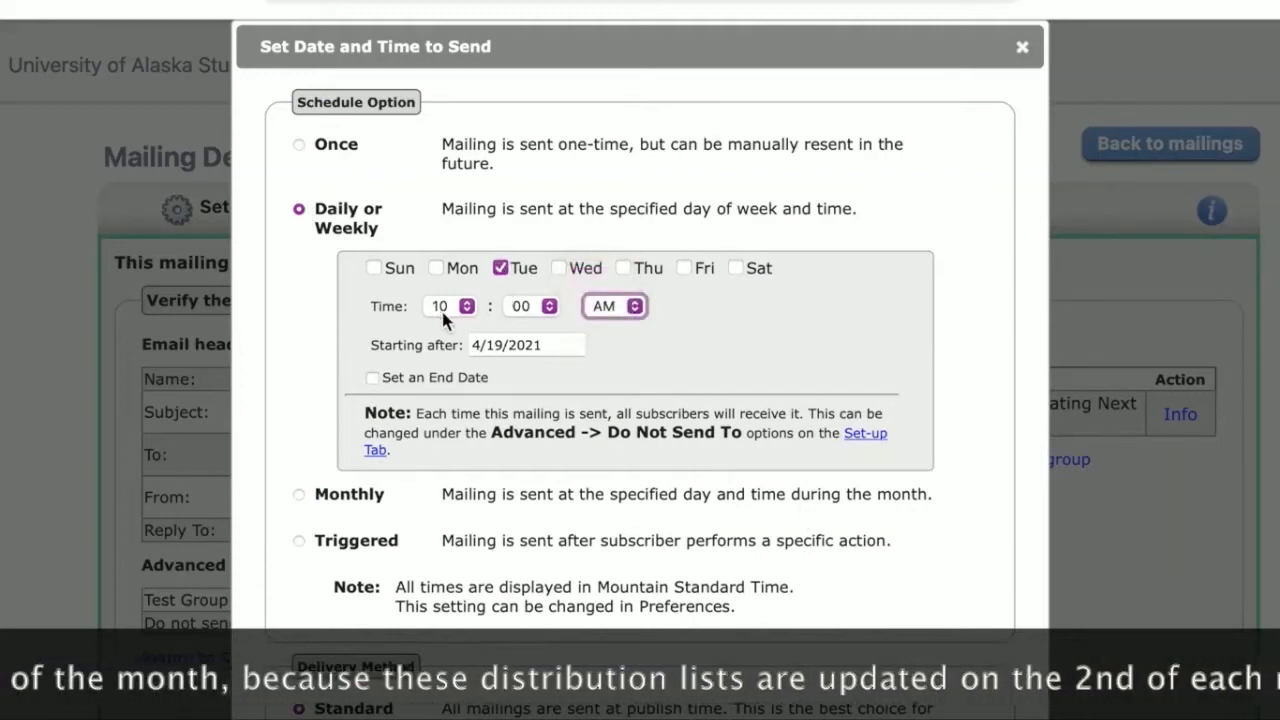
pyautogui.click(463, 305)
pyautogui.click(450, 252)
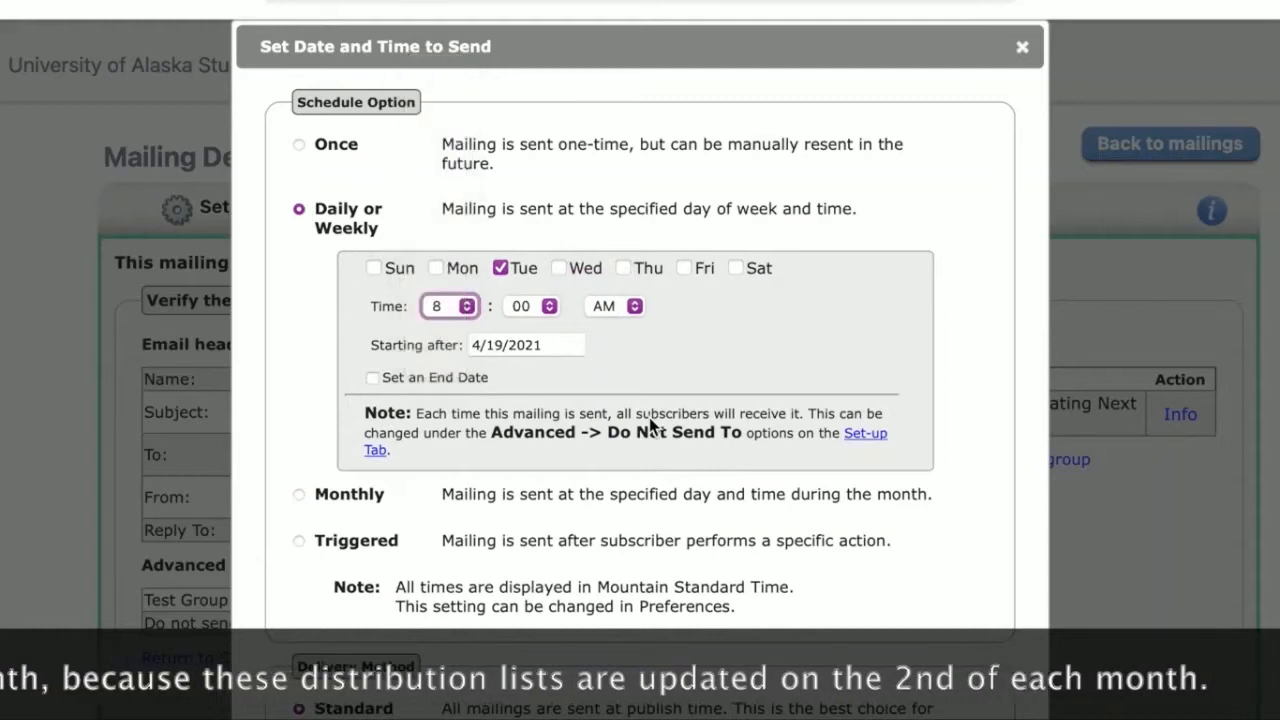
pyautogui.click(384, 378)
pyautogui.click(381, 379)
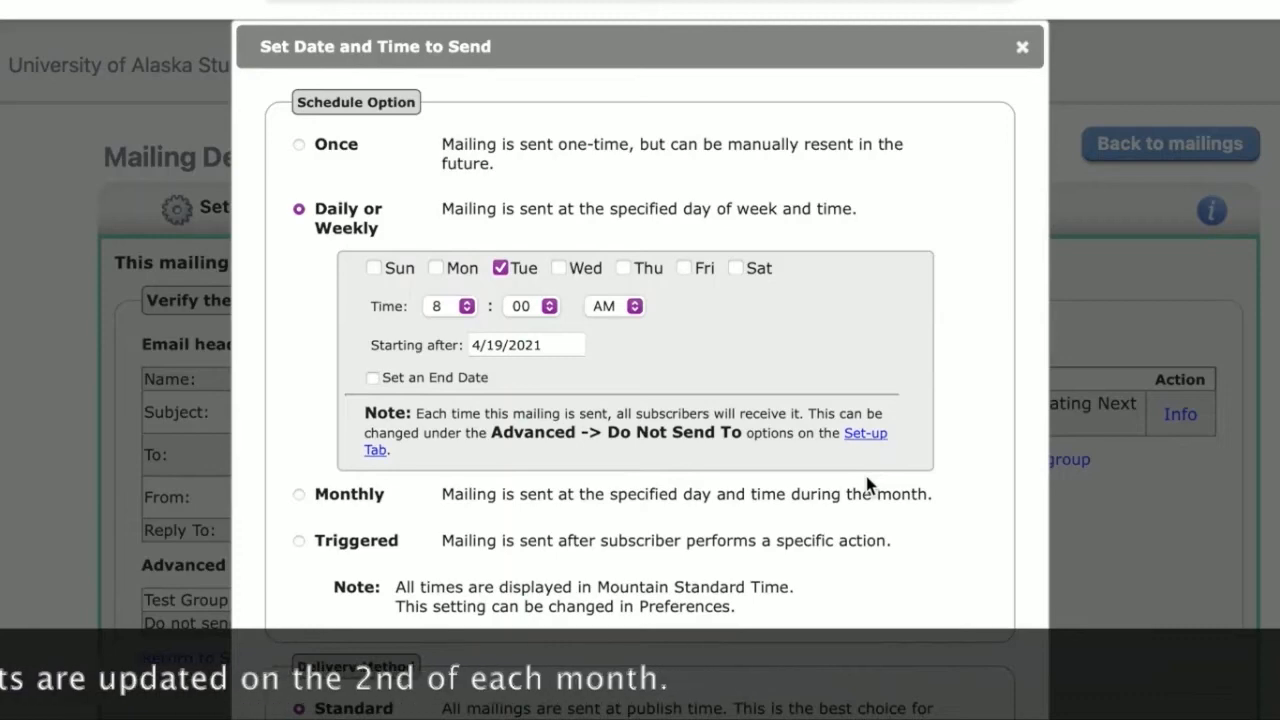
# Step: Review the delivery methods, keep Standard delivery, and save the mailing's weekly schedule
pyautogui.scroll(-5, 866, 484)
pyautogui.scroll(4, 866, 484)
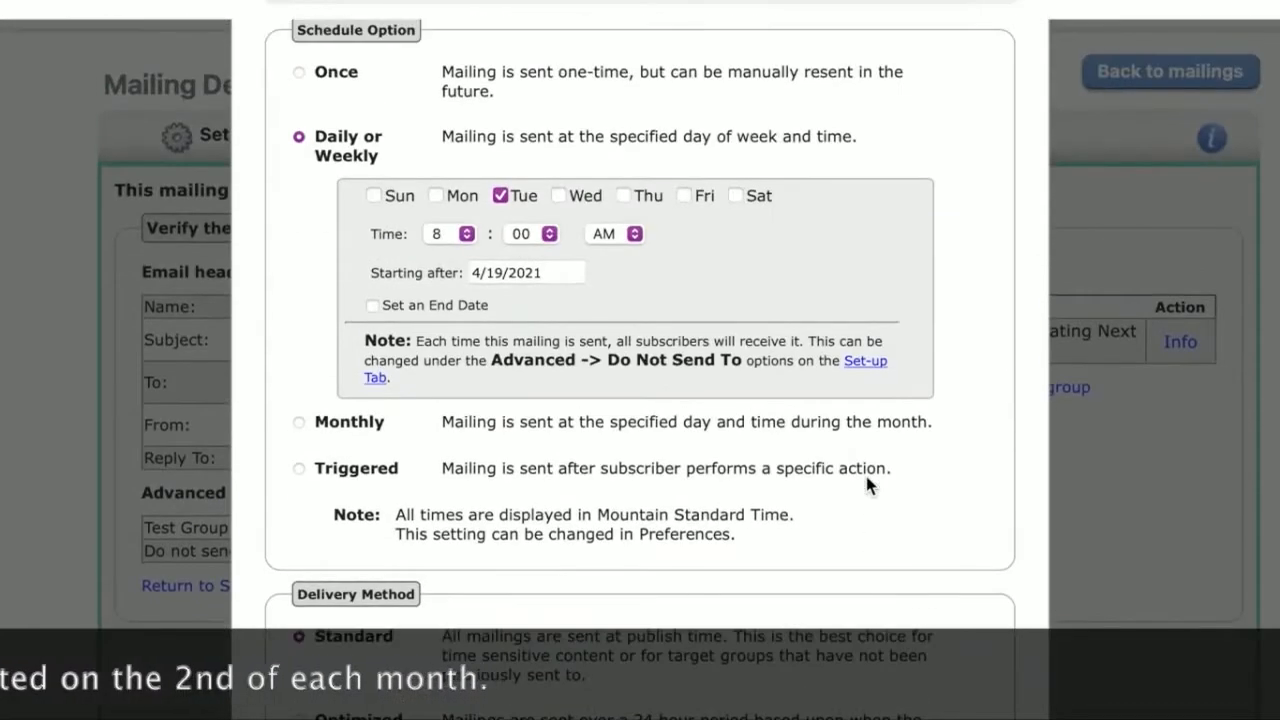
pyautogui.scroll(-1, 866, 484)
pyautogui.scroll(-2, 866, 484)
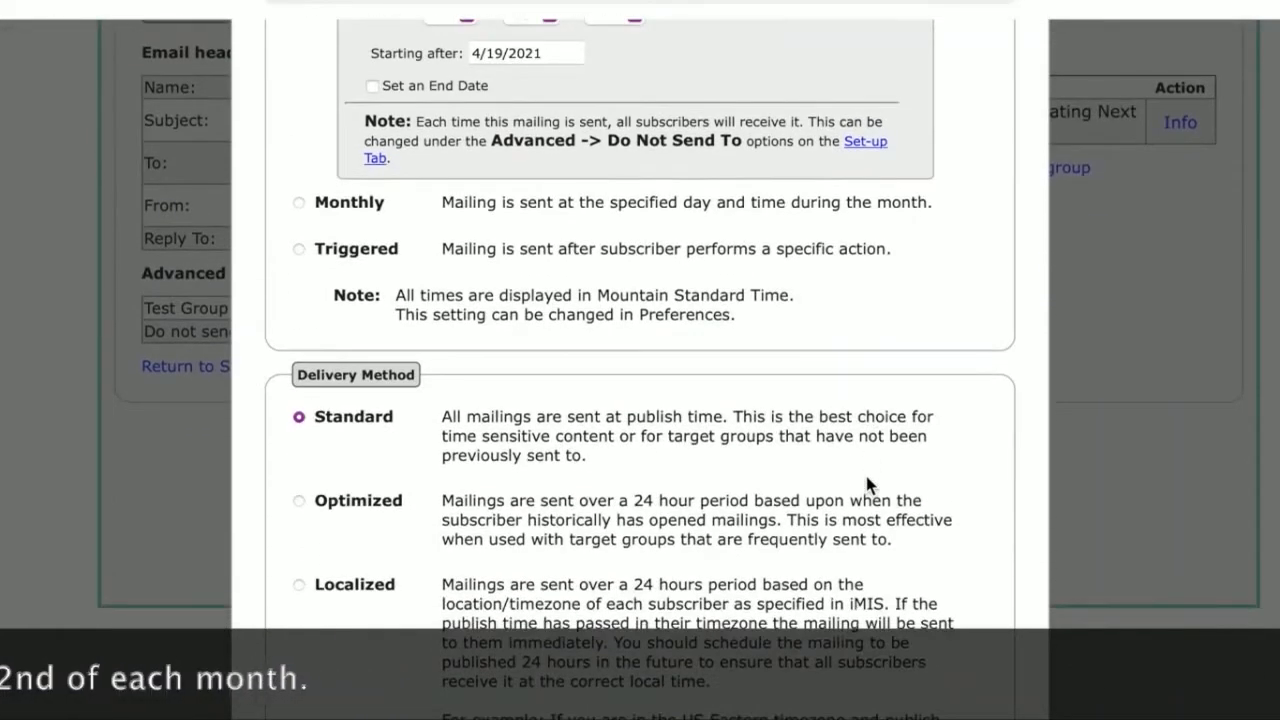
pyautogui.scroll(3, 866, 484)
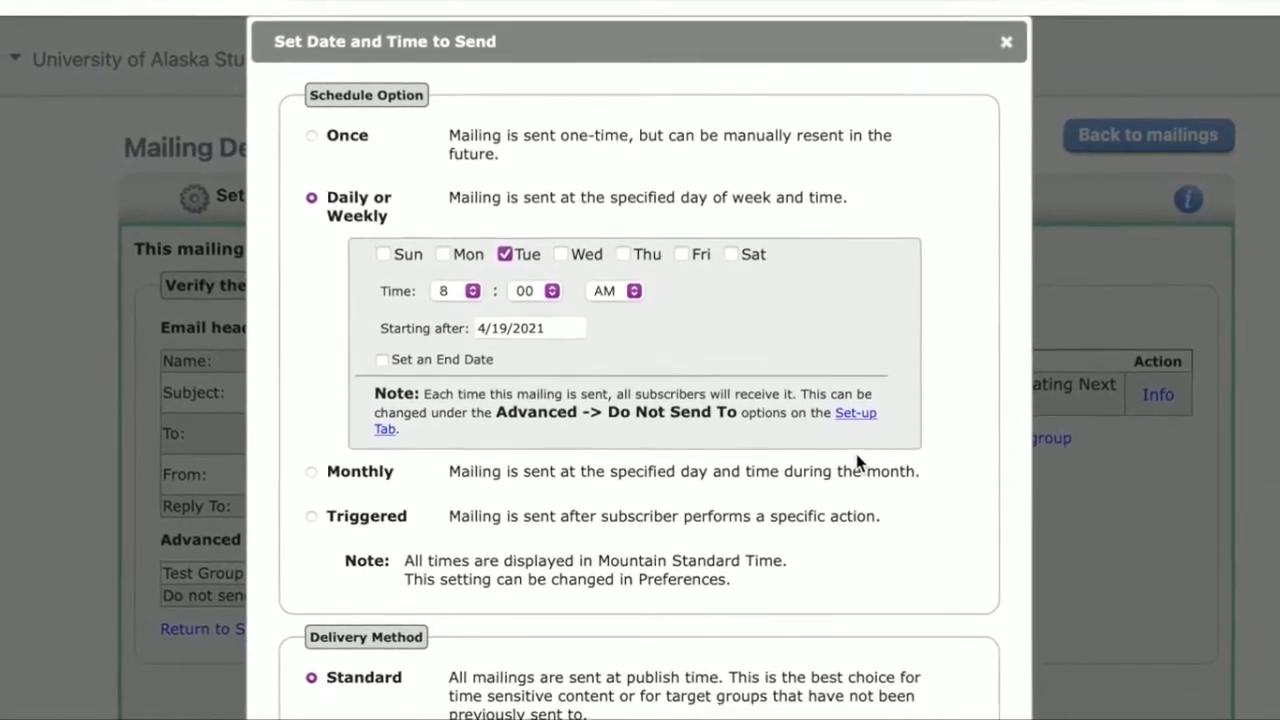
pyautogui.scroll(-5, 850, 445)
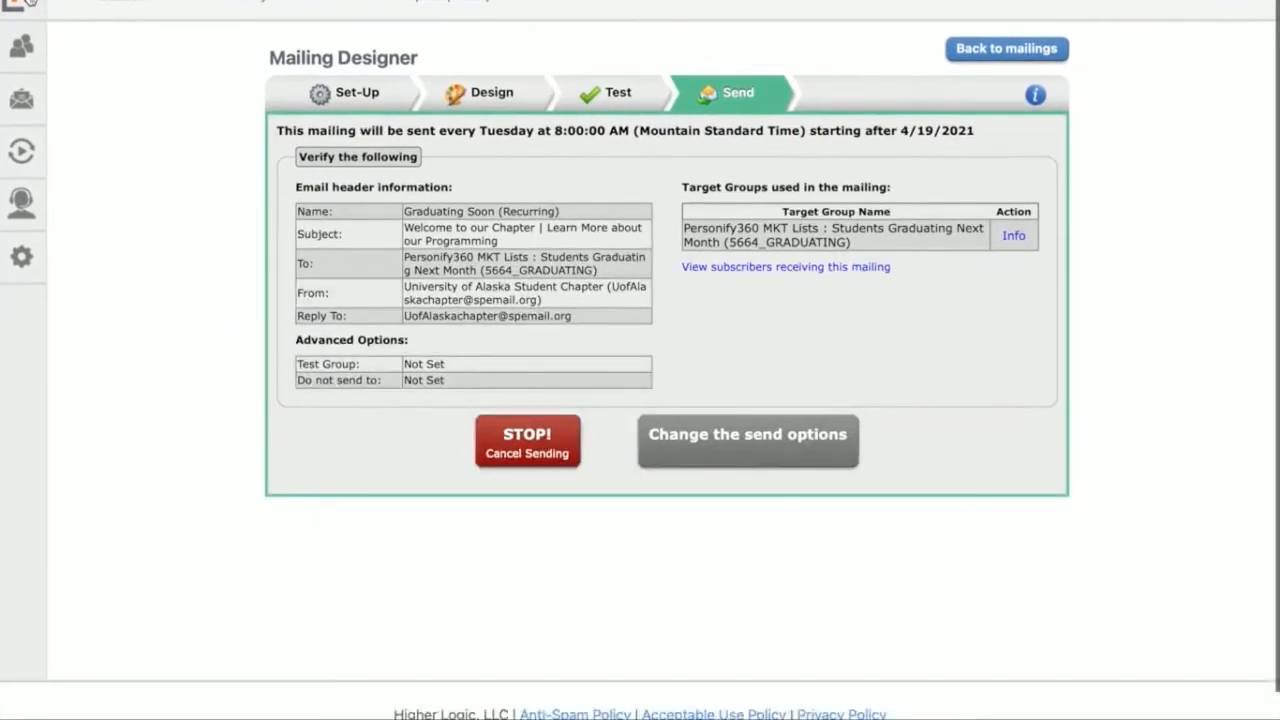
# Step: Look over the recently edited mailings on the home dashboard, open the mailings list, and check its folders
pyautogui.click(28, 3)
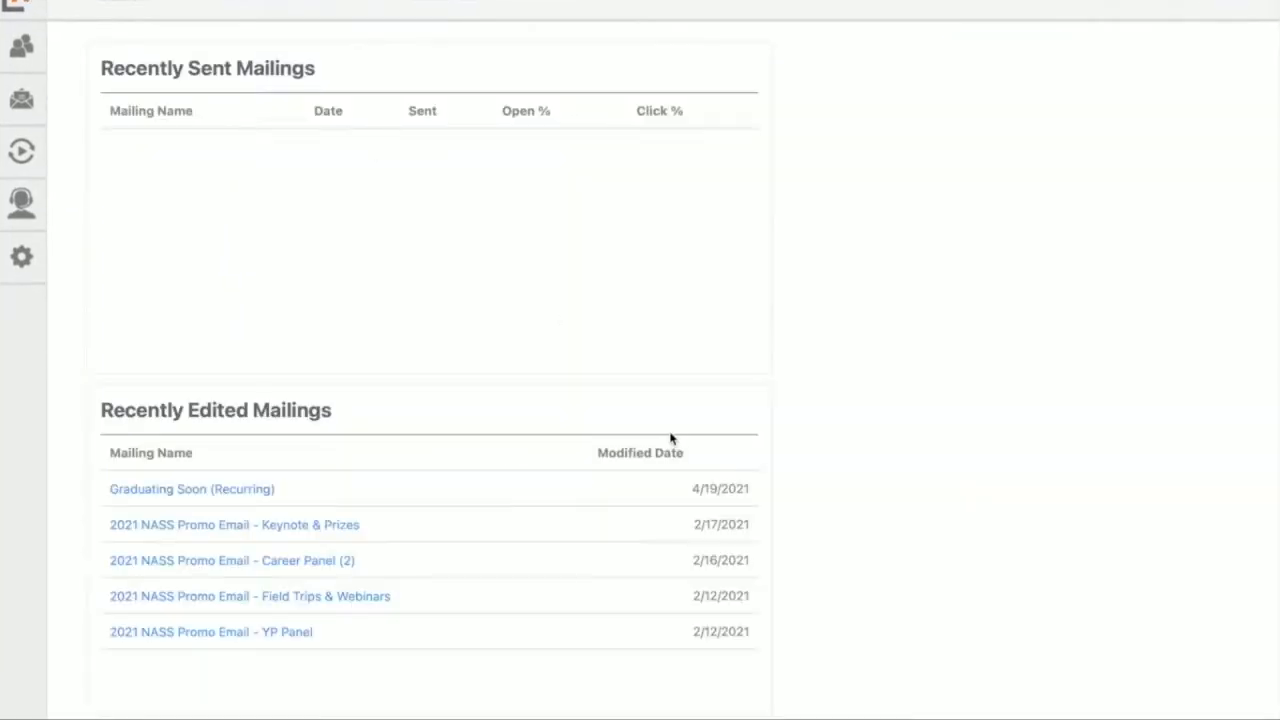
pyautogui.scroll(-5, 664, 336)
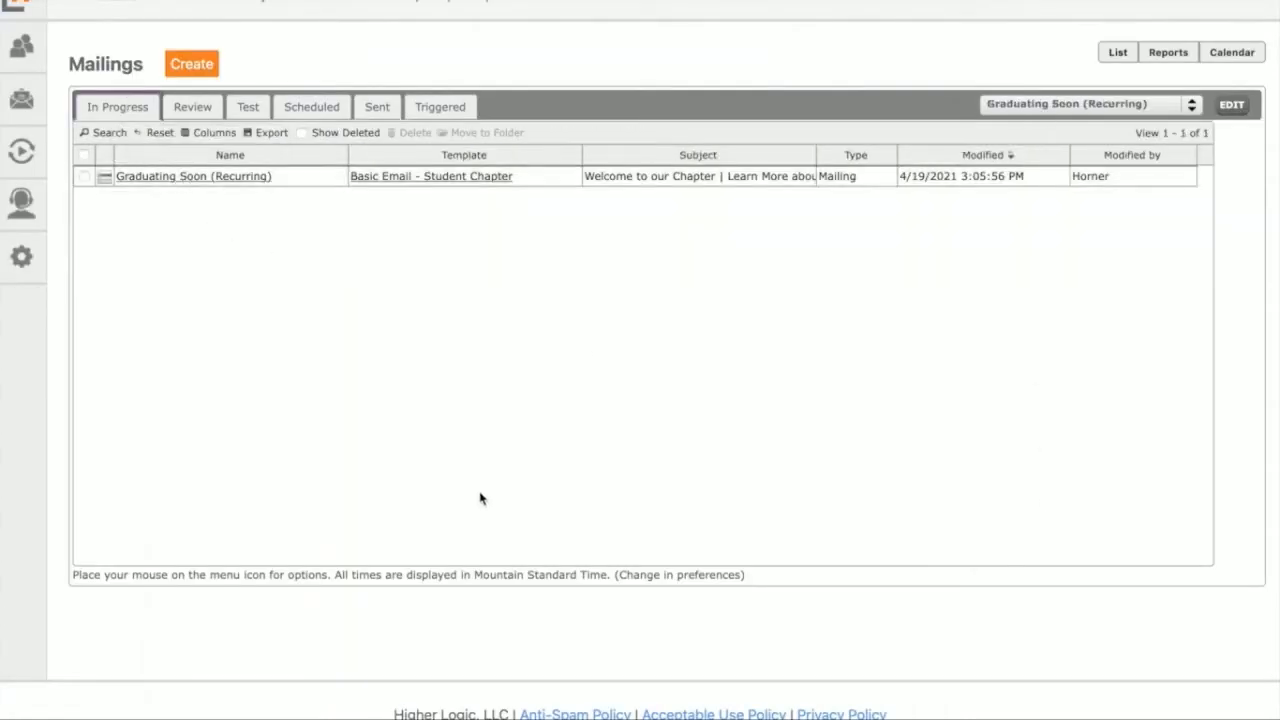
pyautogui.click(1163, 106)
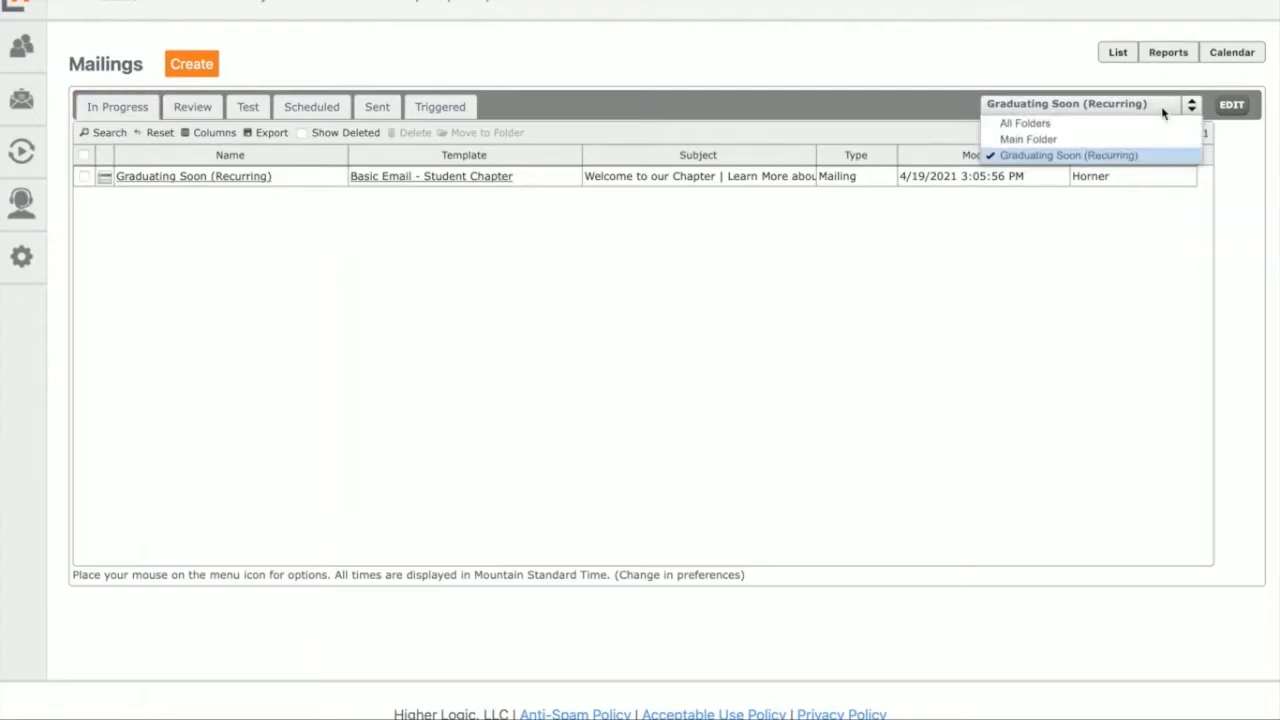
pyautogui.click(1163, 106)
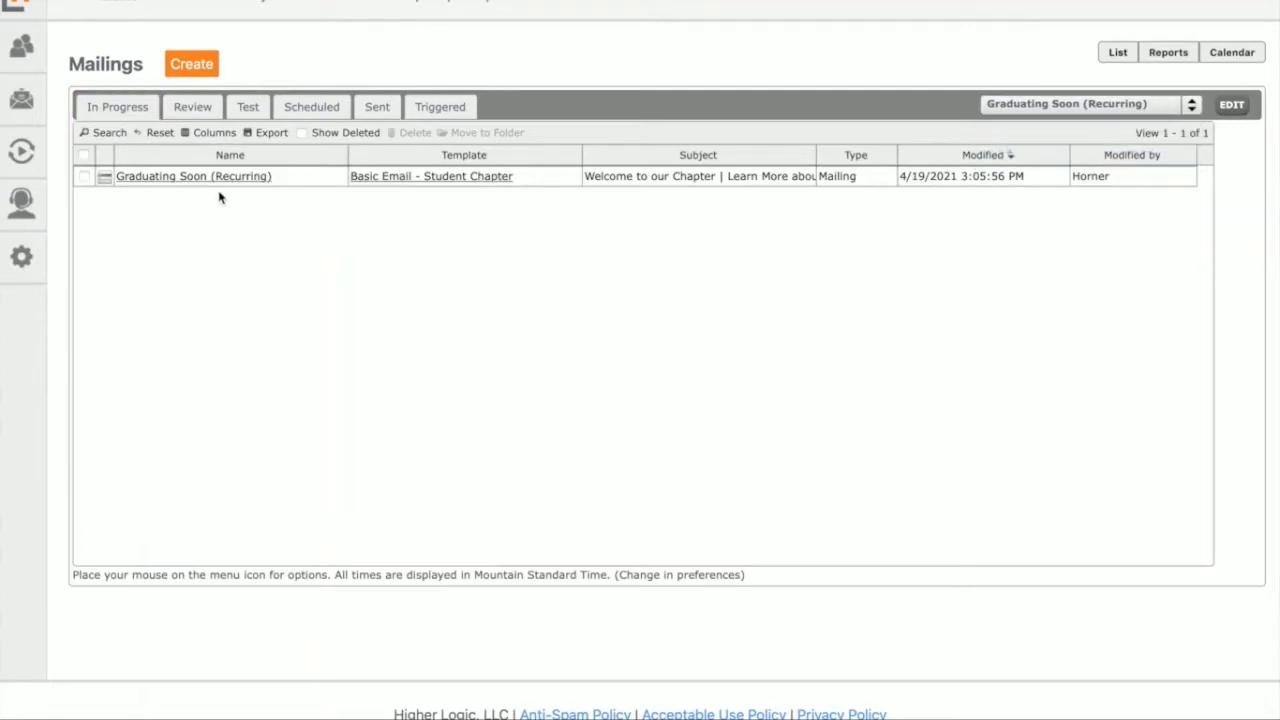
pyautogui.click(1031, 106)
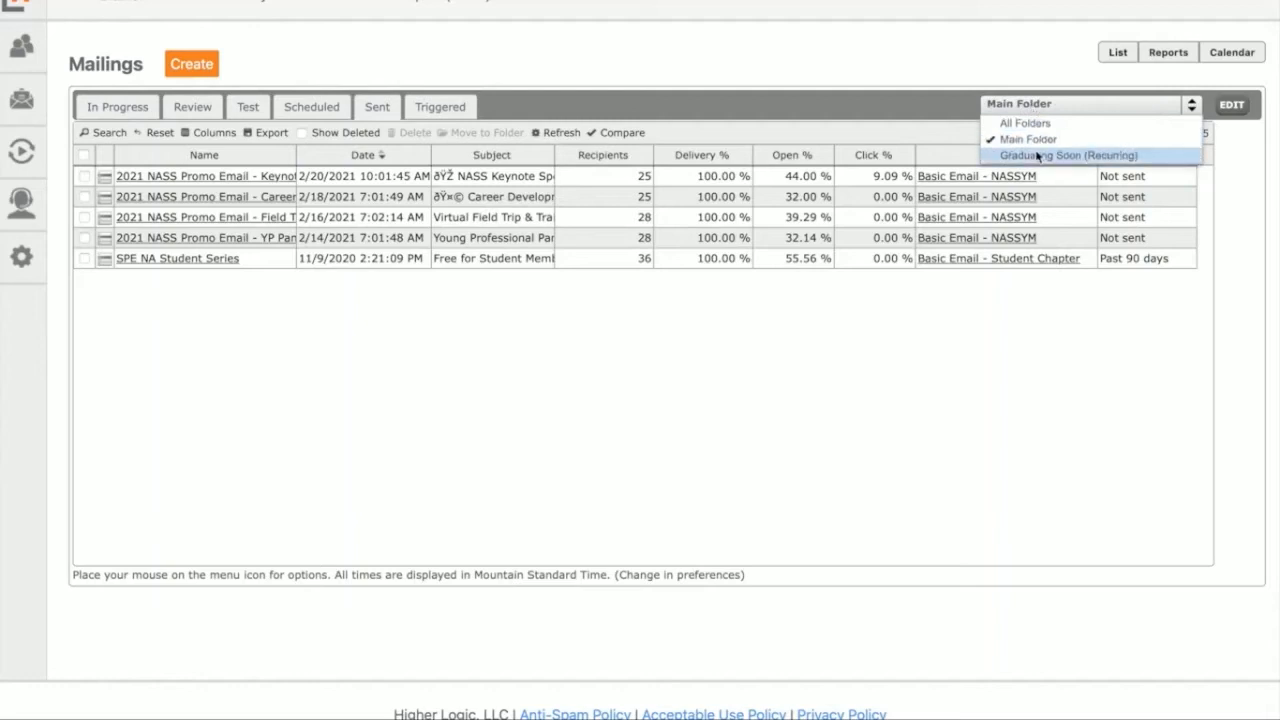
# Step: Show the scheduled mailings stored in the Graduating Soon (Recurring) folder
pyautogui.click(318, 106)
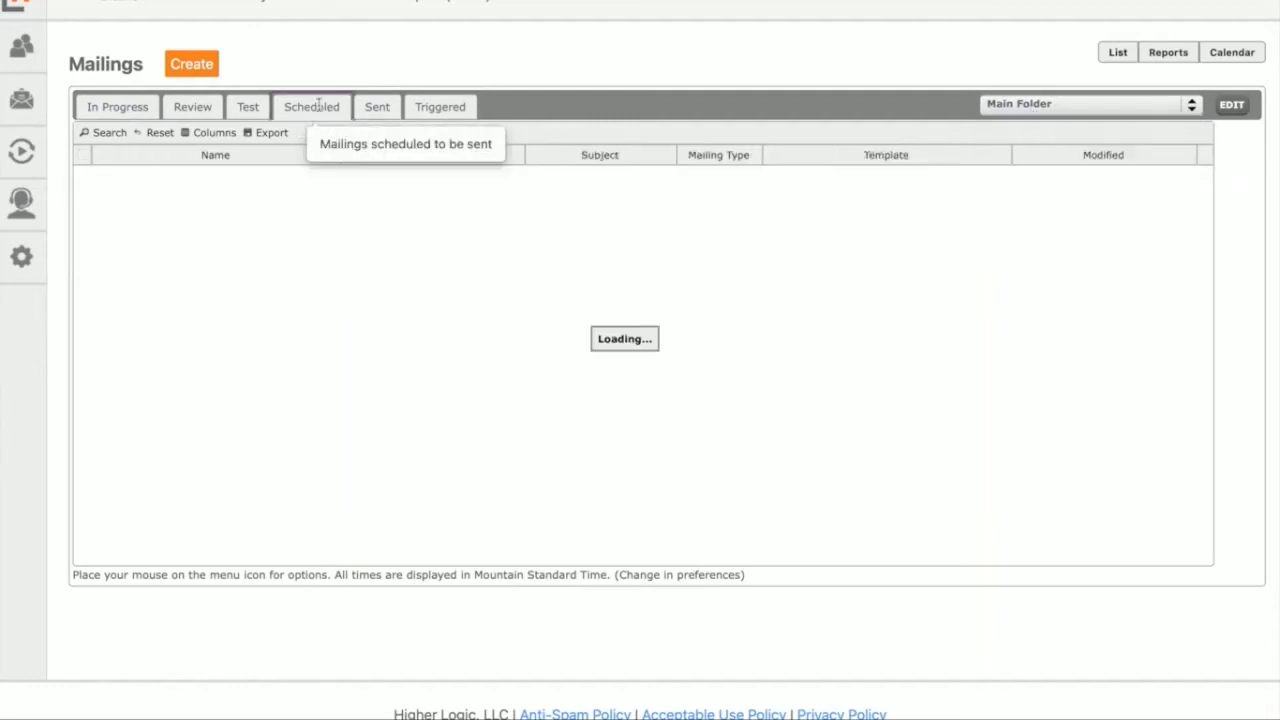
pyautogui.click(1079, 105)
pyautogui.click(1063, 155)
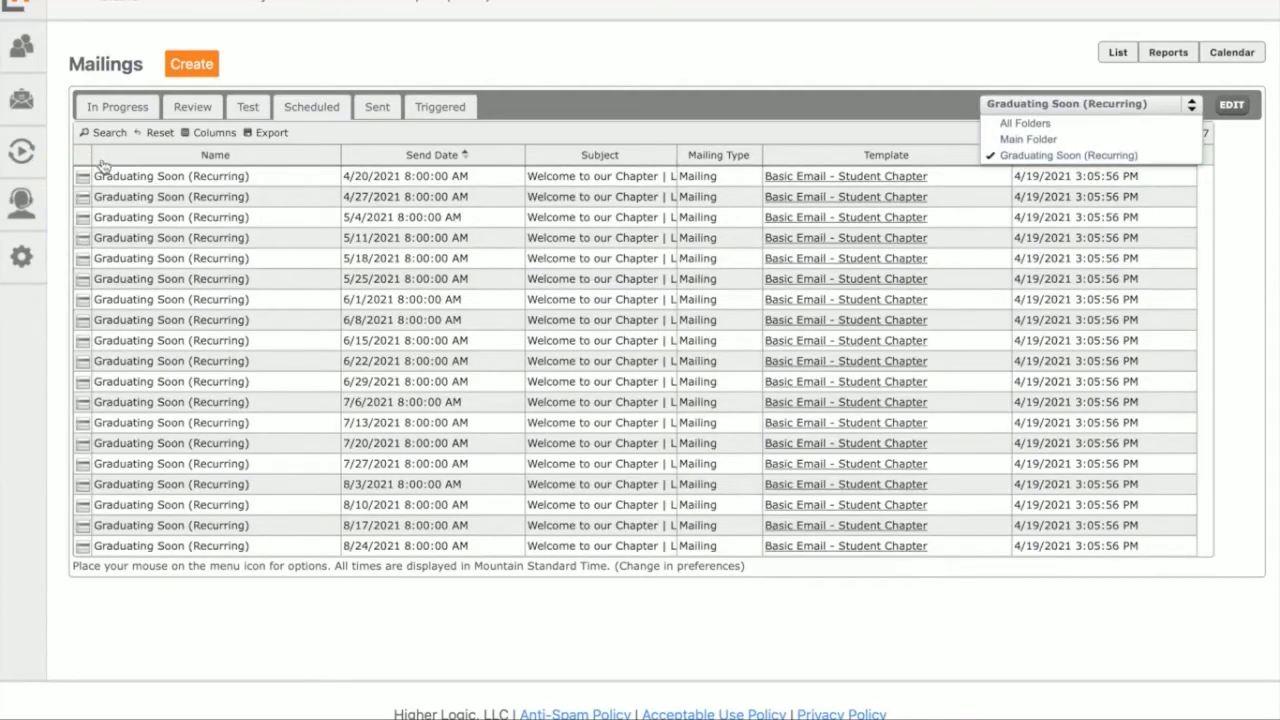
# Step: Stop sending the scheduled Graduating Soon (Recurring) mailing and confirm placing it on hold
pyautogui.moveTo(86, 174)
pyautogui.click(147, 235)
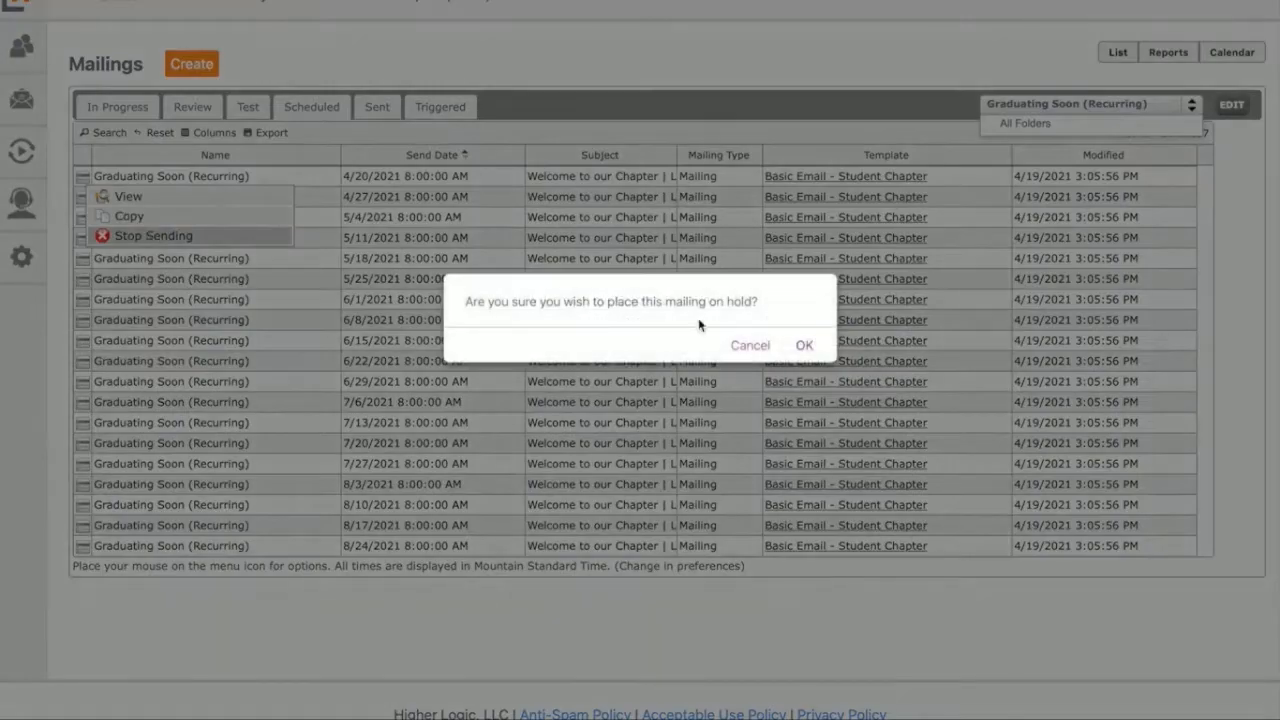
pyautogui.click(805, 346)
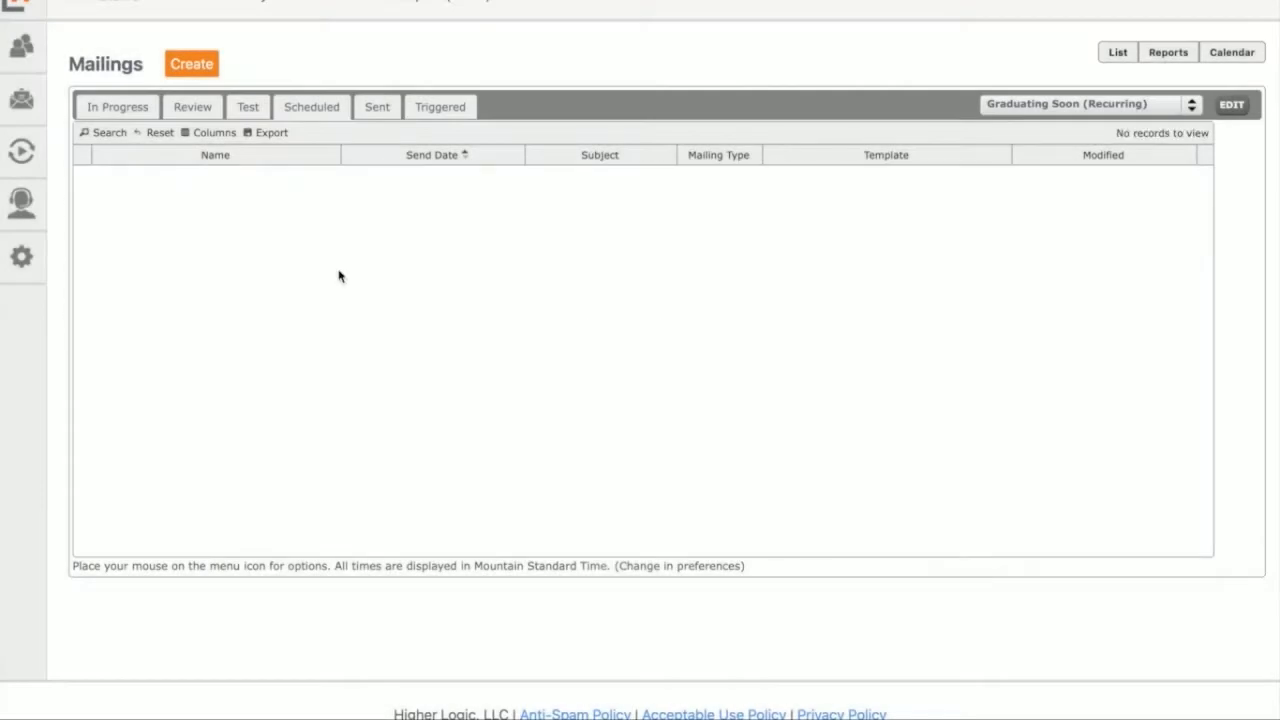
# Step: Reopen the Graduating Soon (Recurring) mailing from the in-progress mailings, dismiss the welcome overview, and go to its design
pyautogui.click(126, 106)
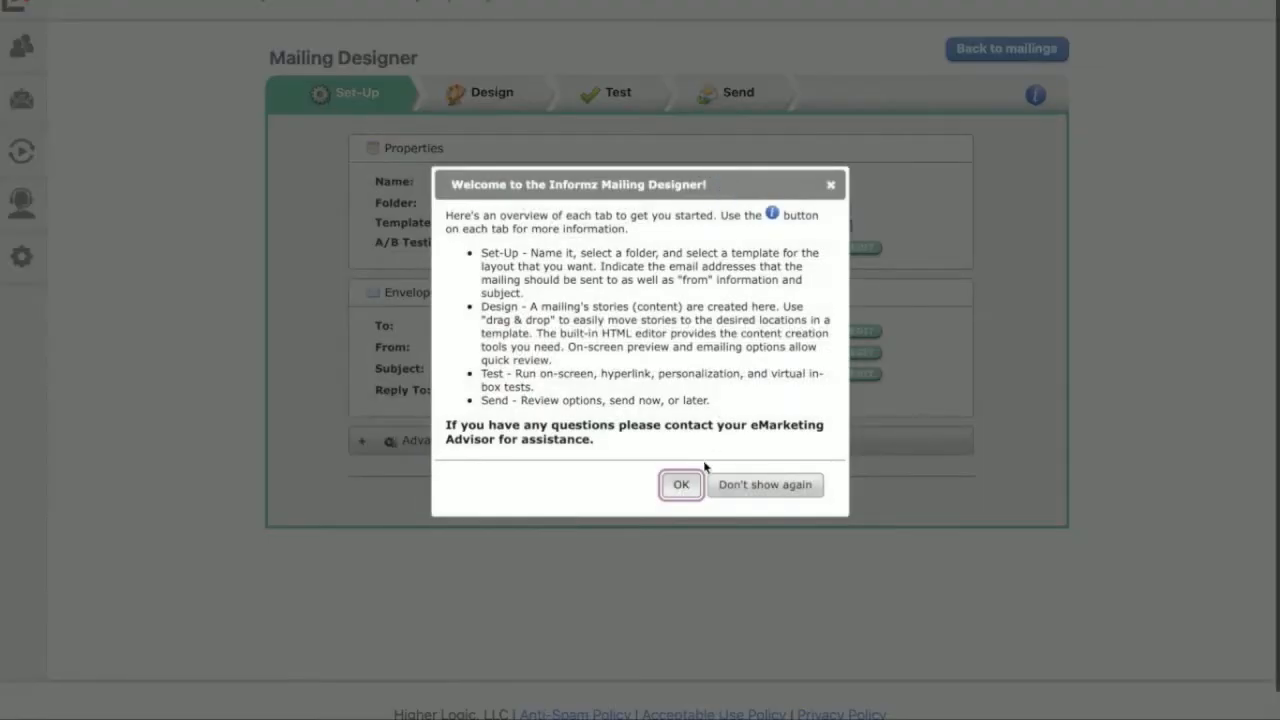
pyautogui.click(681, 484)
pyautogui.click(490, 88)
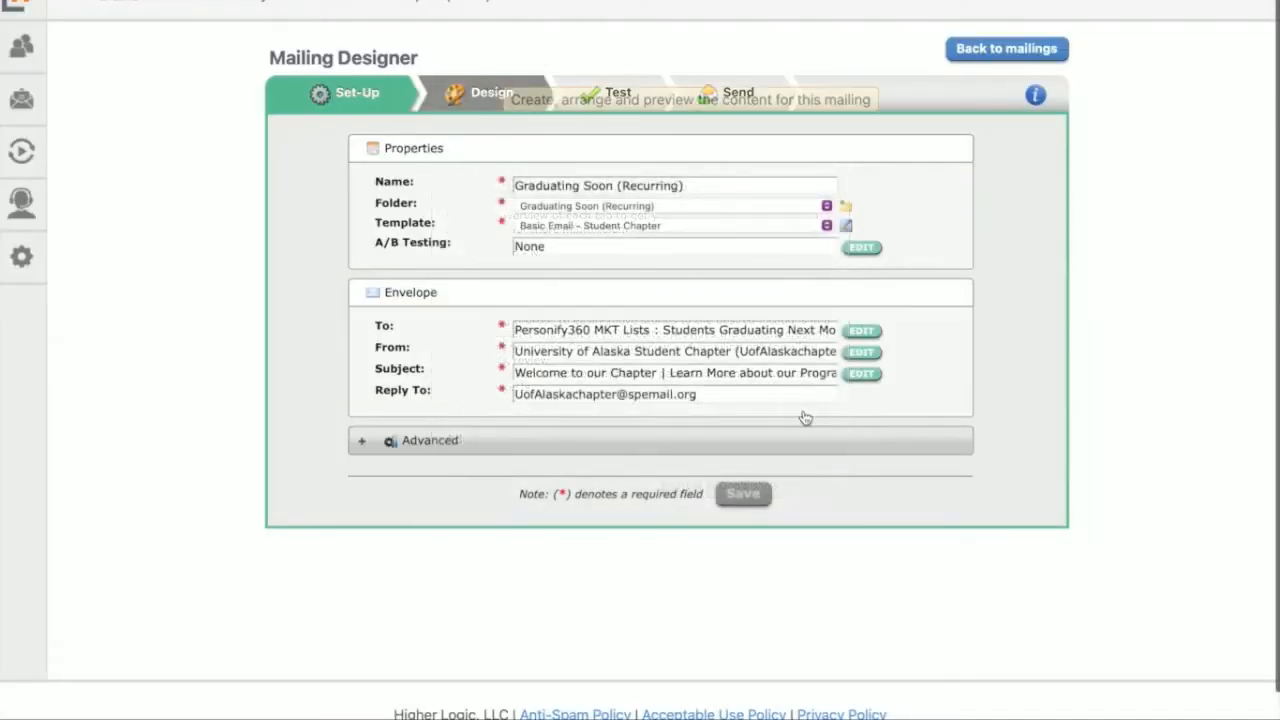
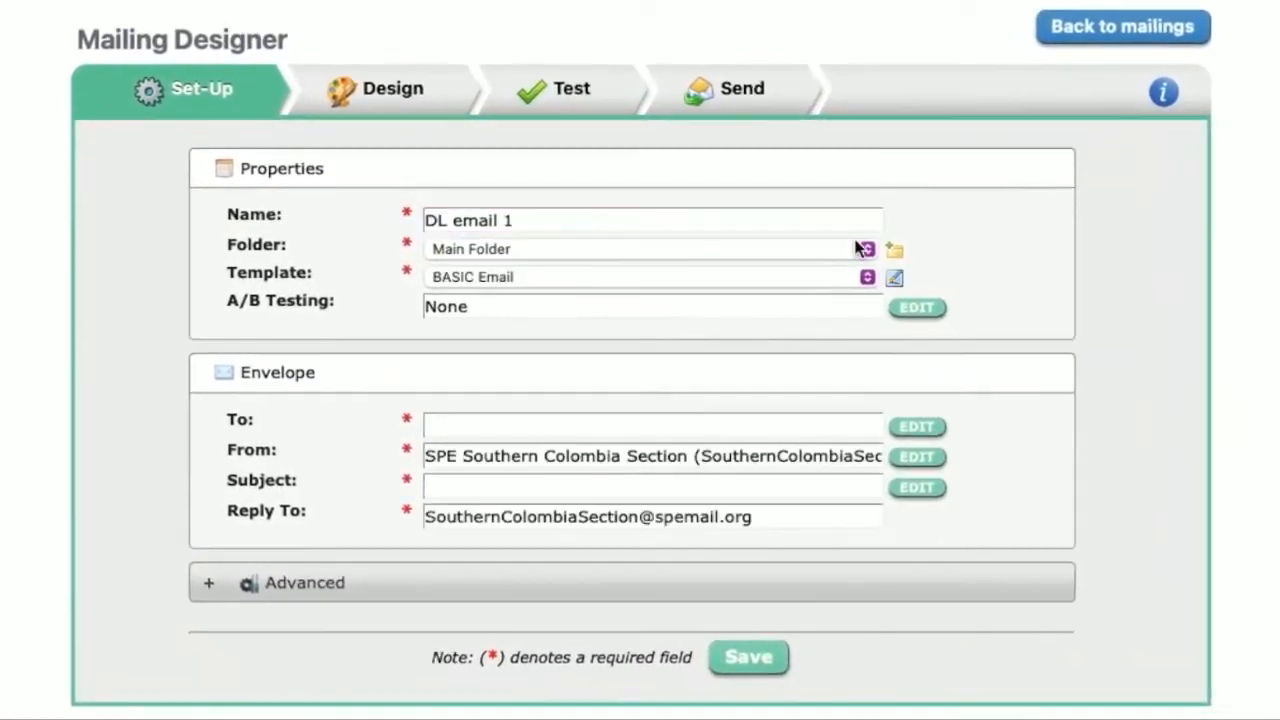
# Step: Keep the DL email 1 mailing in the Main Folder and use the BASIC Email template for it
pyautogui.click(872, 250)
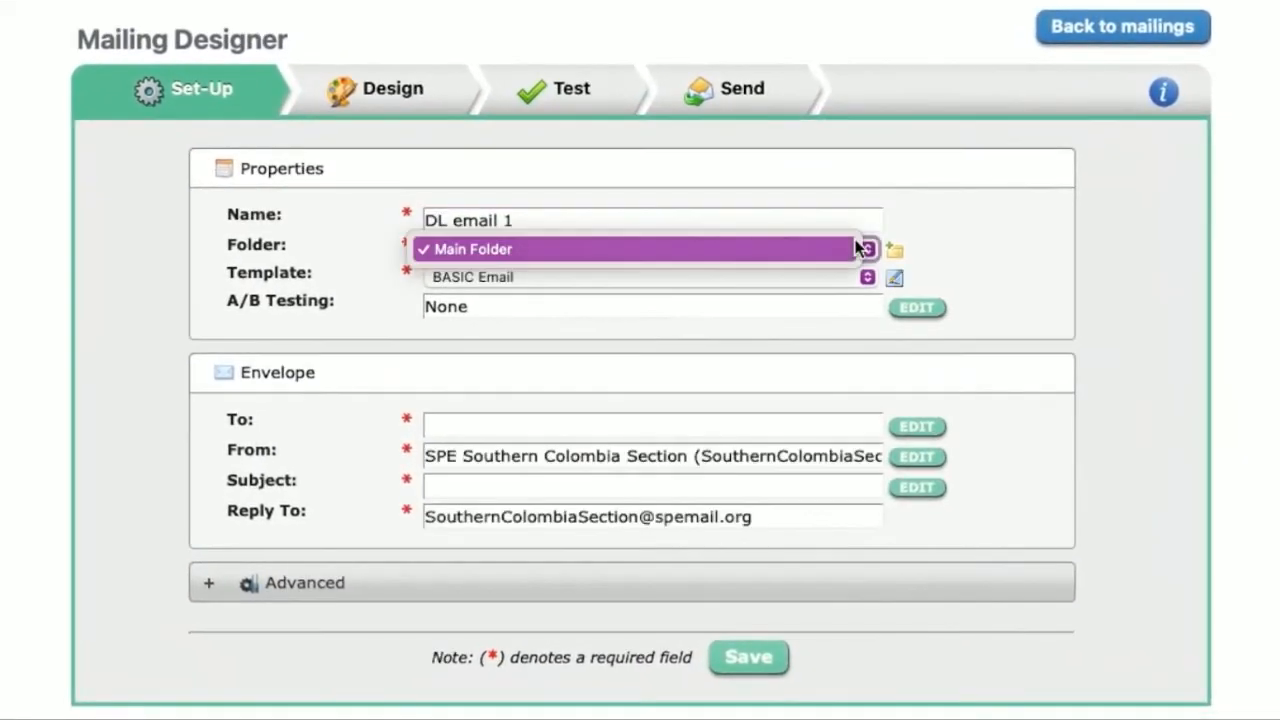
pyautogui.click(1020, 243)
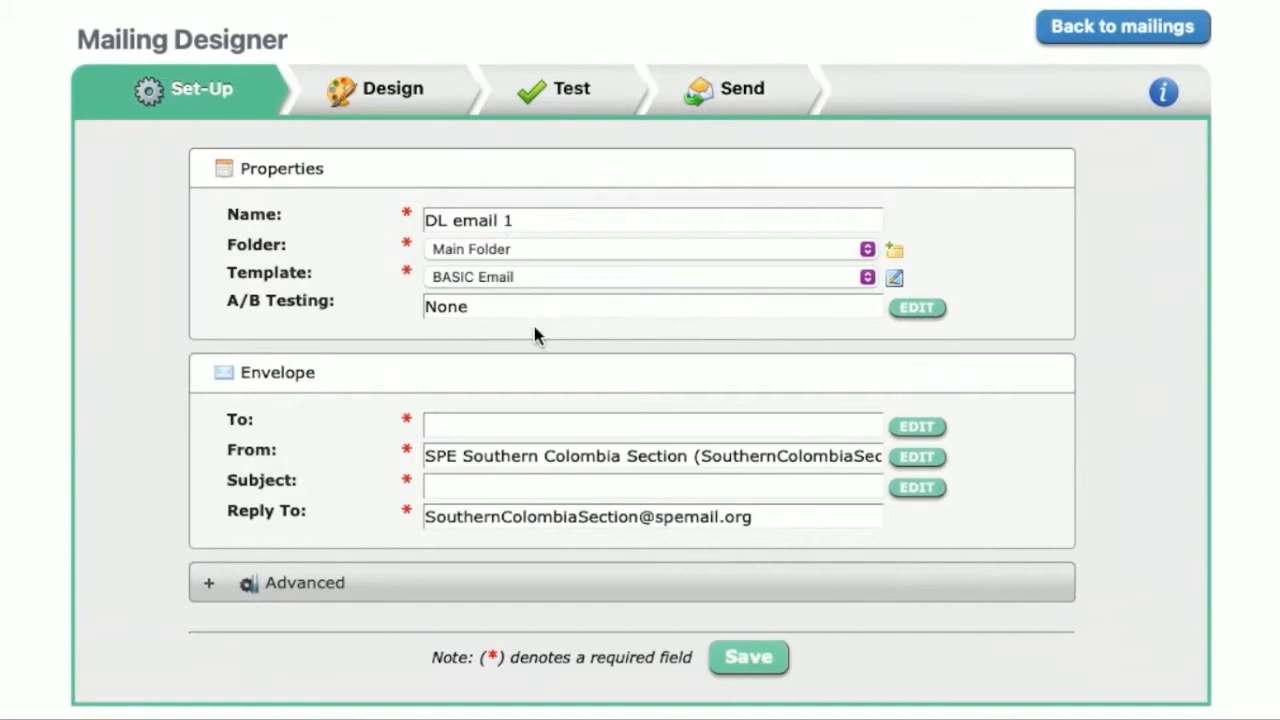
pyautogui.click(559, 276)
pyautogui.click(559, 276)
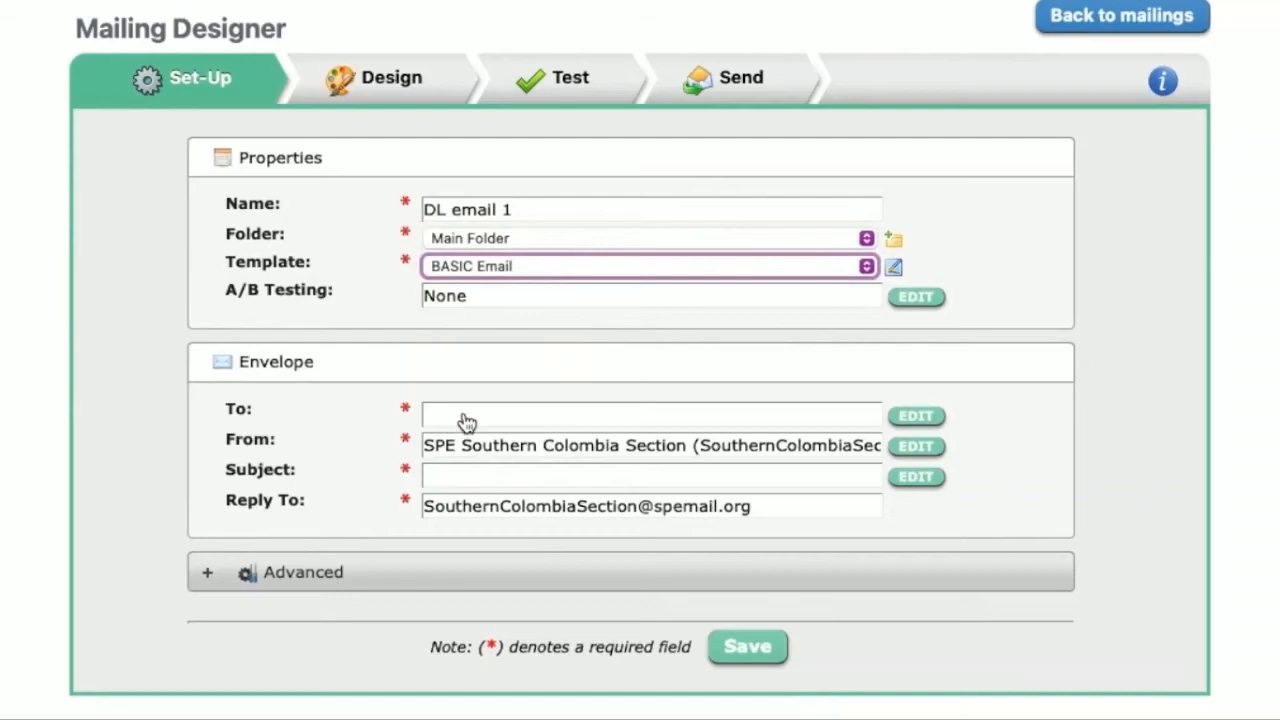
# Step: Set the recipients of the entire mailing to the *Members (No Students) target group from the Personify360 MKT Lists folder
pyautogui.click(916, 416)
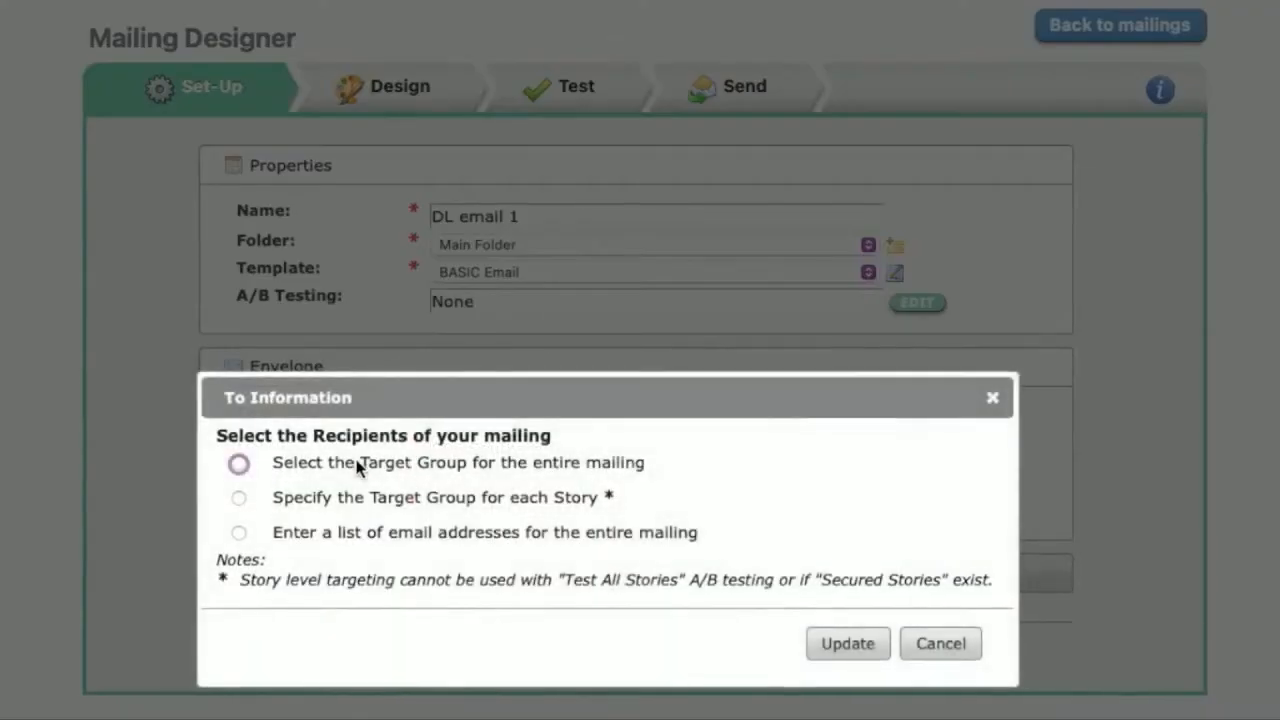
pyautogui.click(349, 465)
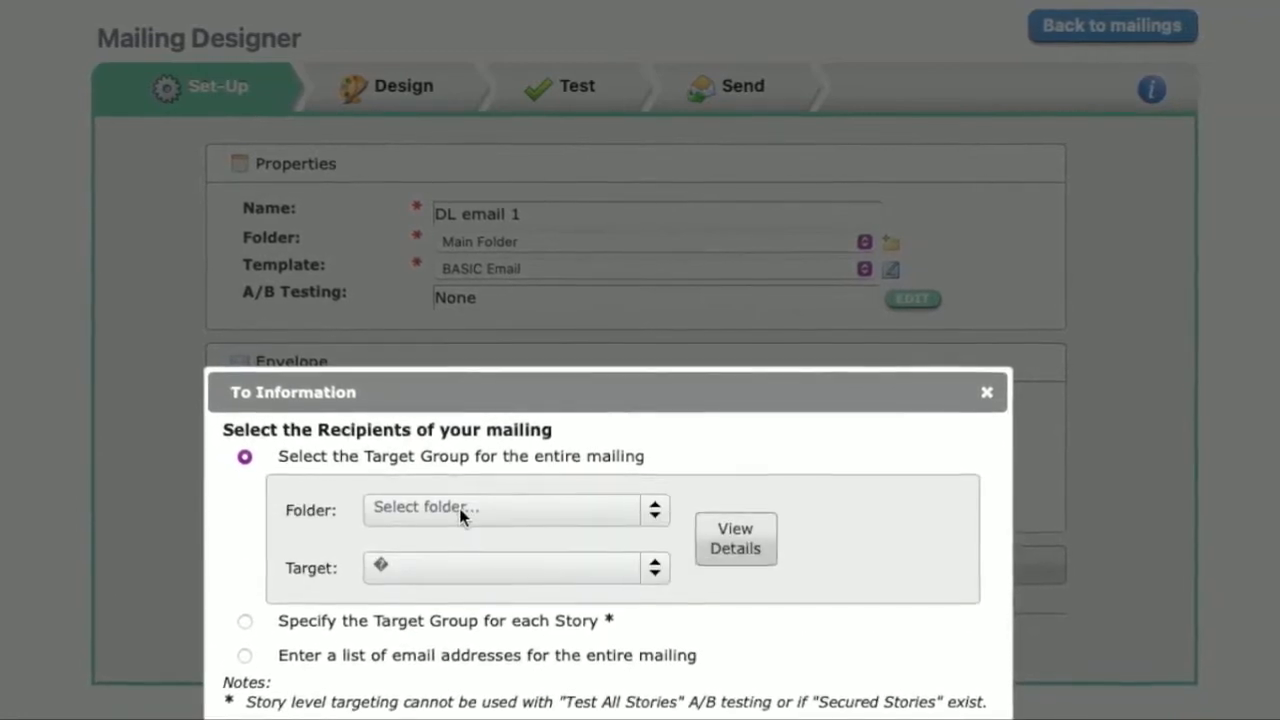
pyautogui.click(458, 507)
pyautogui.click(528, 579)
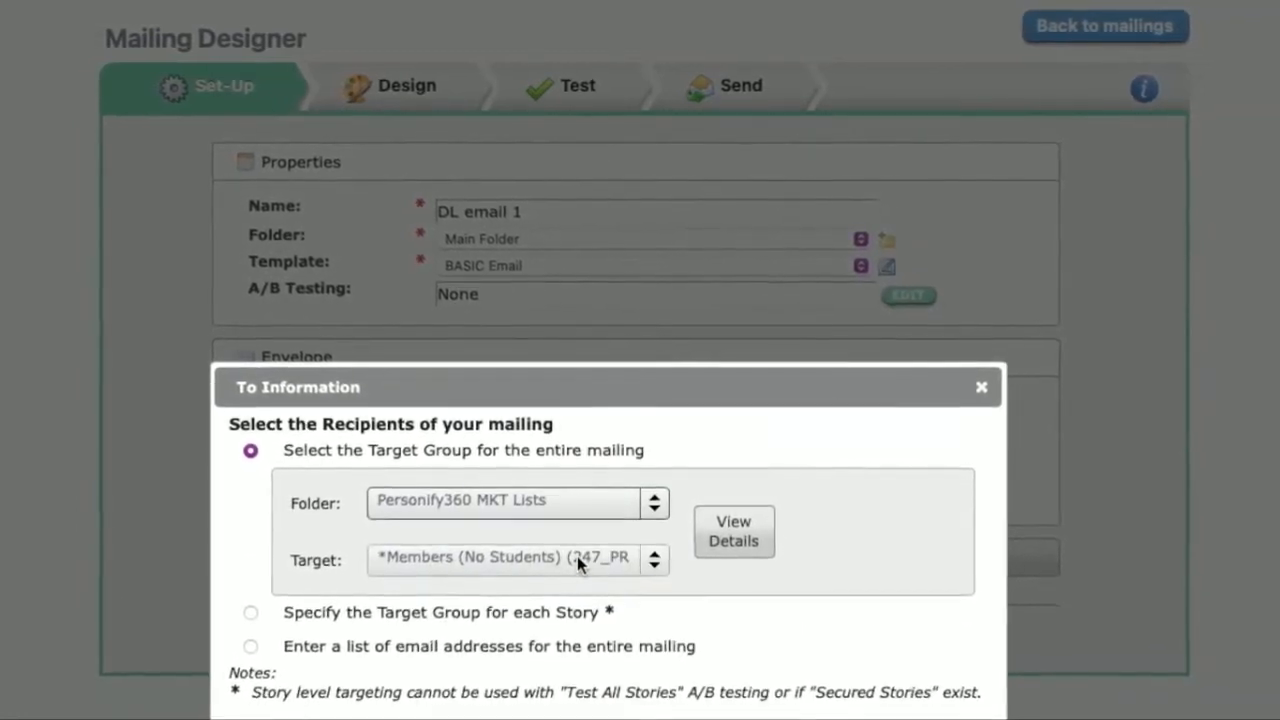
pyautogui.click(577, 553)
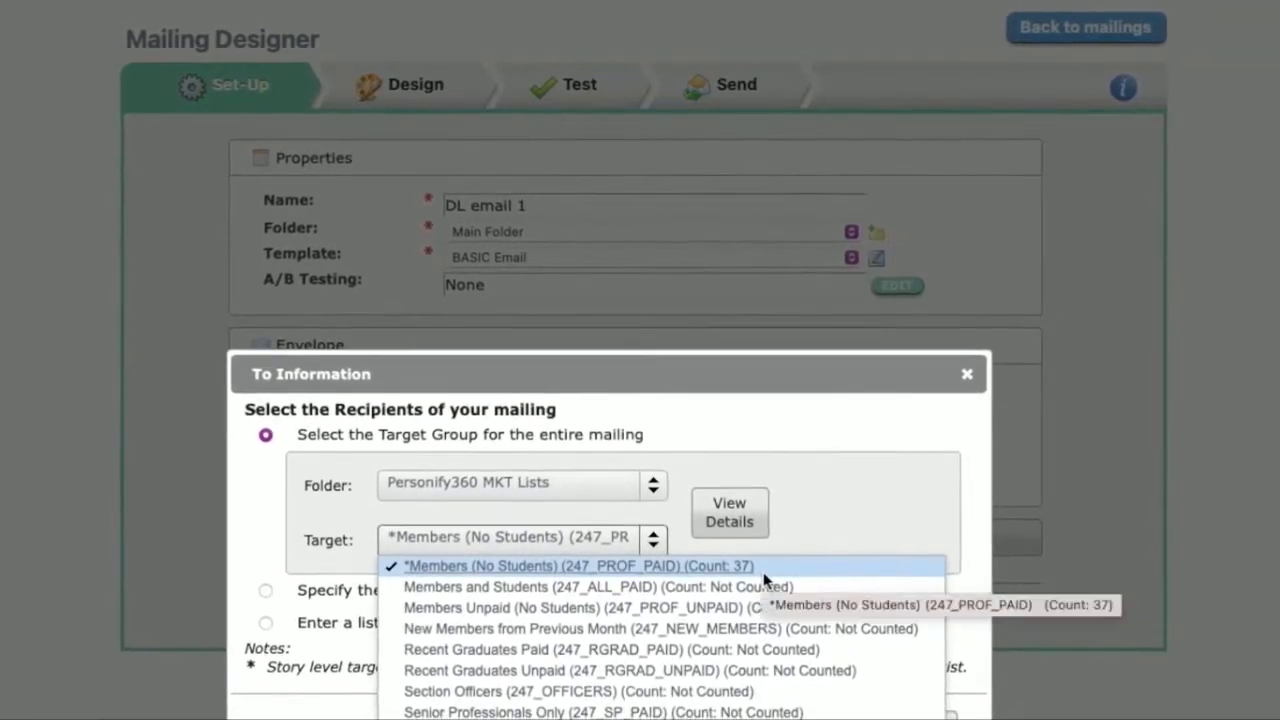
pyautogui.click(755, 575)
pyautogui.click(617, 534)
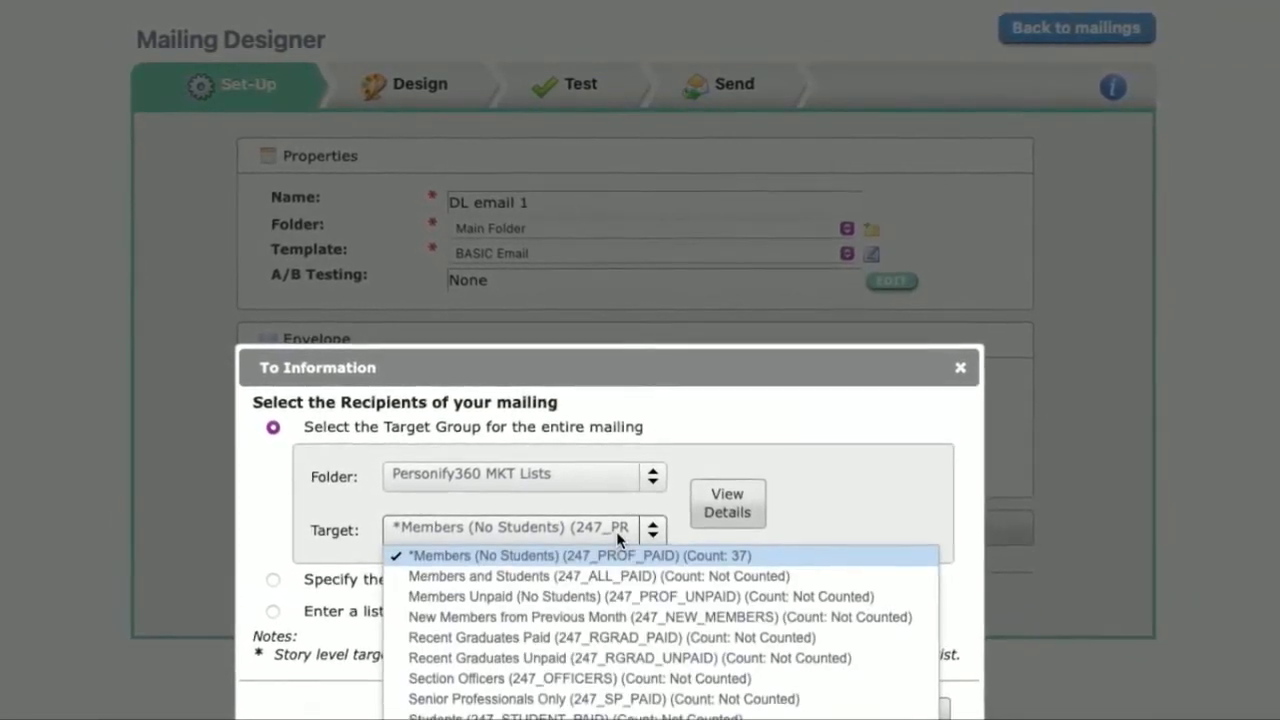
pyautogui.click(745, 552)
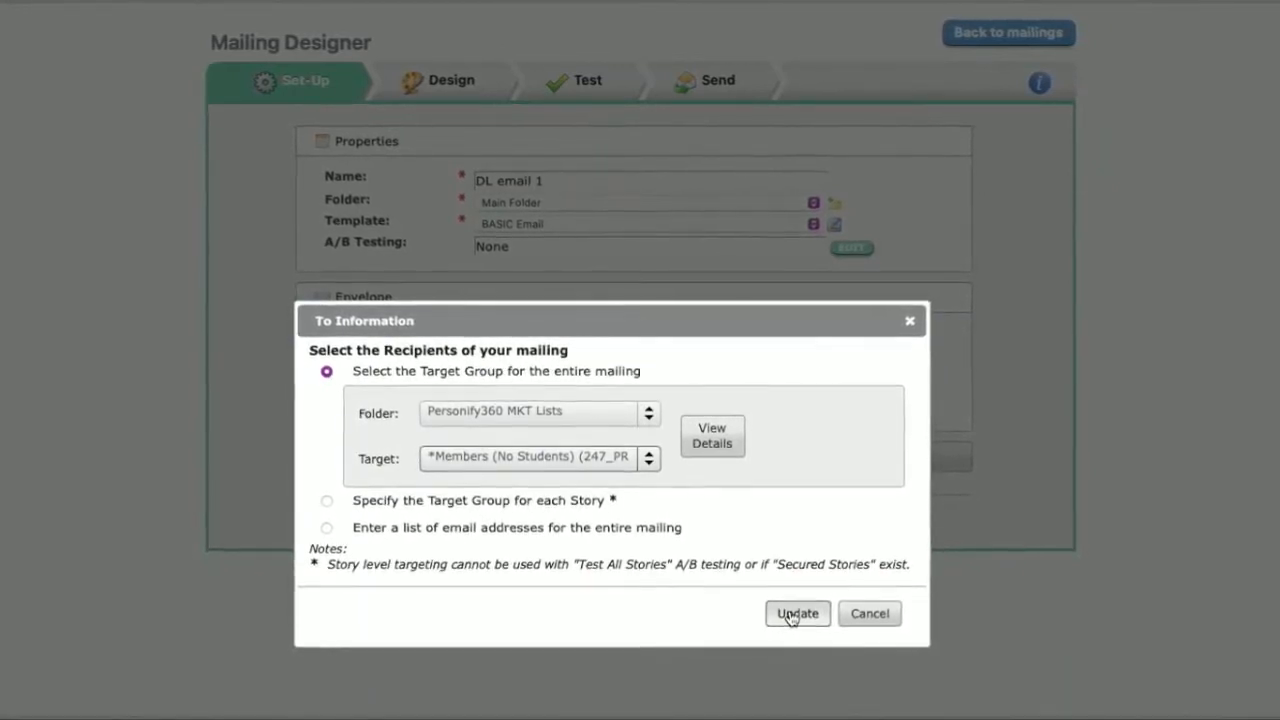
pyautogui.click(797, 613)
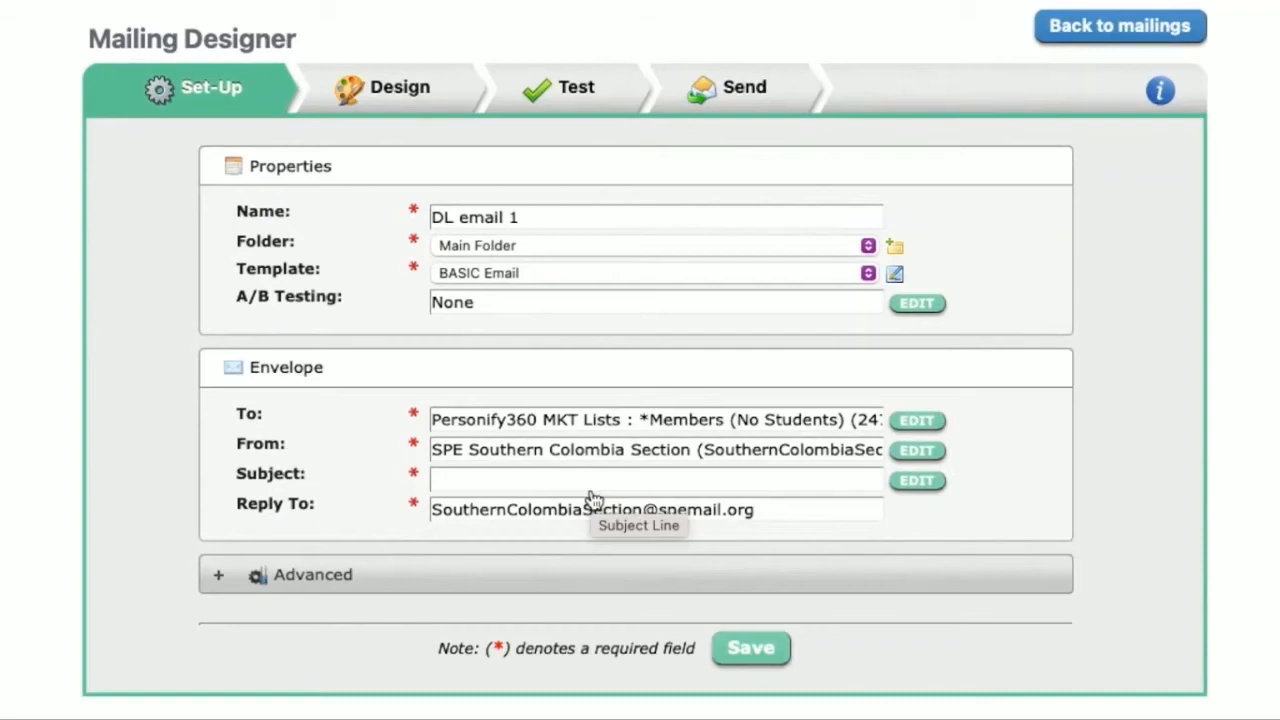
# Step: Set the mailing's subject to "DL Talk Carbon Capture in North America" and apply it
pyautogui.click(535, 484)
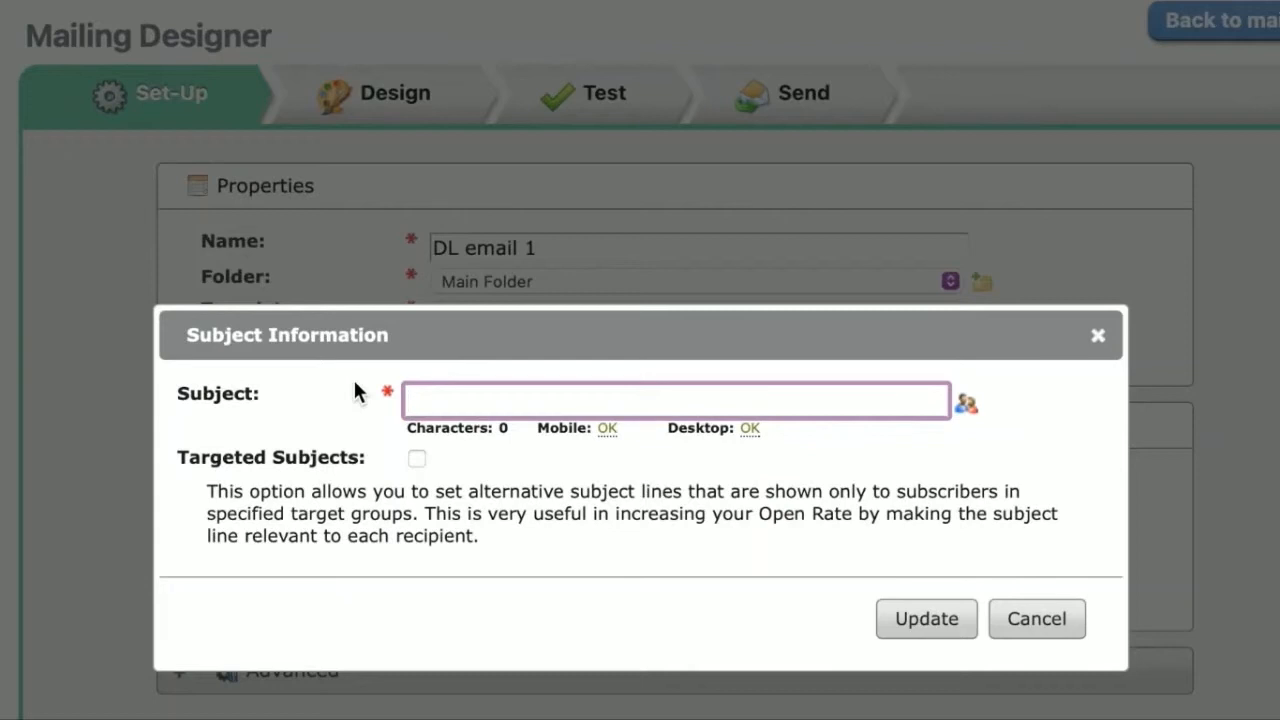
pyautogui.write('DL Talk Carbon Captu')
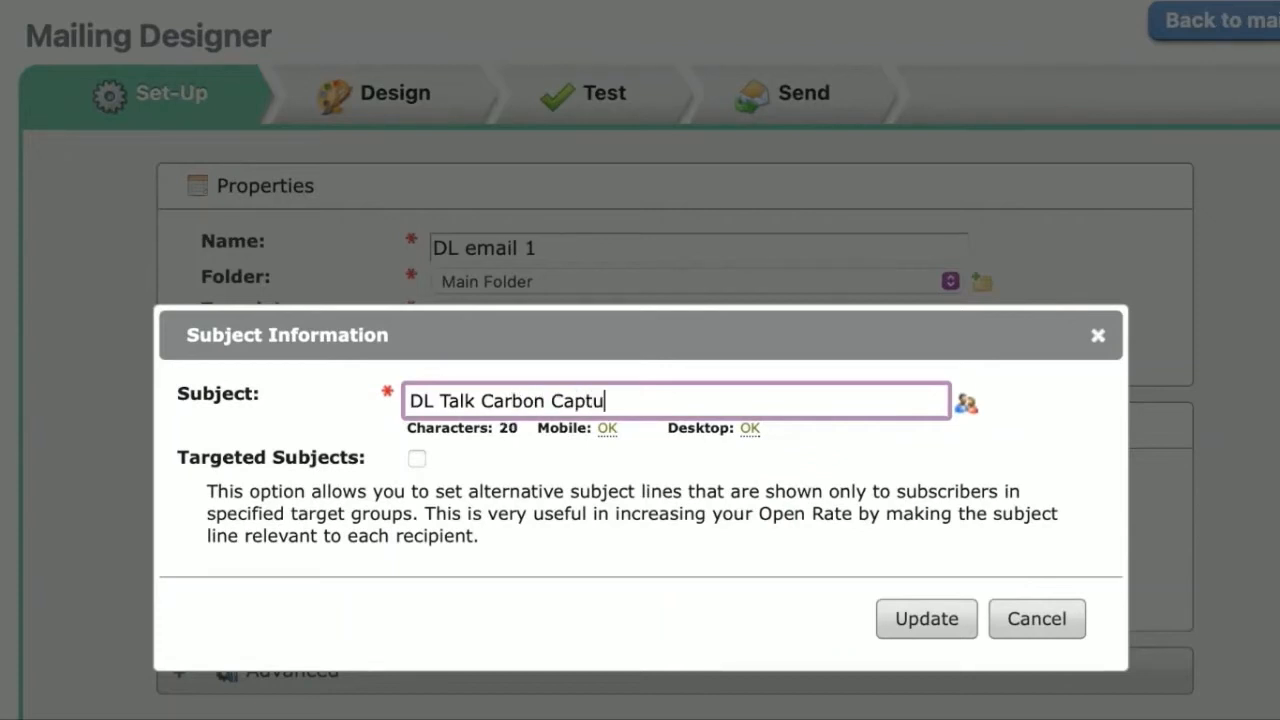
pyautogui.write('re in North America')
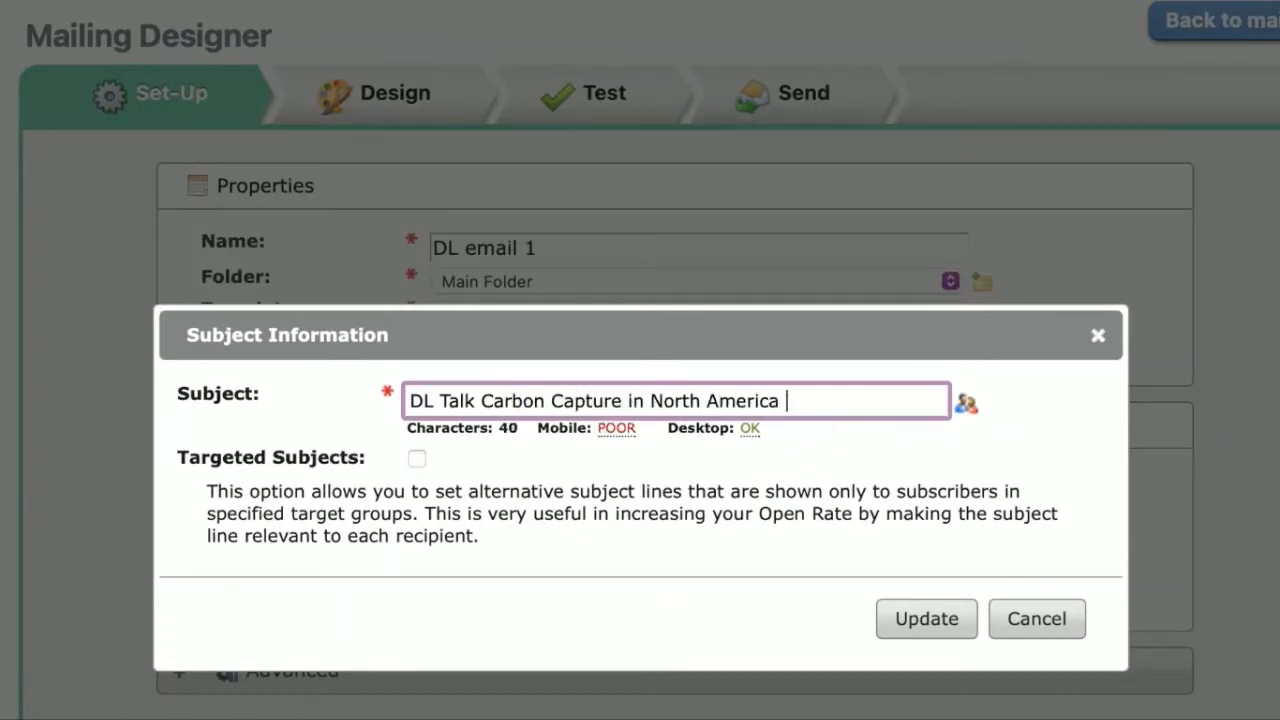
pyautogui.click(922, 620)
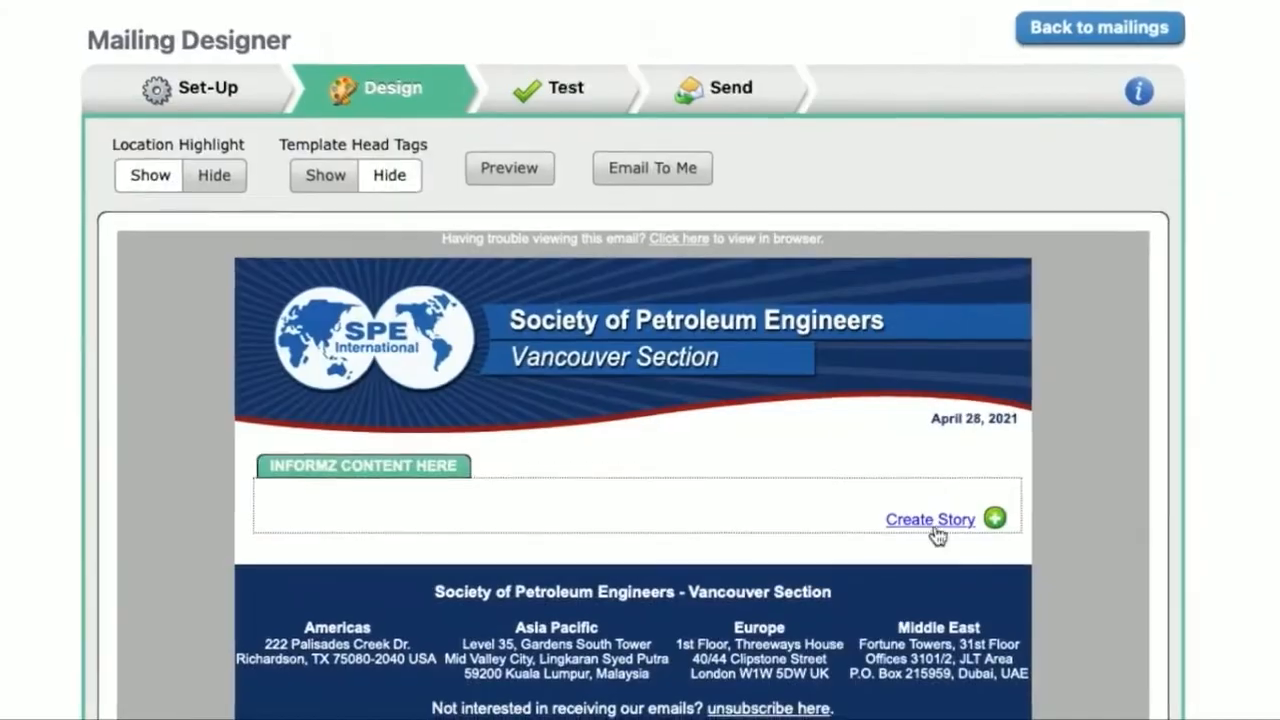
# Step: Create a story in the INFORMZ CONTENT HERE location and insert the first virtual lecturer's story layout into it
pyautogui.click(990, 511)
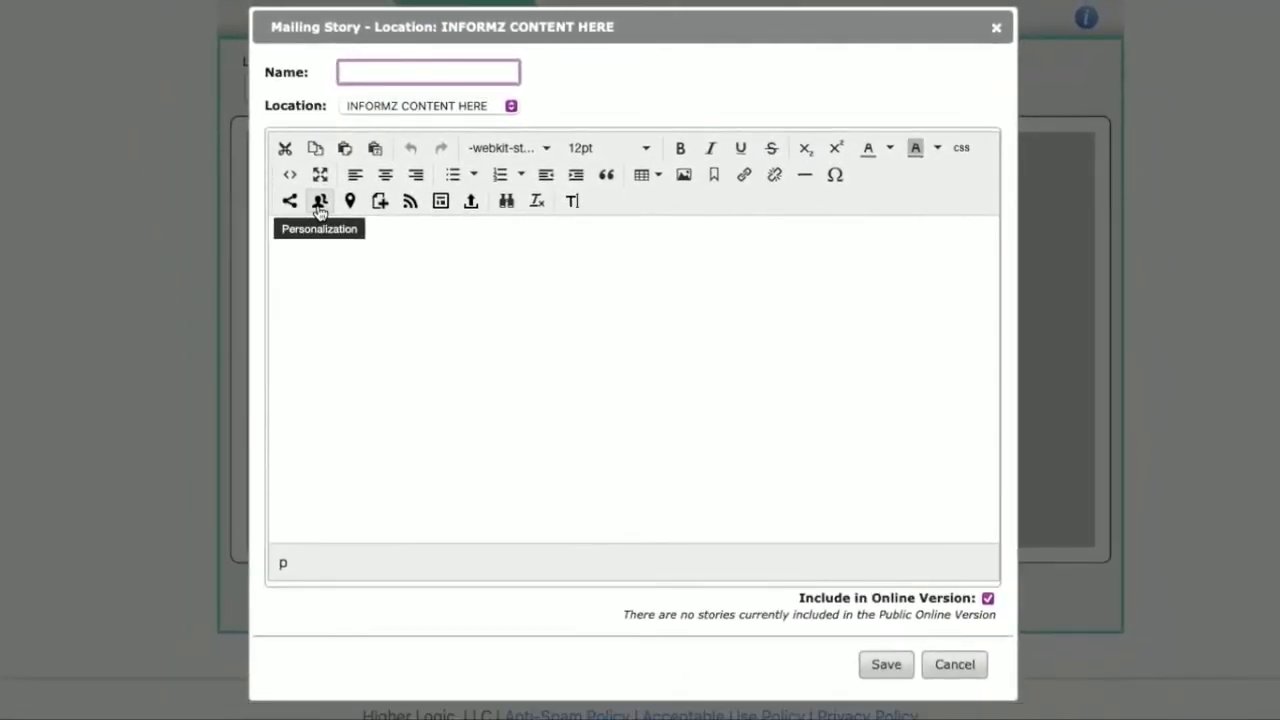
pyautogui.click(440, 202)
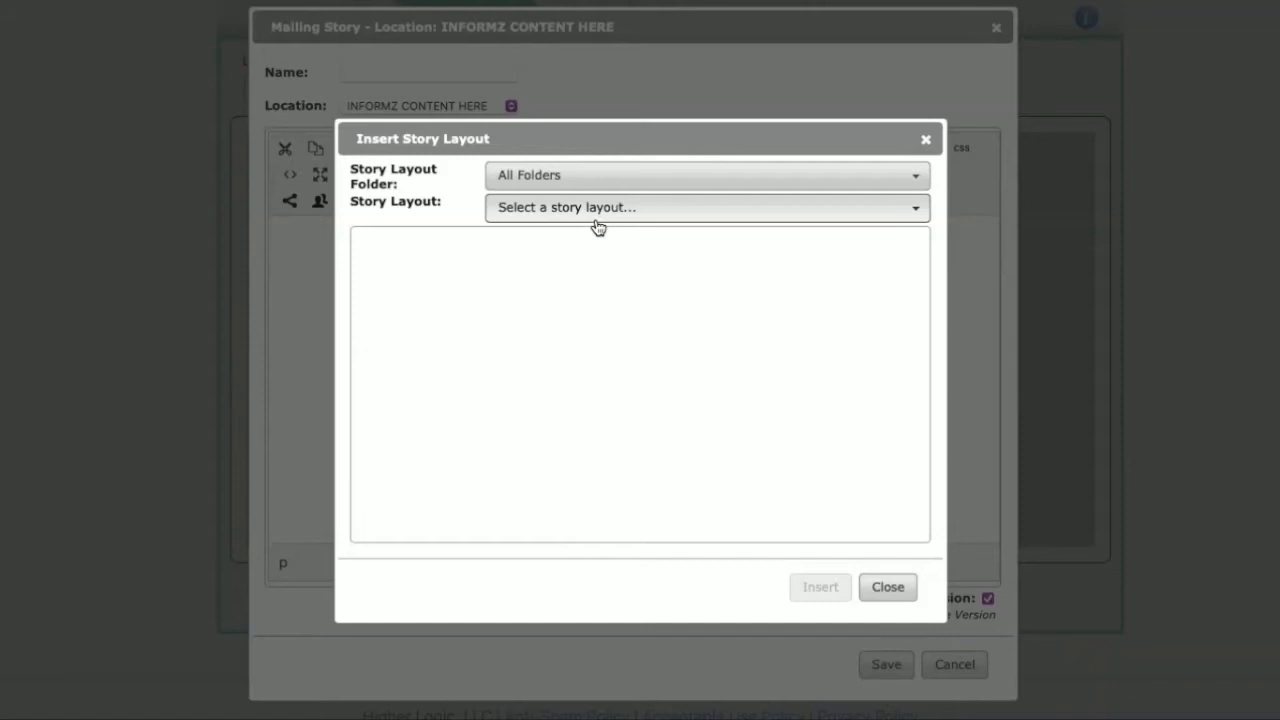
pyautogui.click(640, 210)
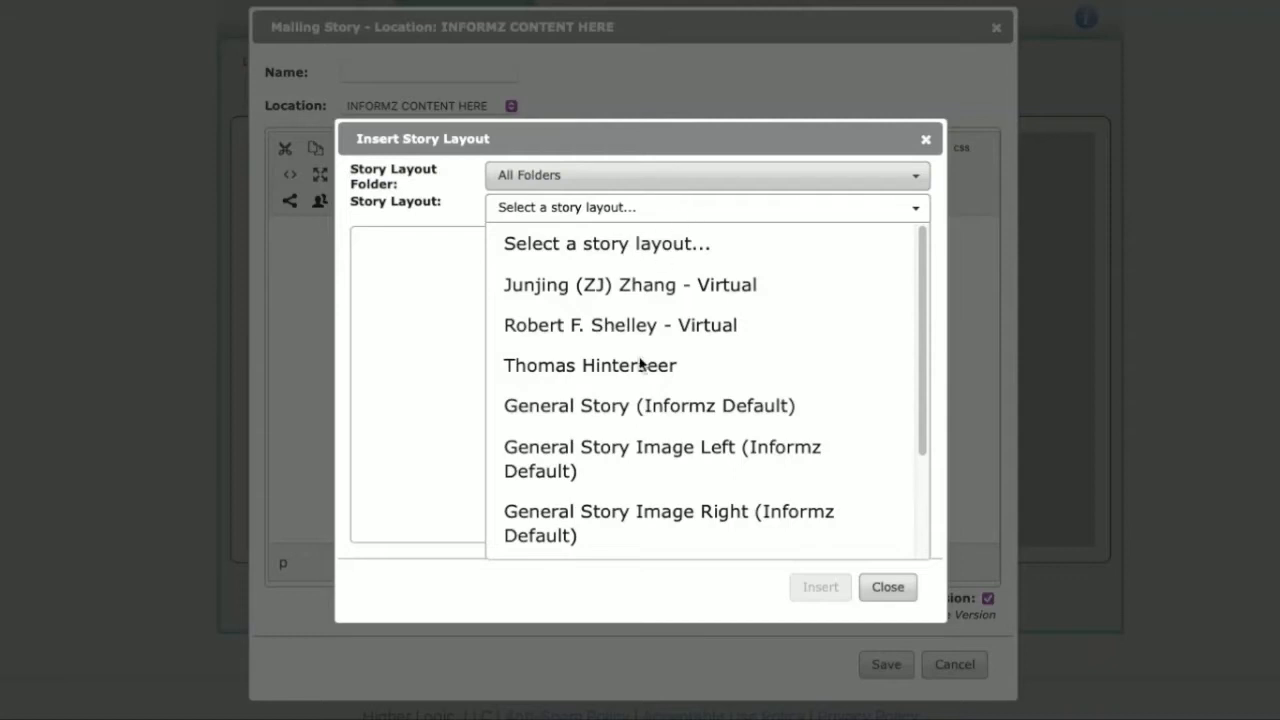
pyautogui.scroll(-3, 640, 365)
pyautogui.scroll(3, 640, 365)
pyautogui.click(565, 296)
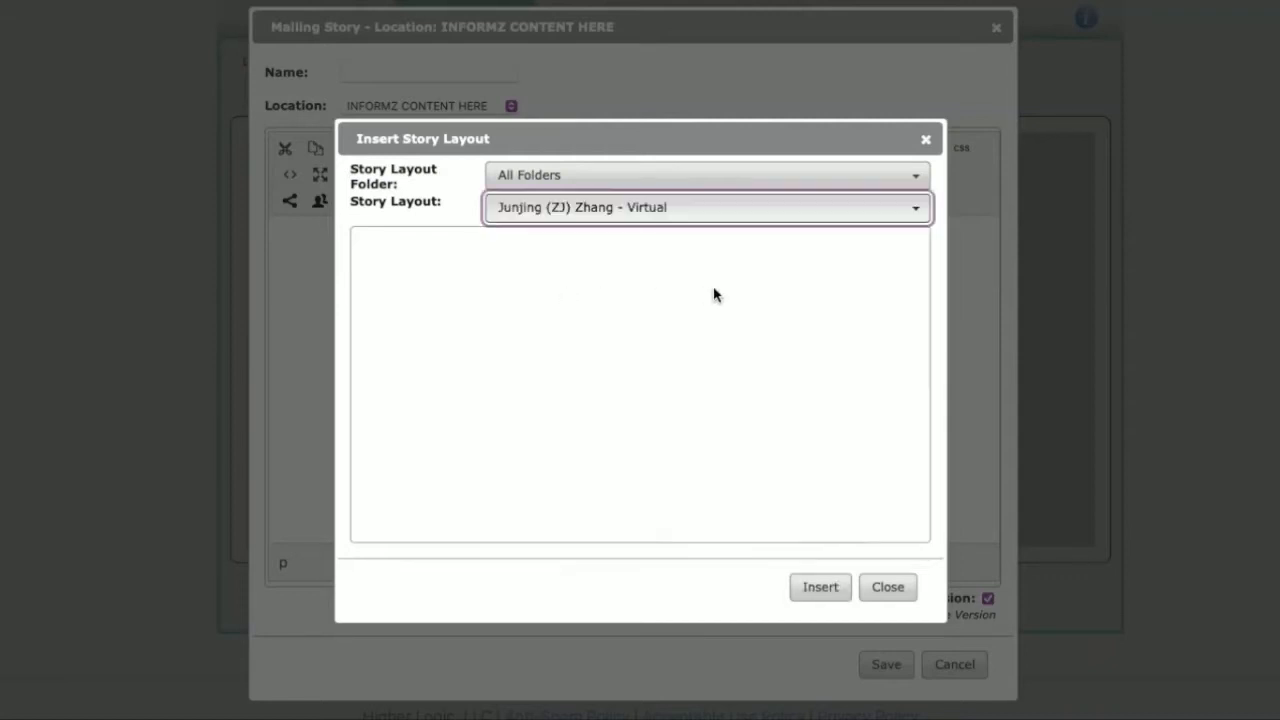
pyautogui.click(819, 588)
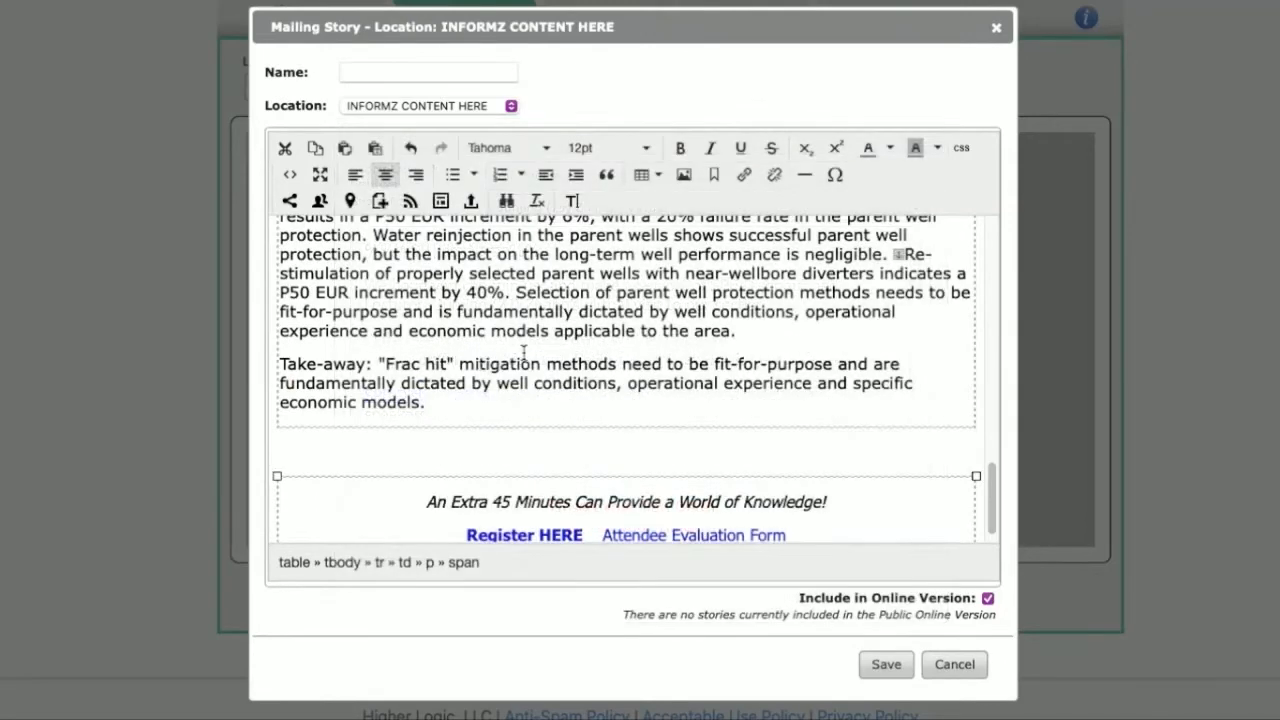
# Step: Look through the inserted story and replace its section name placeholder with "Vancouver Section"
pyautogui.scroll(10, 738, 378)
pyautogui.scroll(1, 738, 378)
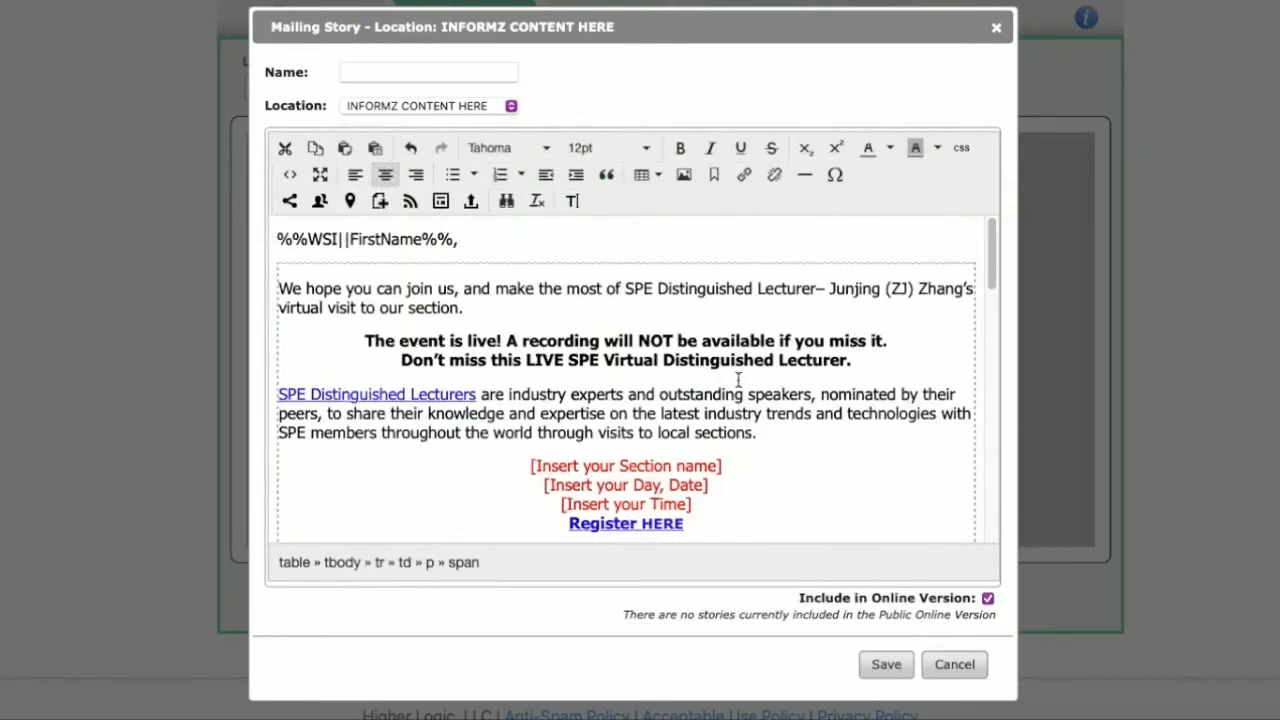
pyautogui.scroll(-15, 738, 378)
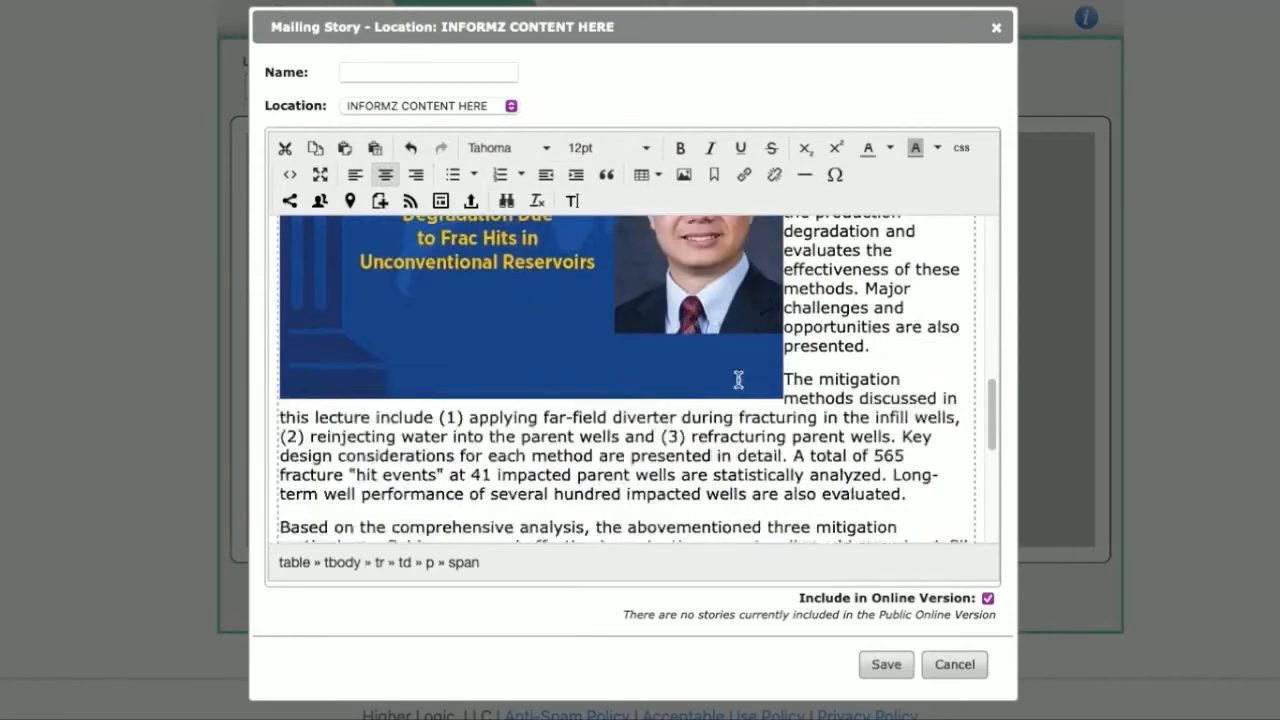
pyautogui.scroll(-5, 738, 378)
pyautogui.scroll(20, 738, 378)
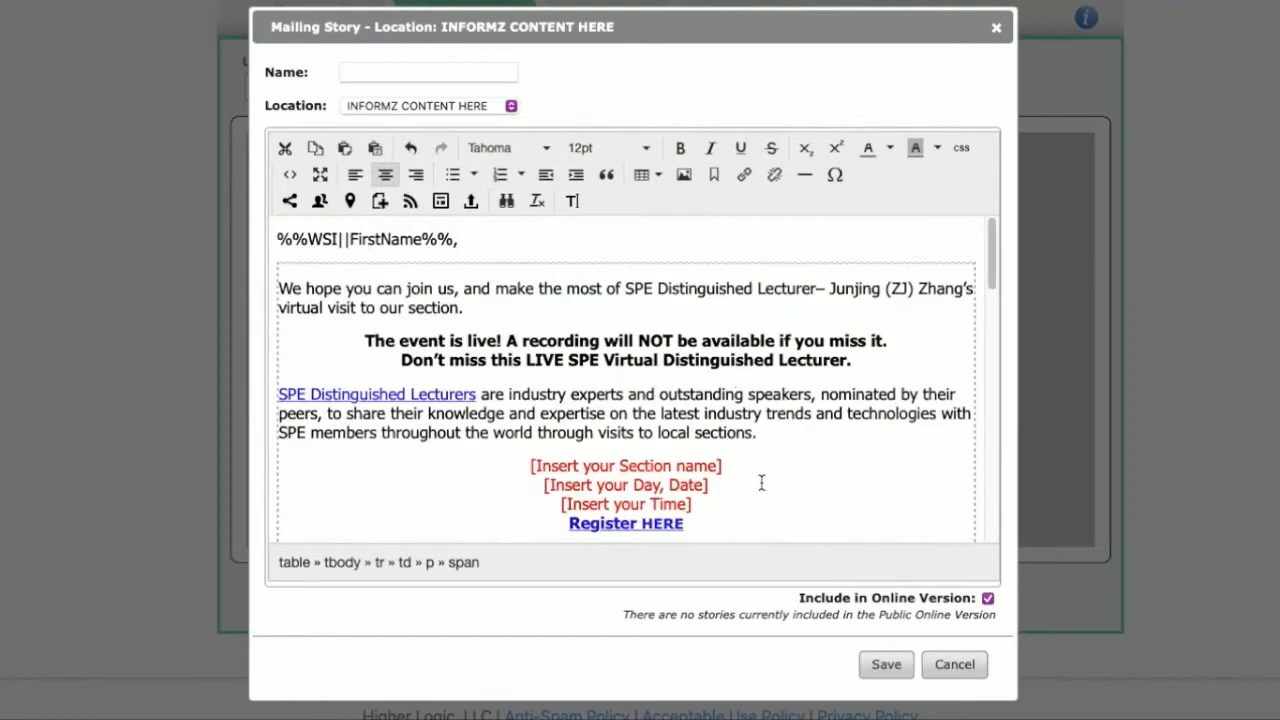
pyautogui.scroll(-1, 761, 483)
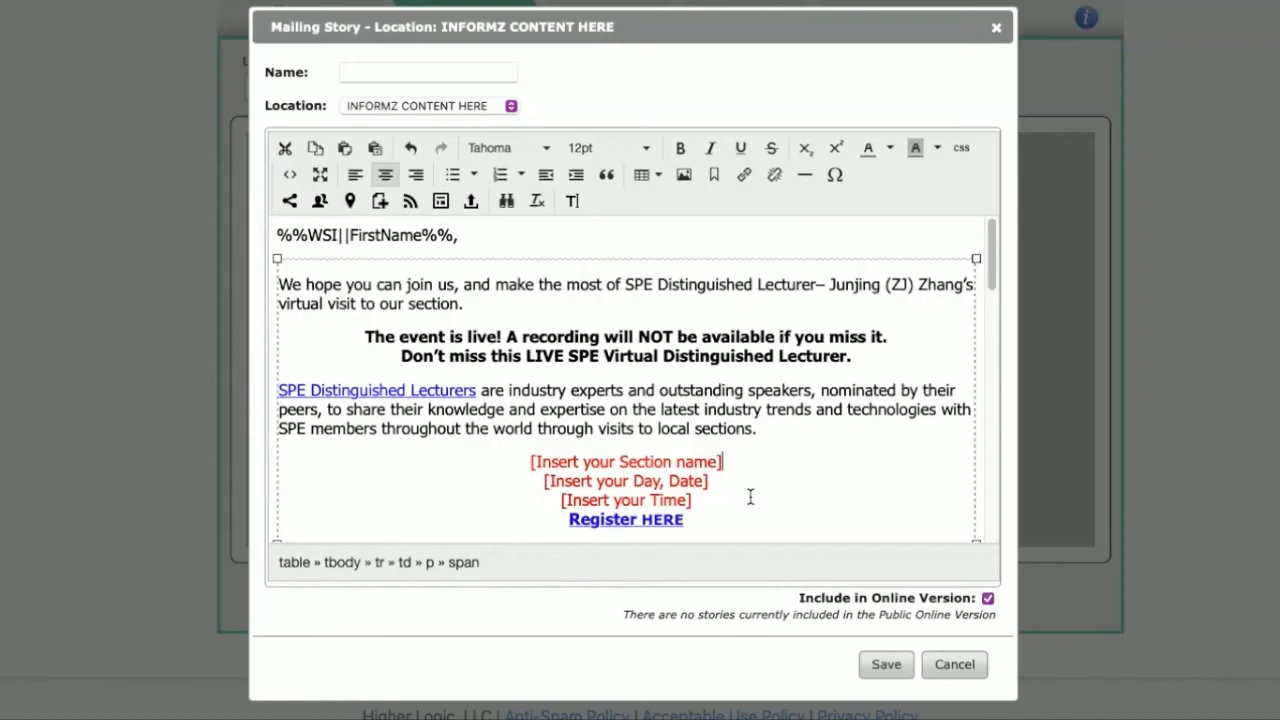
pyautogui.moveTo(741, 461); pyautogui.dragTo(537, 455)
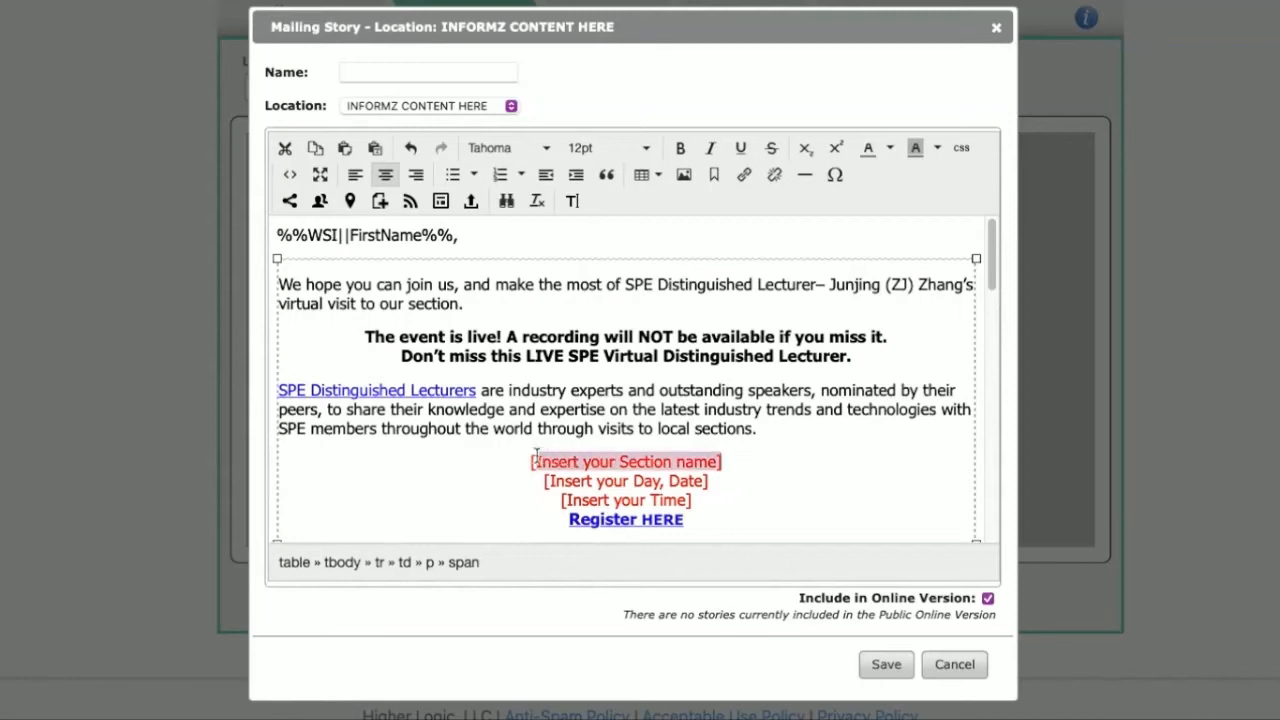
pyautogui.write('Van')
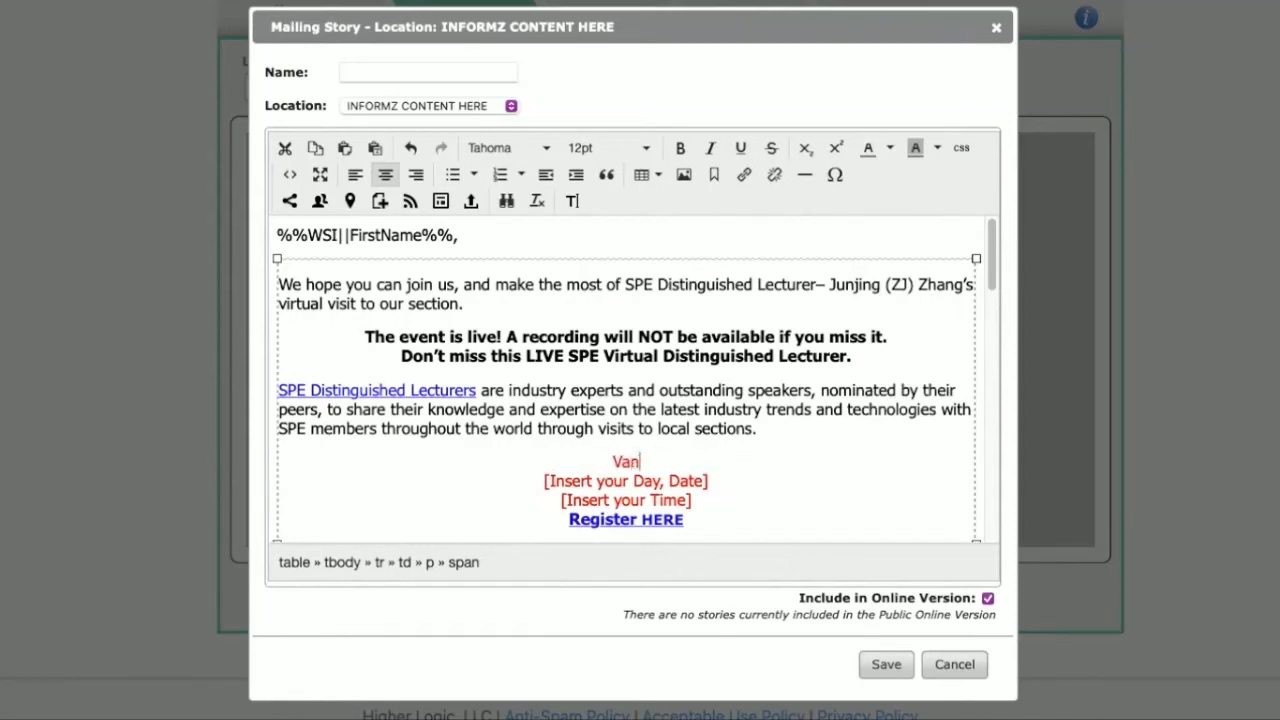
pyautogui.write('couver Section')
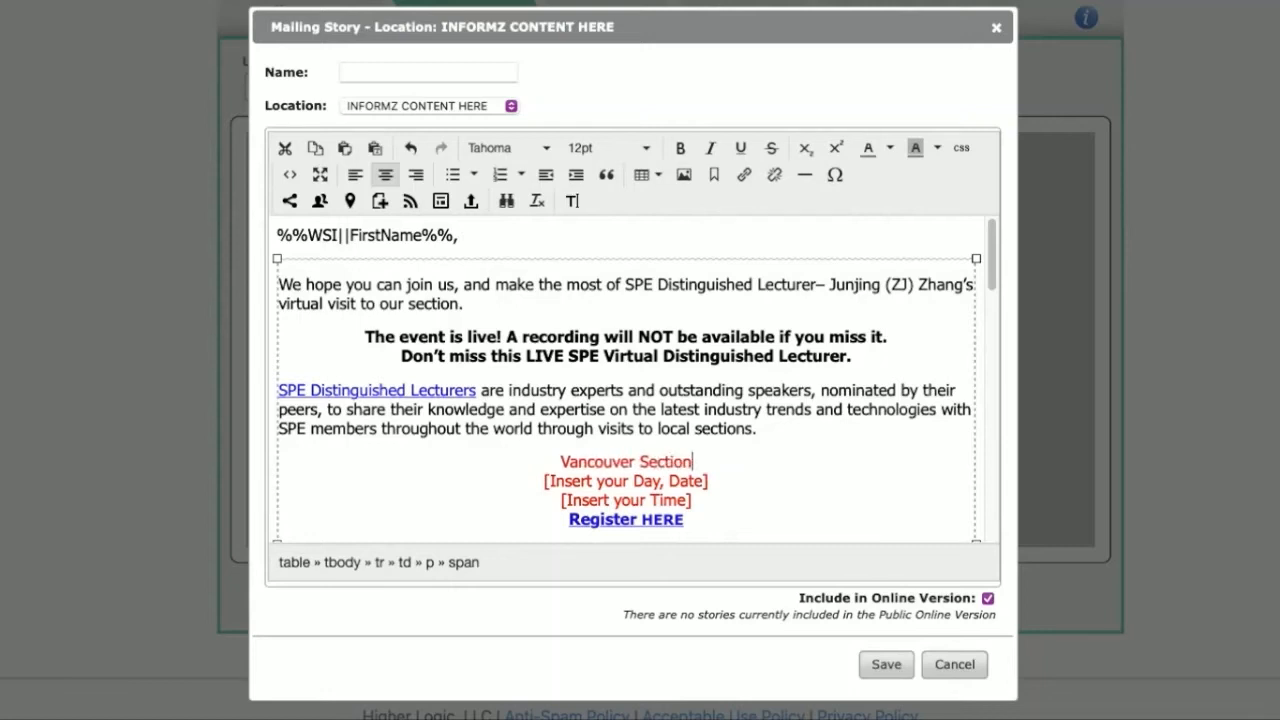
# Step: Replace the story's date placeholder with "July 15, 2021" and its time placeholder with "7:00 pm"
pyautogui.moveTo(712, 484); pyautogui.dragTo(535, 485)
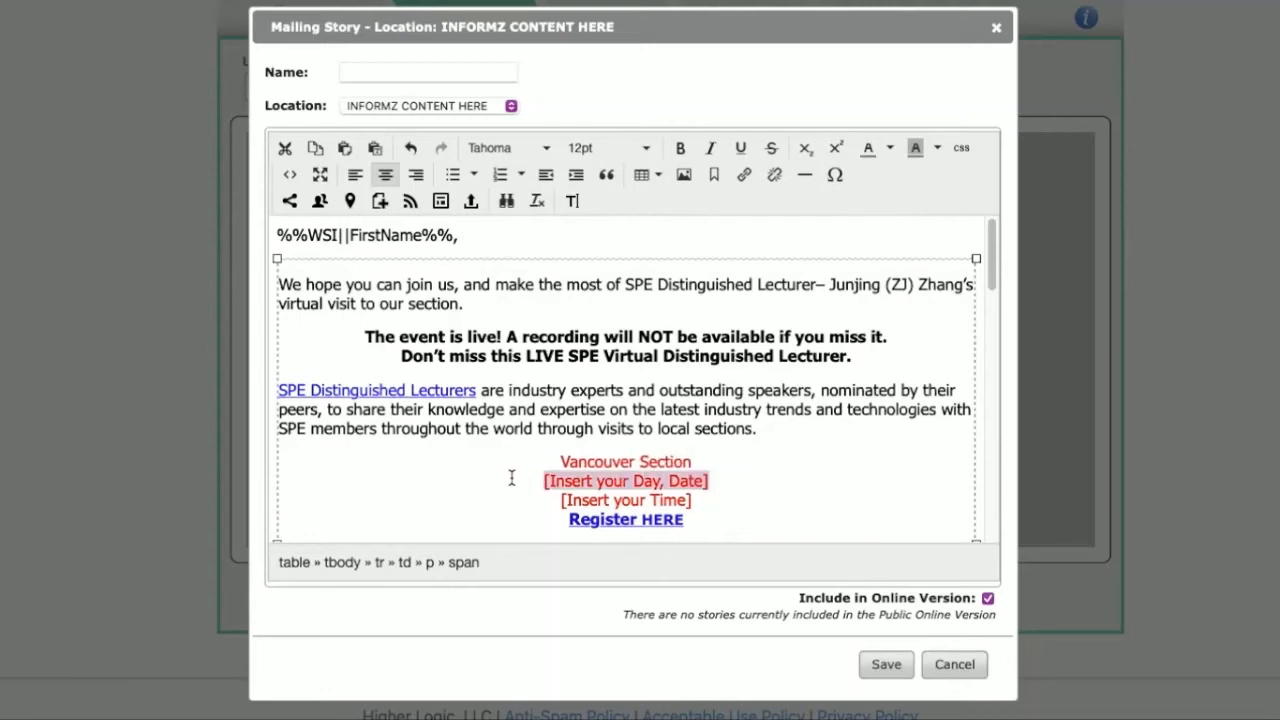
pyautogui.write('July 15, 202021')
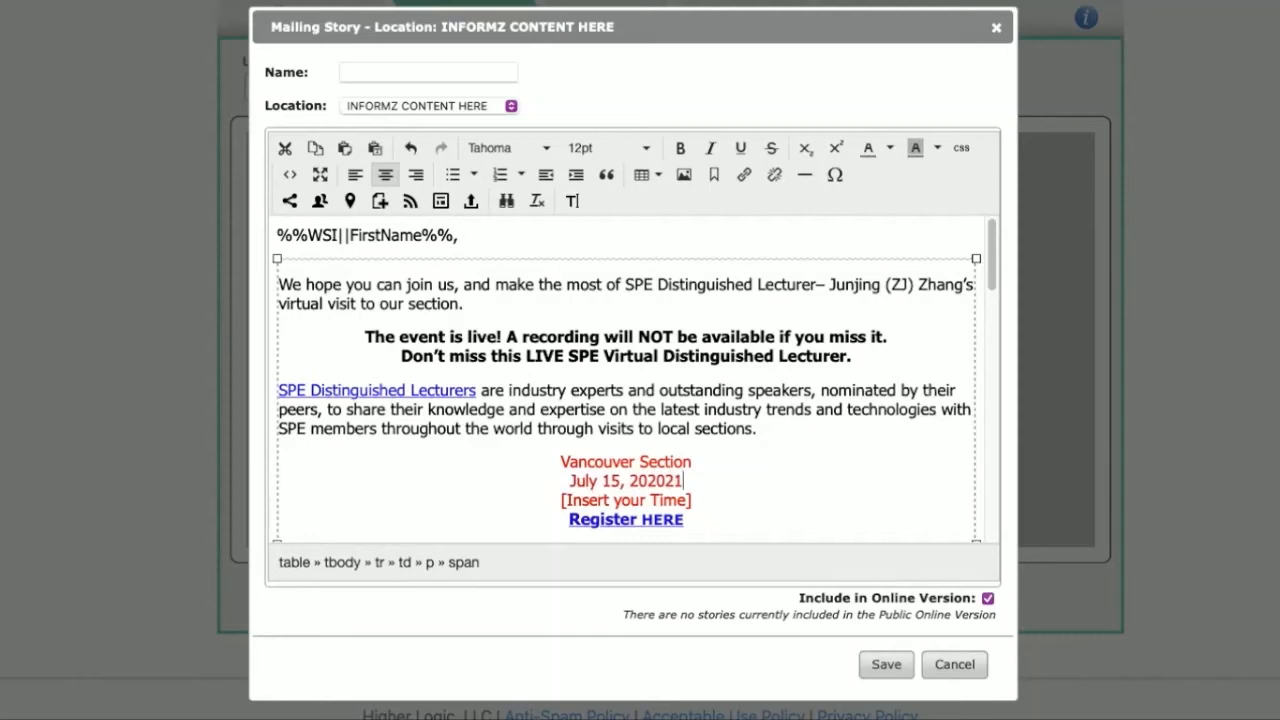
pyautogui.press('BackSpace')
pyautogui.press('BackSpace')
pyautogui.press('BackSpace')
pyautogui.write('1')
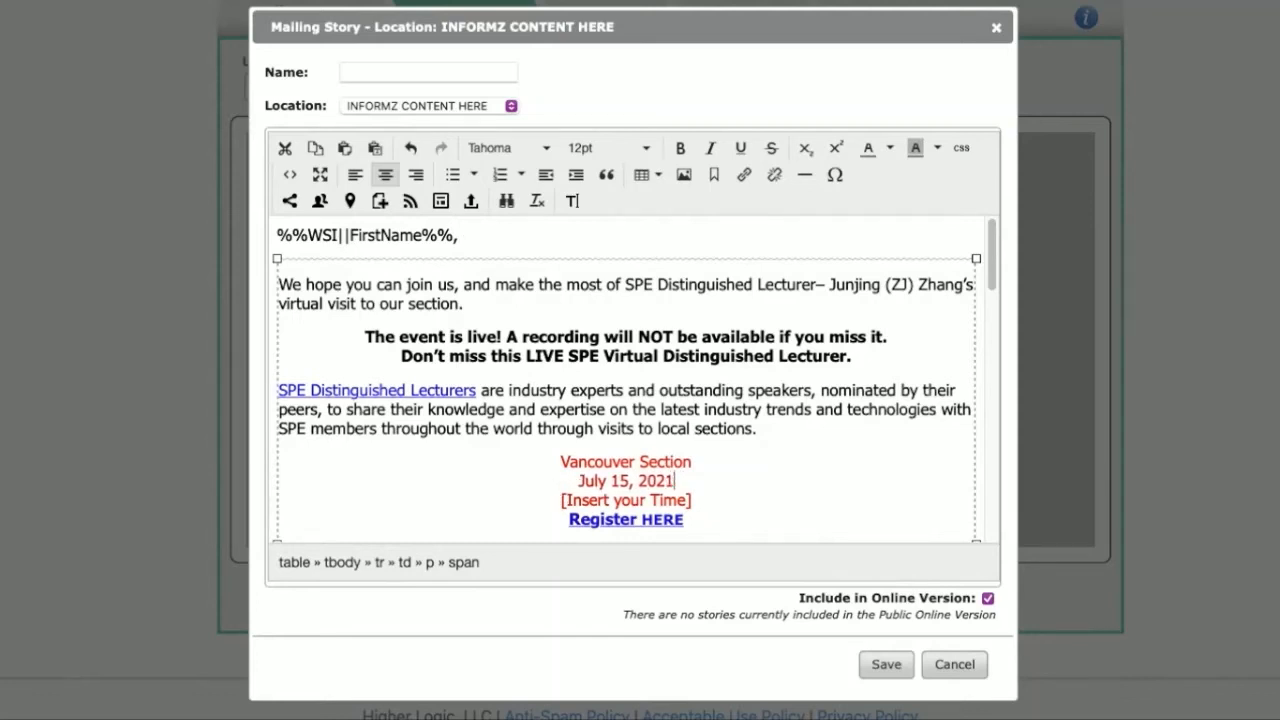
pyautogui.moveTo(749, 496); pyautogui.dragTo(527, 505)
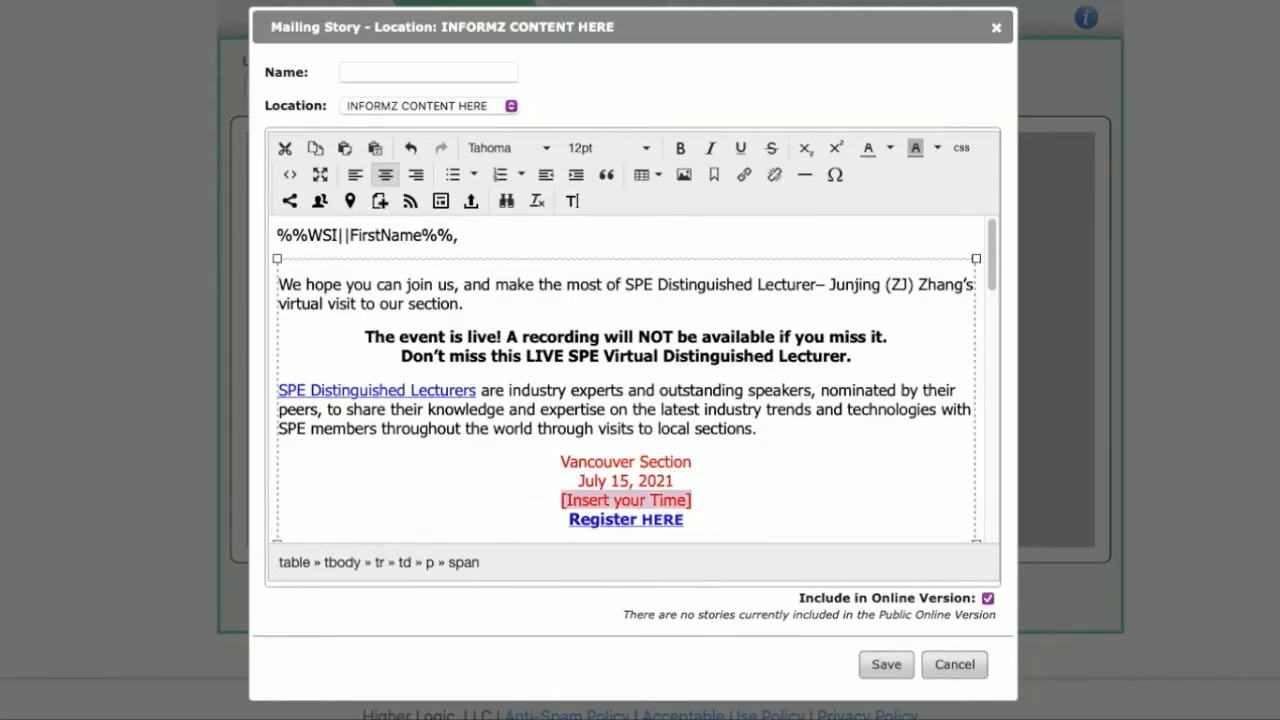
pyautogui.write('7:00 pm')
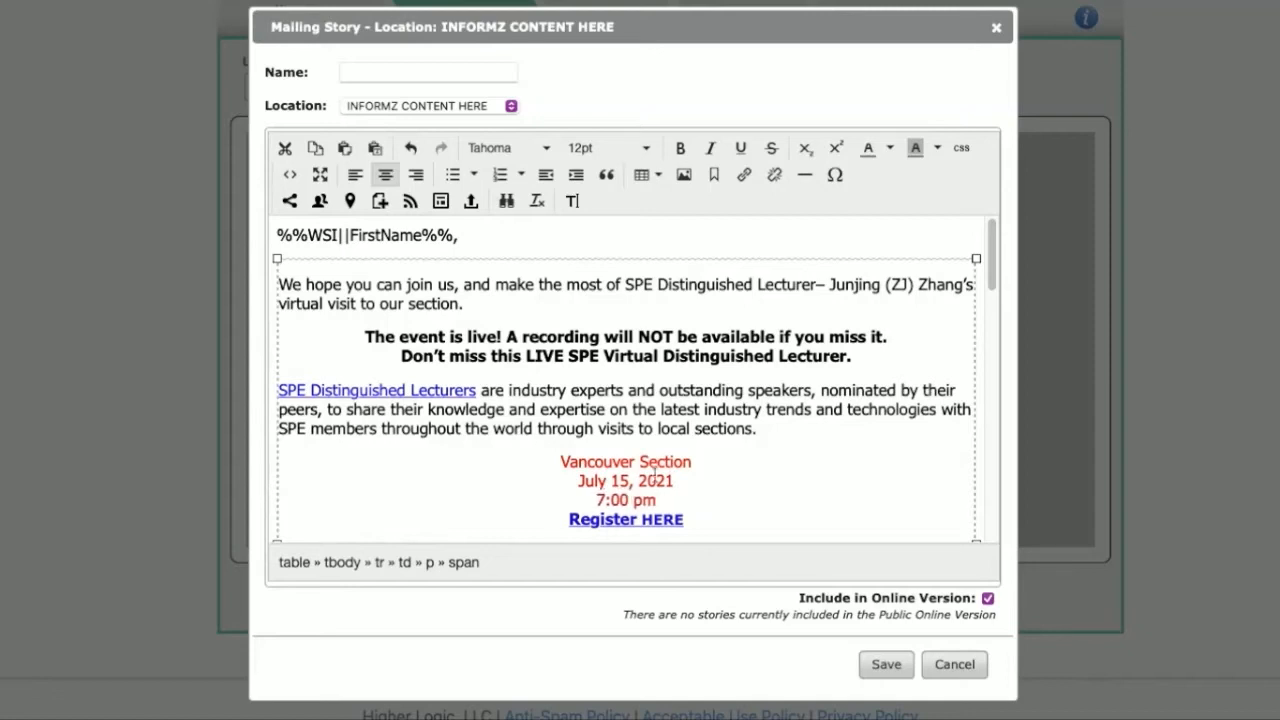
# Step: Remove the Distinguished Lecturer banner image from the lecture abstract in the story
pyautogui.scroll(-1, 680, 468)
pyautogui.scroll(-1, 685, 466)
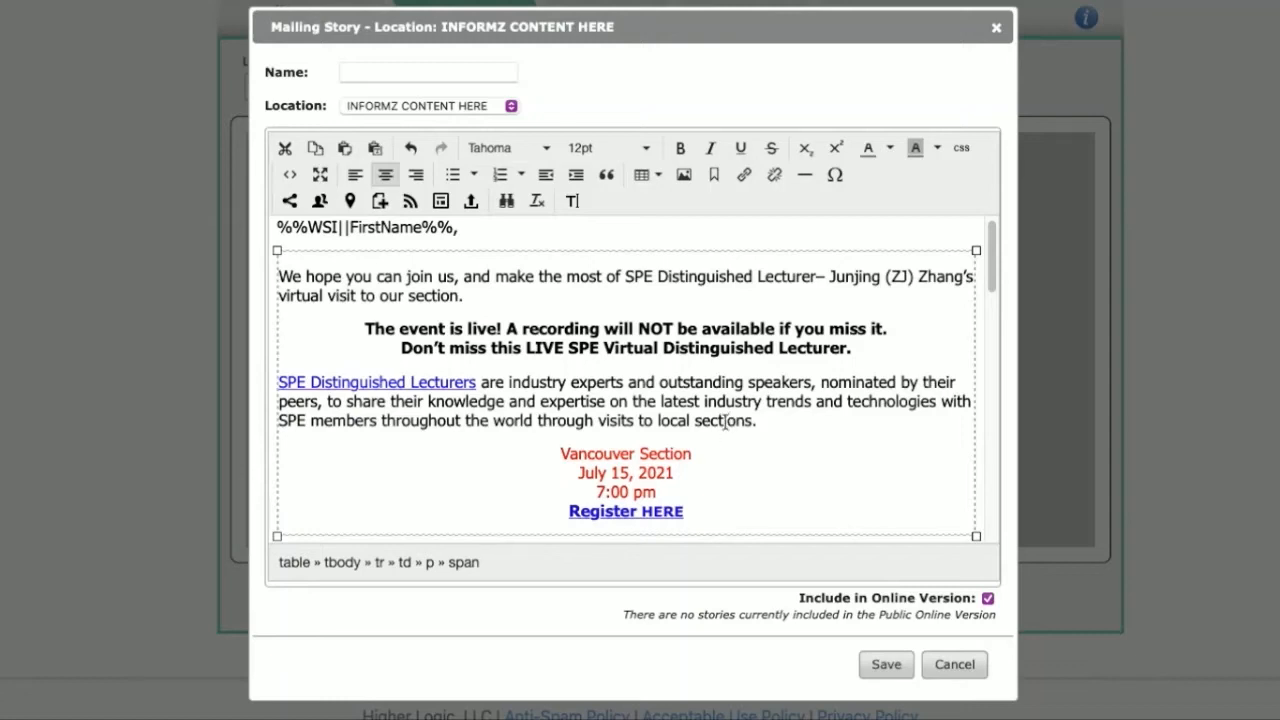
pyautogui.scroll(-2, 814, 486)
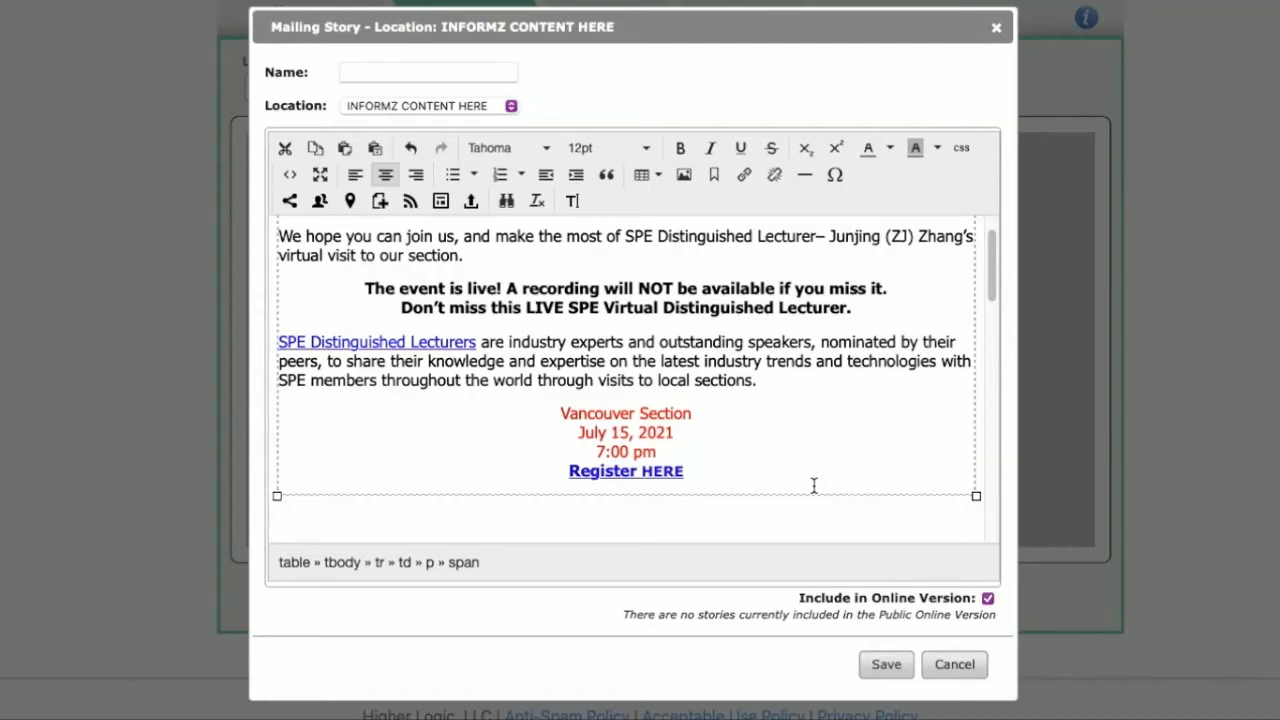
pyautogui.scroll(-10, 814, 485)
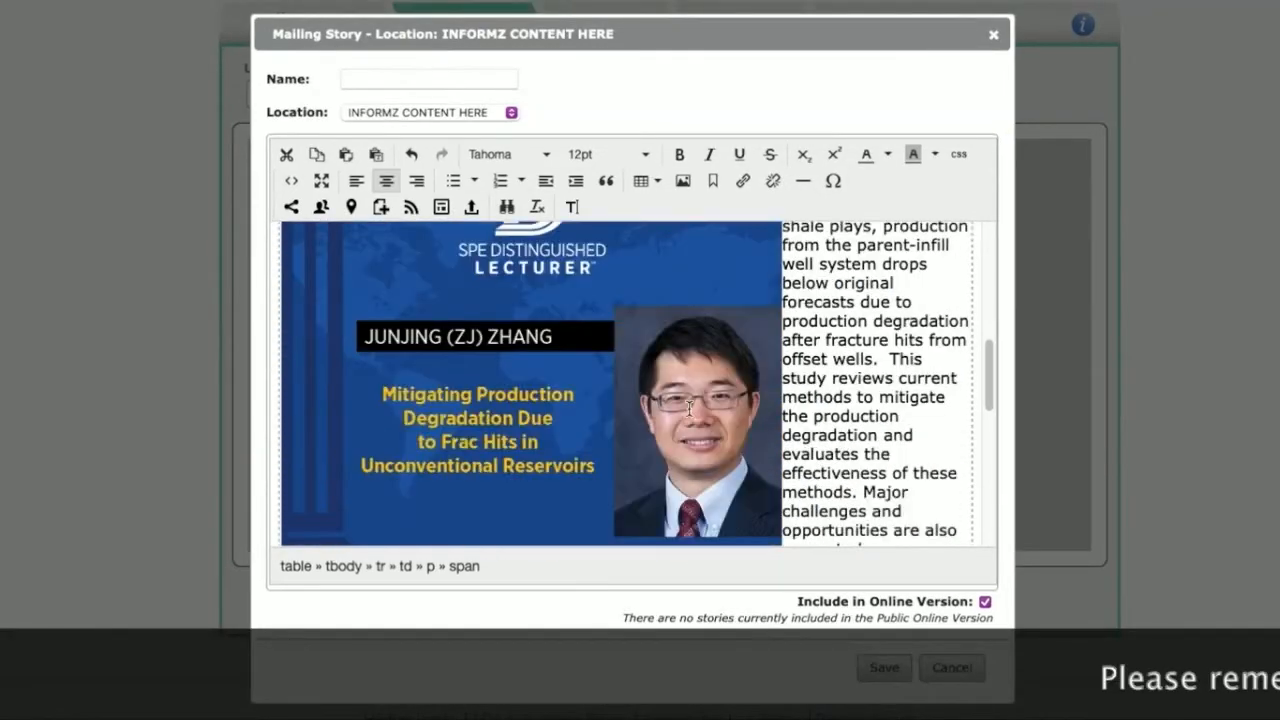
pyautogui.click(689, 408)
pyautogui.scroll(-5, 689, 408)
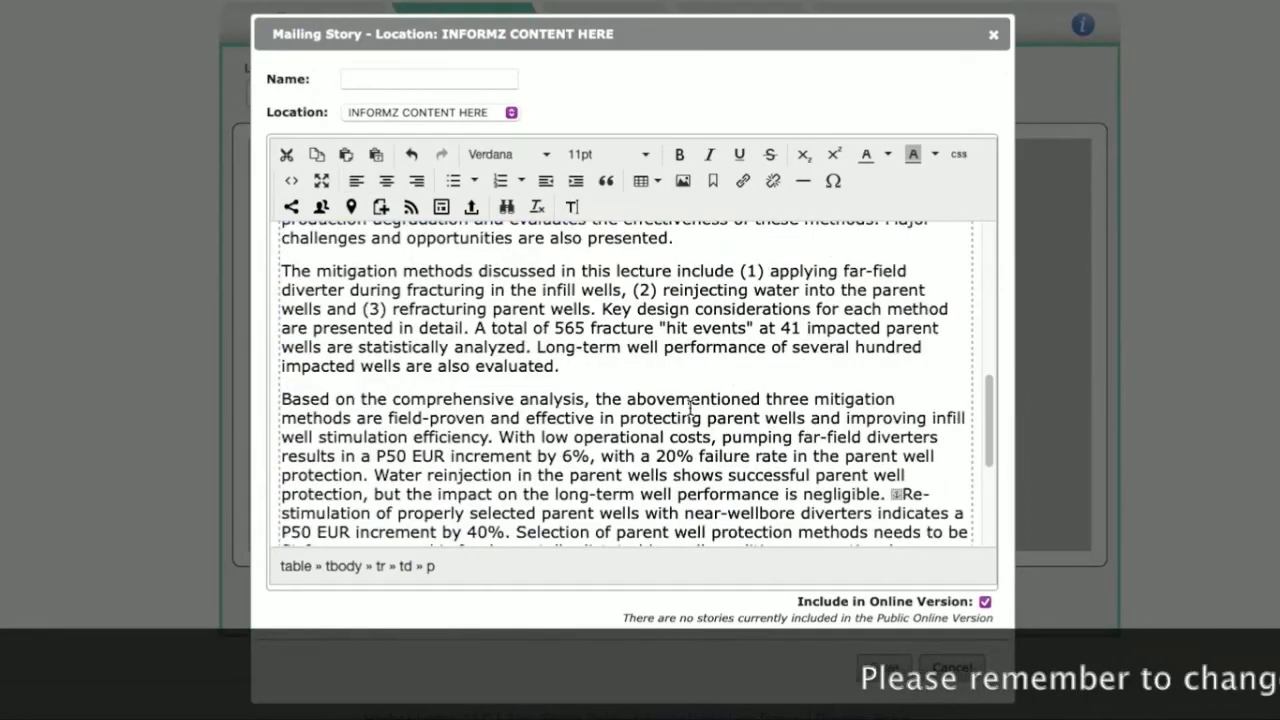
# Step: Undo the removal of the Distinguished Lecturer banner image and shrink it to about three quarters of its width beside the lecture abstract
pyautogui.press('super+z')
pyautogui.scroll(1, 729, 329)
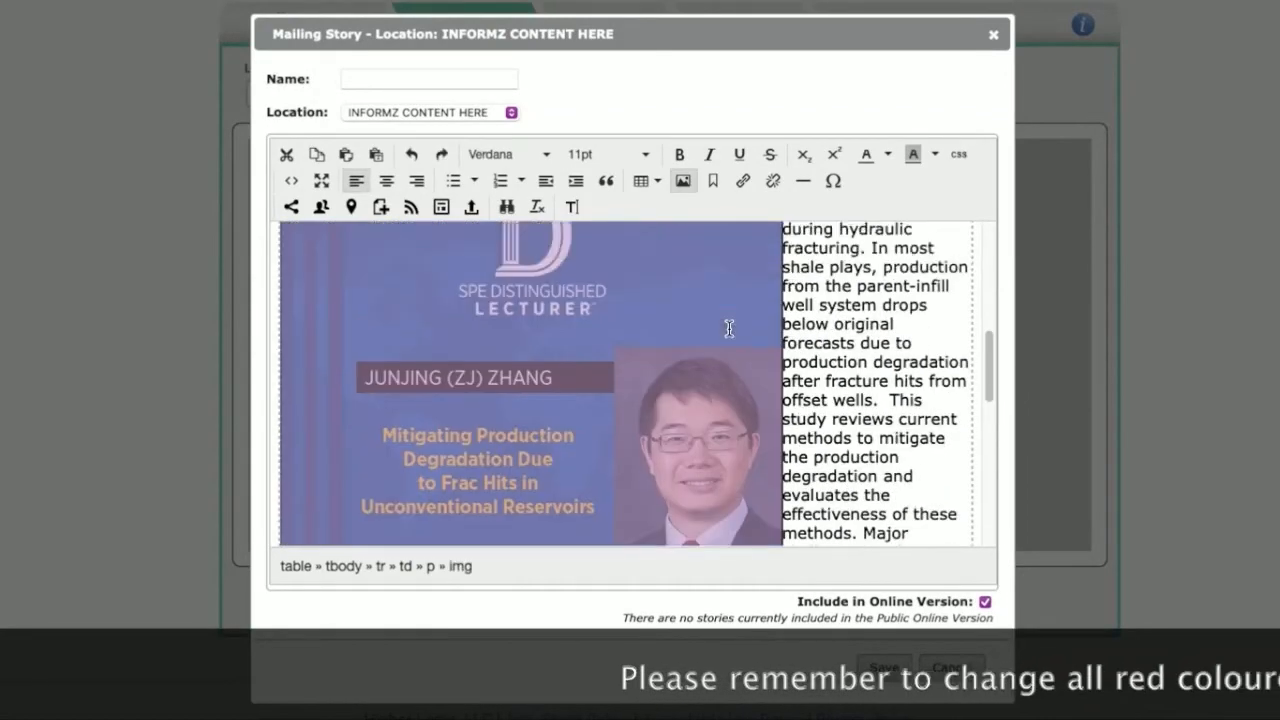
pyautogui.scroll(2, 729, 329)
pyautogui.moveTo(782, 292); pyautogui.dragTo(669, 349)
pyautogui.click(669, 349)
pyautogui.scroll(-10, 752, 352)
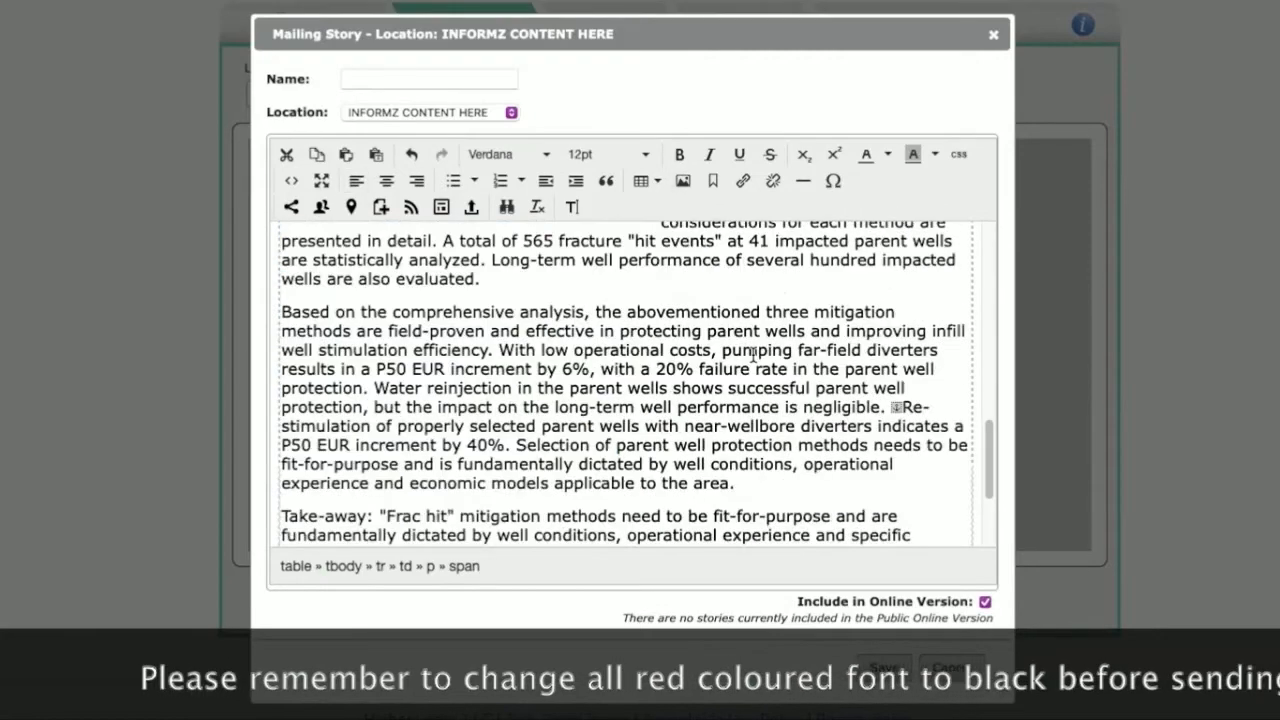
pyautogui.scroll(-3, 752, 352)
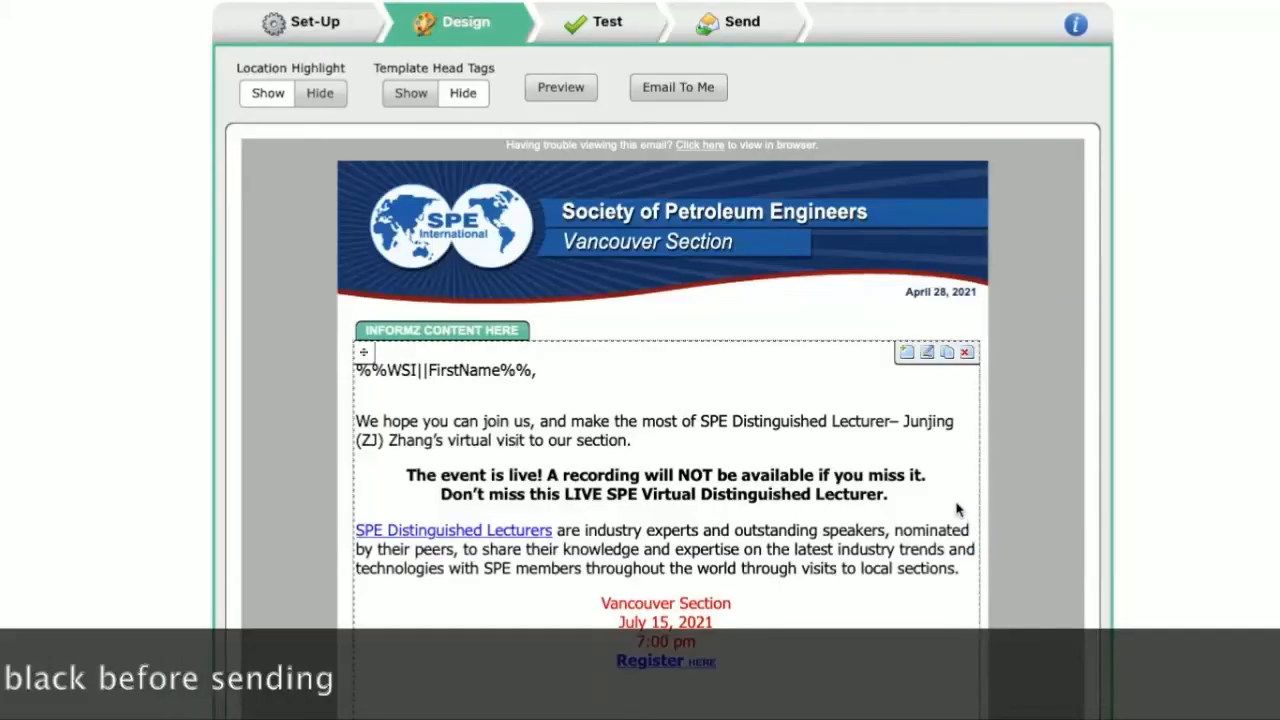
# Step: Review the story in the mailing design down to the registration and evaluation links, and check it in the story editor
pyautogui.scroll(-5, 914, 463)
pyautogui.scroll(-5, 894, 466)
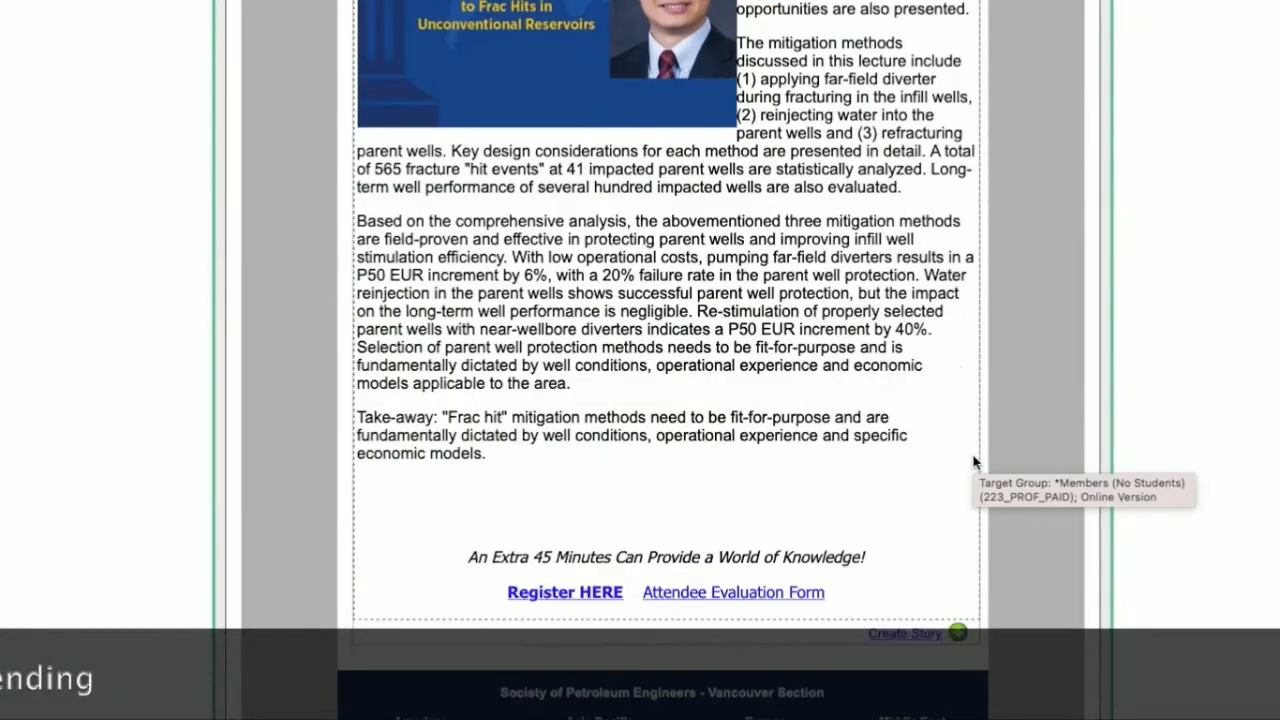
pyautogui.scroll(10, 970, 464)
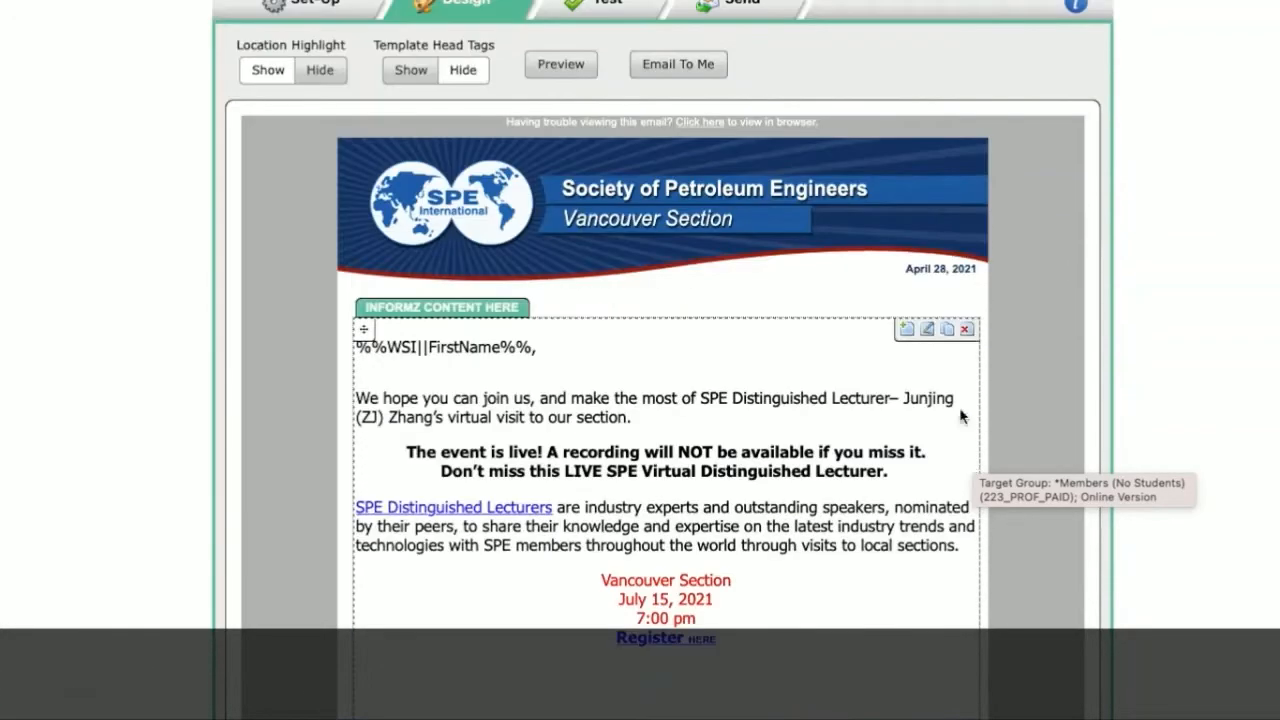
pyautogui.click(926, 331)
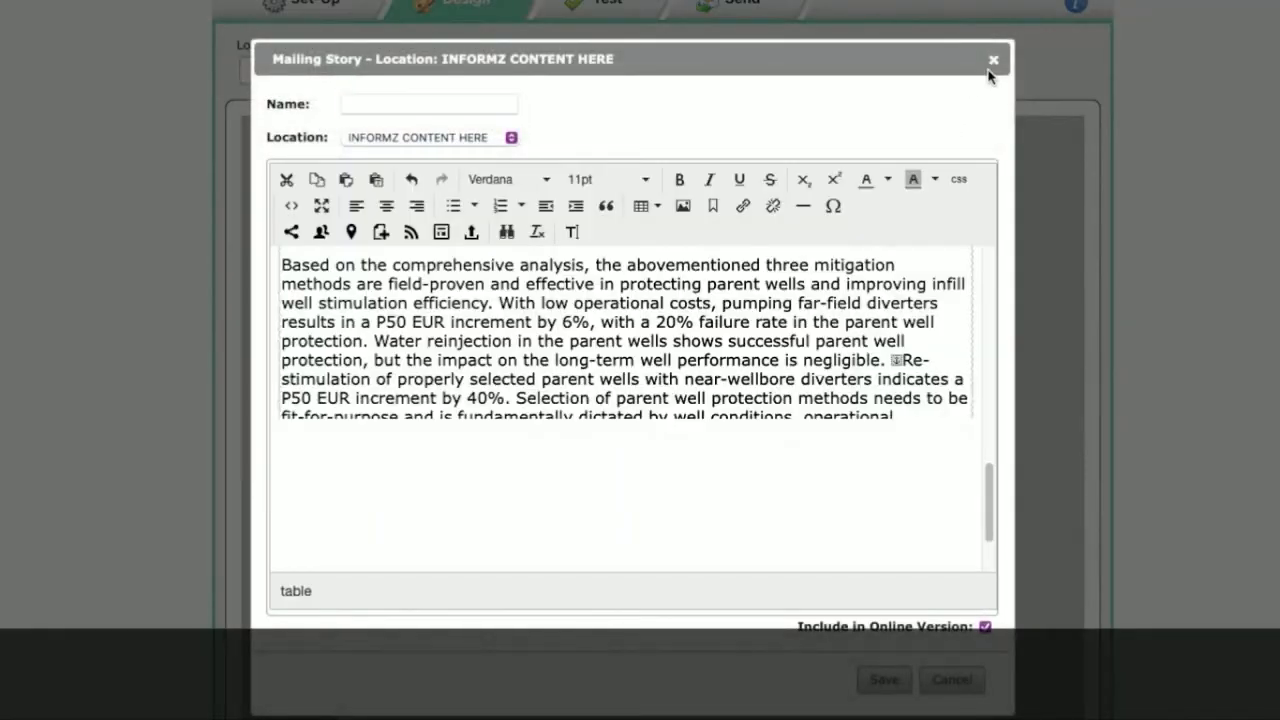
pyautogui.click(993, 61)
# Step: Email a test copy of the mailing to yourself and dismiss the confirmation
pyautogui.click(688, 65)
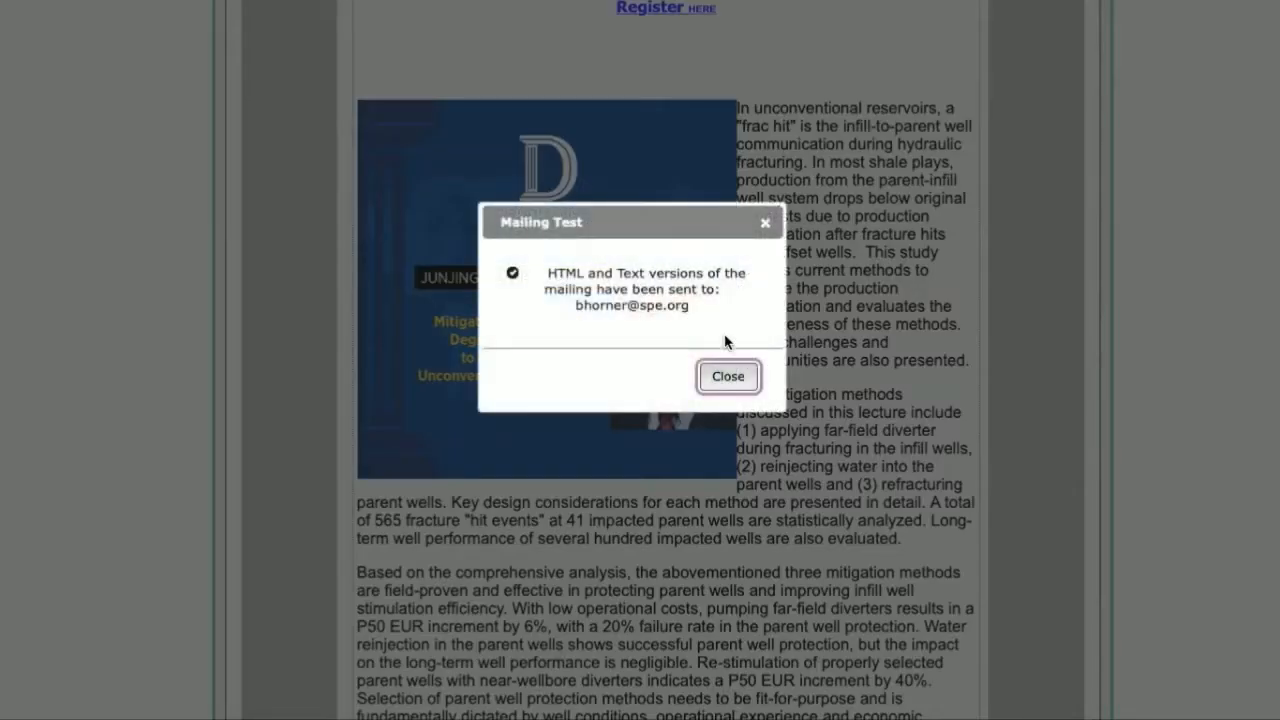
pyautogui.click(727, 378)
pyautogui.scroll(7, 795, 333)
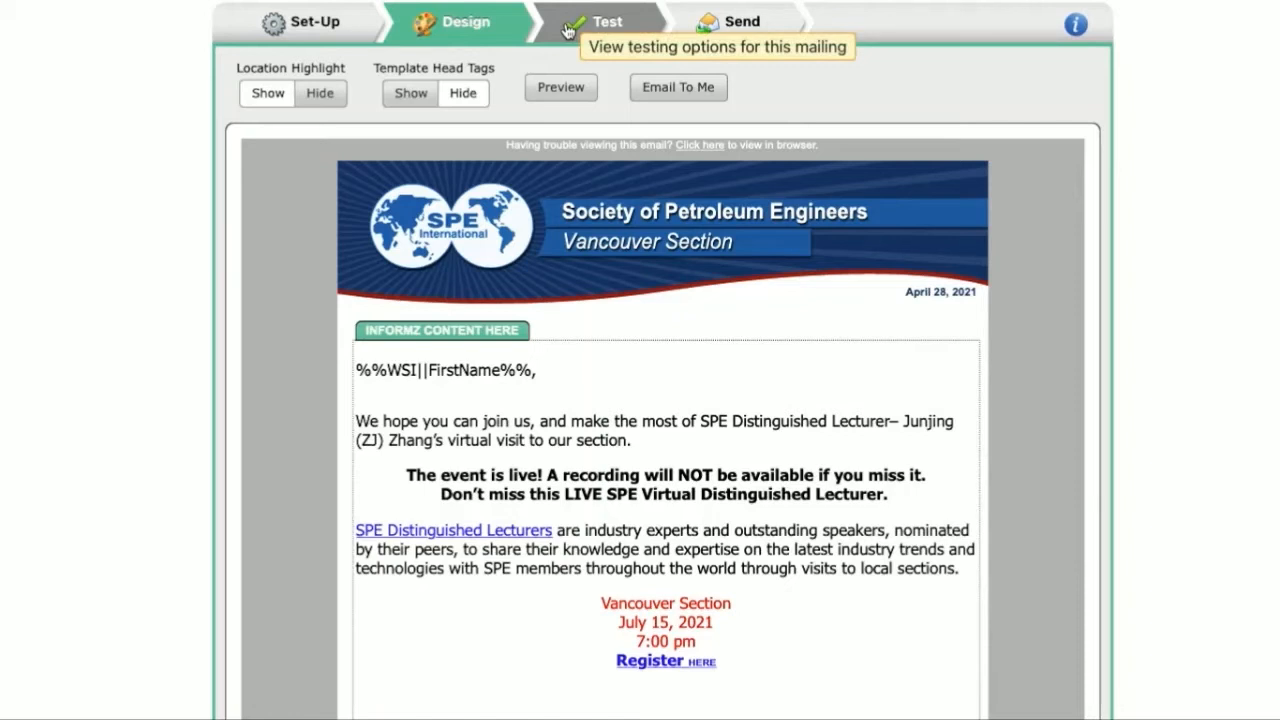
# Step: Go to the mailing's Send stage and verify the email header information and the target group
pyautogui.click(737, 35)
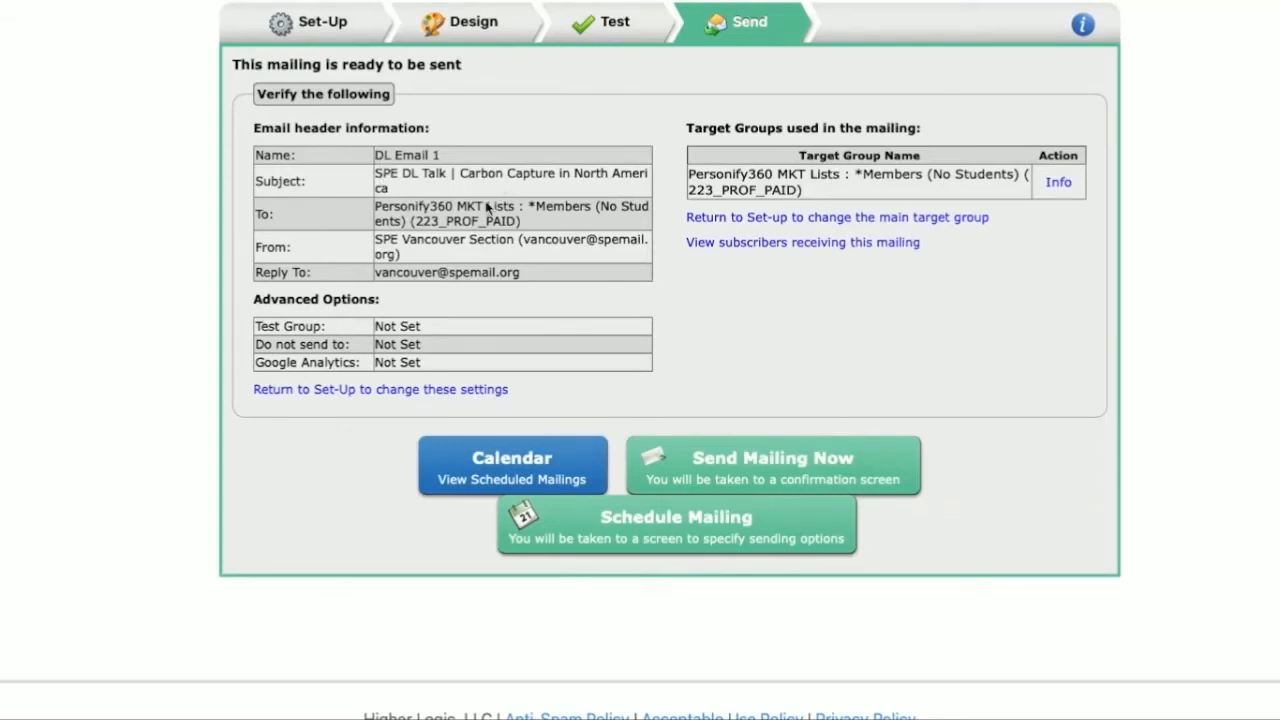
pyautogui.moveTo(430, 207); pyautogui.dragTo(391, 241)
pyautogui.click(488, 266)
pyautogui.moveTo(809, 189); pyautogui.dragTo(700, 157)
pyautogui.click(582, 364)
# Step: Start scheduling the mailing, choosing to send it once on 04/29/2021 at 12:00 pm
pyautogui.click(624, 528)
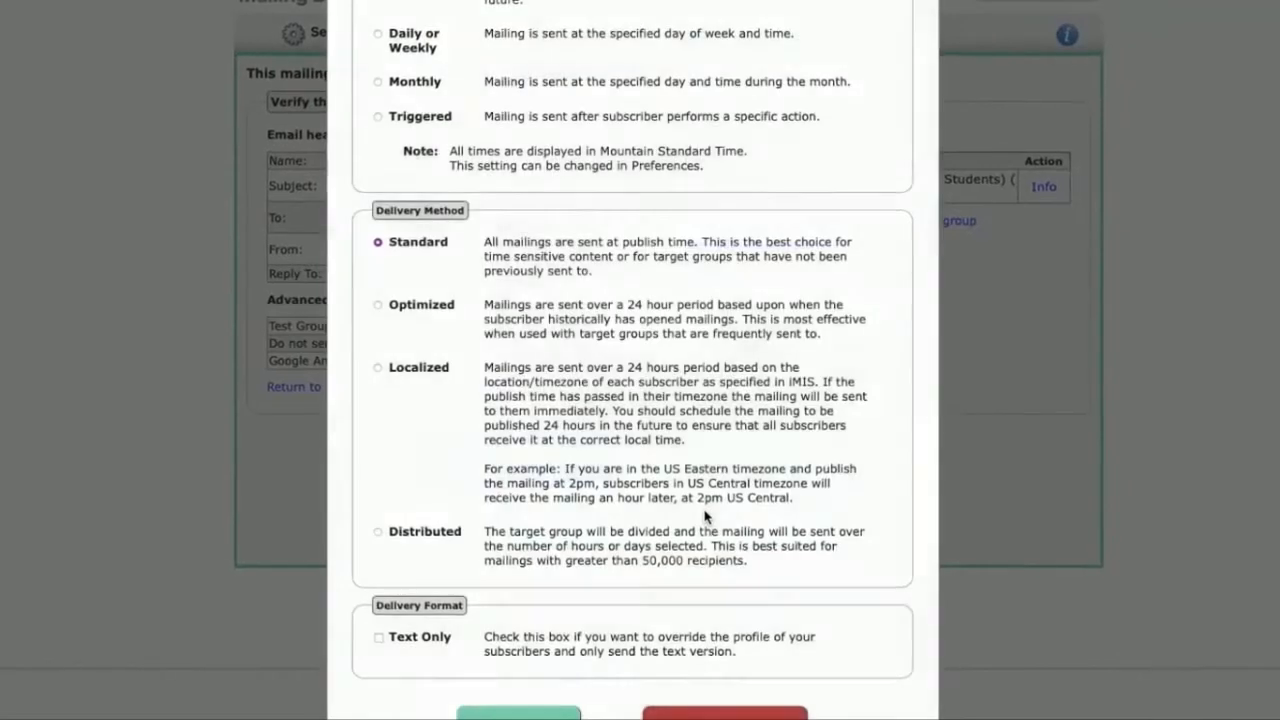
pyautogui.click(394, 6)
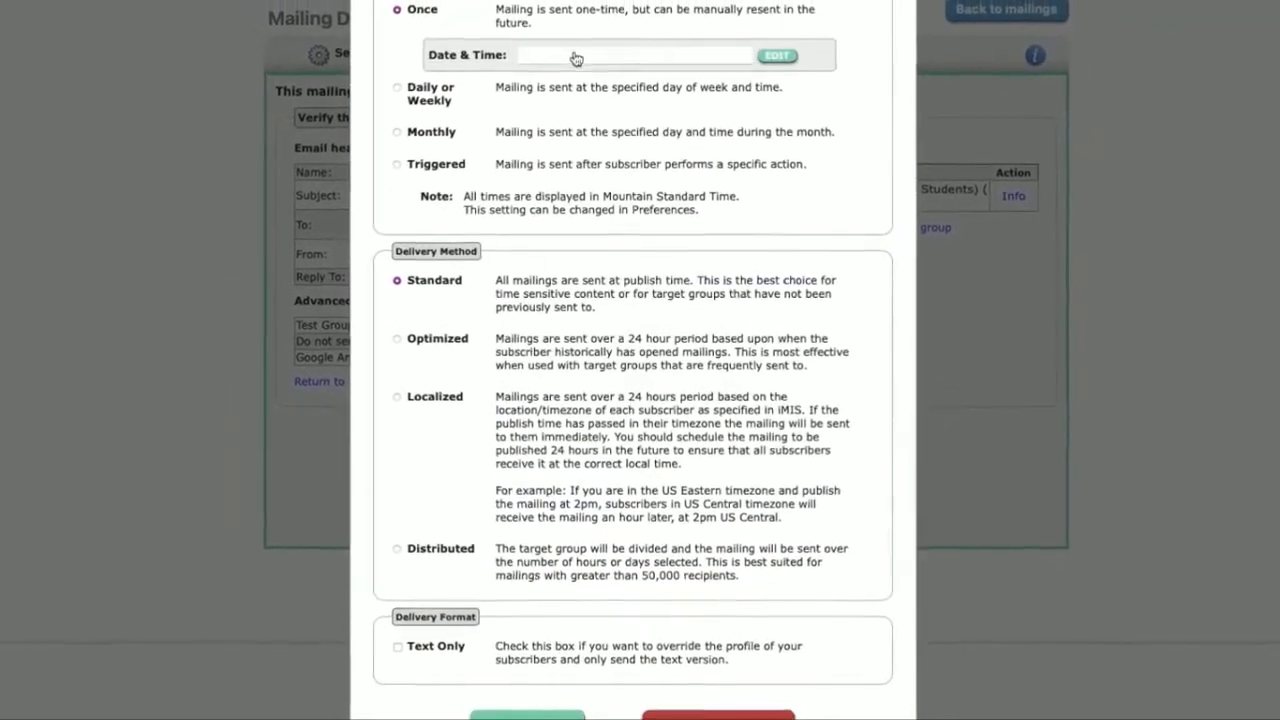
pyautogui.click(574, 57)
pyautogui.click(701, 260)
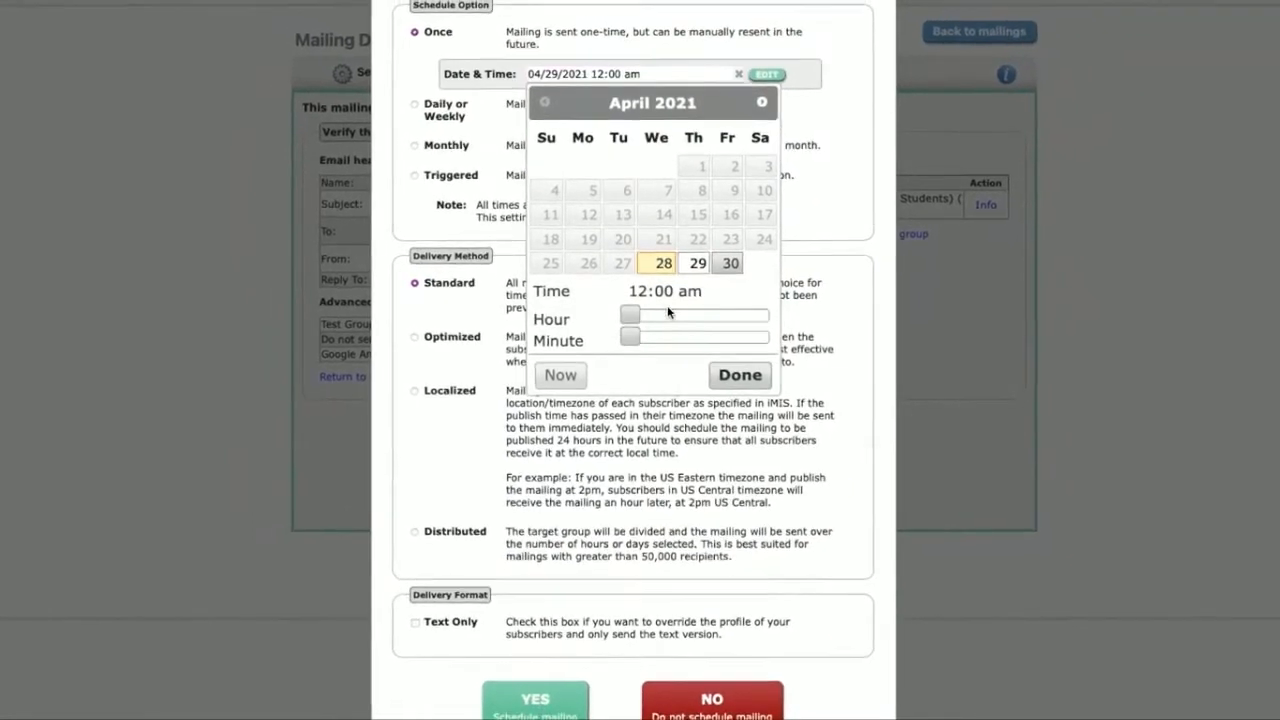
pyautogui.moveTo(667, 317); pyautogui.dragTo(701, 316)
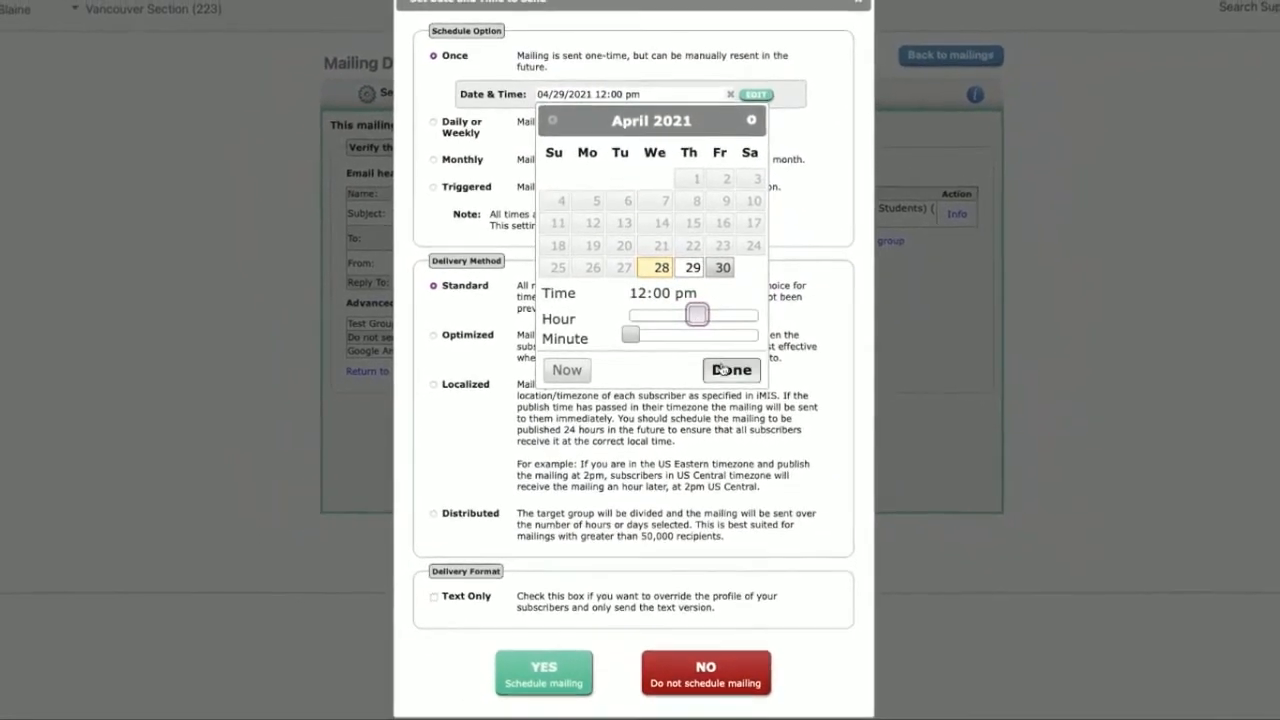
pyautogui.click(722, 370)
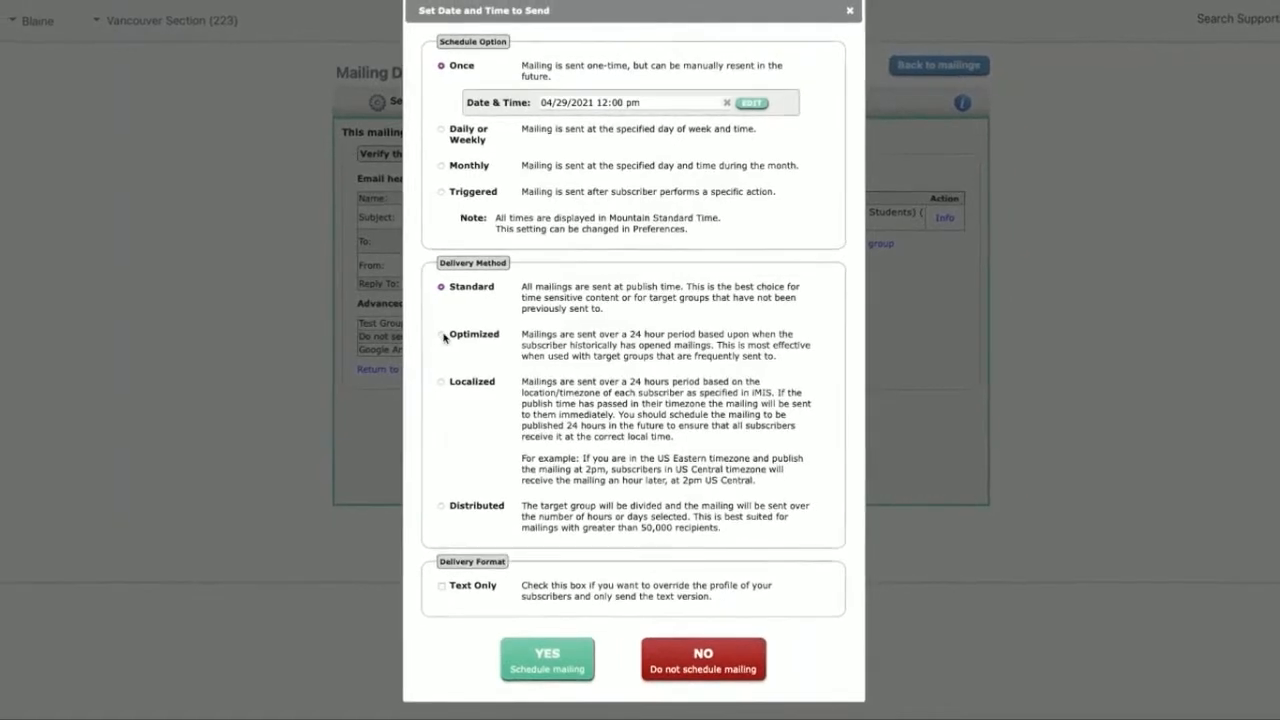
# Step: Choose the Optimized delivery method and confirm the scheduling of the mailing
pyautogui.click(433, 335)
pyautogui.moveTo(776, 356); pyautogui.dragTo(522, 334)
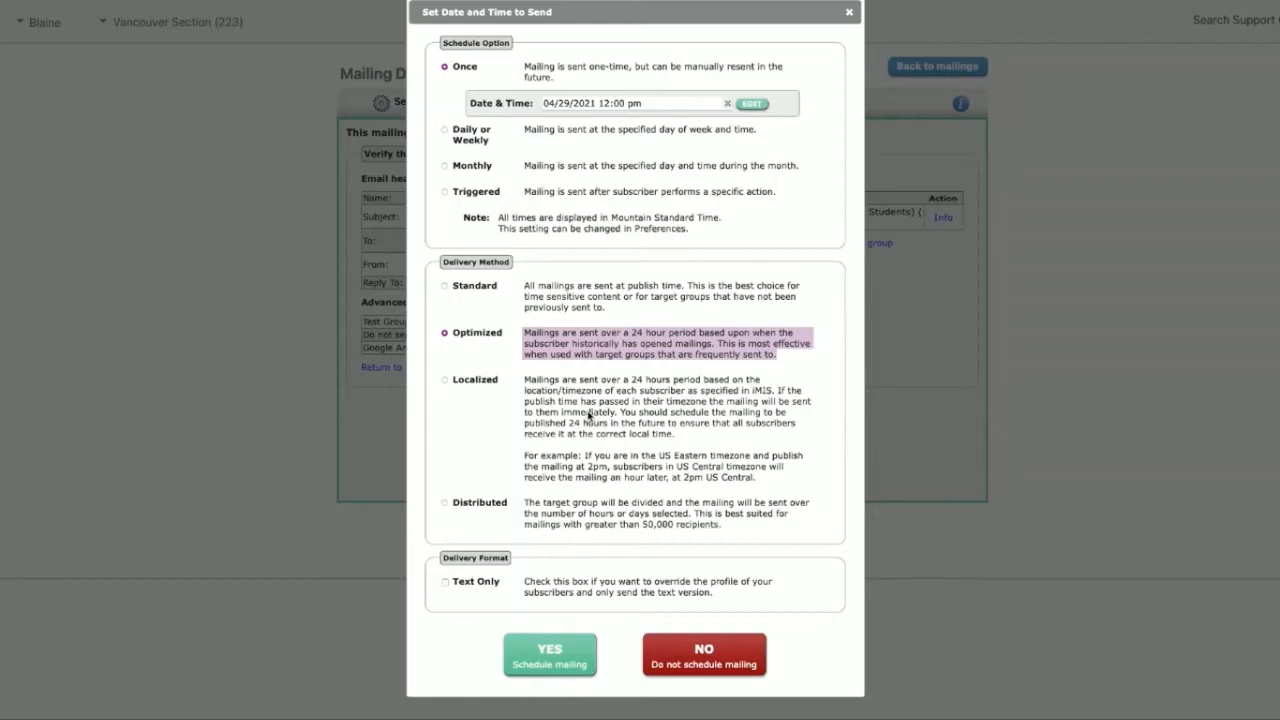
pyautogui.click(572, 660)
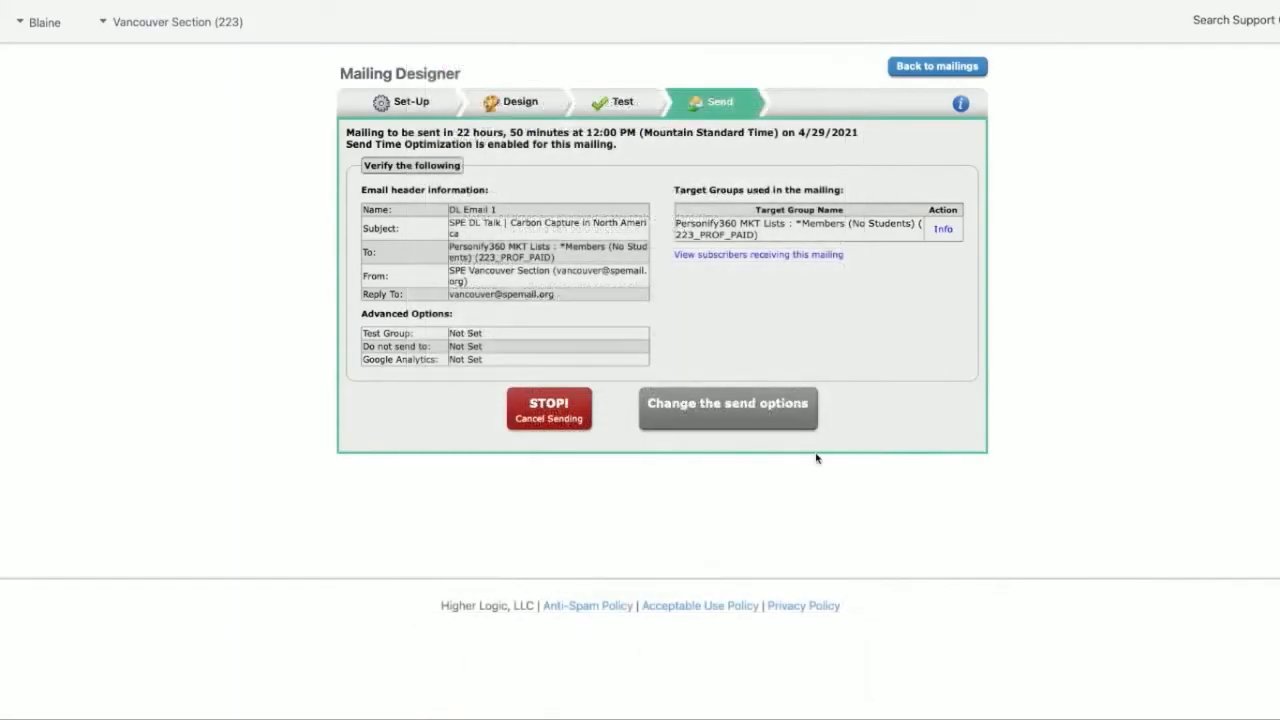
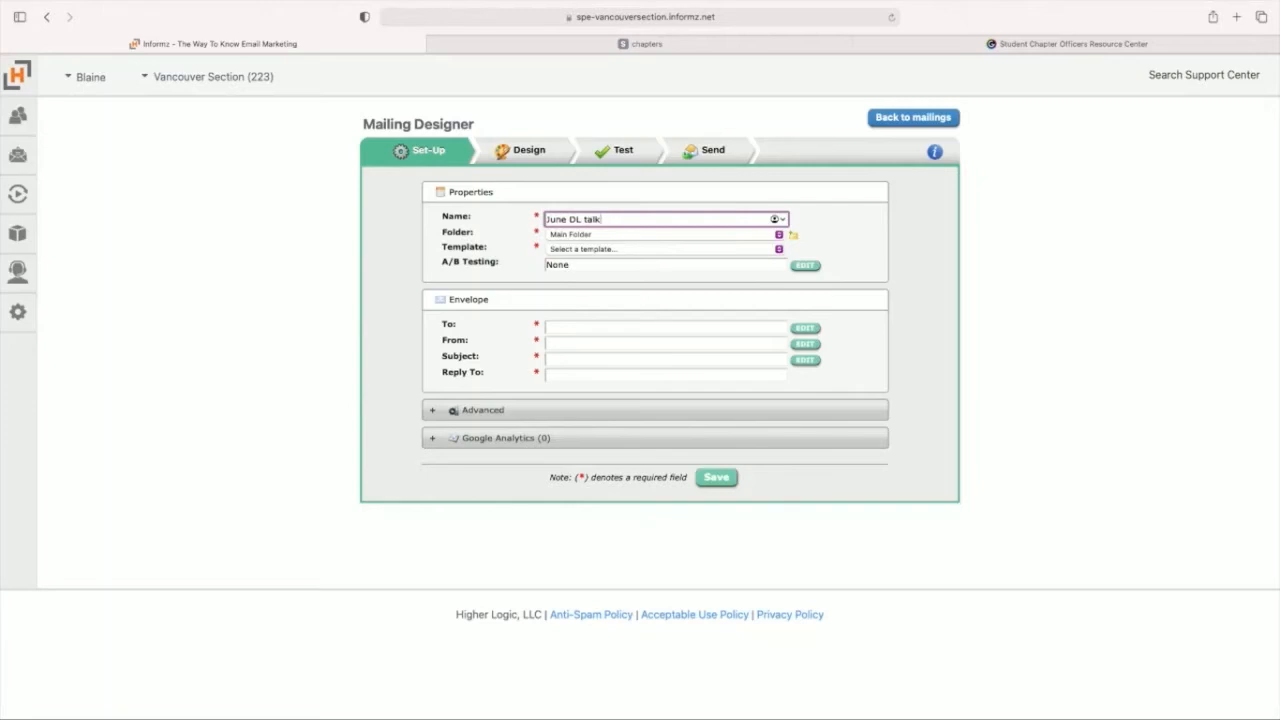
# Step: Choose the Basic Email template for the June DL talk mailing and enter the subject "SPE DL Talk | Carbon Capture in North America"
pyautogui.click(628, 248)
pyautogui.click(618, 262)
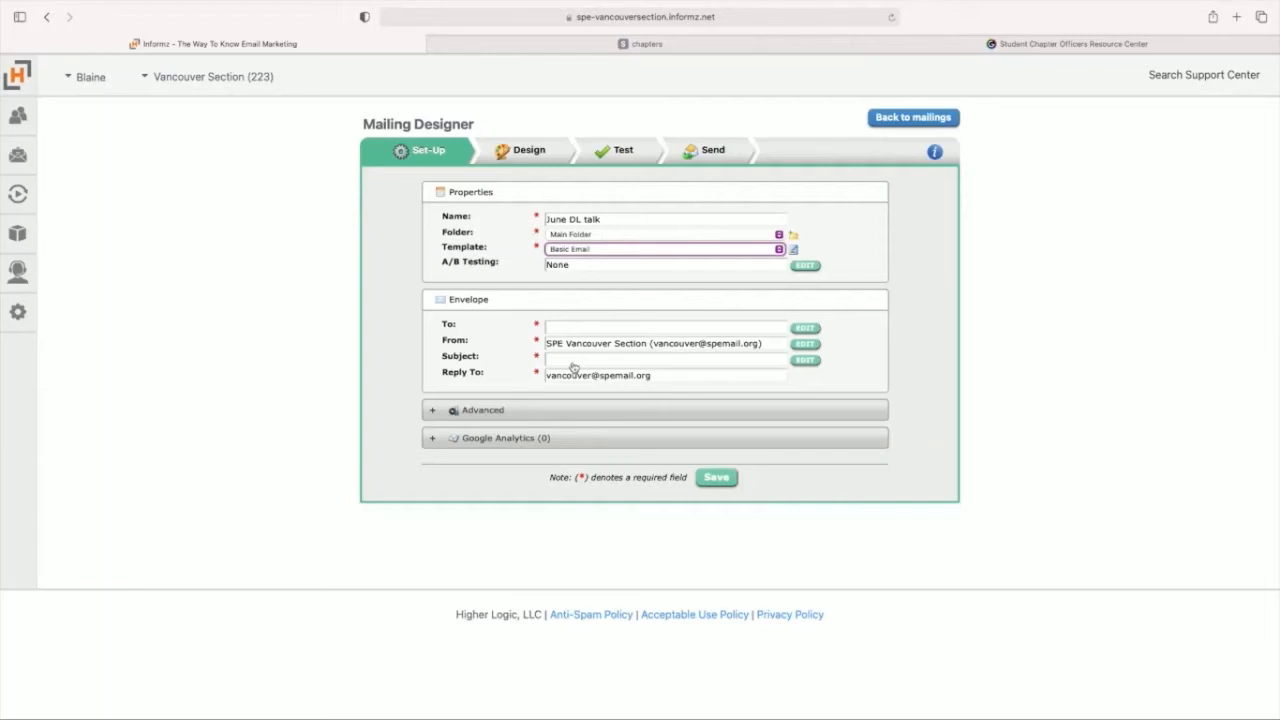
pyautogui.click(573, 362)
pyautogui.write('SPE DL Talk | Carbon Capture in North America')
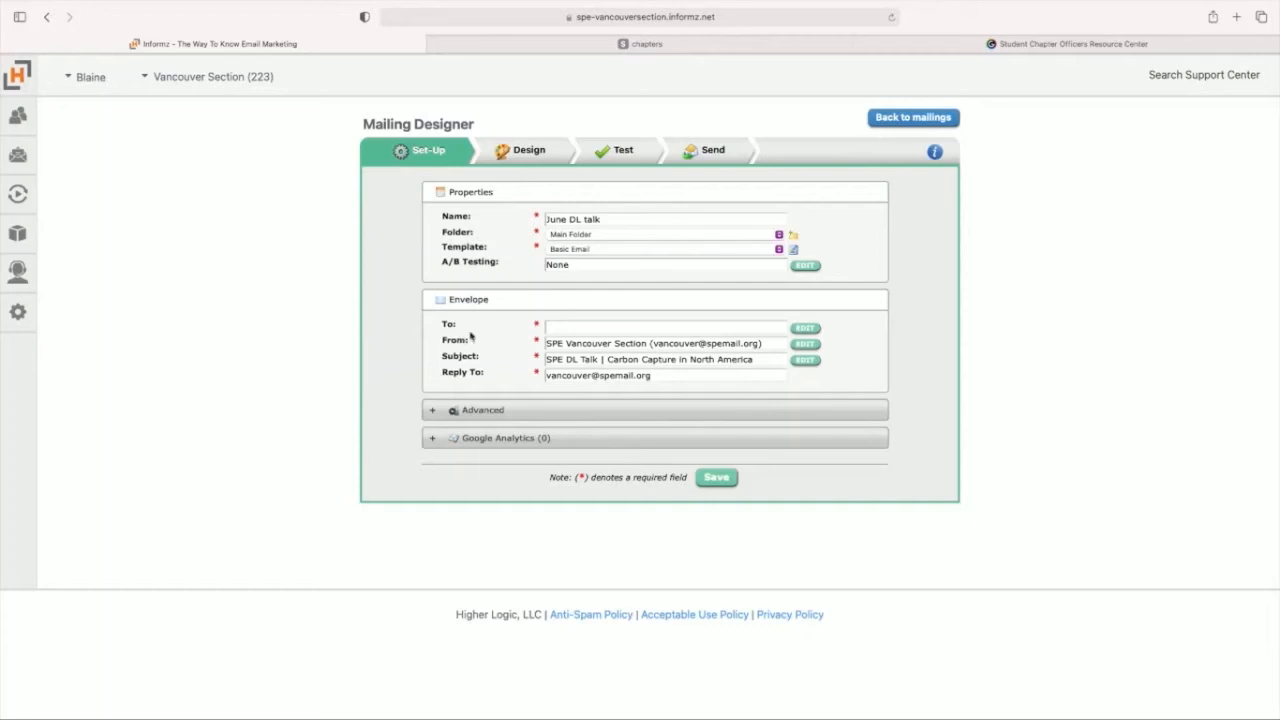
# Step: Set the mailing's recipients to a target group specified for each story and check the From information
pyautogui.click(806, 329)
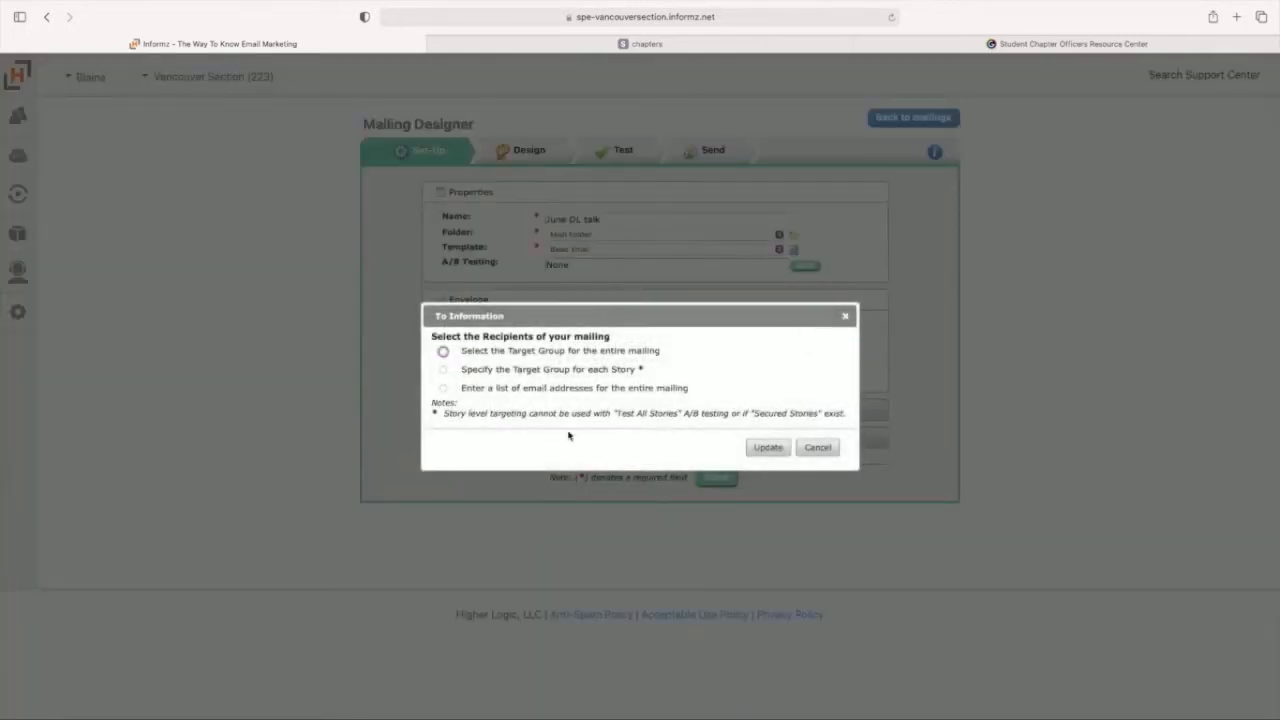
pyautogui.click(443, 370)
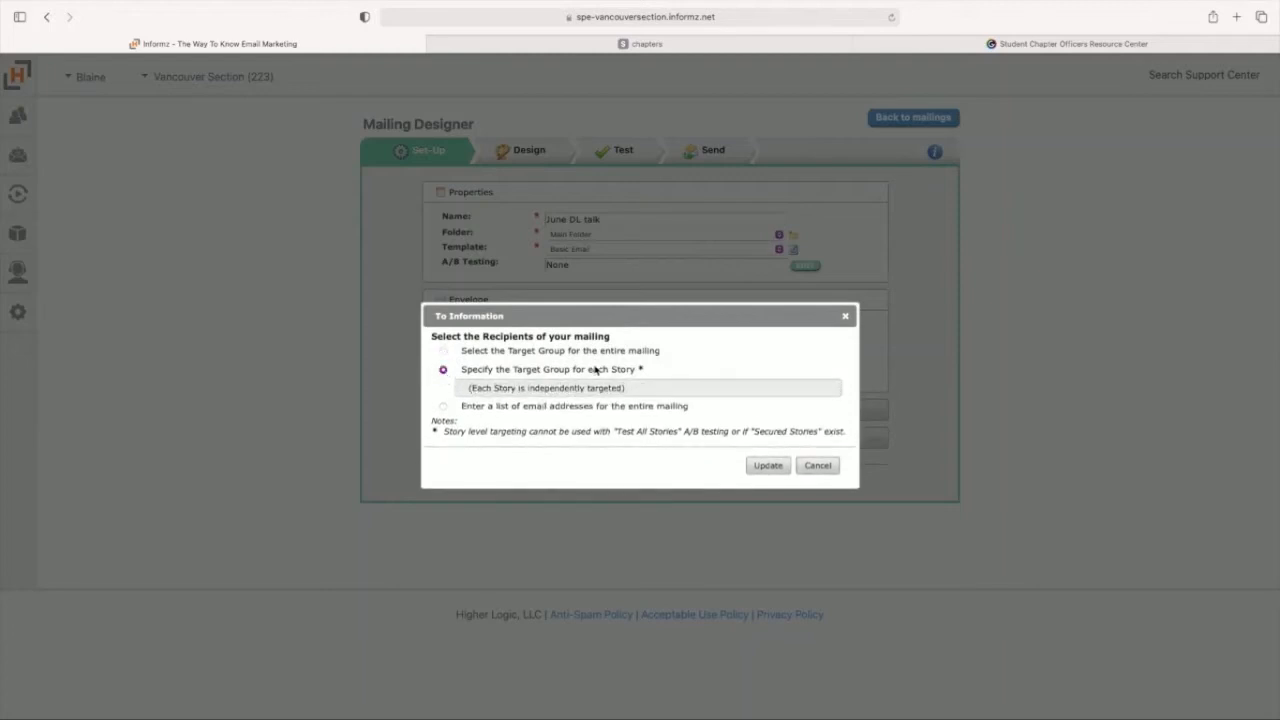
pyautogui.click(764, 466)
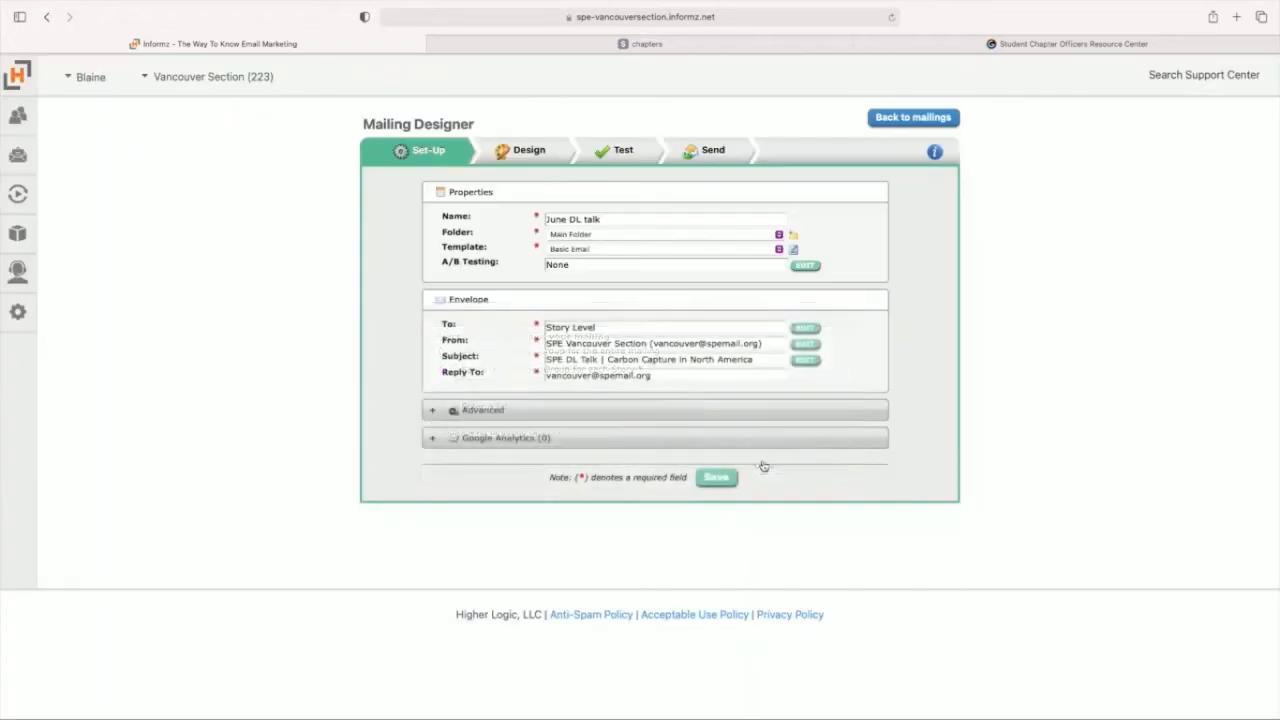
pyautogui.click(570, 347)
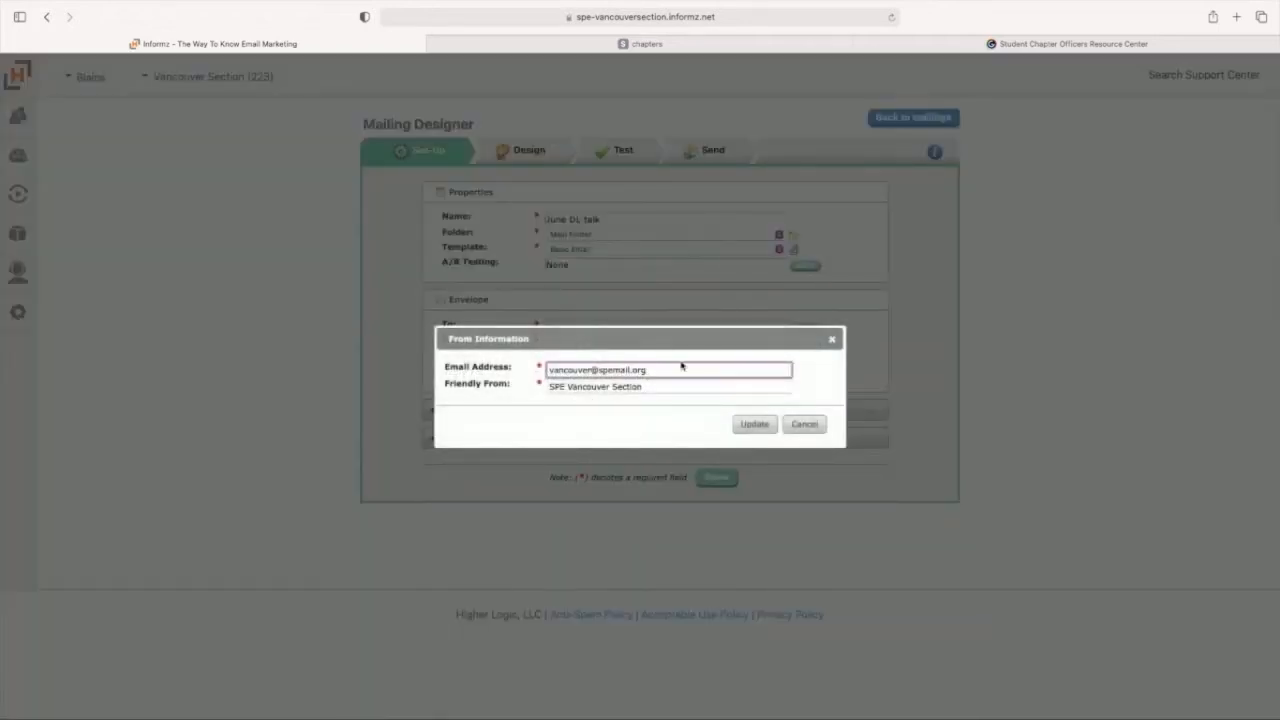
pyautogui.click(809, 430)
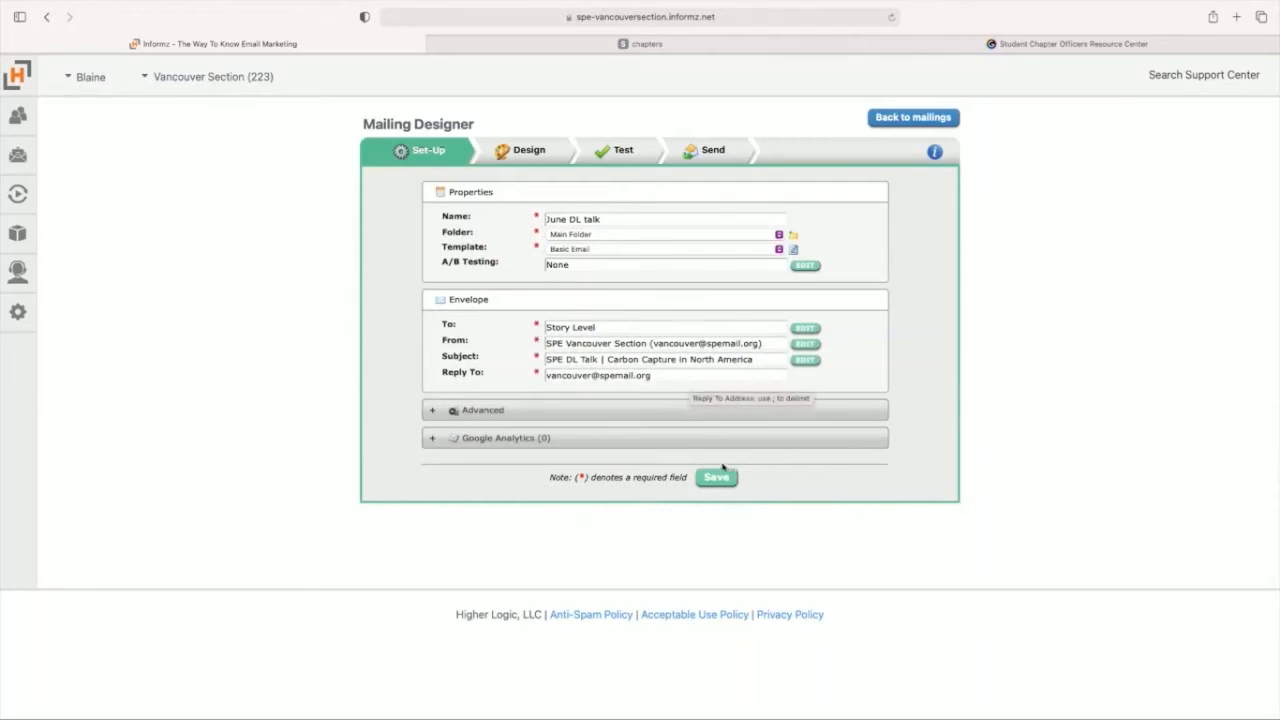
# Step: Change the mailing's subject line to "June DL Talk Register Today"
pyautogui.click(757, 363)
pyautogui.moveTo(738, 347); pyautogui.dragTo(446, 332)
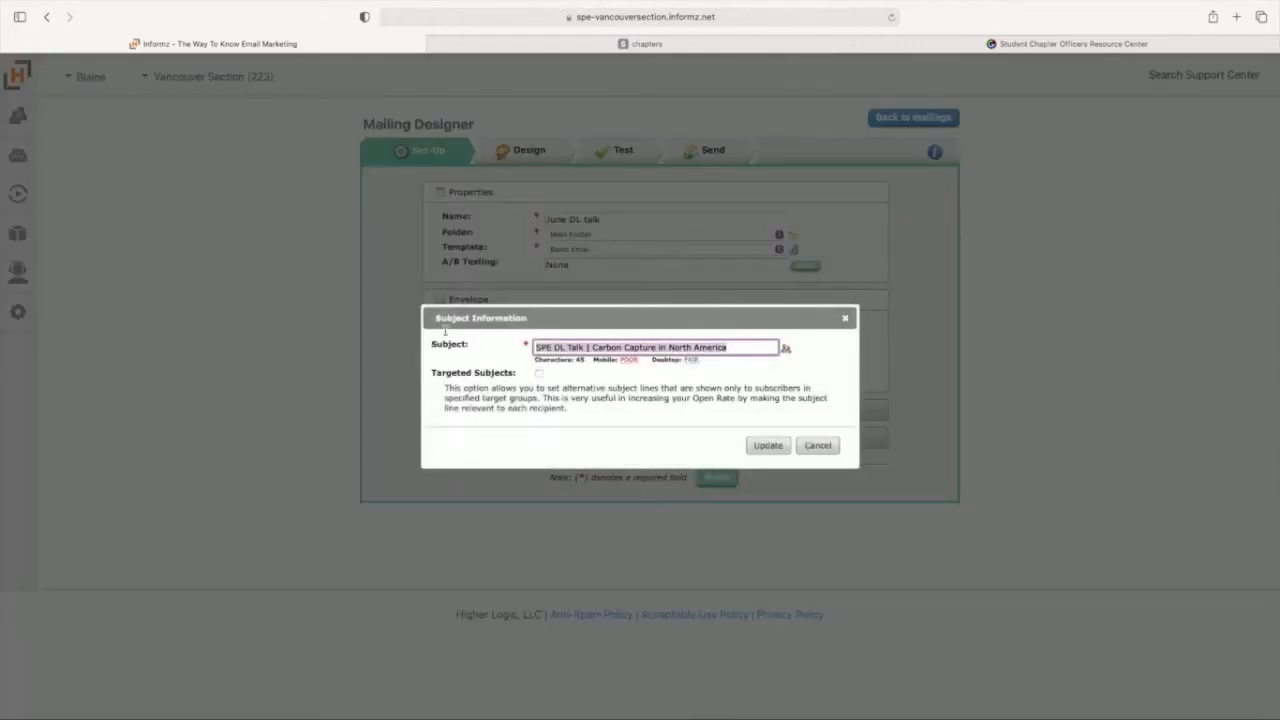
pyautogui.write('June DL ')
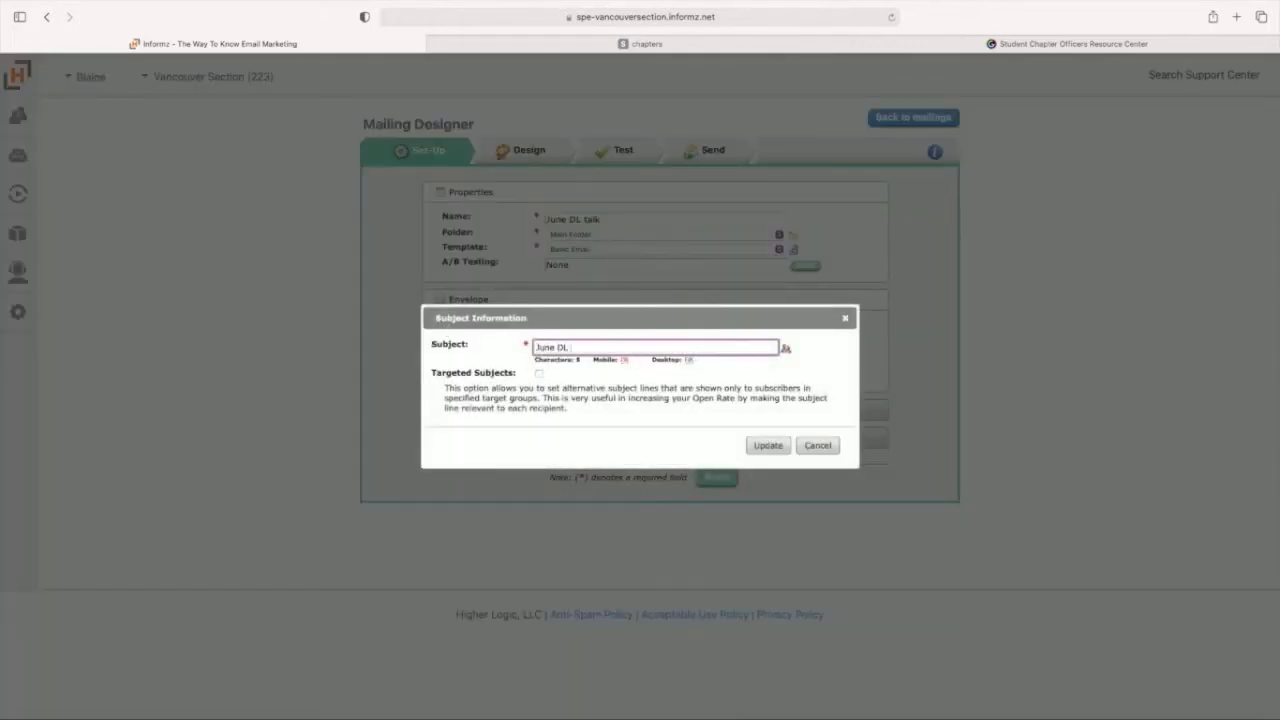
pyautogui.write('Talk Register Today')
pyautogui.click(768, 445)
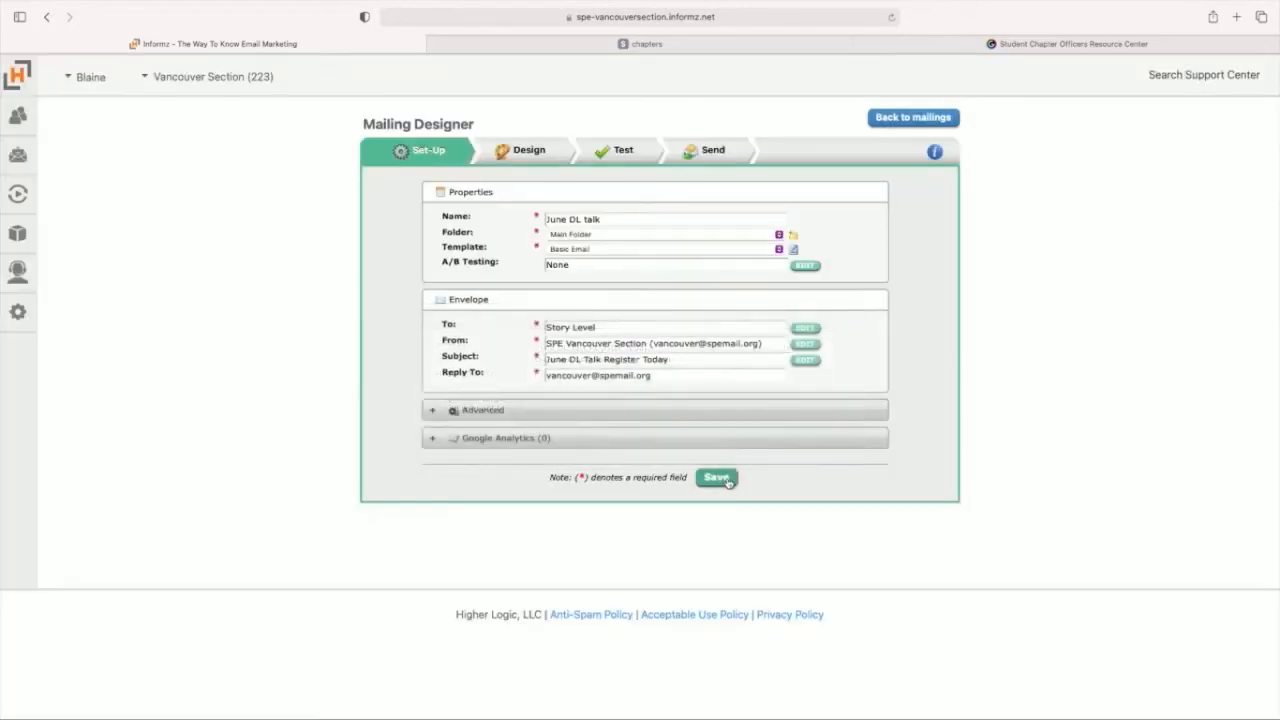
# Step: Create a story in the mailing design, targeted at Members and Students (223_ALL_PAID) from the Personify360 MKT Lists folder
pyautogui.click(529, 150)
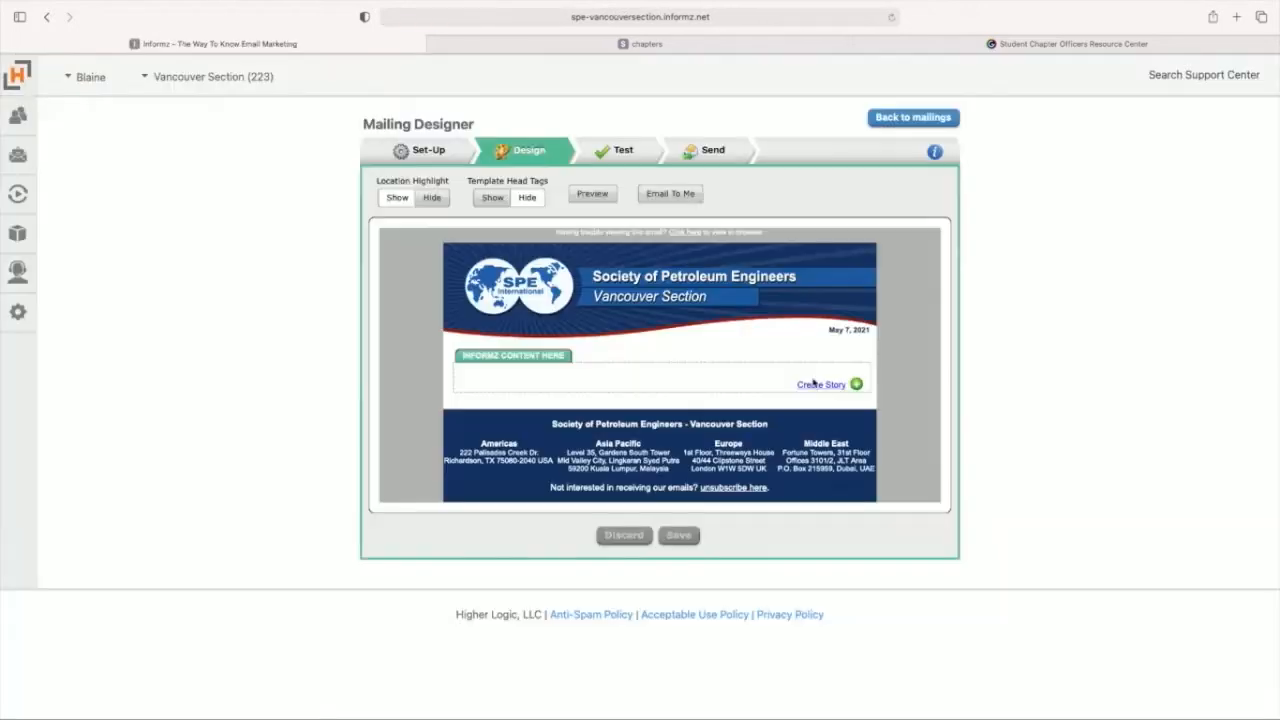
pyautogui.click(813, 386)
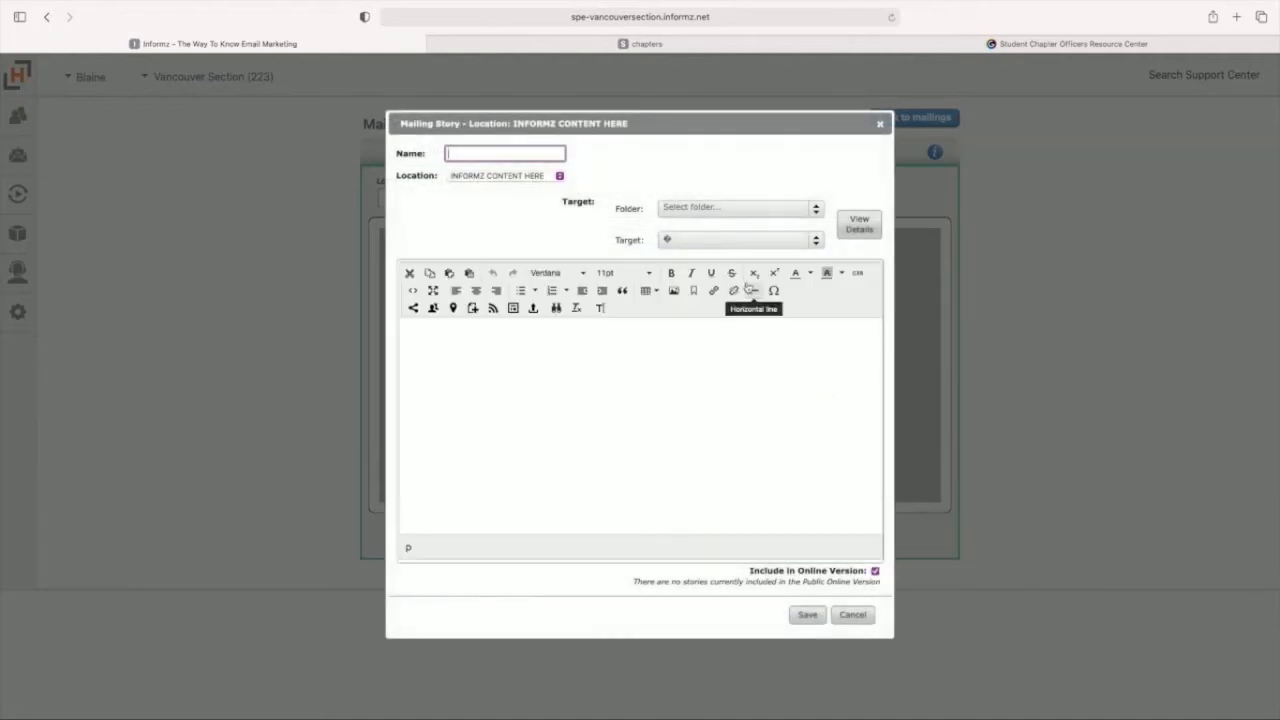
pyautogui.click(692, 207)
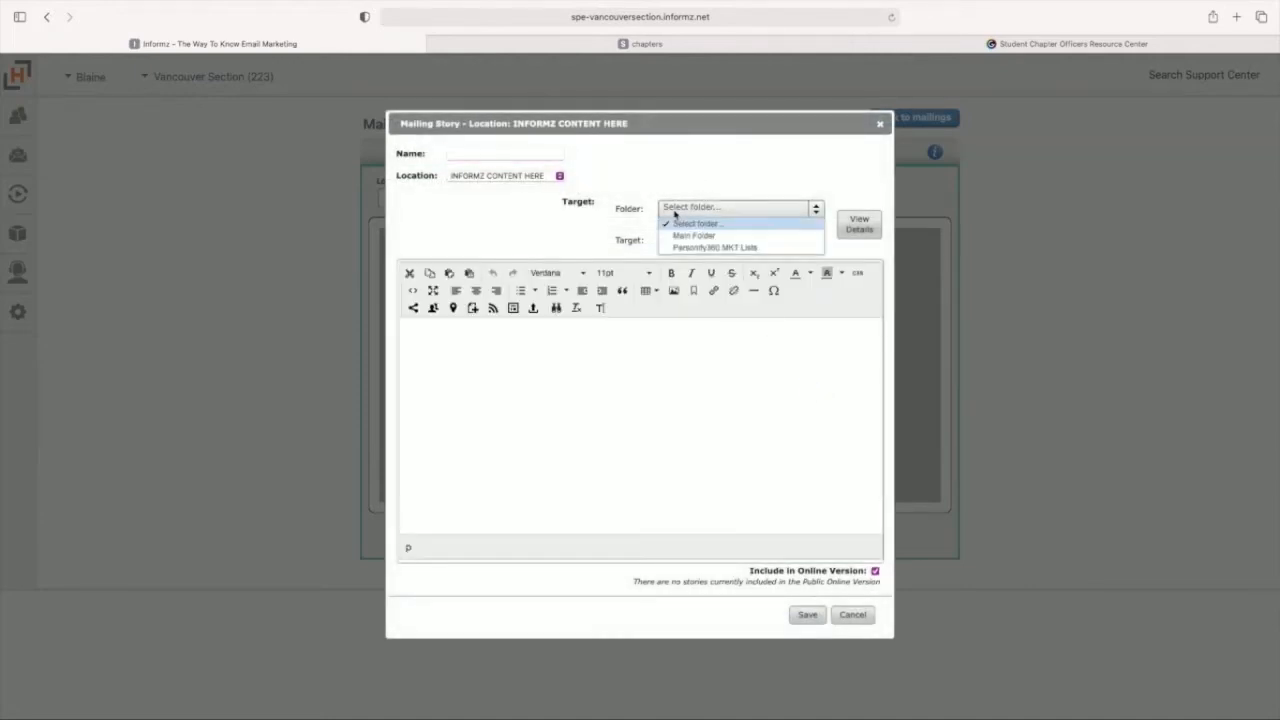
pyautogui.click(706, 248)
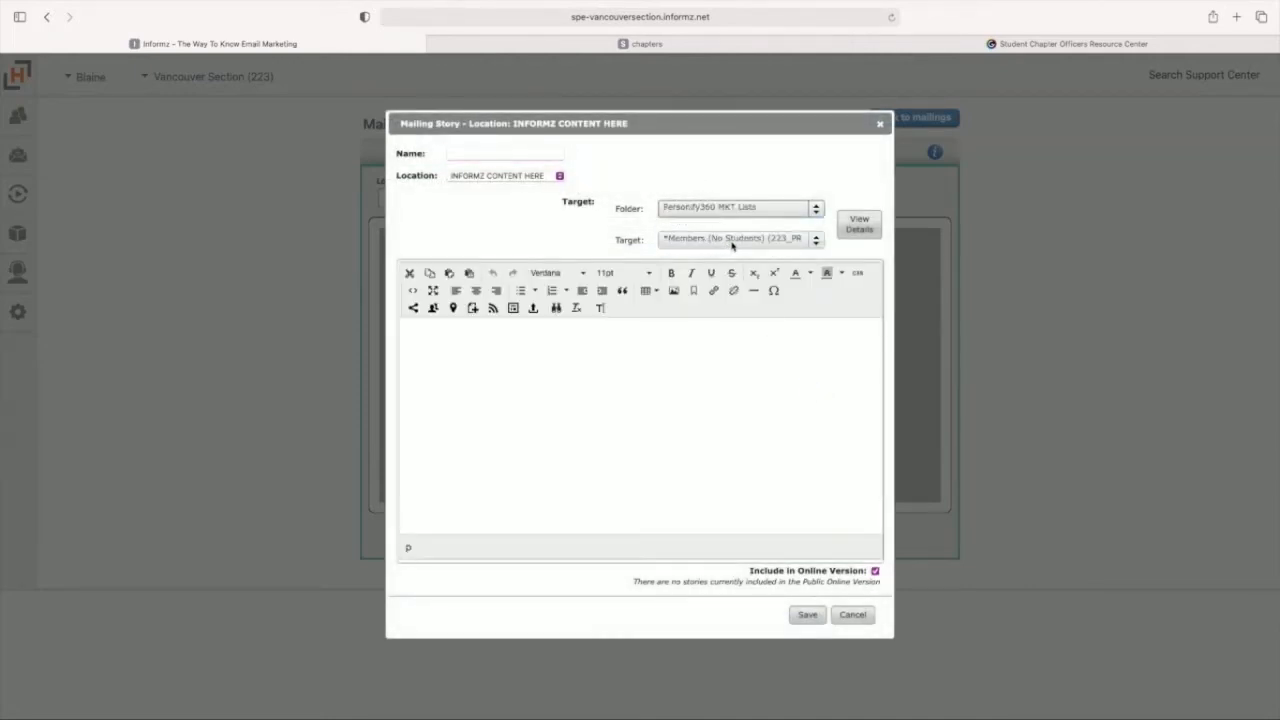
pyautogui.click(733, 242)
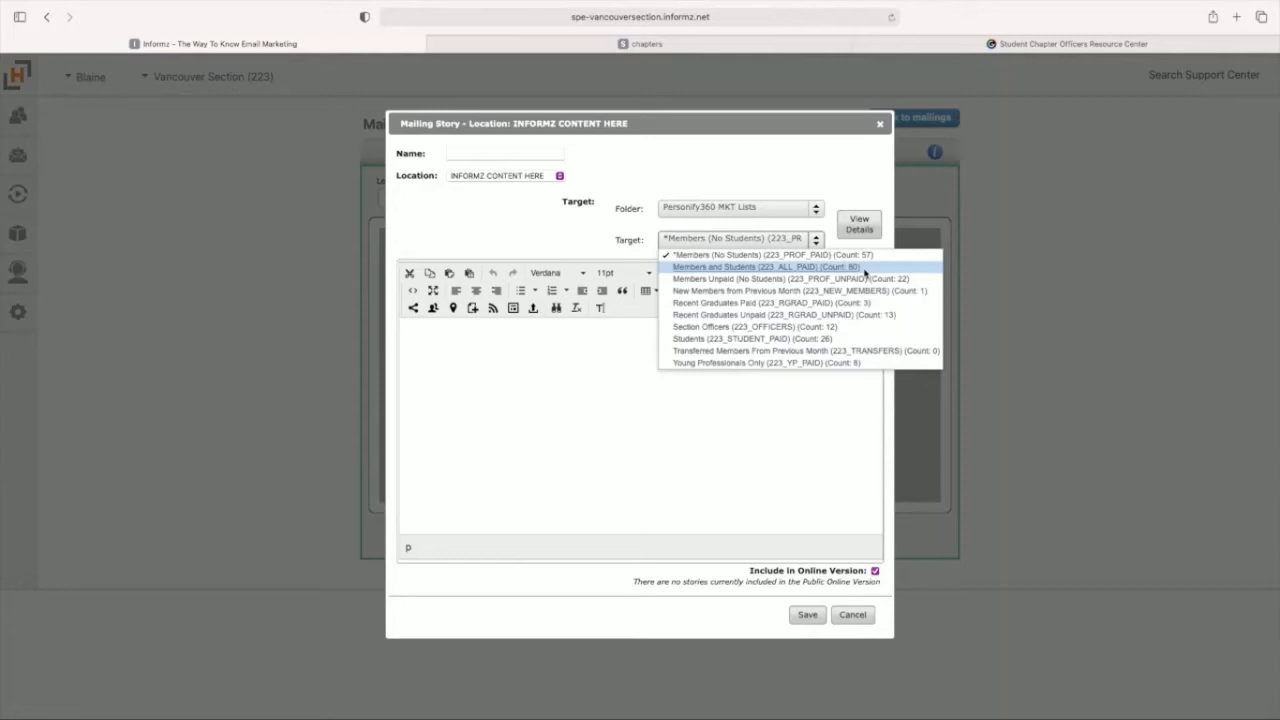
pyautogui.click(865, 268)
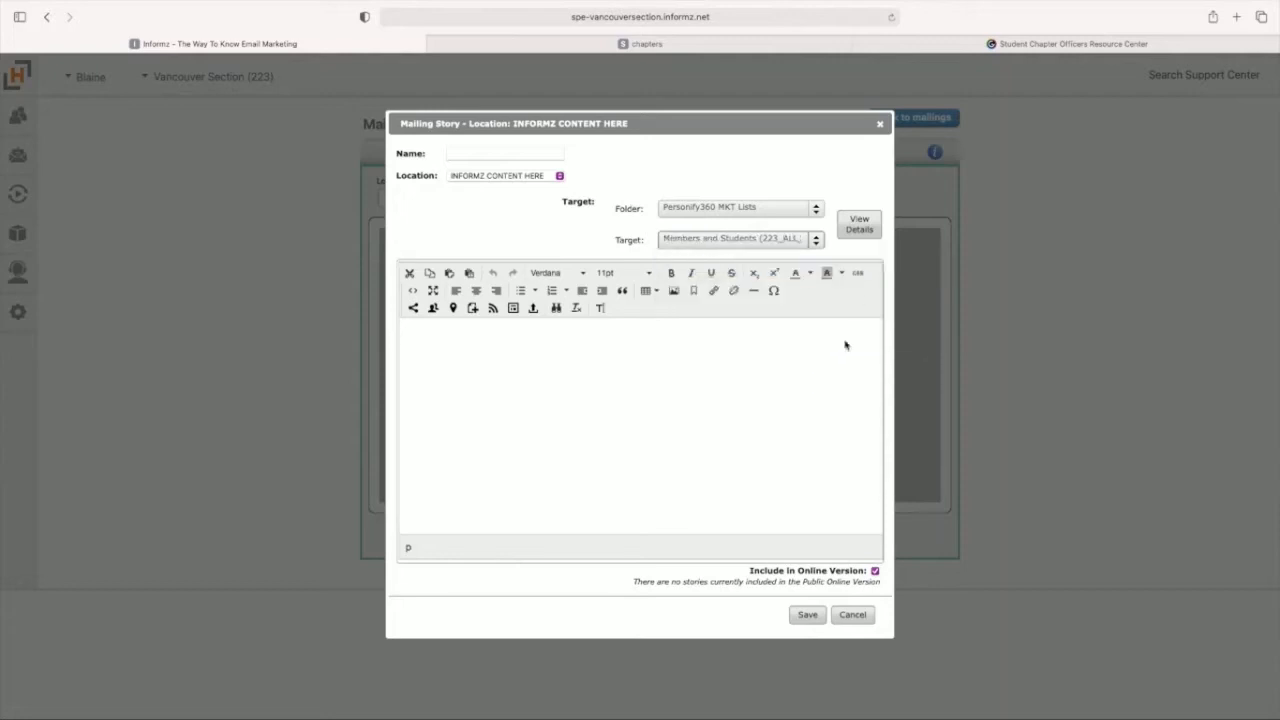
# Step: Insert the virtual Distinguished Lecturer story layout on mitigating frac hits into the new story and save it
pyautogui.click(513, 308)
pyautogui.click(581, 256)
pyautogui.click(581, 256)
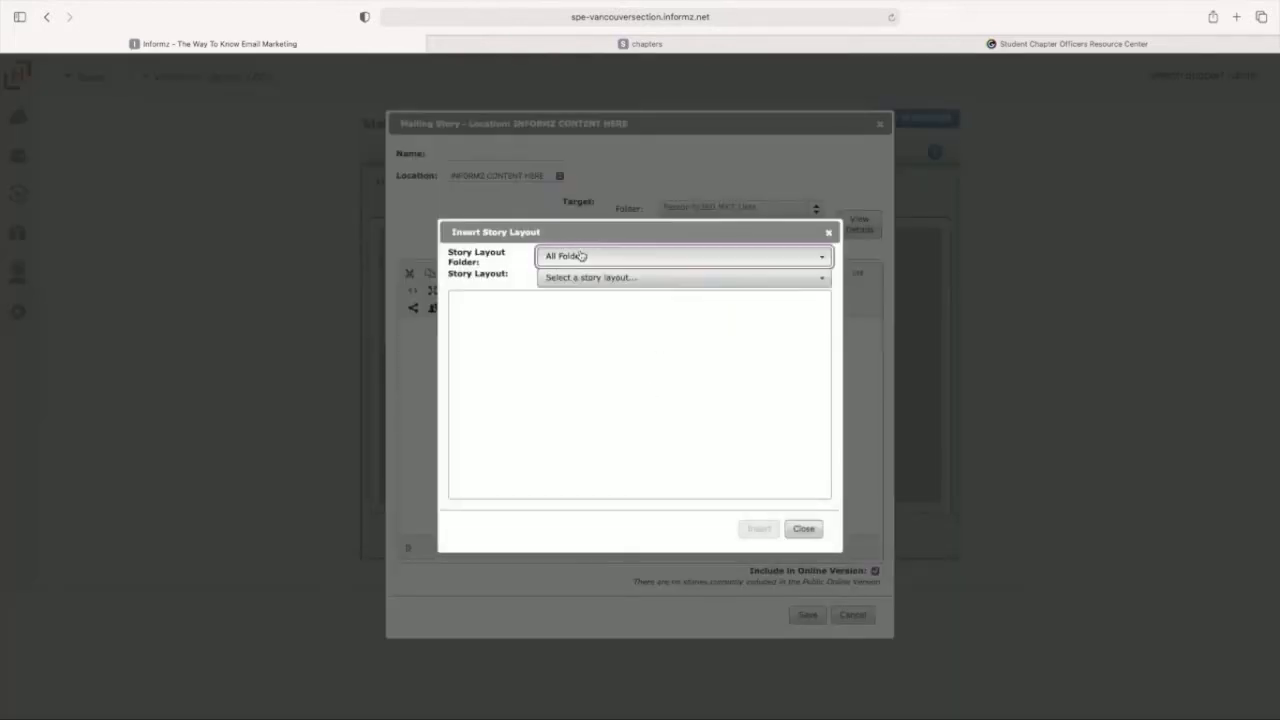
pyautogui.click(580, 278)
pyautogui.click(734, 336)
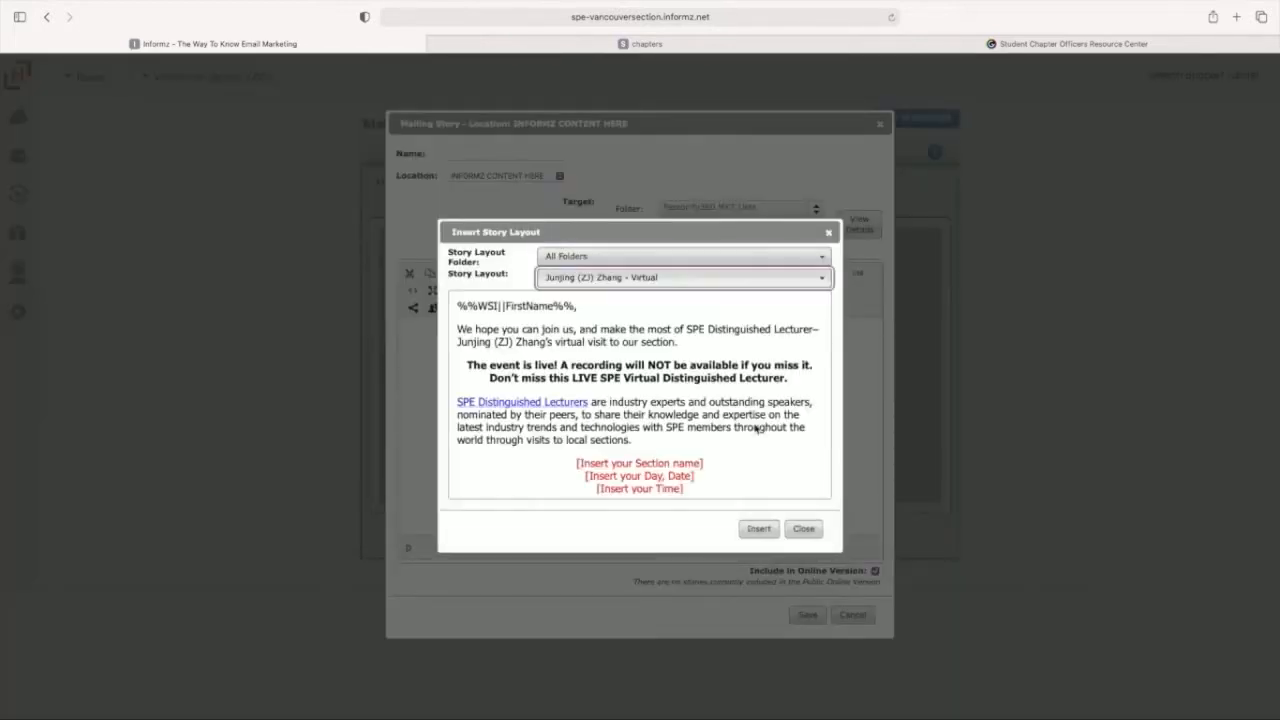
pyautogui.click(759, 528)
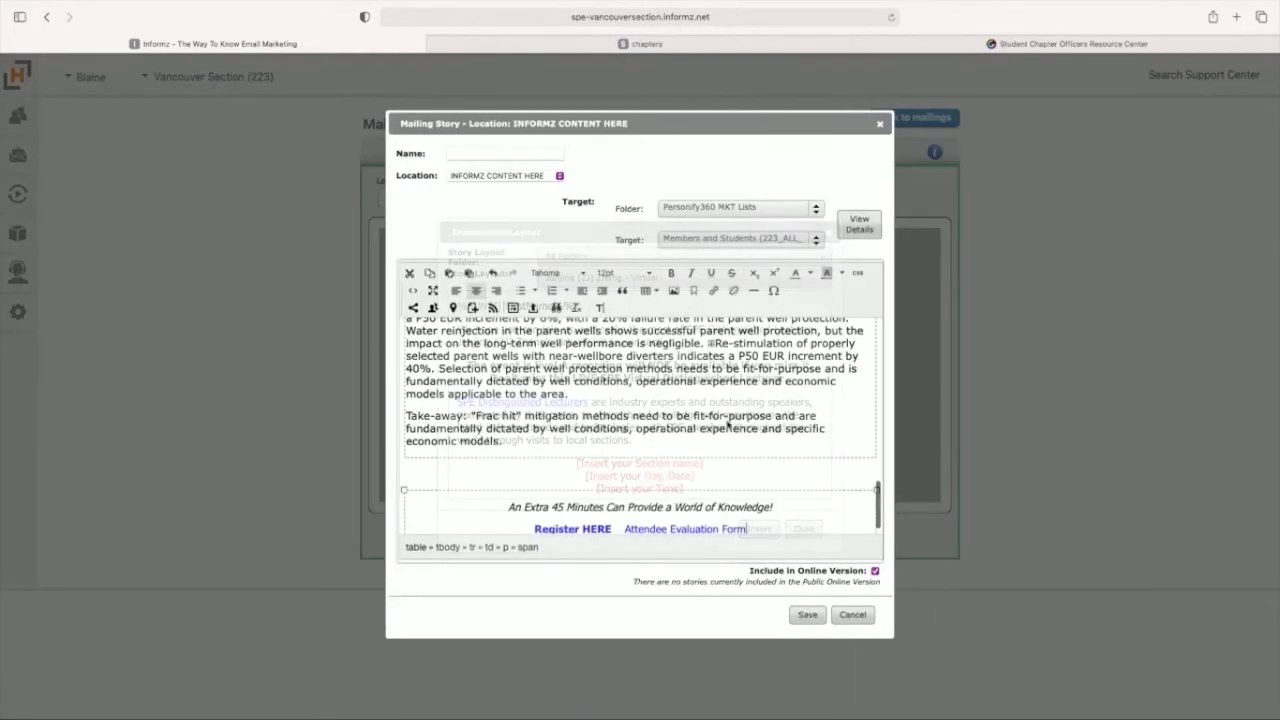
pyautogui.click(806, 614)
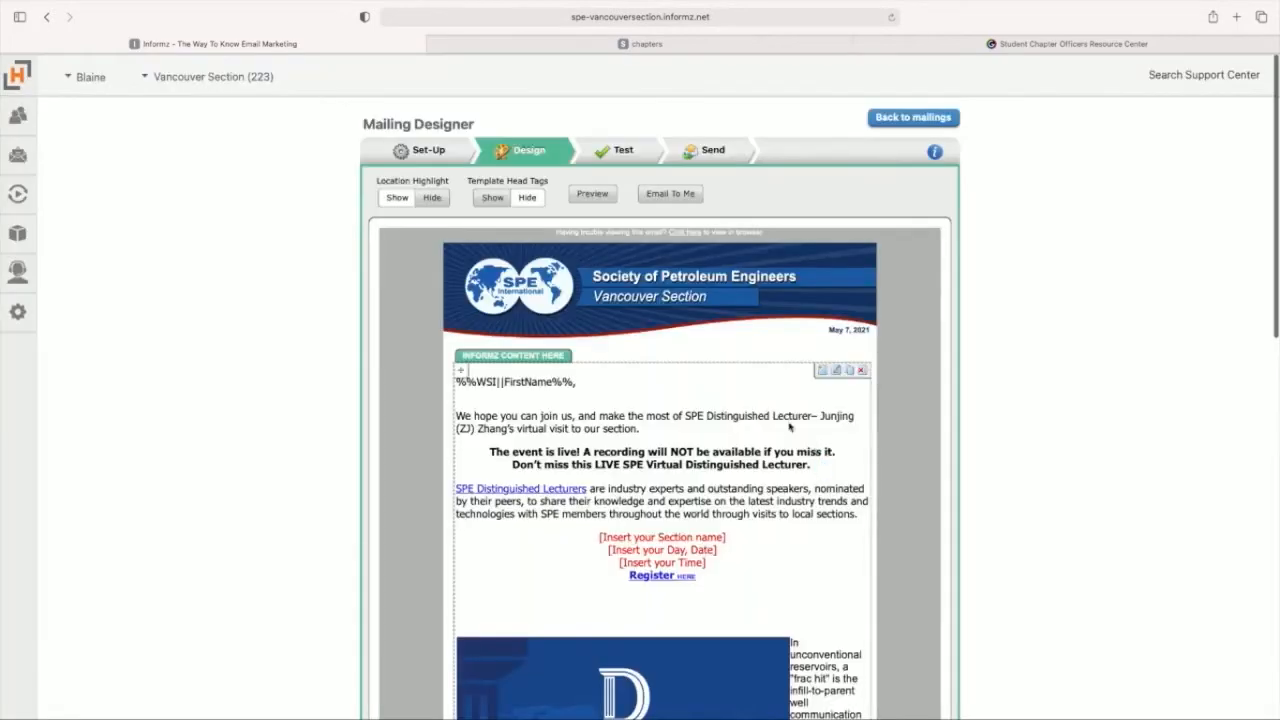
# Step: Review the inserted Distinguished Lecturer story and create a duplicate of it directly below
pyautogui.scroll(-10, 672, 378)
pyautogui.scroll(-3, 670, 373)
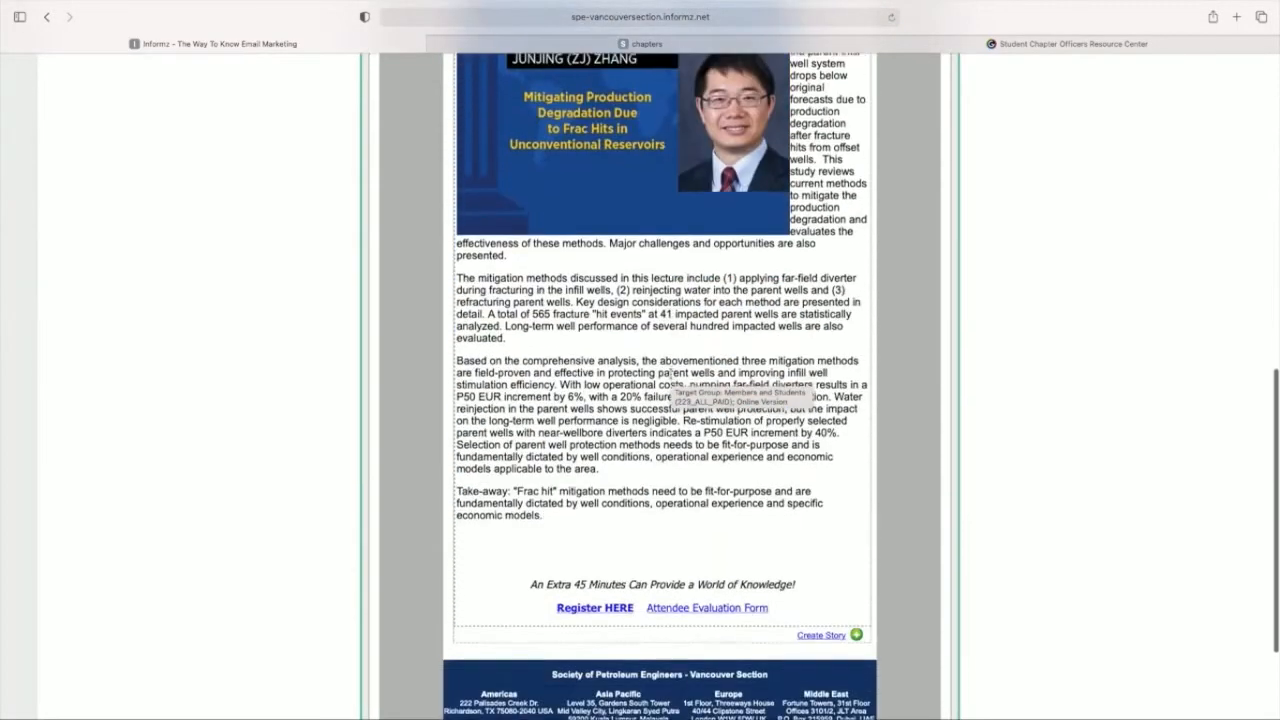
pyautogui.scroll(7, 668, 378)
pyautogui.scroll(2, 668, 378)
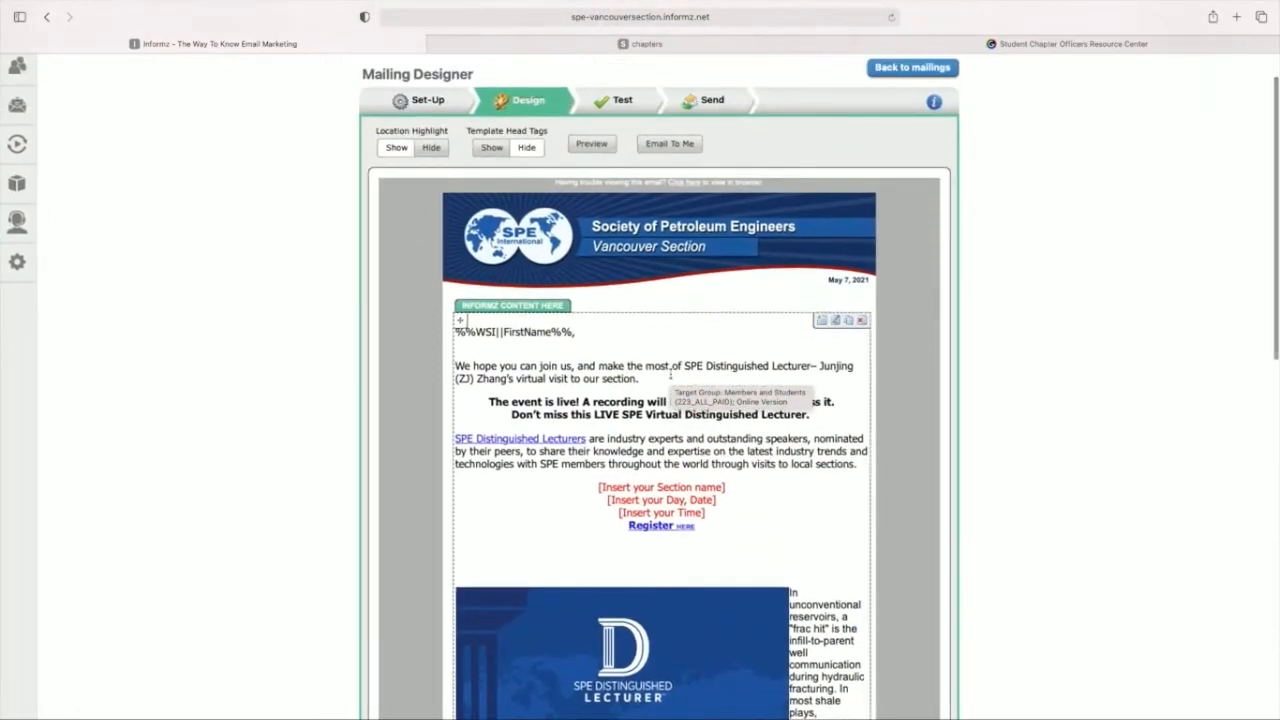
pyautogui.click(850, 323)
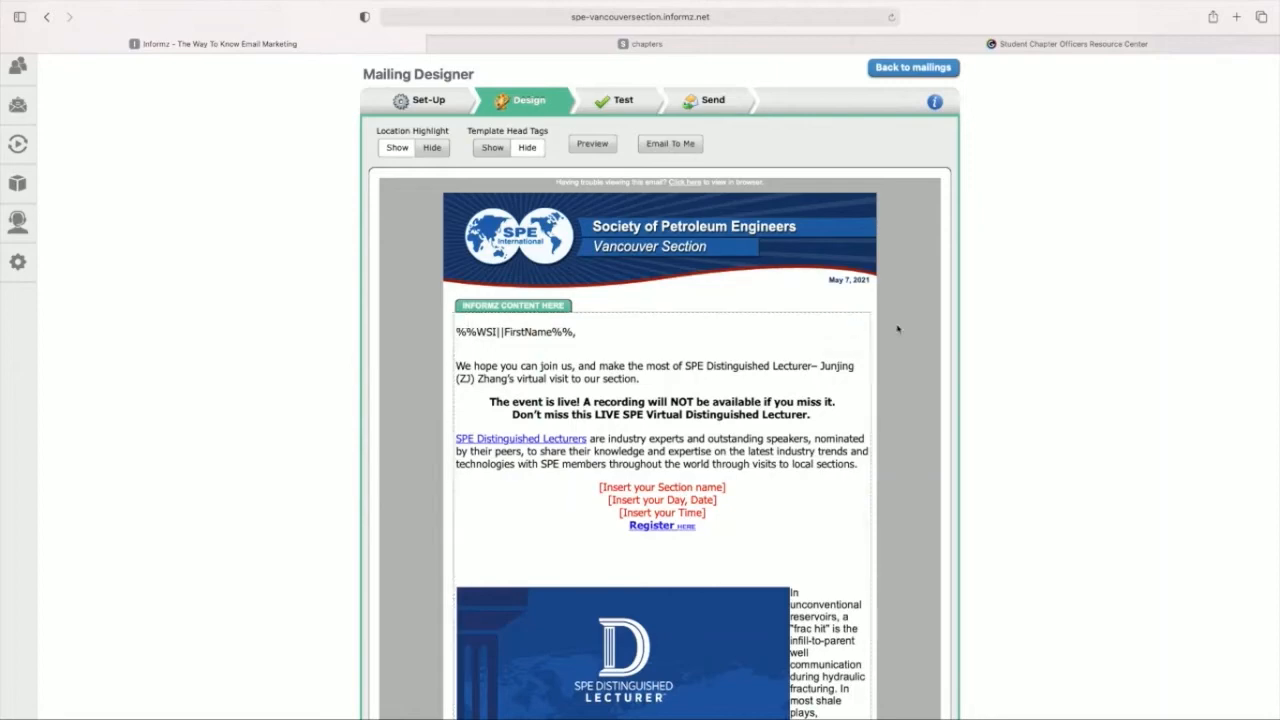
pyautogui.scroll(-10, 897, 330)
pyautogui.scroll(-5, 897, 330)
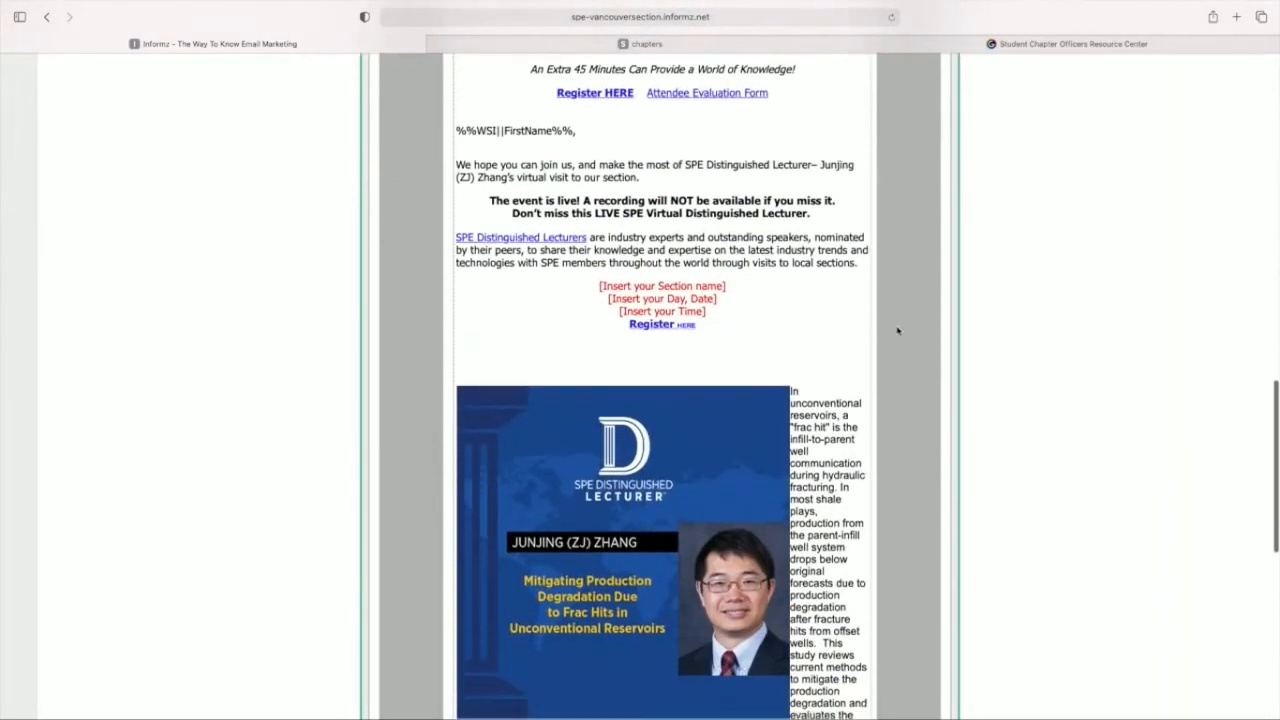
pyautogui.scroll(3, 897, 330)
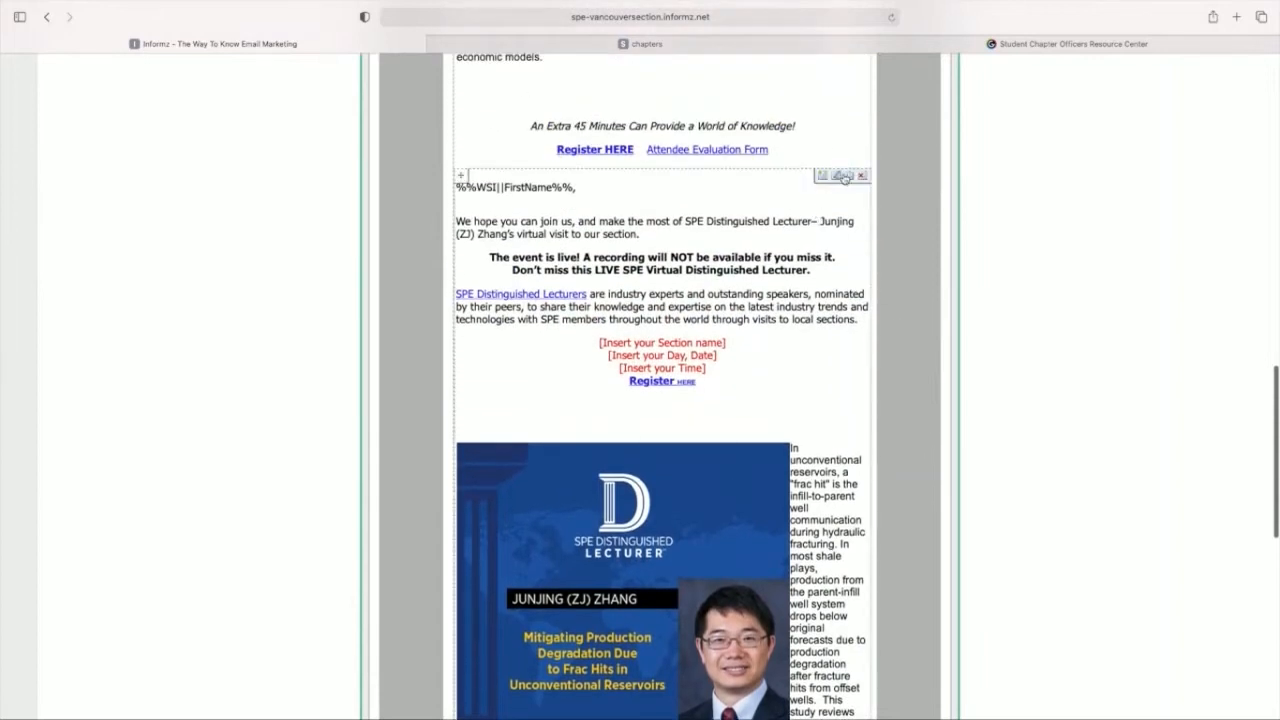
# Step: Target the duplicate story at Members Unpaid (No Students) and add a notice about expired membership, renewal and the Dues Waiver Program below the greeting
pyautogui.click(838, 177)
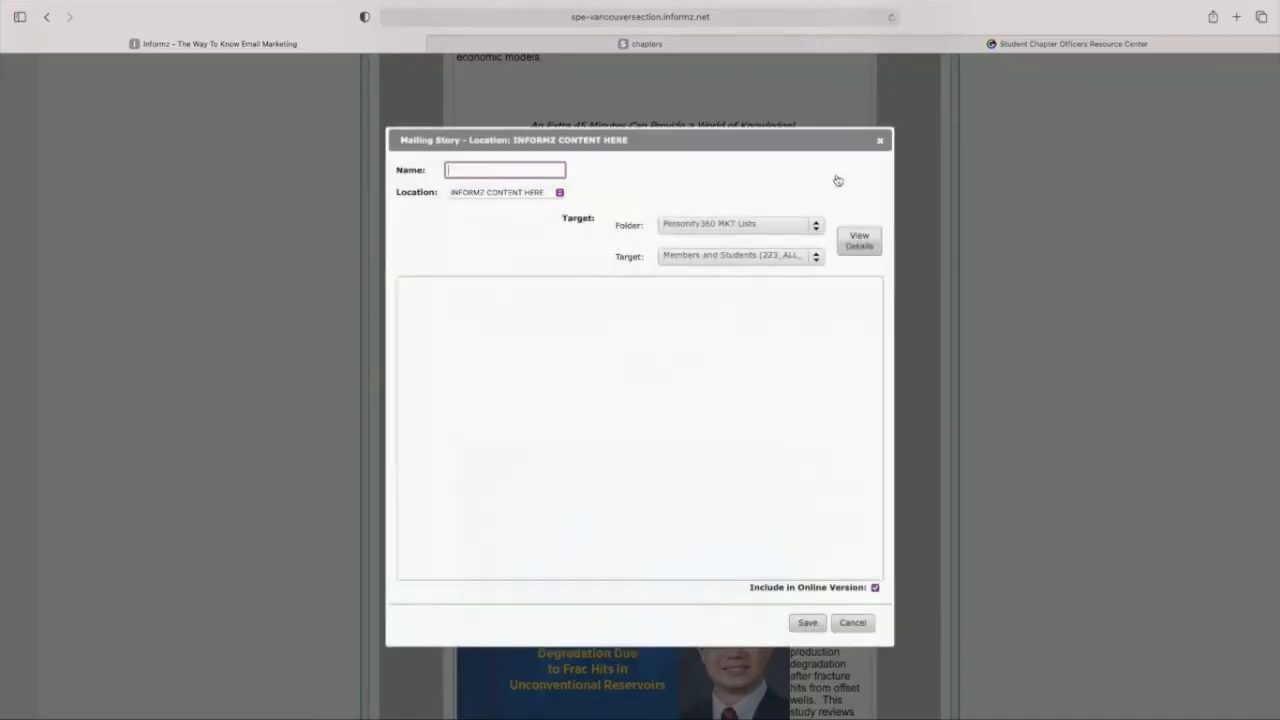
pyautogui.click(757, 260)
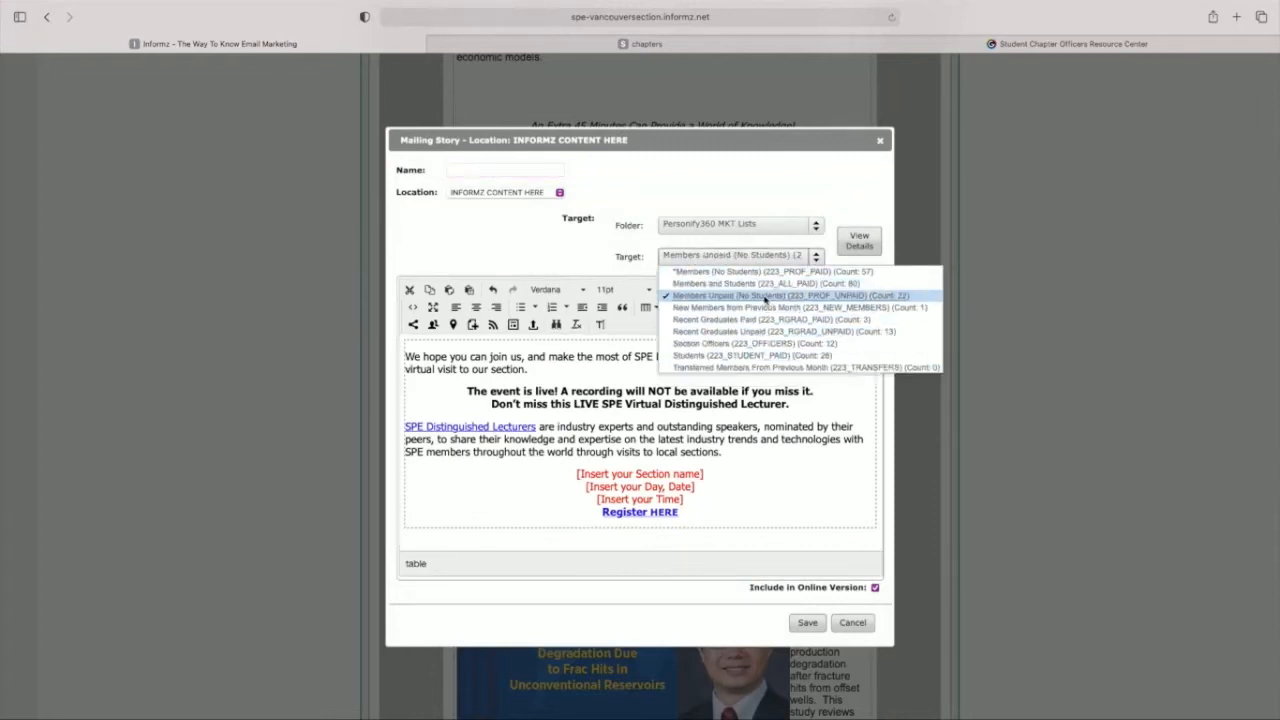
pyautogui.click(766, 296)
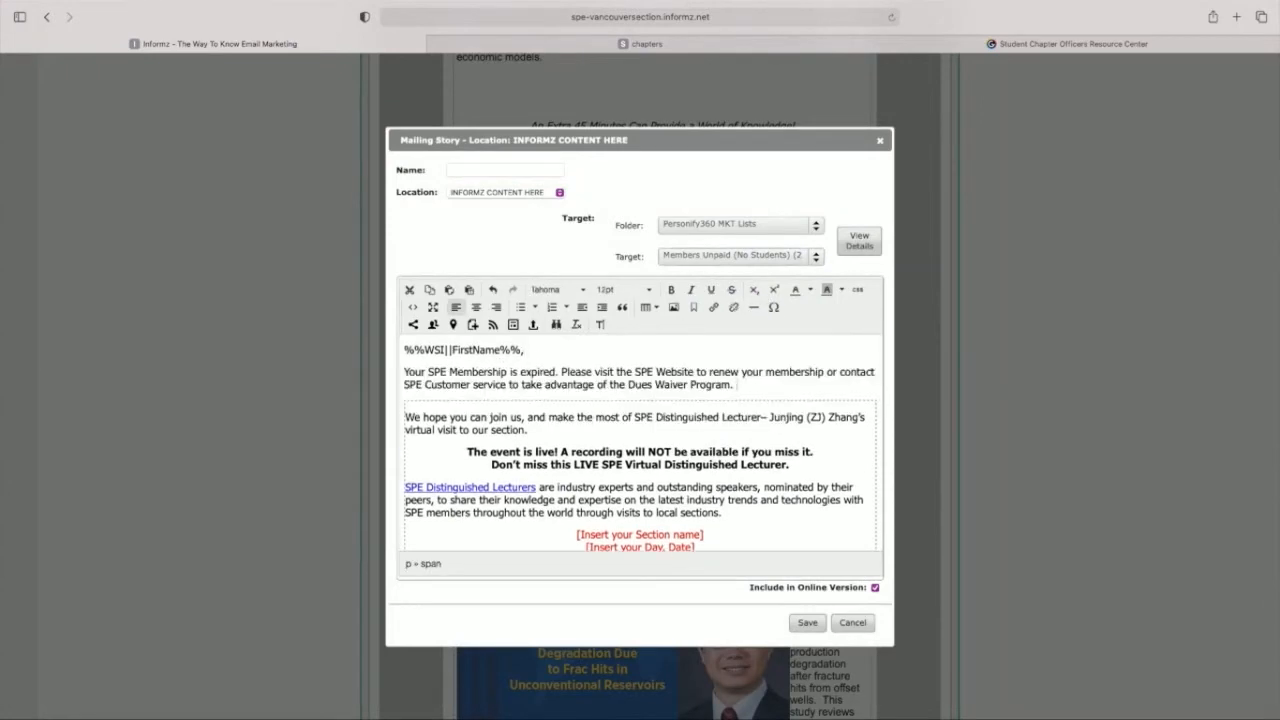
pyautogui.press('super+Tab')
pyautogui.click(745, 385)
pyautogui.moveTo(826, 373); pyautogui.dragTo(637, 366)
pyautogui.click(713, 308)
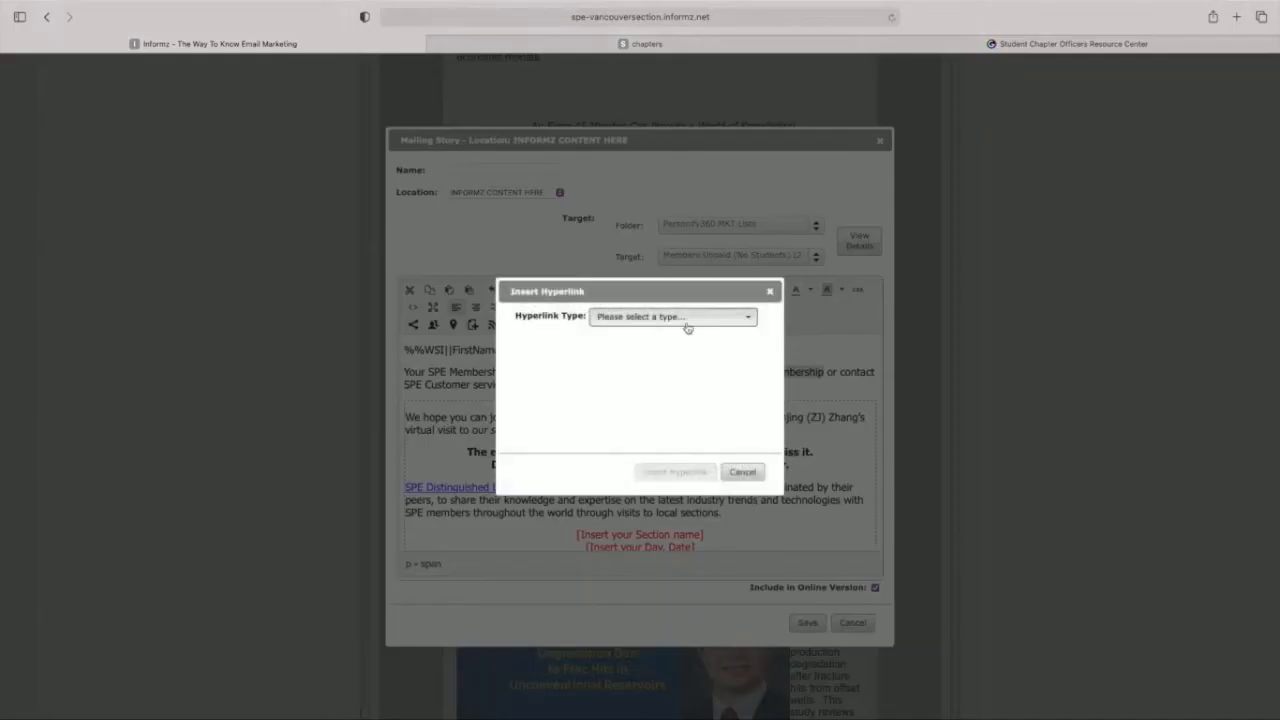
pyautogui.click(686, 318)
pyautogui.click(649, 375)
pyautogui.press('Tab')
pyautogui.write('www.spe.org/j')
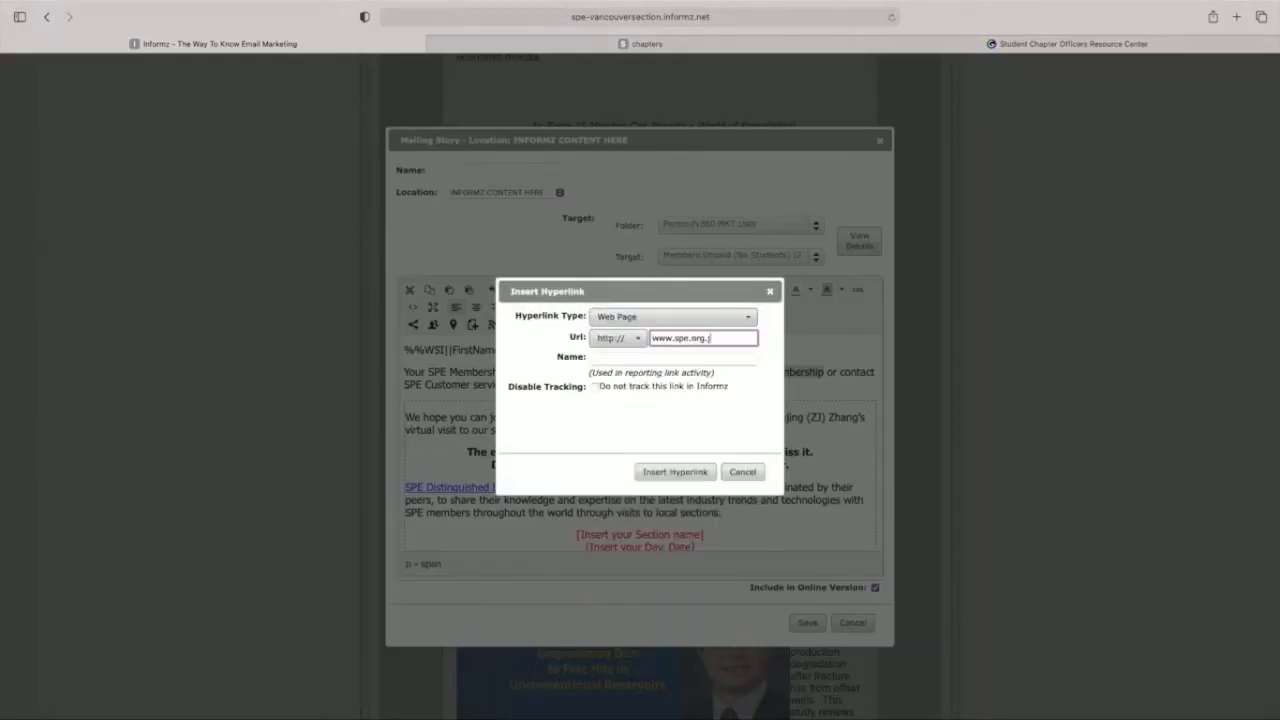
pyautogui.write('oin/renew')
pyautogui.press('Tab')
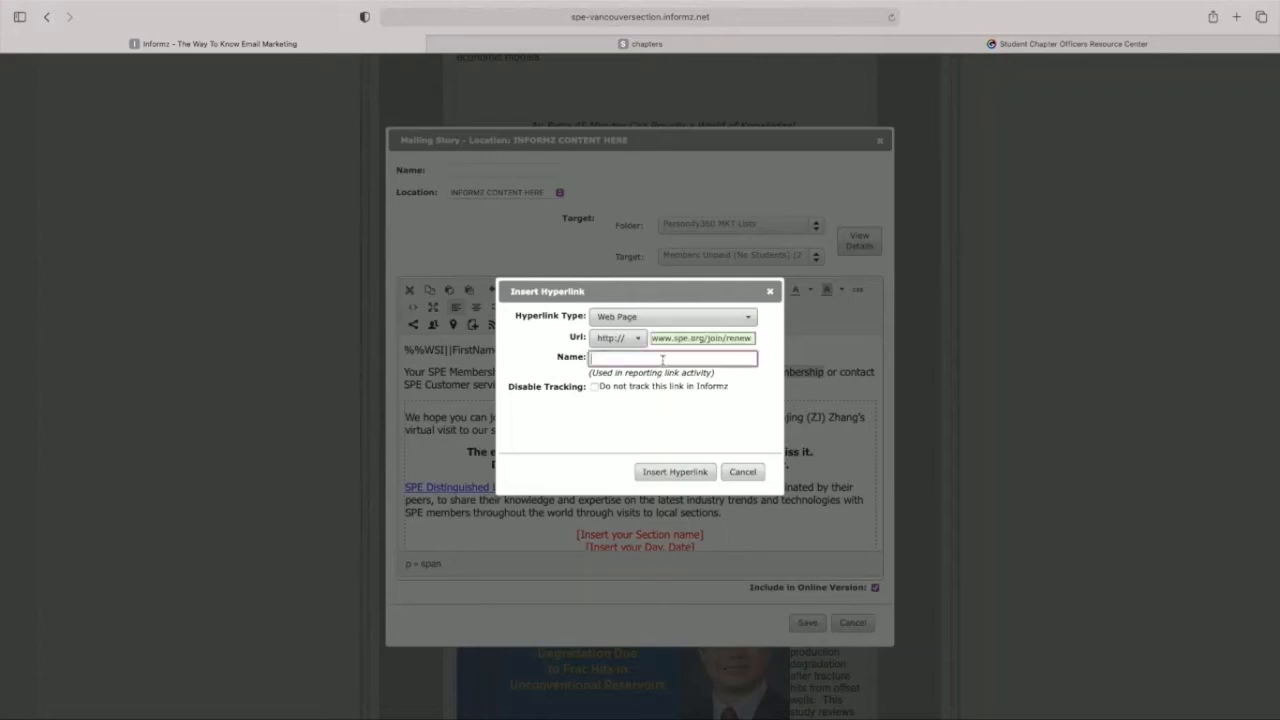
pyautogui.write('Unpaid Call toRenew')
pyautogui.click(675, 471)
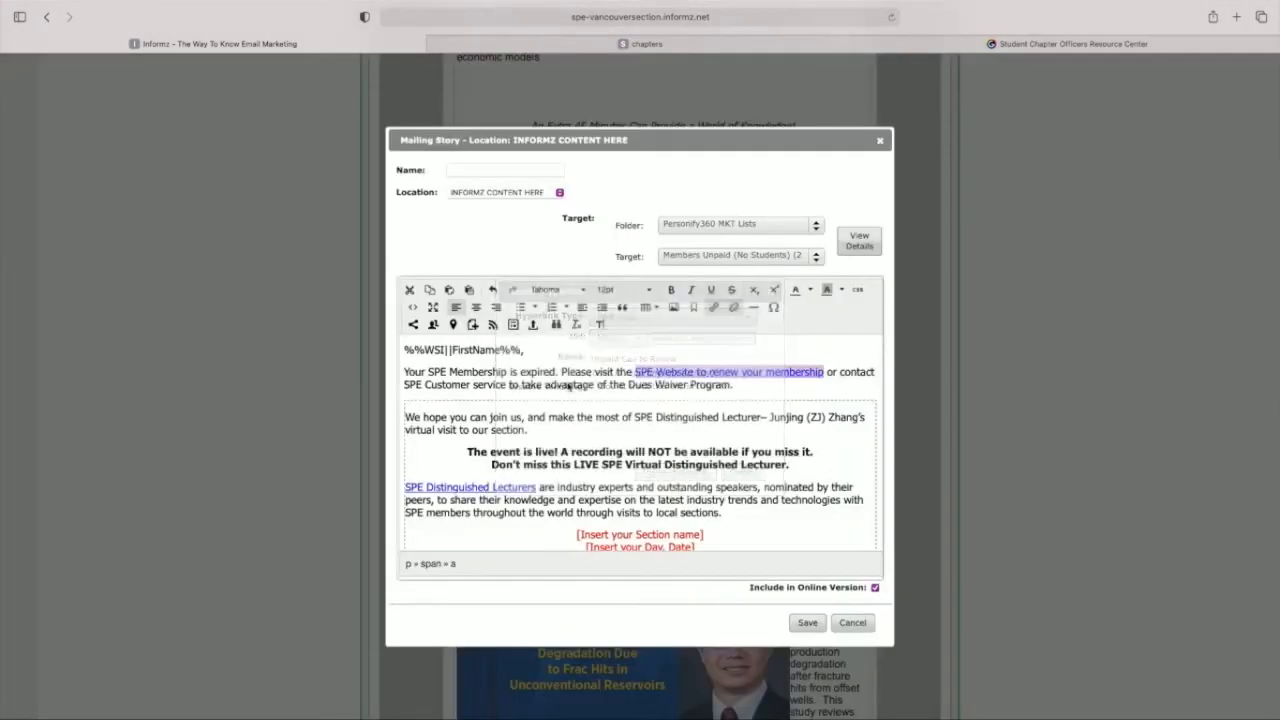
# Step: Link "SPE Customer Service" to the customer service e-mail address with the subject line "Dues Waiver Program", and save the story
pyautogui.click(508, 384)
pyautogui.moveTo(508, 386); pyautogui.dragTo(389, 386)
pyautogui.click(714, 307)
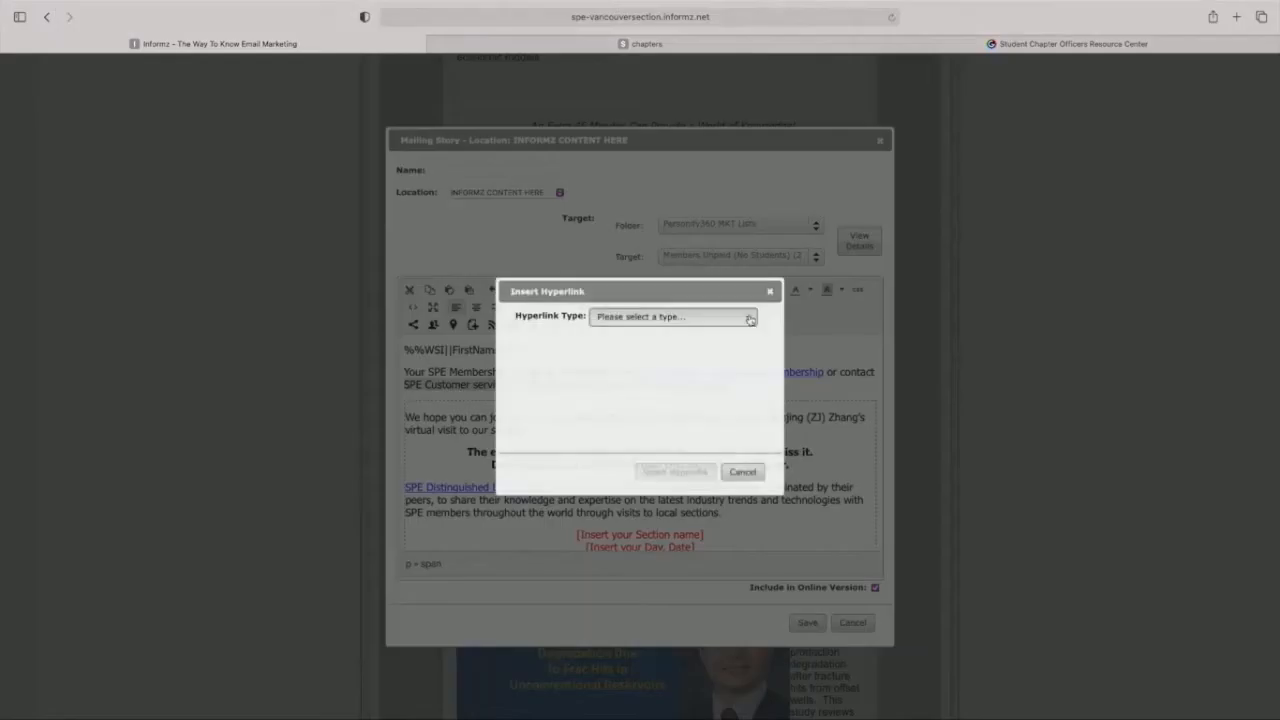
pyautogui.click(749, 317)
pyautogui.click(657, 381)
pyautogui.click(680, 320)
pyautogui.click(644, 410)
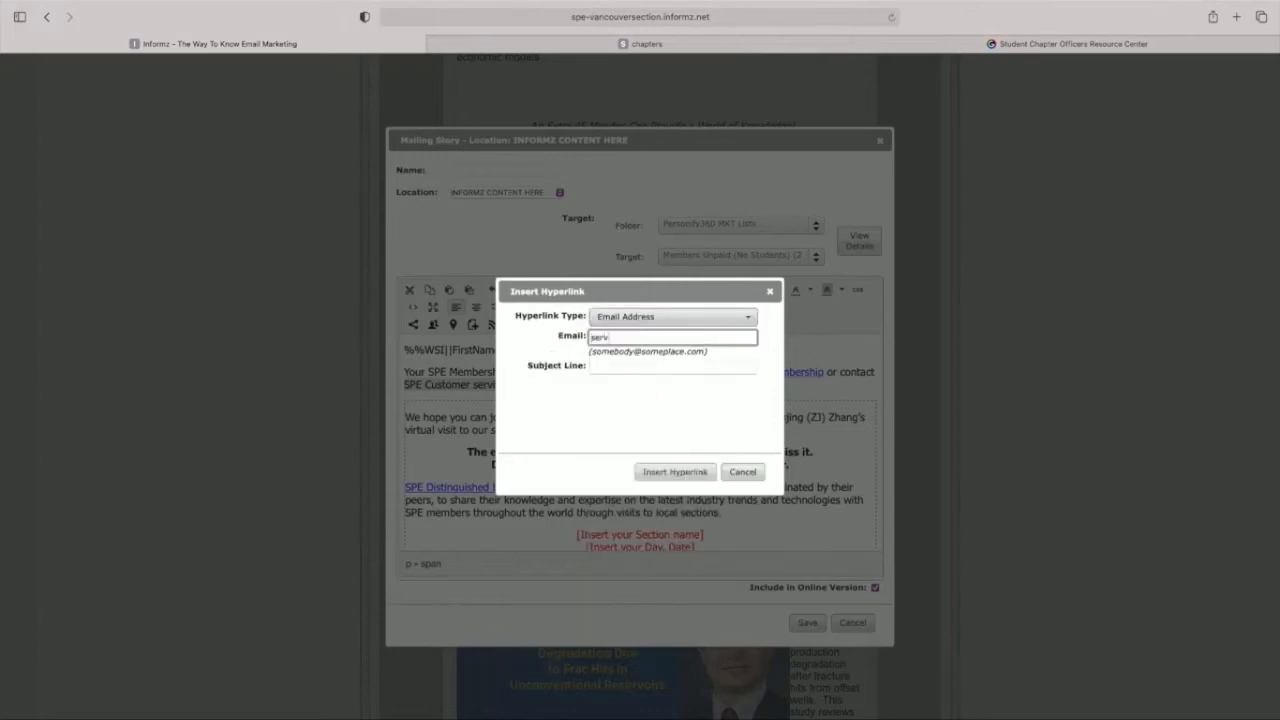
pyautogui.press('Tab')
pyautogui.write('Dues Waiver Progra')
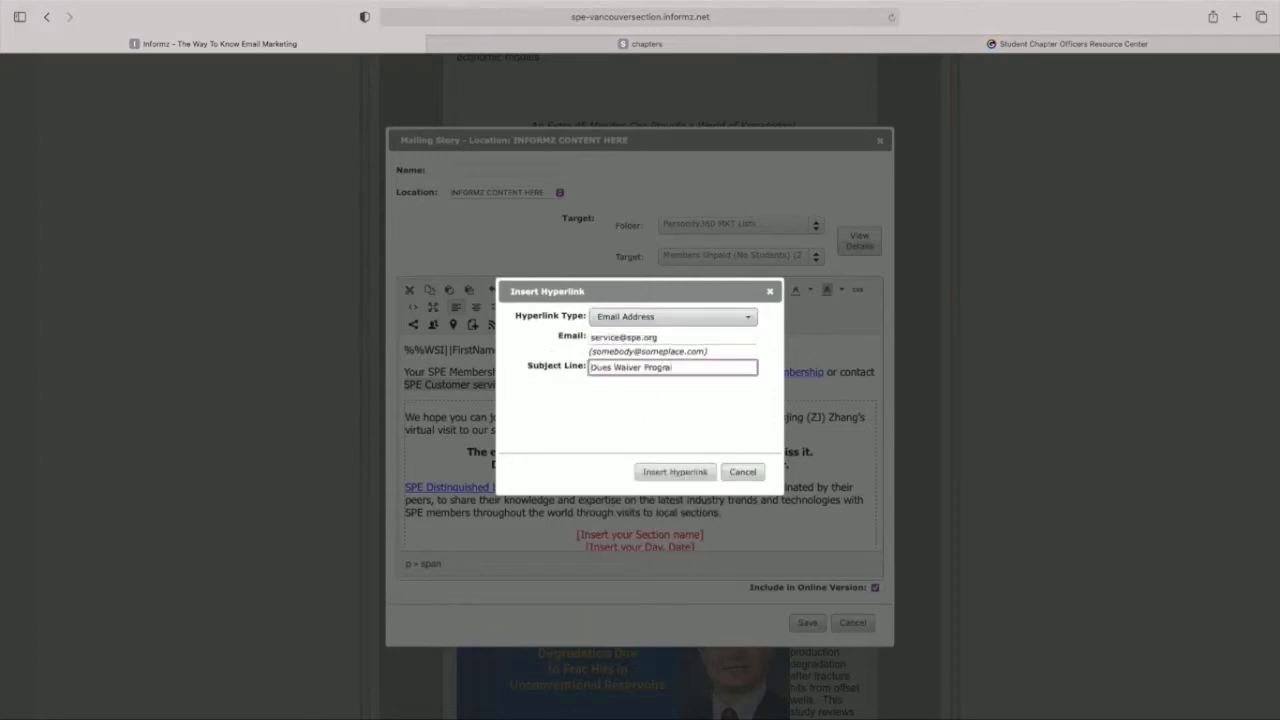
pyautogui.write('m')
pyautogui.click(675, 471)
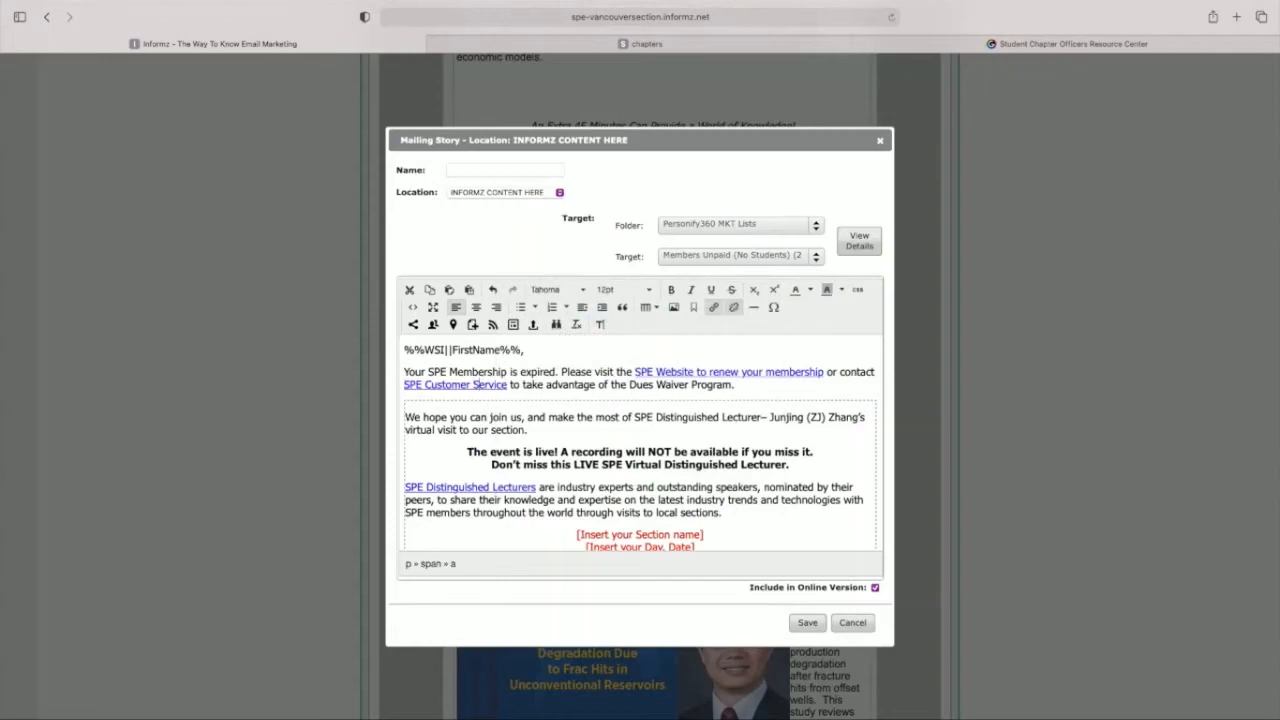
pyautogui.click(803, 626)
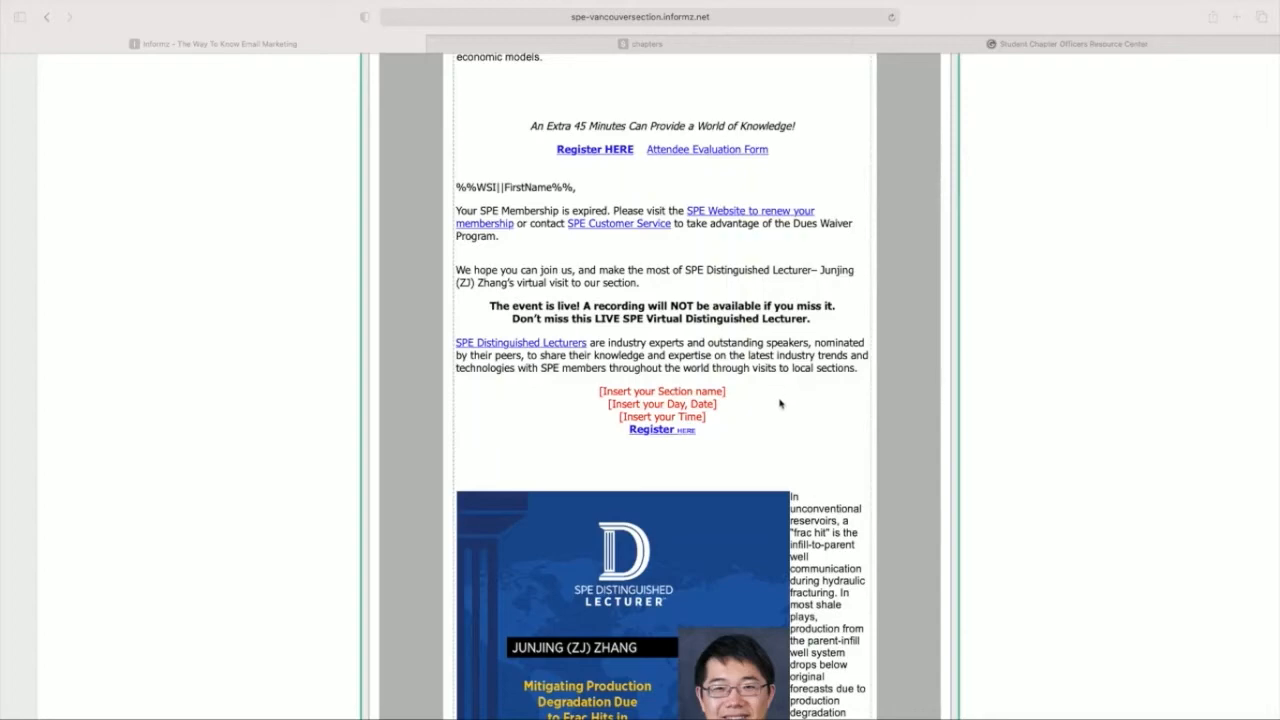
# Step: Set up a test send of the mailing in HTML format that emails all versions of the mailing
pyautogui.scroll(15, 780, 403)
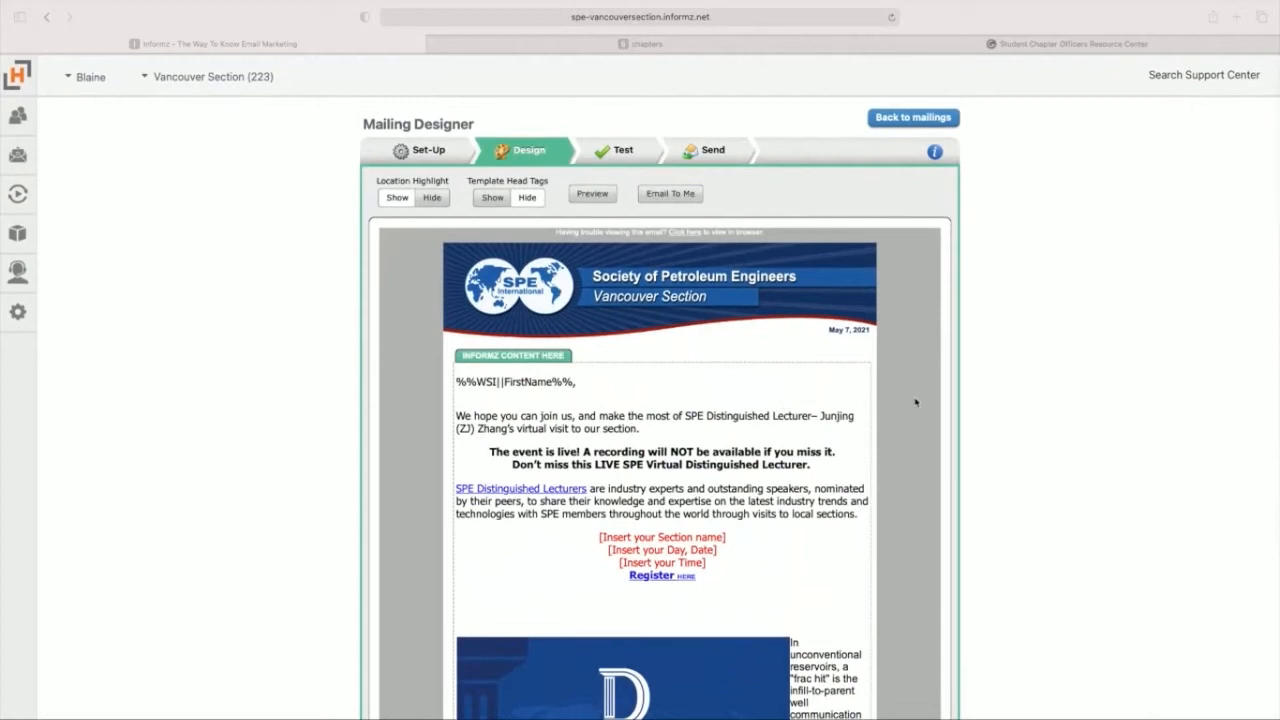
pyautogui.click(619, 152)
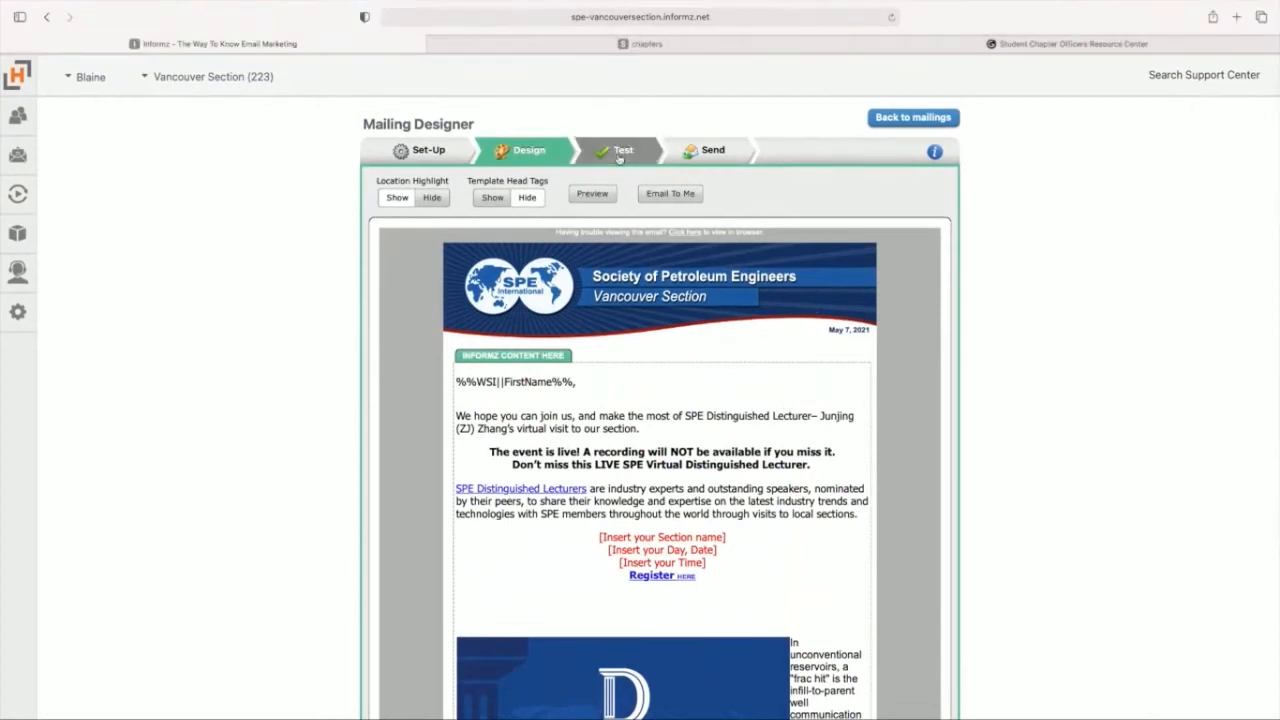
pyautogui.click(446, 207)
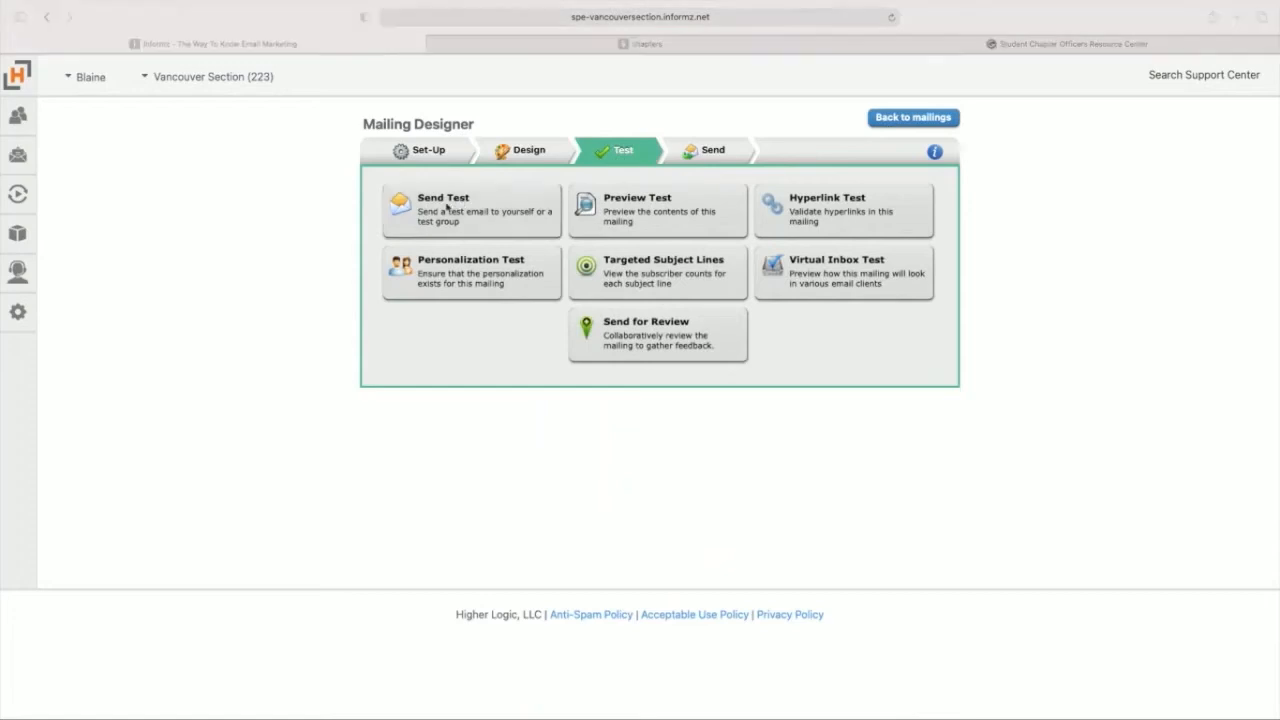
pyautogui.click(446, 207)
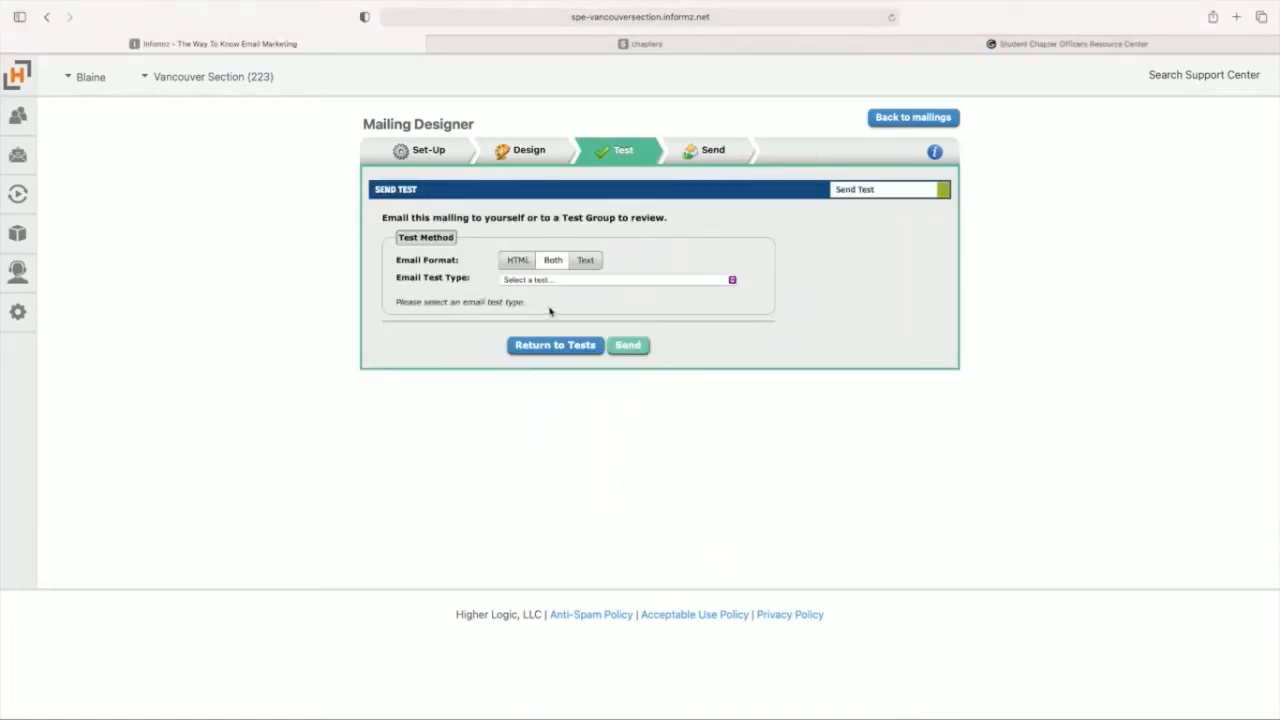
pyautogui.click(517, 261)
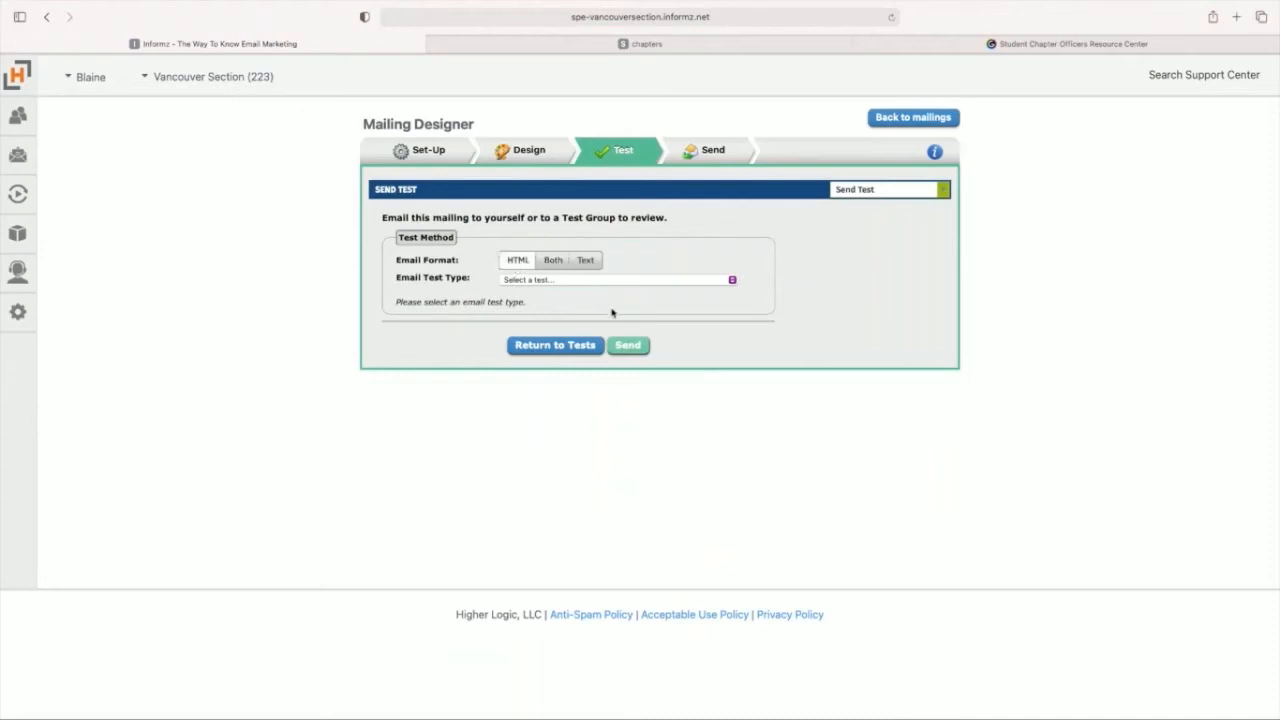
pyautogui.click(583, 281)
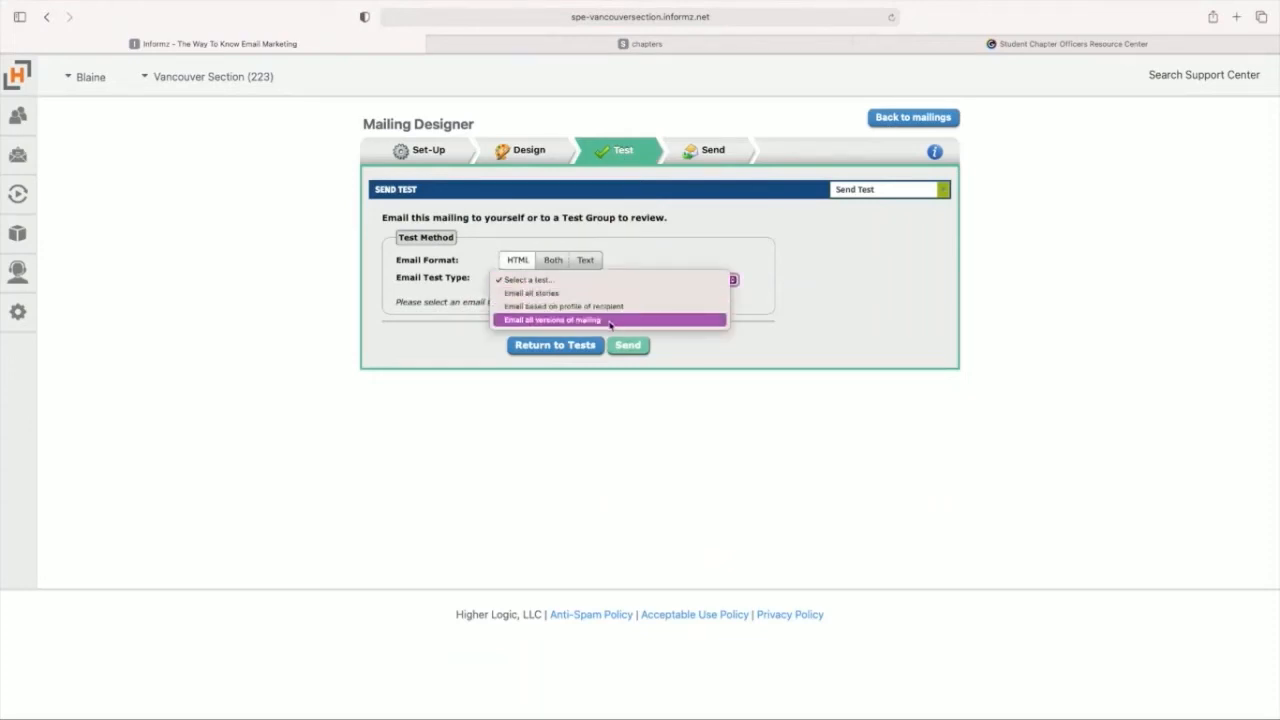
pyautogui.click(609, 321)
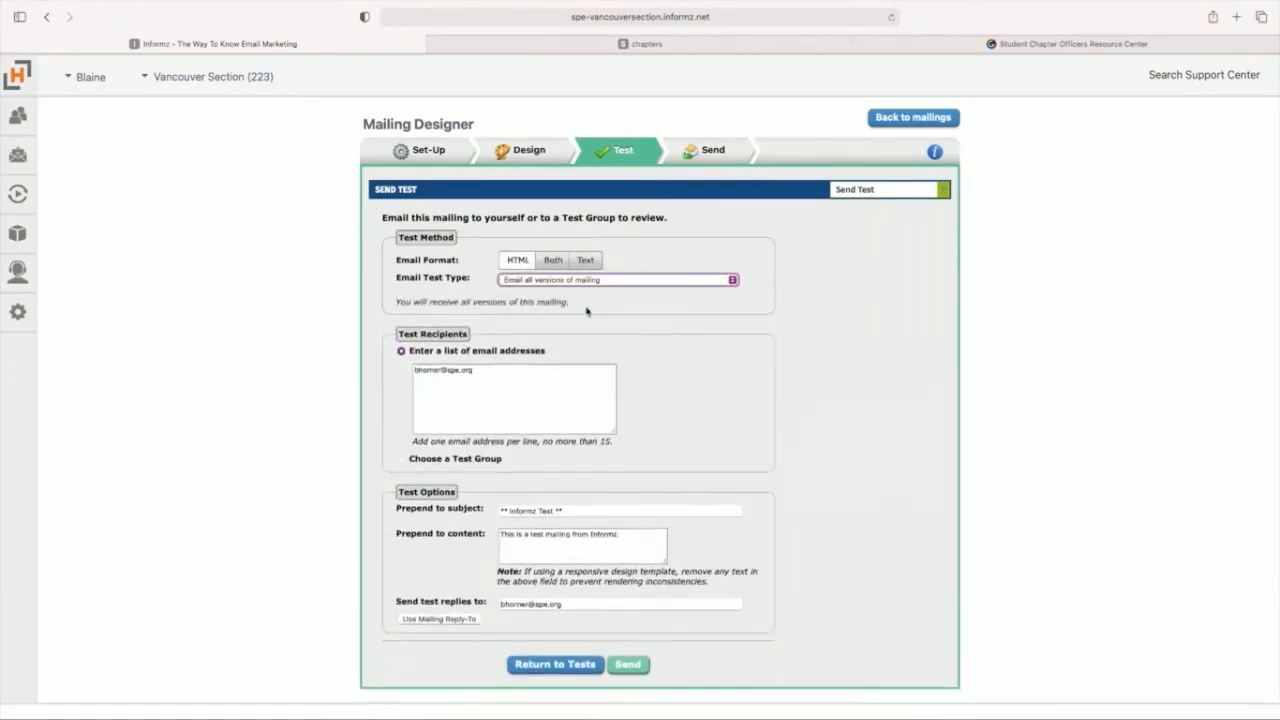
# Step: Replace the test recipient with the regional programs e-mail address and send the test
pyautogui.click(515, 371)
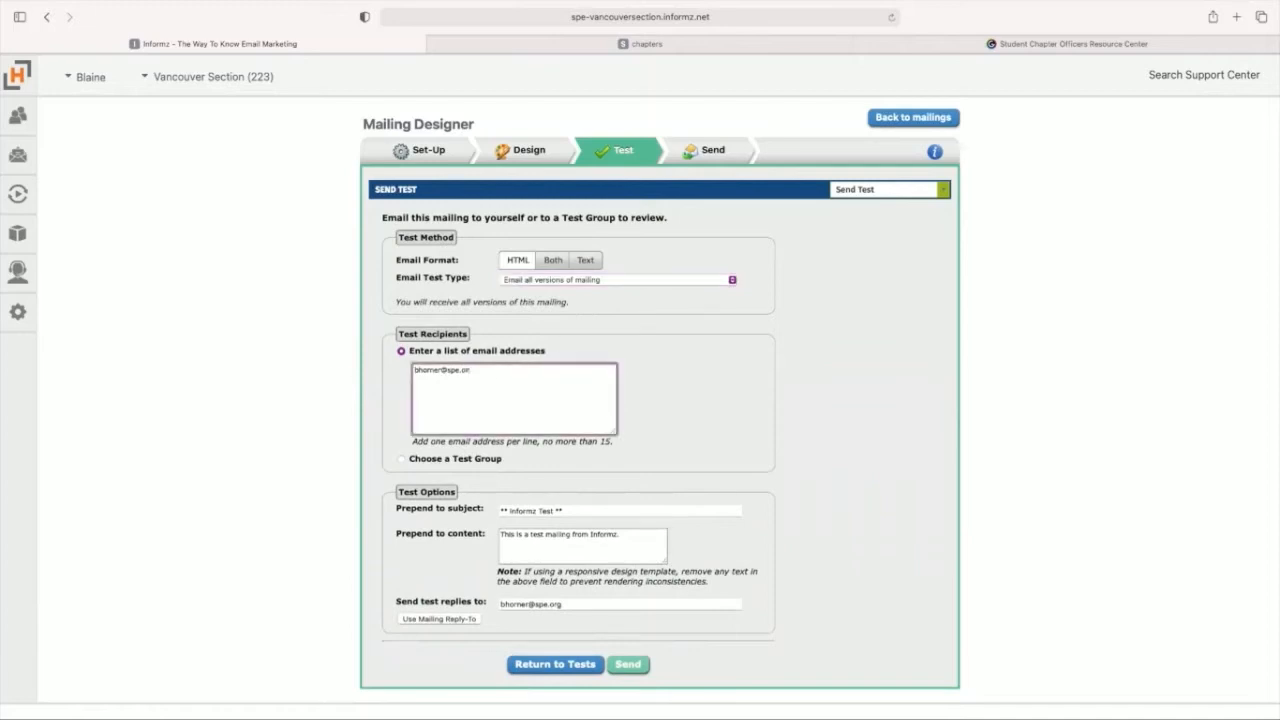
pyautogui.press('BackSpace')
pyautogui.press('BackSpace')
pyautogui.press('BackSpace')
pyautogui.press('BackSpace')
pyautogui.press('BackSpace')
pyautogui.press('BackSpace')
pyautogui.press('BackSpace')
pyautogui.press('BackSpace')
pyautogui.press('BackSpace')
pyautogui.press('BackSpace')
pyautogui.press('BackSpace')
pyautogui.press('BackSpace')
pyautogui.press('BackSpace')
pyautogui.write('regn')
pyautogui.press('BackSpace')
pyautogui.click(681, 452)
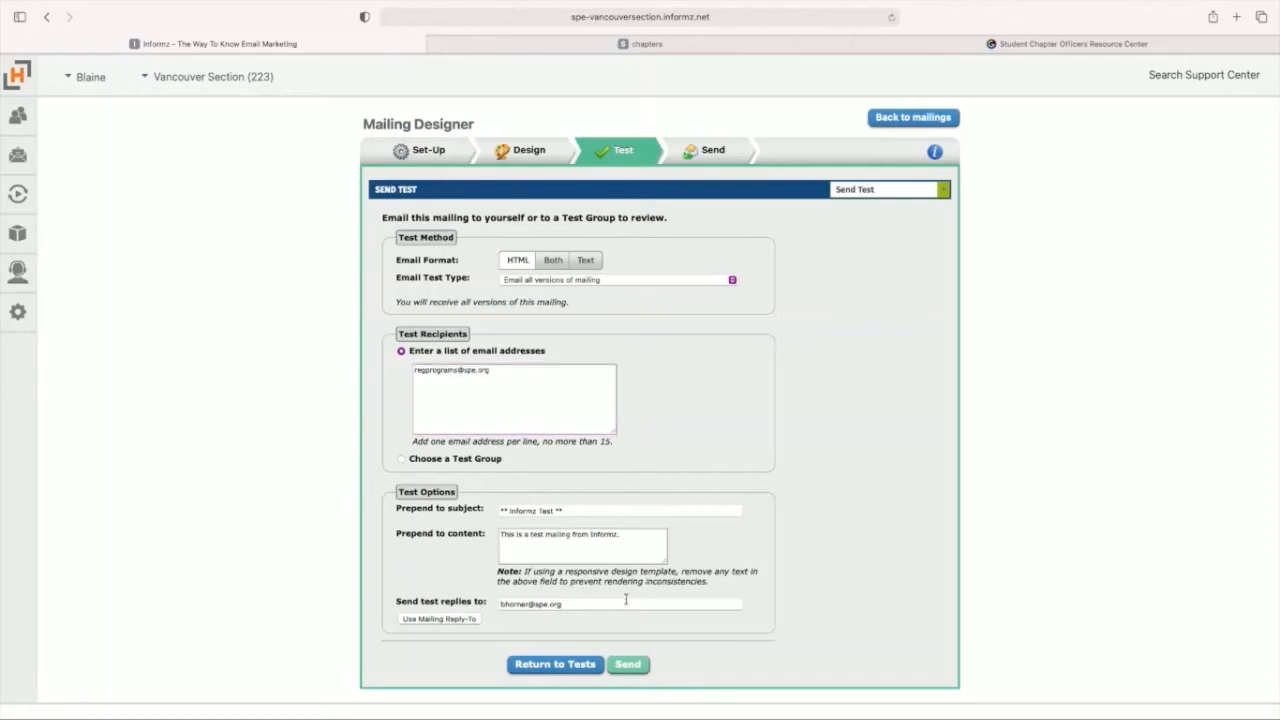
pyautogui.click(622, 665)
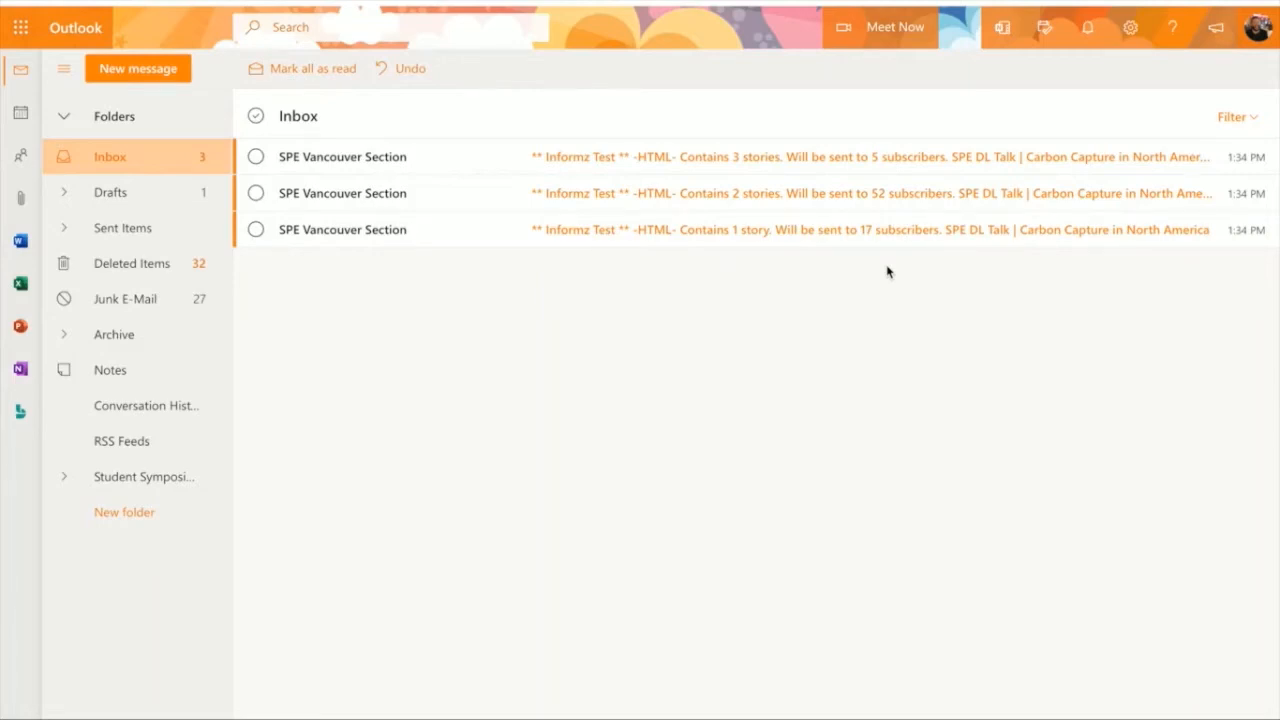
# Step: In the Outlook inbox, open the test mailing containing 3 stories, trust its sender's content and check the stories down to the footer
pyautogui.click(791, 158)
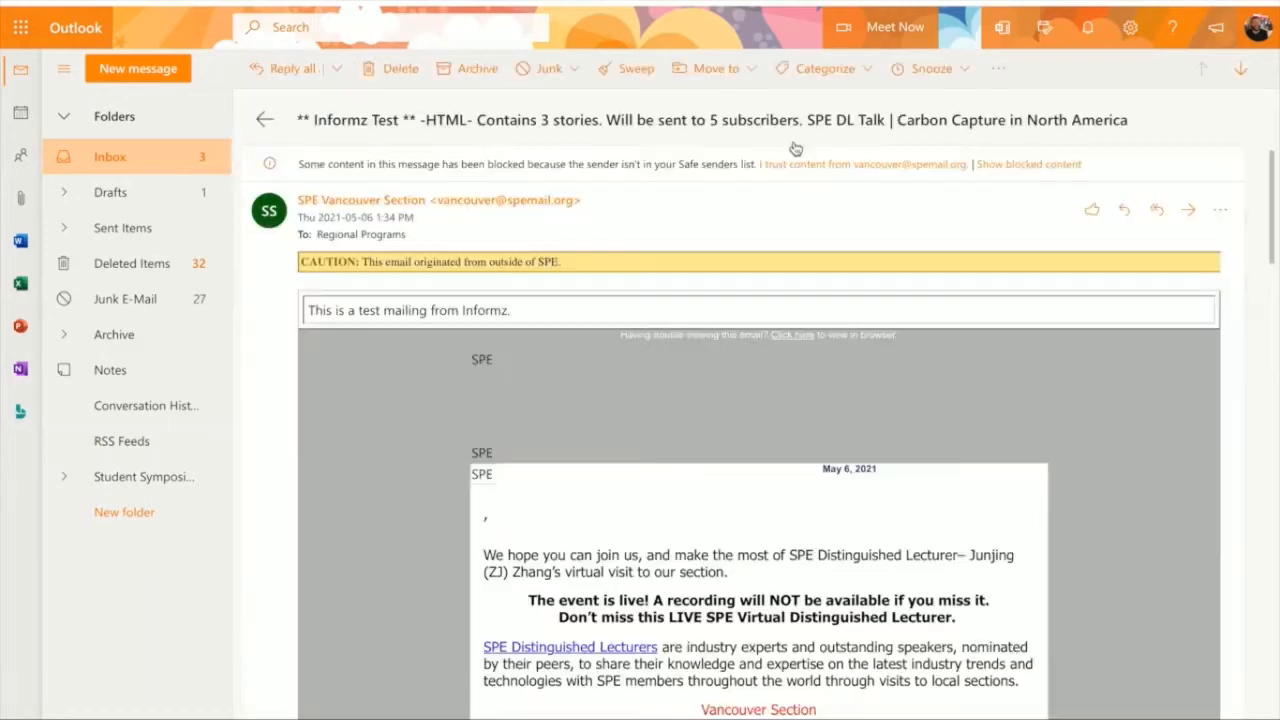
pyautogui.click(864, 180)
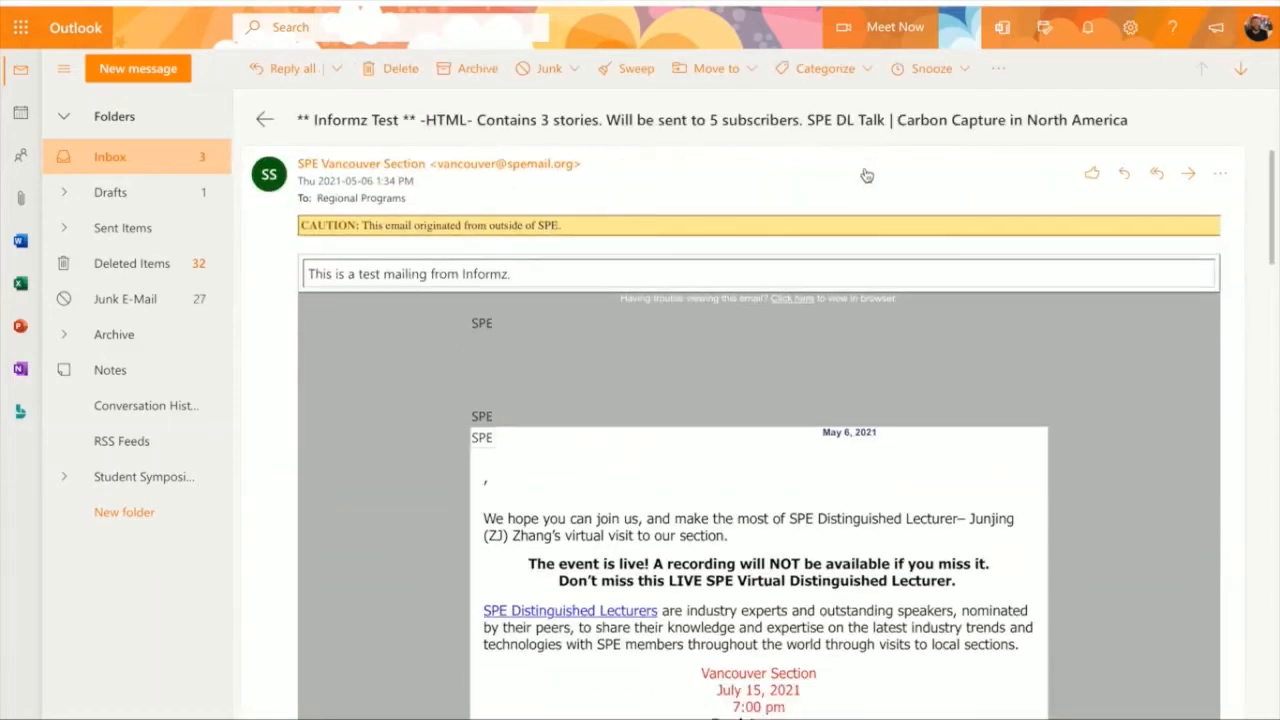
pyautogui.scroll(-10, 622, 388)
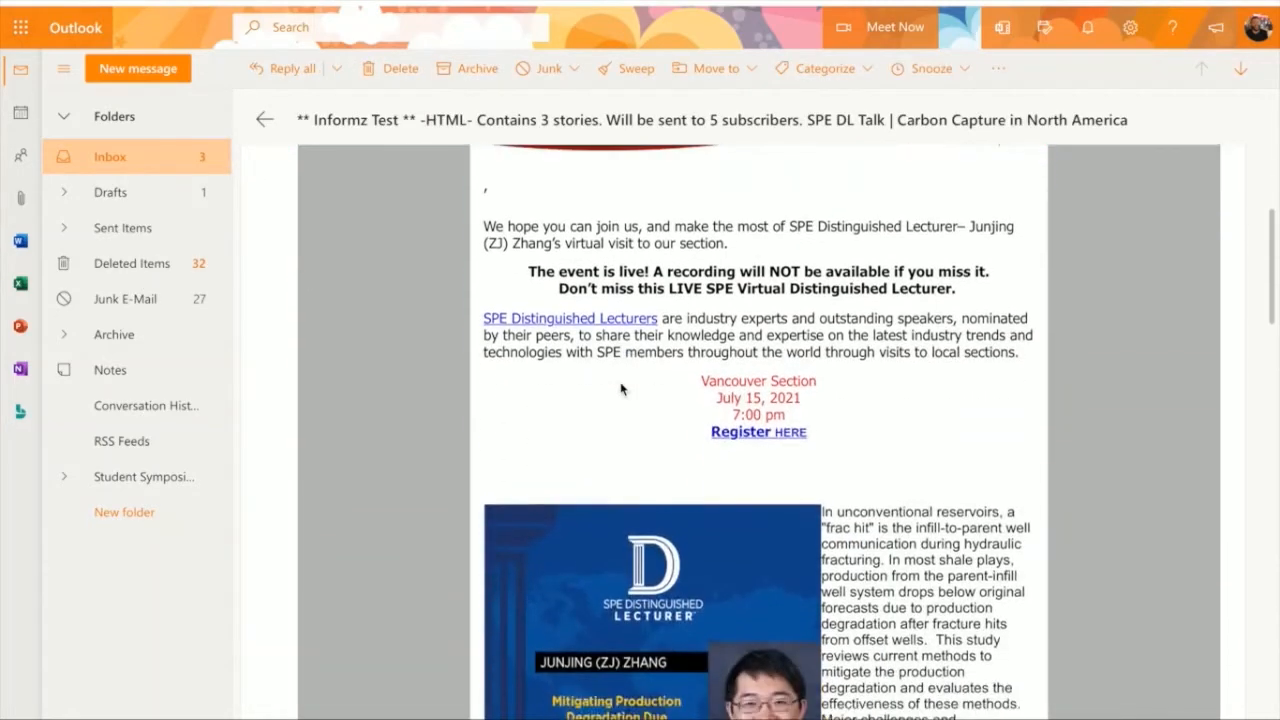
pyautogui.scroll(-10, 622, 388)
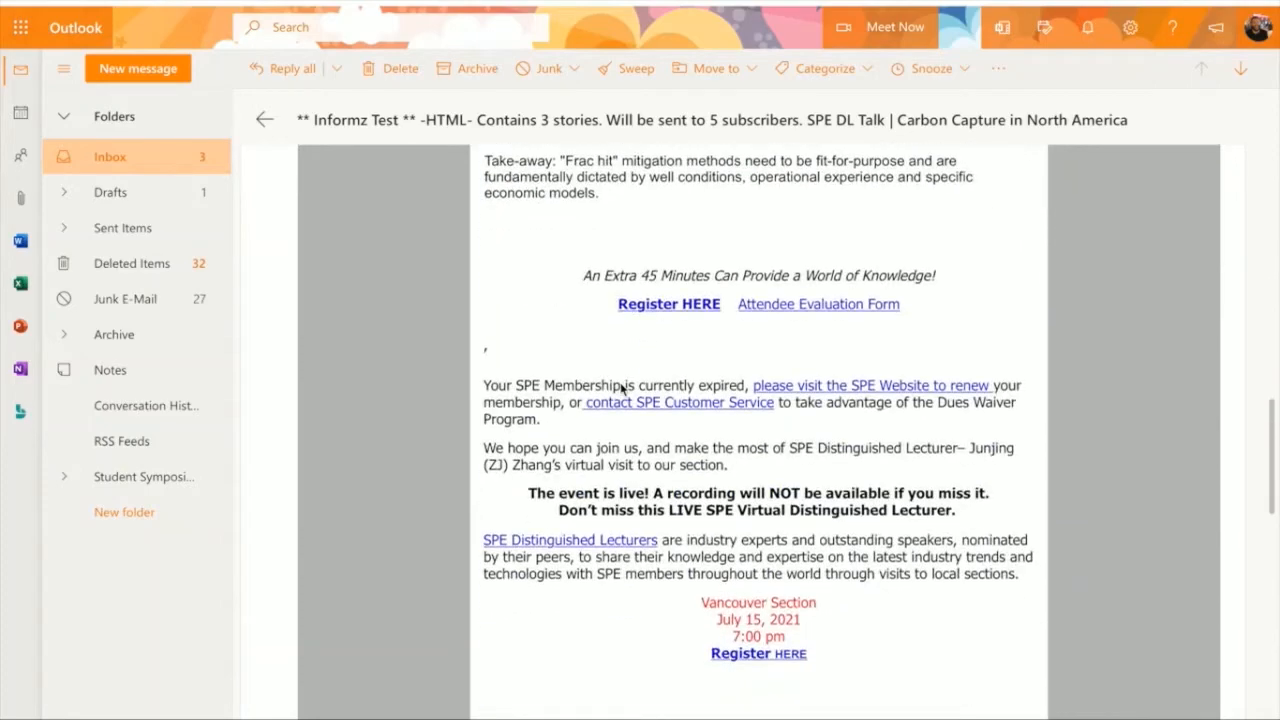
pyautogui.scroll(-3, 622, 388)
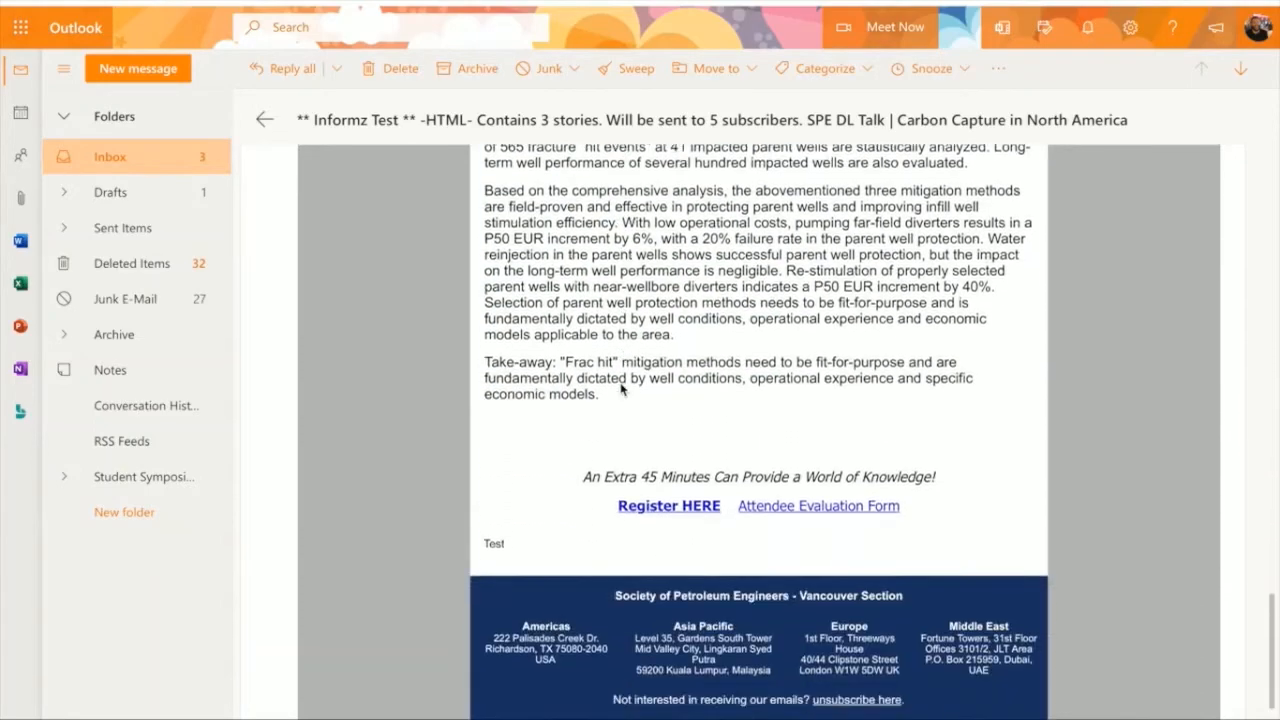
pyautogui.scroll(4, 622, 388)
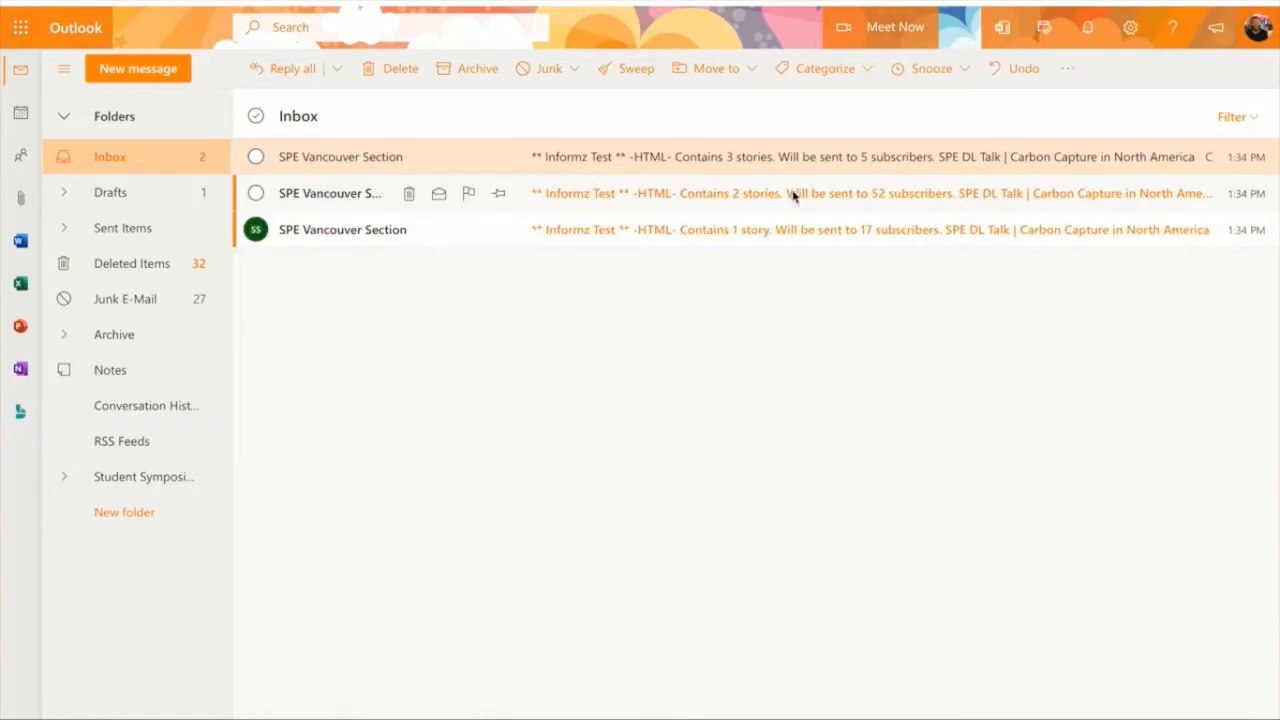
# Step: Open the test mailing containing 2 stories and check its content through the last story above the footer
pyautogui.click(792, 194)
pyautogui.click(840, 164)
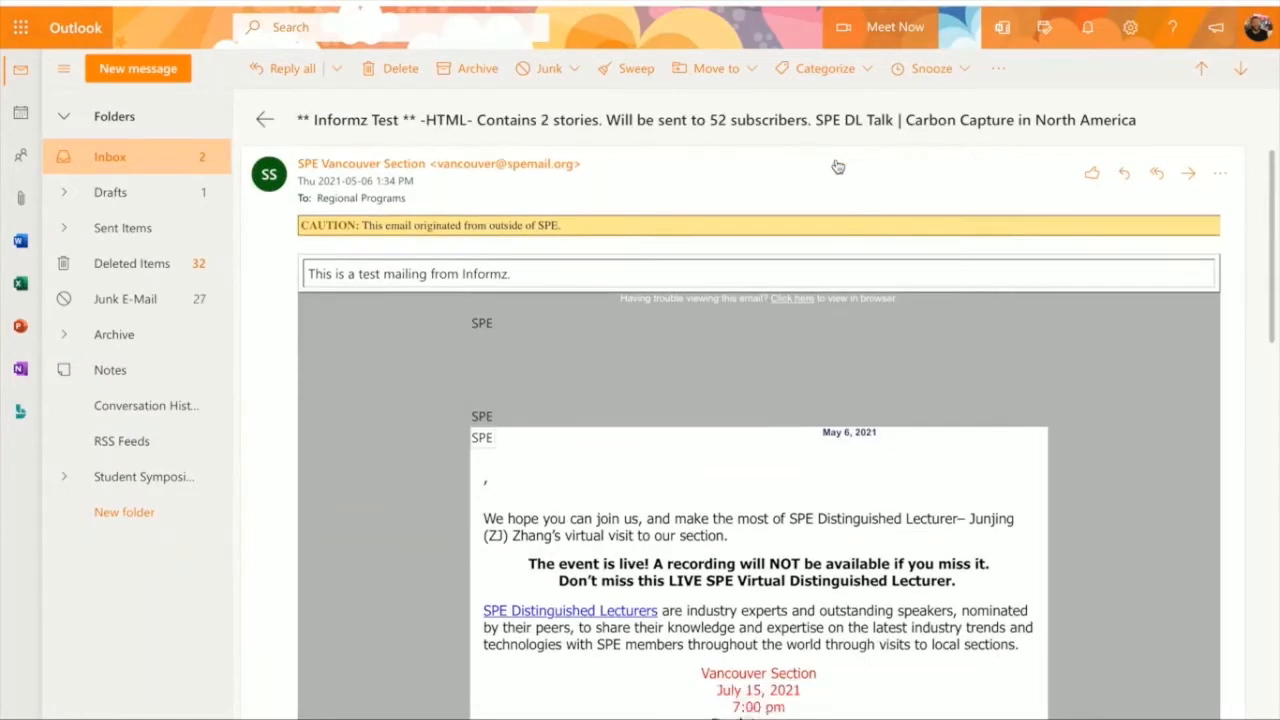
pyautogui.scroll(-3, 669, 309)
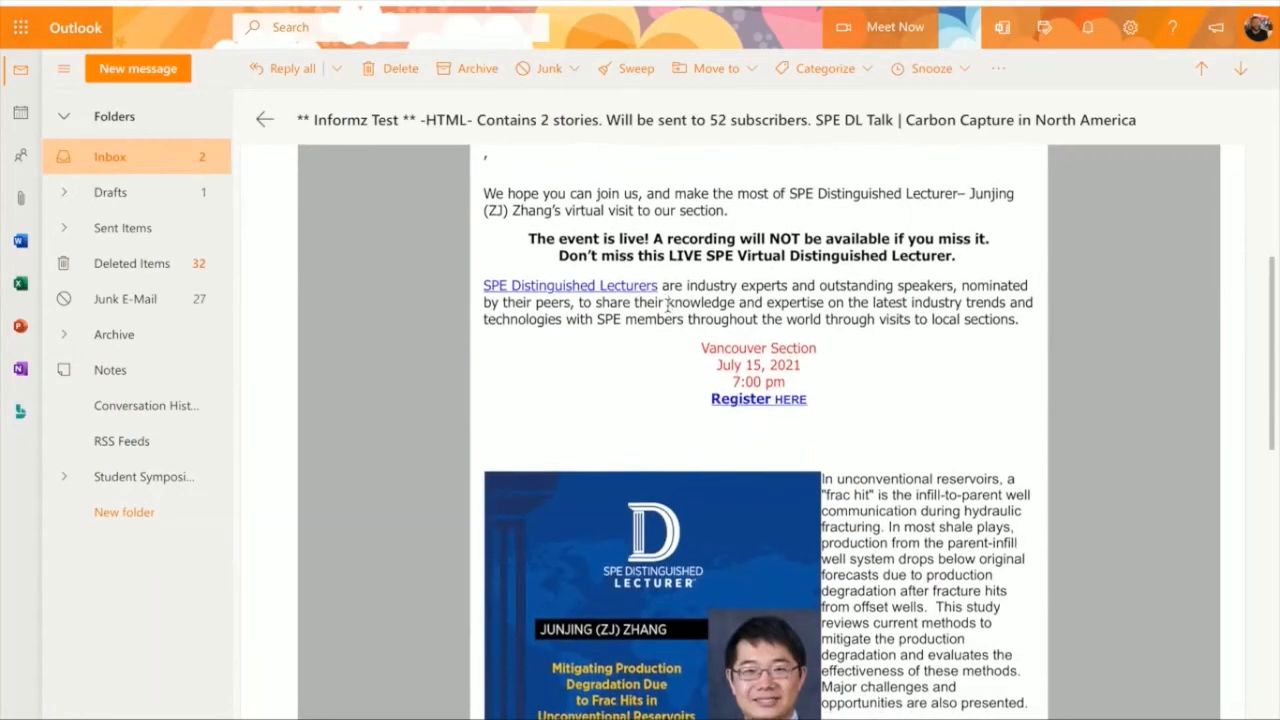
pyautogui.scroll(-10, 668, 308)
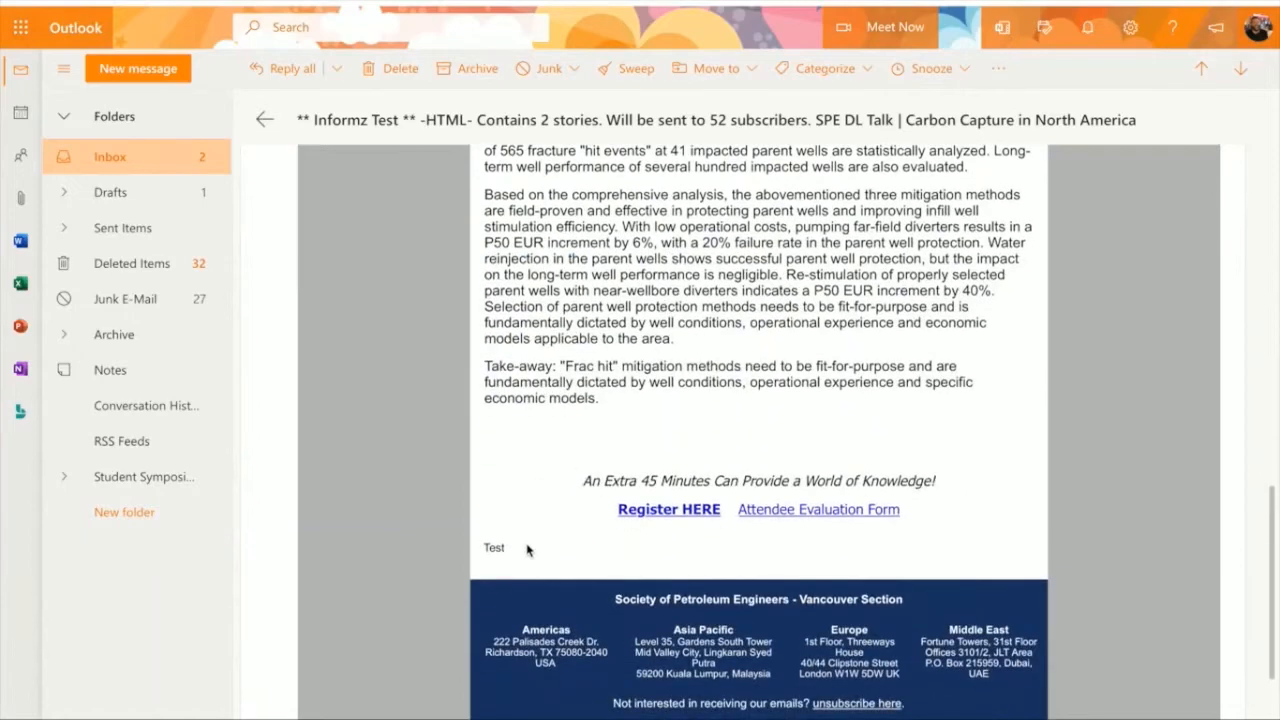
pyautogui.moveTo(525, 546); pyautogui.dragTo(482, 544)
pyautogui.click(497, 557)
pyautogui.scroll(15, 550, 553)
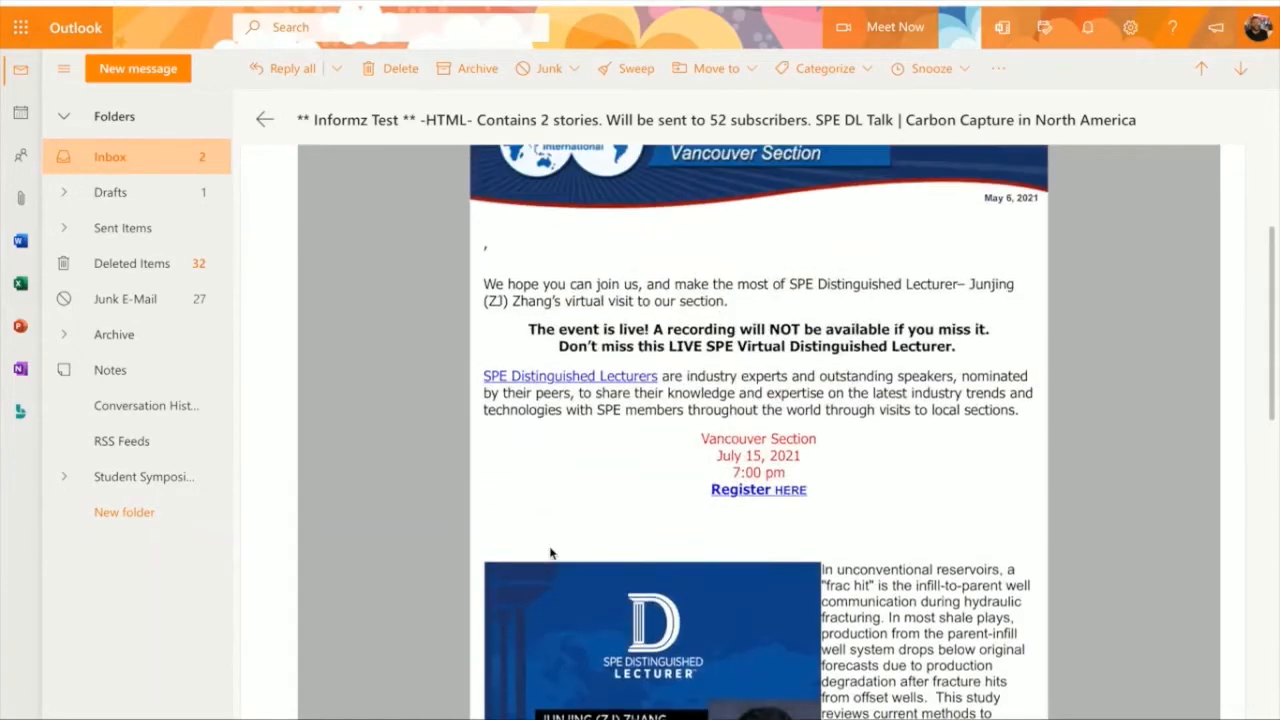
pyautogui.click(264, 119)
# Step: Open the test mailing containing 1 story, check its expired-membership notice and return to the inbox
pyautogui.click(705, 235)
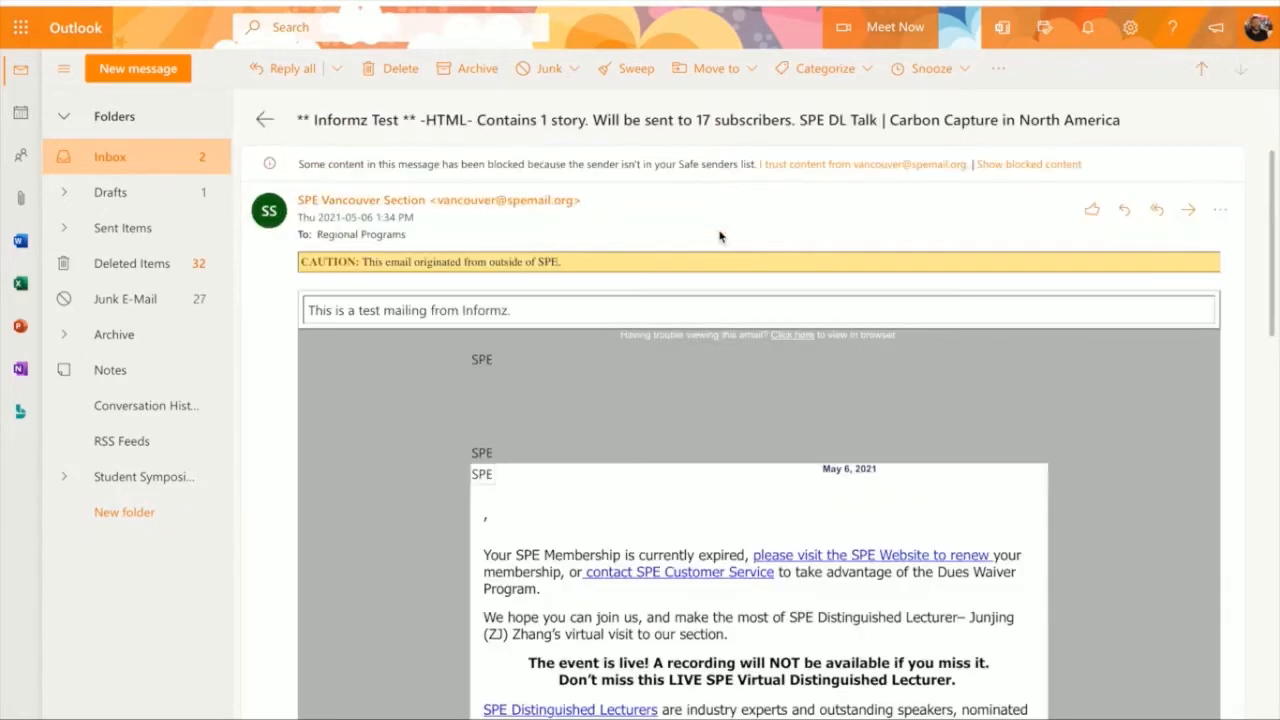
pyautogui.scroll(-3, 903, 344)
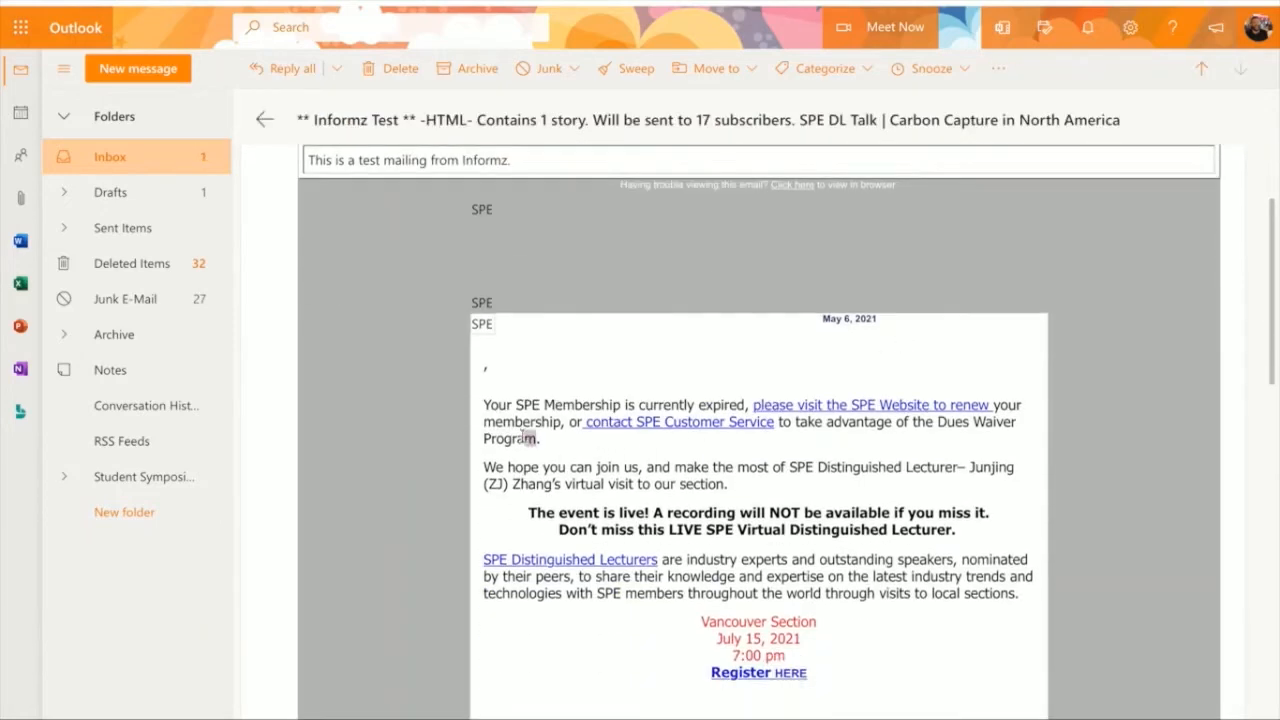
pyautogui.moveTo(540, 441); pyautogui.dragTo(486, 402)
pyautogui.click(541, 380)
pyautogui.scroll(1, 871, 280)
pyautogui.scroll(3, 871, 279)
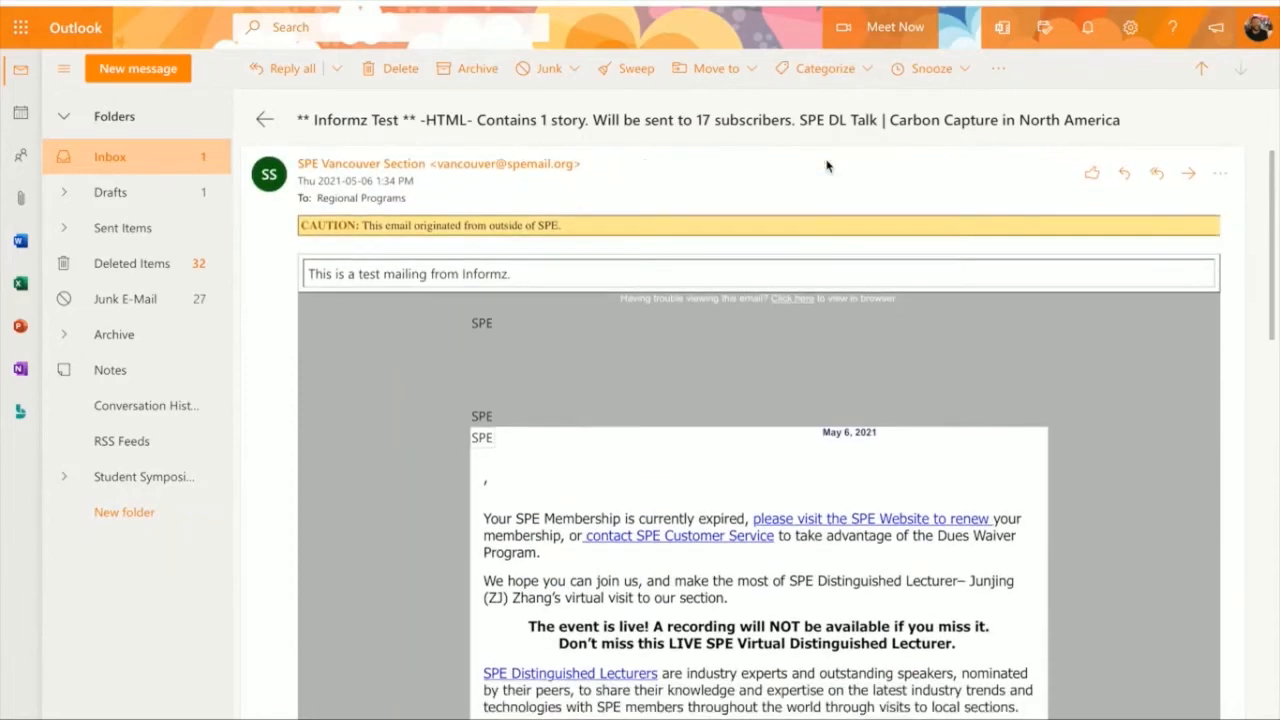
pyautogui.click(264, 119)
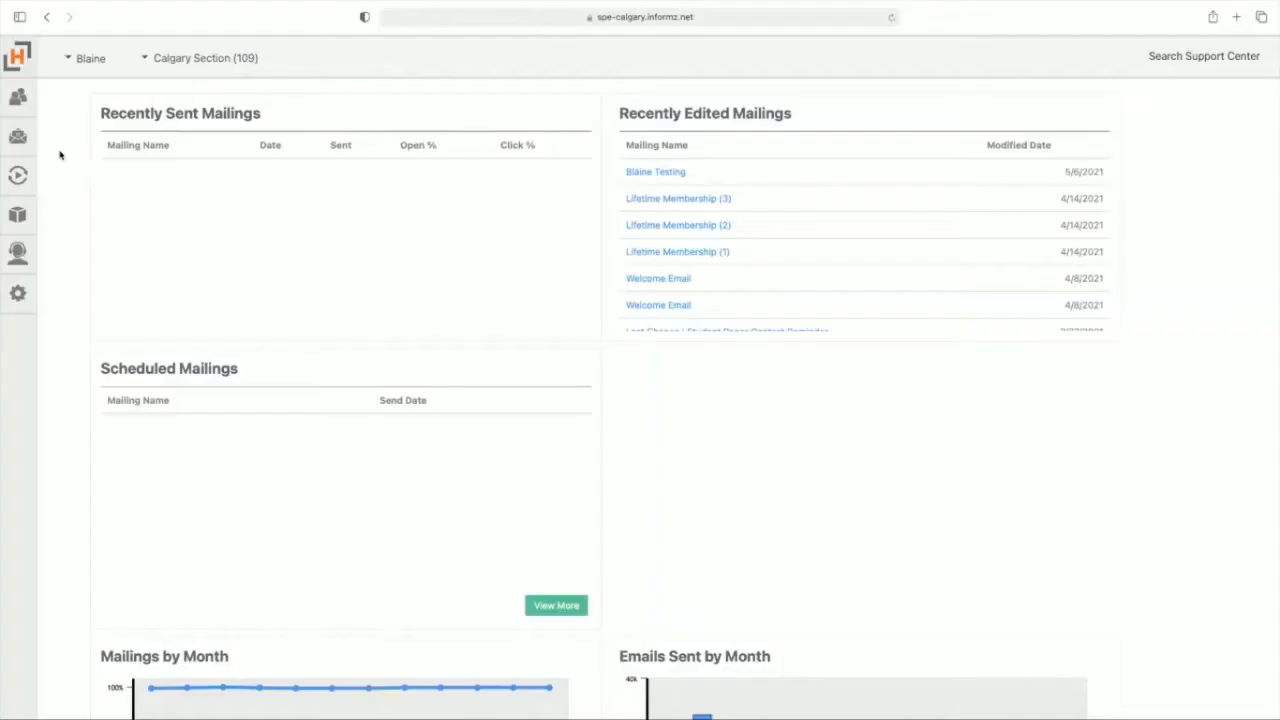
# Step: In Informz, start the Calgary Section mailing "Monthly Newsletter" and set its recipients to a separate target group for each story
pyautogui.moveTo(49, 146)
pyautogui.click(205, 125)
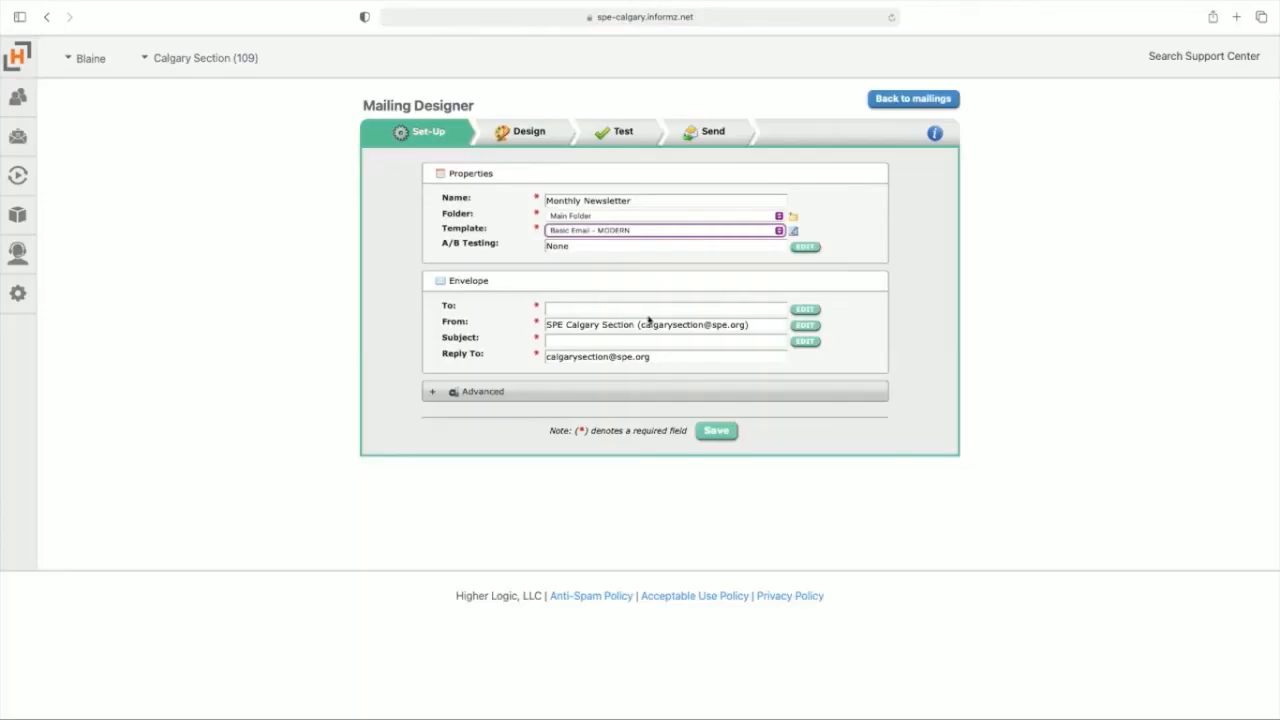
pyautogui.click(805, 309)
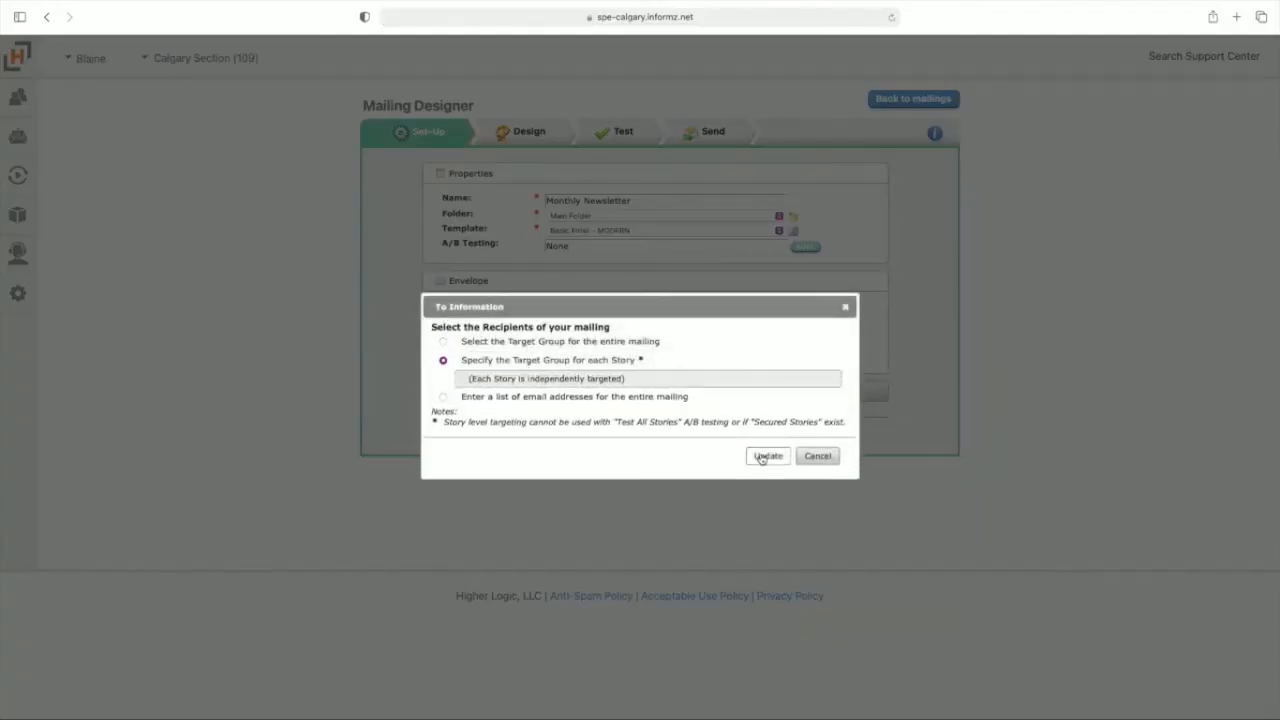
pyautogui.click(766, 455)
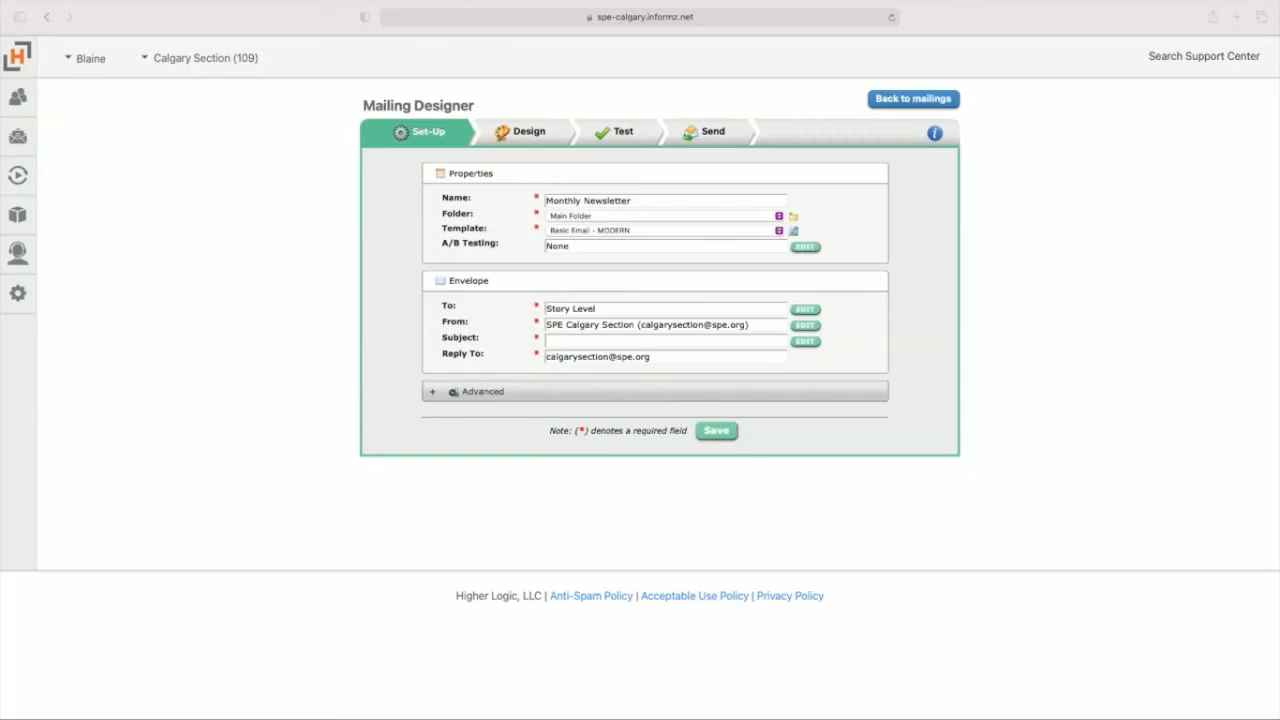
# Step: Set the mailing's default subject to "Exciting Technical Events | Section Newsletter" and enable targeted subjects
pyautogui.click(612, 346)
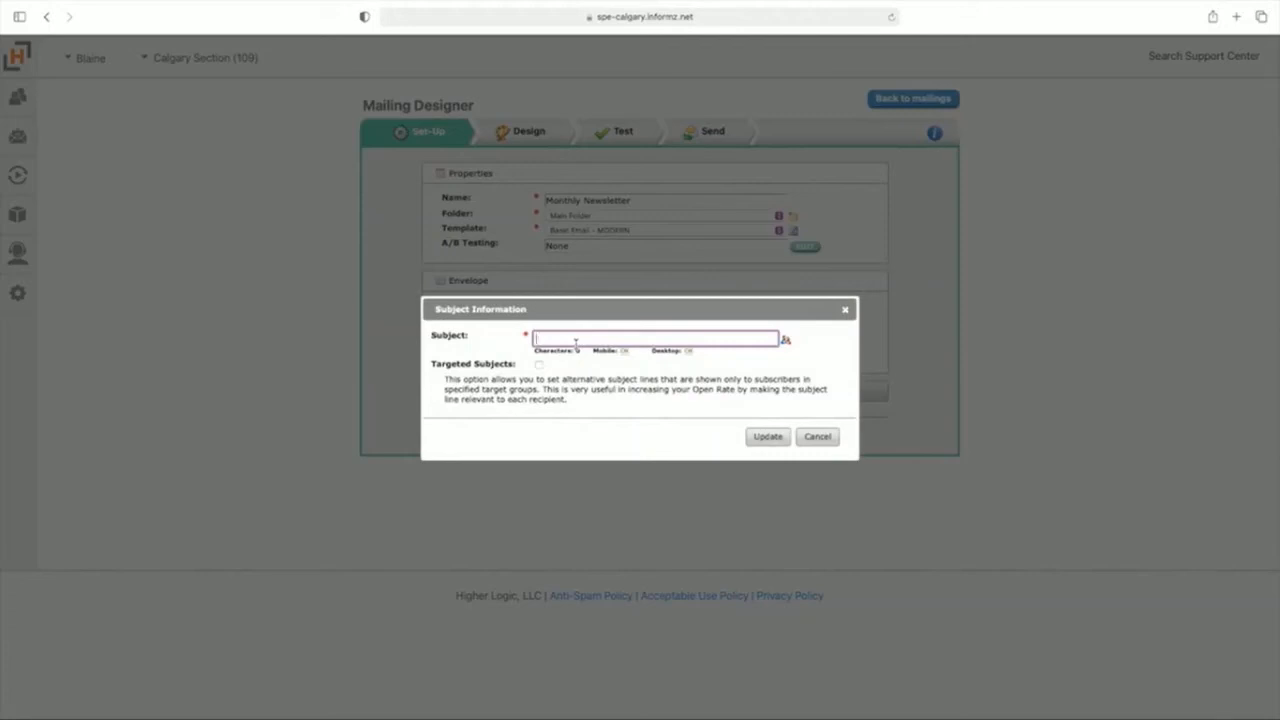
pyautogui.write('Exciting Technical Events | Section Newsletter')
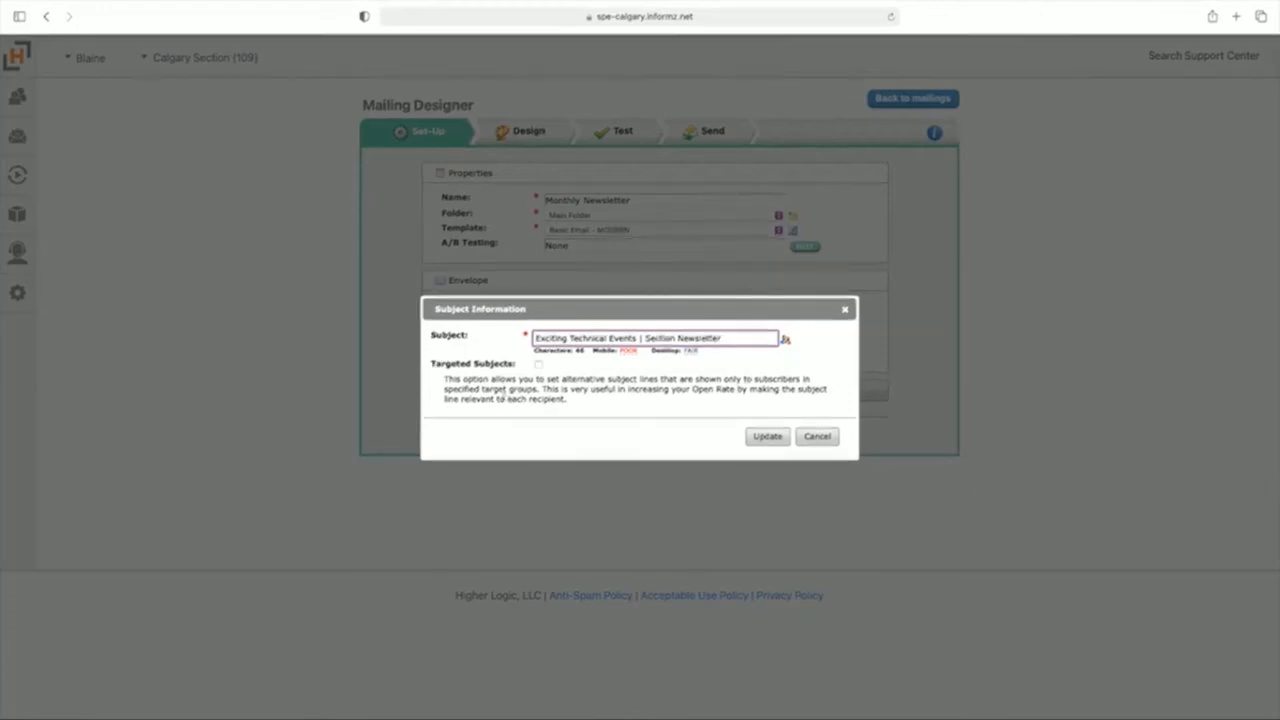
pyautogui.click(538, 364)
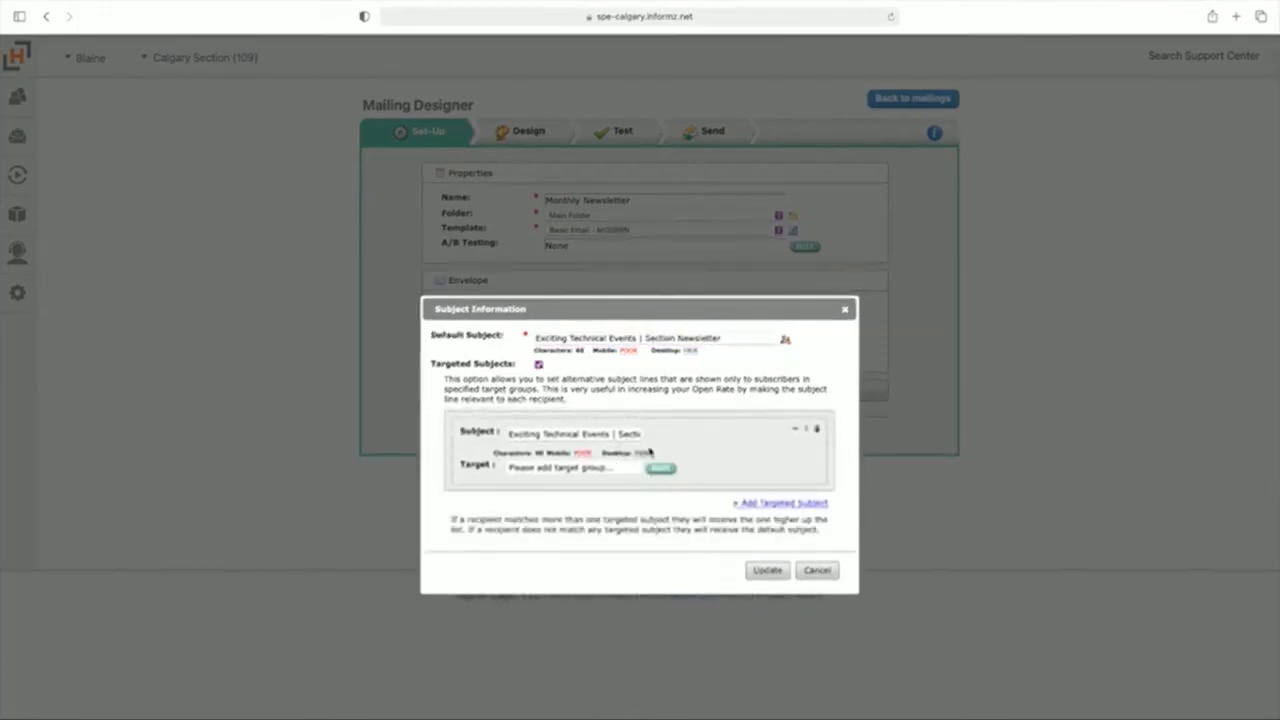
# Step: Assign the first targeted subject to the Young Professionals Only group from the Personify360 MKT Lists folder
pyautogui.click(533, 434)
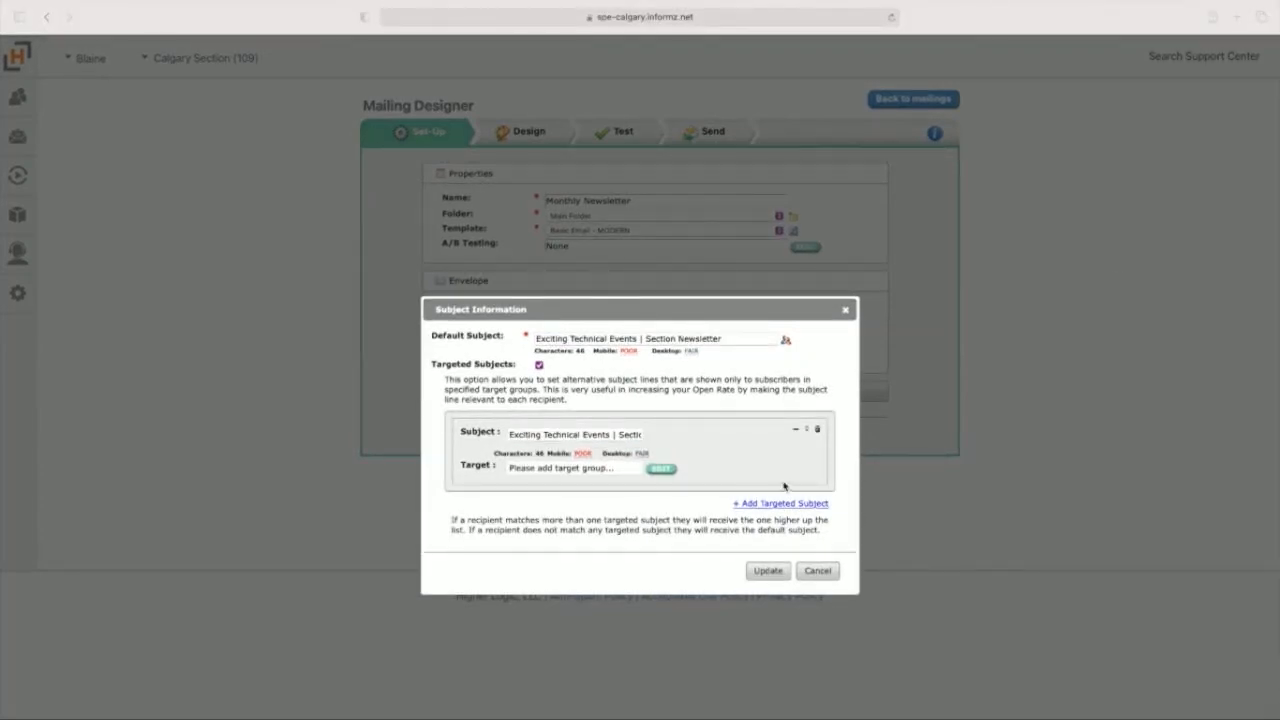
pyautogui.click(578, 468)
pyautogui.click(578, 468)
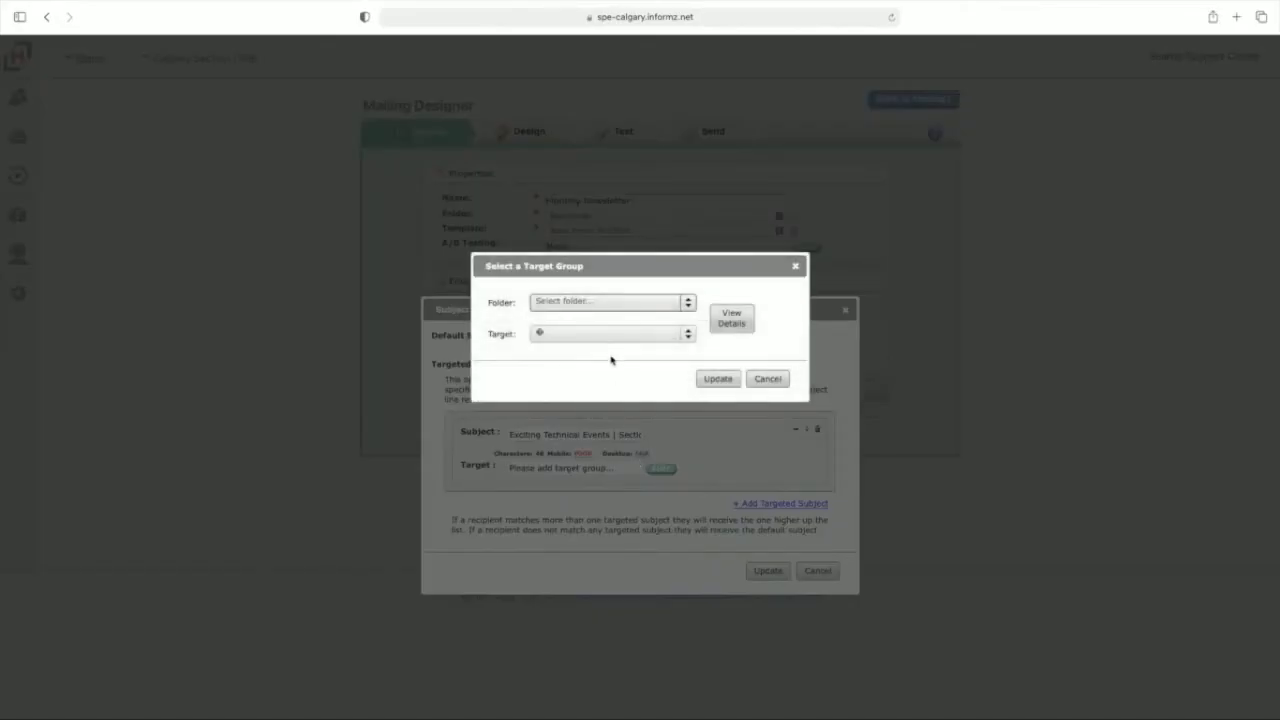
pyautogui.click(584, 302)
pyautogui.click(571, 331)
pyautogui.click(582, 338)
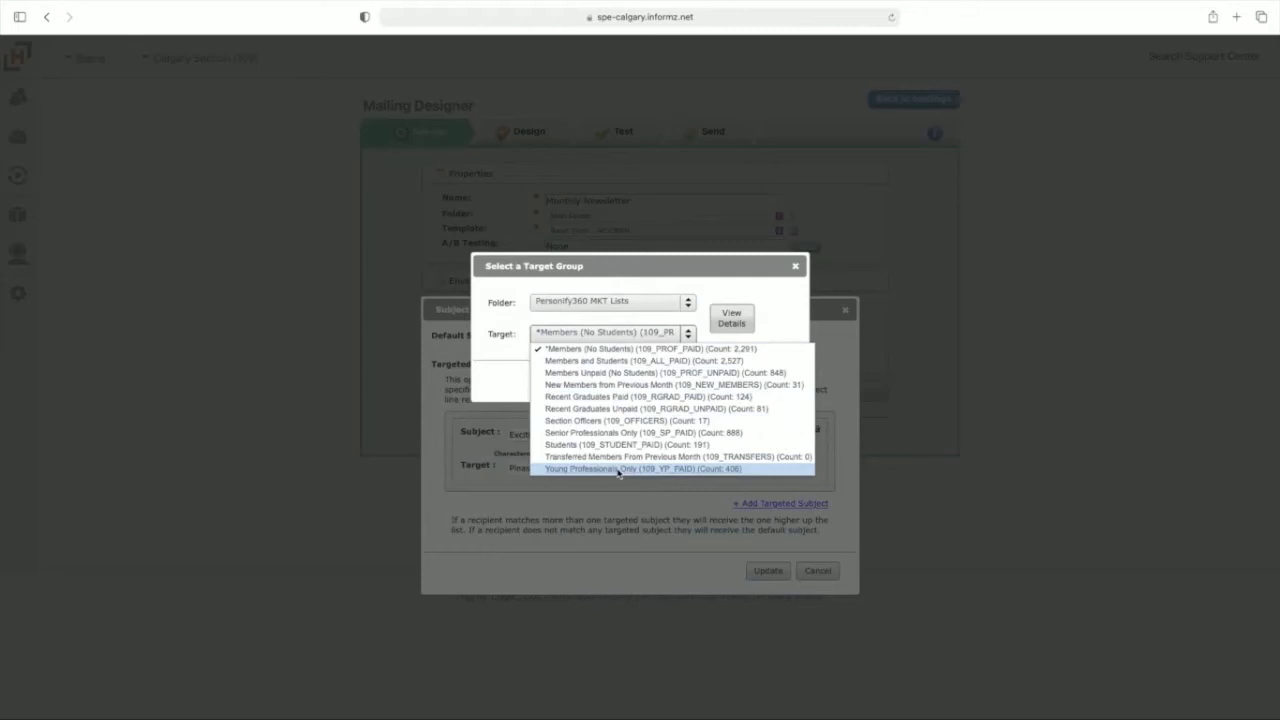
pyautogui.click(619, 469)
pyautogui.click(710, 381)
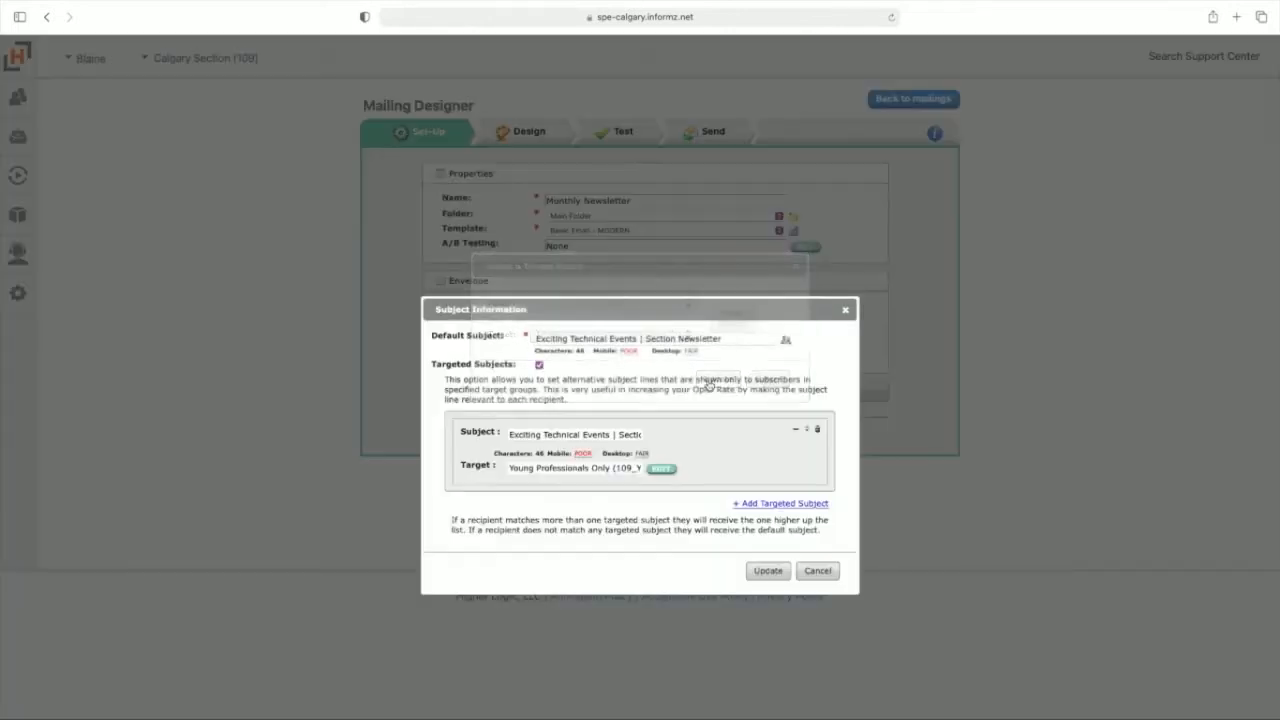
# Step: Replace the Young Professionals subject line with "Saturday Beach Clean Up |Section Newsletter"
pyautogui.click(553, 434)
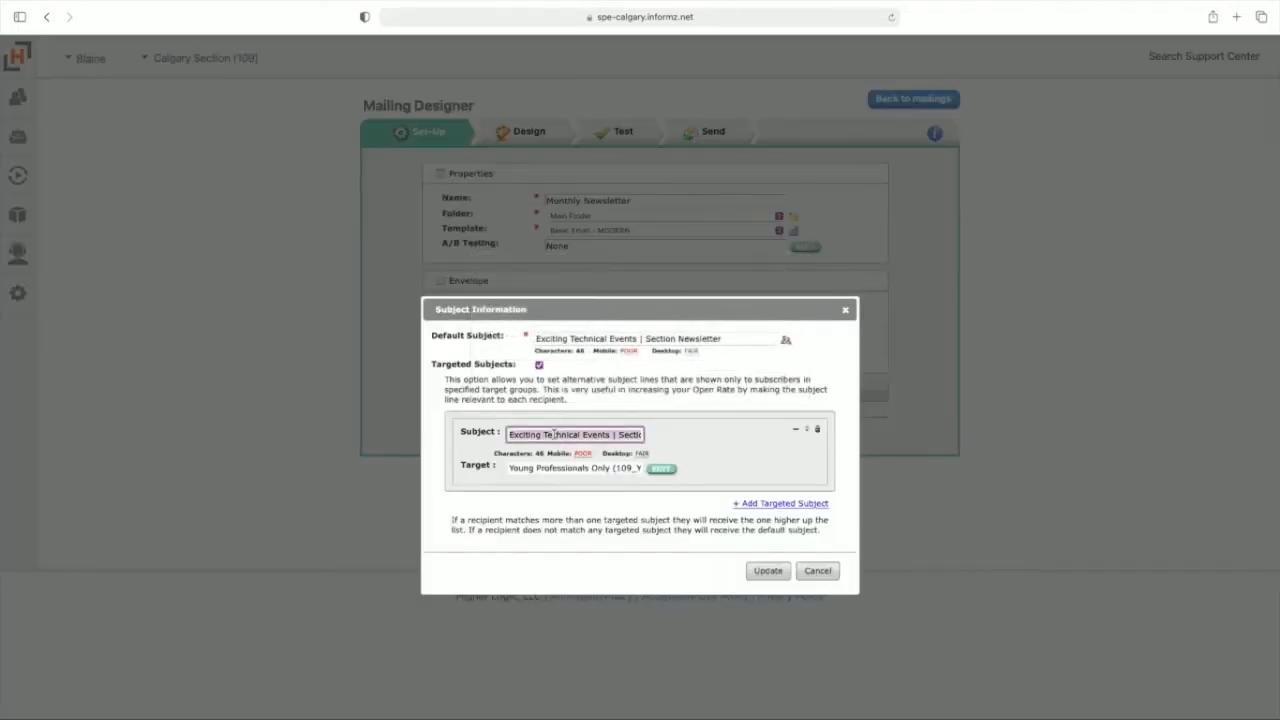
pyautogui.press('super+a')
pyautogui.press('BackSpace')
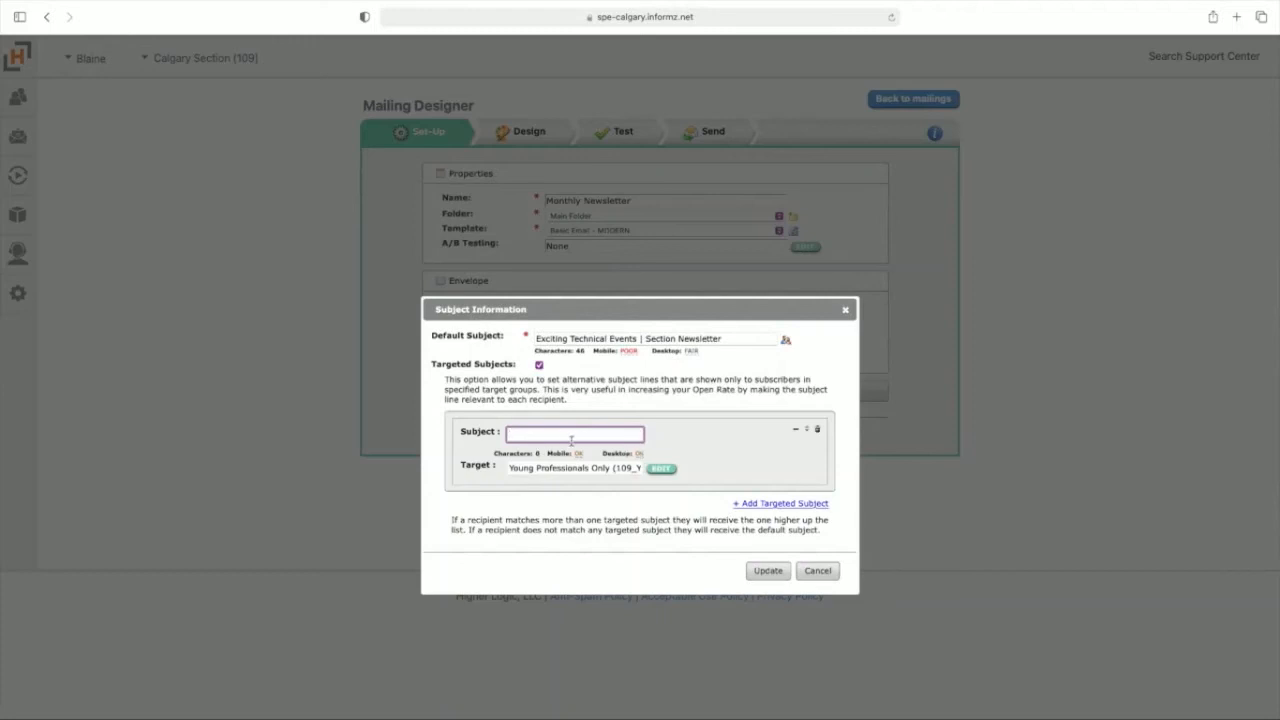
pyautogui.press('super+v')
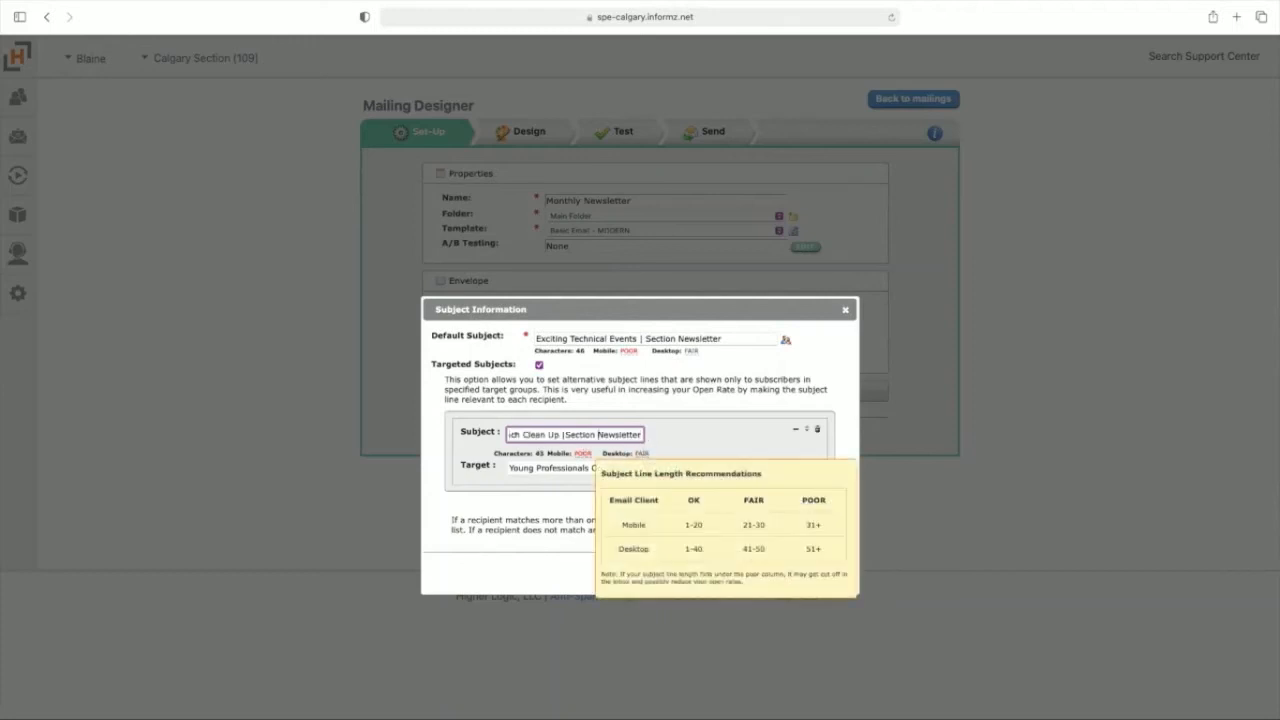
pyautogui.click(710, 421)
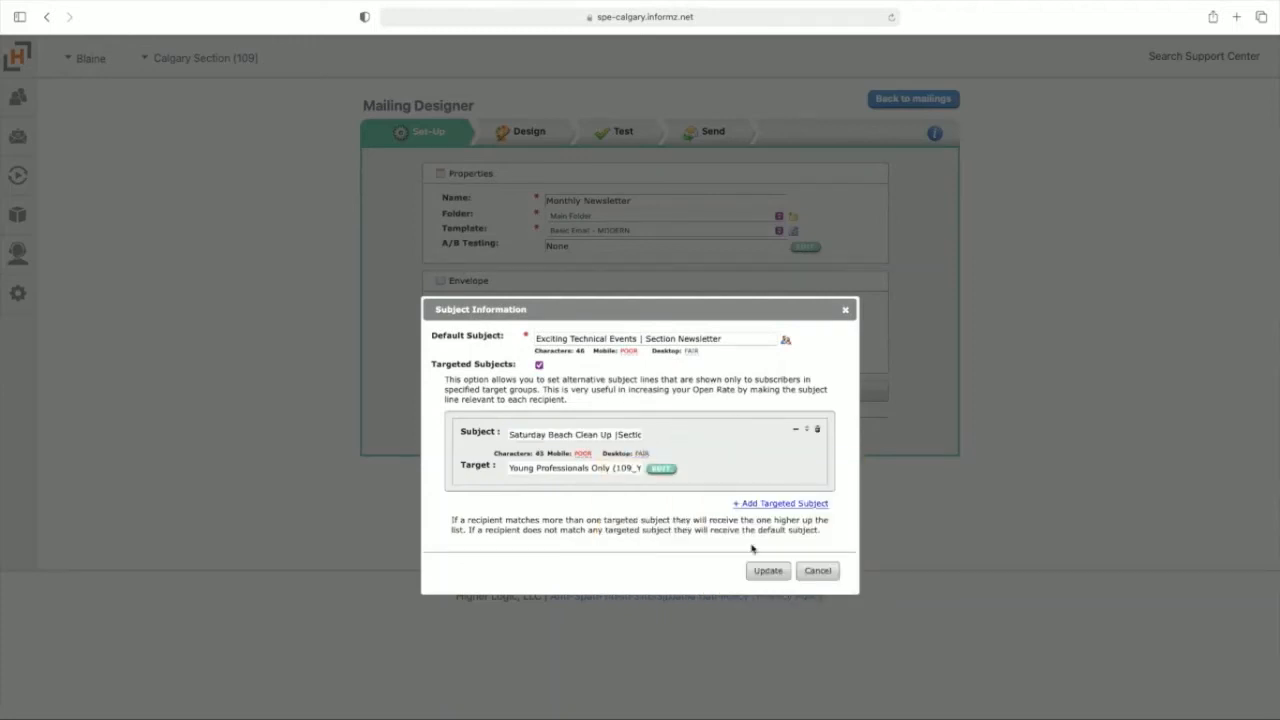
# Step: Add a targeted subject "Exciting Technical Events | Renew Your Membership" for Members Unpaid (No Students) from Personify360 MKT Lists
pyautogui.click(780, 505)
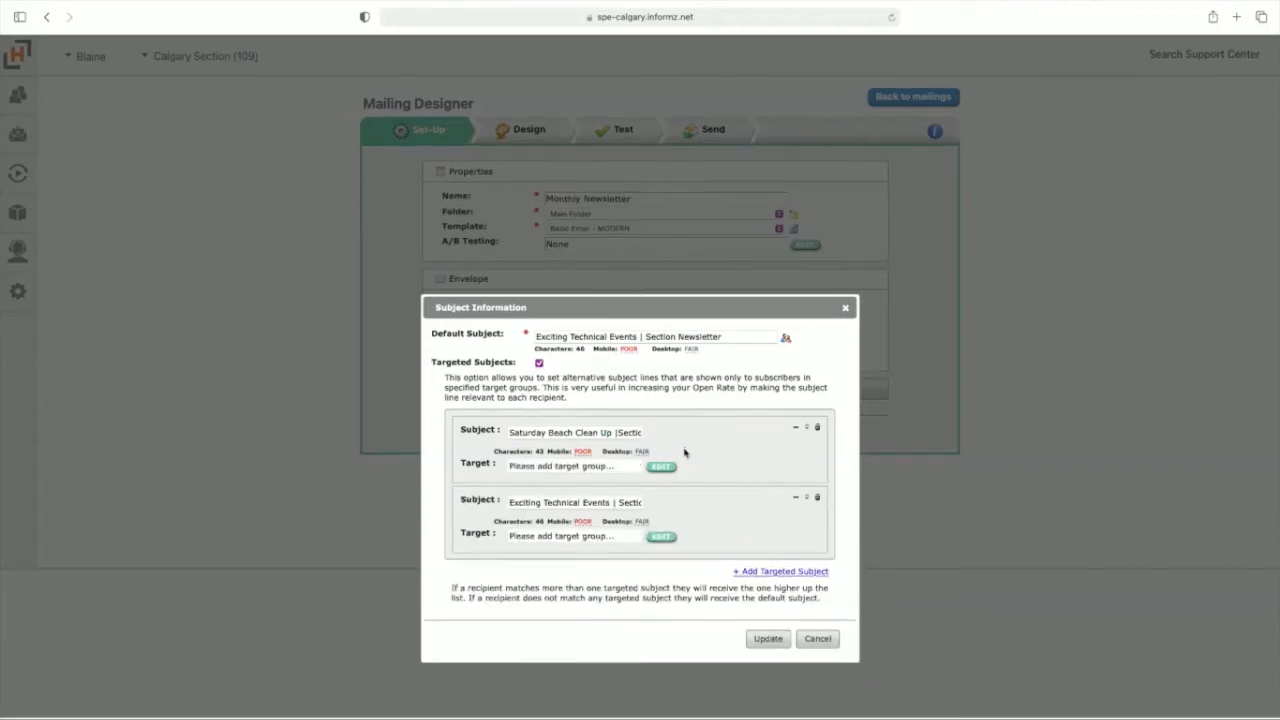
pyautogui.click(627, 470)
pyautogui.click(605, 302)
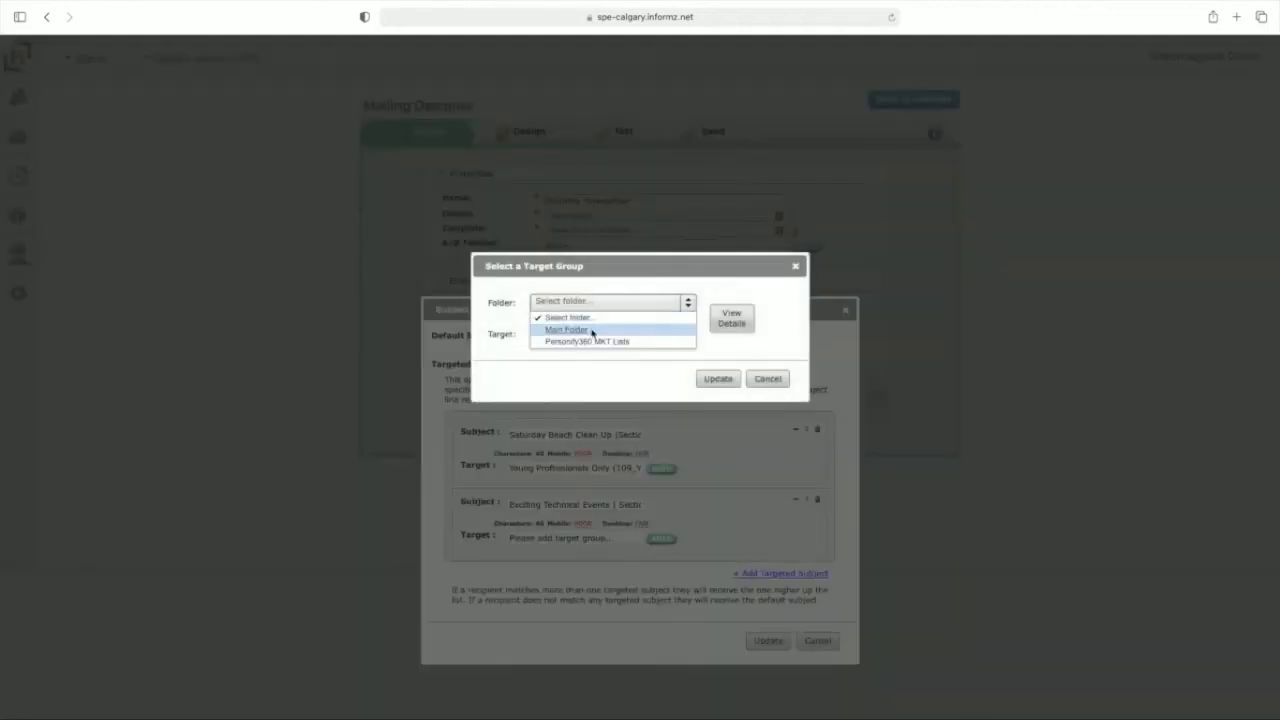
pyautogui.click(586, 342)
pyautogui.click(586, 334)
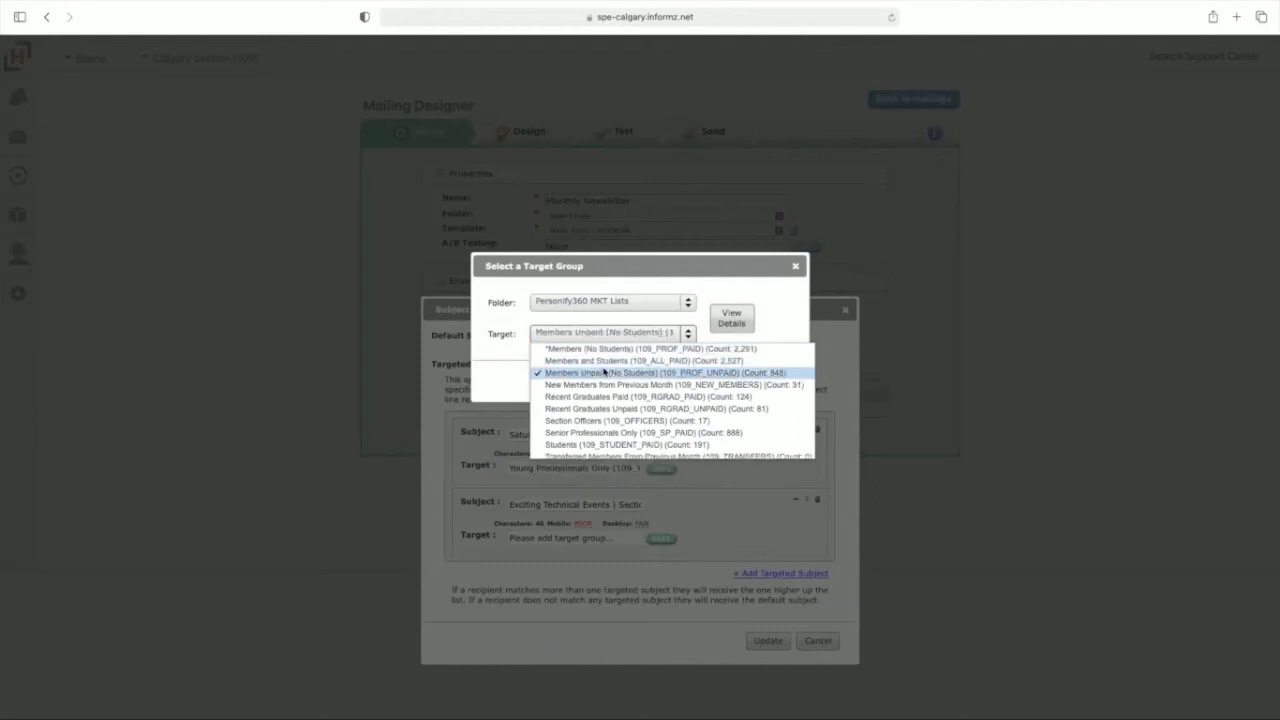
pyautogui.click(608, 371)
pyautogui.click(715, 379)
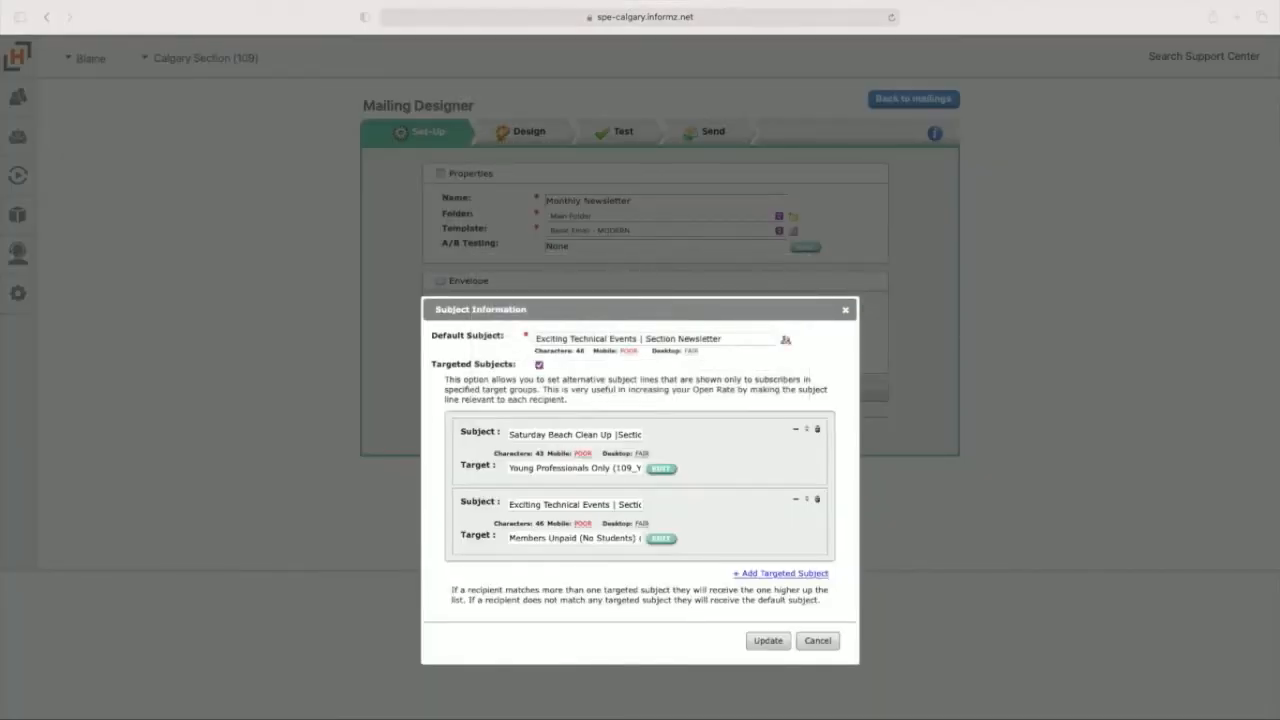
pyautogui.click(537, 505)
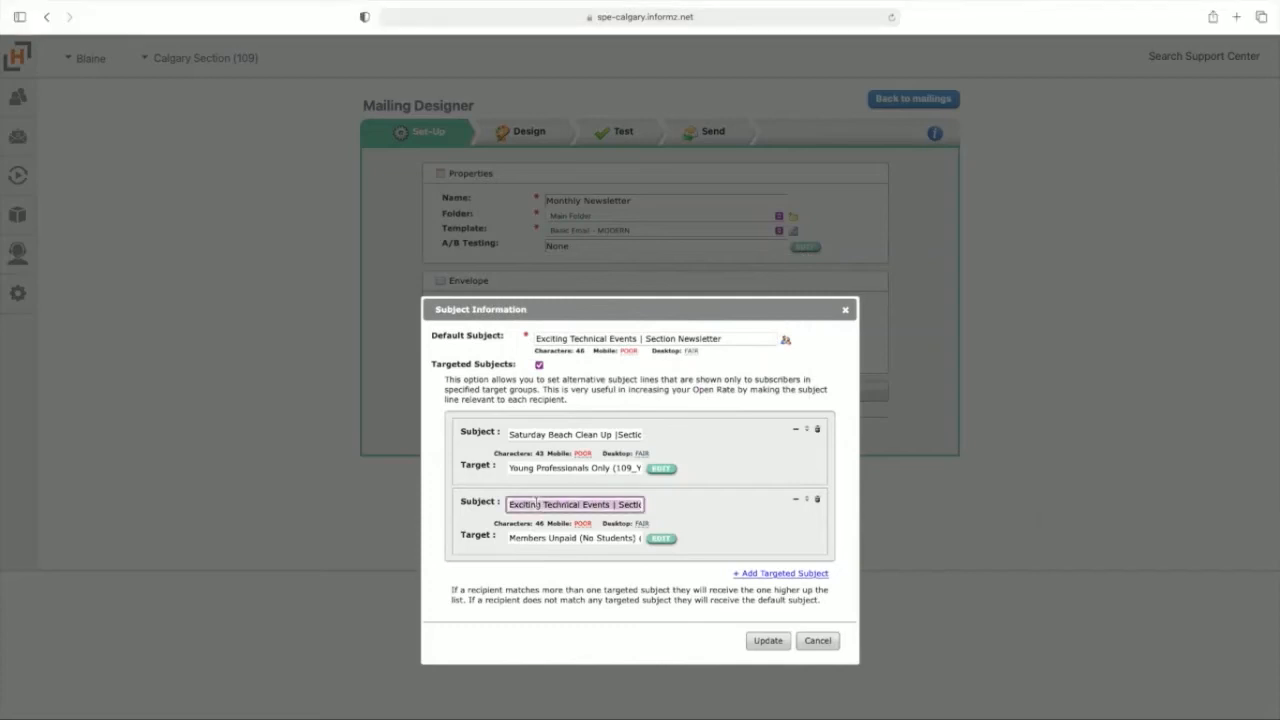
pyautogui.write('Exciting Technical Events | Renew Your Membership')
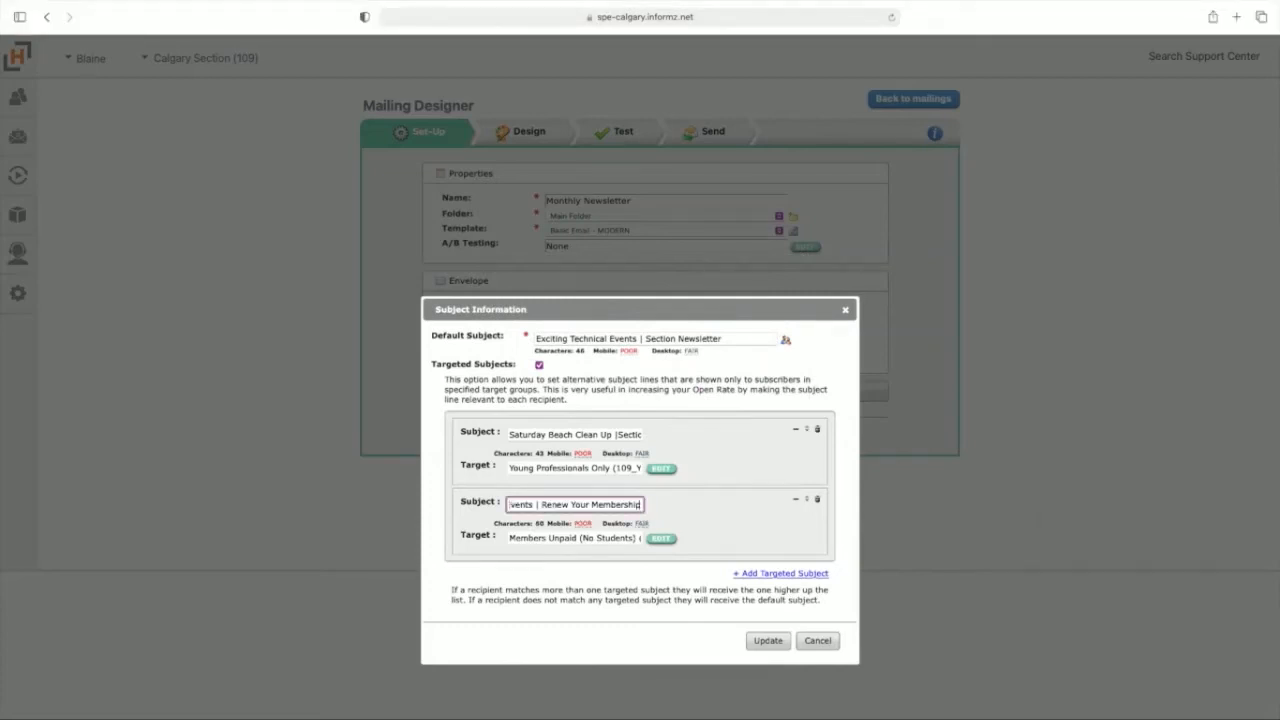
# Step: Add a third targeted subject for Students from Personify360 MKT Lists, with a subject line beginning "Scholarship Applications Now"
pyautogui.click(767, 574)
pyautogui.scroll(-1, 724, 548)
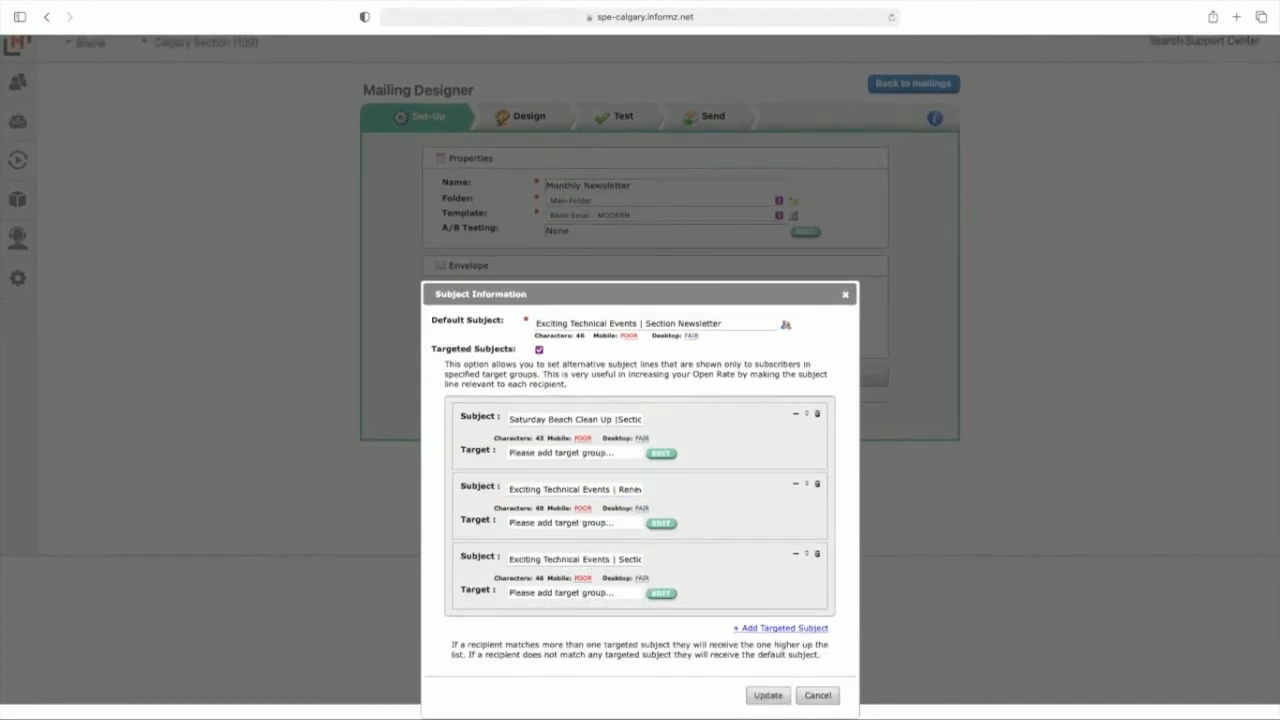
pyautogui.click(656, 595)
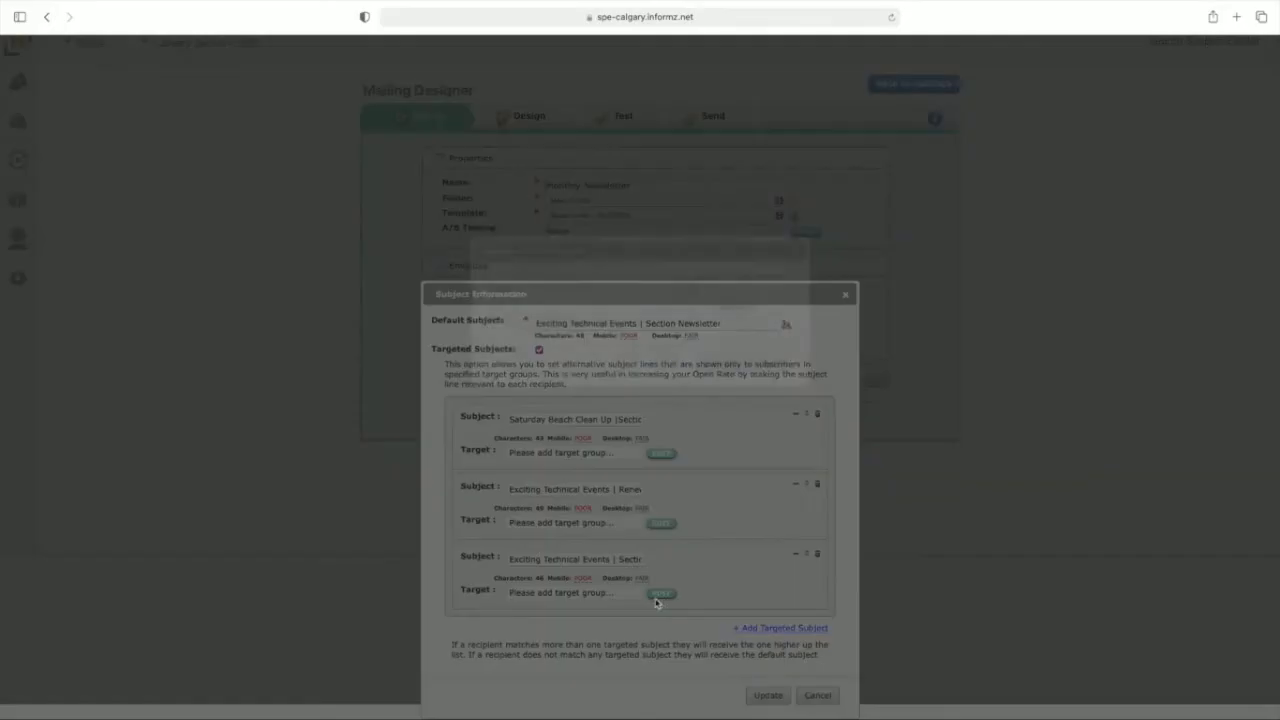
pyautogui.click(614, 286)
pyautogui.click(580, 327)
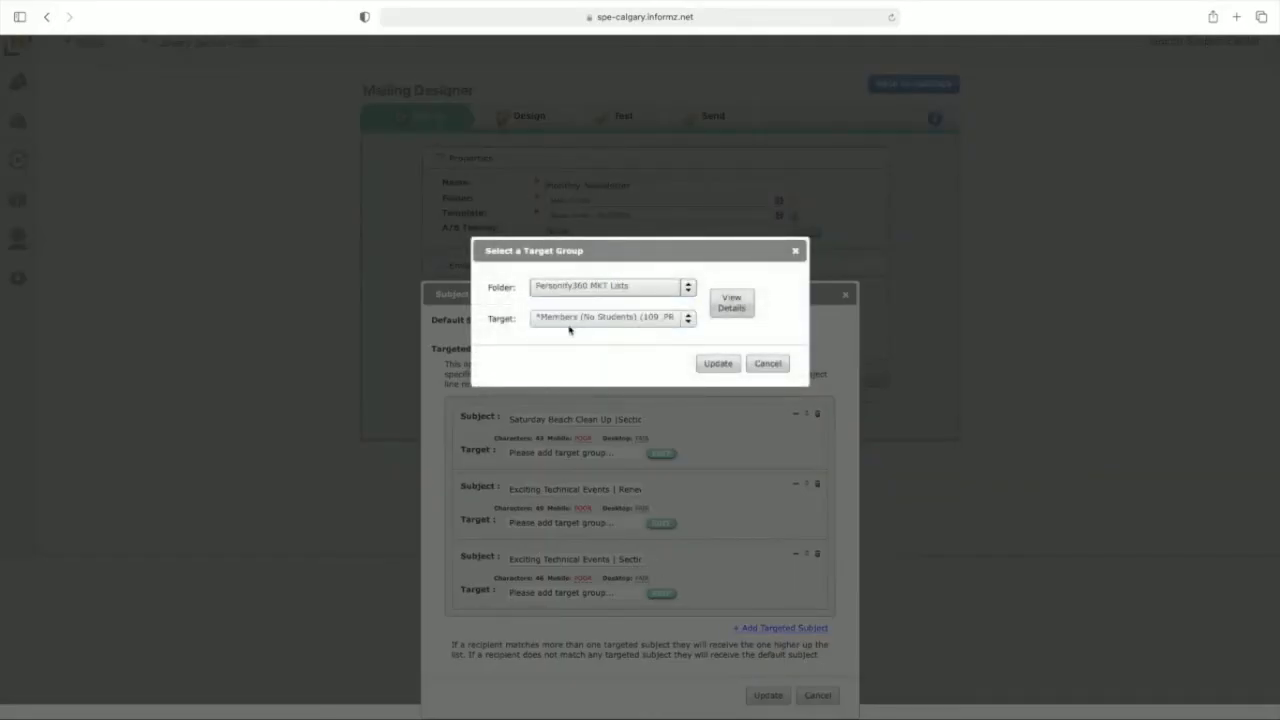
pyautogui.click(567, 322)
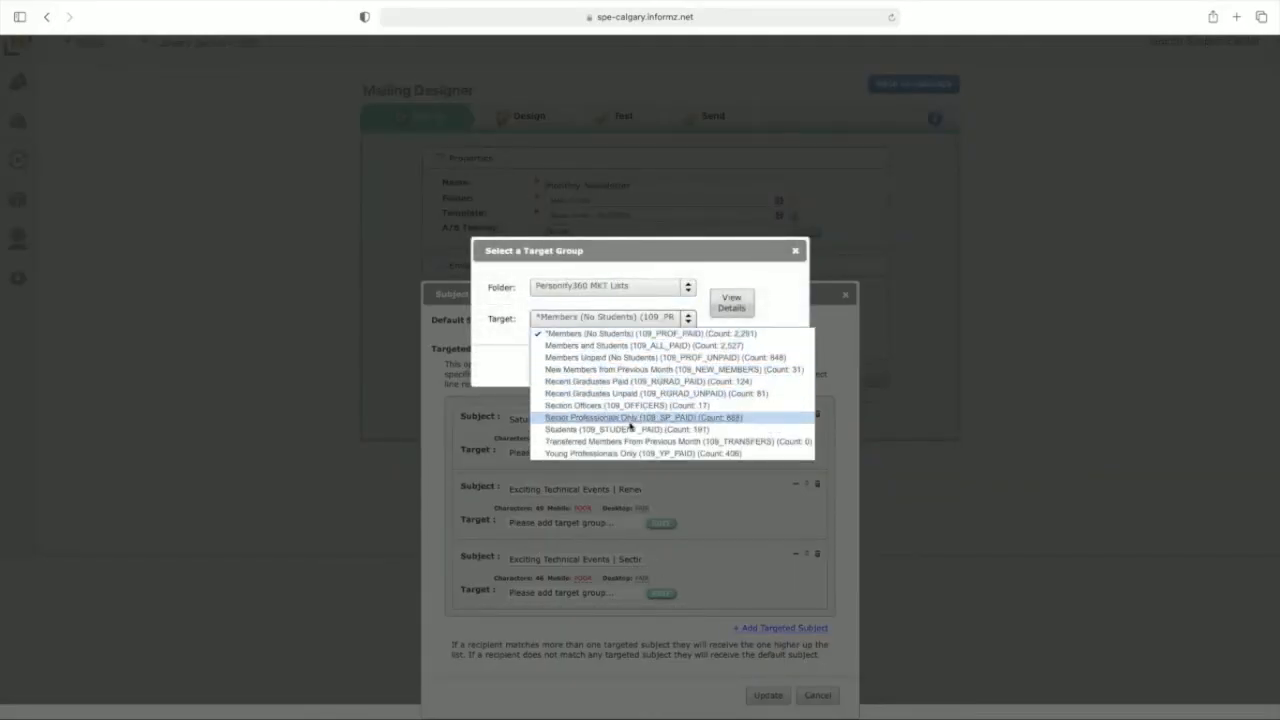
pyautogui.click(628, 429)
pyautogui.click(722, 372)
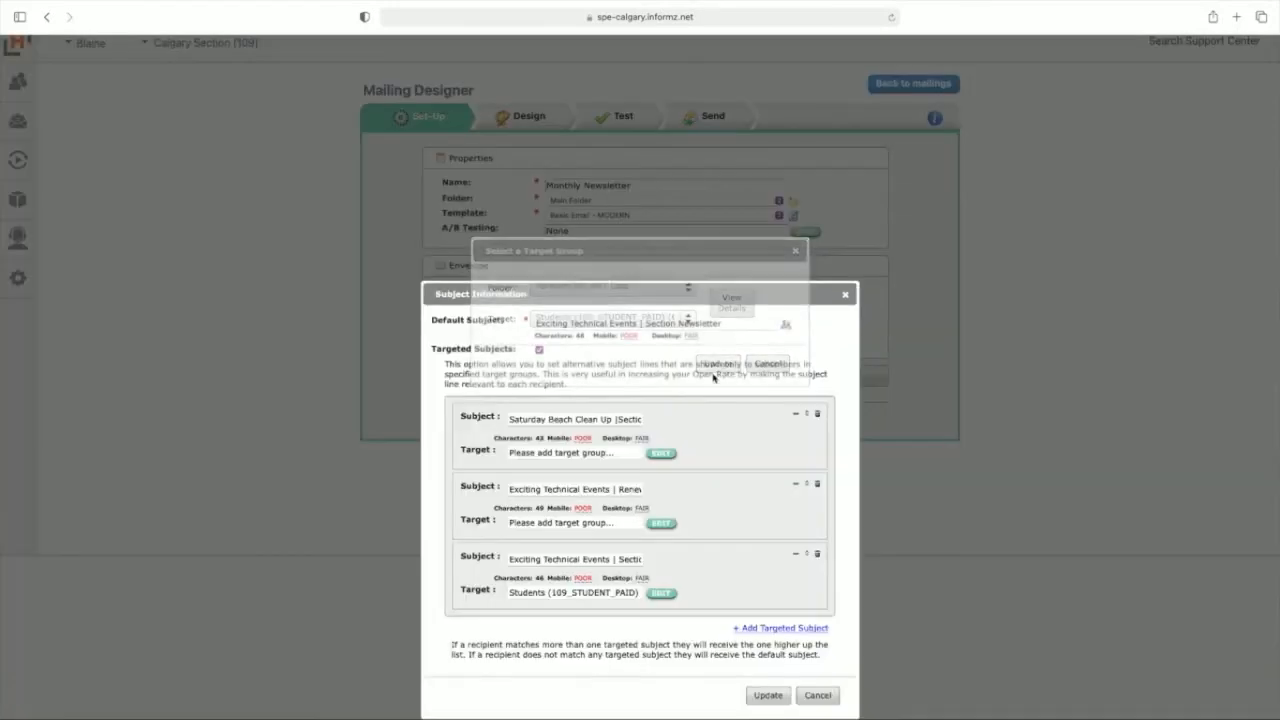
# Step: Add a fourth targeted subject and assign it to Recent Graduates Unpaid from Personify360 MKT Lists
pyautogui.click(759, 632)
pyautogui.scroll(-2, 717, 556)
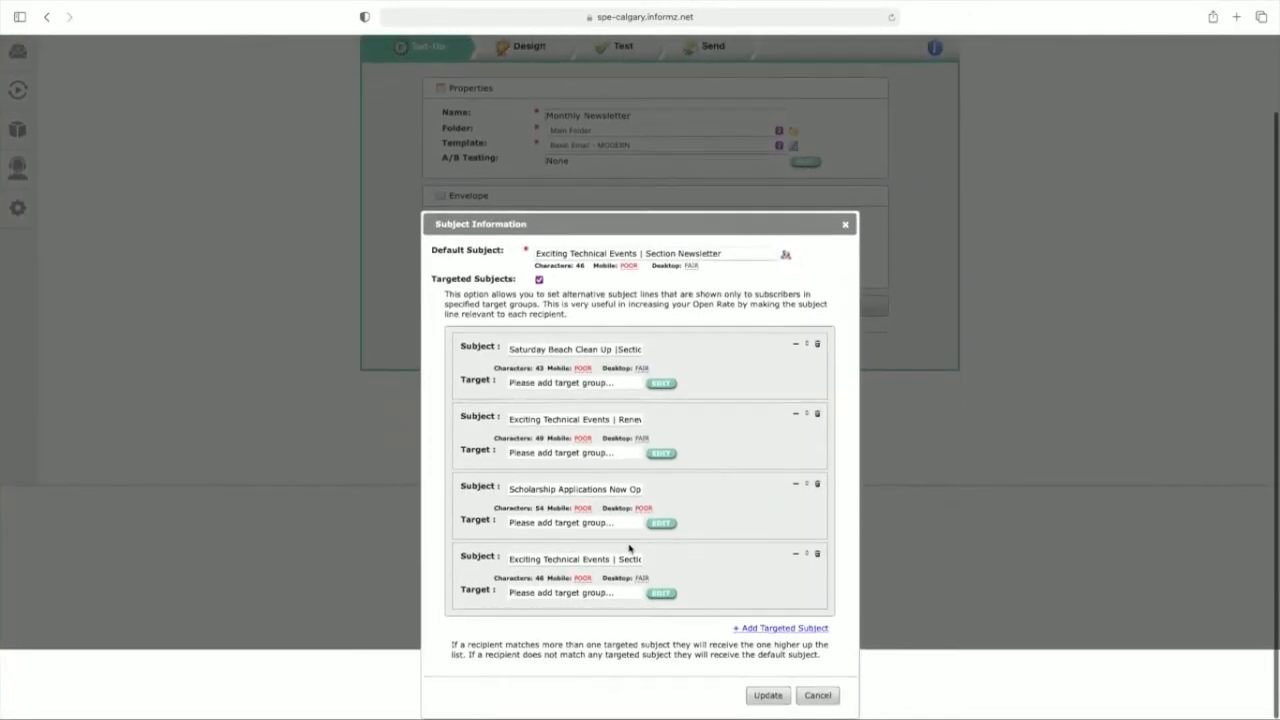
pyautogui.click(661, 593)
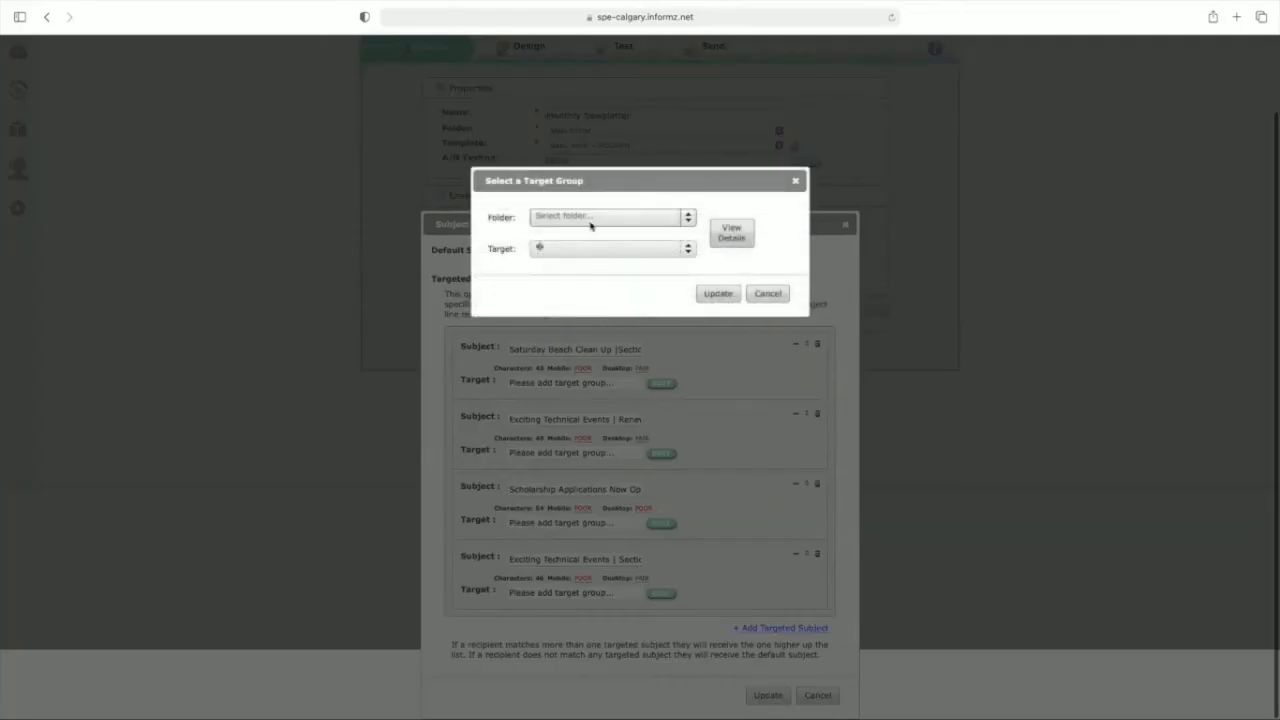
pyautogui.click(588, 220)
pyautogui.click(586, 255)
pyautogui.click(588, 247)
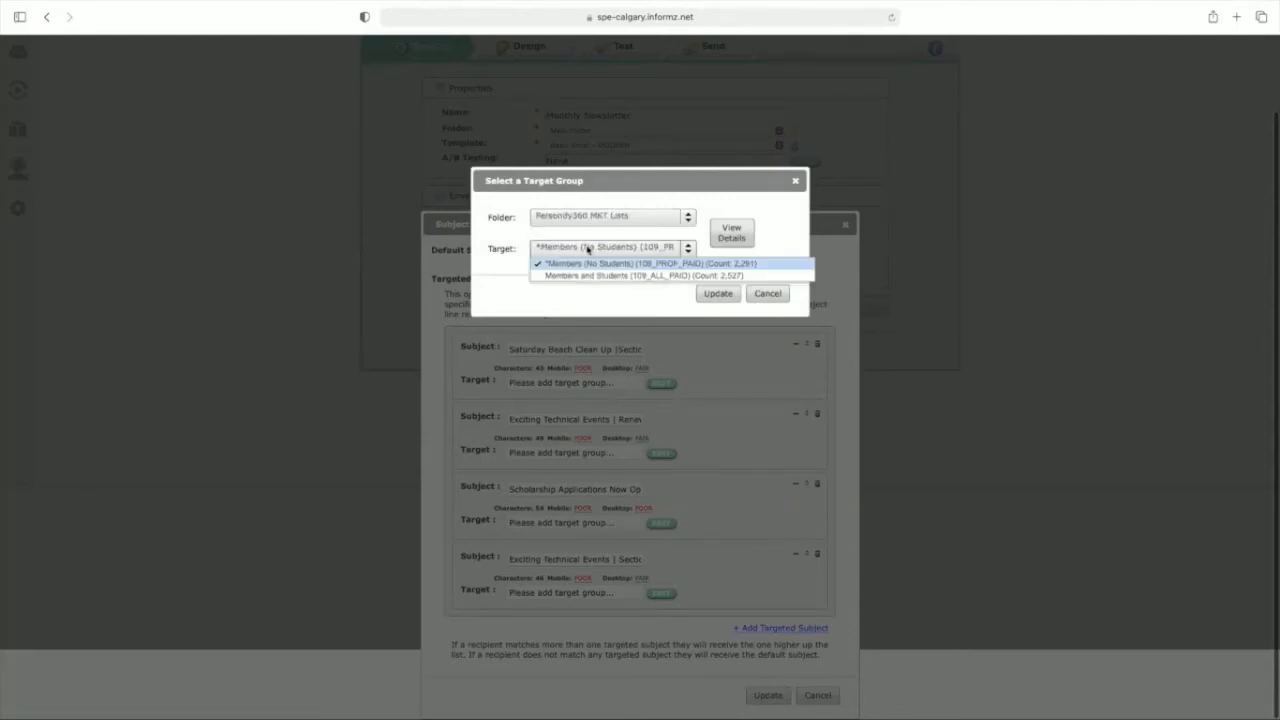
pyautogui.click(668, 323)
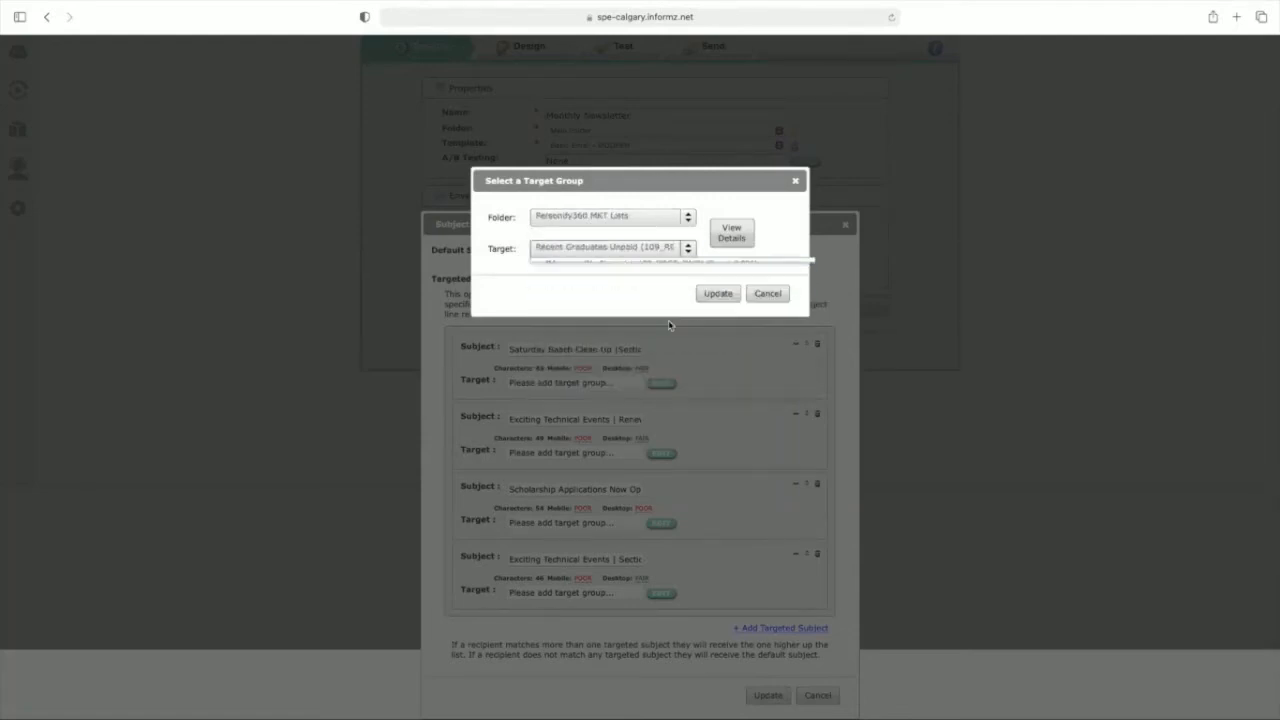
pyautogui.click(718, 293)
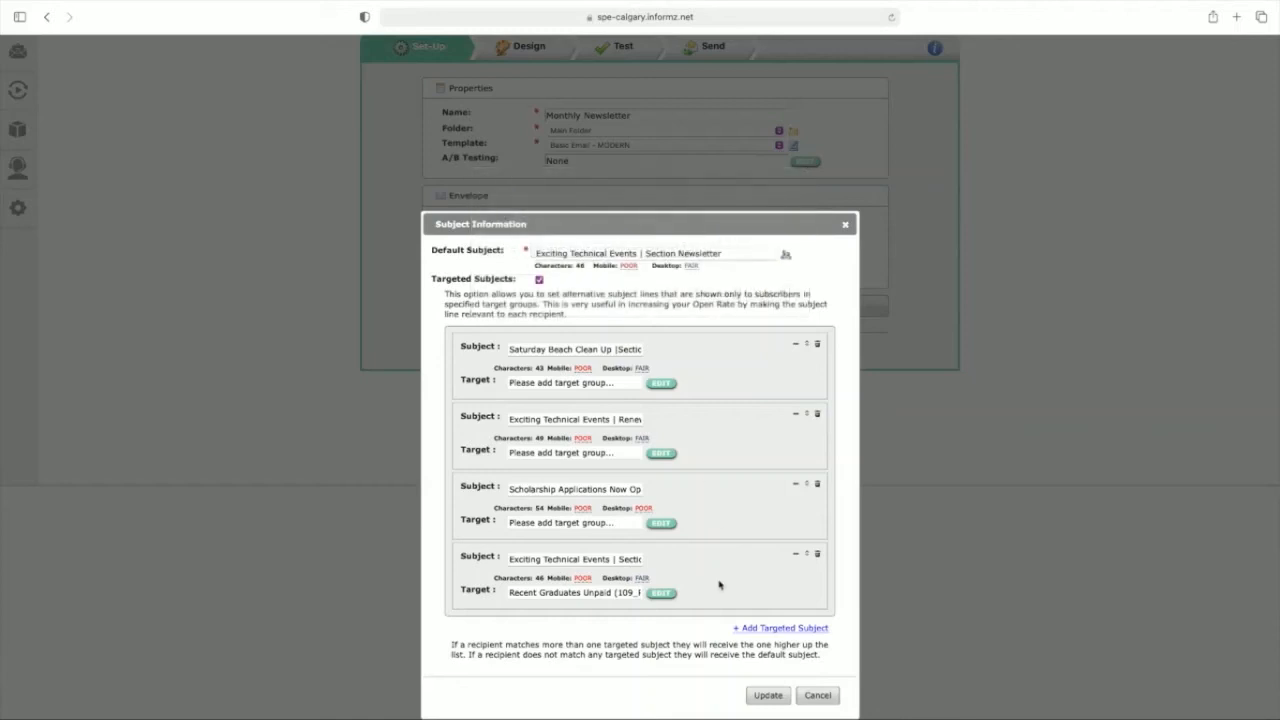
# Step: Replace the Recent Graduates Unpaid subject line with "Your Free SPE Membership is Waiting | Section Newsletter"
pyautogui.tripleClick(556, 558)
pyautogui.write('Your Free SPE Membership is Waiting | Section Newsletter')
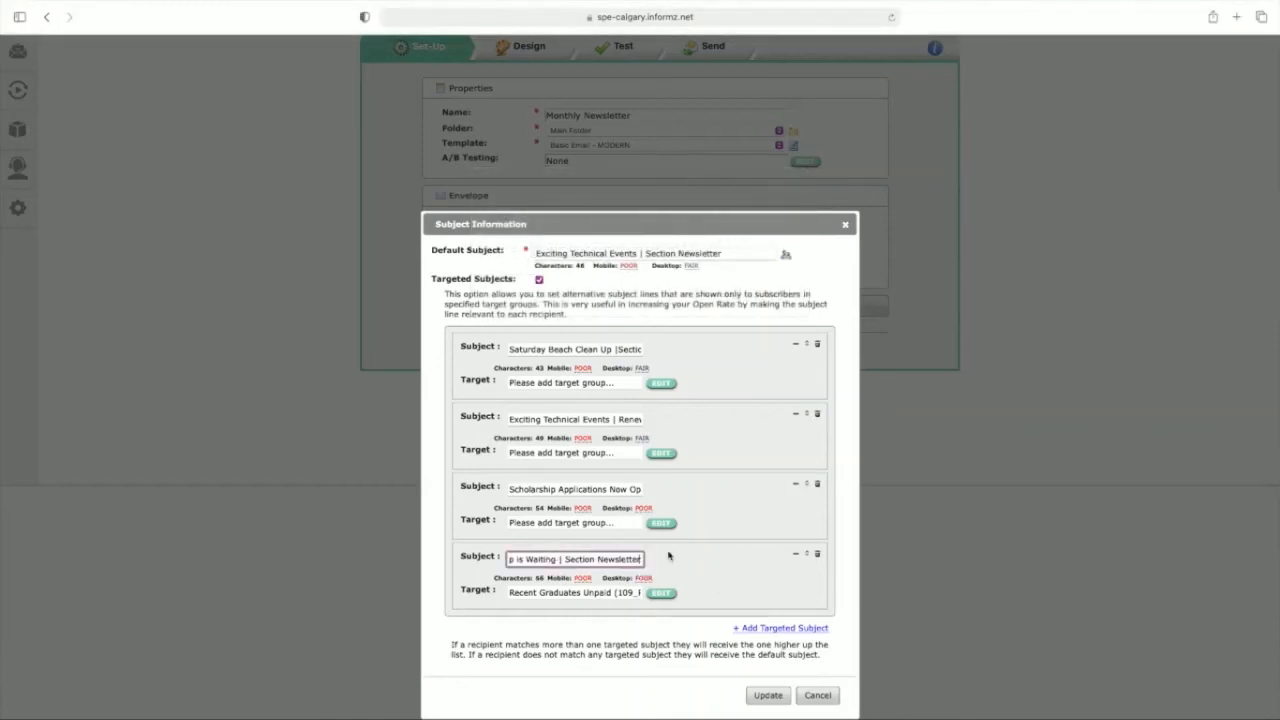
pyautogui.click(685, 567)
# Step: Add a fifth targeted subject and assign it to New Members from Previous Month from Personify360 MKT Lists
pyautogui.click(768, 629)
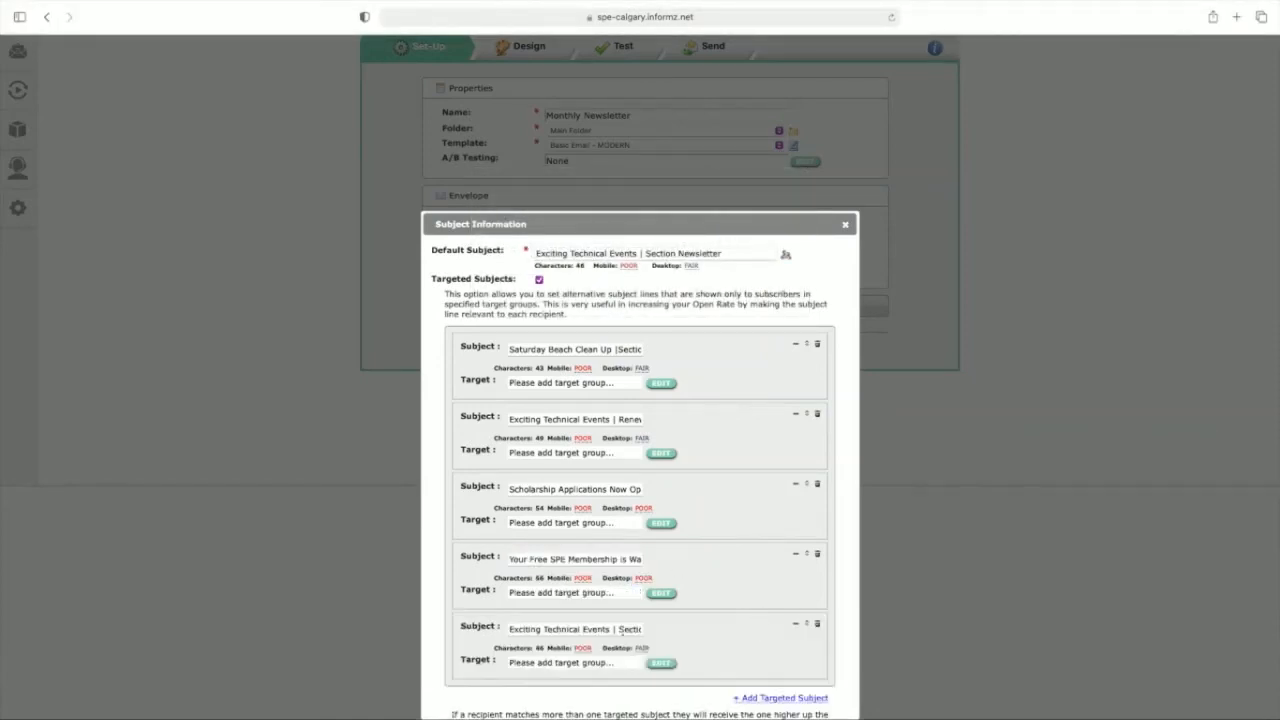
pyautogui.click(662, 665)
pyautogui.click(648, 217)
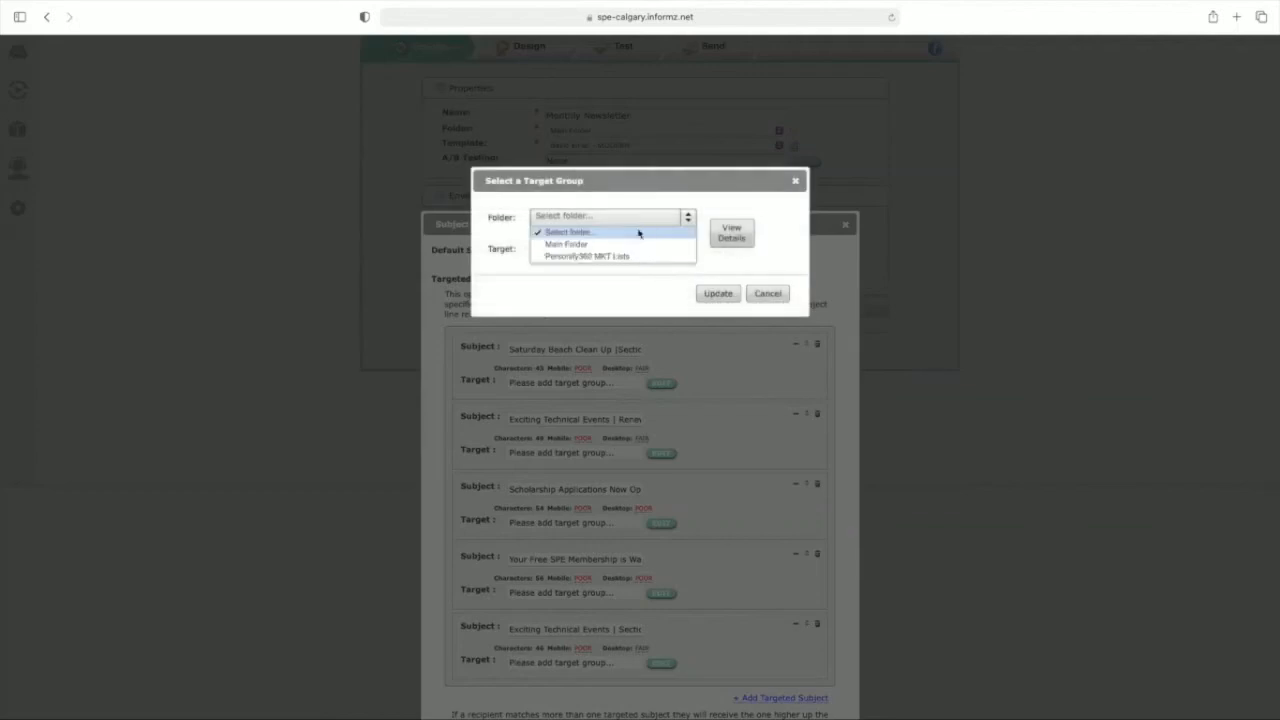
pyautogui.click(624, 257)
pyautogui.click(624, 250)
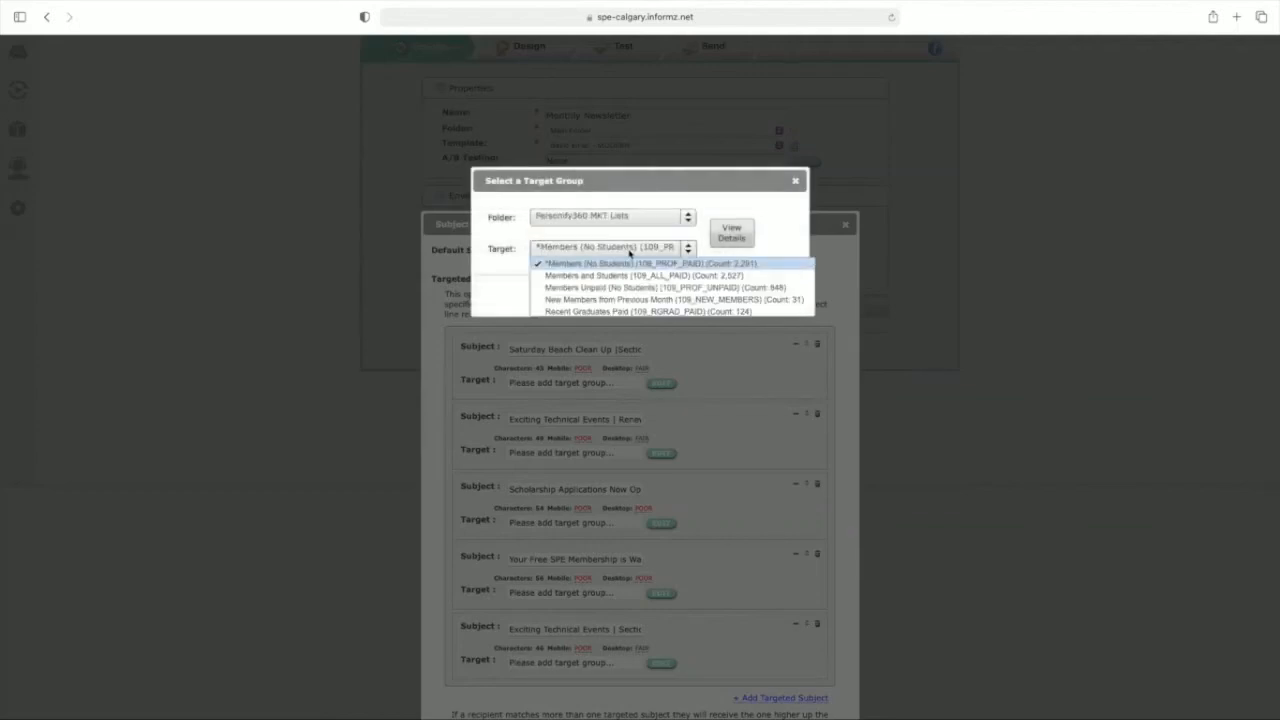
pyautogui.click(671, 300)
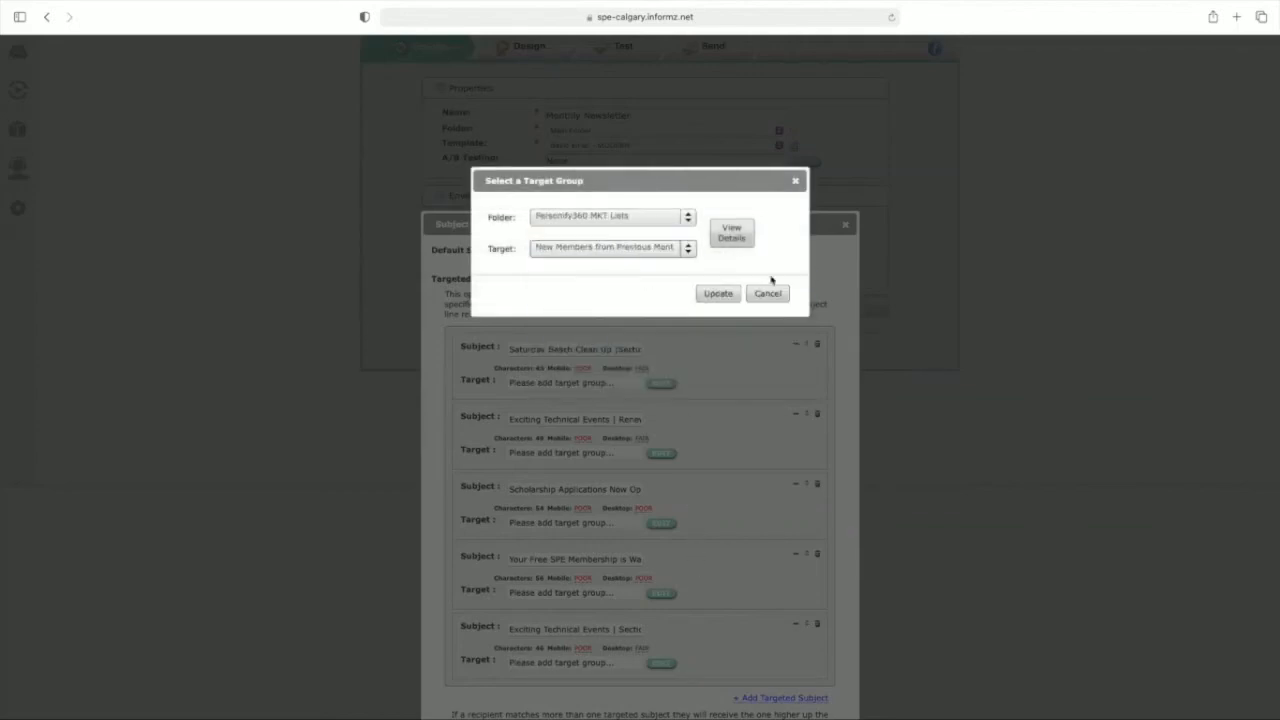
pyautogui.click(718, 294)
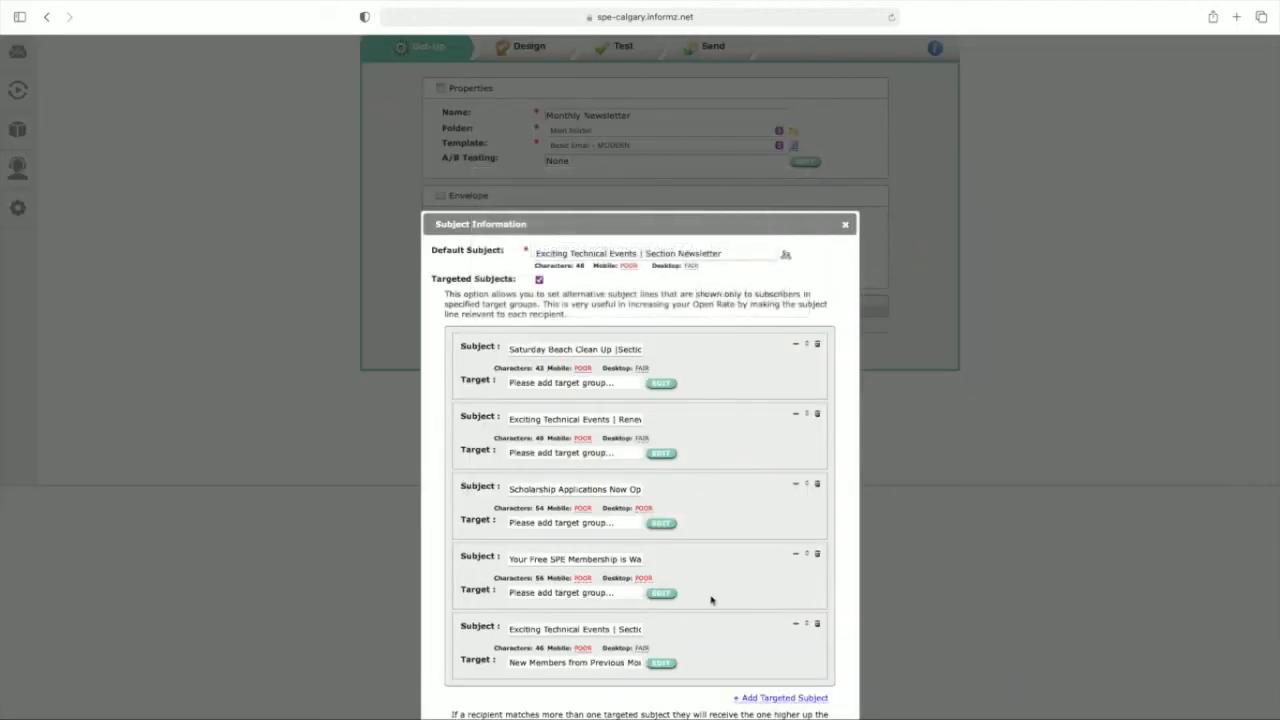
# Step: Replace the new members' subject line with the one beginning "Welcome to Our Section, Check" and review all targeted subjects
pyautogui.tripleClick(557, 630)
pyautogui.write('Welcome to Our Section, Check Out Our Programs')
pyautogui.click(700, 628)
pyautogui.scroll(-1, 700, 628)
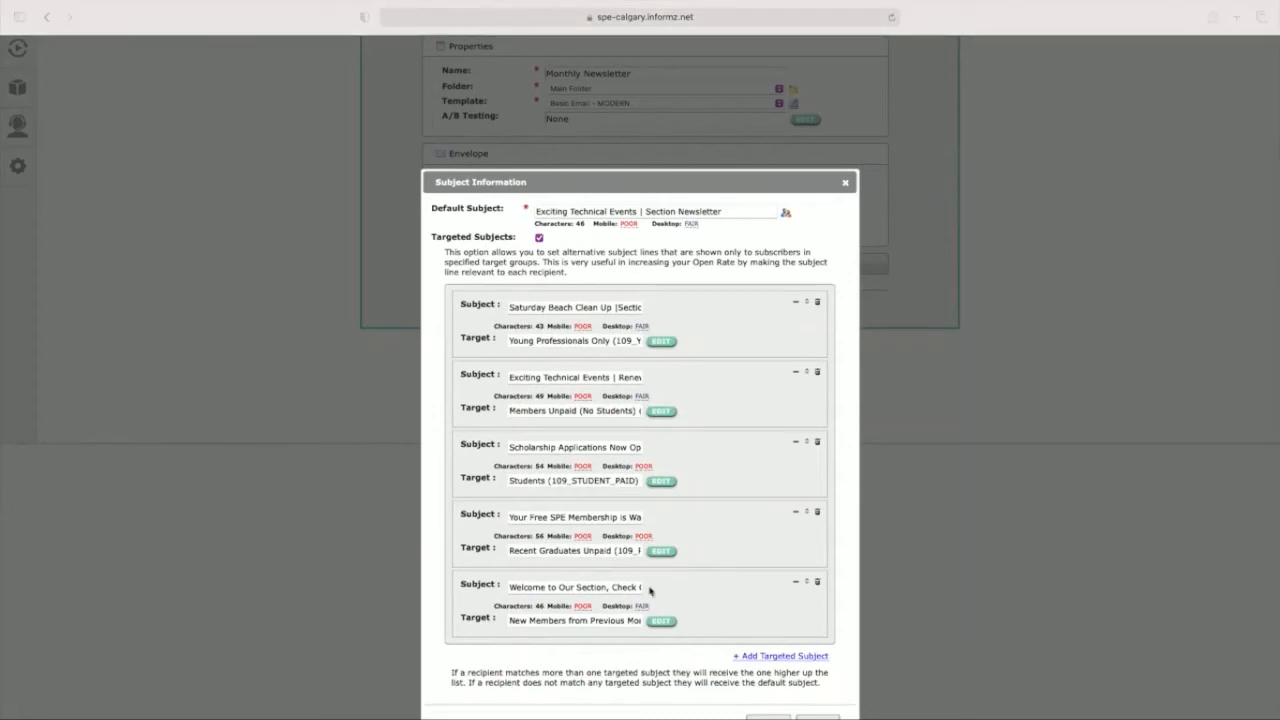
pyautogui.scroll(-1, 695, 603)
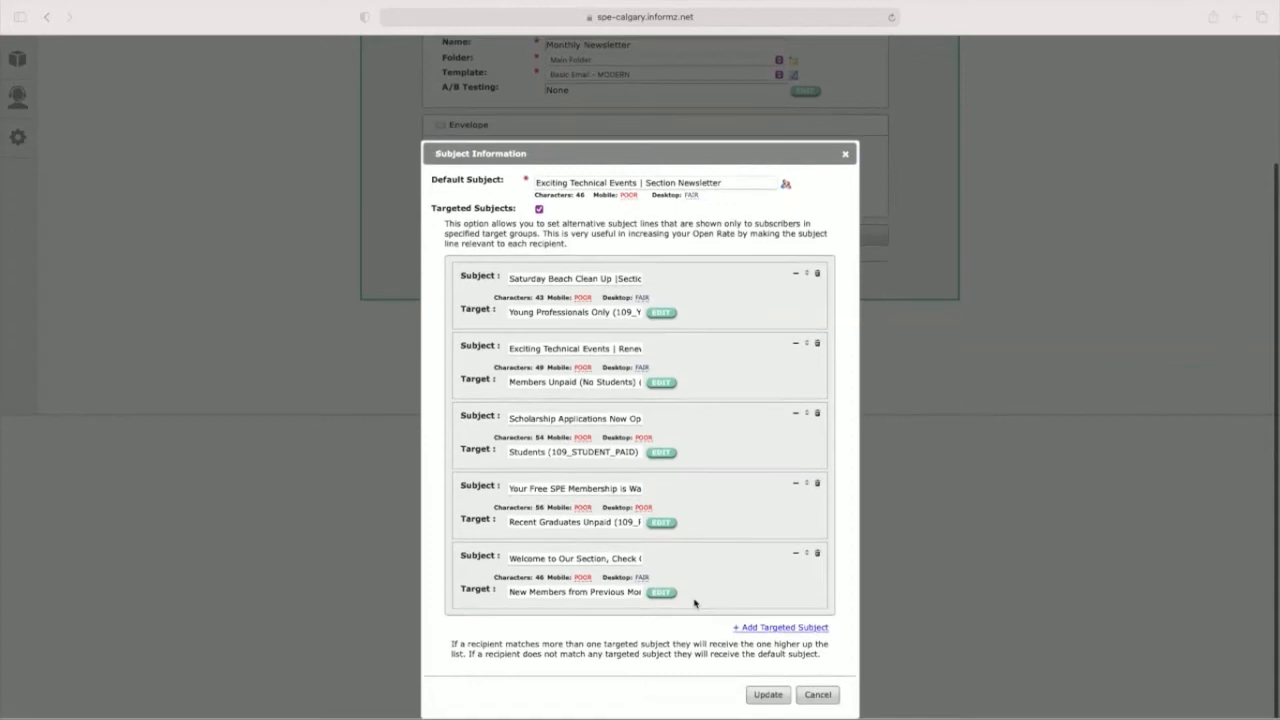
# Step: Apply the targeted subjects and create a design story targeted to Members and Students (109_ALL_PAID) from Personify360 MKT Lists
pyautogui.click(765, 702)
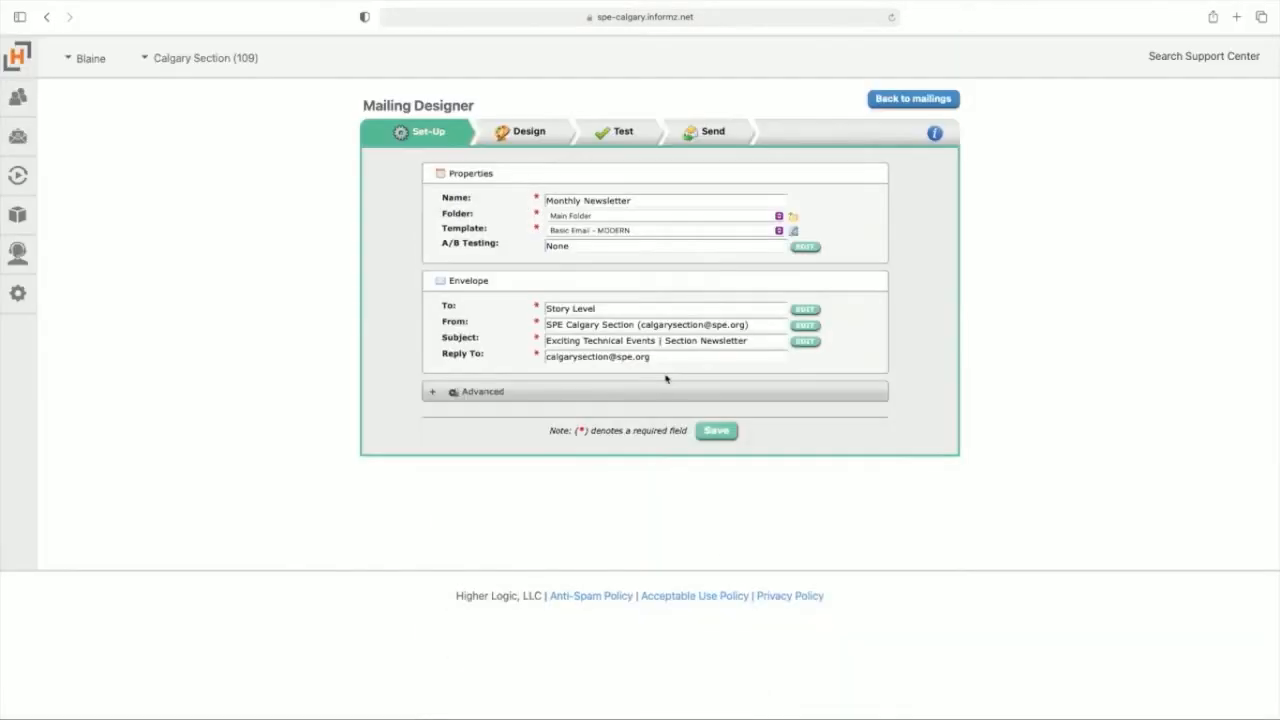
pyautogui.click(525, 131)
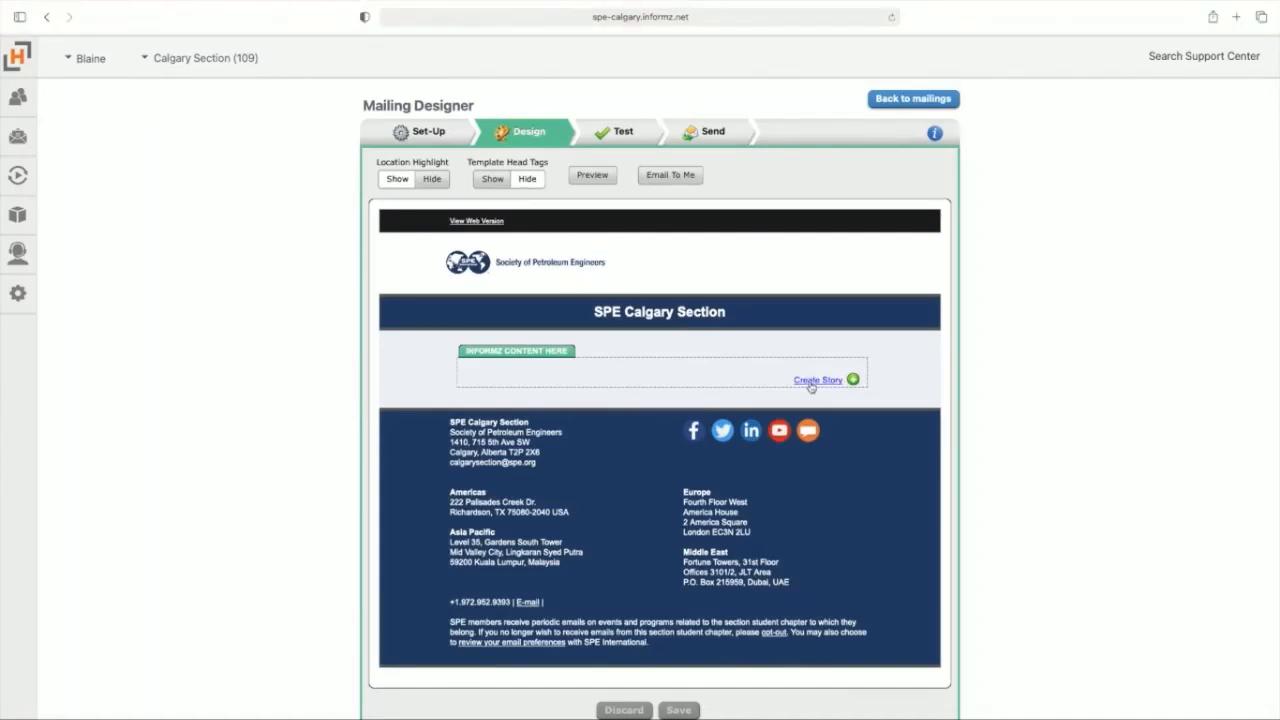
pyautogui.click(812, 381)
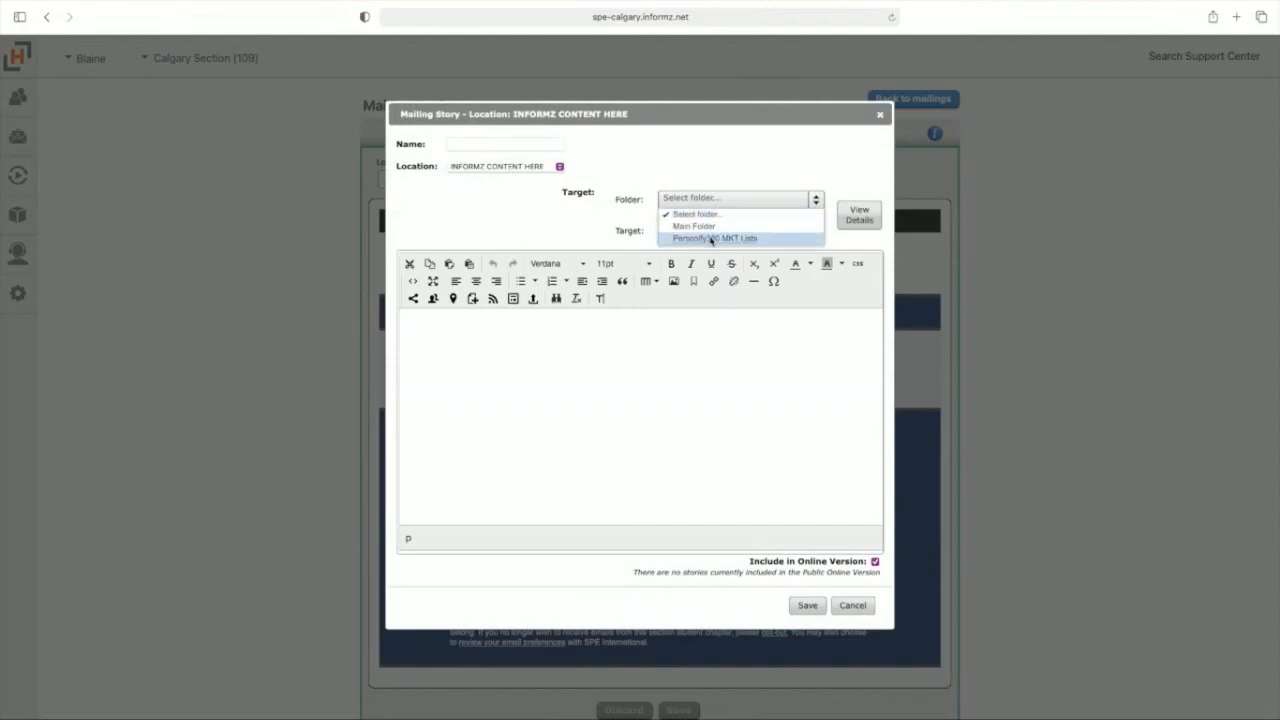
pyautogui.click(711, 238)
pyautogui.click(730, 231)
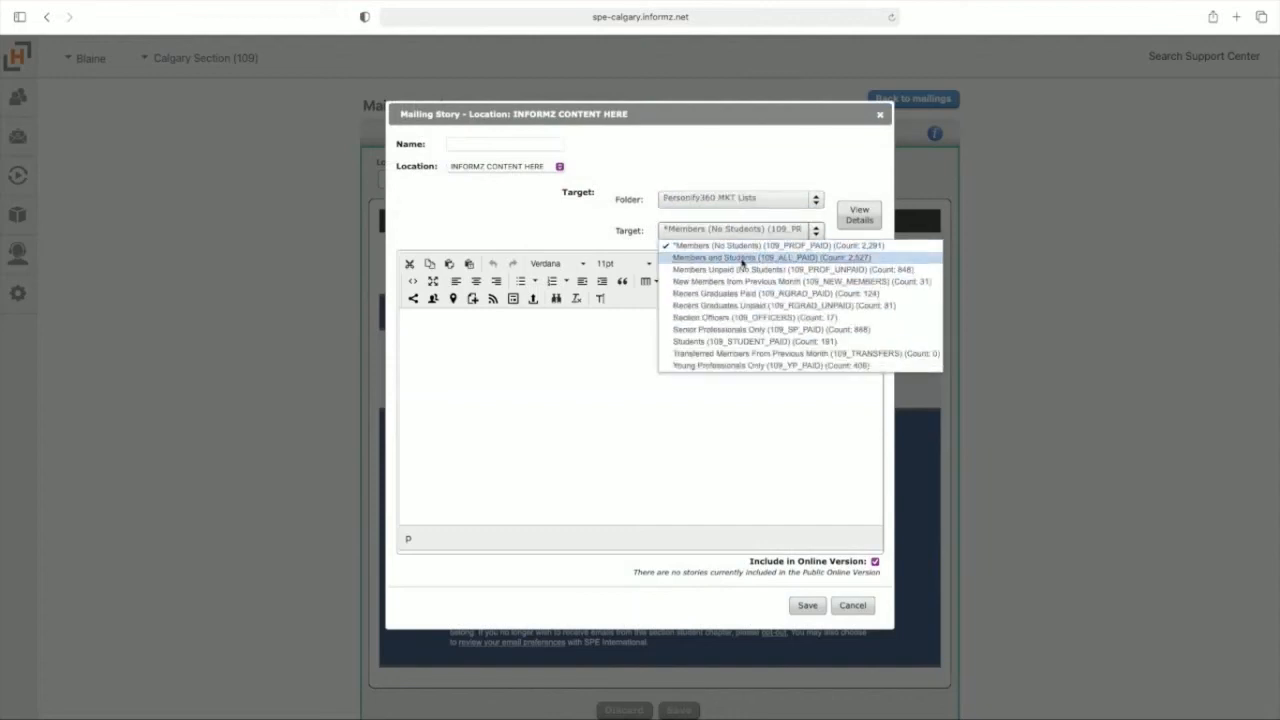
pyautogui.click(741, 257)
# Step: Paste the heading "SPE Newsletter for May 2021" into the story and save it
pyautogui.click(778, 330)
pyautogui.write('SPE Newsletter for May 2021')
pyautogui.moveTo(778, 330); pyautogui.dragTo(513, 328)
pyautogui.press('super+c')
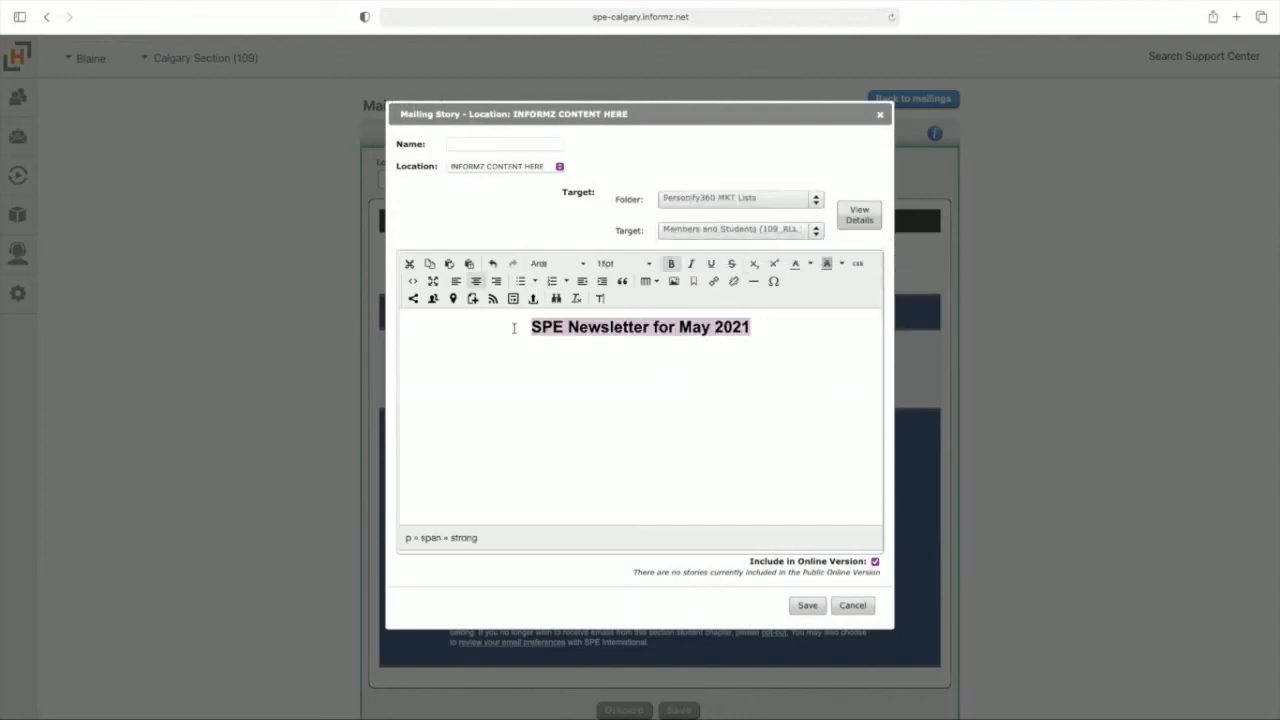
pyautogui.click(808, 607)
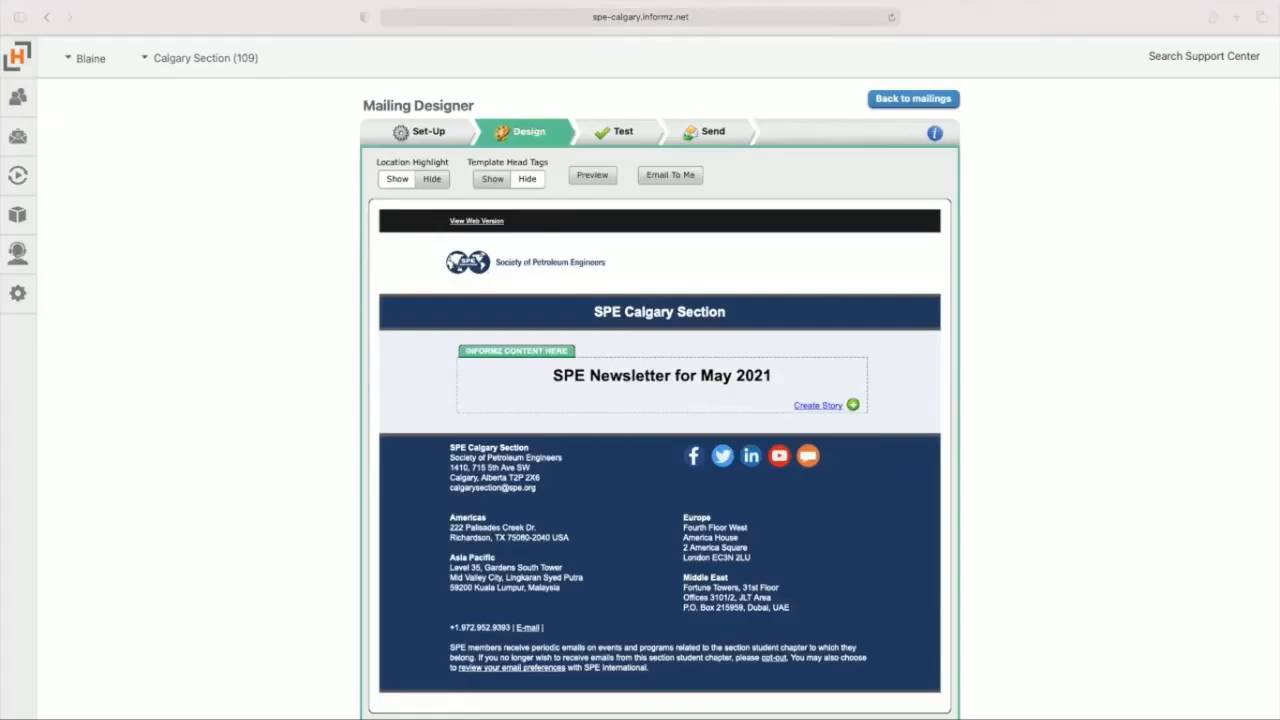
# Step: Add a second "SPE Newsletter for May 2021" heading story targeted to Members Unpaid (No Students) from Personify360 MKT Lists
pyautogui.click(816, 406)
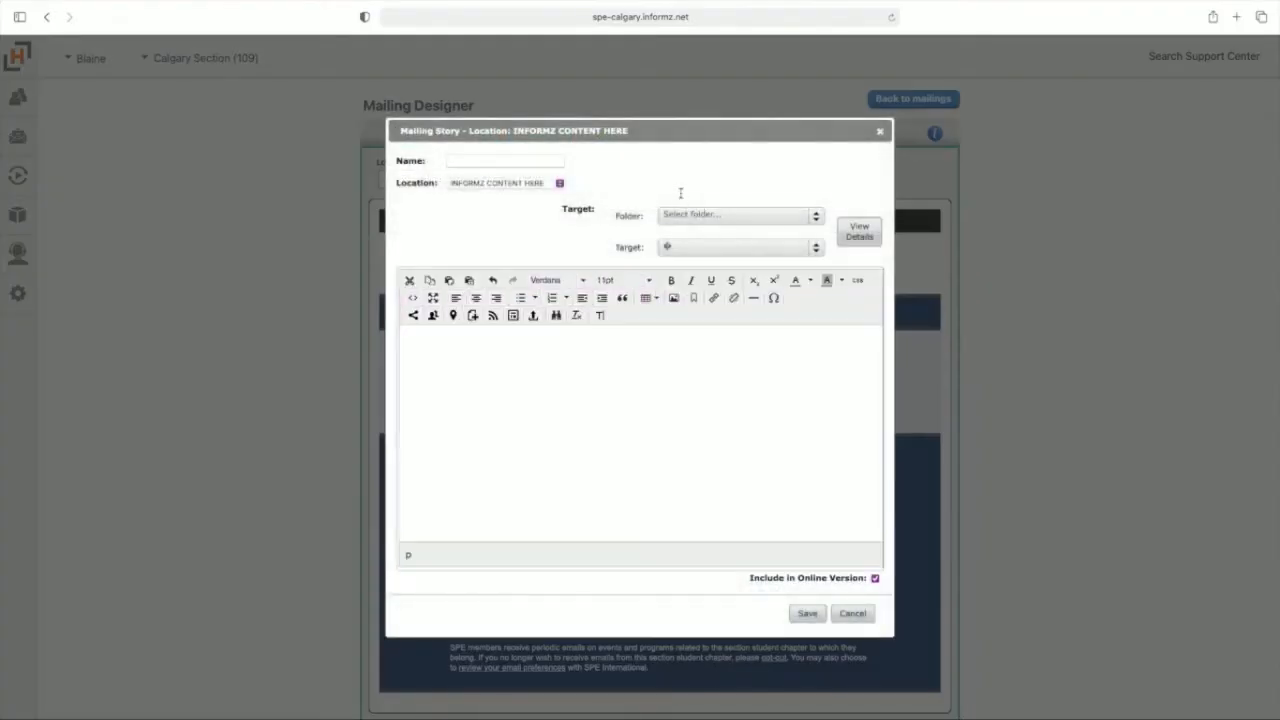
pyautogui.click(684, 214)
pyautogui.click(684, 252)
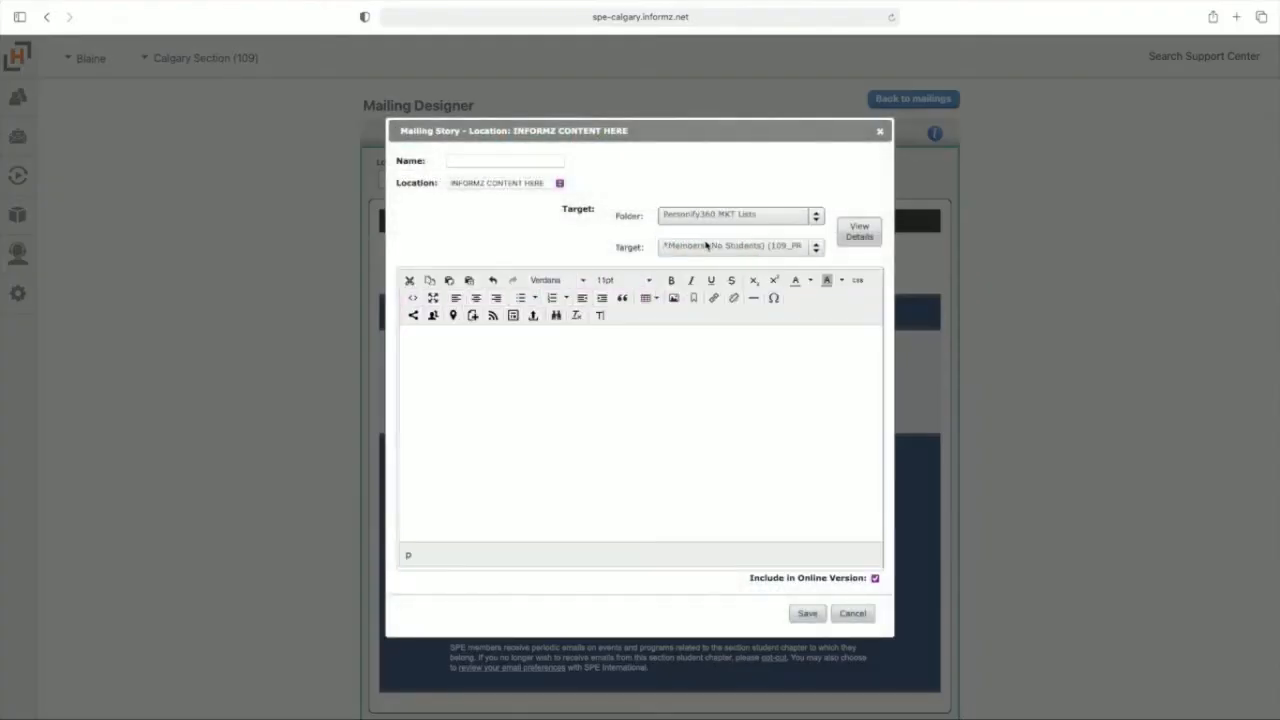
pyautogui.click(707, 246)
pyautogui.click(737, 286)
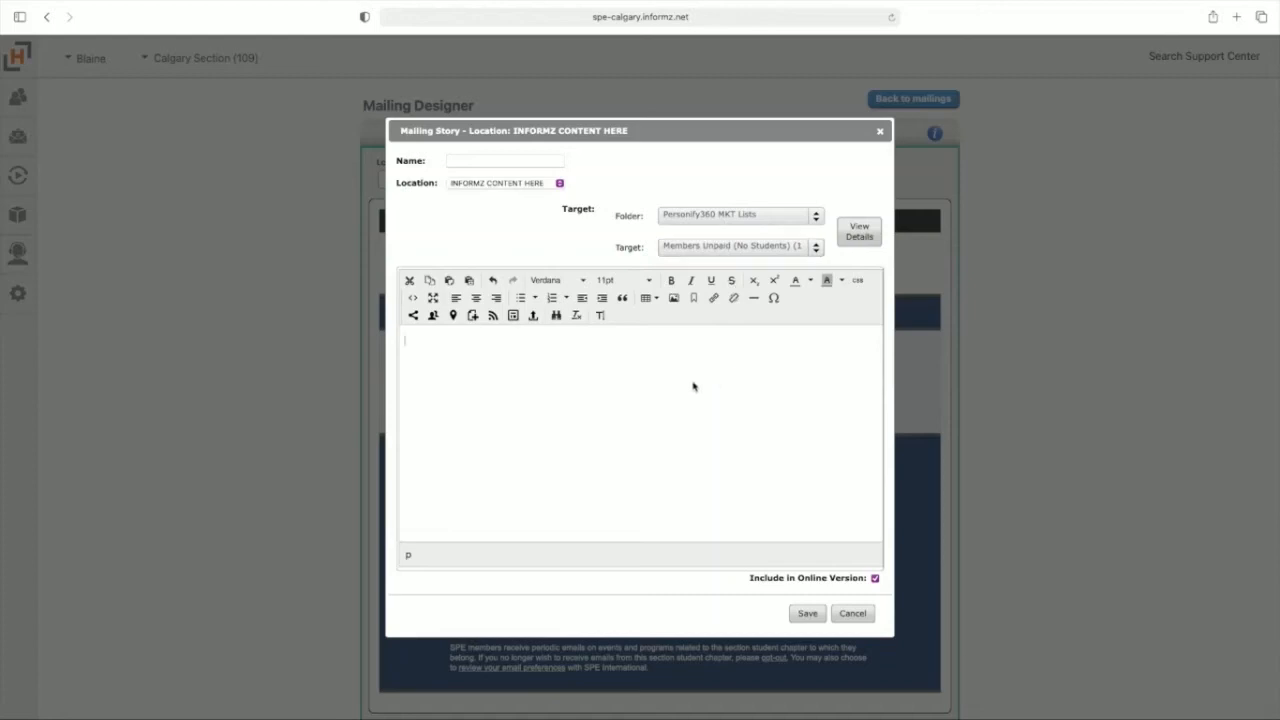
pyautogui.click(517, 354)
pyautogui.press('super+v')
pyautogui.click(808, 614)
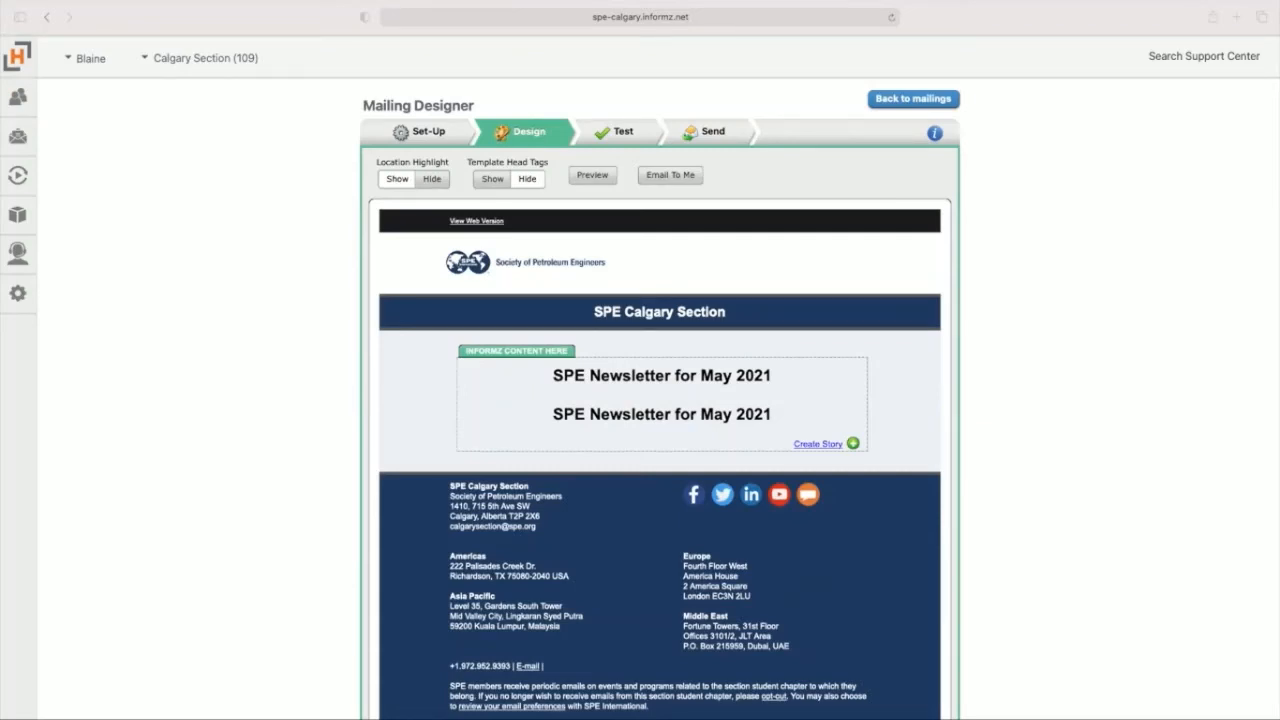
# Step: Create a story targeted to Members and Students from Personify360 MKT Lists and paste in the Technical Events listings
pyautogui.click(818, 444)
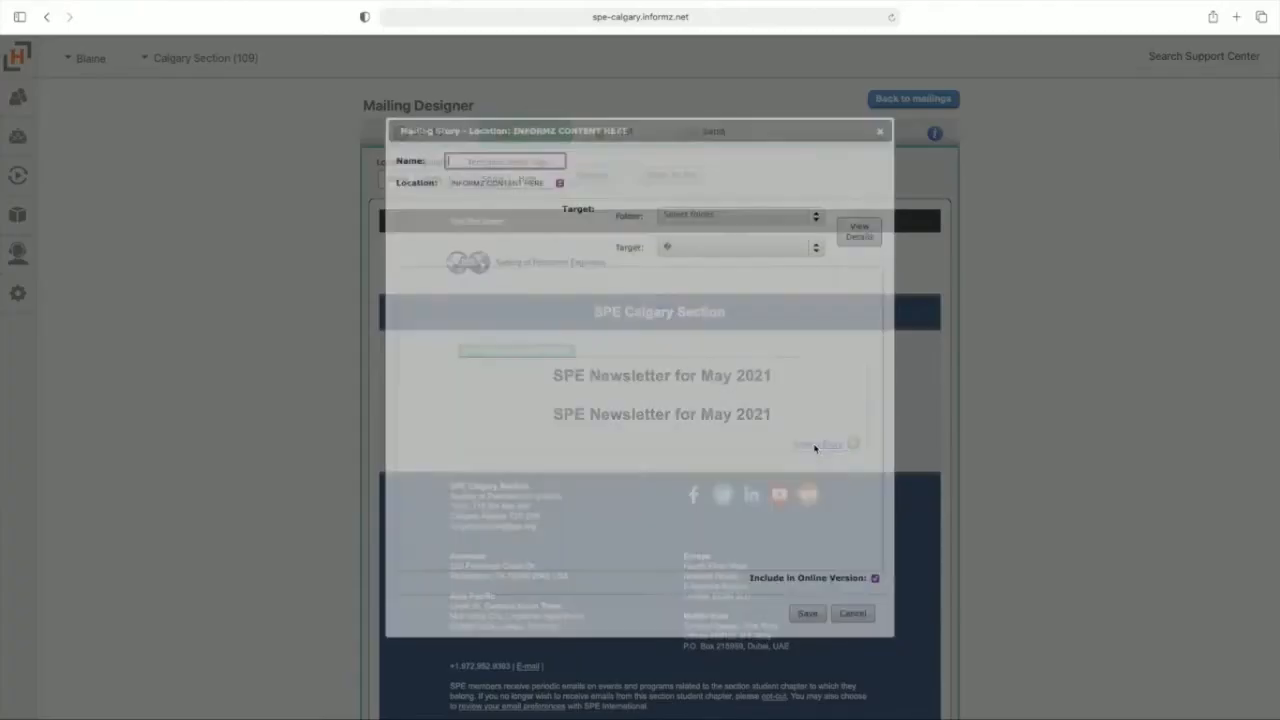
pyautogui.click(684, 216)
pyautogui.click(707, 254)
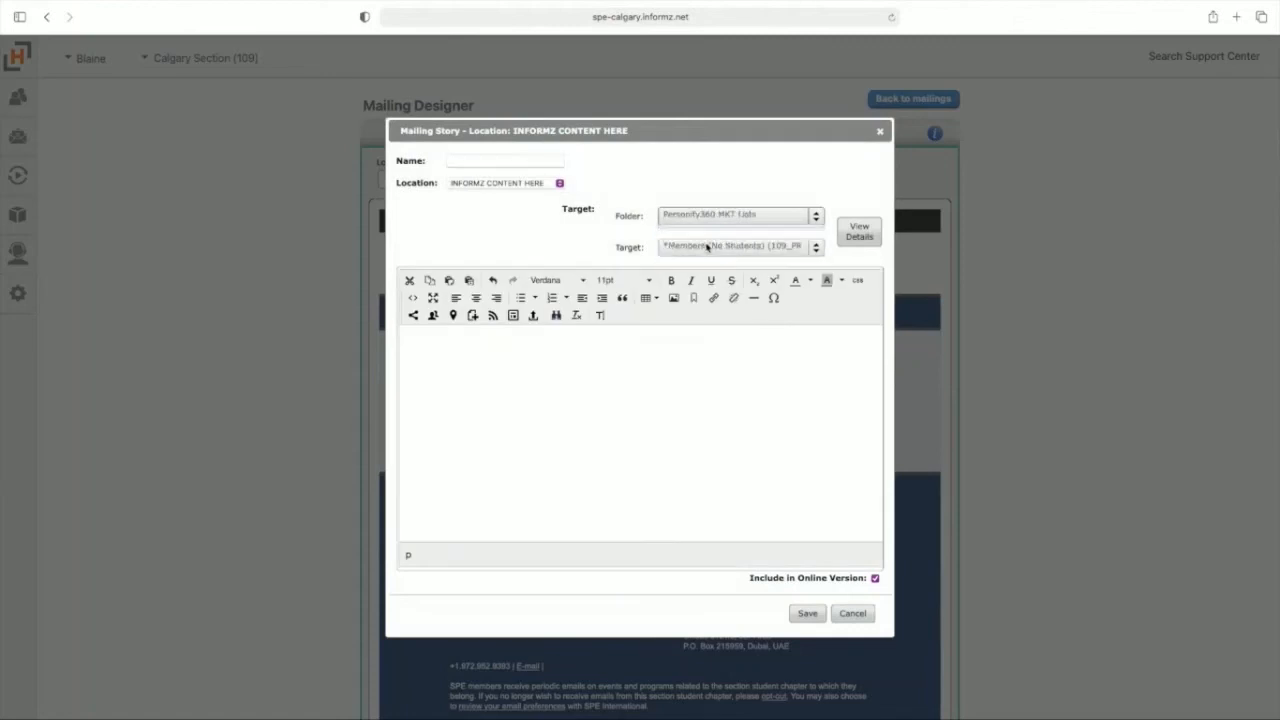
pyautogui.click(711, 246)
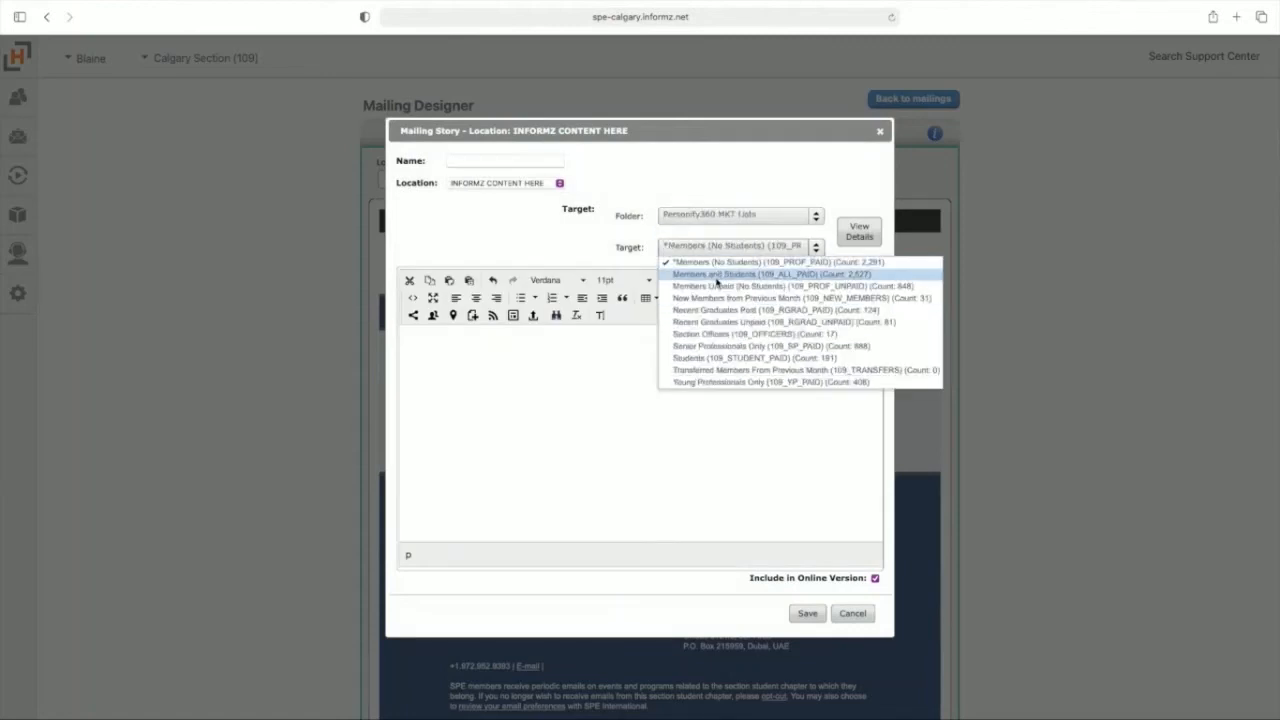
pyautogui.click(716, 274)
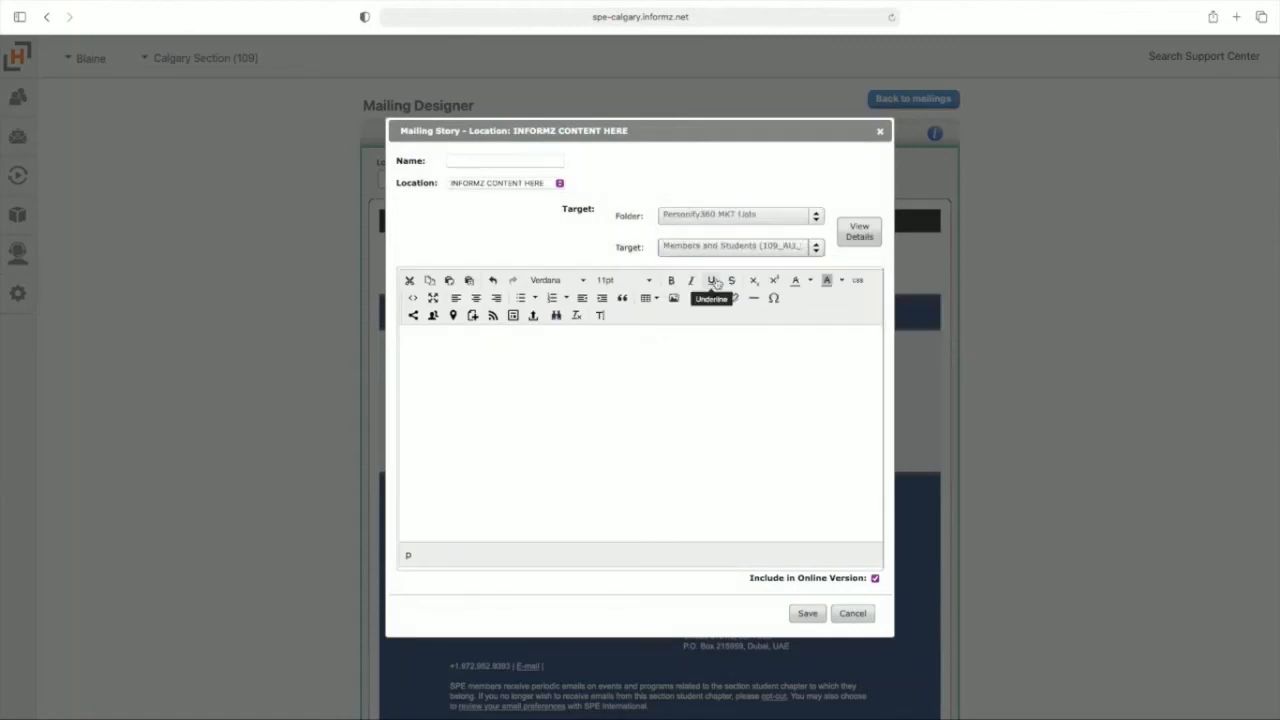
pyautogui.click(457, 383)
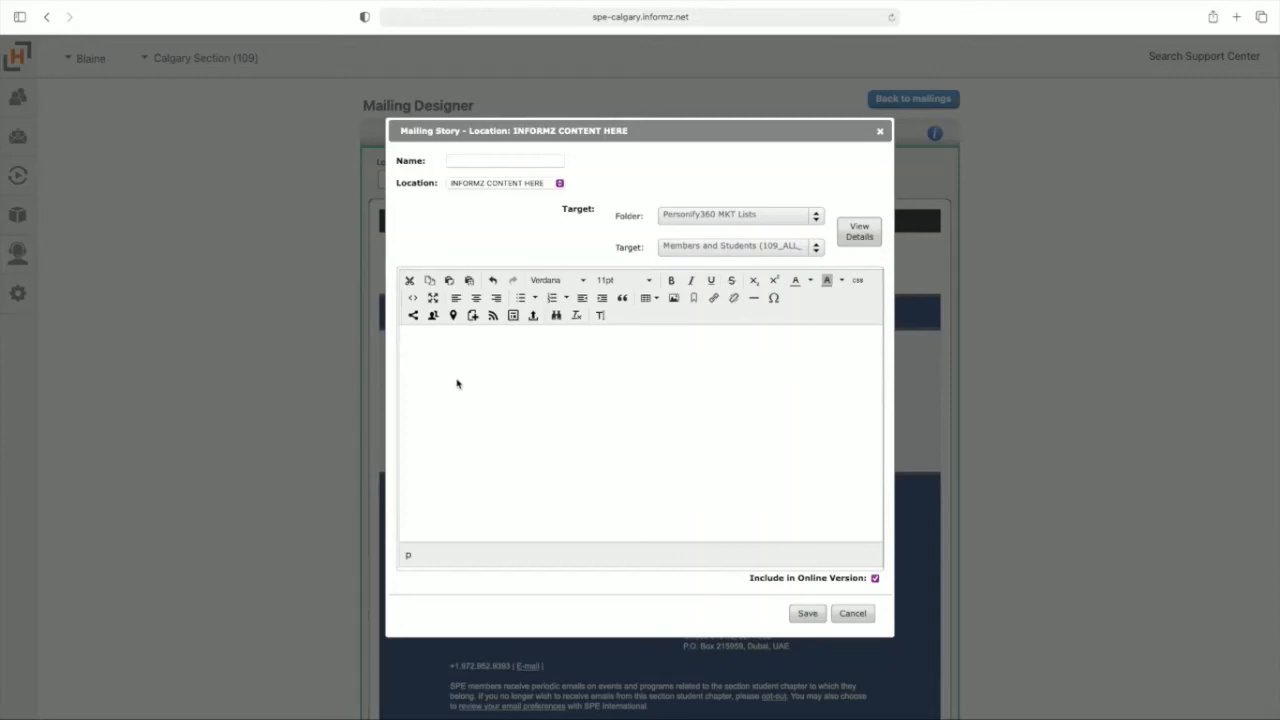
pyautogui.scroll(-1, 560, 403)
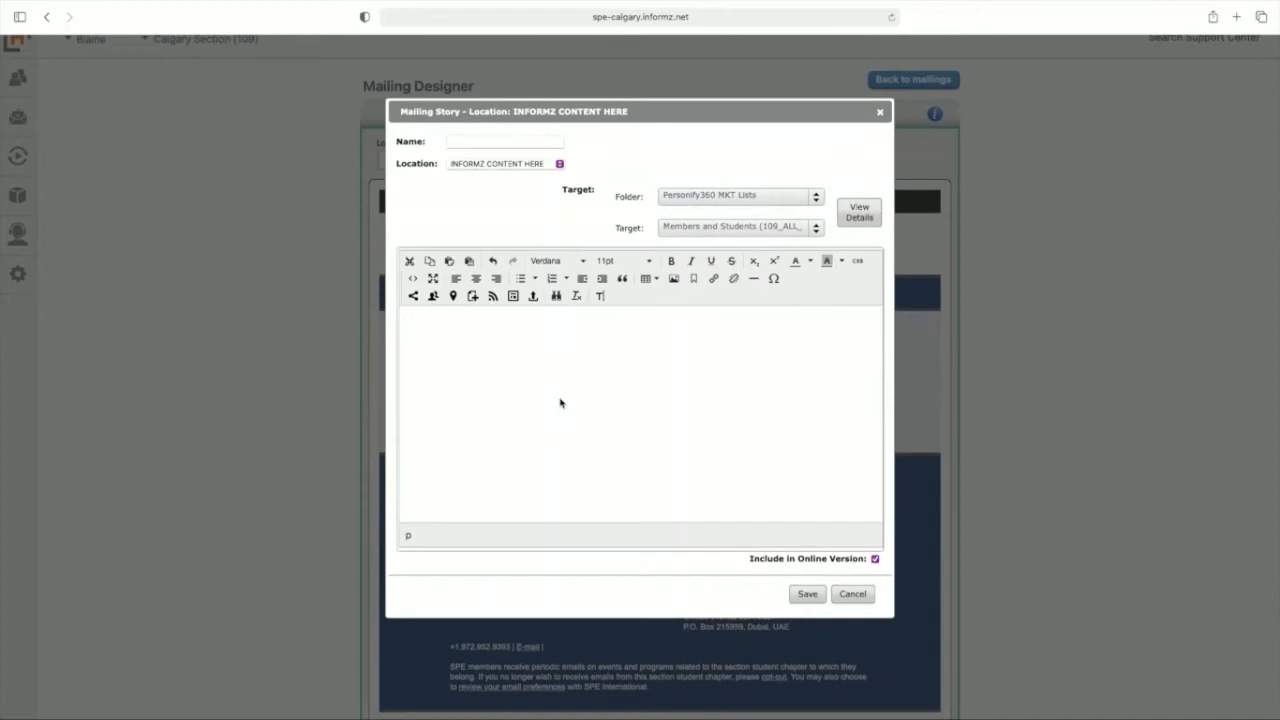
pyautogui.press('super+v')
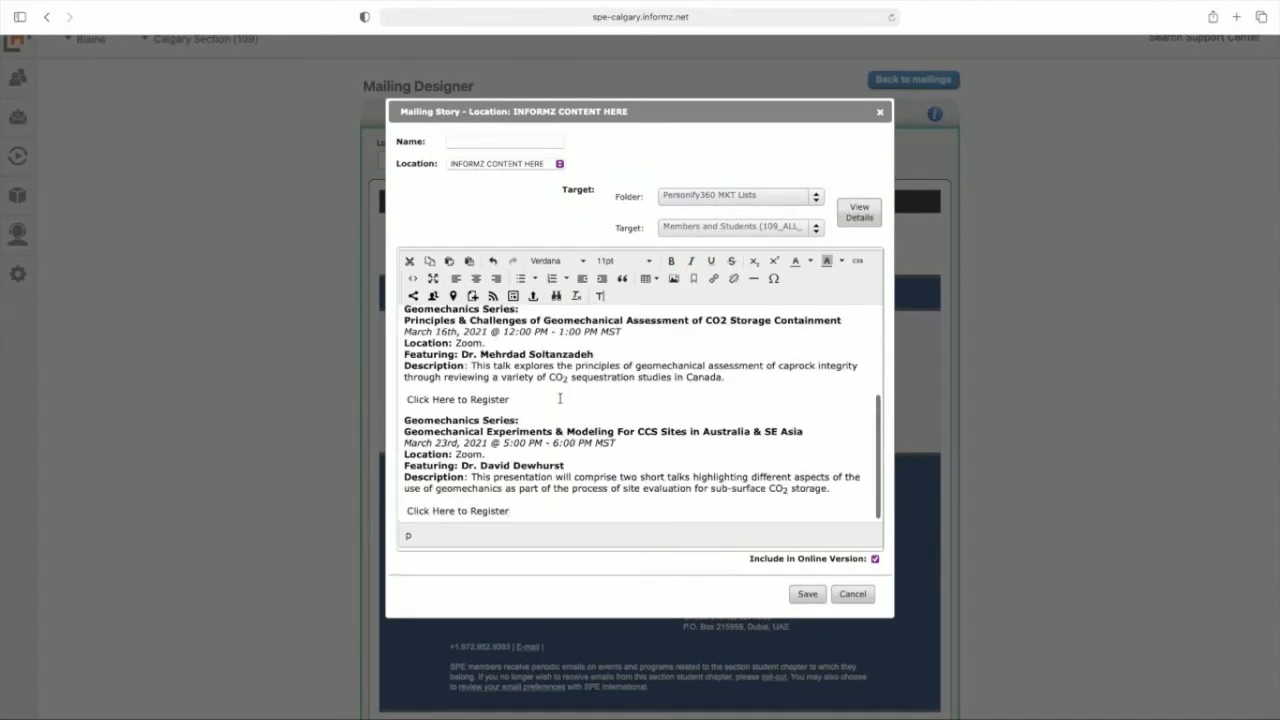
# Step: Insert a horizontal line after each of the three Geomechanics Series events in the Technical Events story
pyautogui.scroll(10, 560, 400)
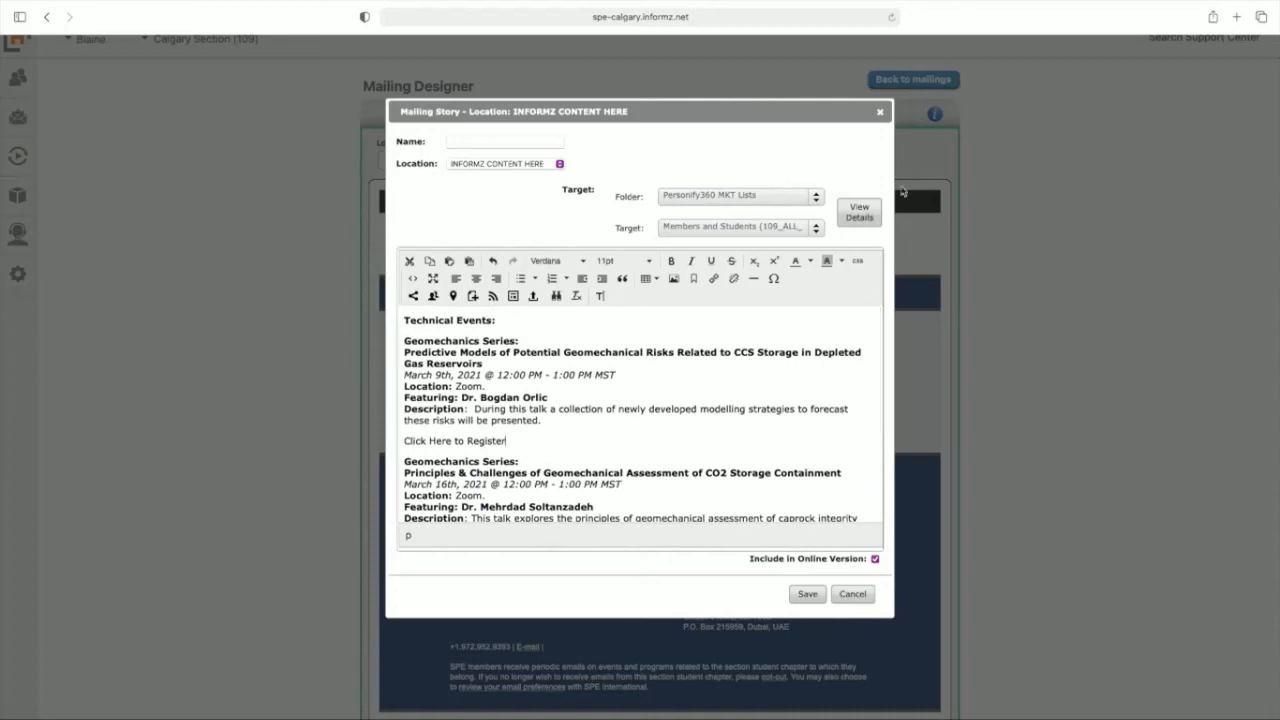
pyautogui.click(754, 280)
pyautogui.scroll(-4, 594, 430)
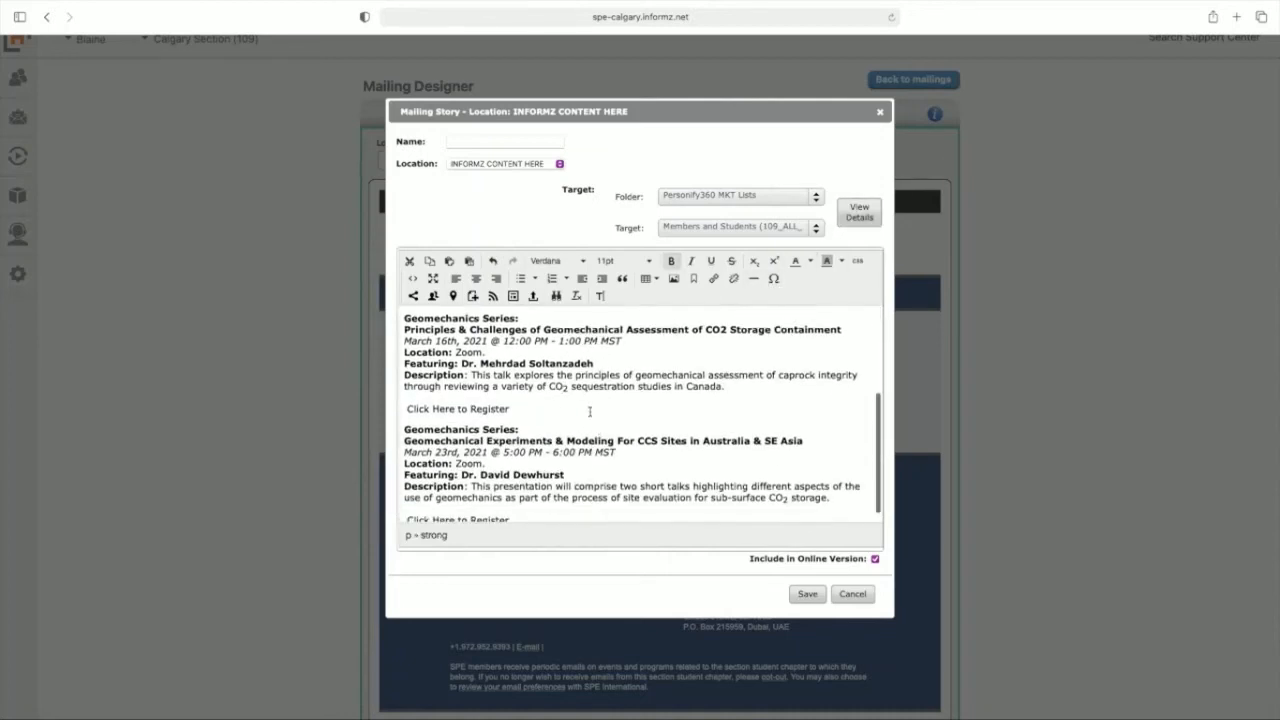
pyautogui.click(754, 278)
pyautogui.scroll(-1, 605, 425)
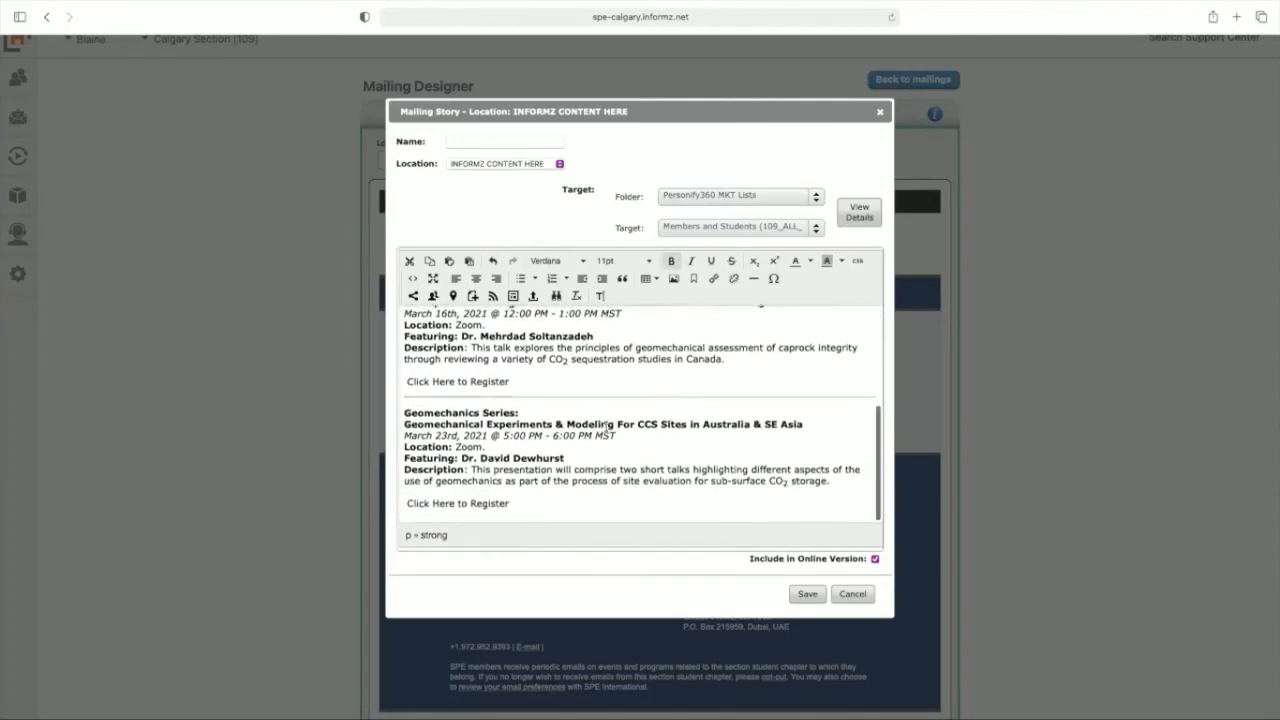
pyautogui.click(528, 506)
pyautogui.click(754, 278)
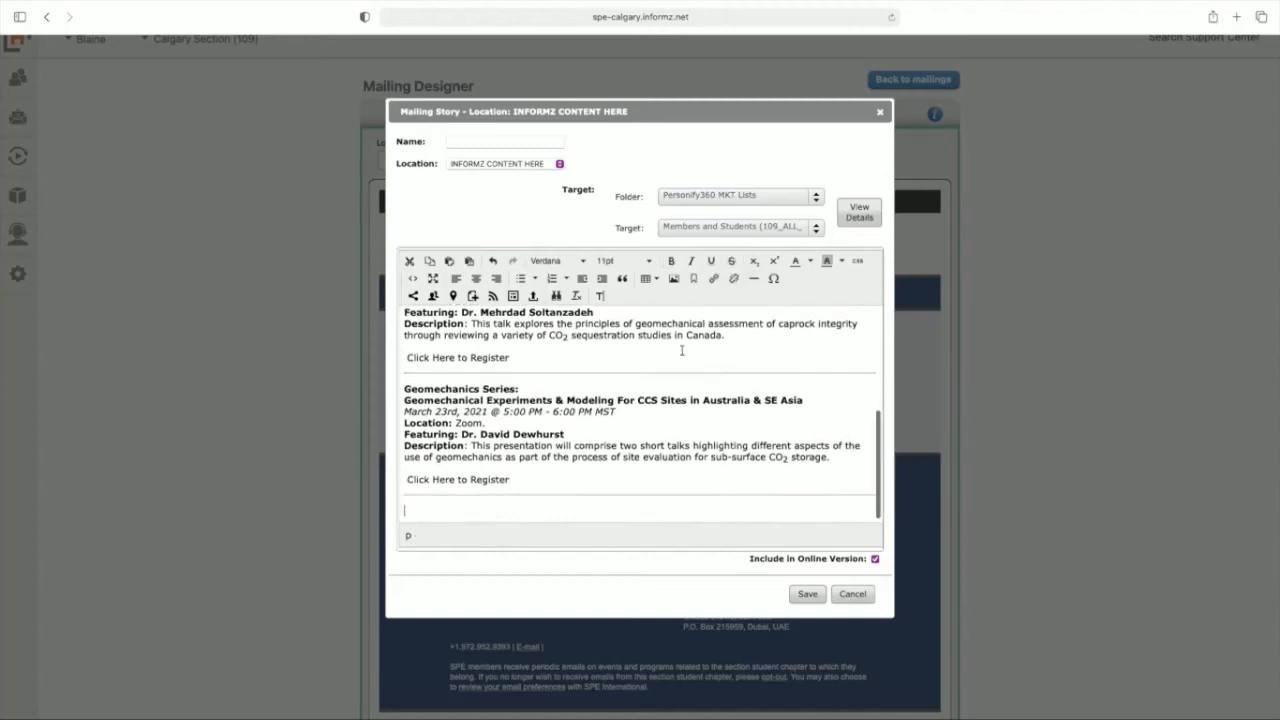
# Step: Format the "Technical Events:" heading as 14pt Arial and save the story
pyautogui.scroll(15, 682, 350)
pyautogui.moveTo(500, 320); pyautogui.dragTo(403, 320)
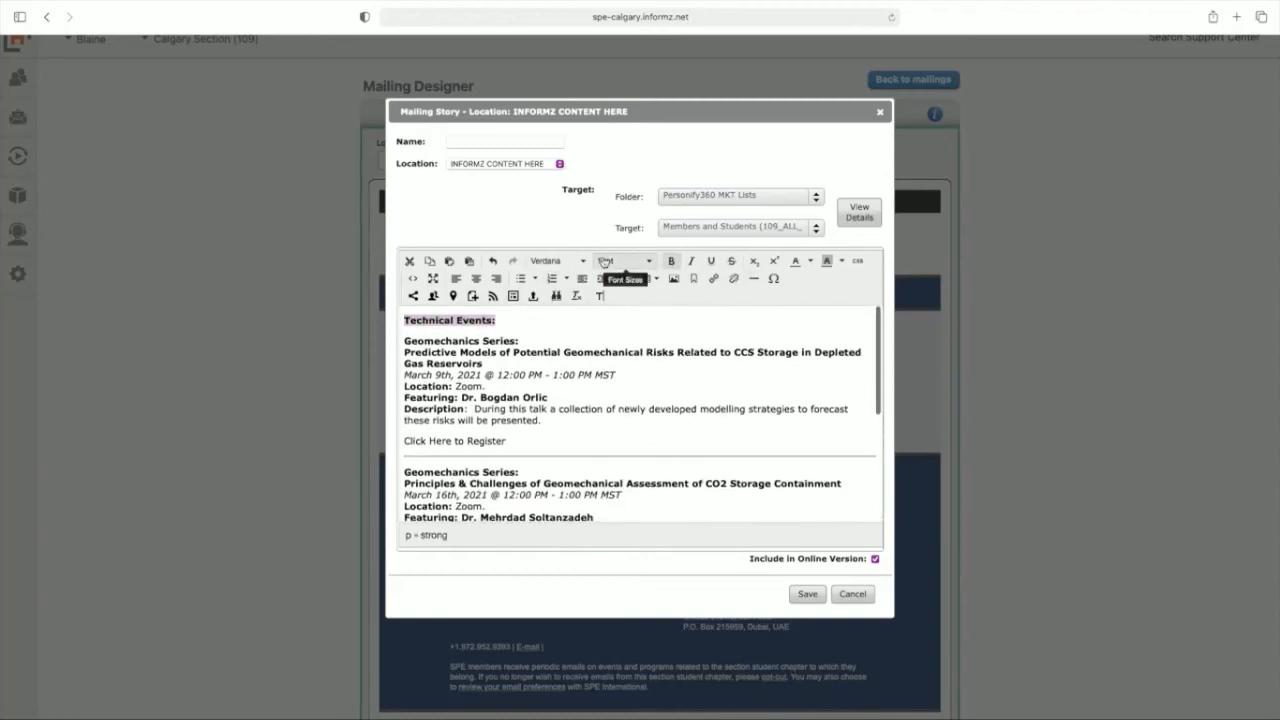
pyautogui.click(604, 262)
pyautogui.click(618, 337)
pyautogui.click(566, 278)
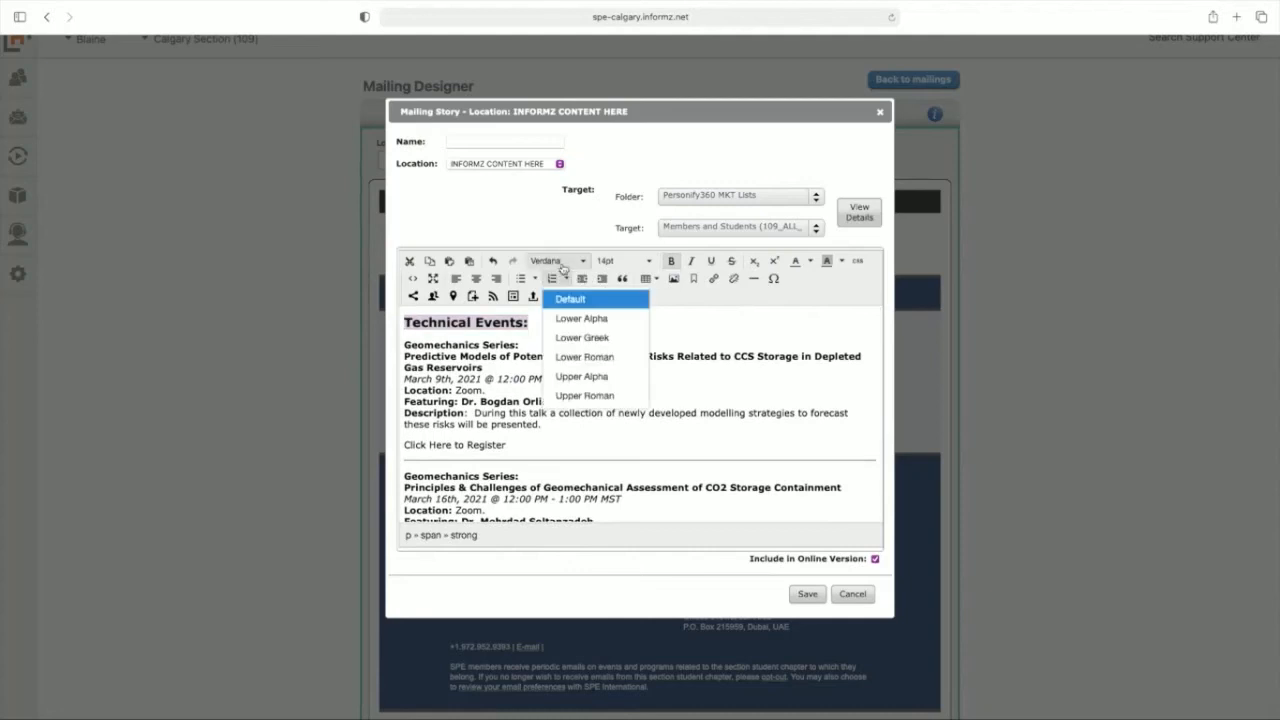
pyautogui.click(562, 262)
pyautogui.click(560, 279)
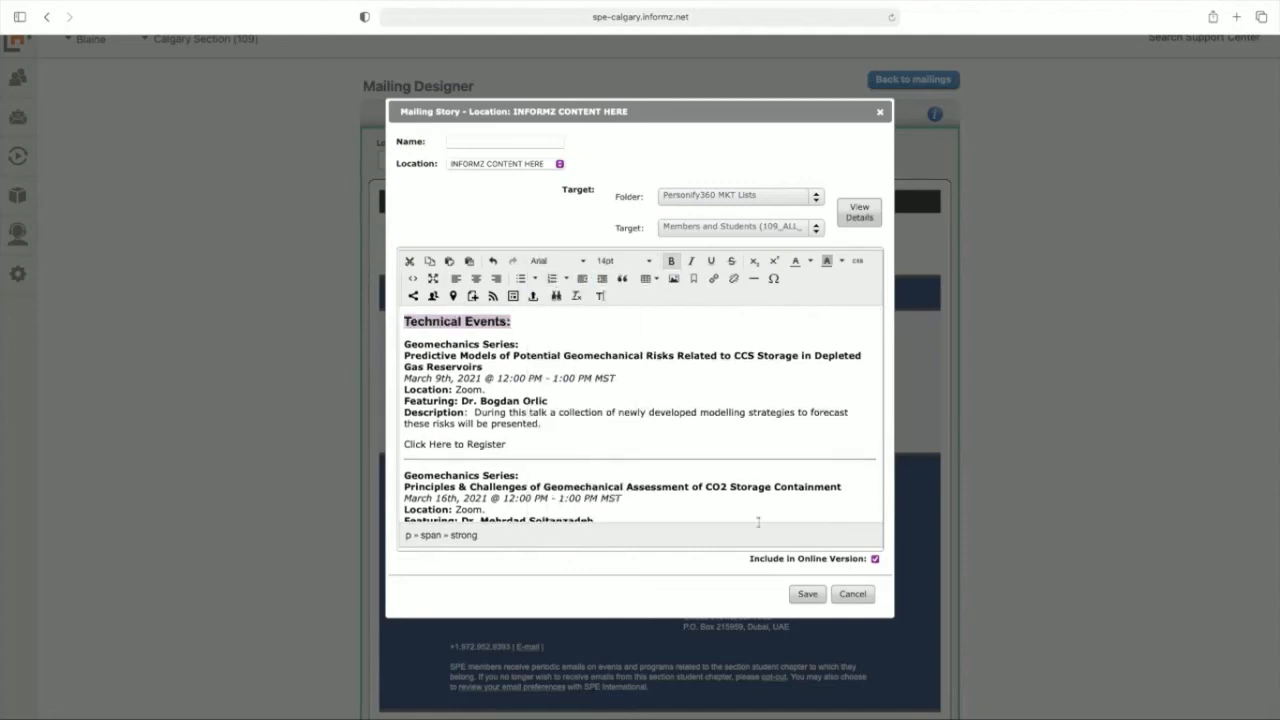
pyautogui.click(805, 594)
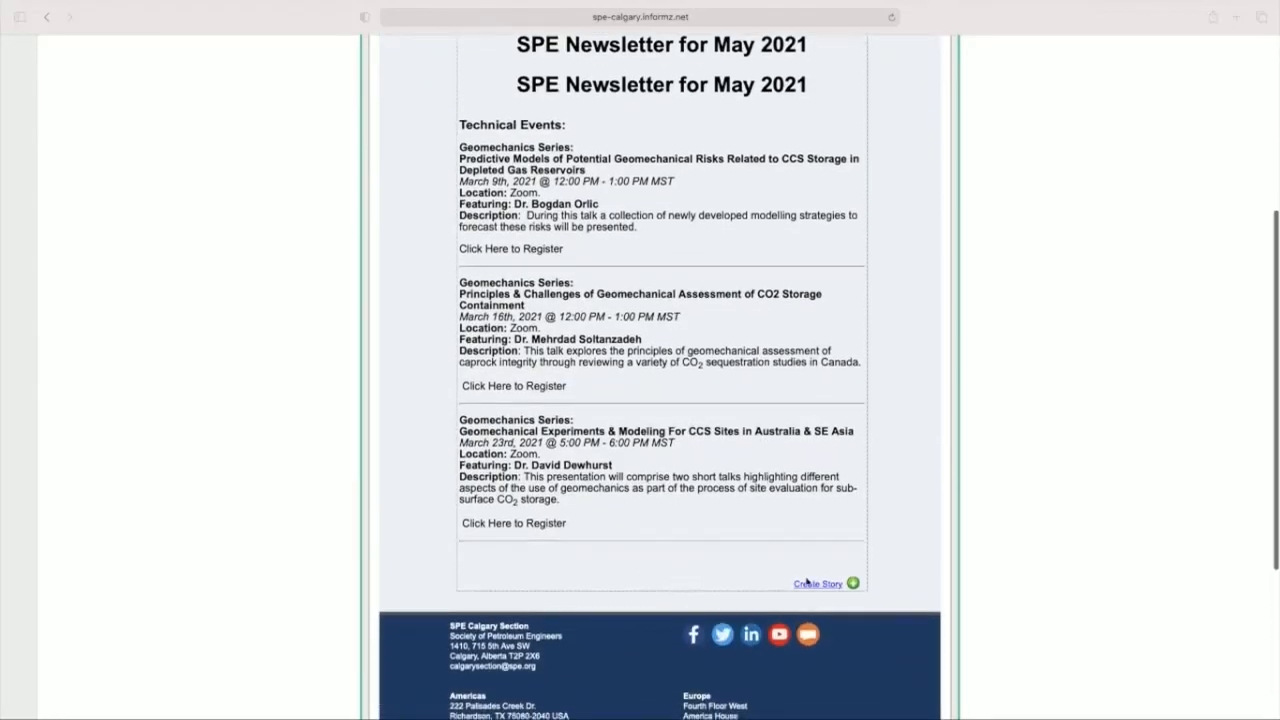
# Step: Create another story below the technical events and paste in the Young Professional Activities beach clean-up text
pyautogui.click(810, 584)
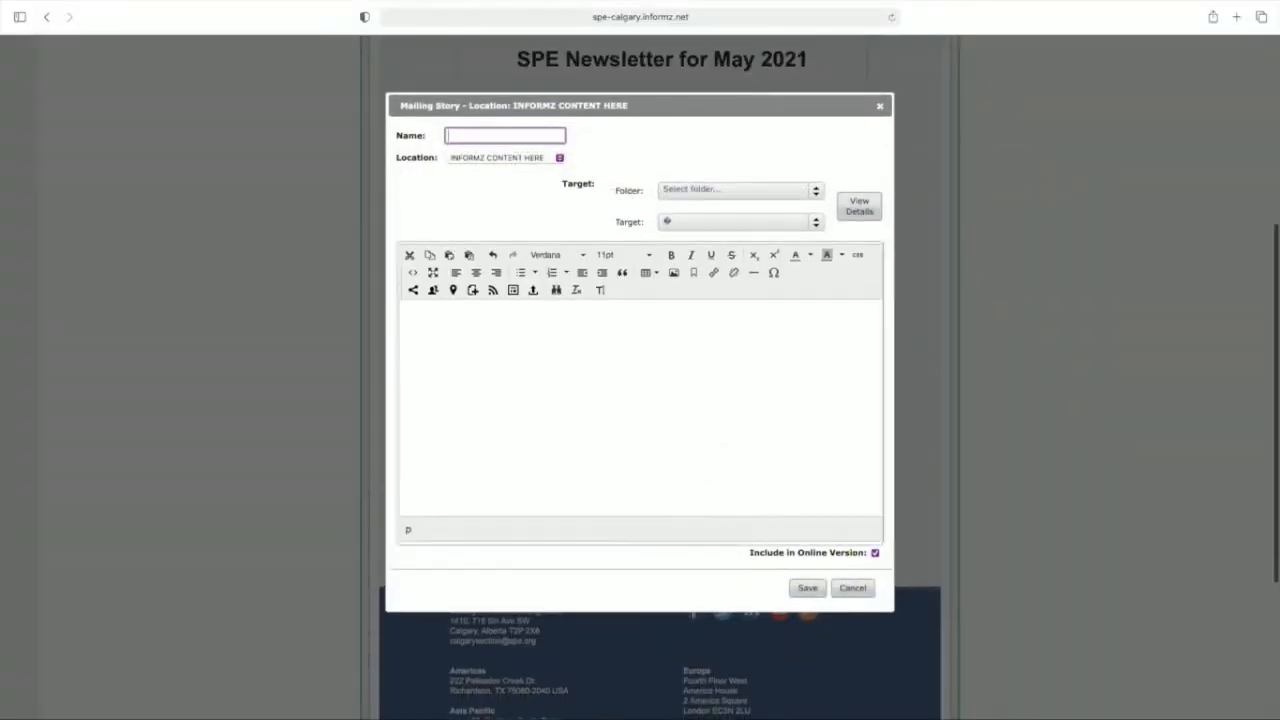
pyautogui.press('super+Tab')
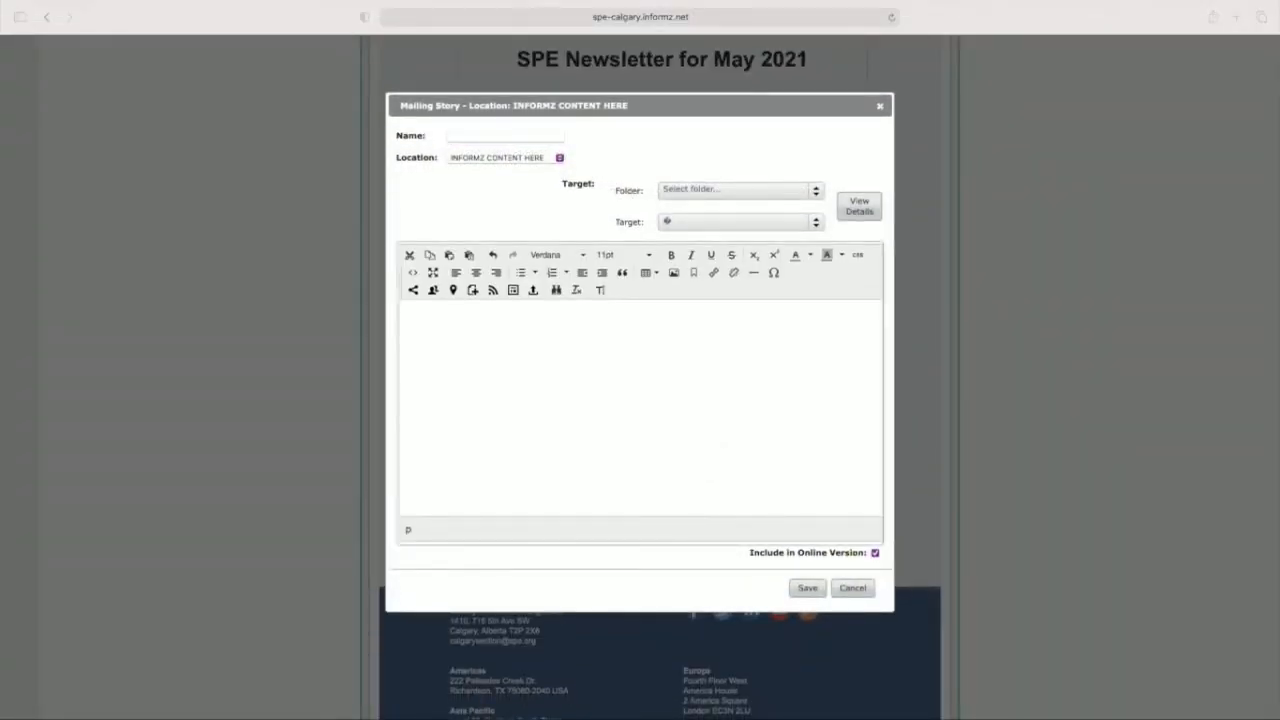
pyautogui.press('super+Tab')
pyautogui.click(466, 342)
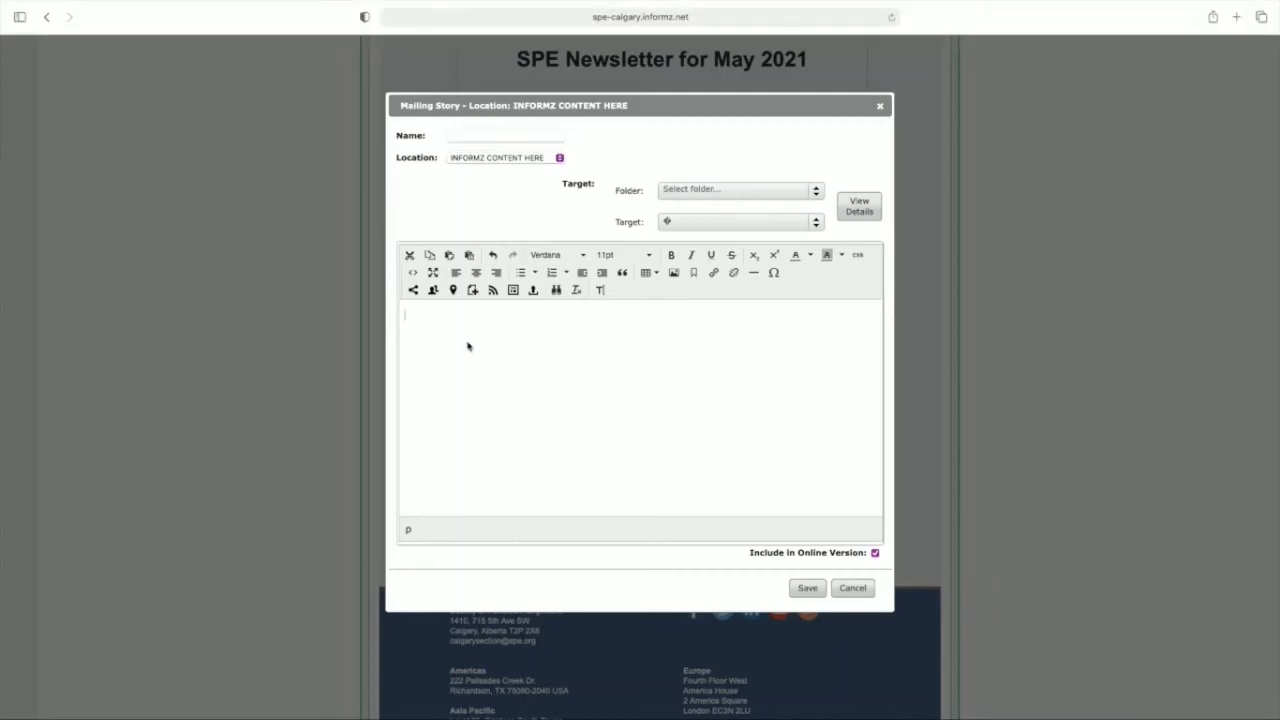
pyautogui.write('Young Professional Activities:  SPE Cares: Young Professional Beach Clean Up March 9th, 2021 @ 12:00 PM - 1:00 PM MST Location: Third Beach Description:  Join fellow young professionals who work in our industry as we give back to the community with a beach clean - this is an excellent way to network and to meet new people!  Click Here to Register')
# Step: Target the beach clean-up story to Young Professionals Only (109_YP_PAID) from Personify360 MKT Lists and save it
pyautogui.click(712, 192)
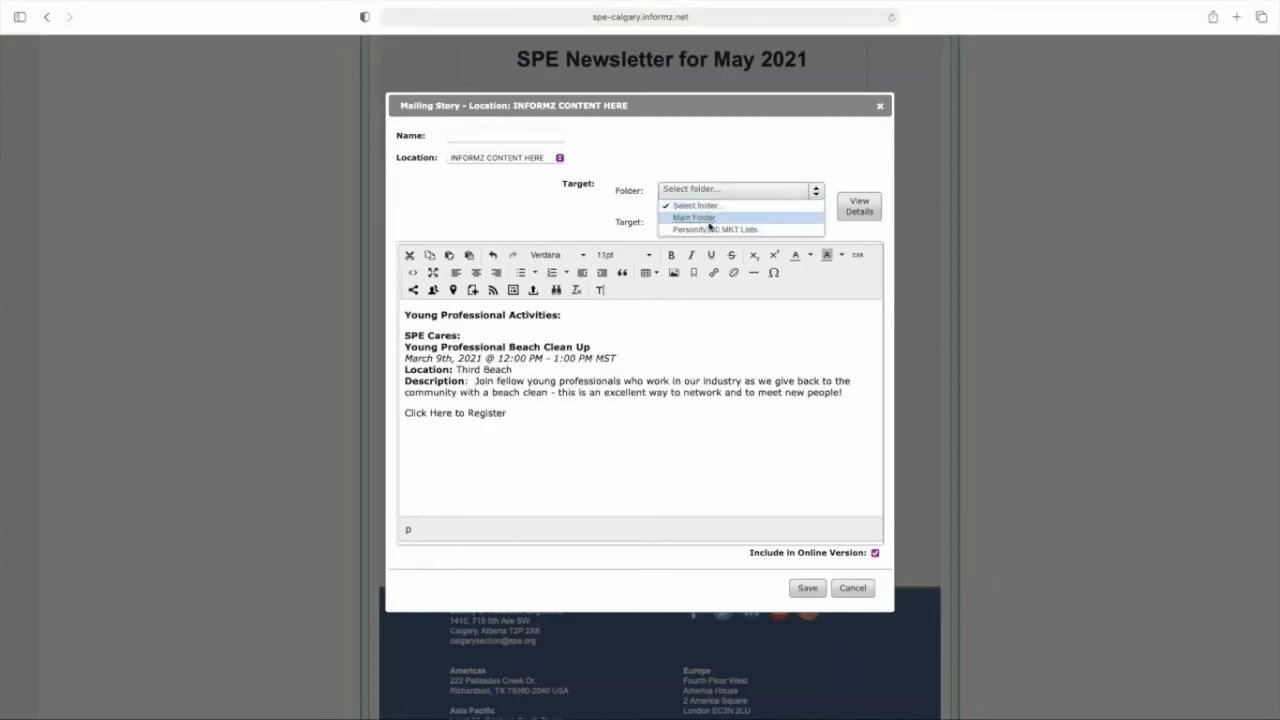
pyautogui.click(710, 219)
pyautogui.click(710, 222)
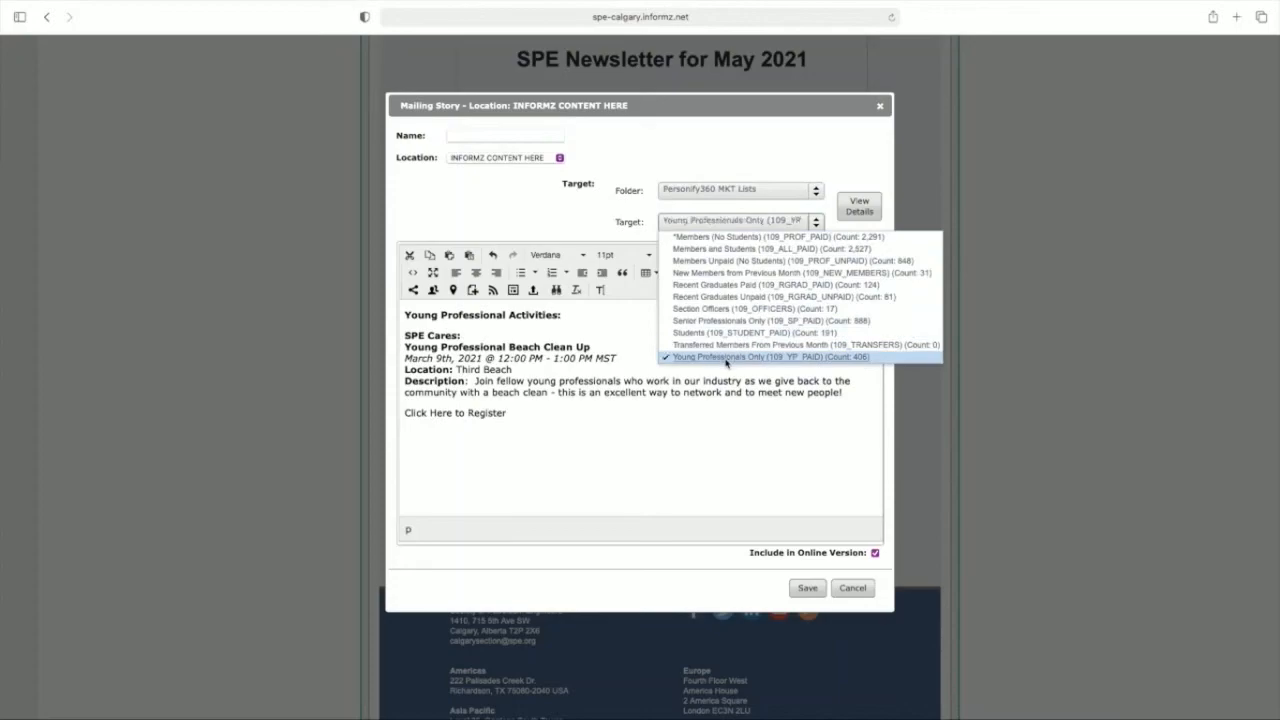
pyautogui.click(716, 354)
pyautogui.click(807, 588)
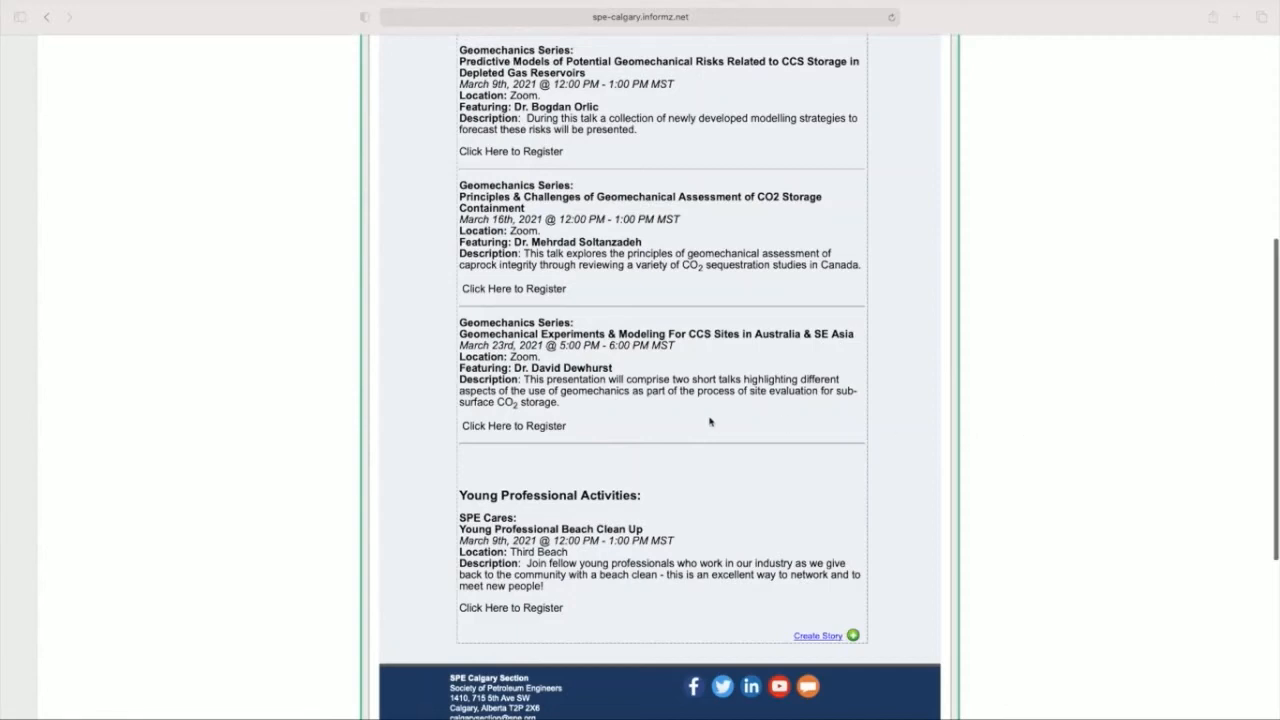
# Step: Move the Young Professional Activities story above the Technical Events story, directly below the newsletter headings
pyautogui.scroll(-1, 710, 421)
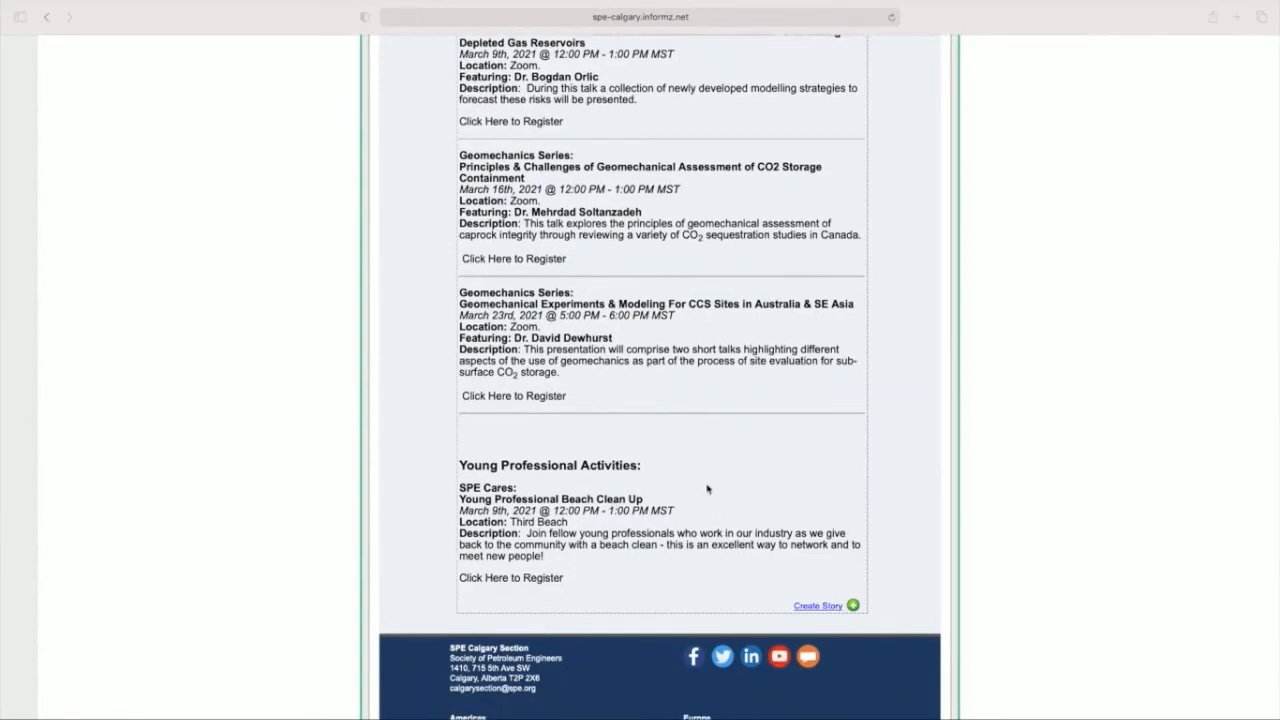
pyautogui.click(708, 488)
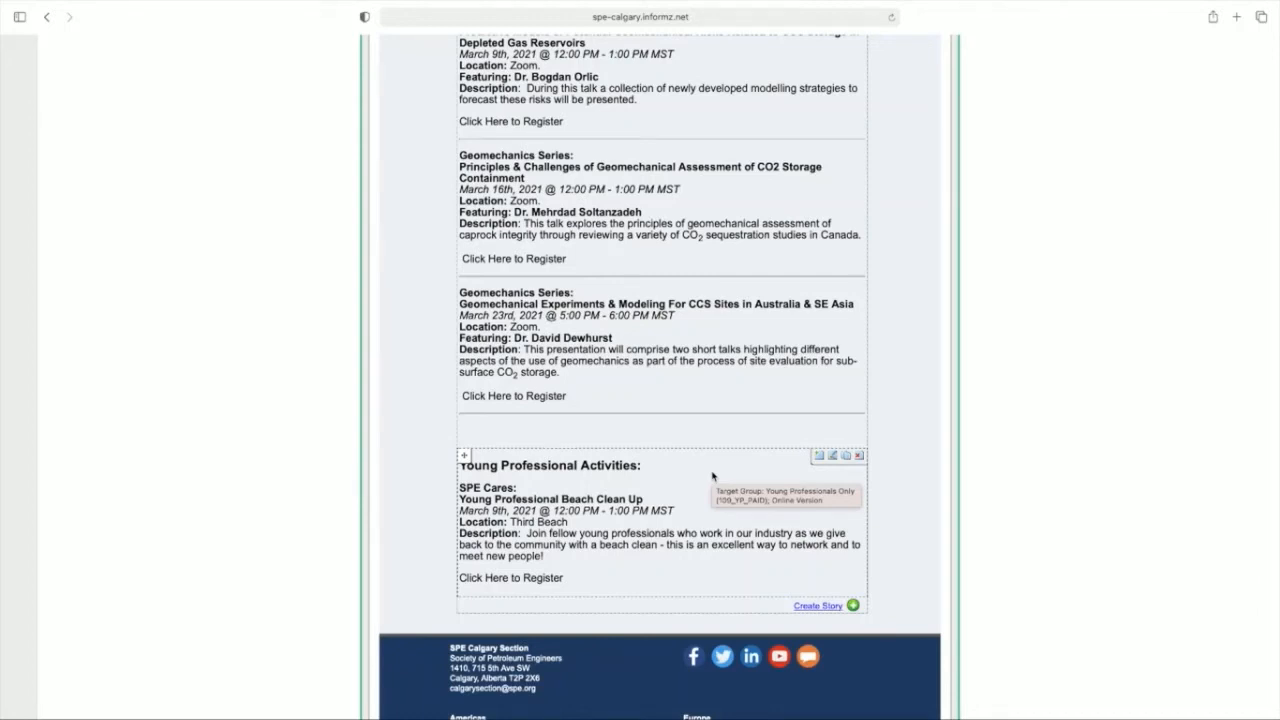
pyautogui.scroll(1, 472, 508)
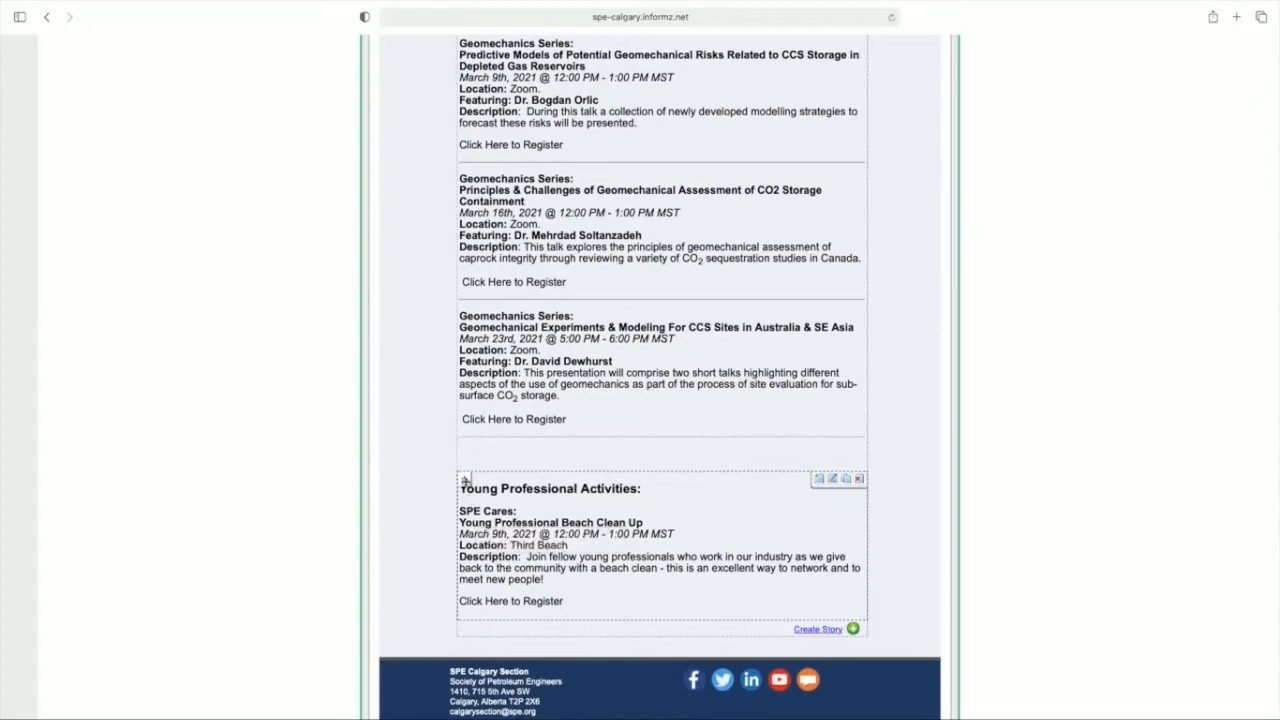
pyautogui.moveTo(465, 480); pyautogui.dragTo(494, 296)
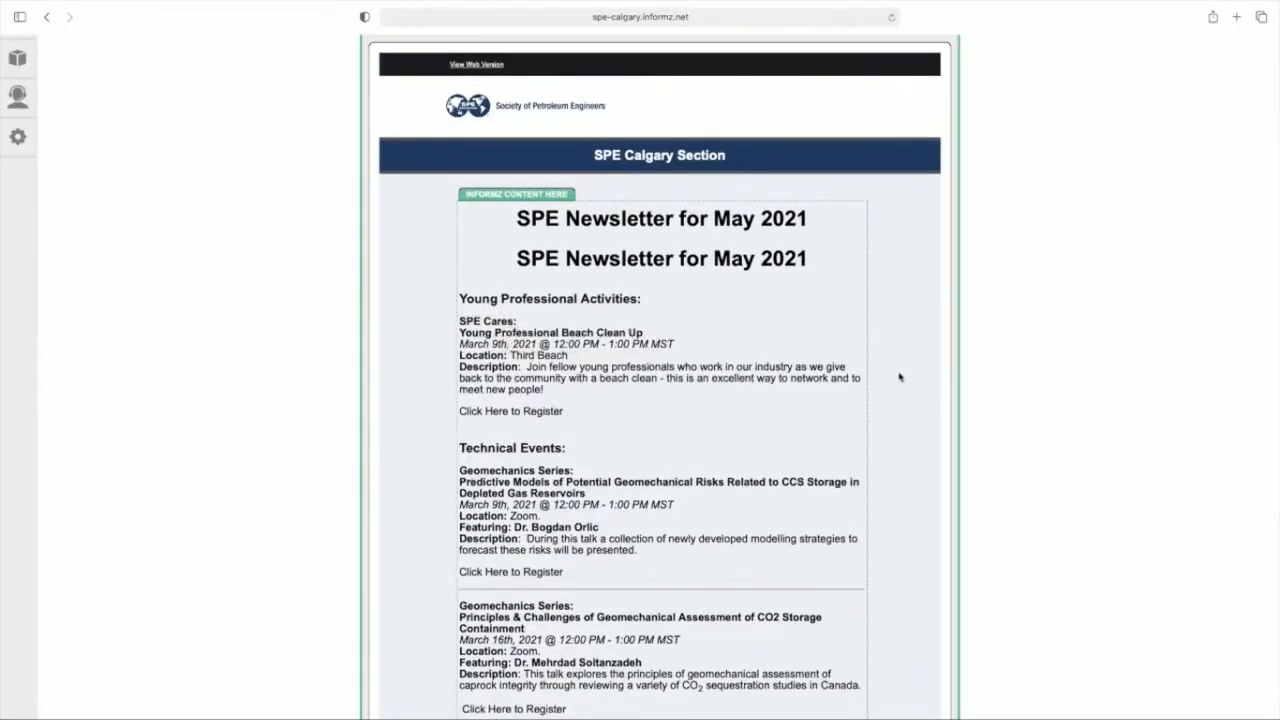
pyautogui.moveTo(728, 423)
pyautogui.scroll(-5, 816, 340)
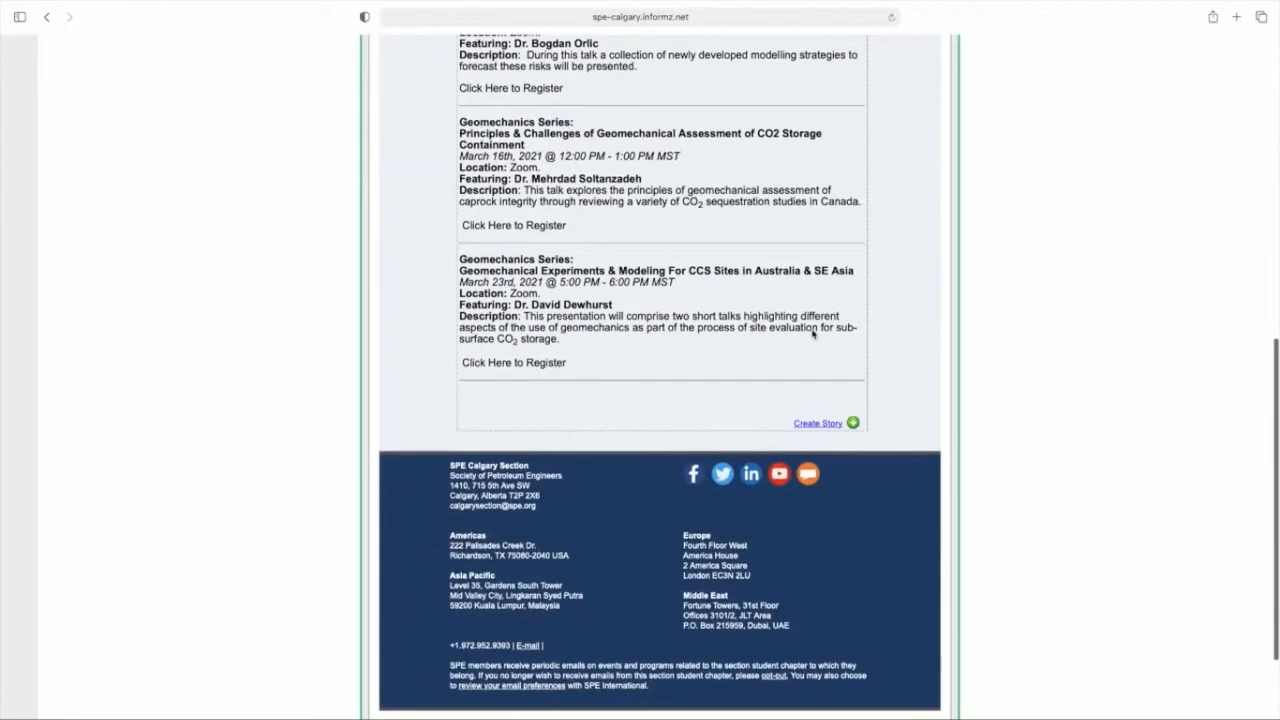
# Step: Create a story targeted to Students (109_STUDENT_PAID) from Personify360 MKT Lists and paste in the "Scholarship Applications Now Open!" text
pyautogui.click(820, 422)
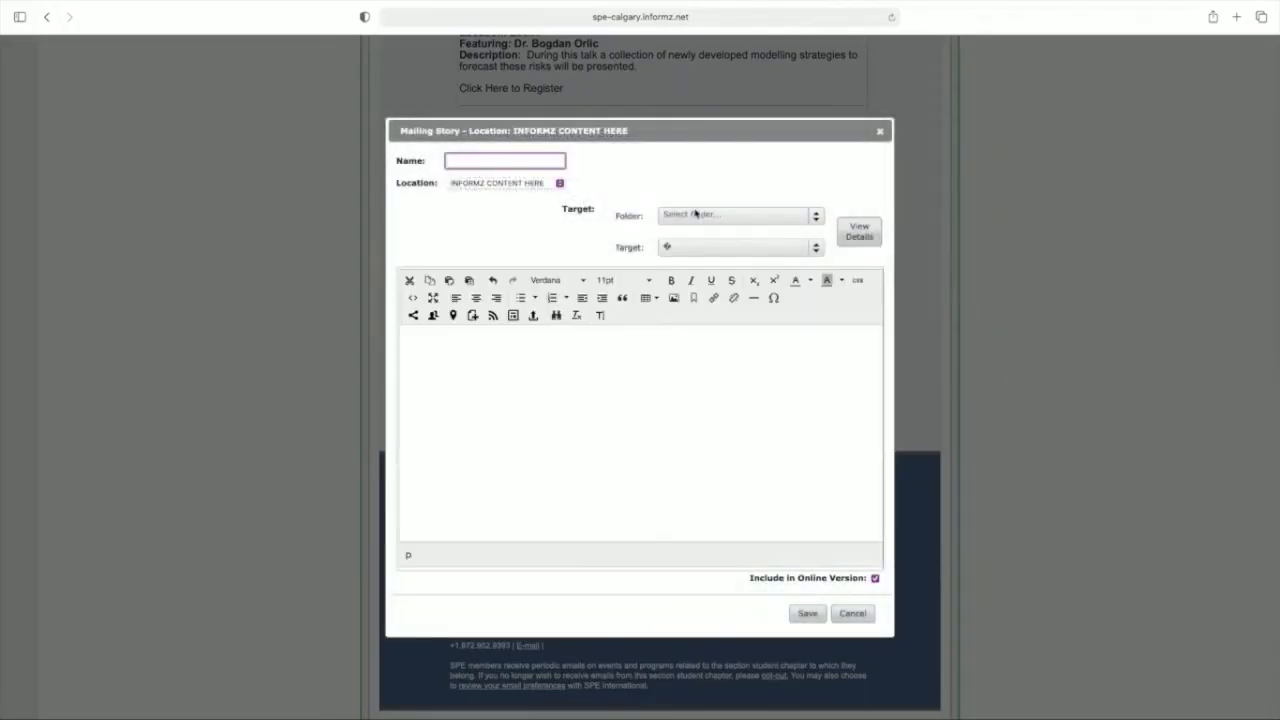
pyautogui.click(696, 214)
pyautogui.click(700, 251)
pyautogui.click(679, 250)
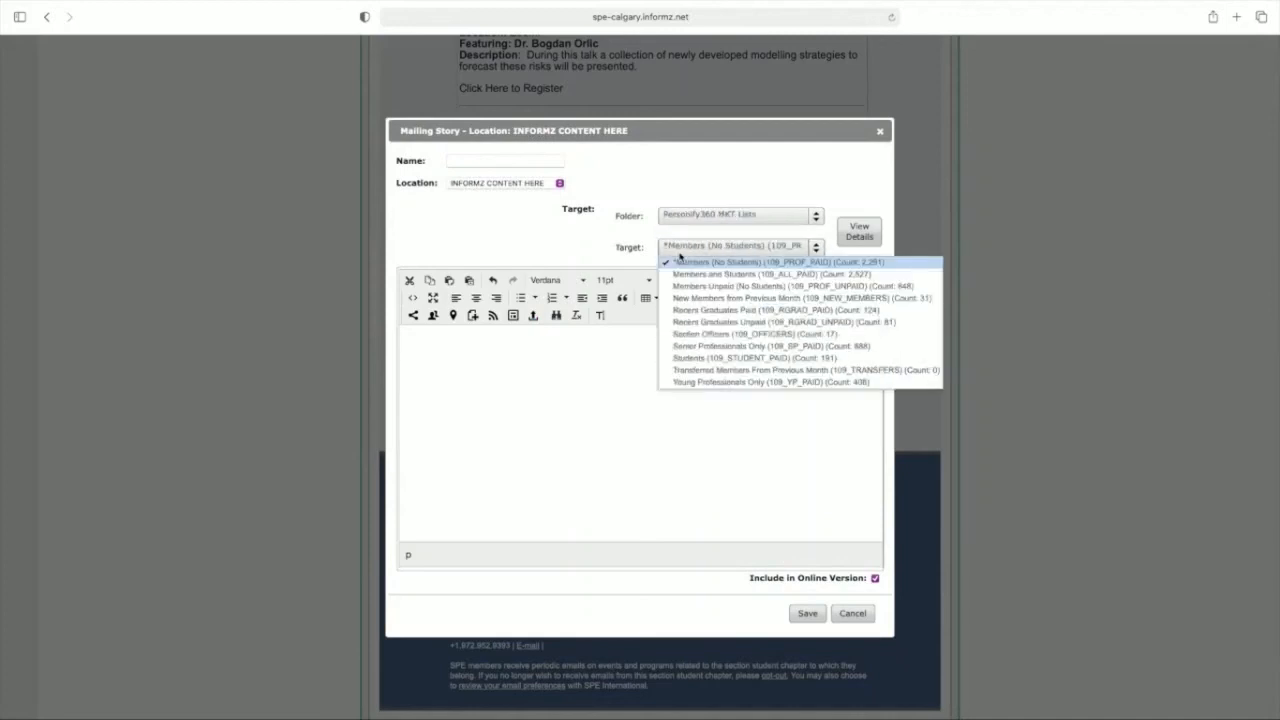
pyautogui.click(709, 357)
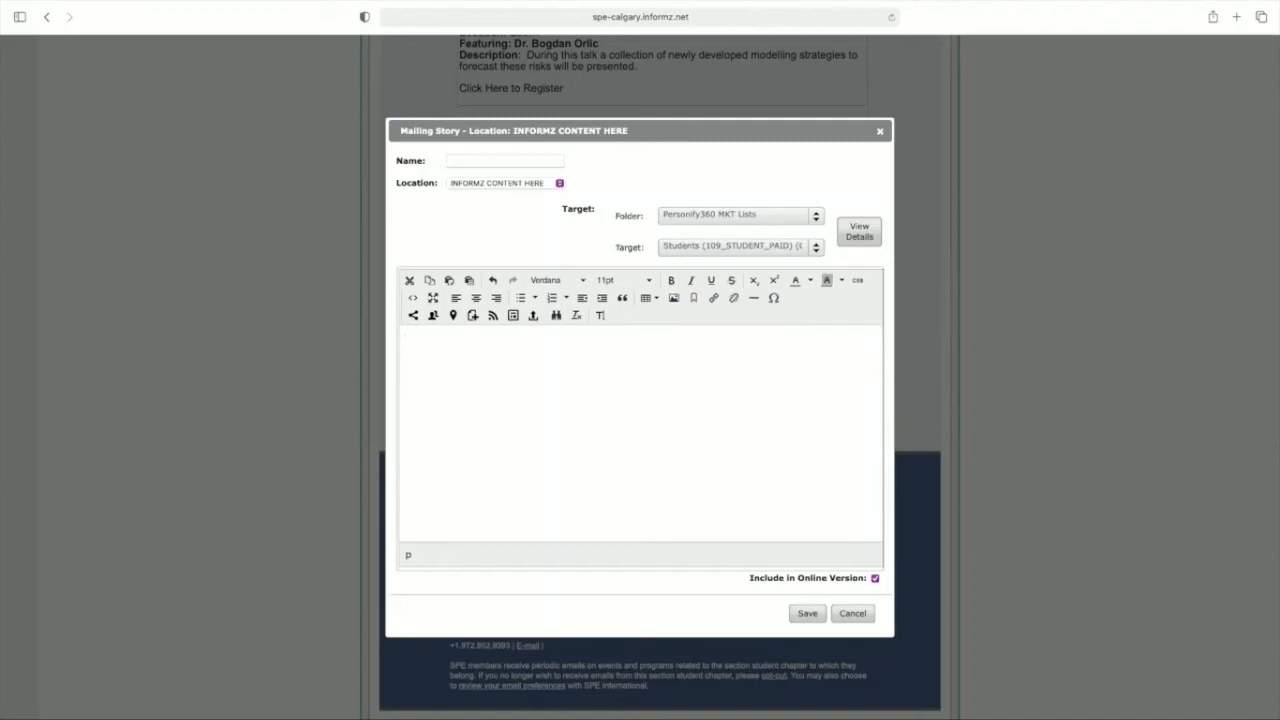
pyautogui.write('Scholarship Applications Now Open! We are excited to announce that we are no accepting applications for over $50,000 in Scholarships! These scholarships are available to anyone who is currently studying at one of the student chapters the section supports.')
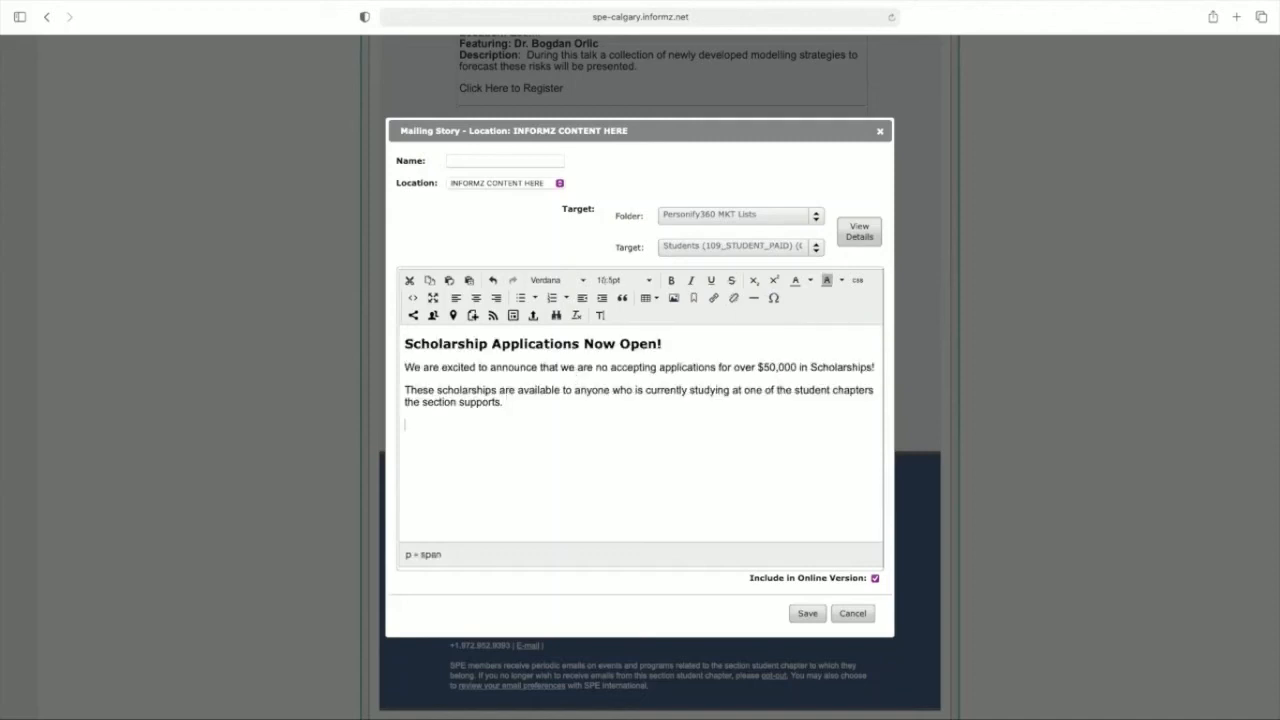
# Step: Insert the Apply Now image below the scholarship text, save the story and move it above the Young Professional Activities story
pyautogui.click(673, 297)
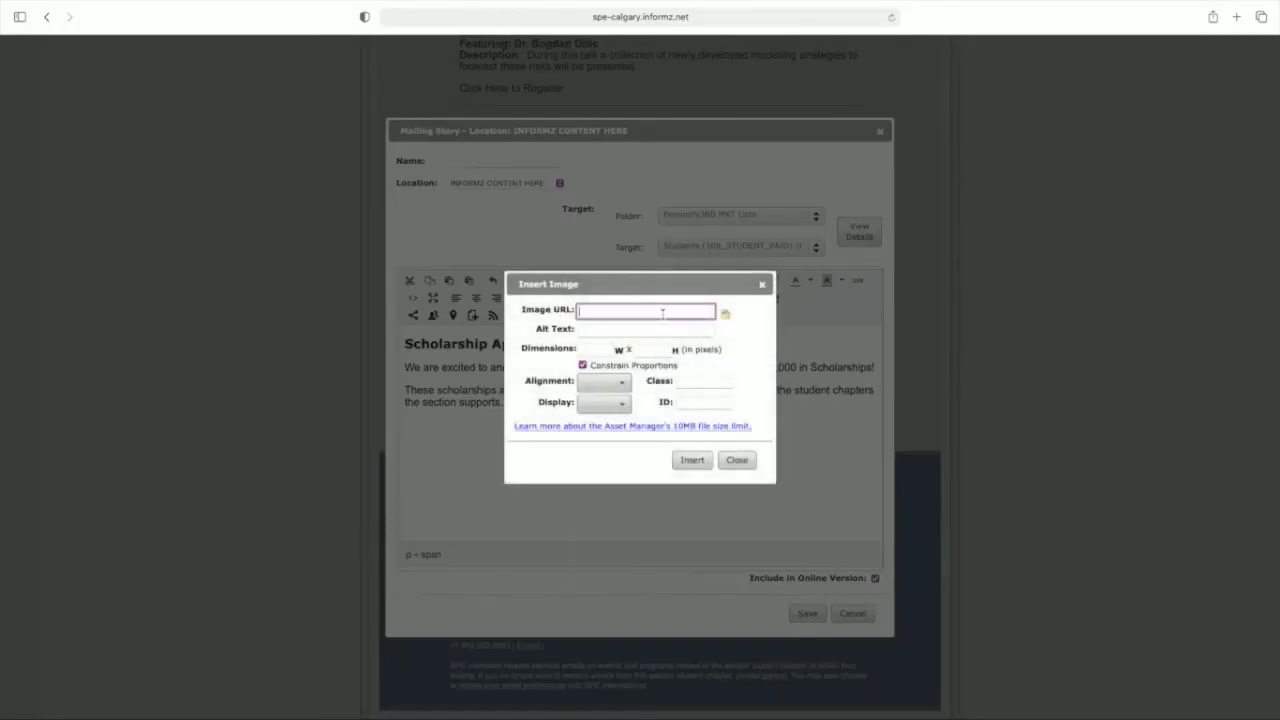
pyautogui.click(723, 317)
pyautogui.click(608, 288)
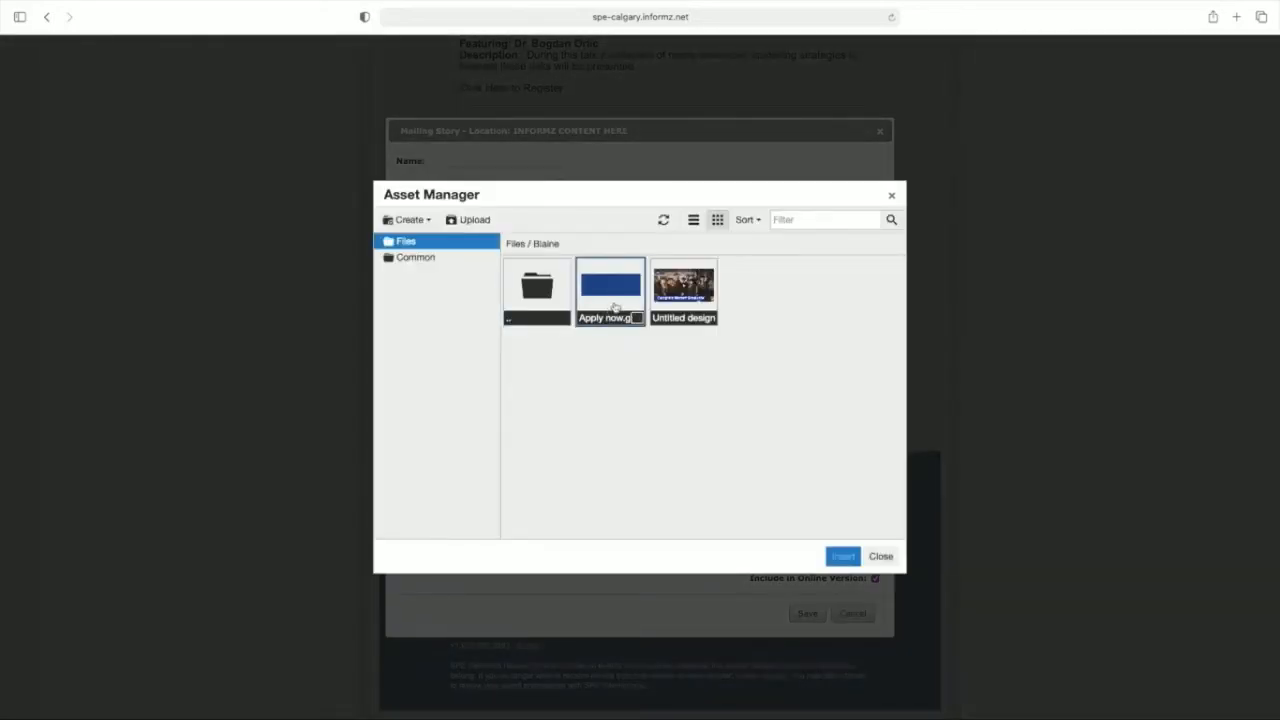
pyautogui.click(843, 554)
pyautogui.click(697, 465)
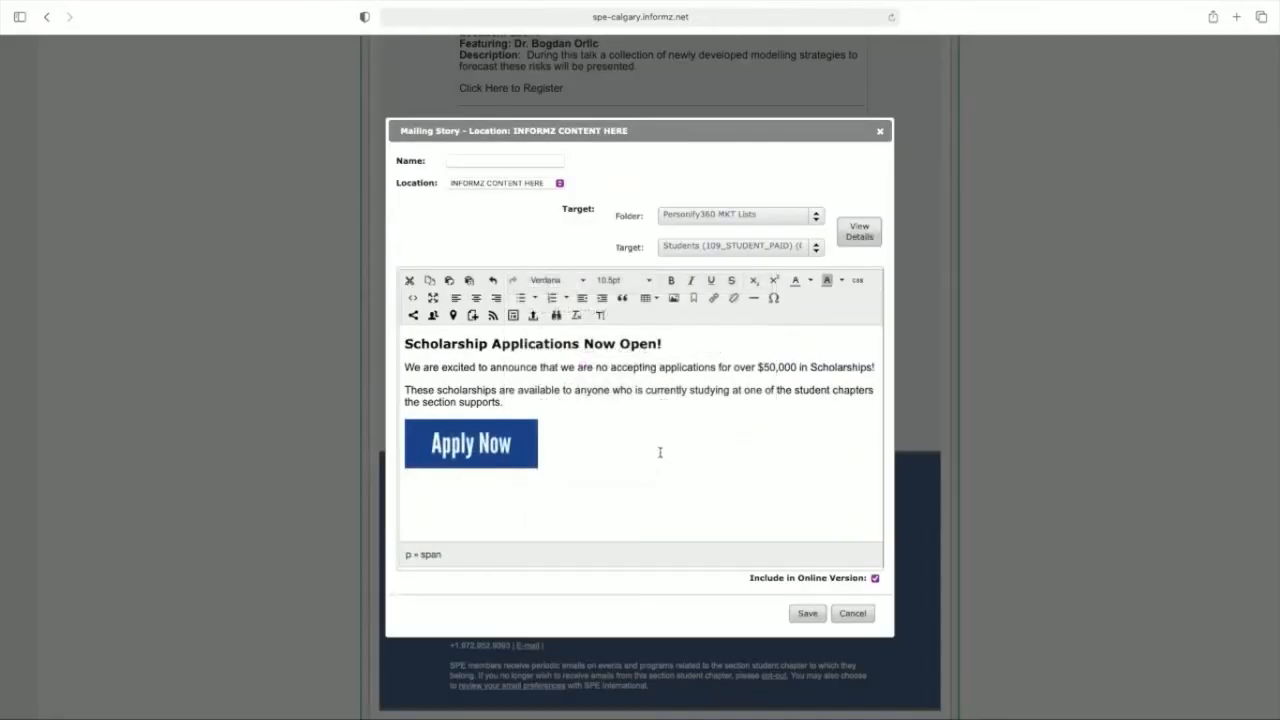
pyautogui.click(808, 613)
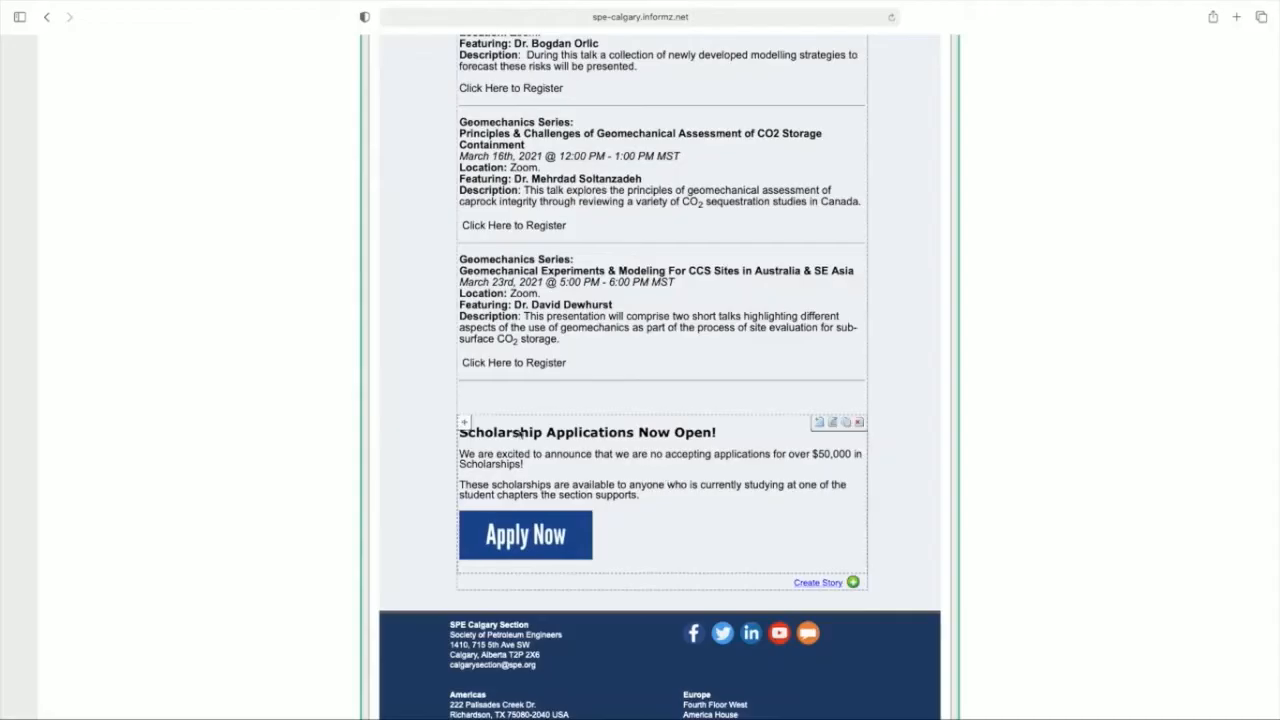
pyautogui.moveTo(466, 424); pyautogui.dragTo(487, 158)
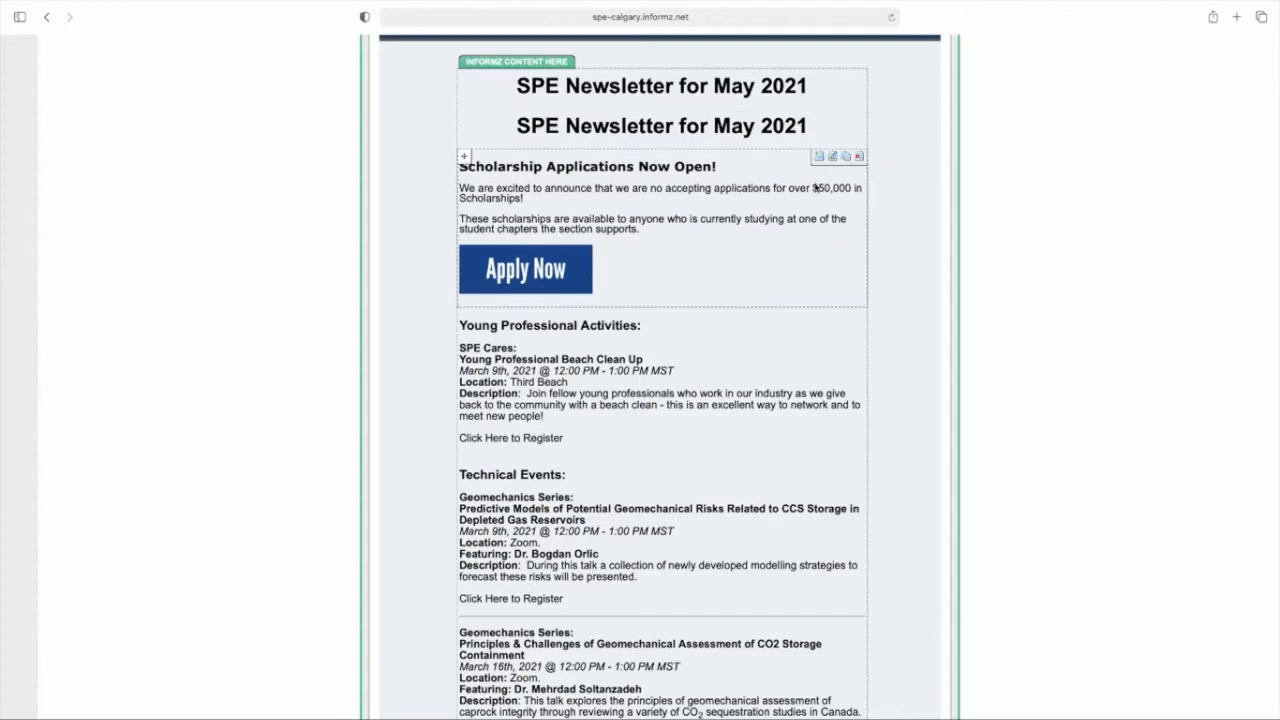
# Step: Duplicate the Technical Events story within the newsletter
pyautogui.scroll(-5, 799, 343)
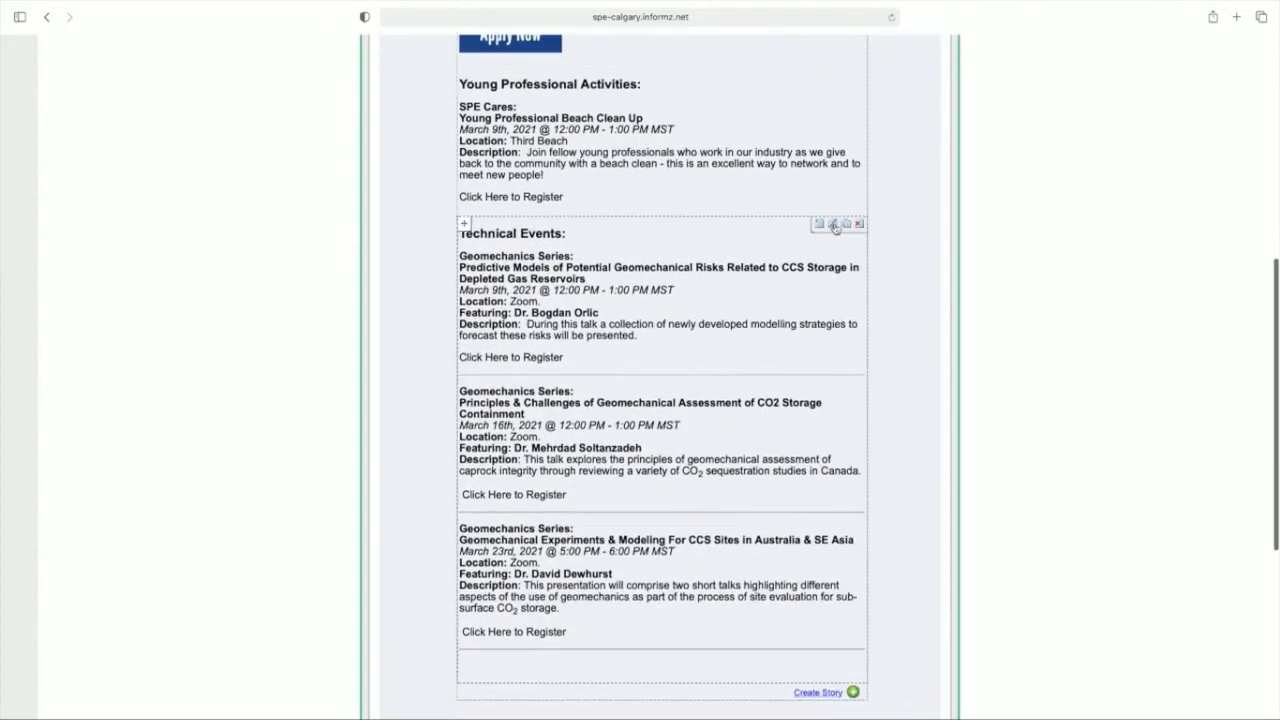
pyautogui.click(834, 226)
pyautogui.scroll(-10, 820, 300)
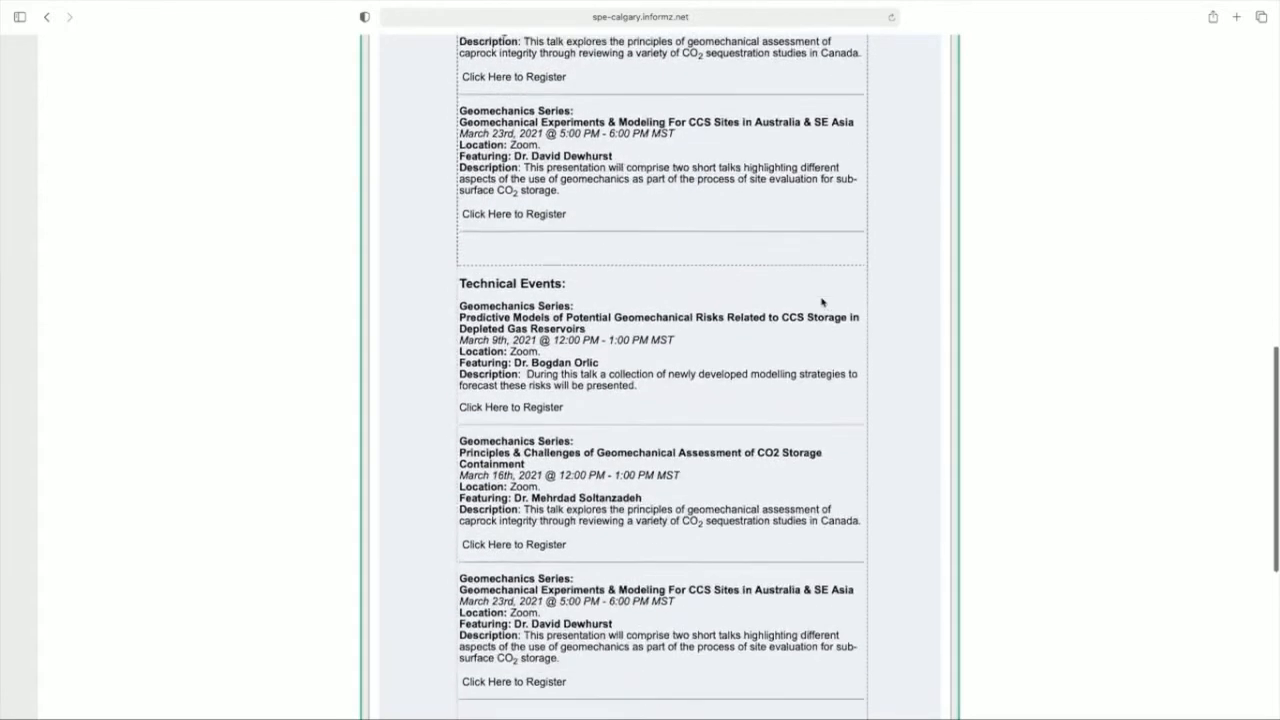
pyautogui.click(838, 218)
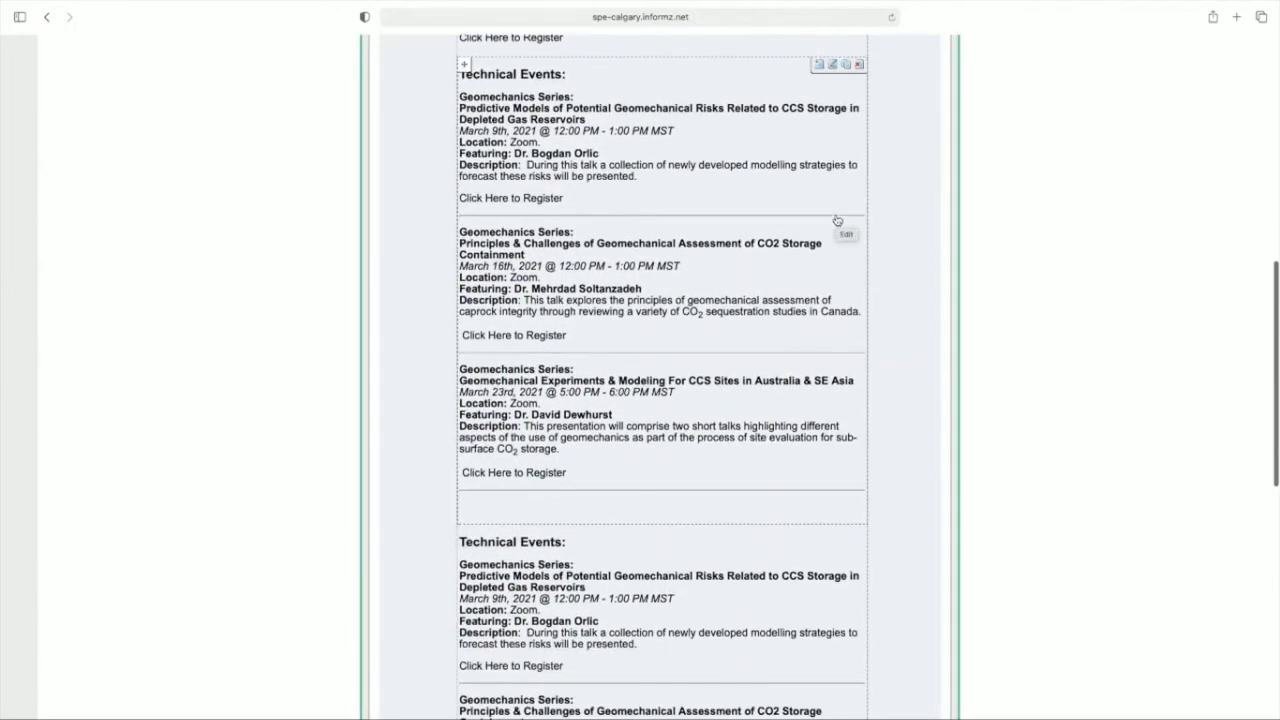
pyautogui.scroll(-7, 837, 222)
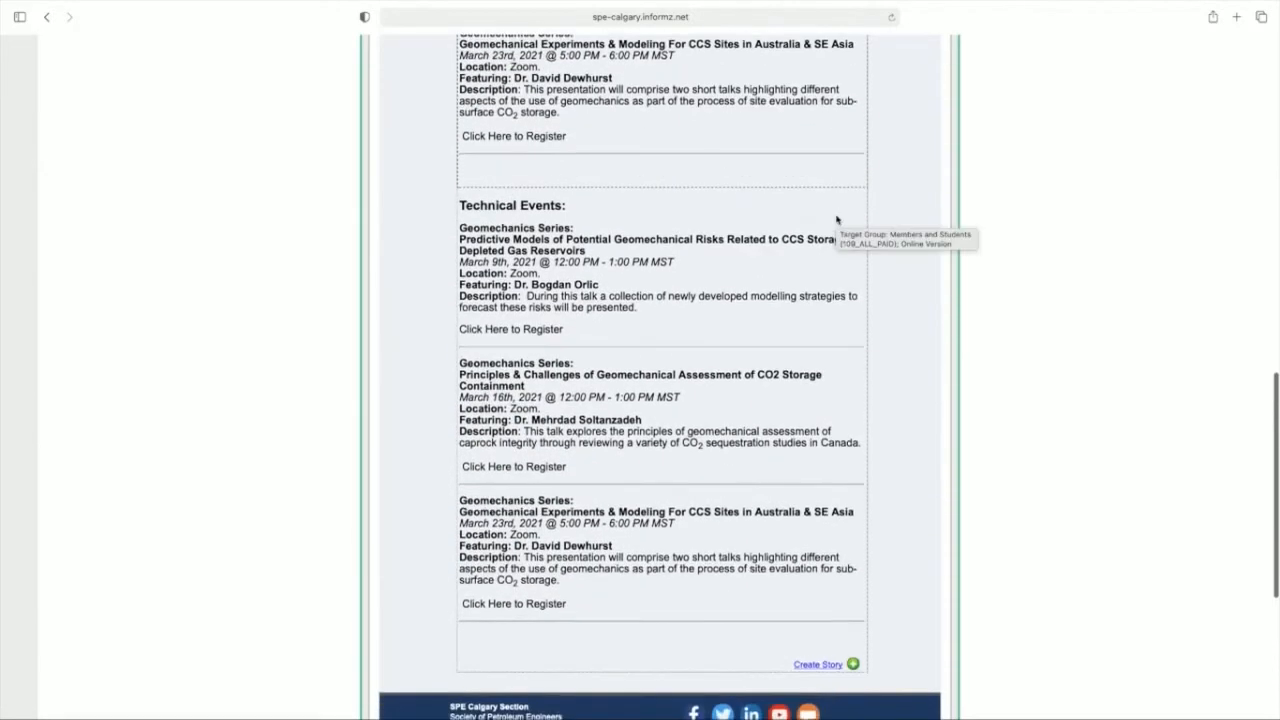
# Step: Change the target of the duplicated Technical Events story to Members Unpaid (No Students) (109_PROF_UNPAID) and save it
pyautogui.click(834, 198)
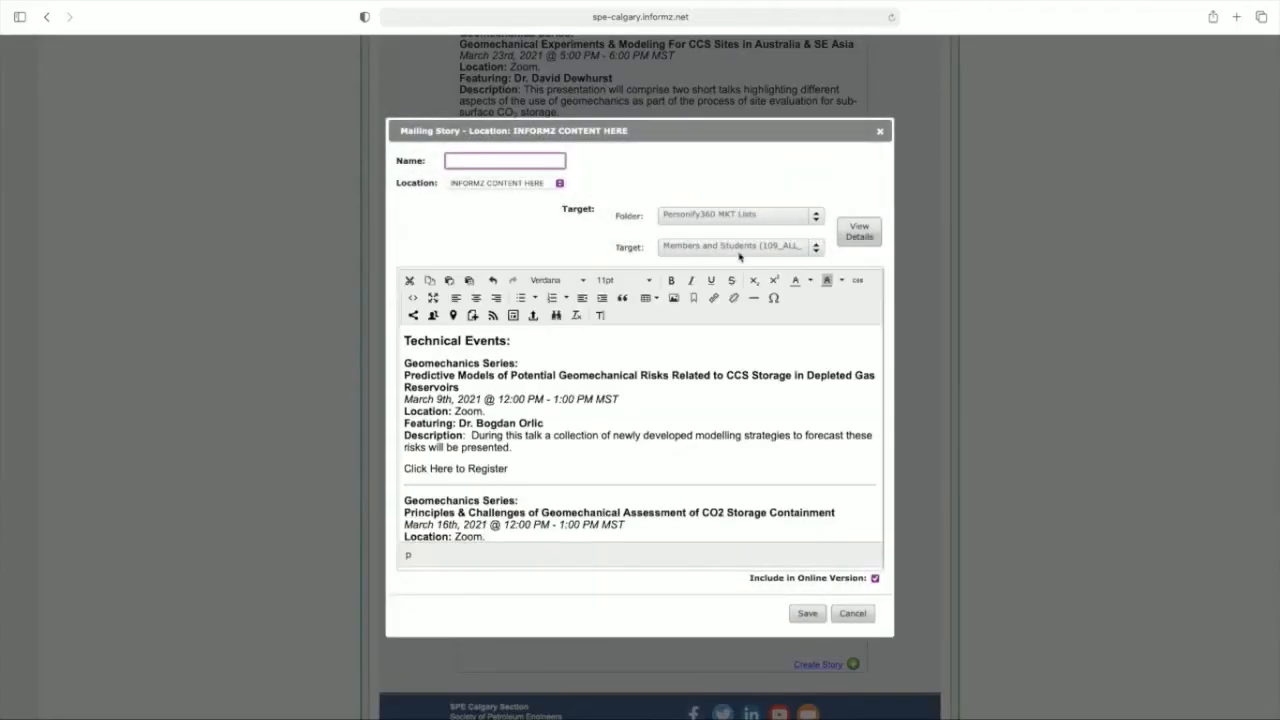
pyautogui.click(740, 246)
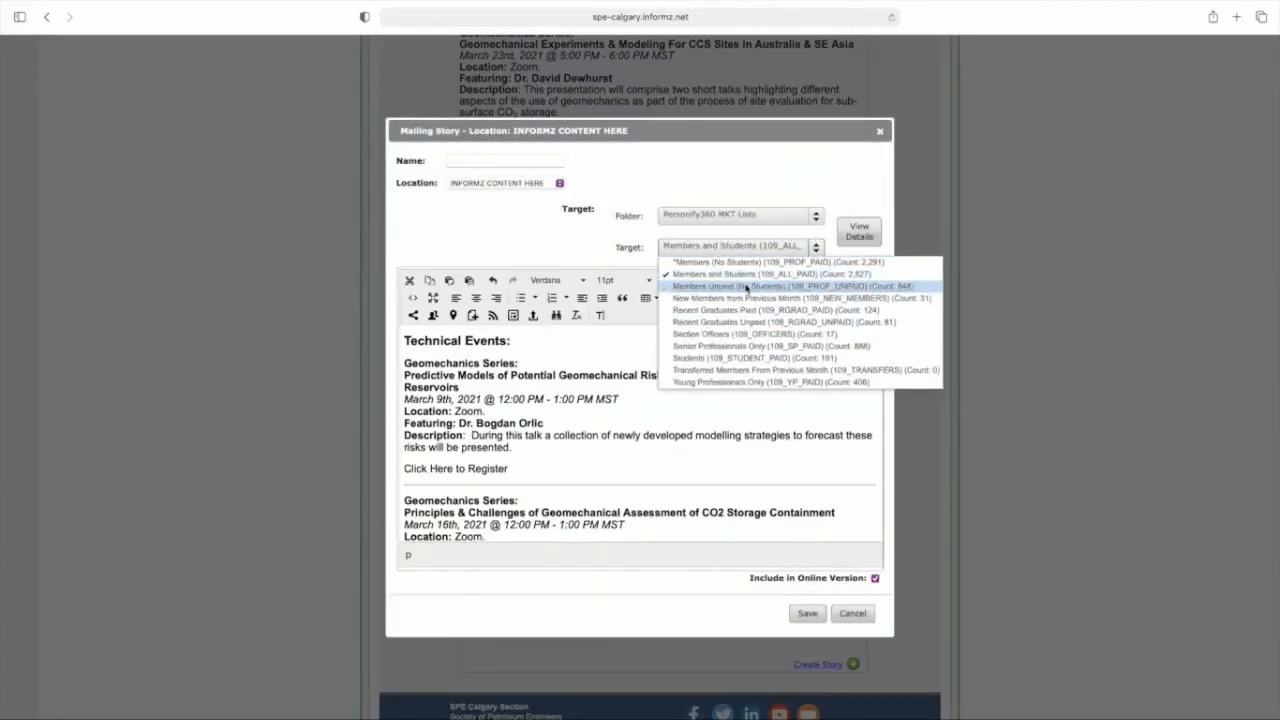
pyautogui.click(746, 287)
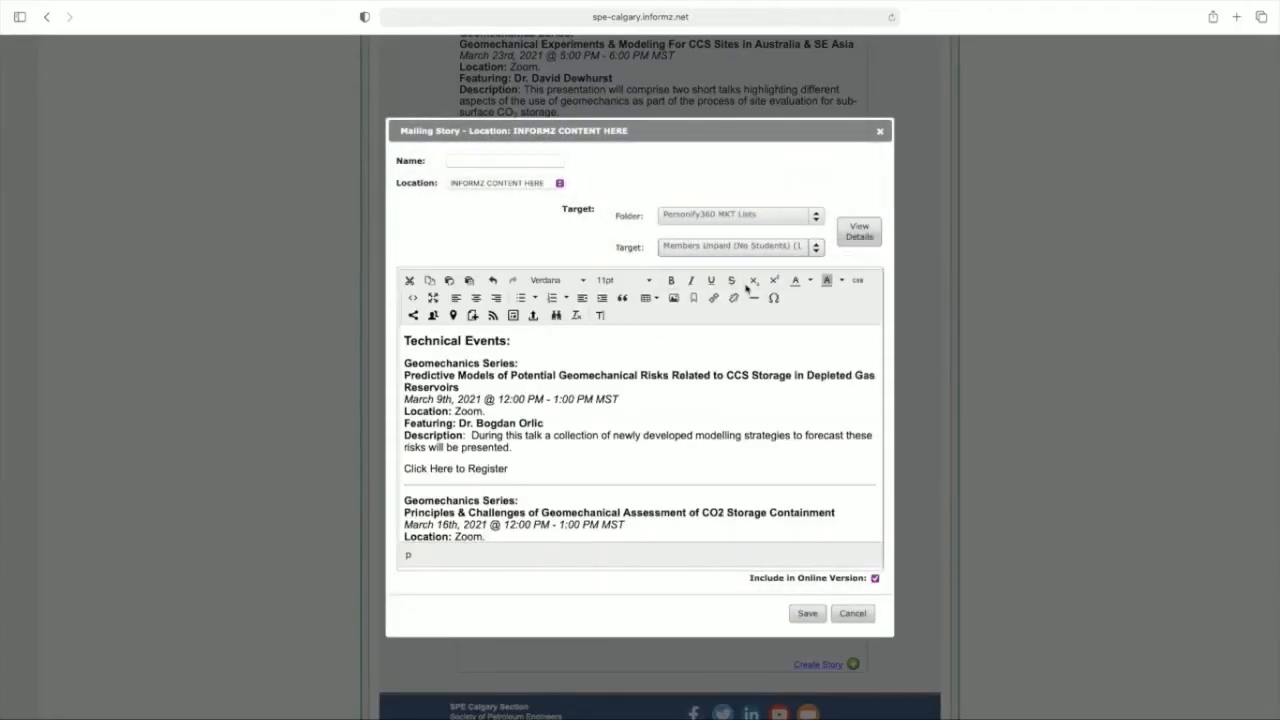
pyautogui.click(807, 613)
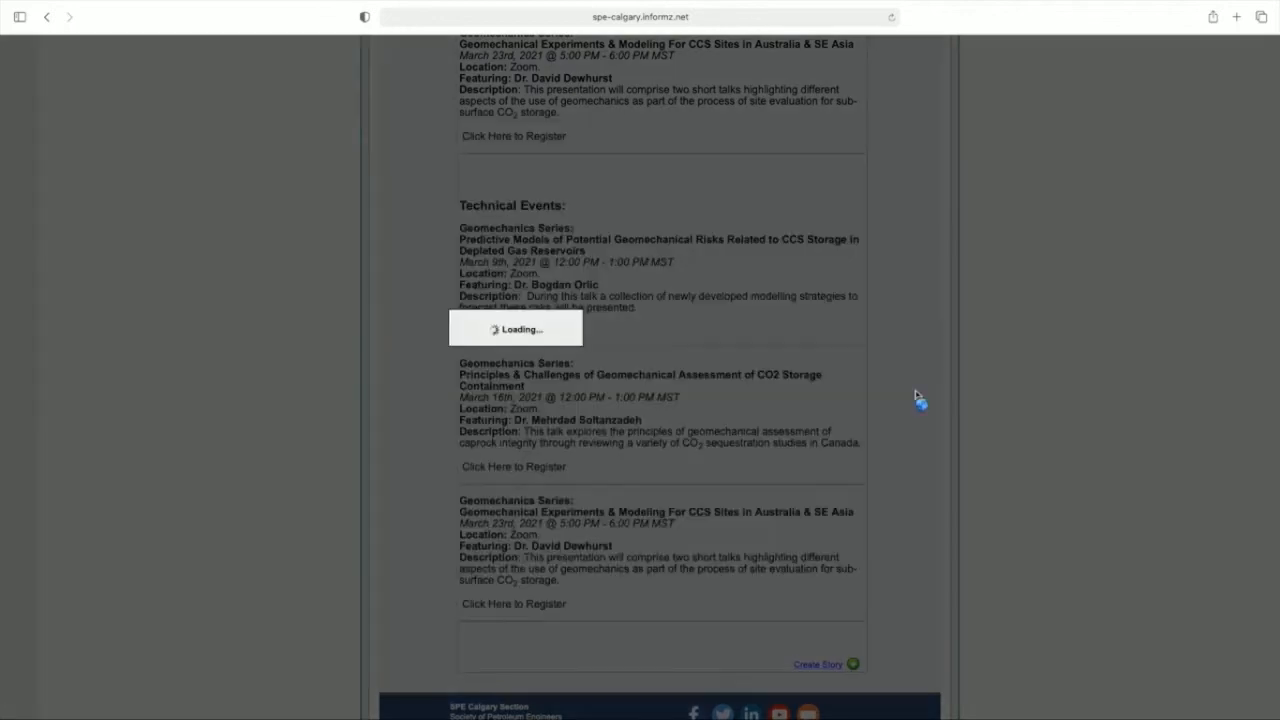
# Step: Create a story below the technical events, targeted to Members Unpaid (No Students) (109_PROF_UNPAID) from Personify360 MKT Lists
pyautogui.scroll(-1, 898, 413)
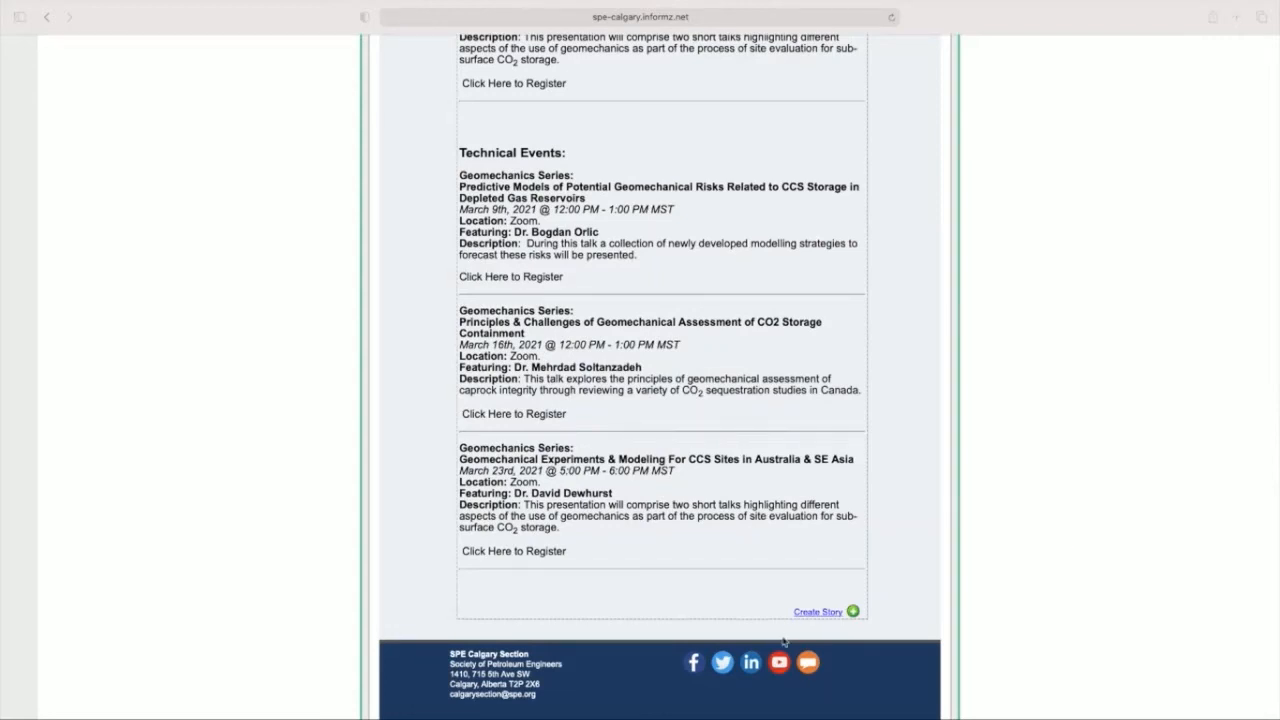
pyautogui.click(806, 616)
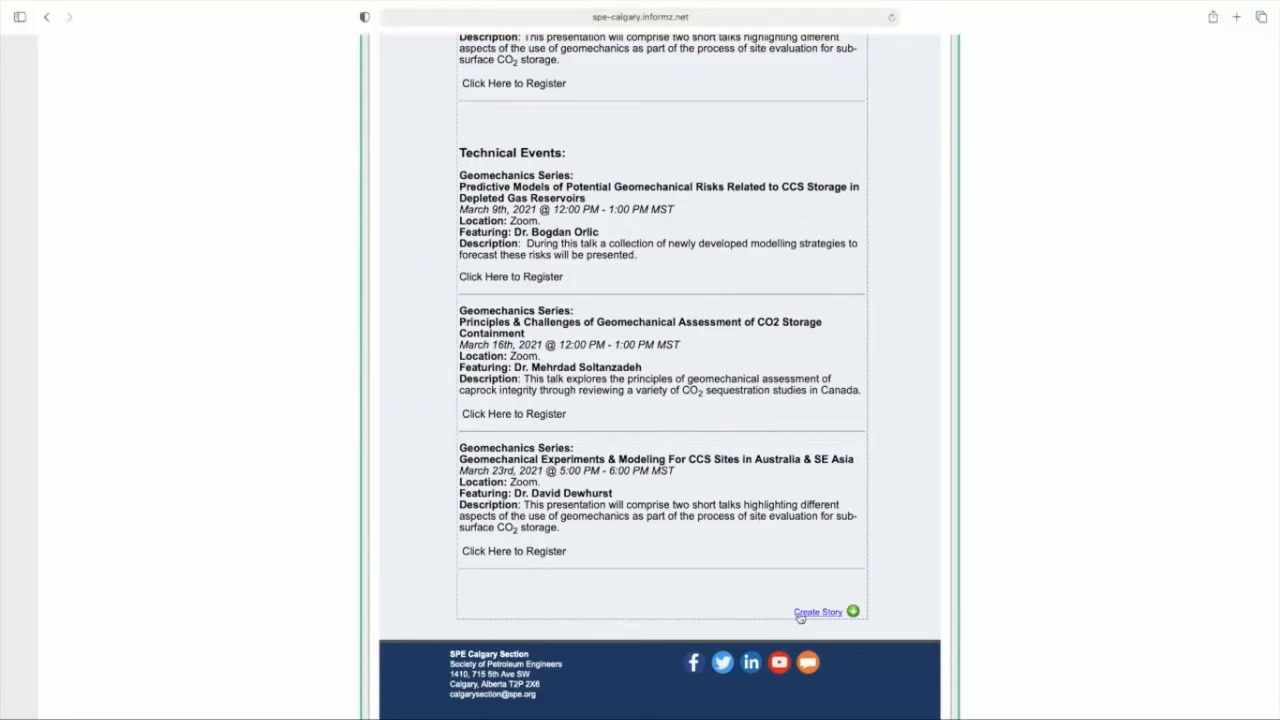
pyautogui.click(800, 614)
pyautogui.click(680, 215)
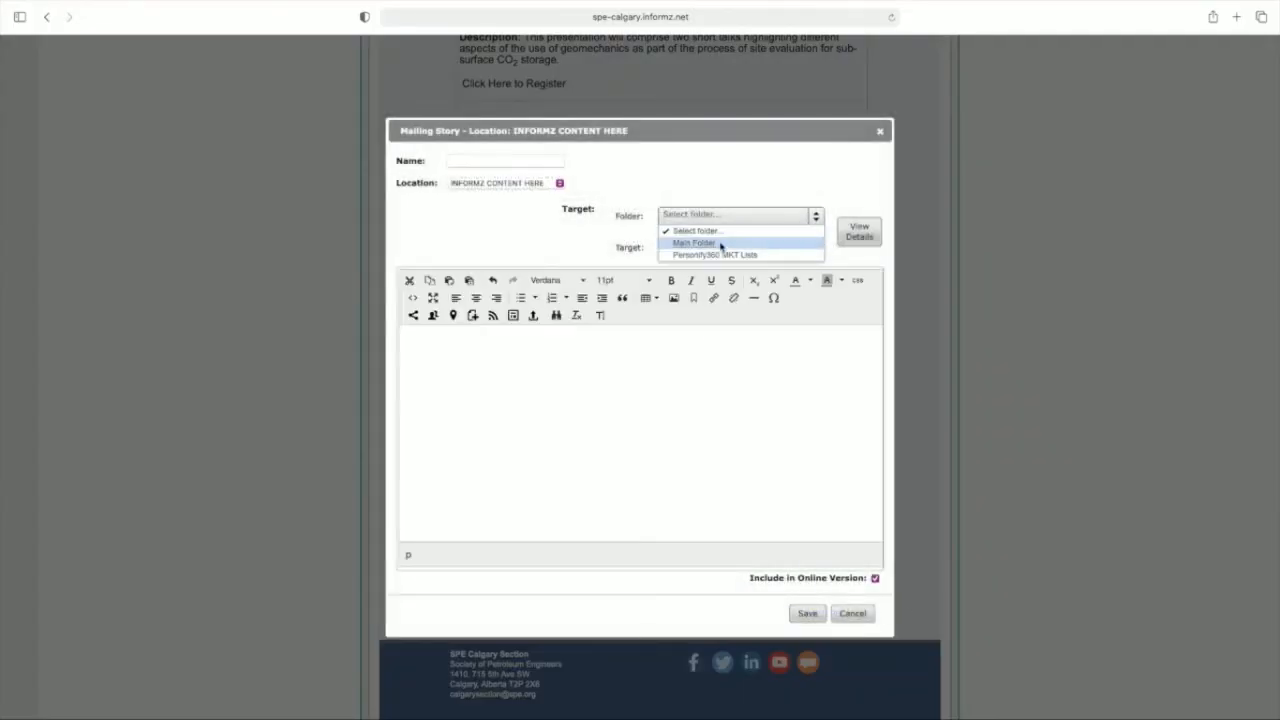
pyautogui.click(720, 254)
pyautogui.click(718, 247)
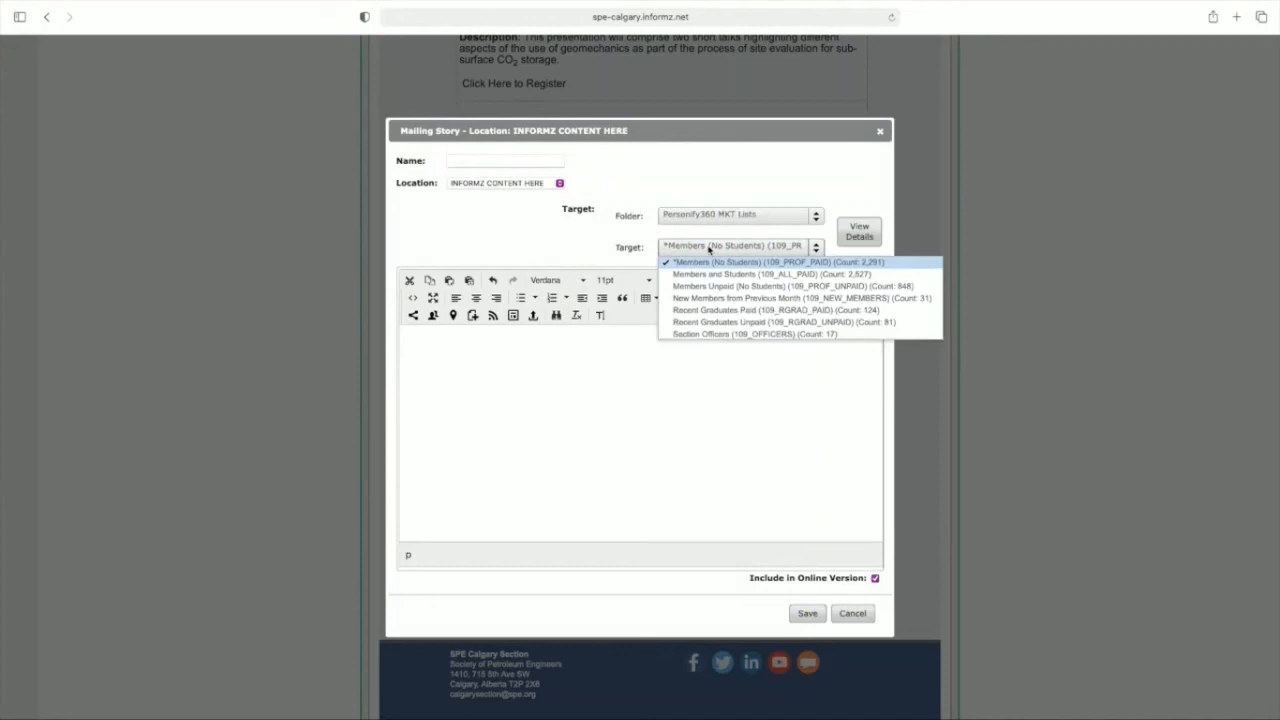
pyautogui.click(742, 286)
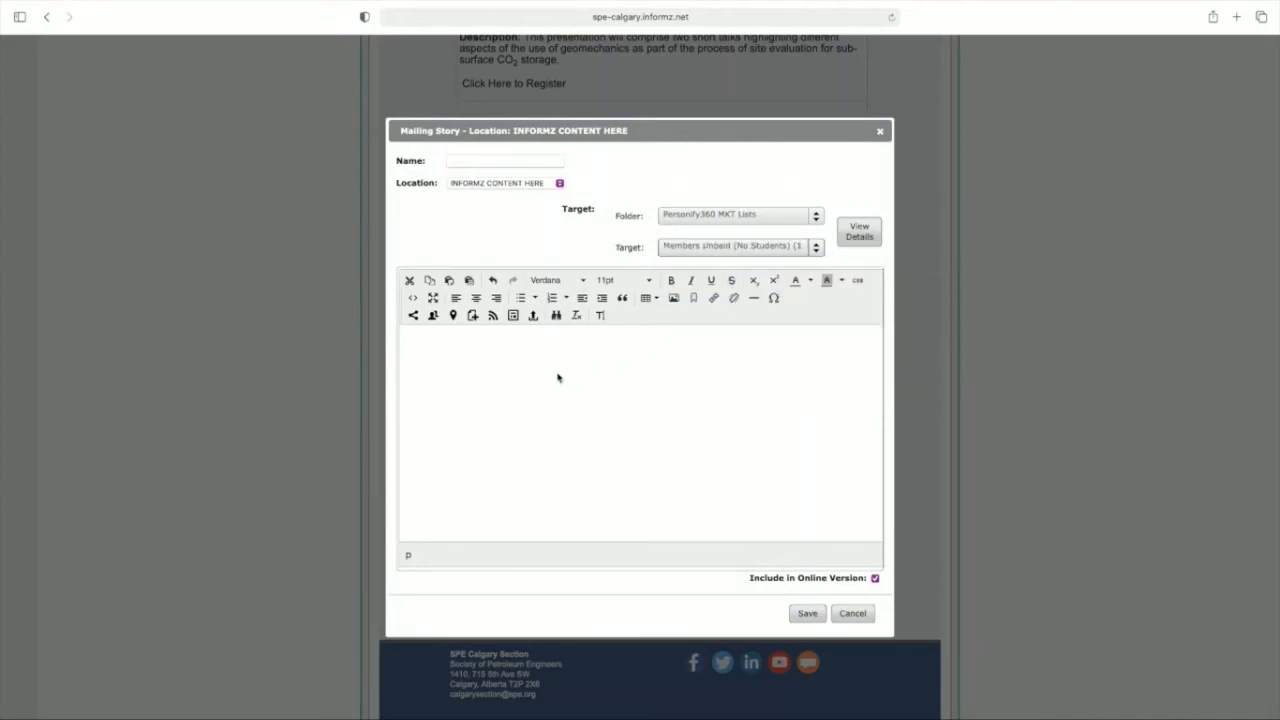
# Step: Insert the Informz for Personify360 First Name personalization code, add a comma and paste in the expired-membership renewal text
pyautogui.click(433, 316)
pyautogui.click(566, 312)
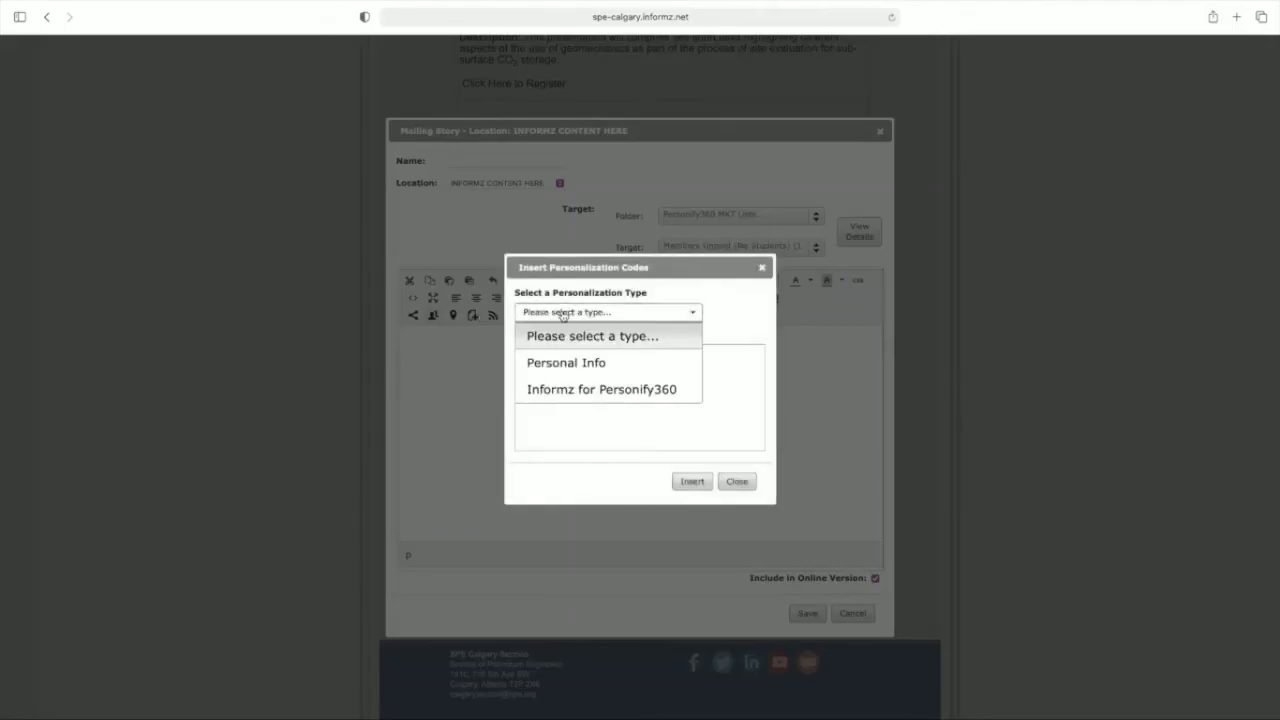
pyautogui.click(604, 387)
pyautogui.click(540, 381)
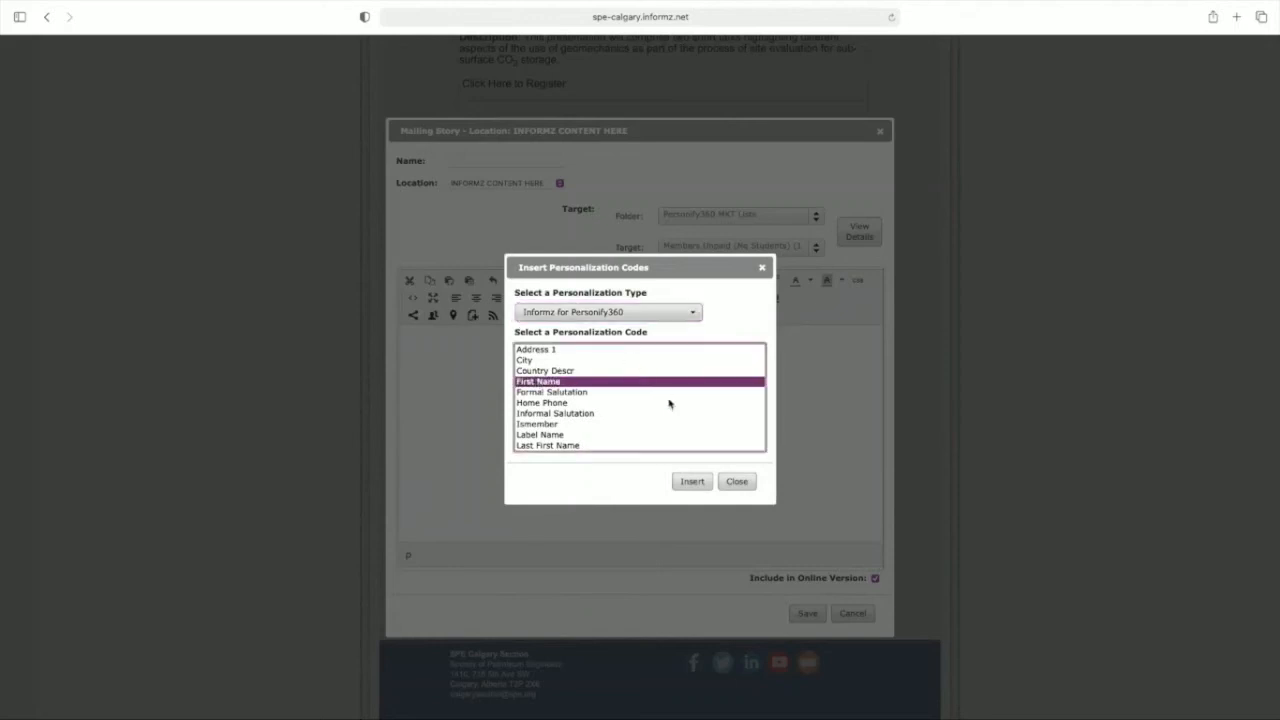
pyautogui.click(692, 481)
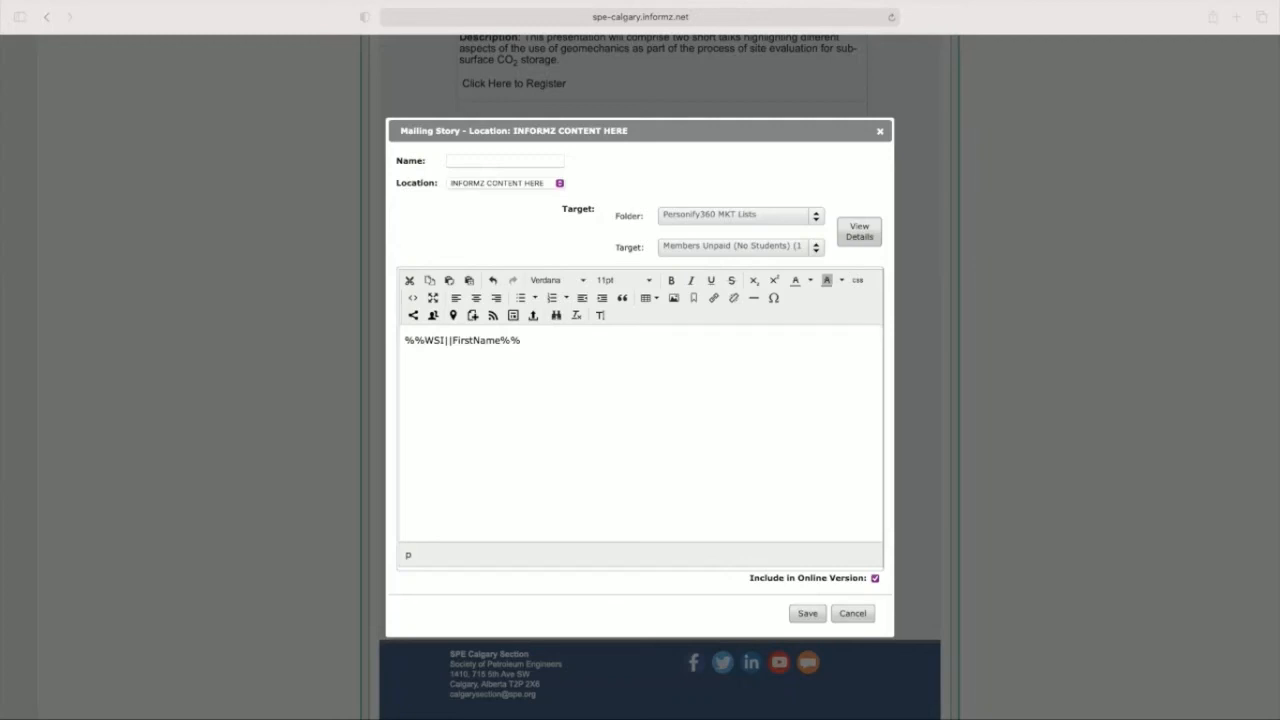
pyautogui.click(614, 366)
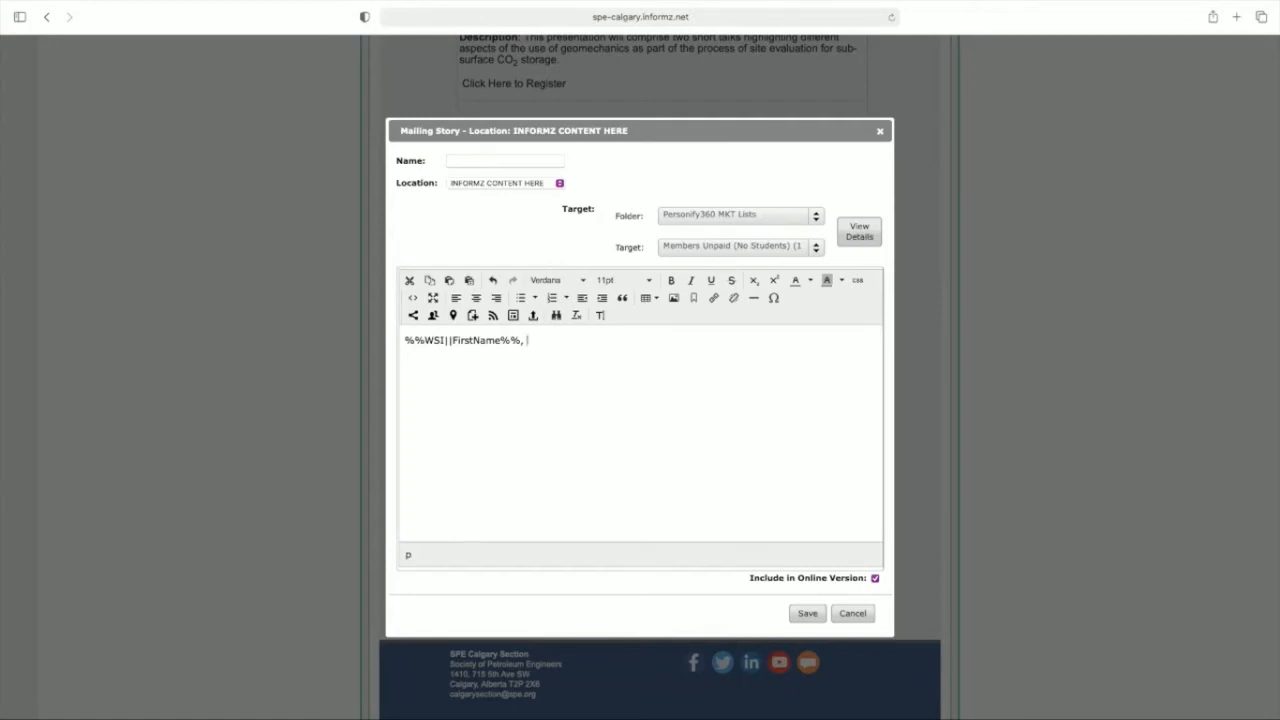
pyautogui.write('your membership is currently expired, please visit the SPE Website to renew your members, or email SPE Customer Service to learn more about the Dues Waiver Program if you are not currently working.')
# Step: Name the "SPE Website to renew your members" hyperlink "Renew" for link activity reporting
pyautogui.click(700, 361)
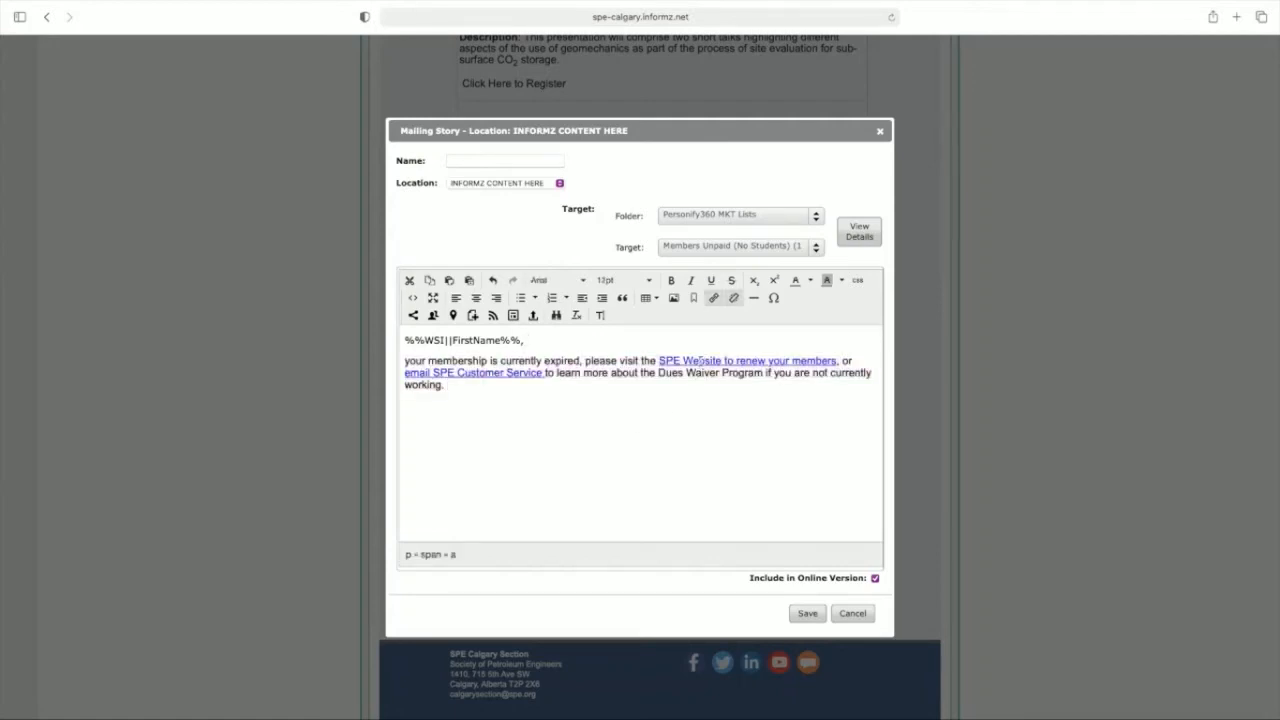
pyautogui.click(713, 297)
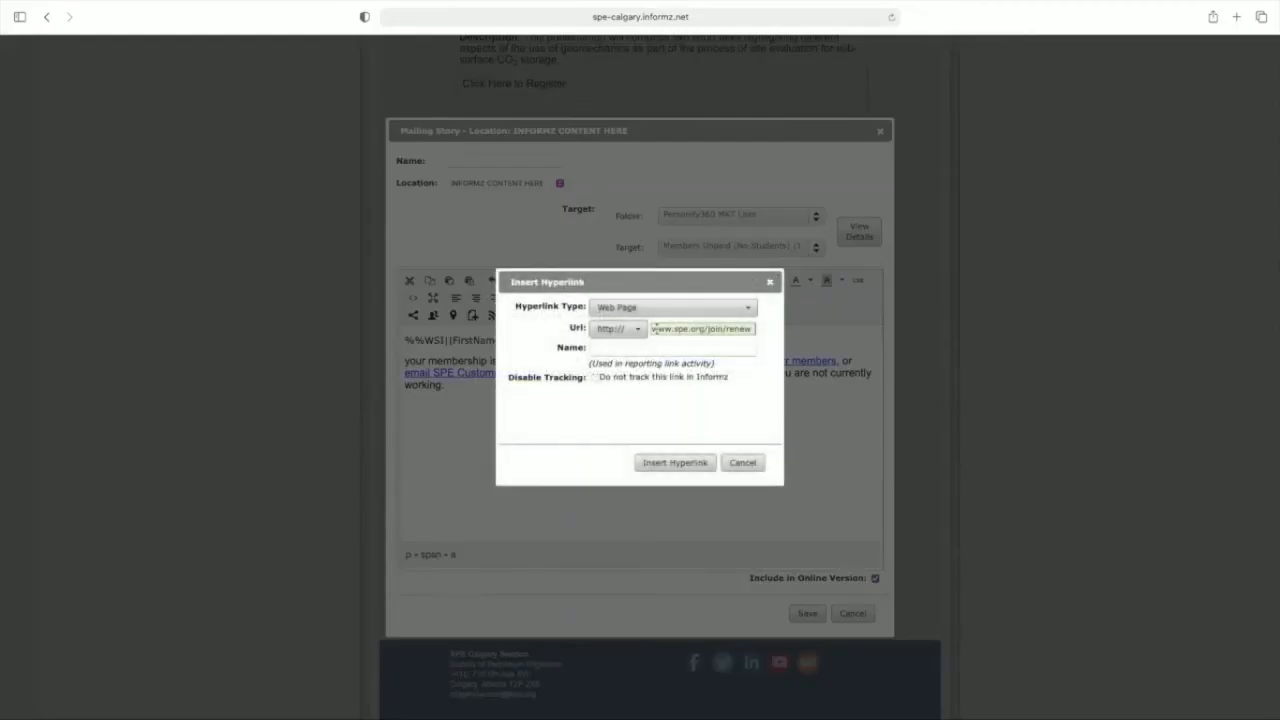
pyautogui.click(695, 329)
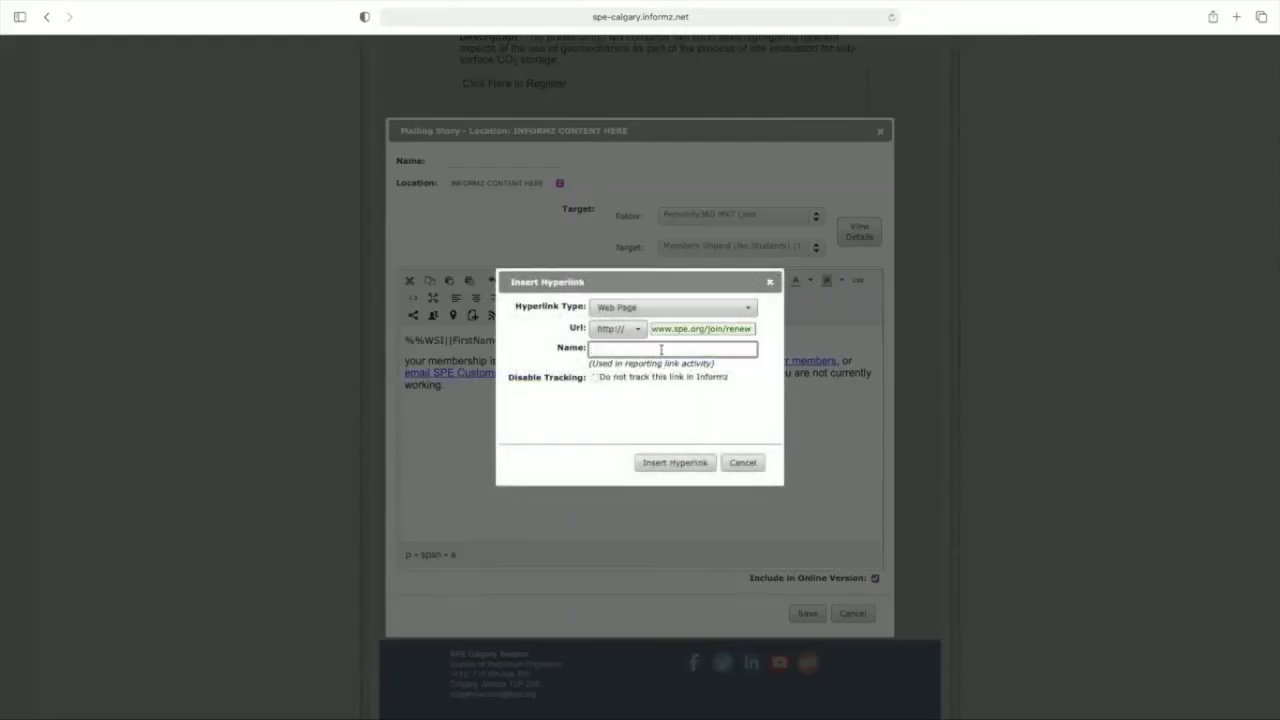
pyautogui.write('Renew Plea')
pyautogui.click(665, 462)
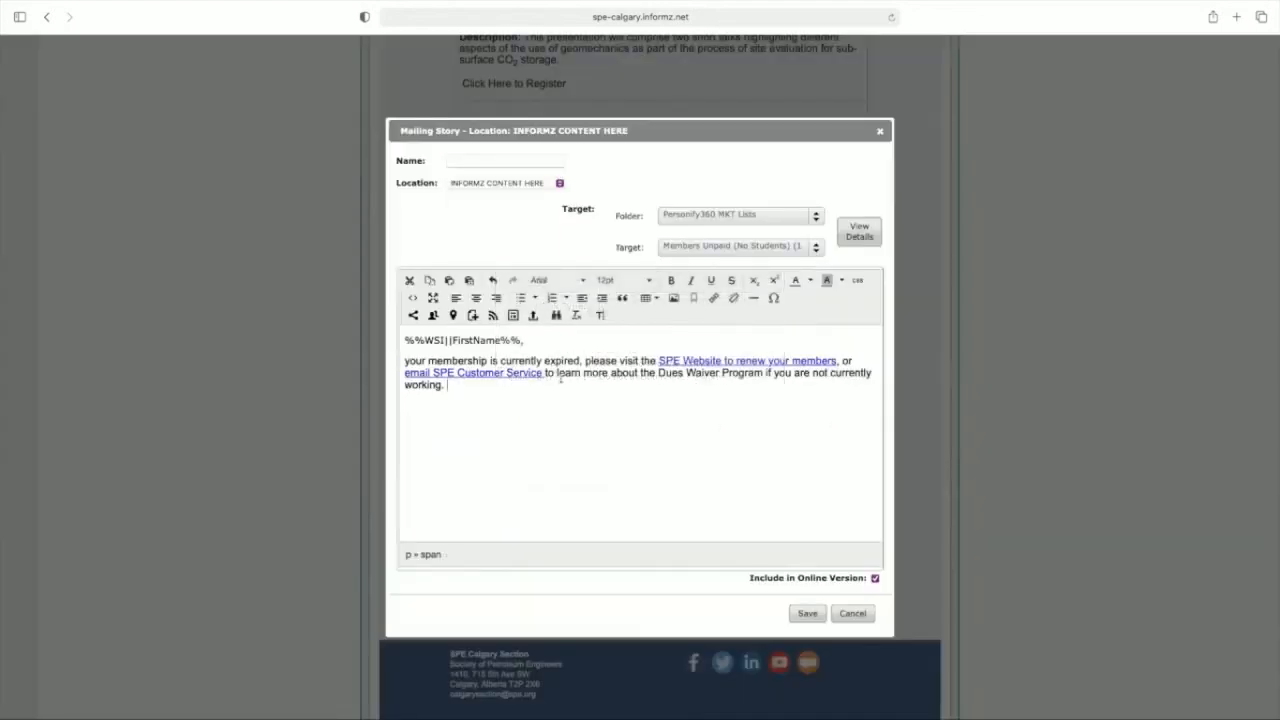
# Step: Link "email SPE Customer Service" to the service e-mail address with subject "Dues Waiver Program" and move the saved story above the second Technical Events
pyautogui.moveTo(548, 374); pyautogui.dragTo(405, 373)
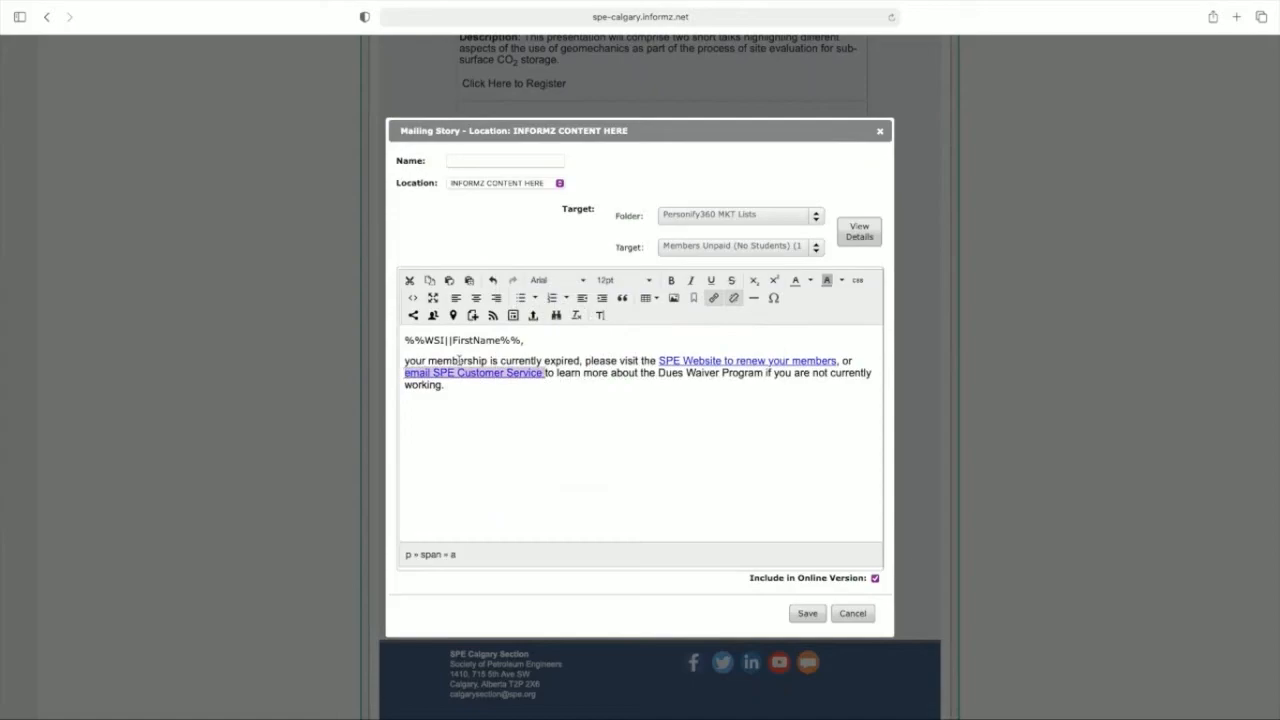
pyautogui.click(713, 298)
pyautogui.click(663, 310)
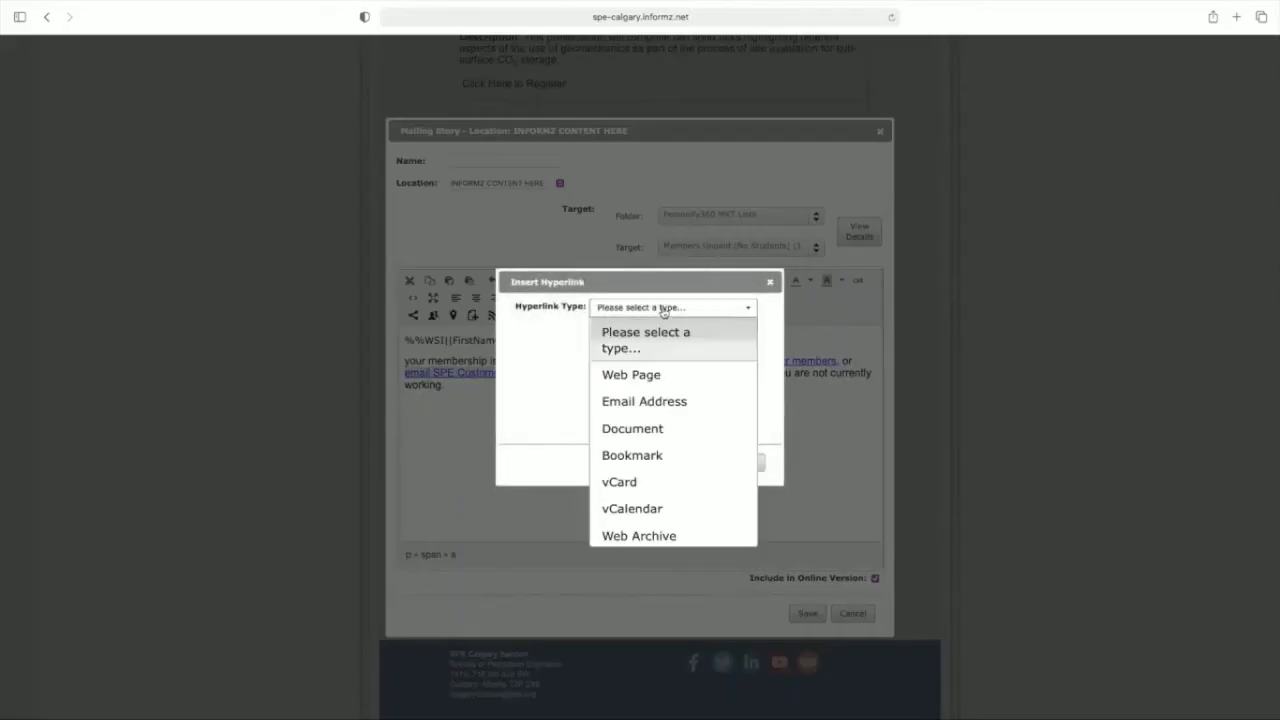
pyautogui.click(640, 404)
pyautogui.click(614, 327)
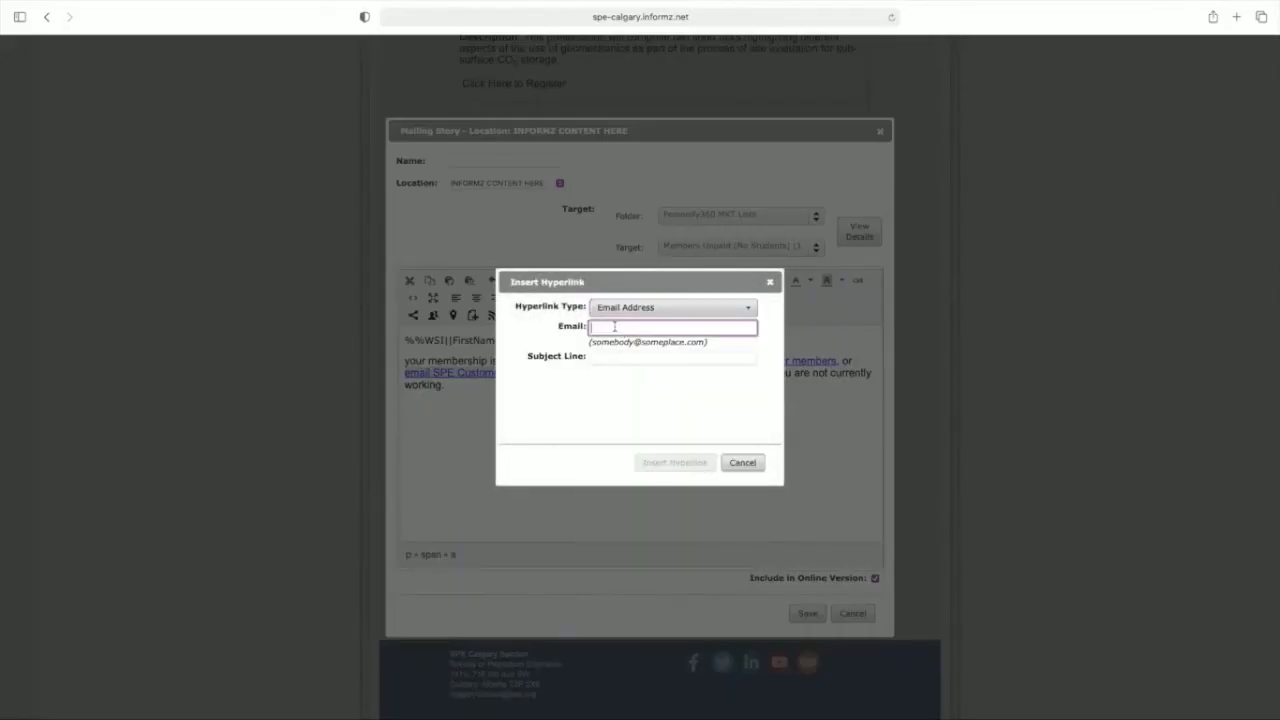
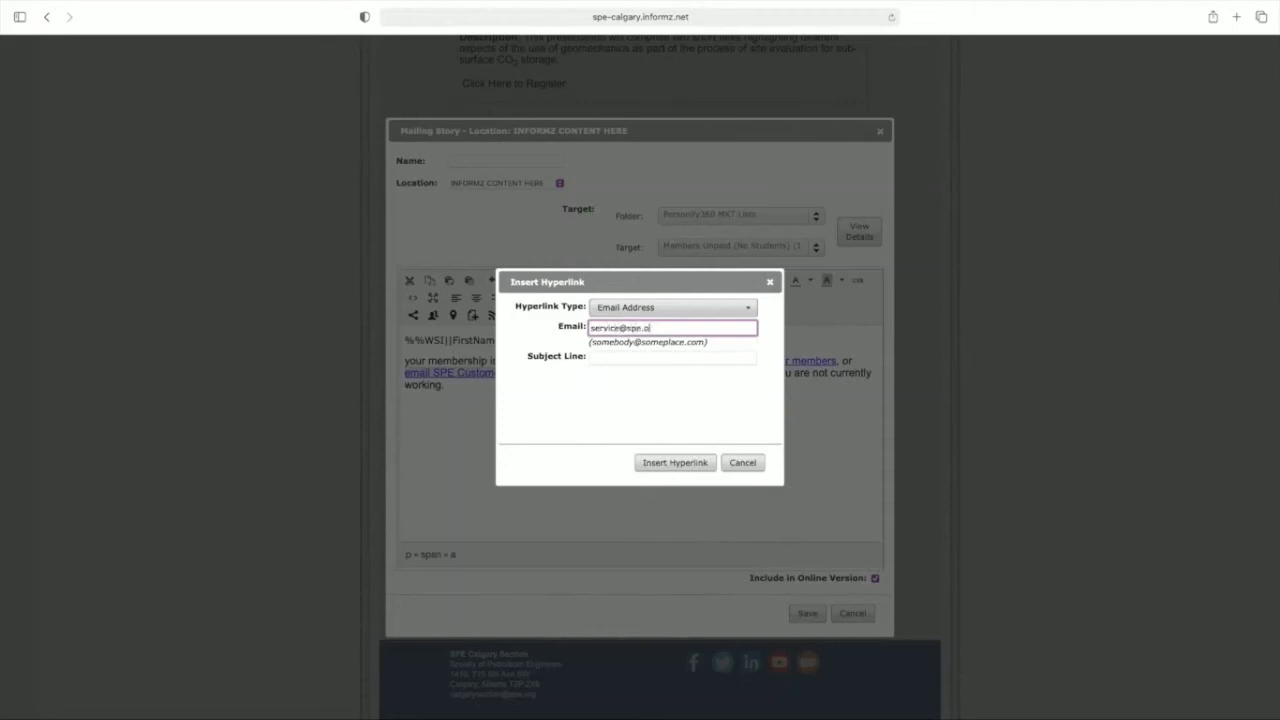
pyautogui.press('Tab')
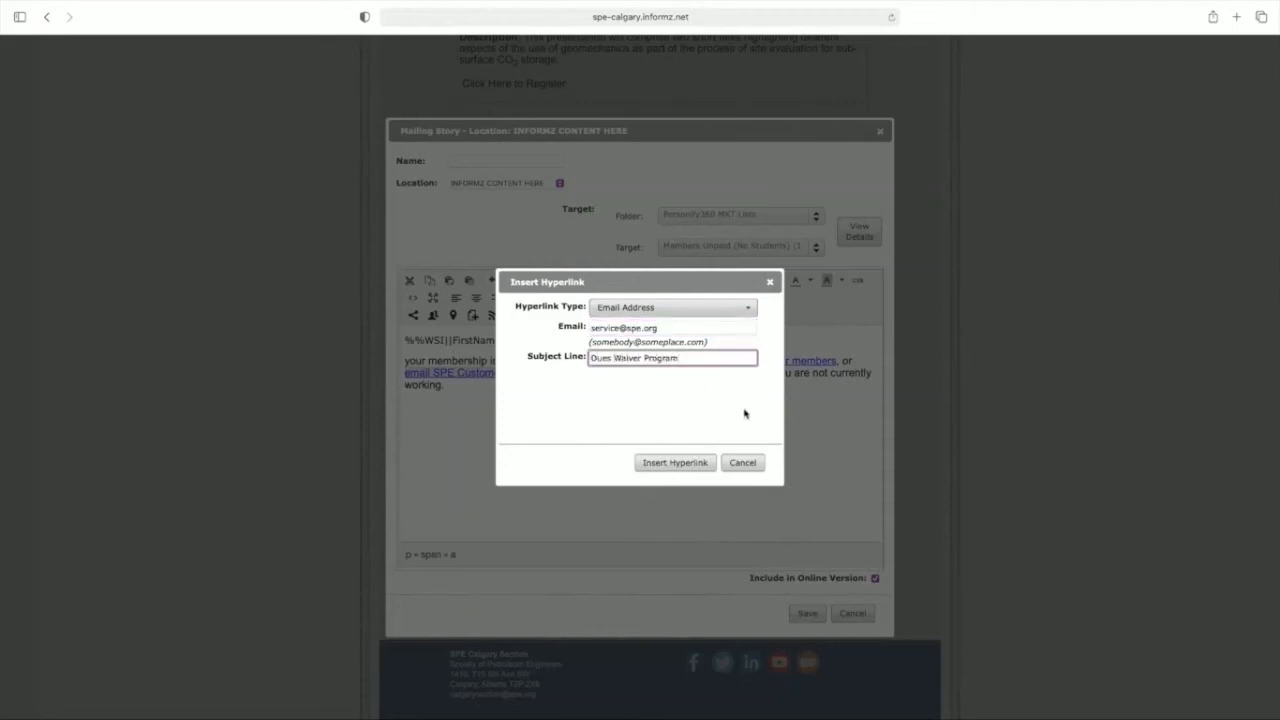
pyautogui.click(696, 465)
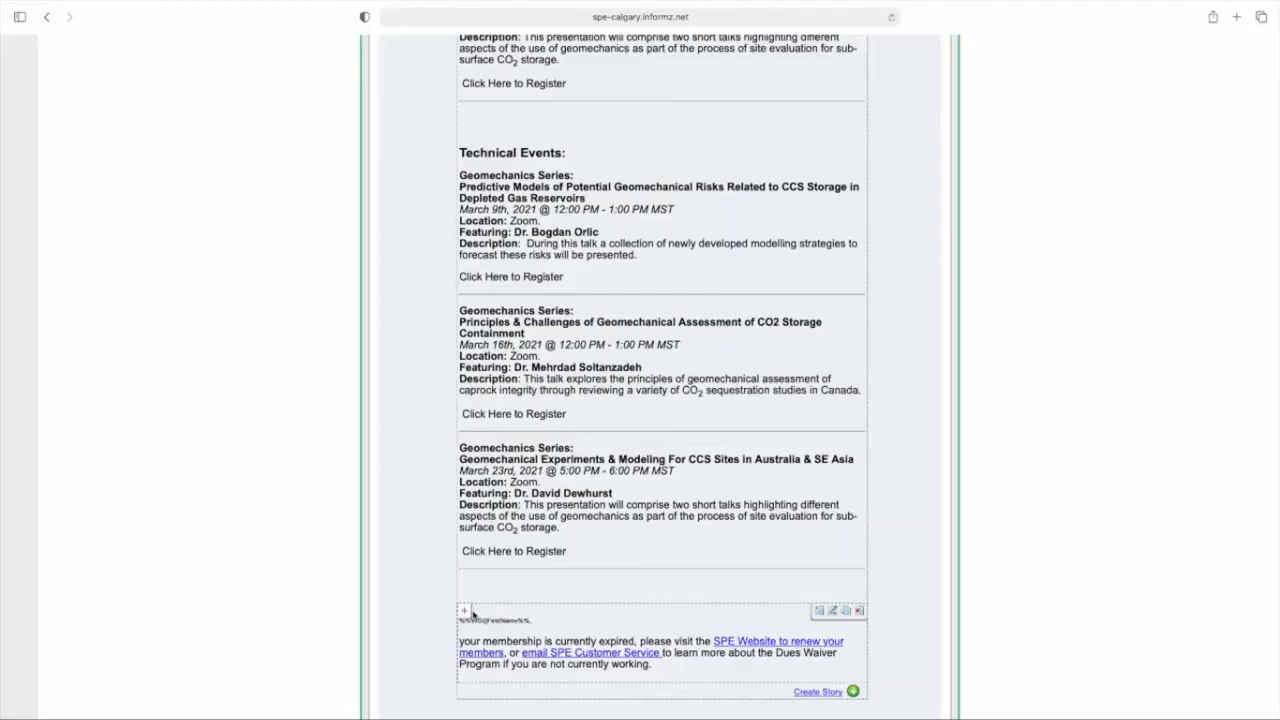
pyautogui.moveTo(465, 611); pyautogui.dragTo(478, 147)
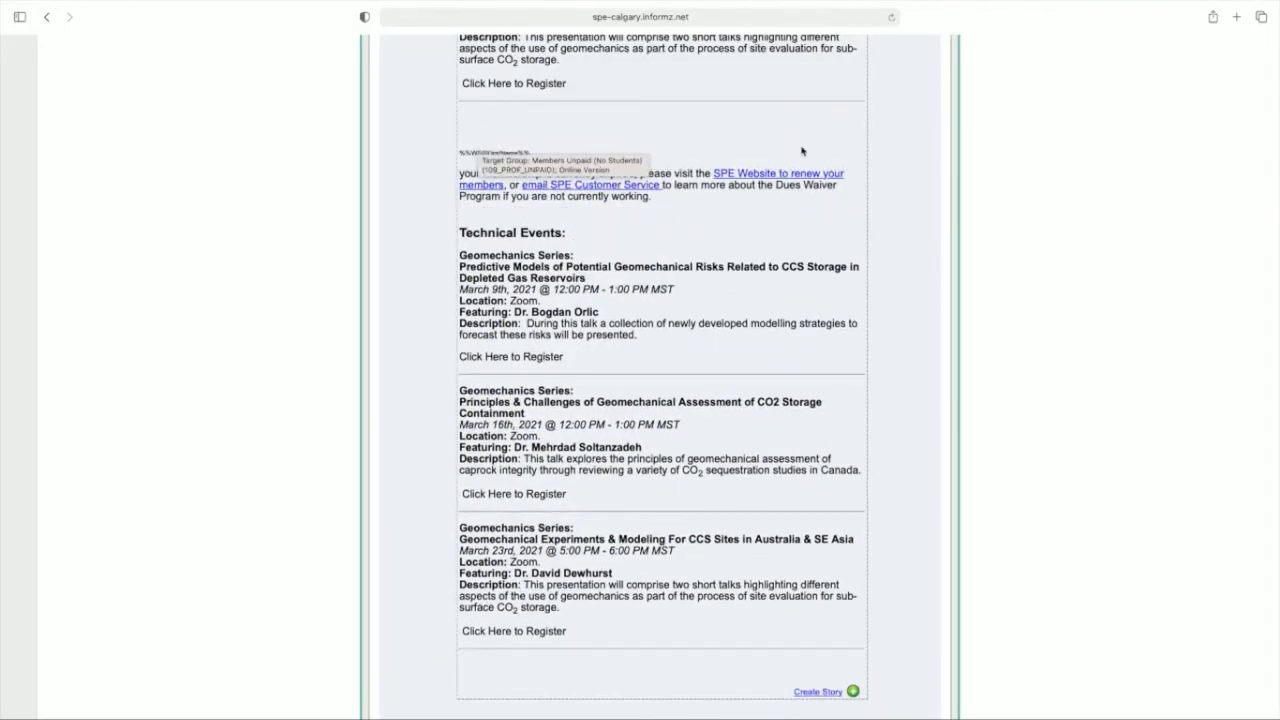
# Step: Create a story targeted to Recent Graduates Unpaid (109_RGRAD_UNPAID) from Personify360 MKT Lists and paste in the free first-year membership text
pyautogui.click(801, 693)
pyautogui.click(726, 215)
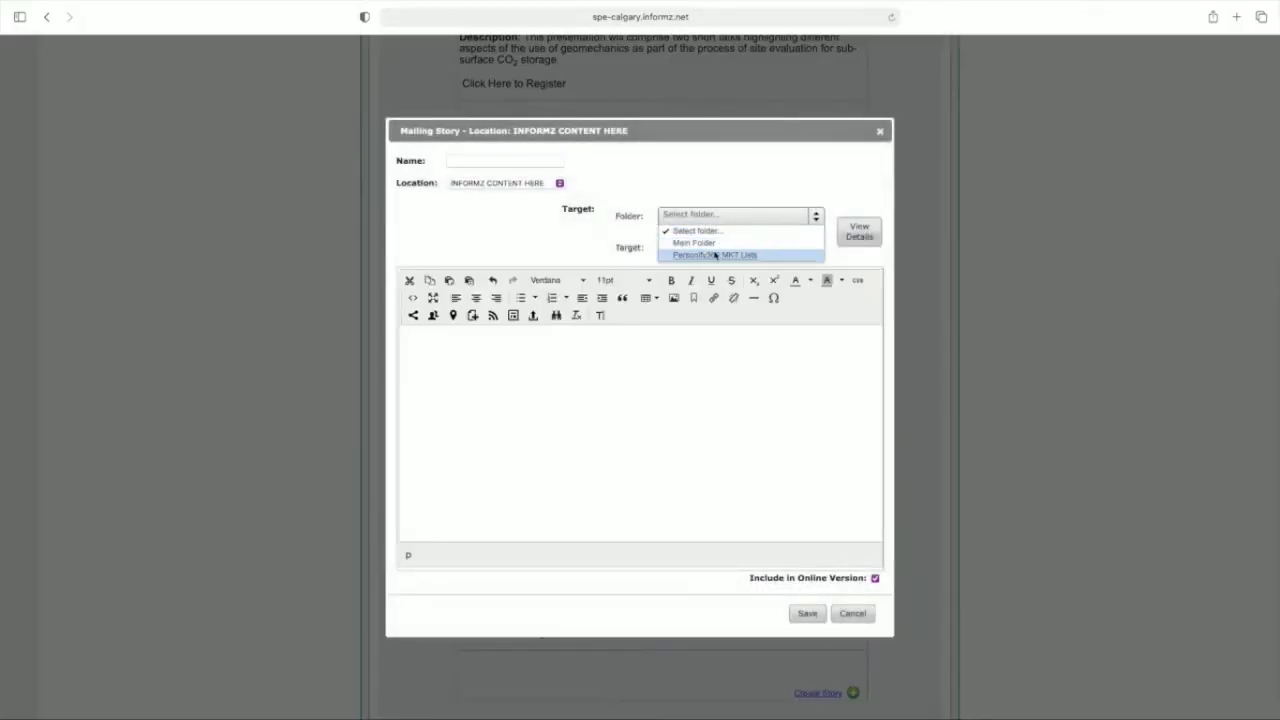
pyautogui.click(714, 255)
pyautogui.click(721, 250)
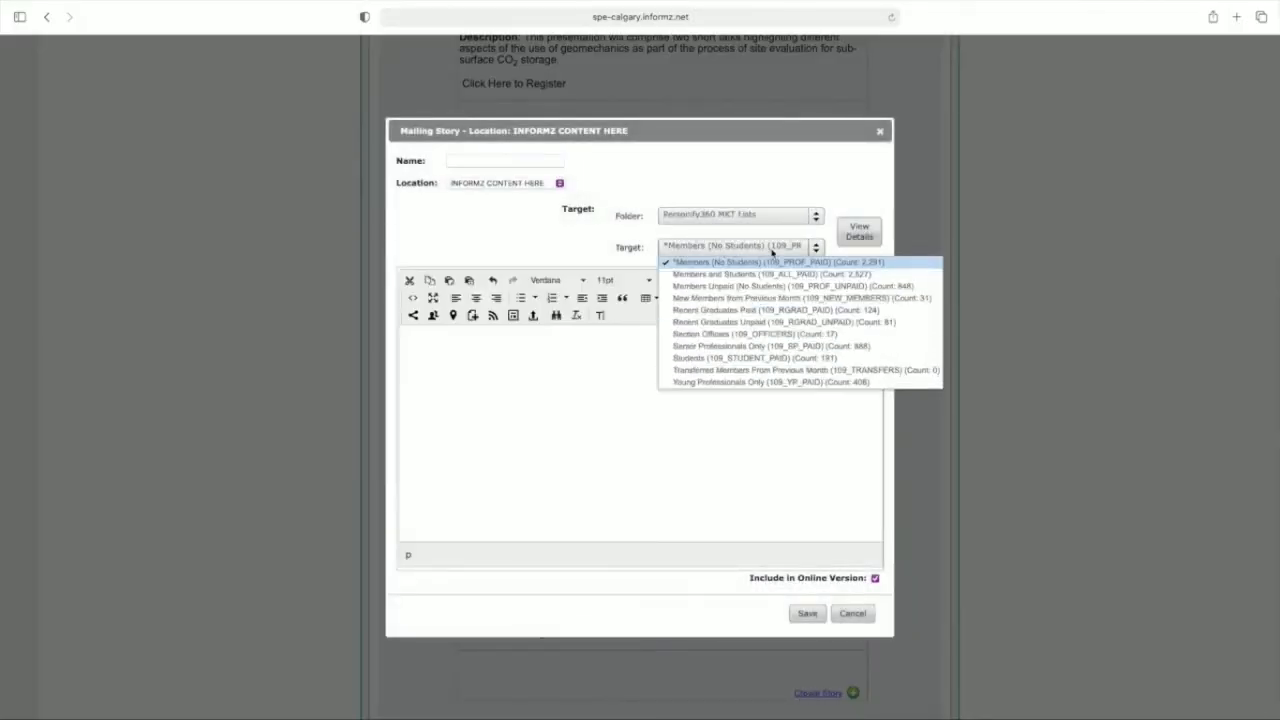
pyautogui.click(775, 322)
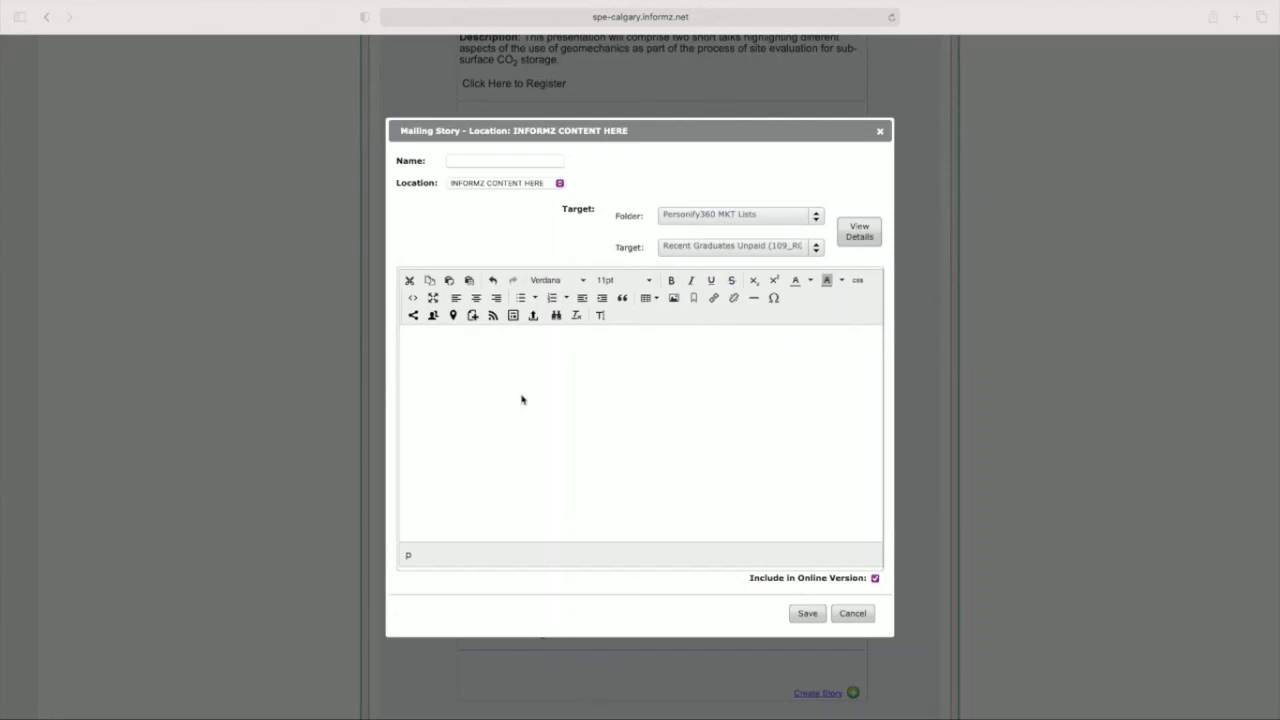
pyautogui.click(446, 340)
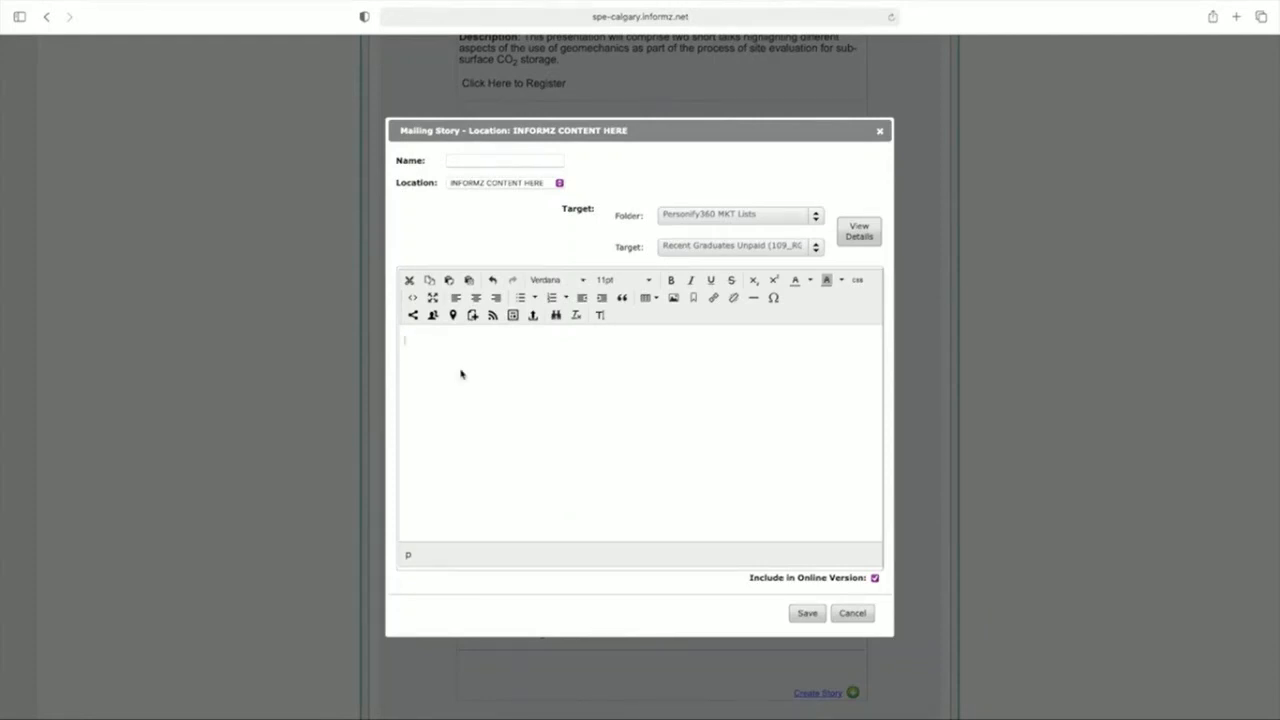
pyautogui.write('As a recent Graduate, your first year of SPE Professional Membership is FREE! Click here to find out more!')
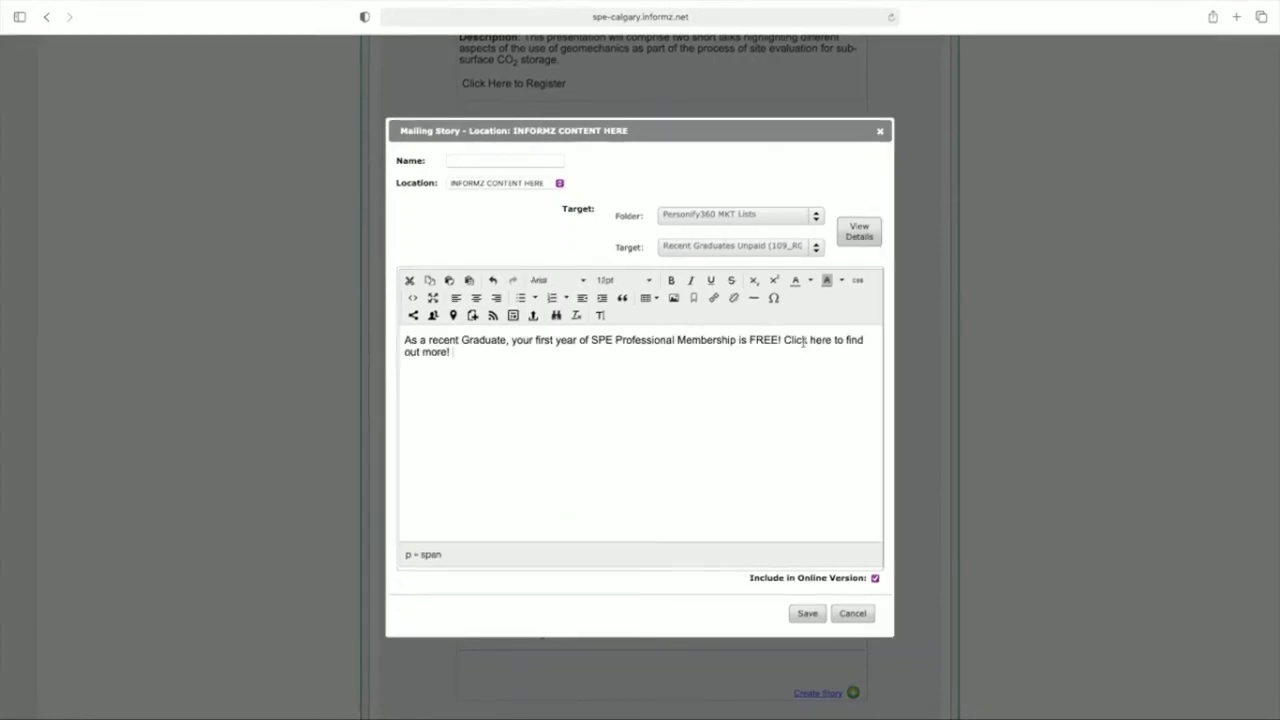
# Step: Link "Click here to find out more!" to the copied SPE graduating web page, naming the hyperlink "Recent Graduate Webpage"
pyautogui.moveTo(785, 340); pyautogui.dragTo(791, 354)
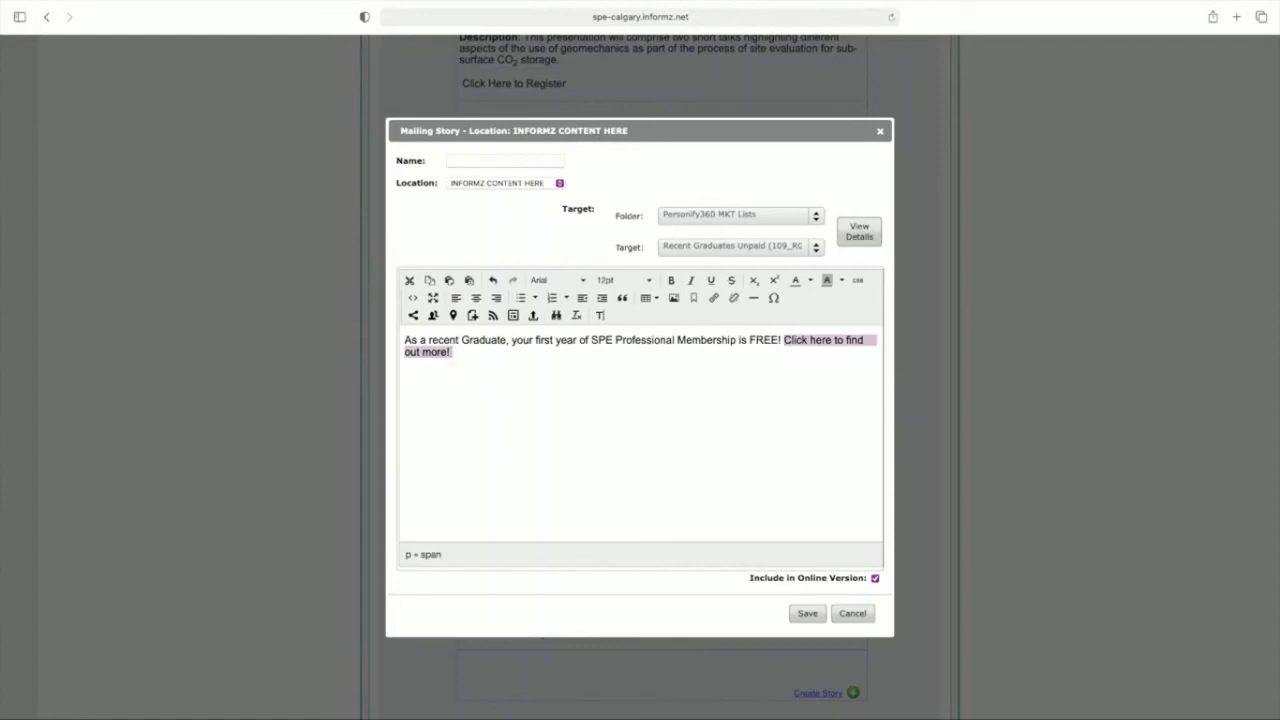
pyautogui.press('super+Tab')
pyautogui.press('super+Tab')
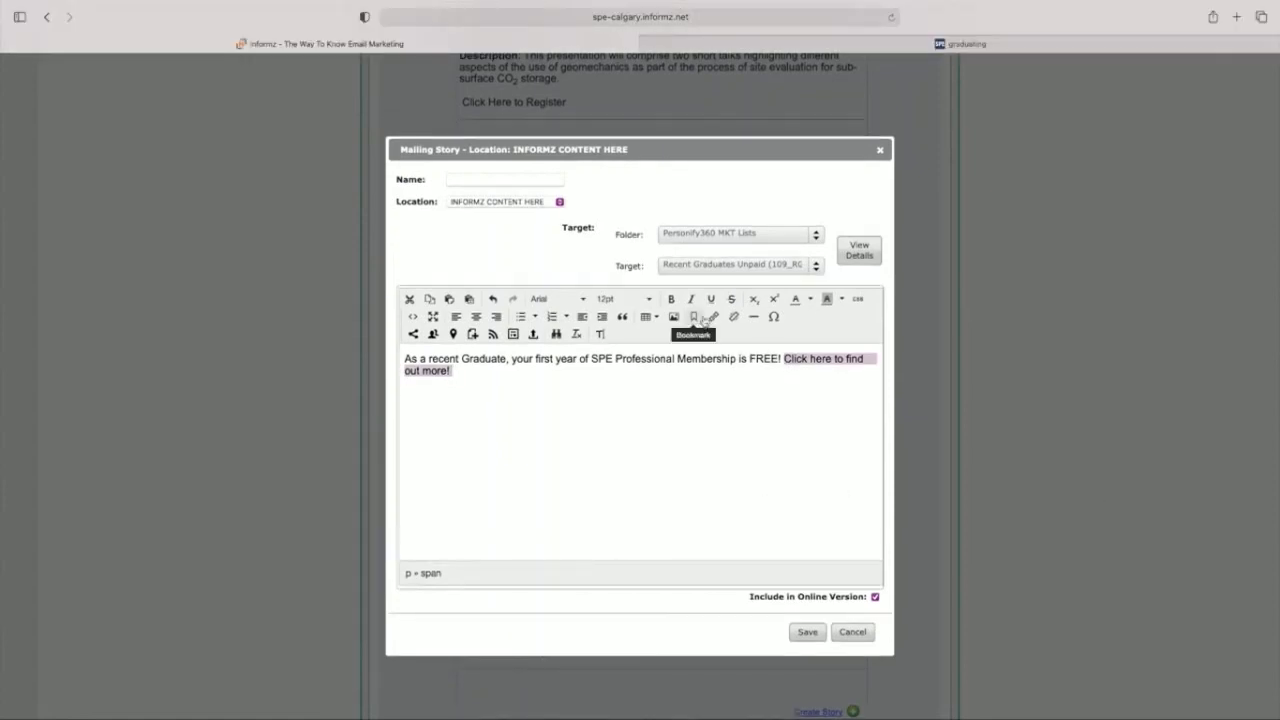
pyautogui.click(713, 316)
pyautogui.click(706, 318)
pyautogui.click(674, 384)
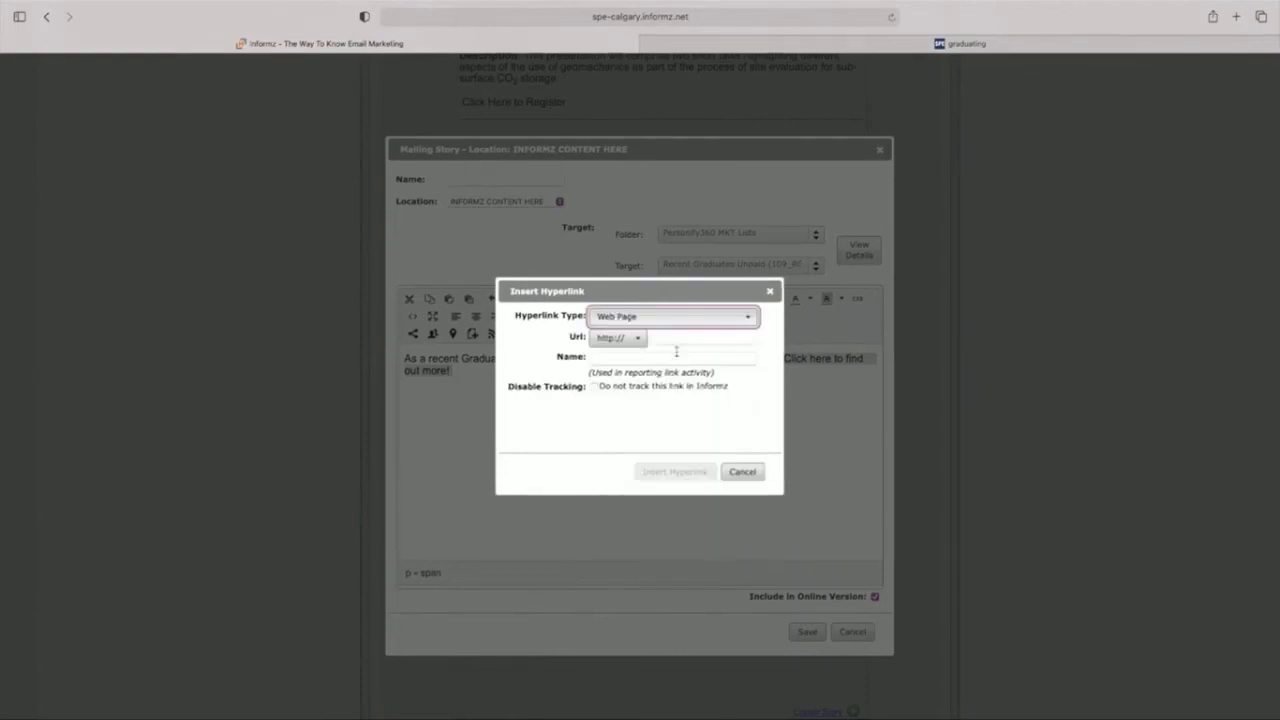
pyautogui.click(672, 338)
pyautogui.write('https://www.spe.org/en/students/graduating/')
pyautogui.click(655, 358)
pyautogui.write('Recent Graduate Webpage')
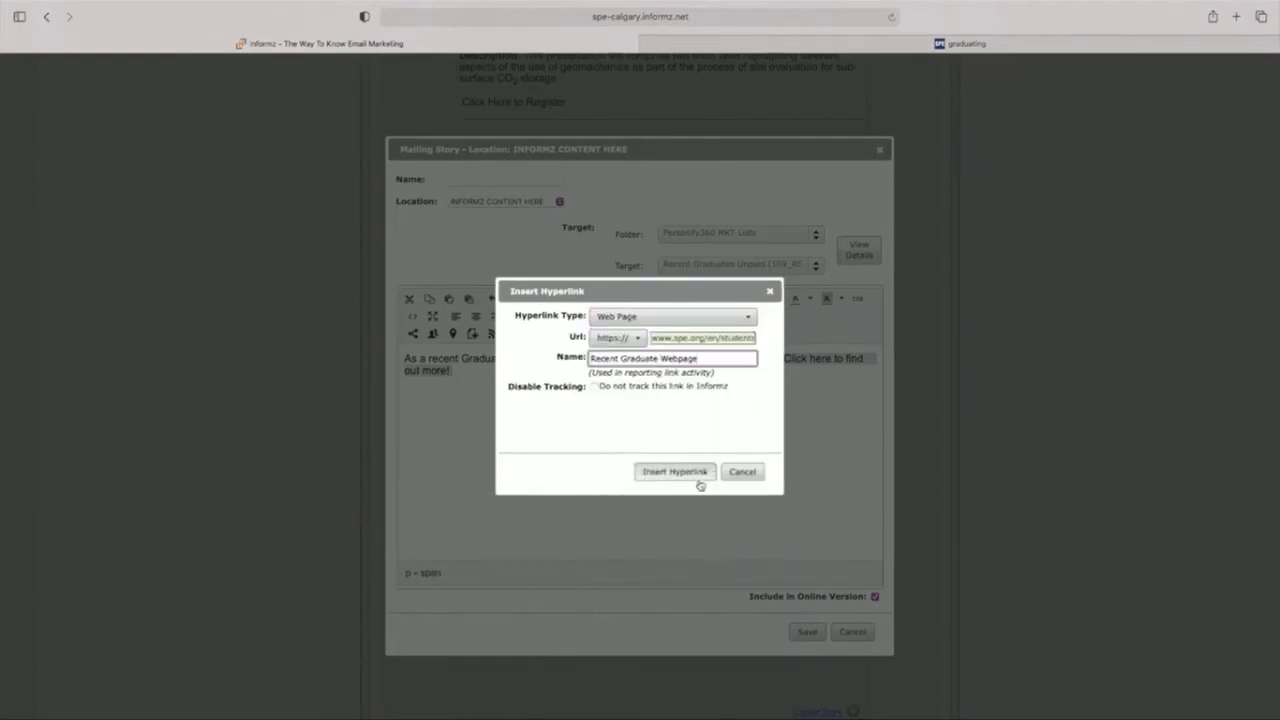
pyautogui.click(696, 476)
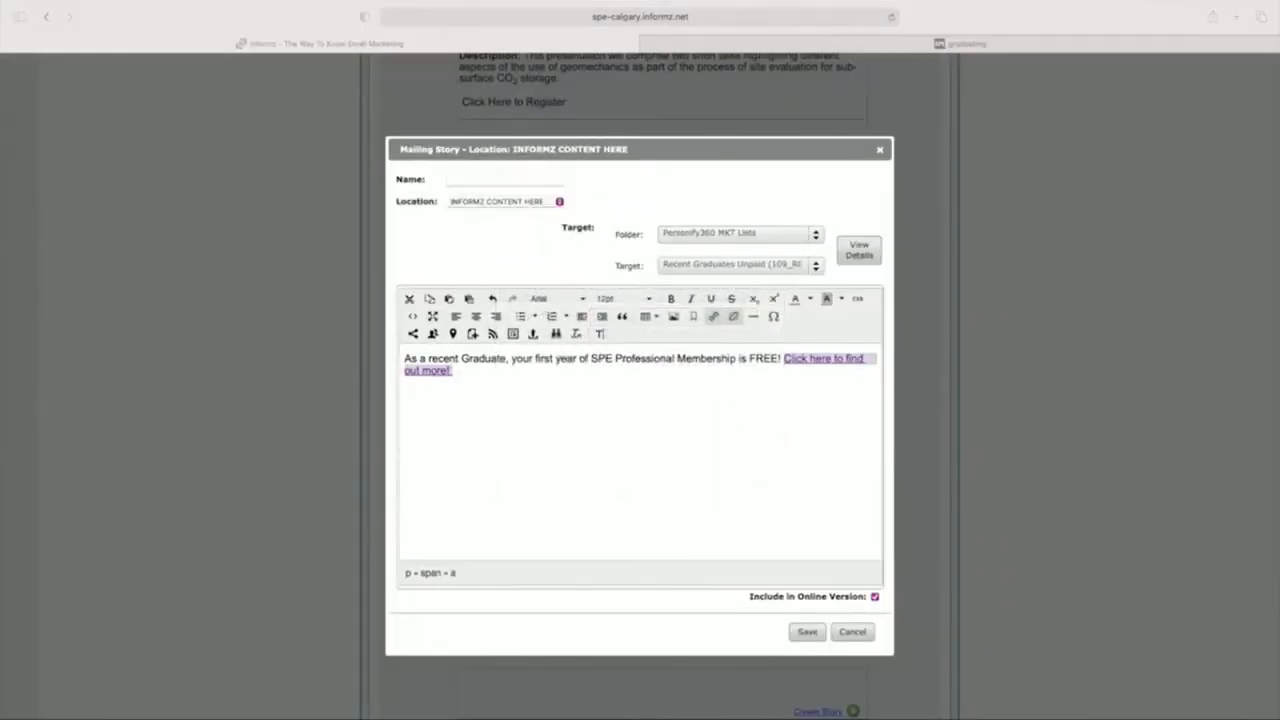
# Step: Insert the "Congrats Recent Graduate" video image from the asset files on a new line below the membership text
pyautogui.click(600, 434)
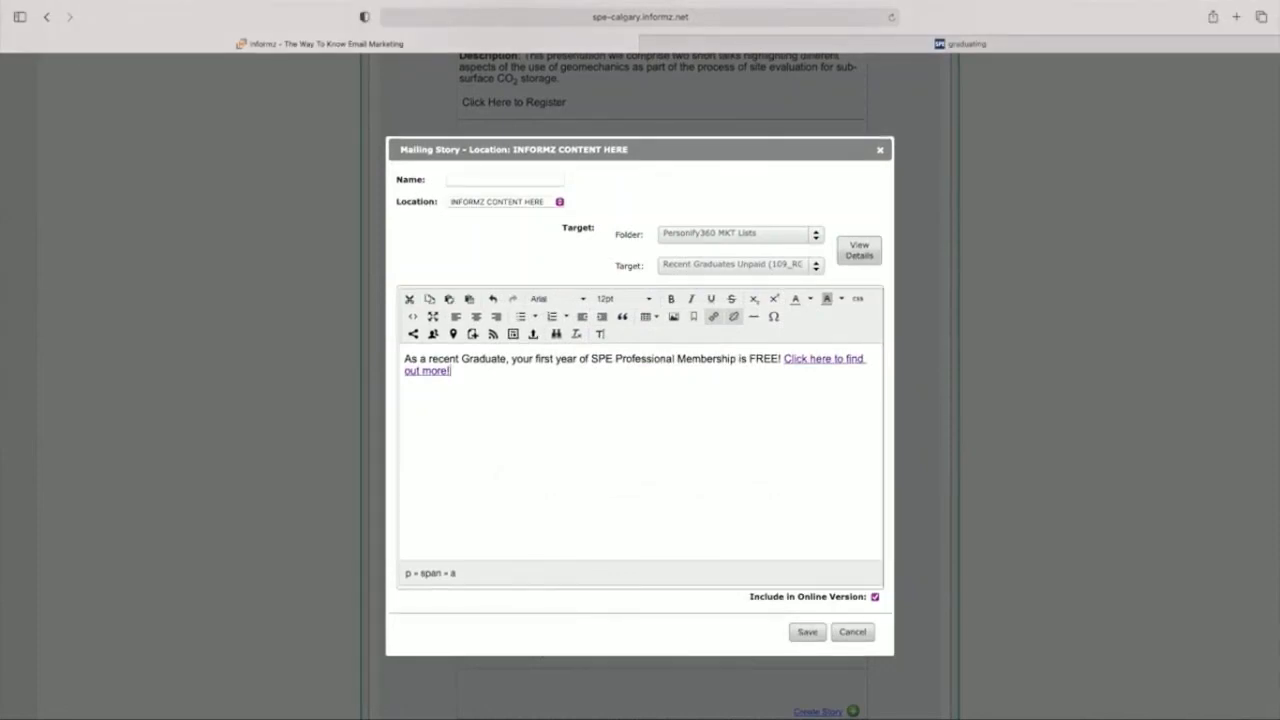
pyautogui.press('Return')
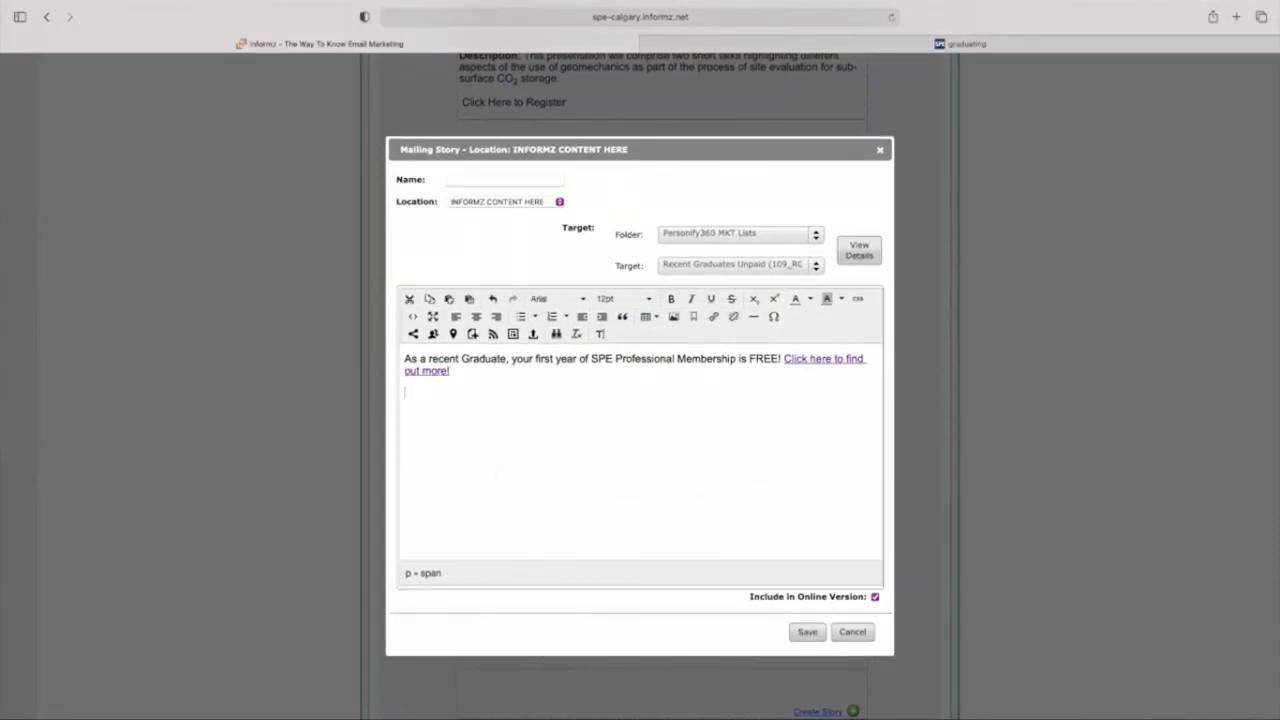
pyautogui.click(673, 317)
pyautogui.click(726, 323)
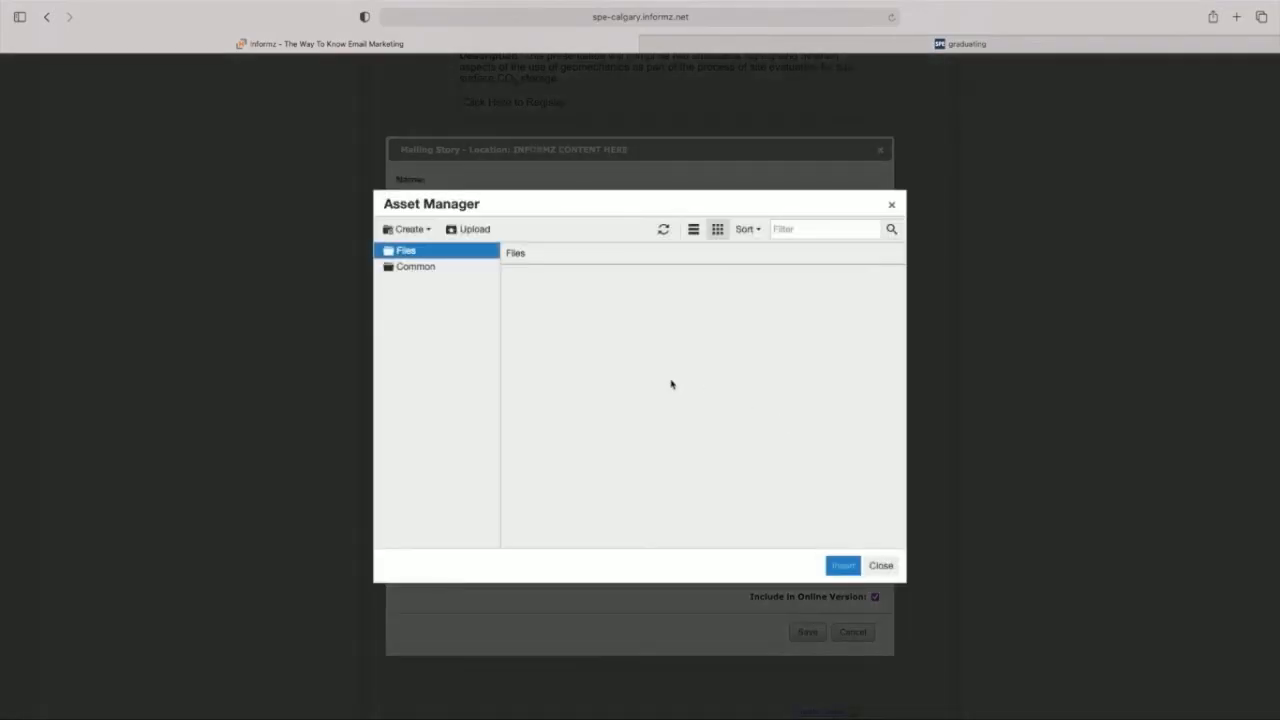
pyautogui.doubleClick(611, 318)
pyautogui.click(683, 298)
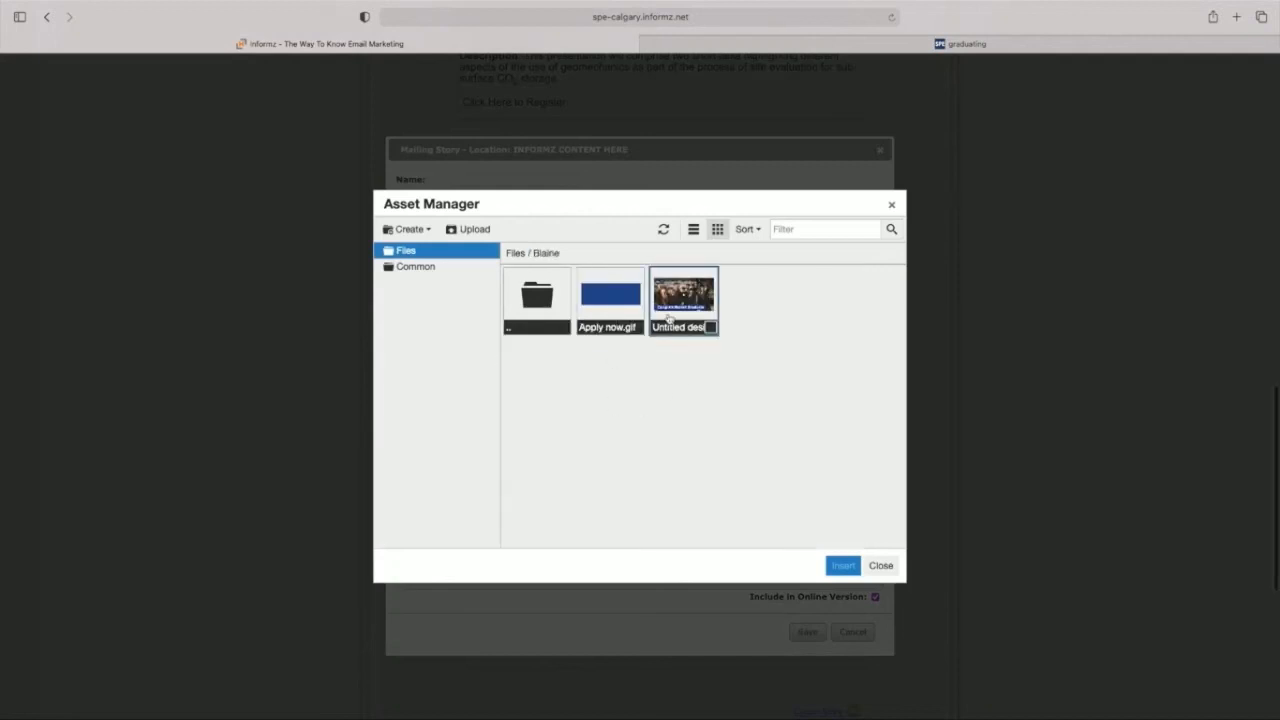
pyautogui.click(843, 565)
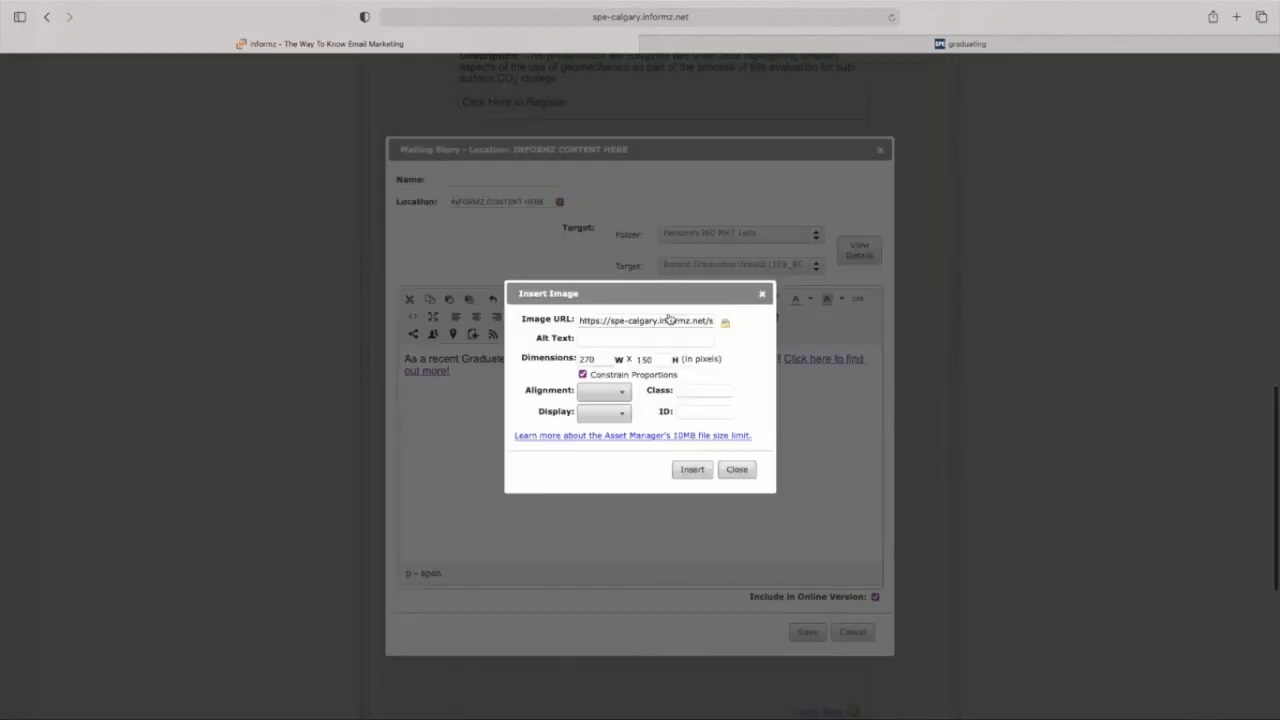
pyautogui.click(692, 469)
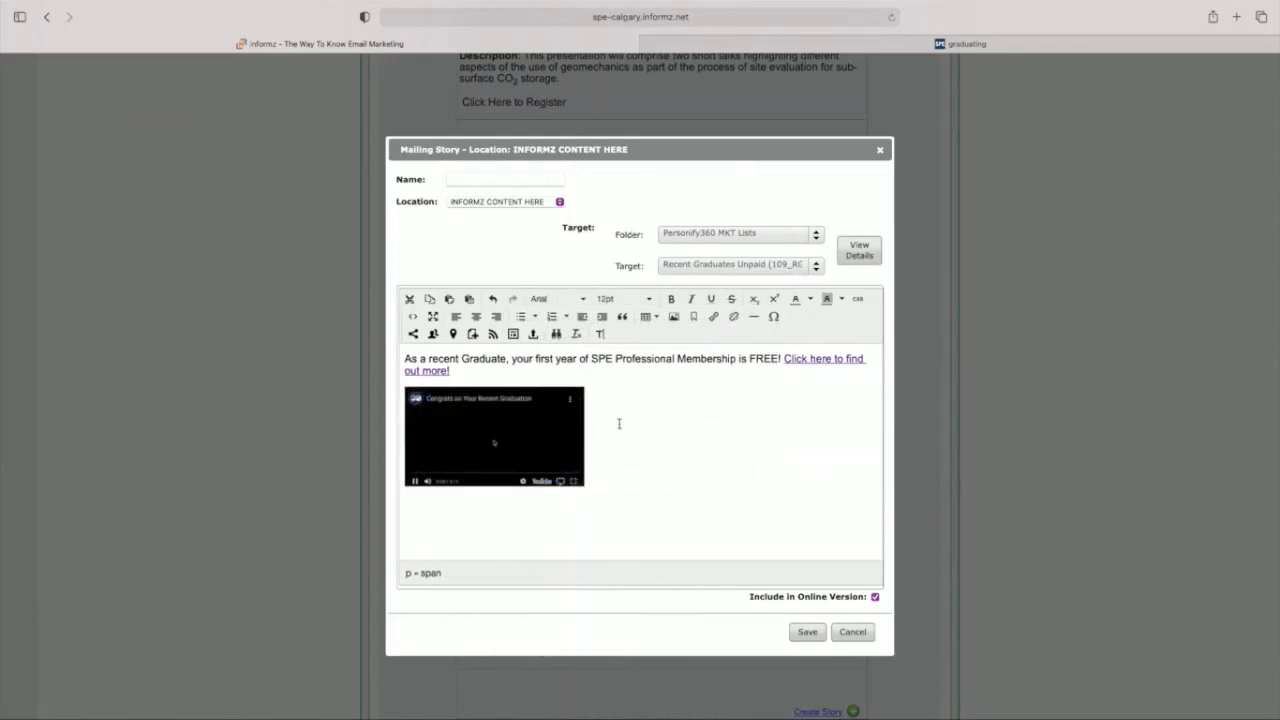
# Step: Centre the "Congrats Recent Graduate" image within the story
pyautogui.click(527, 424)
pyautogui.press('Right')
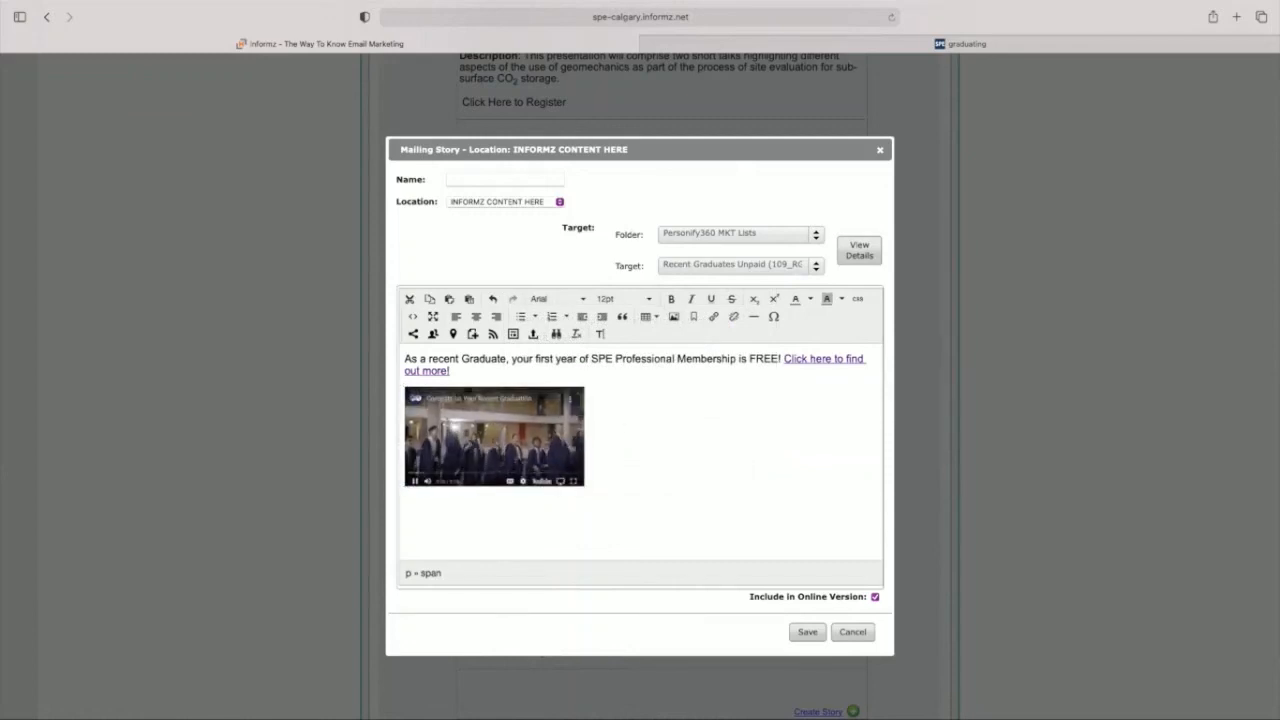
pyautogui.click(477, 318)
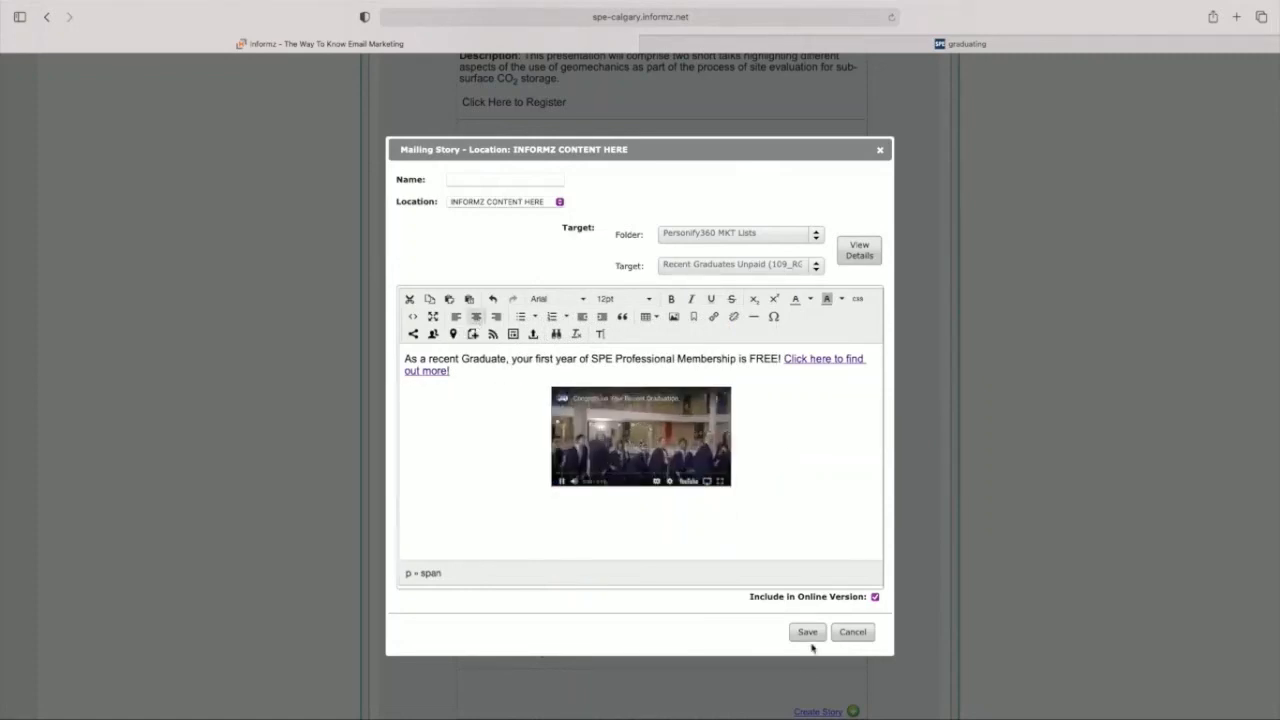
# Step: Link the "Congrats Recent Graduate" image to the copied web page address and save the story
pyautogui.click(705, 435)
pyautogui.click(716, 317)
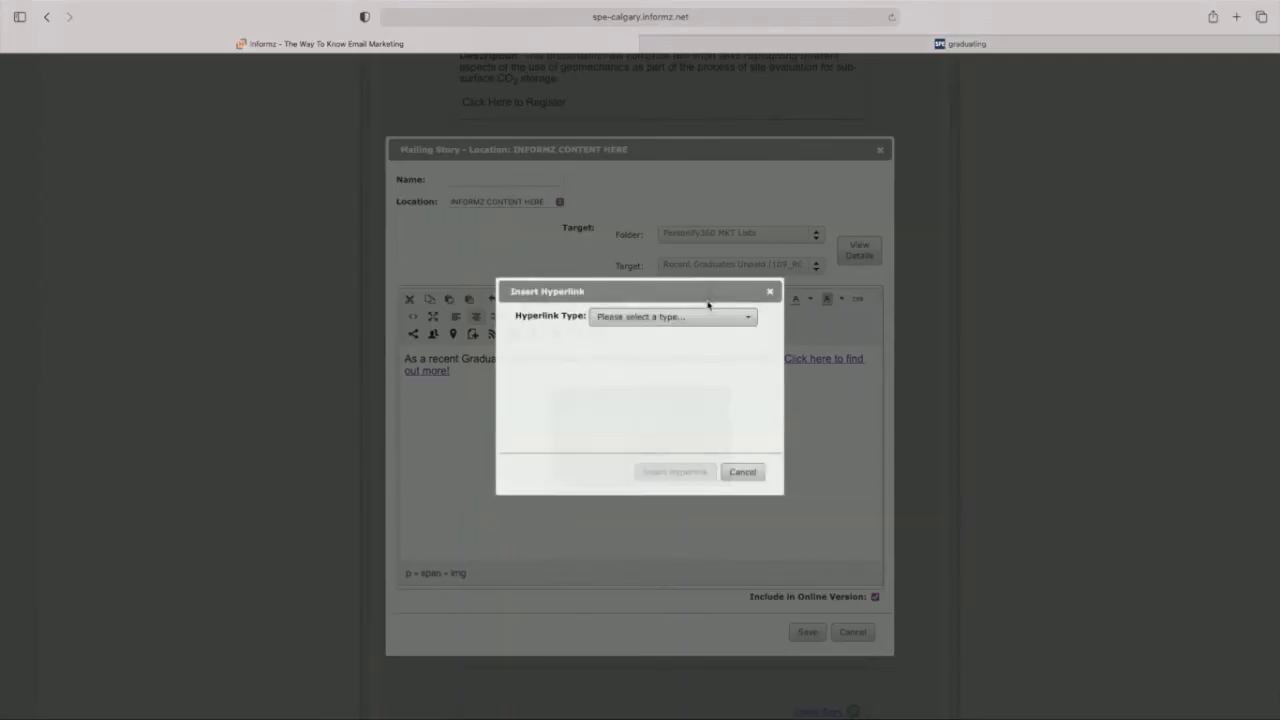
pyautogui.click(691, 317)
pyautogui.click(655, 378)
pyautogui.click(666, 339)
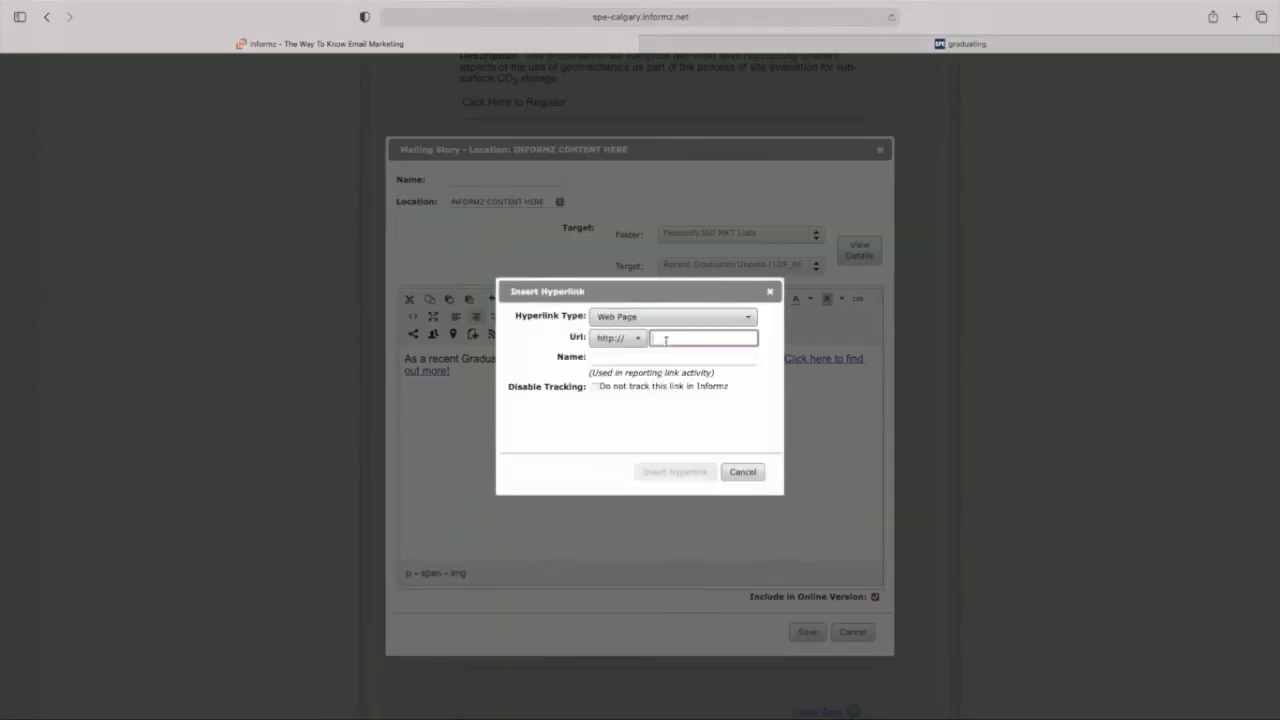
pyautogui.press('super+v')
pyautogui.click(675, 471)
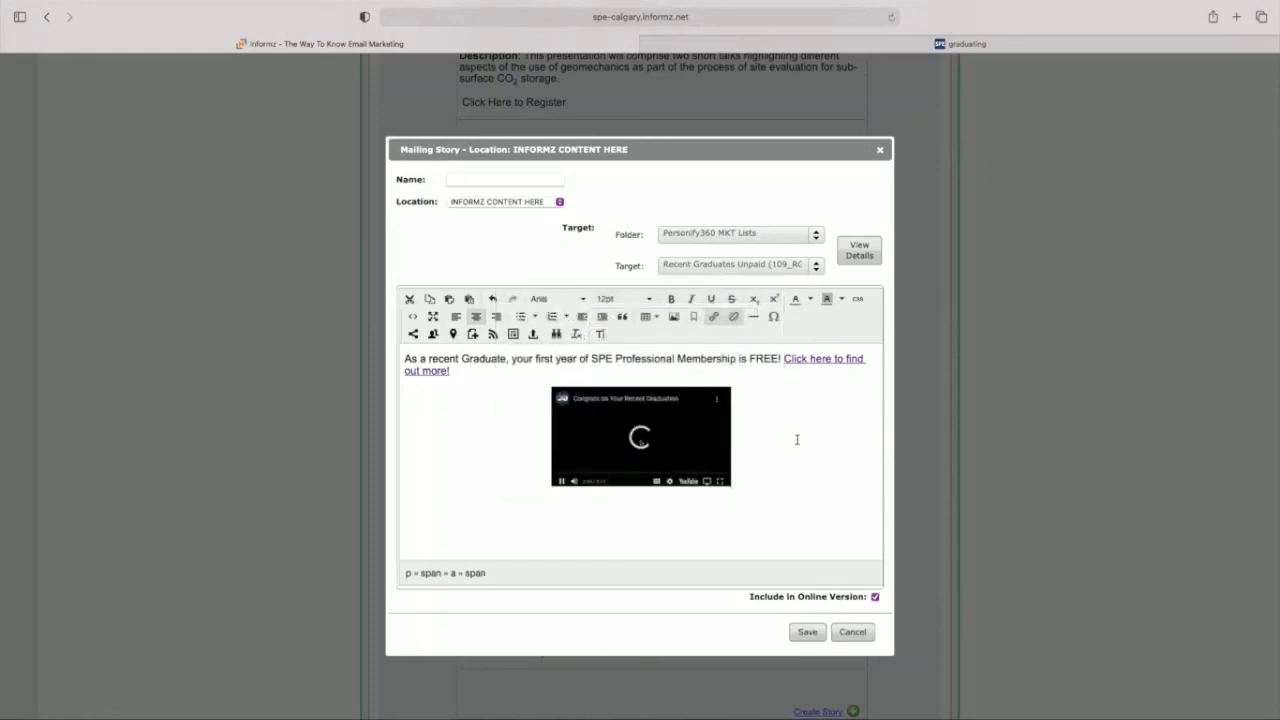
pyautogui.click(805, 631)
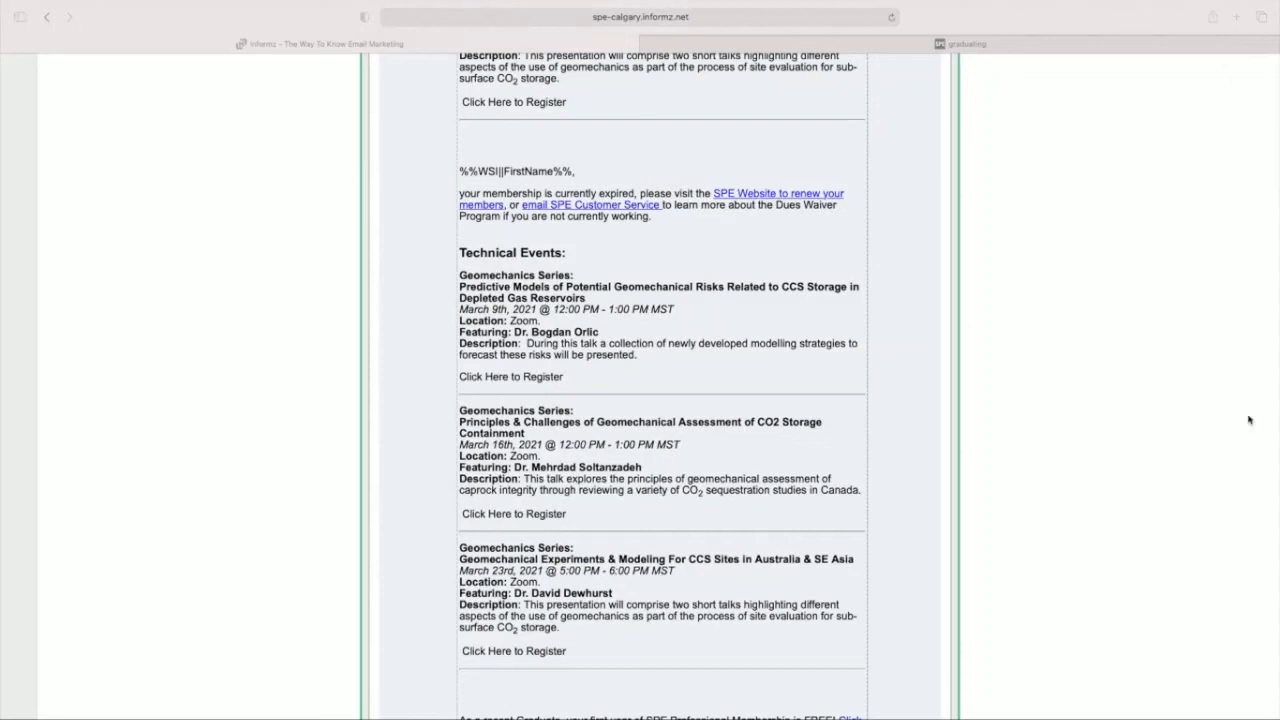
# Step: Move the recent graduate story above the second Technical Events story, directly below the expired-membership story
pyautogui.scroll(-5, 625, 348)
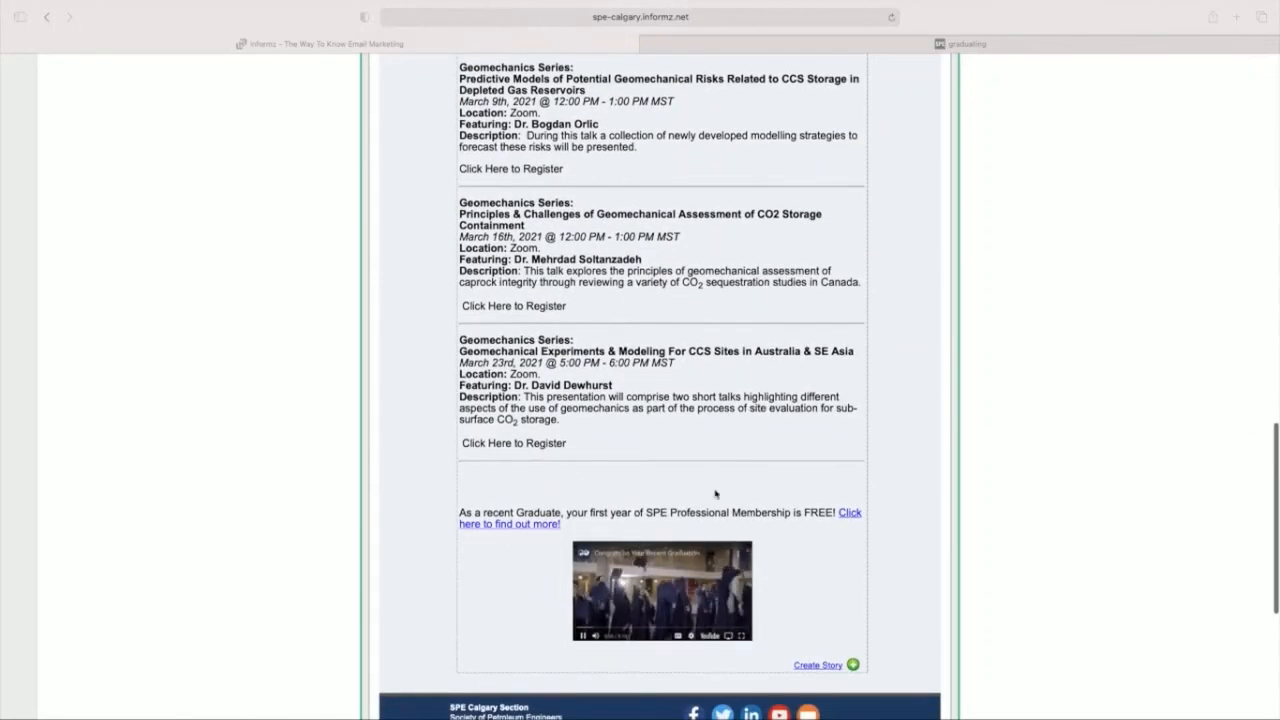
pyautogui.click(472, 486)
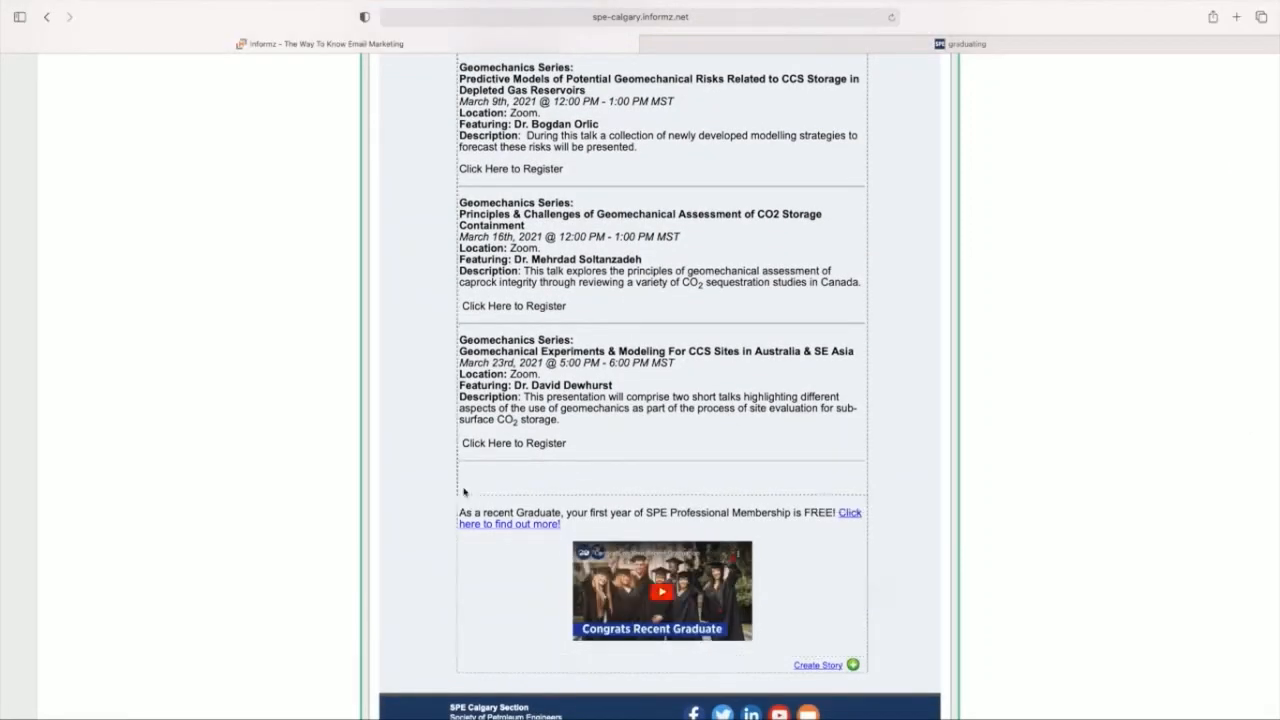
pyautogui.moveTo(464, 491); pyautogui.dragTo(482, 125)
# Step: Review the order of the newsletter stories from the heading down and check the expired-membership story's target group
pyautogui.scroll(5, 903, 375)
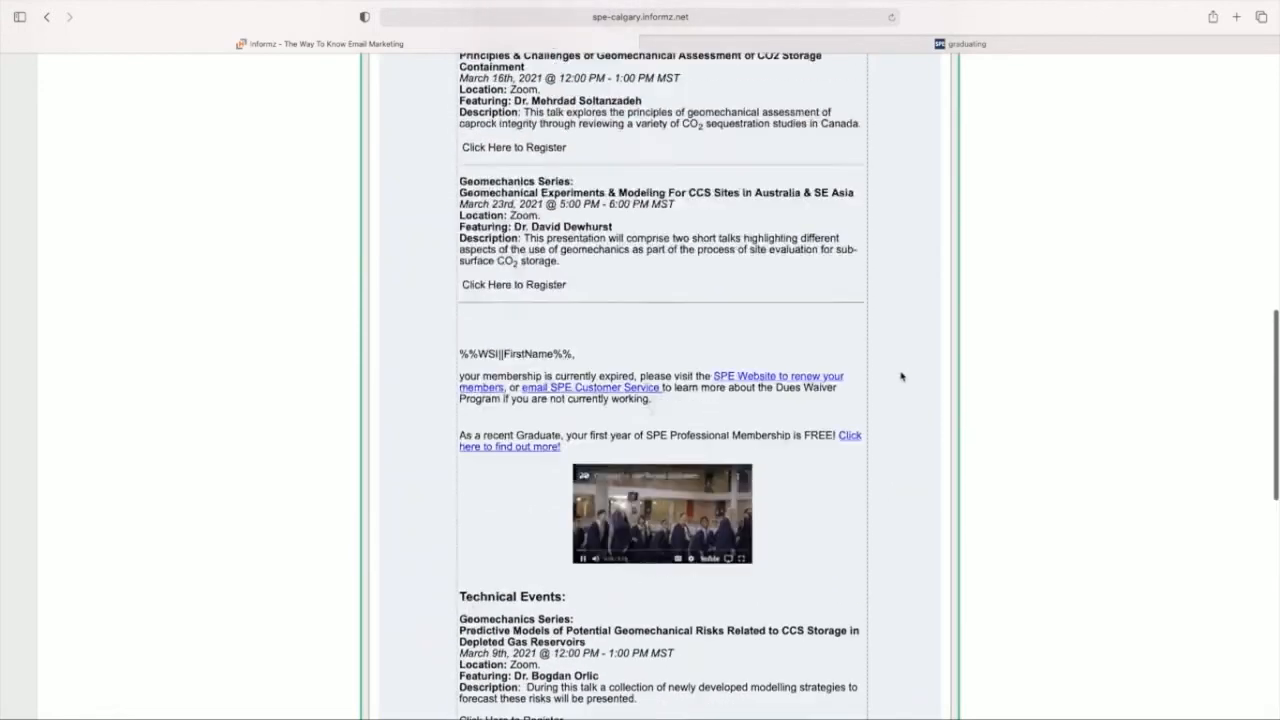
pyautogui.scroll(10, 903, 375)
pyautogui.scroll(-2, 788, 385)
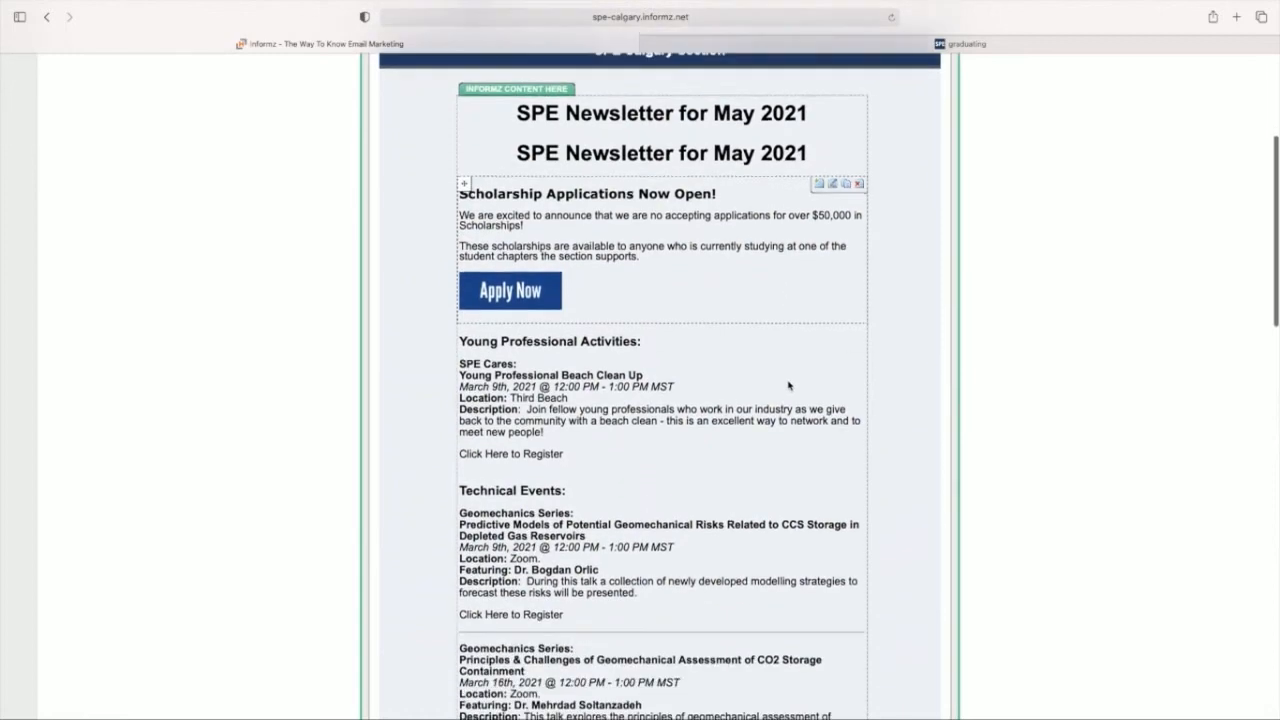
pyautogui.scroll(-5, 748, 355)
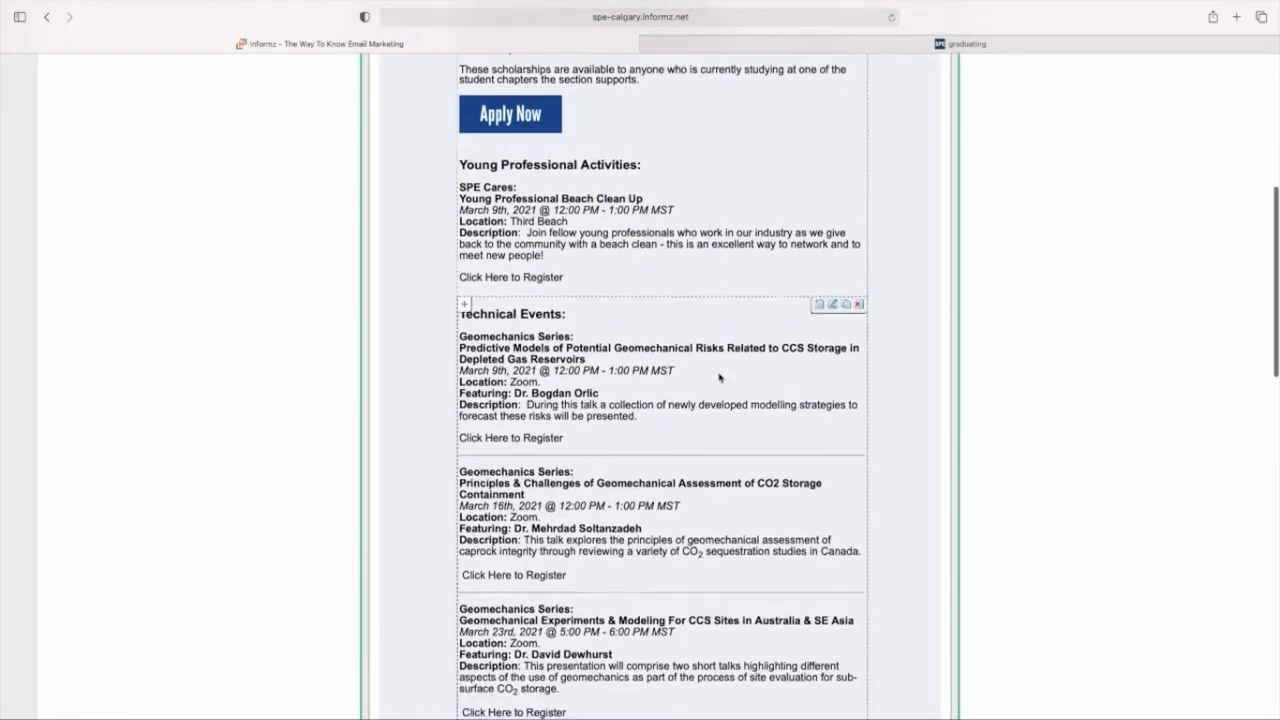
pyautogui.scroll(-7, 740, 354)
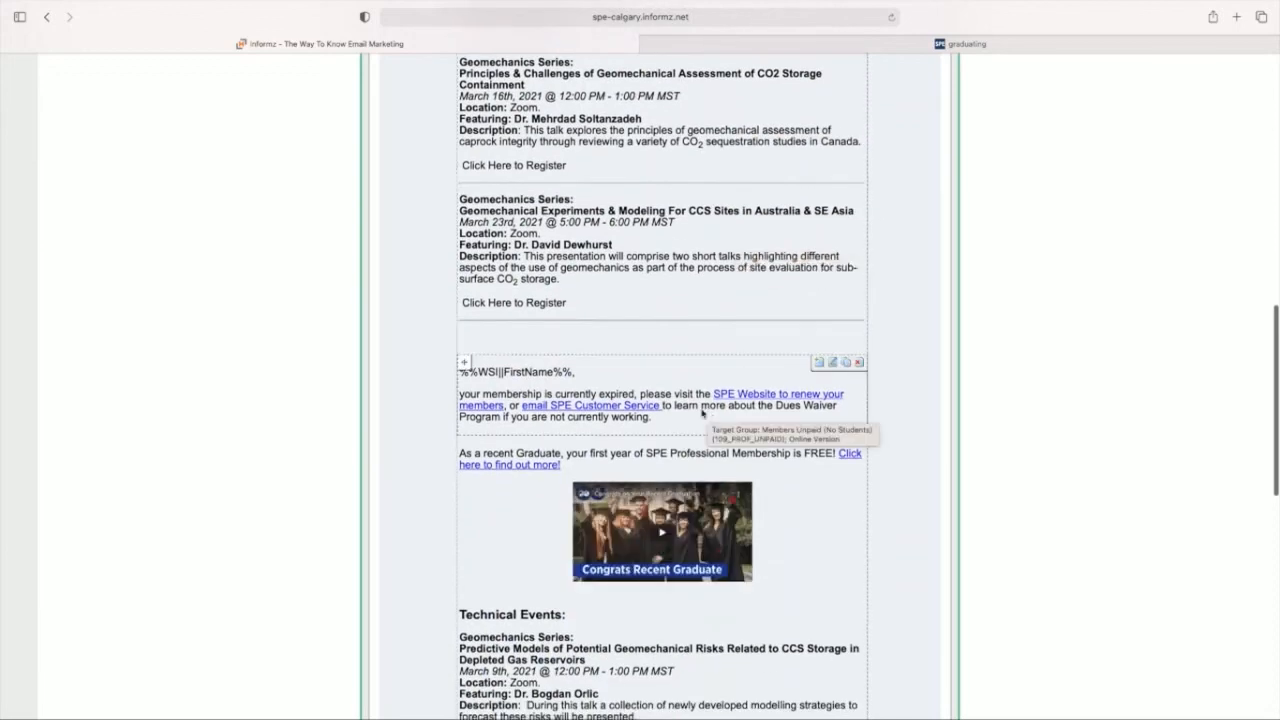
pyautogui.scroll(-1, 686, 398)
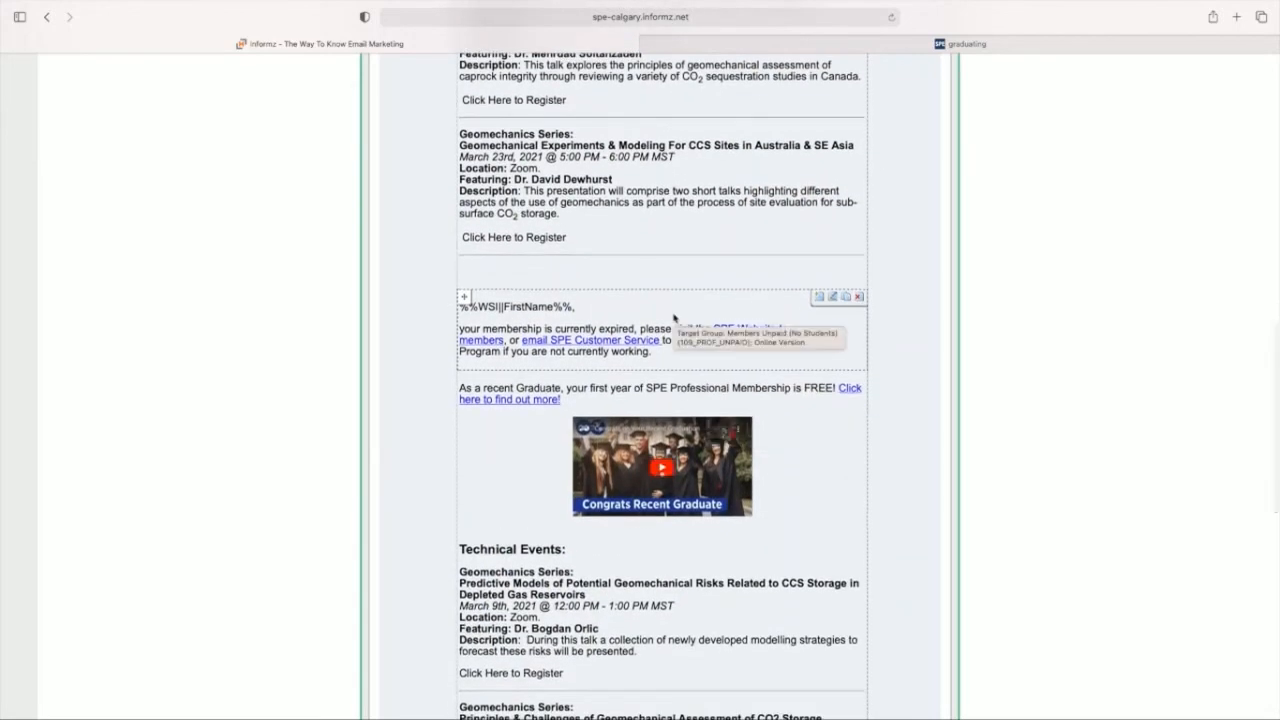
# Step: Create a new story at the end of the newsletter targeted to New Members from Previous Month (109_NEW_MEMBERS) from the Personify360 MKT Lists folder
pyautogui.scroll(-1, 800, 424)
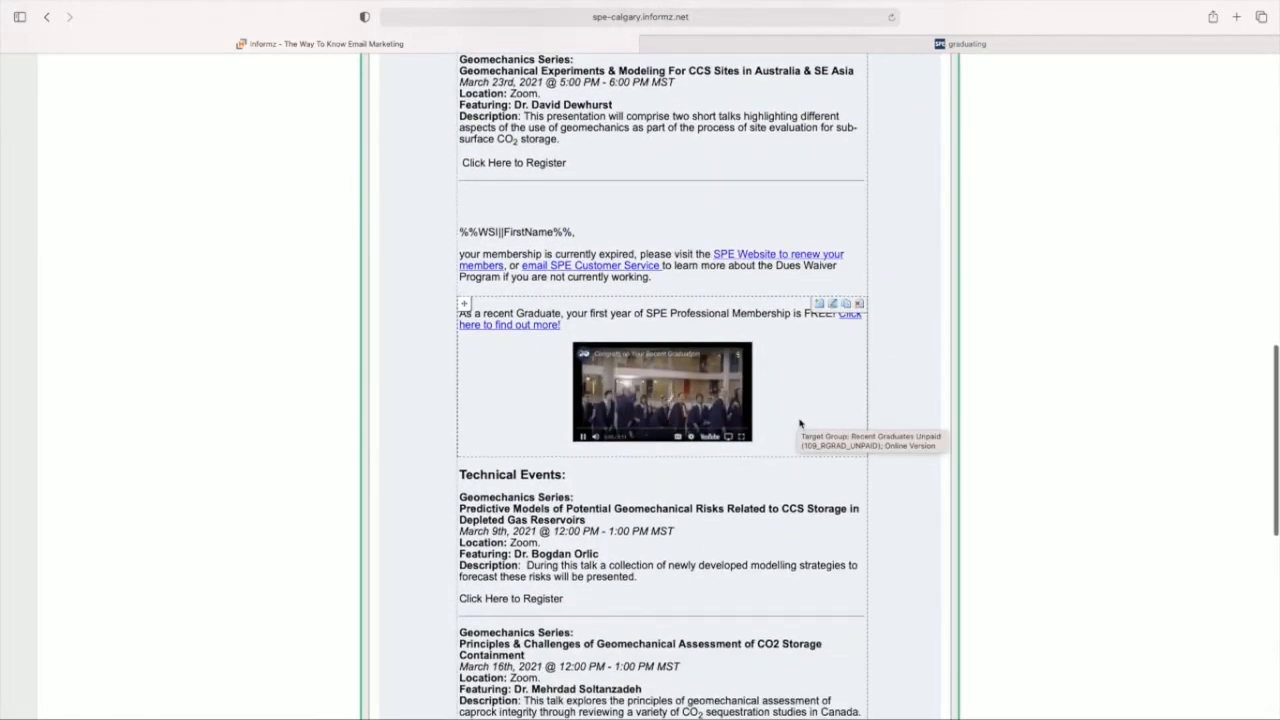
pyautogui.scroll(-3, 801, 364)
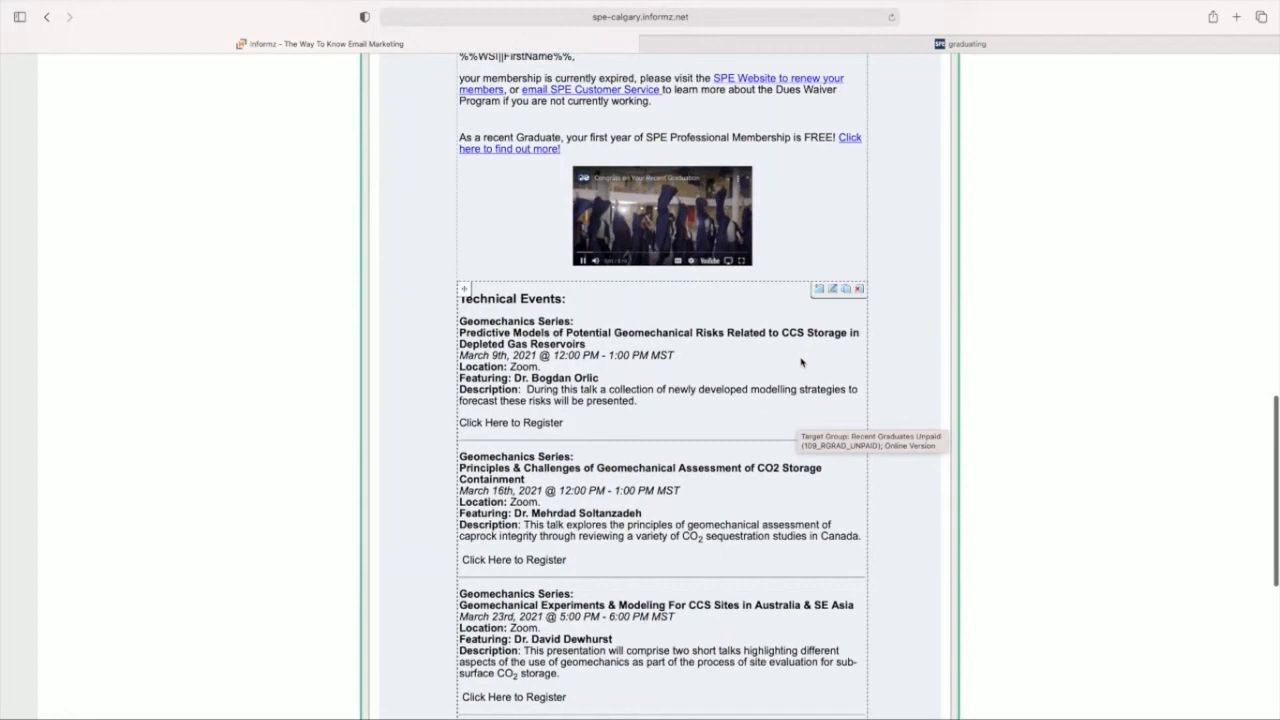
pyautogui.scroll(-4, 801, 362)
pyautogui.click(818, 537)
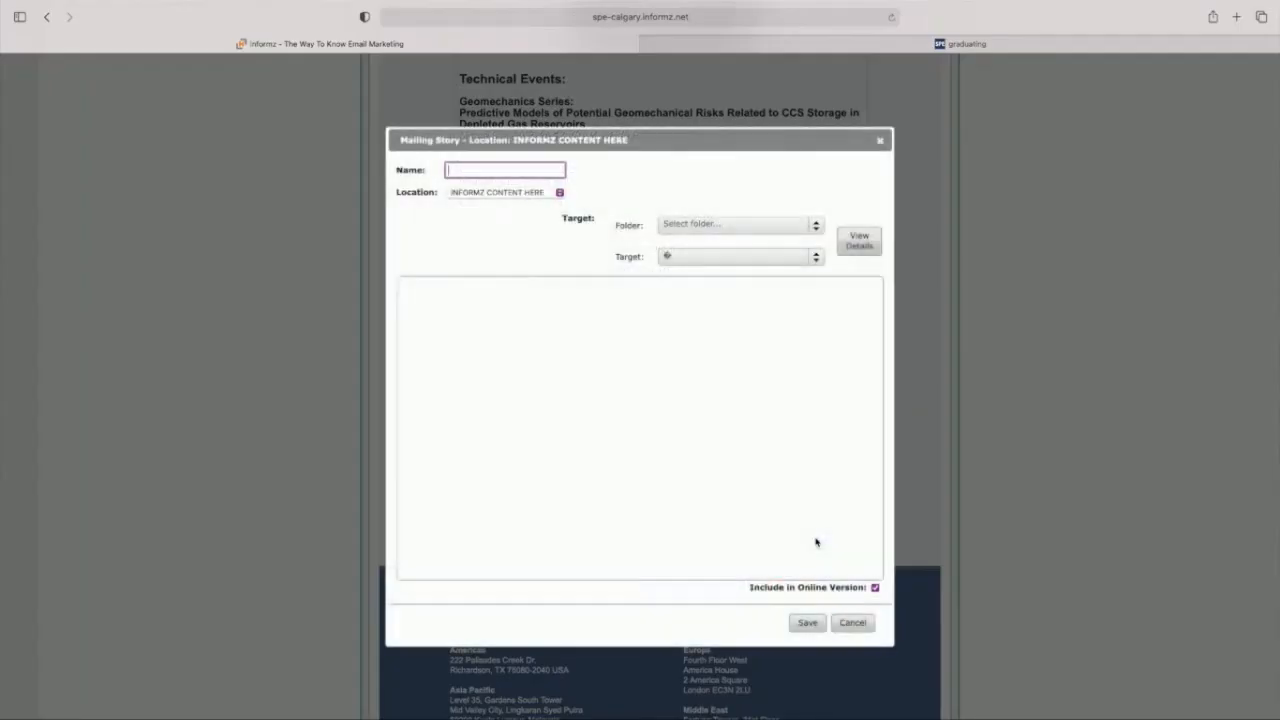
pyautogui.click(694, 225)
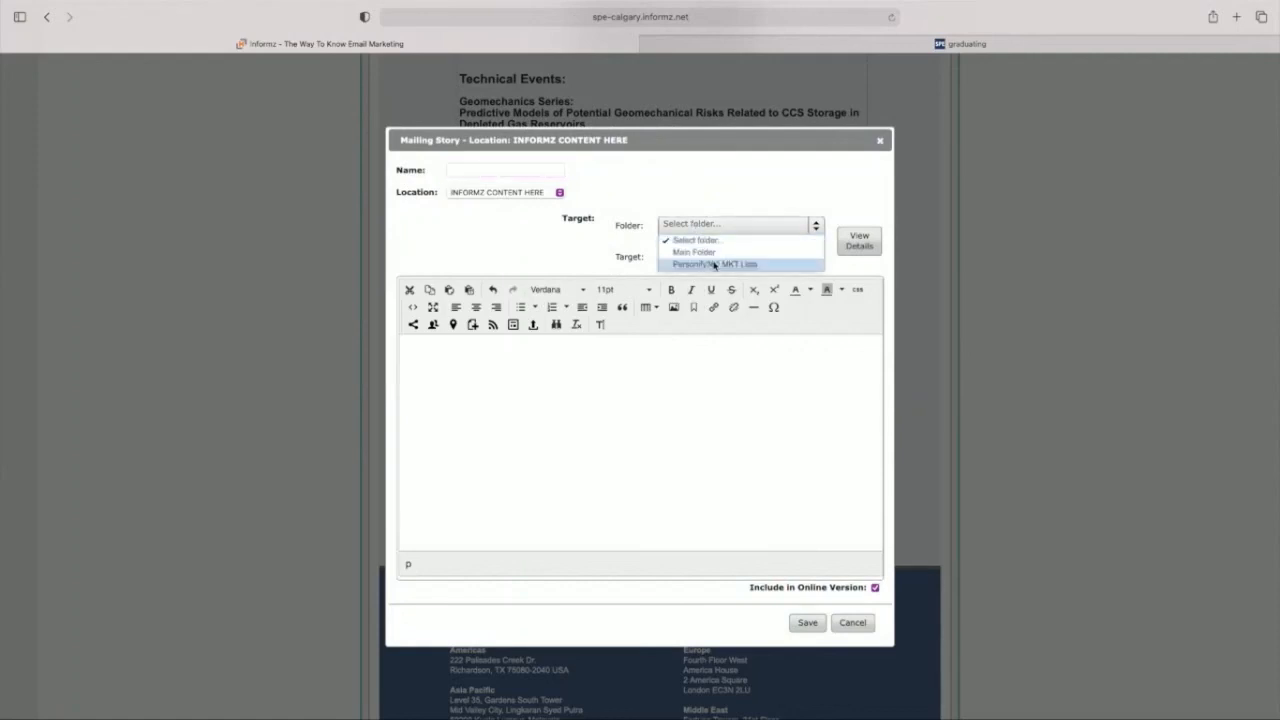
pyautogui.click(714, 262)
pyautogui.click(691, 257)
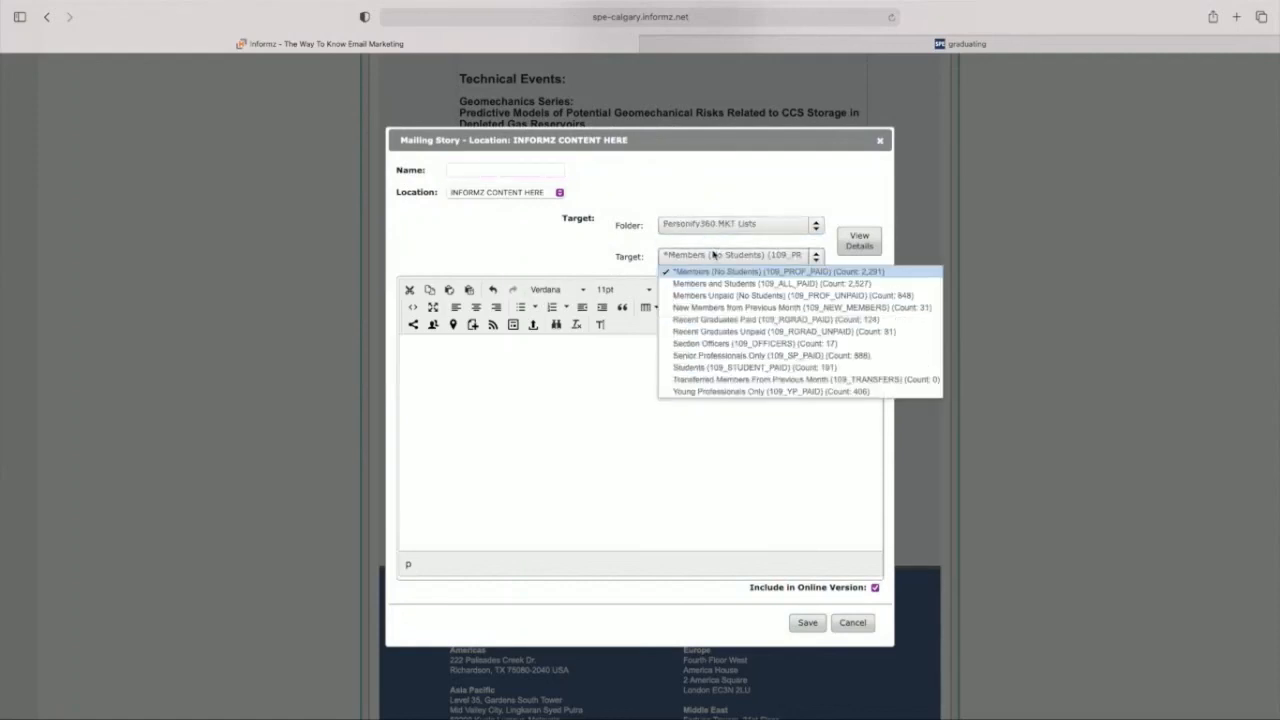
pyautogui.click(772, 308)
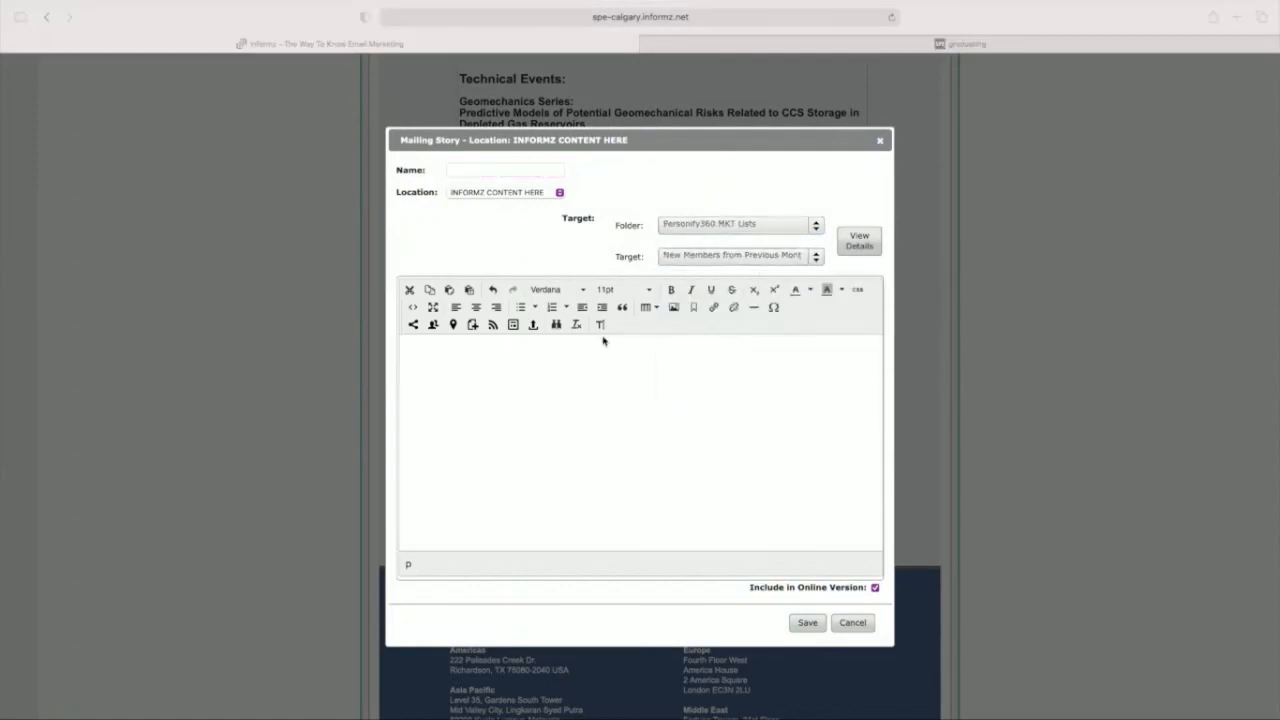
# Step: Insert the Informz for Personify360 First Name code at the start of the story, followed by a comma
pyautogui.click(431, 326)
pyautogui.click(561, 320)
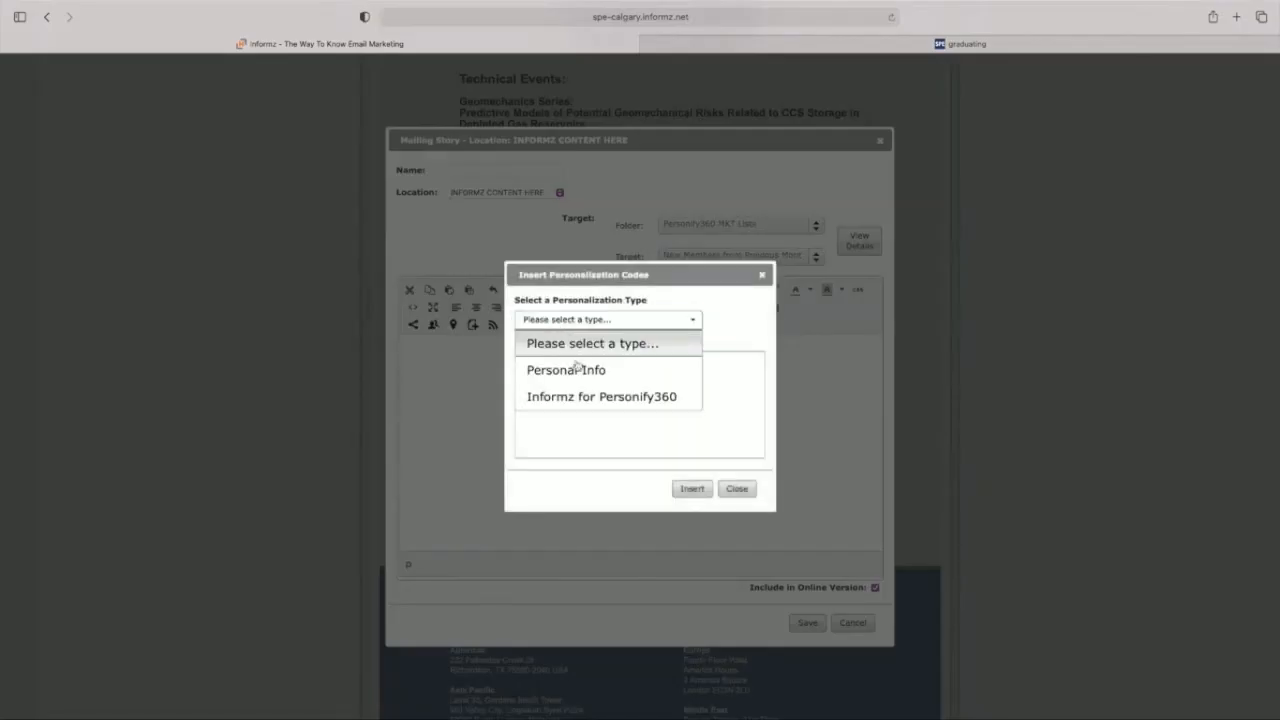
pyautogui.click(578, 397)
pyautogui.click(553, 390)
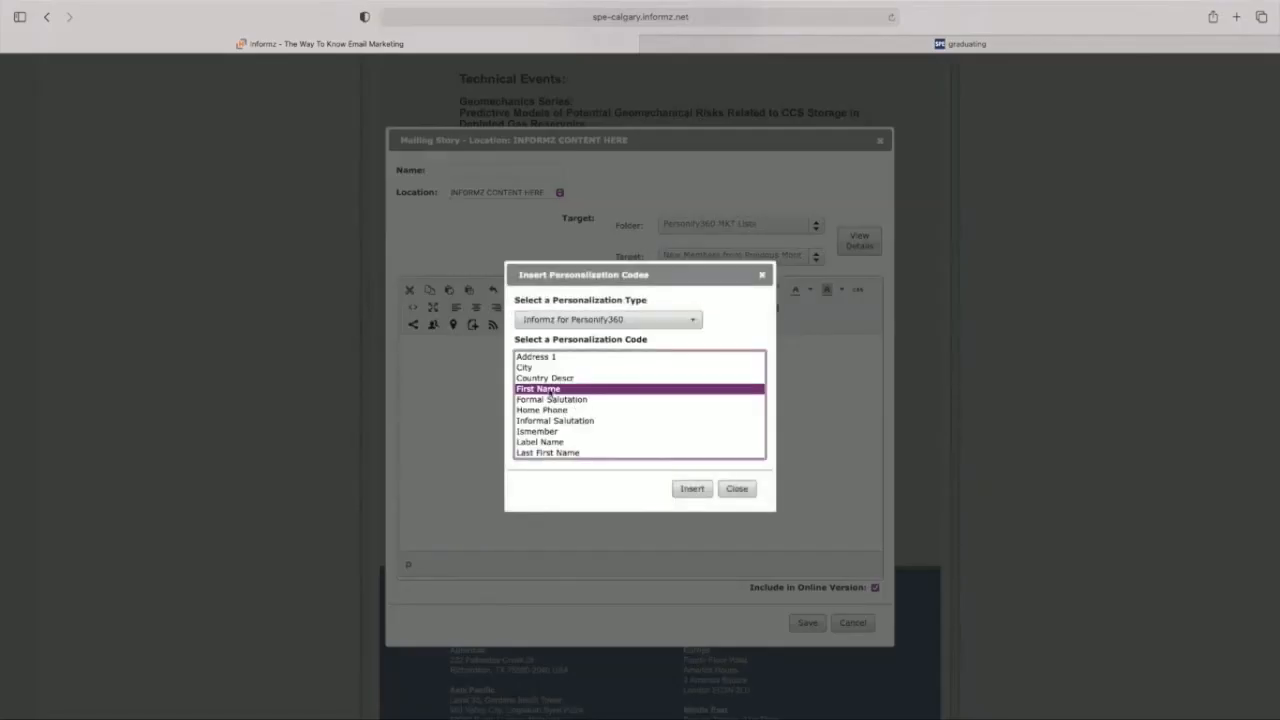
pyautogui.click(690, 489)
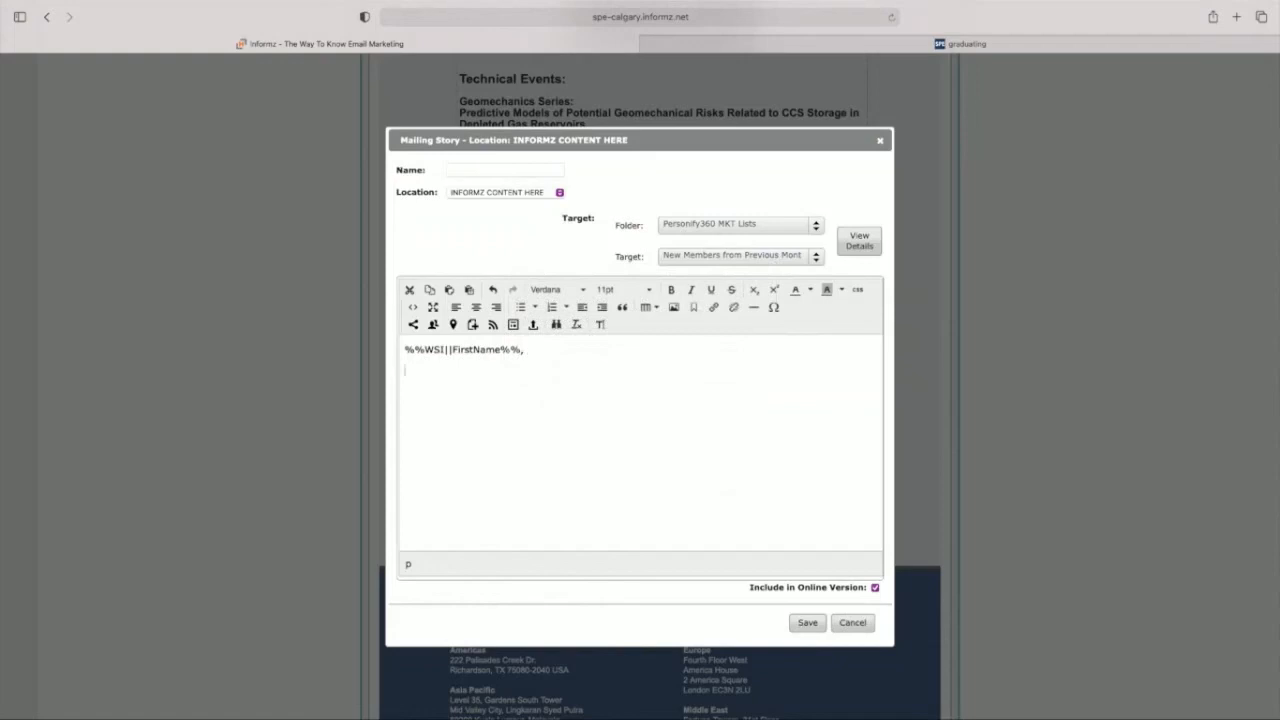
# Step: Paste the new-member welcome text with the complimentary registration offer and chairperson signature below the first name code, and save the story
pyautogui.press('super+v')
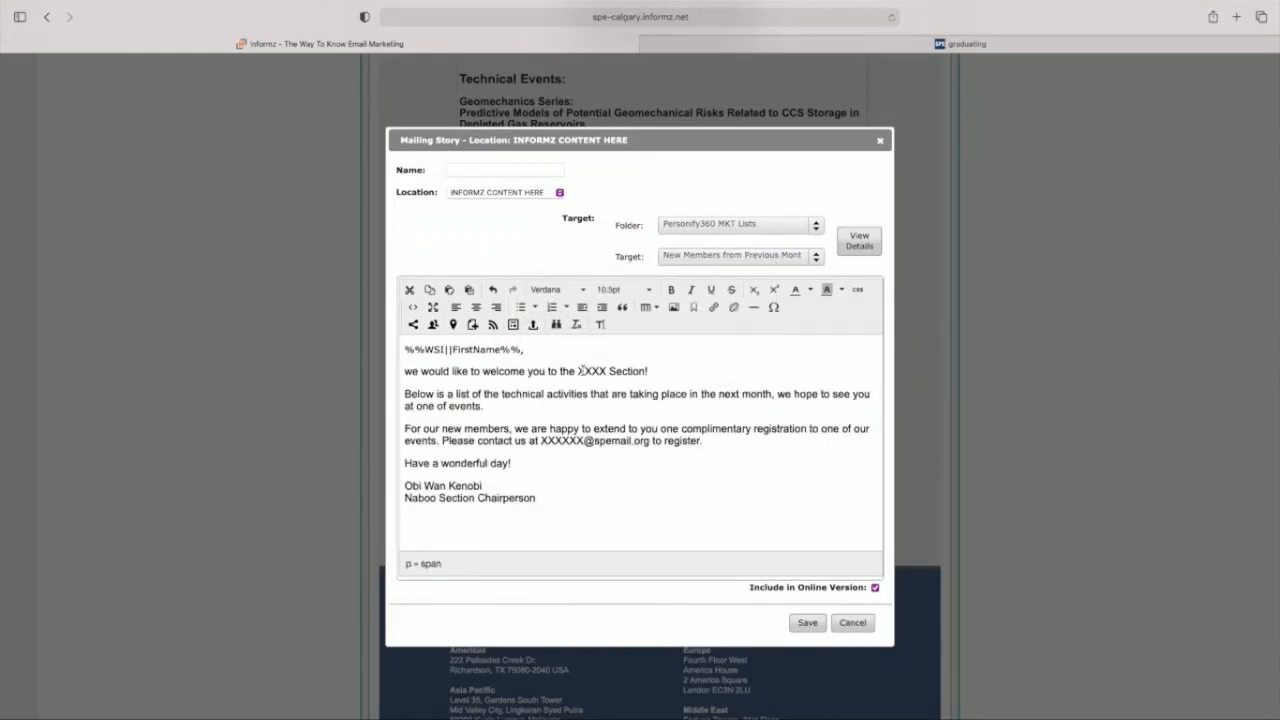
pyautogui.click(522, 396)
pyautogui.moveTo(518, 421); pyautogui.dragTo(436, 447)
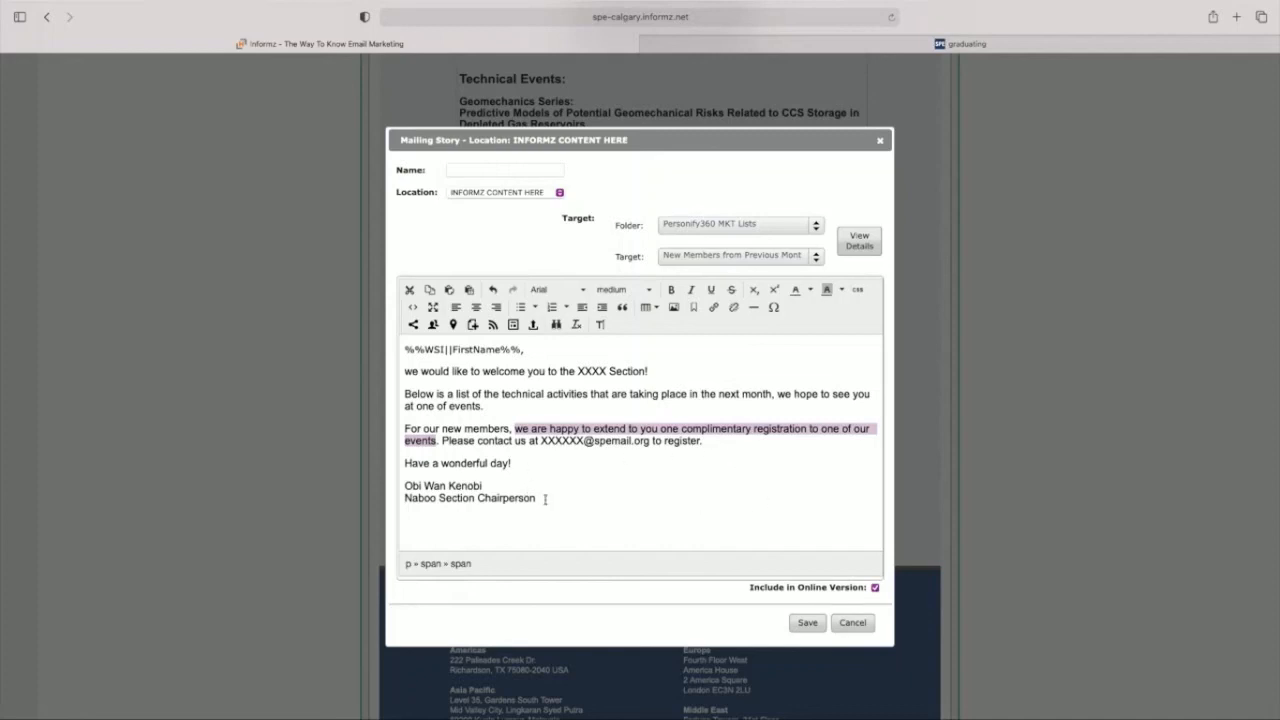
pyautogui.moveTo(545, 499); pyautogui.dragTo(402, 486)
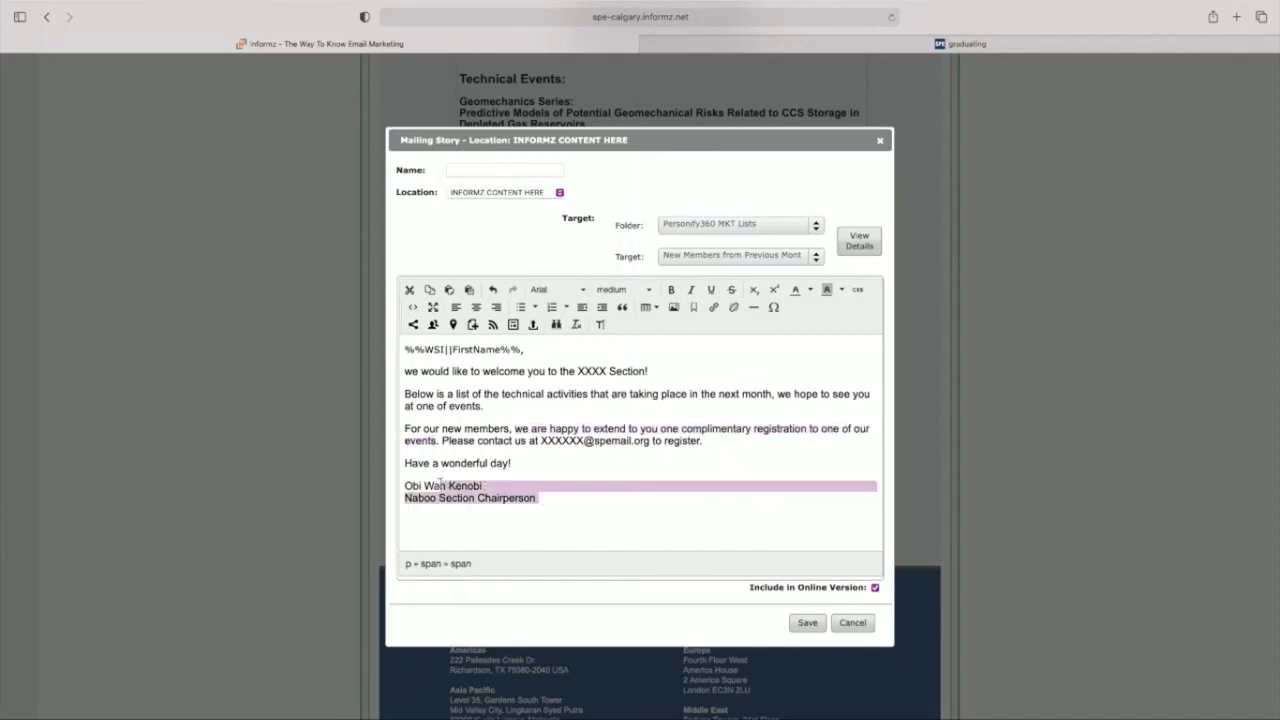
pyautogui.click(573, 497)
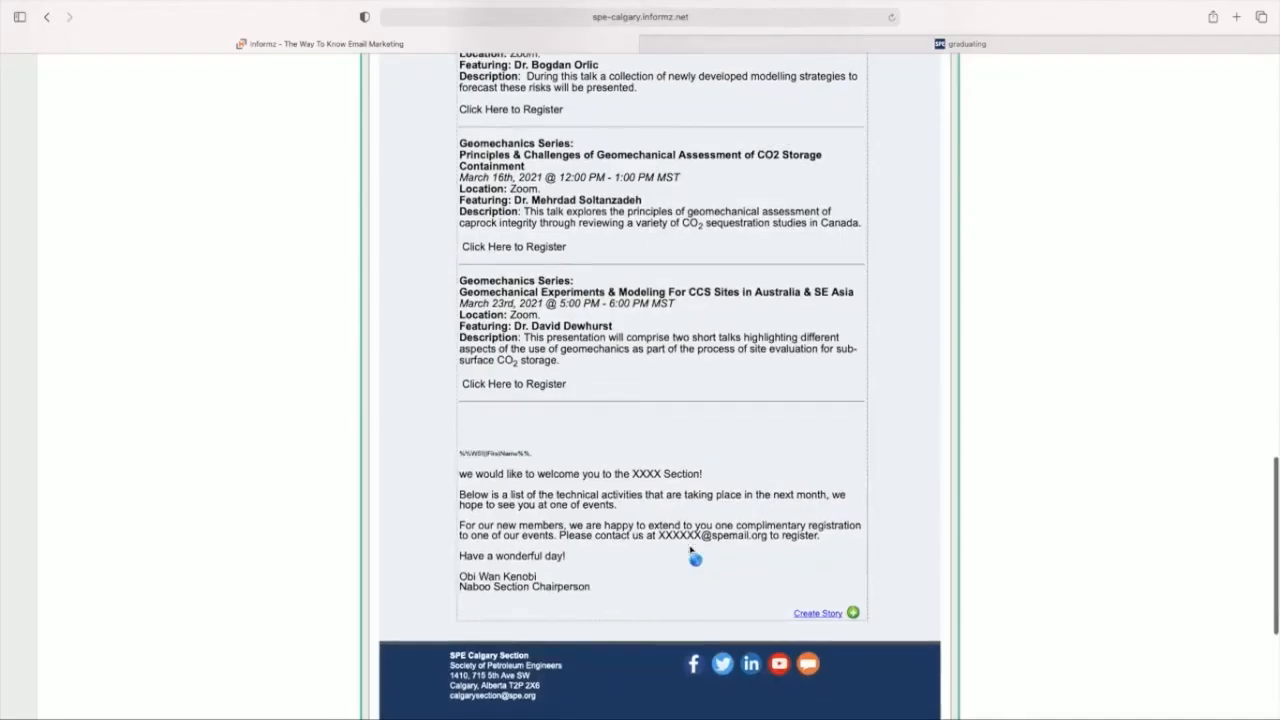
# Step: Move the new-member welcome story up to directly below the "SPE Newsletter for May 2021" headings
pyautogui.moveTo(465, 444); pyautogui.dragTo(496, 180)
pyautogui.scroll(7, 616, 222)
pyautogui.scroll(5, 616, 222)
pyautogui.scroll(1, 507, 128)
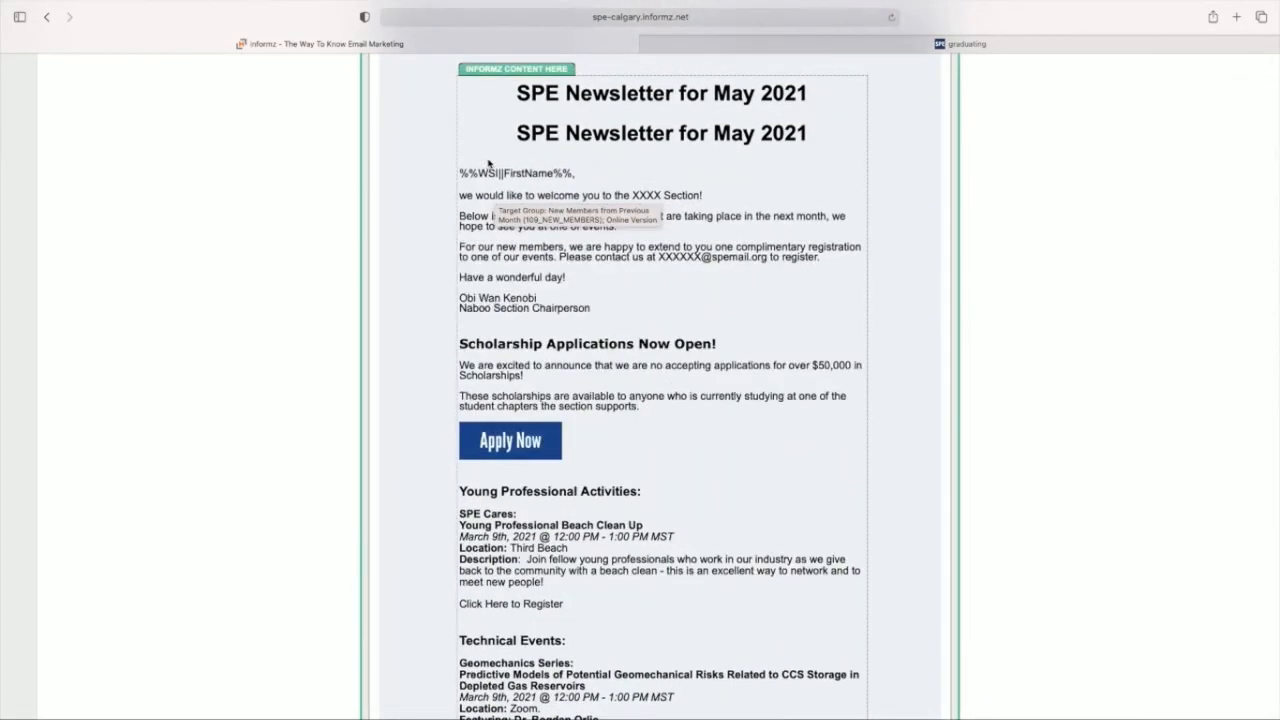
# Step: Check the remaining story order, save the mailing's design changes and open its Send Test options
pyautogui.scroll(-10, 835, 420)
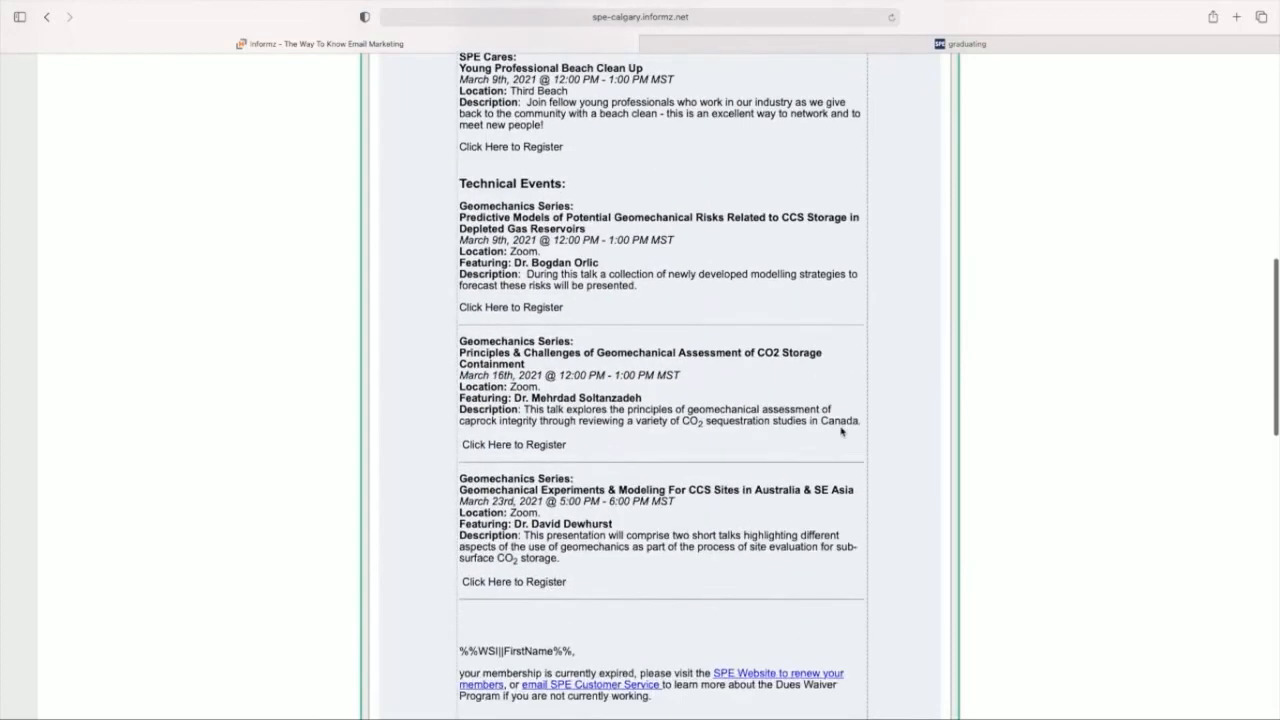
pyautogui.scroll(-5, 841, 432)
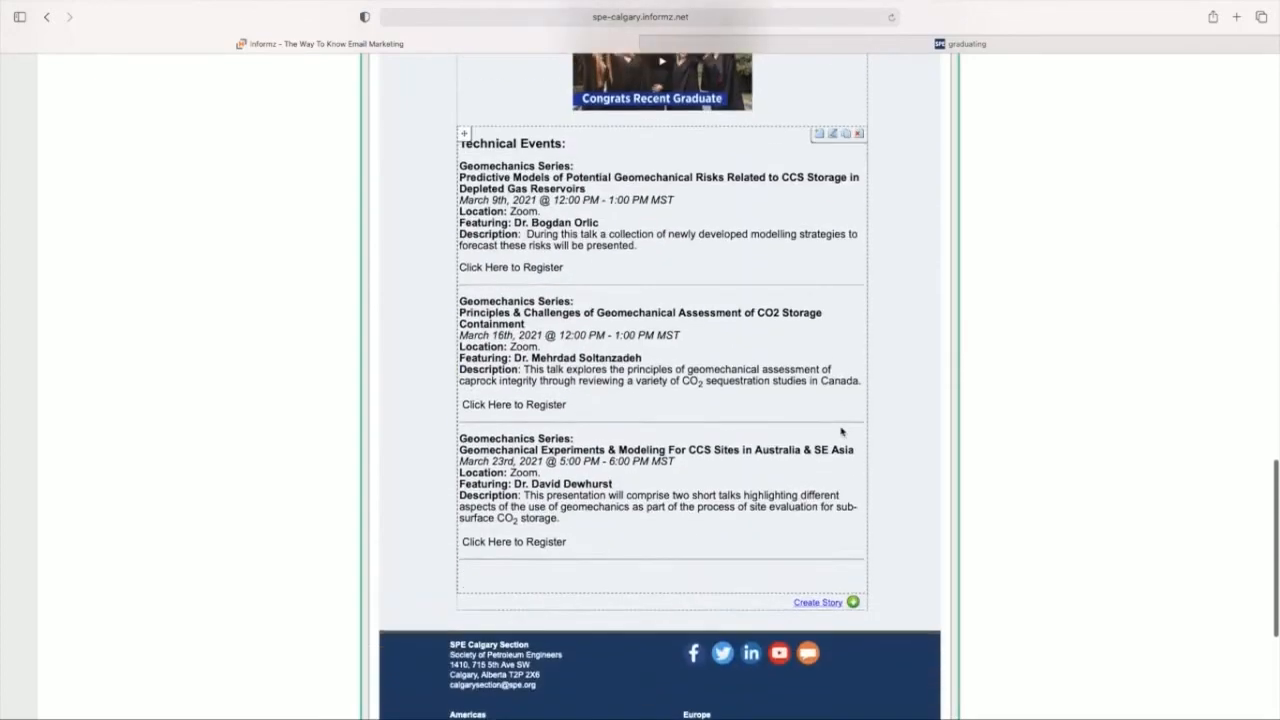
pyautogui.scroll(20, 841, 432)
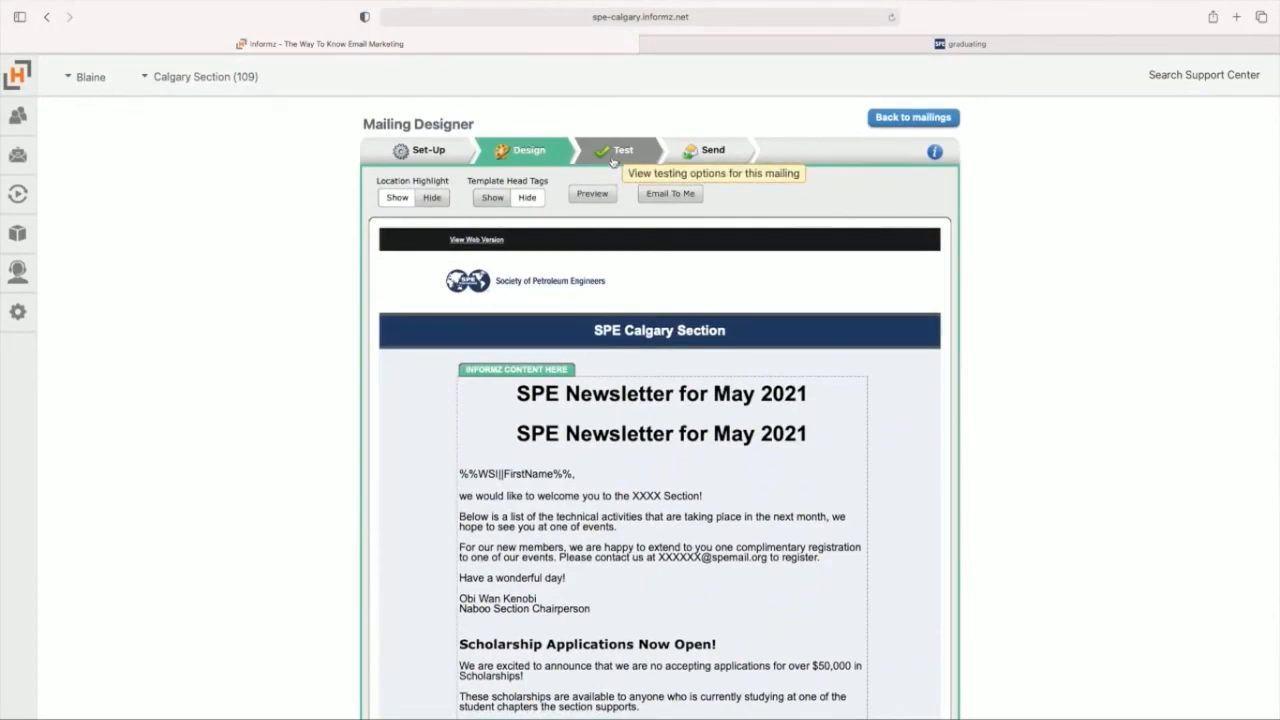
pyautogui.click(613, 155)
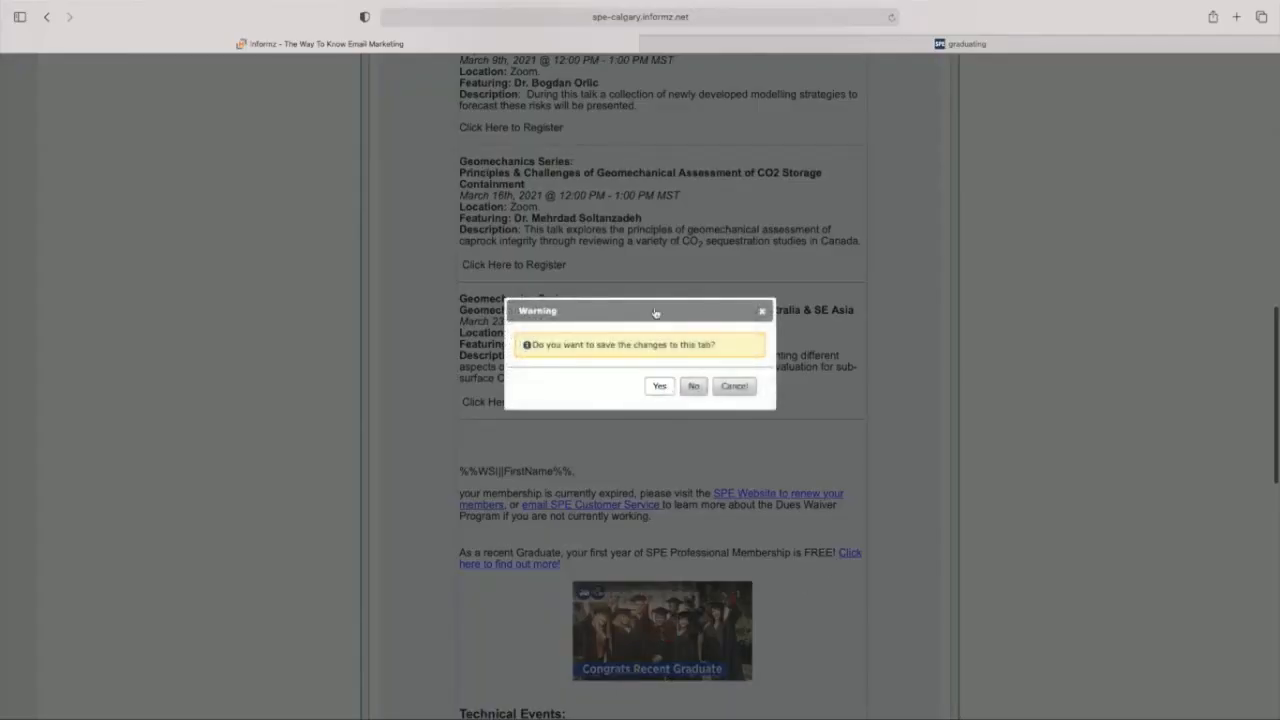
pyautogui.click(659, 386)
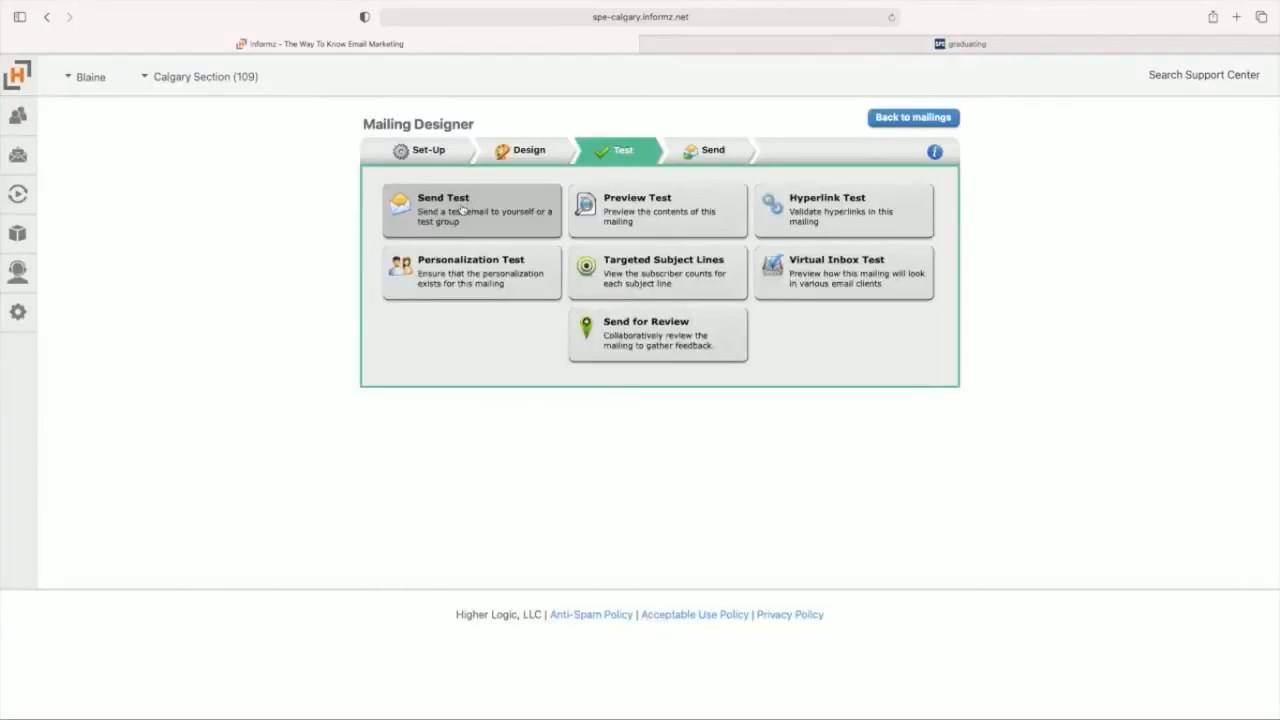
pyautogui.click(457, 210)
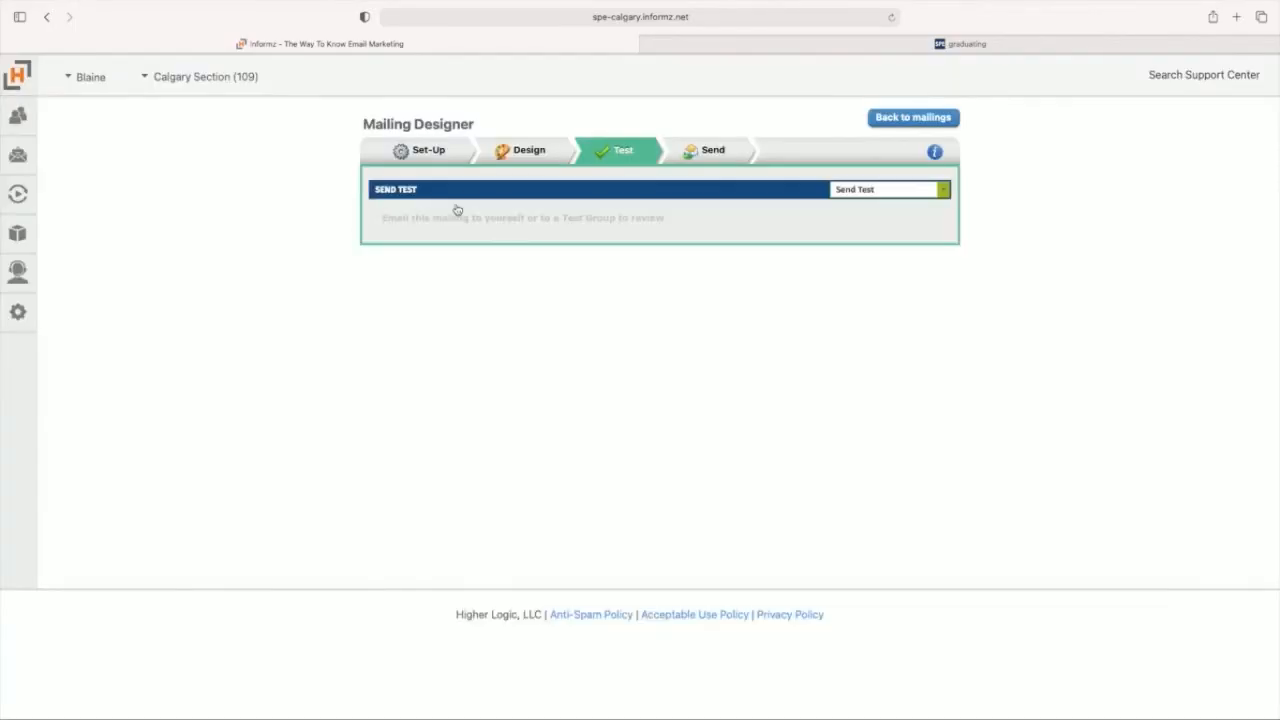
# Step: Set the test to HTML format with the test type "Email all versions of mailing"
pyautogui.click(518, 260)
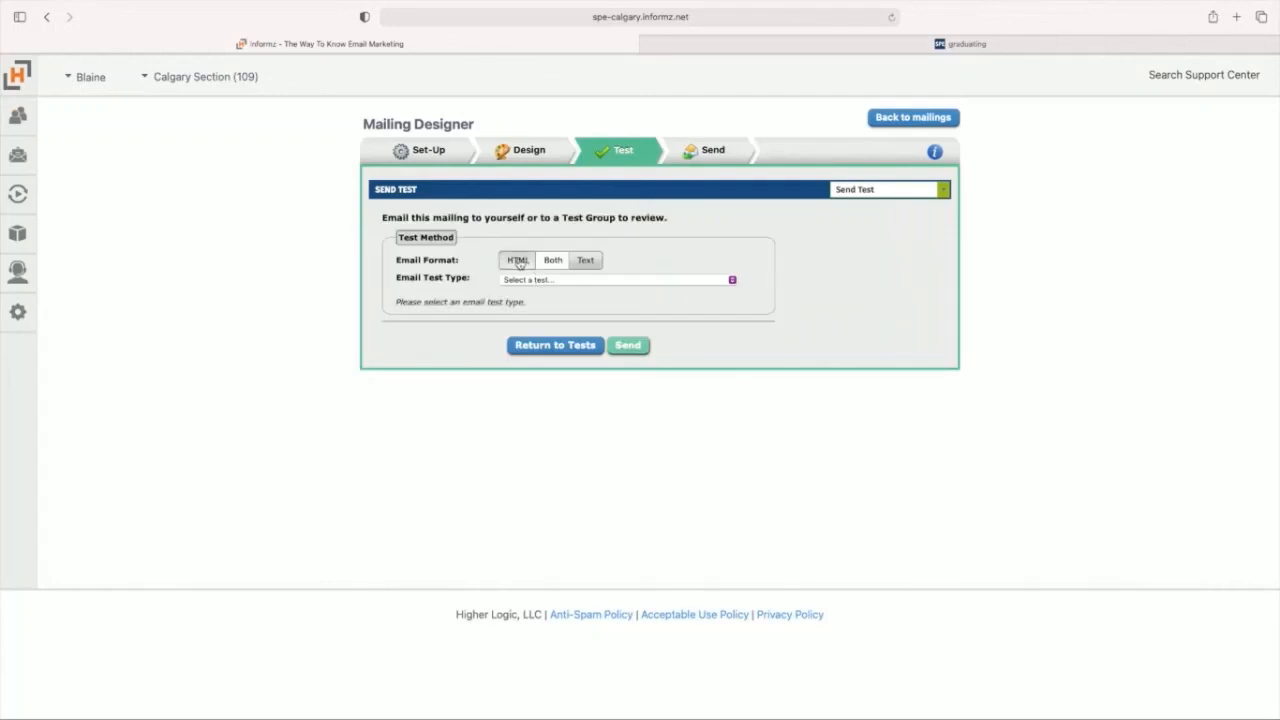
pyautogui.click(585, 279)
pyautogui.click(572, 320)
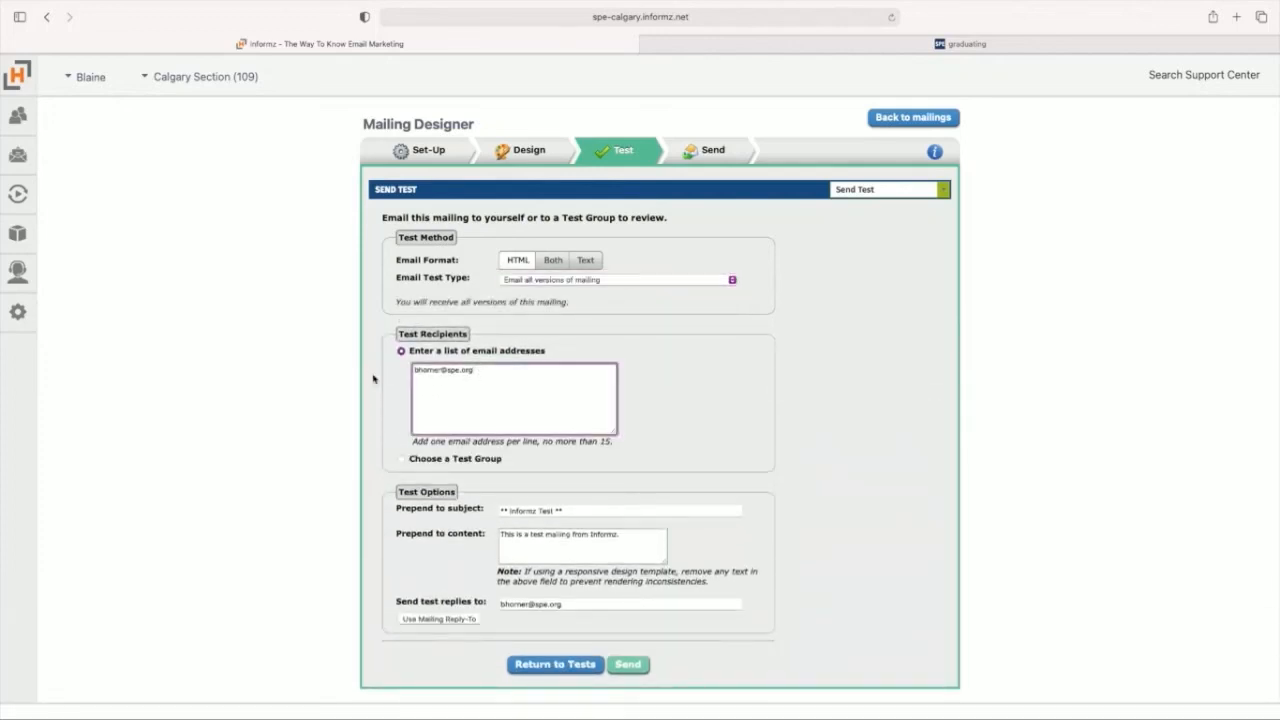
# Step: Replace the test recipient with the regional programs e-mail address and send the test mailing
pyautogui.press('BackSpace')
pyautogui.press('BackSpace')
pyautogui.press('BackSpace')
pyautogui.press('BackSpace')
pyautogui.press('BackSpace')
pyautogui.press('BackSpace')
pyautogui.press('BackSpace')
pyautogui.press('BackSpace')
pyautogui.press('BackSpace')
pyautogui.press('BackSpace')
pyautogui.press('BackSpace')
pyautogui.press('BackSpace')
pyautogui.press('BackSpace')
pyautogui.press('BackSpace')
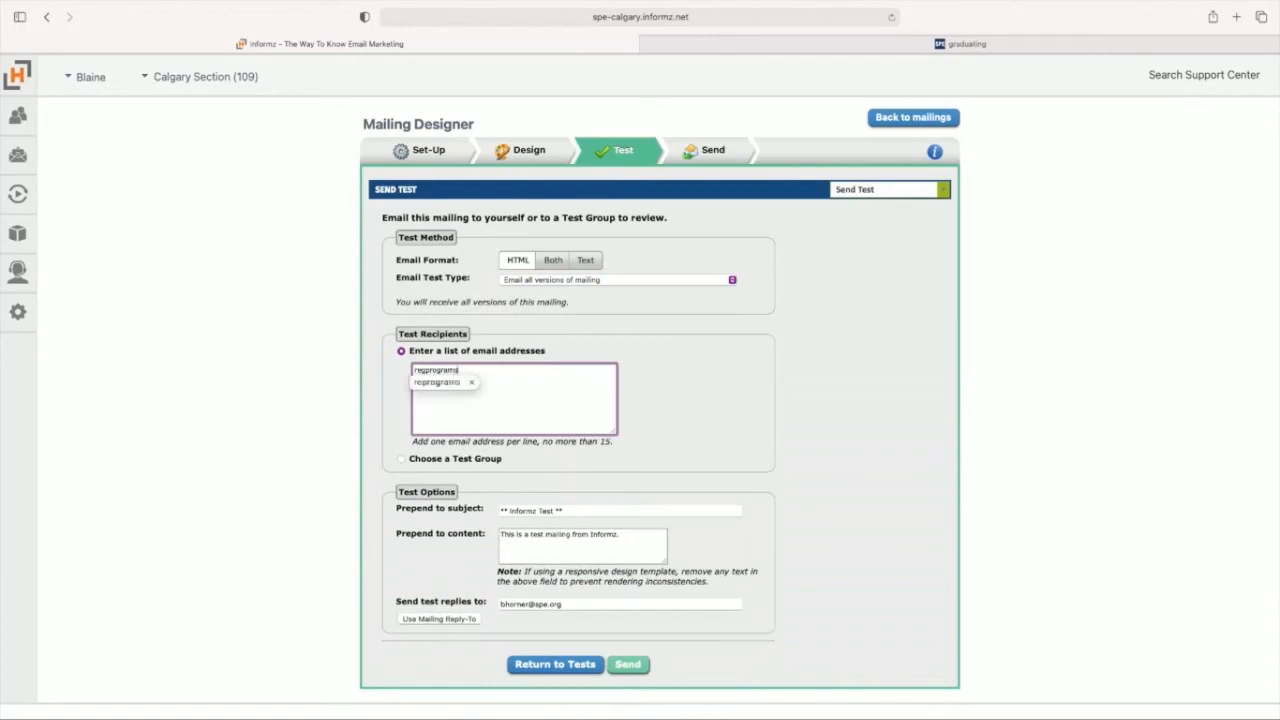
pyautogui.click(688, 432)
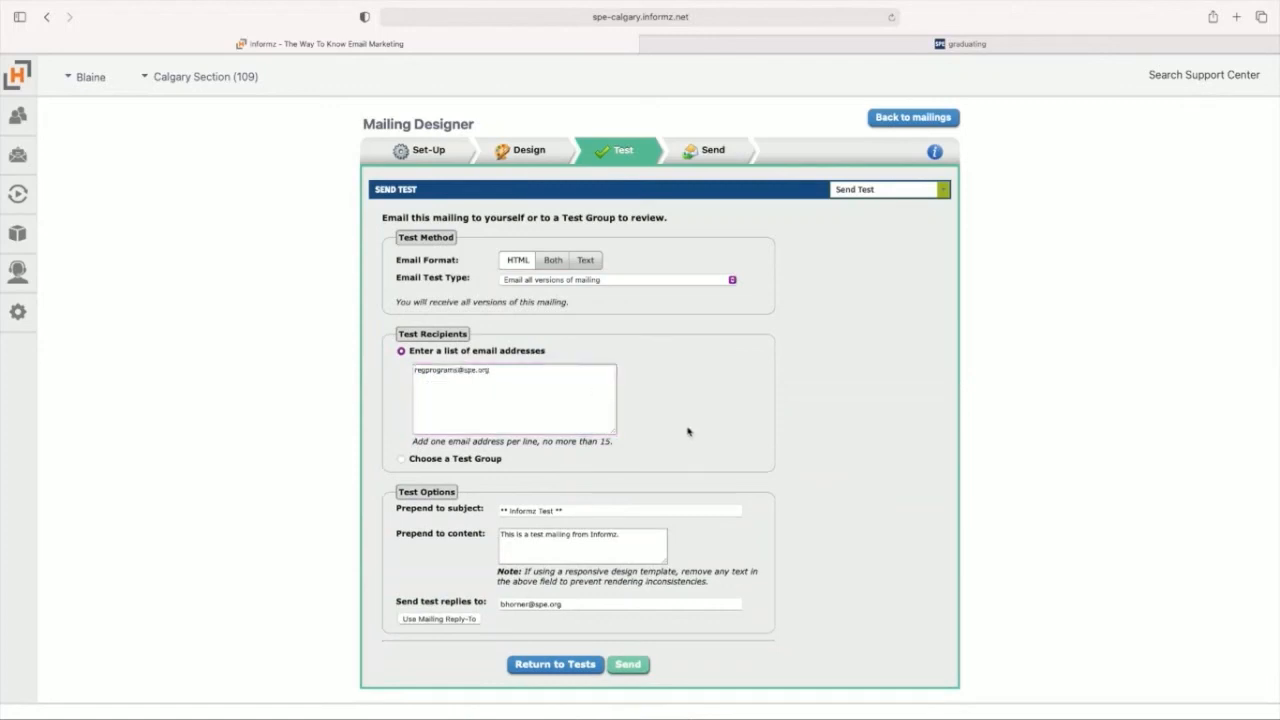
pyautogui.click(630, 664)
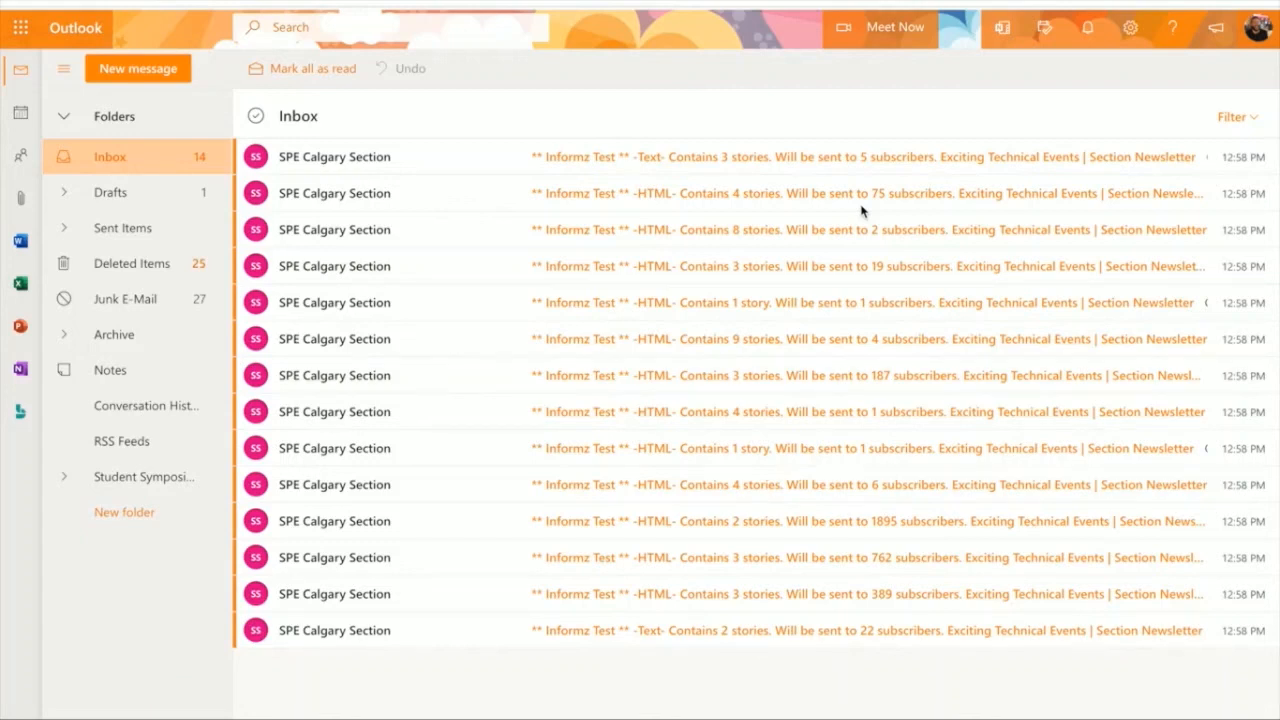
# Step: Switch to the Outlook inbox and review the test email containing 9 stories from top to bottom
pyautogui.click(774, 340)
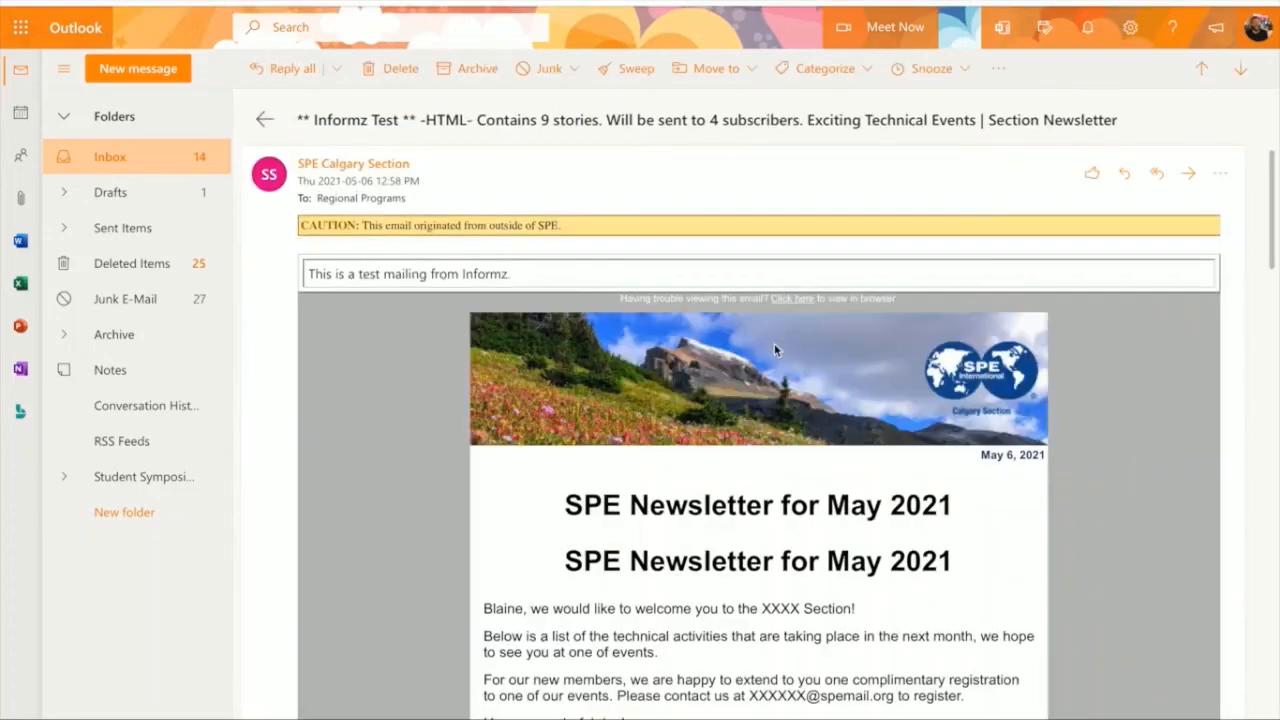
pyautogui.scroll(-3, 774, 343)
pyautogui.scroll(-5, 774, 343)
pyautogui.scroll(6, 775, 346)
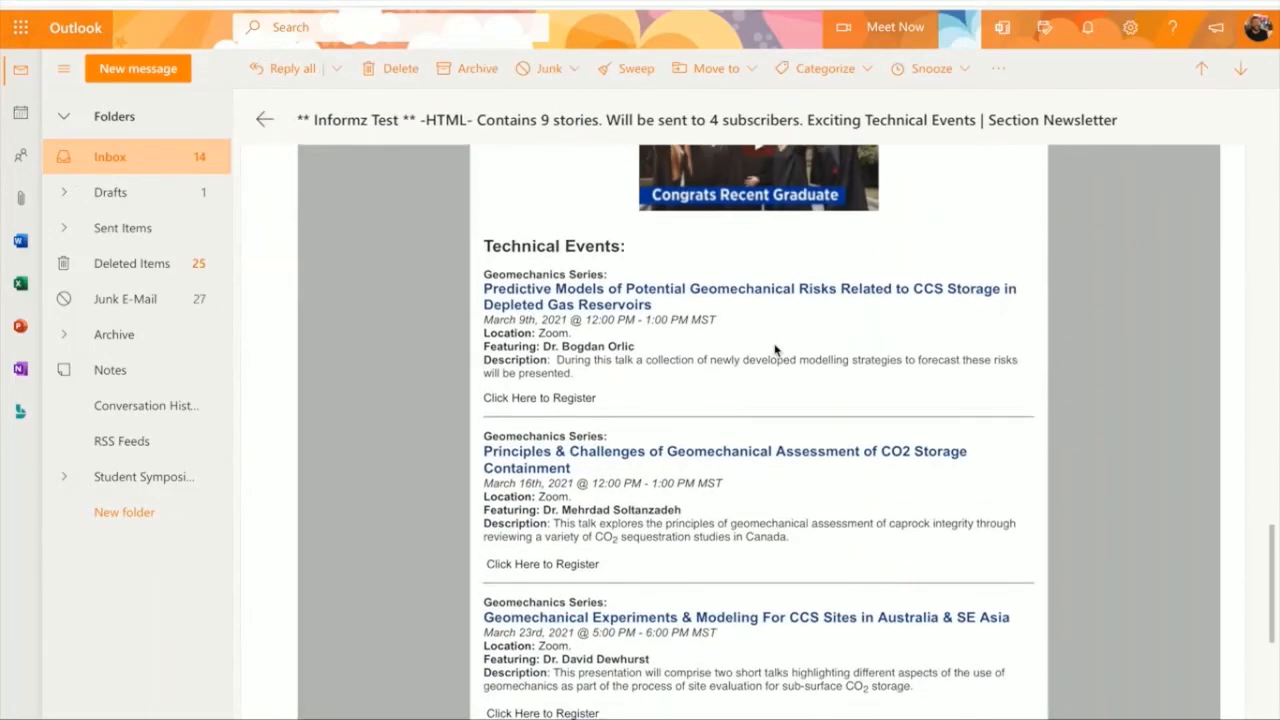
pyautogui.scroll(3, 775, 346)
pyautogui.click(264, 119)
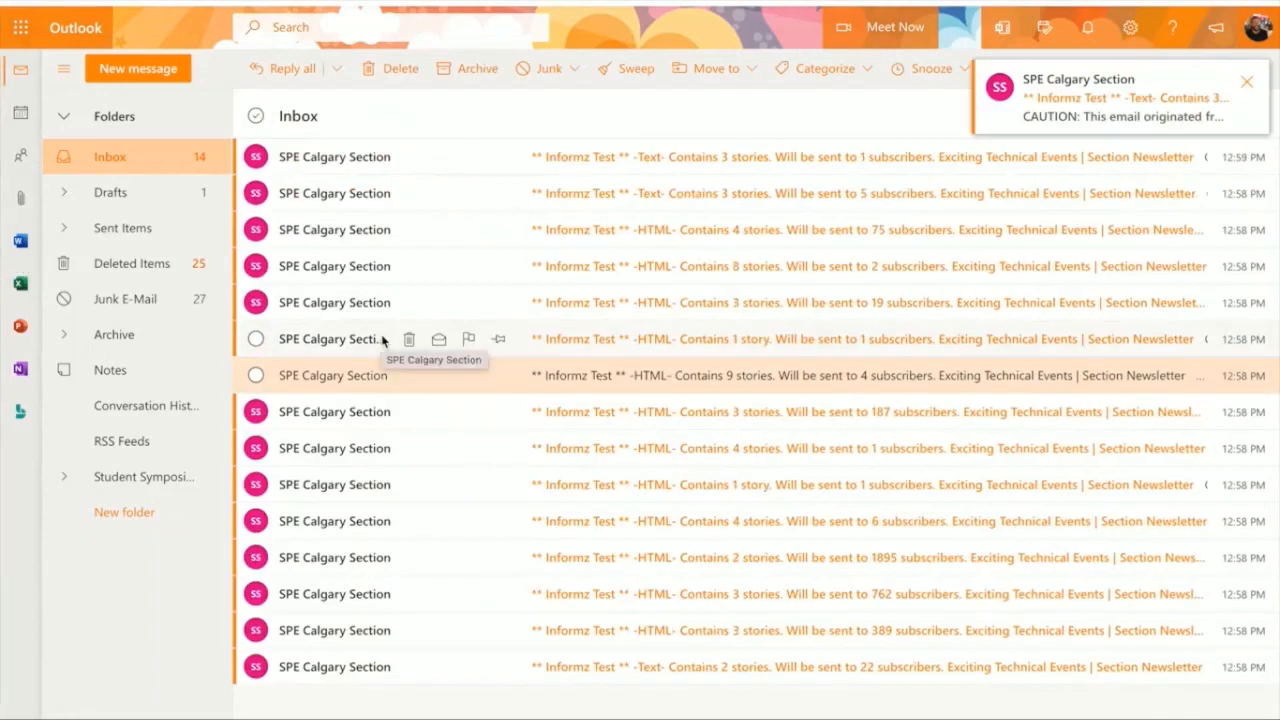
# Step: Delete the six 12:58 PM test emails meant for five or fewer subscribers from the inbox
pyautogui.click(256, 375)
pyautogui.click(256, 339)
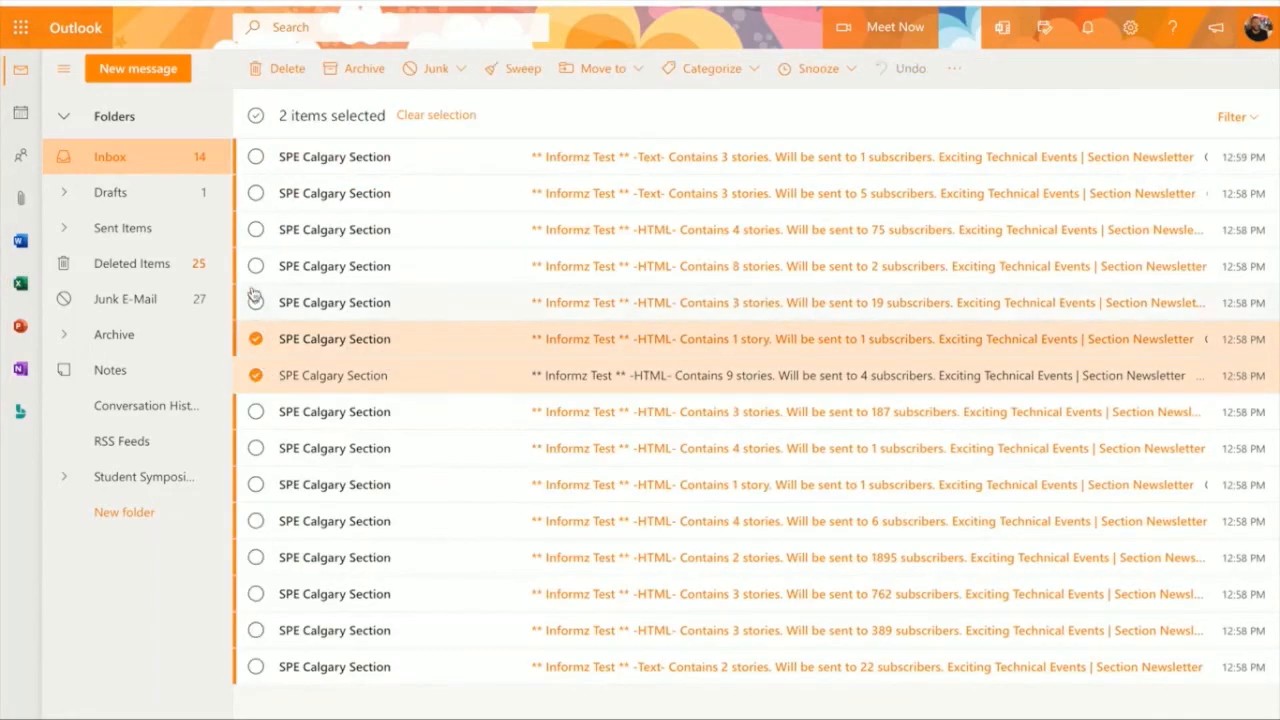
pyautogui.click(256, 267)
pyautogui.click(256, 193)
pyautogui.click(256, 448)
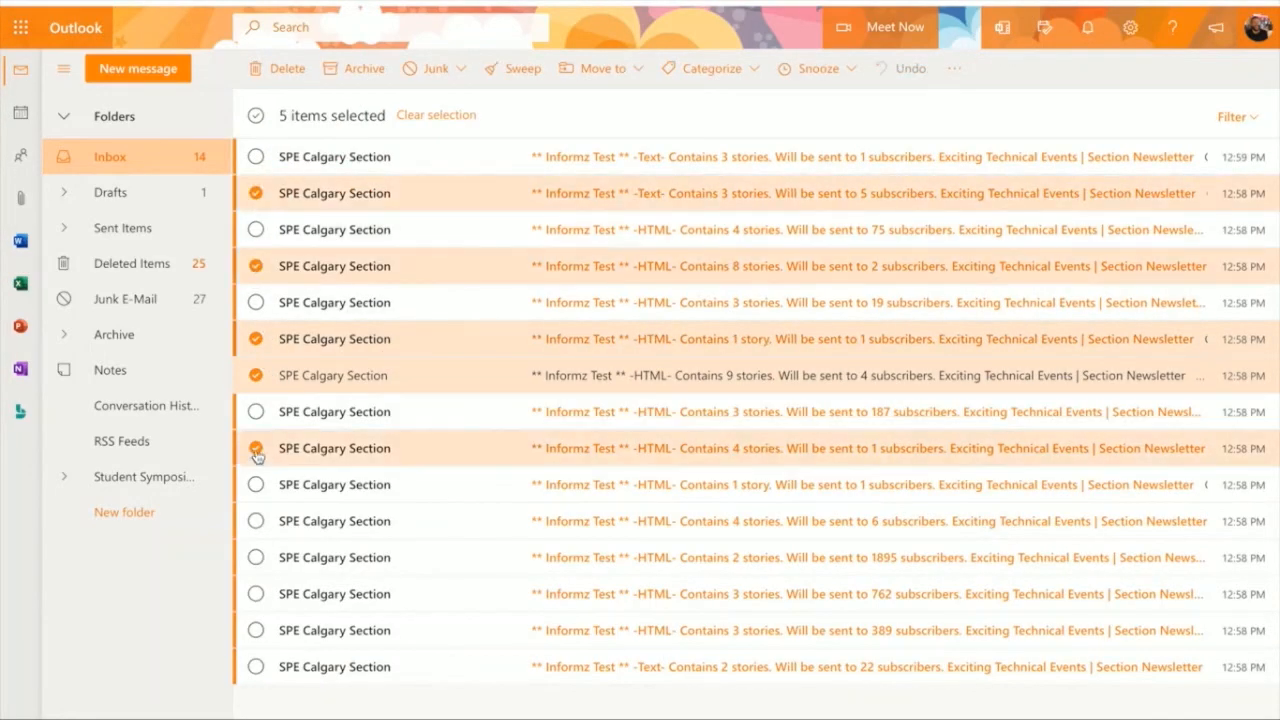
pyautogui.click(256, 484)
pyautogui.click(282, 72)
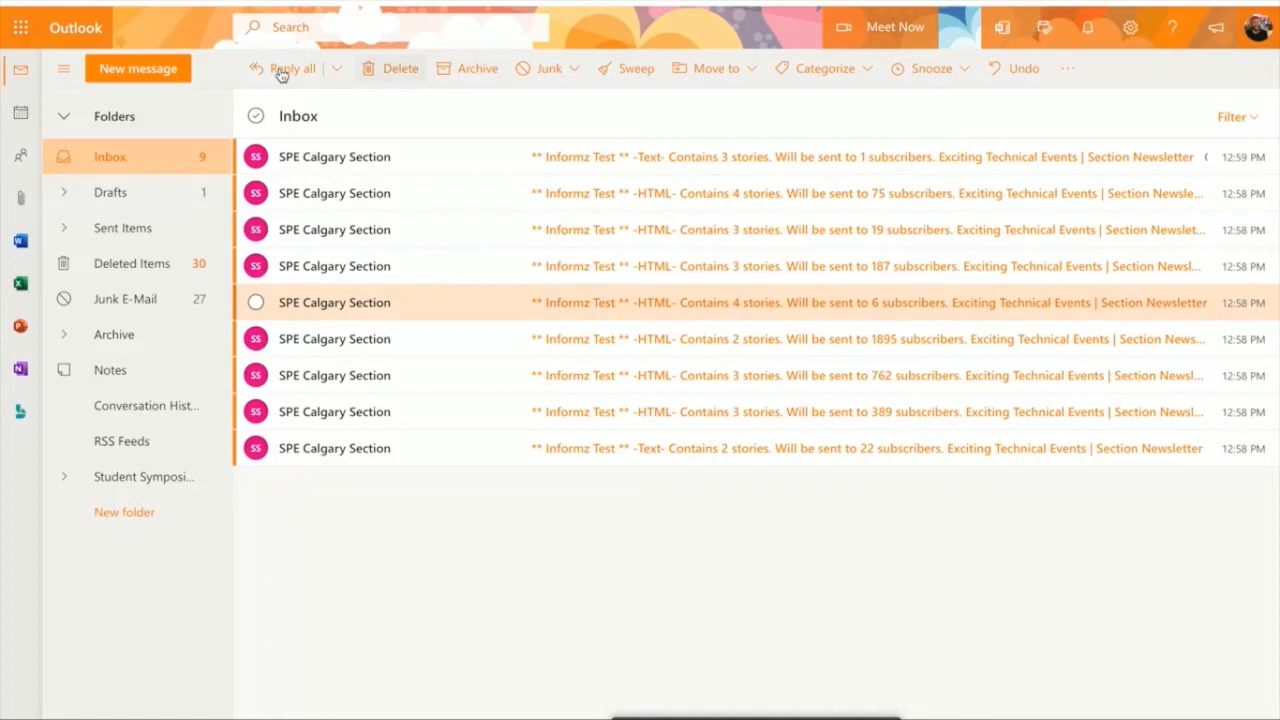
# Step: Open the test email for 75 subscribers and examine its expired-membership and recent graduate stories
pyautogui.click(714, 157)
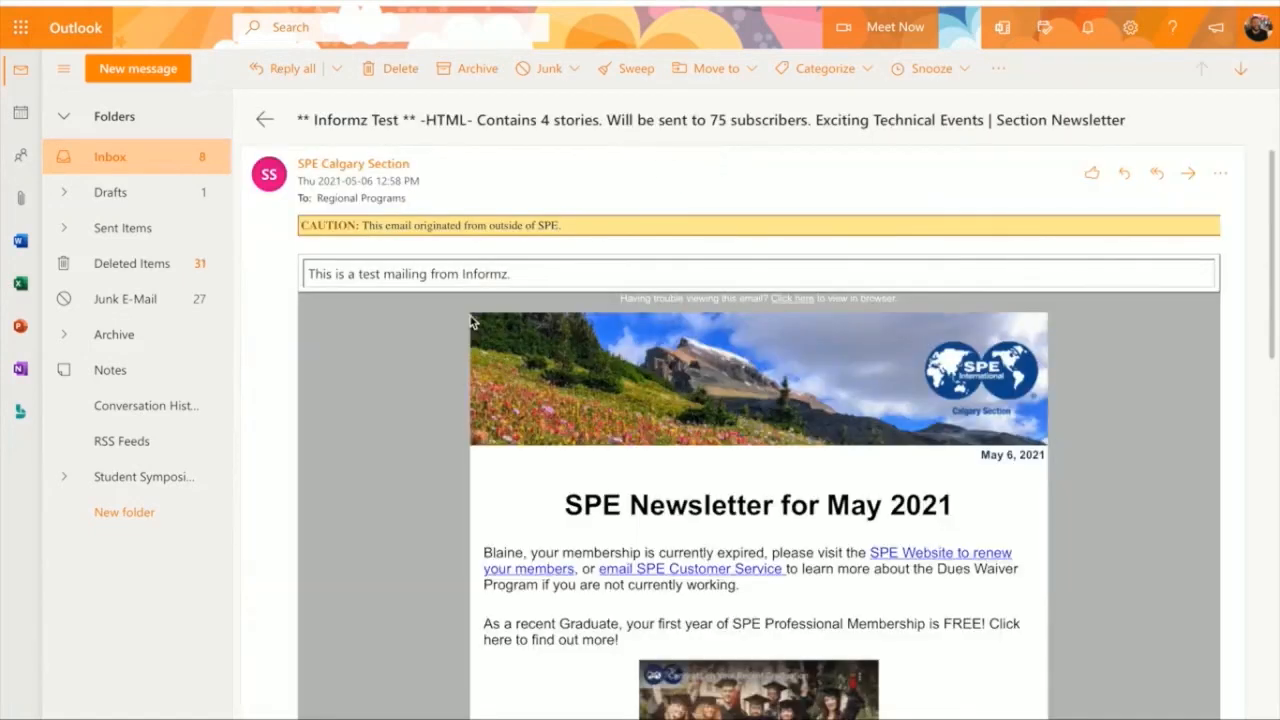
pyautogui.scroll(-3, 474, 320)
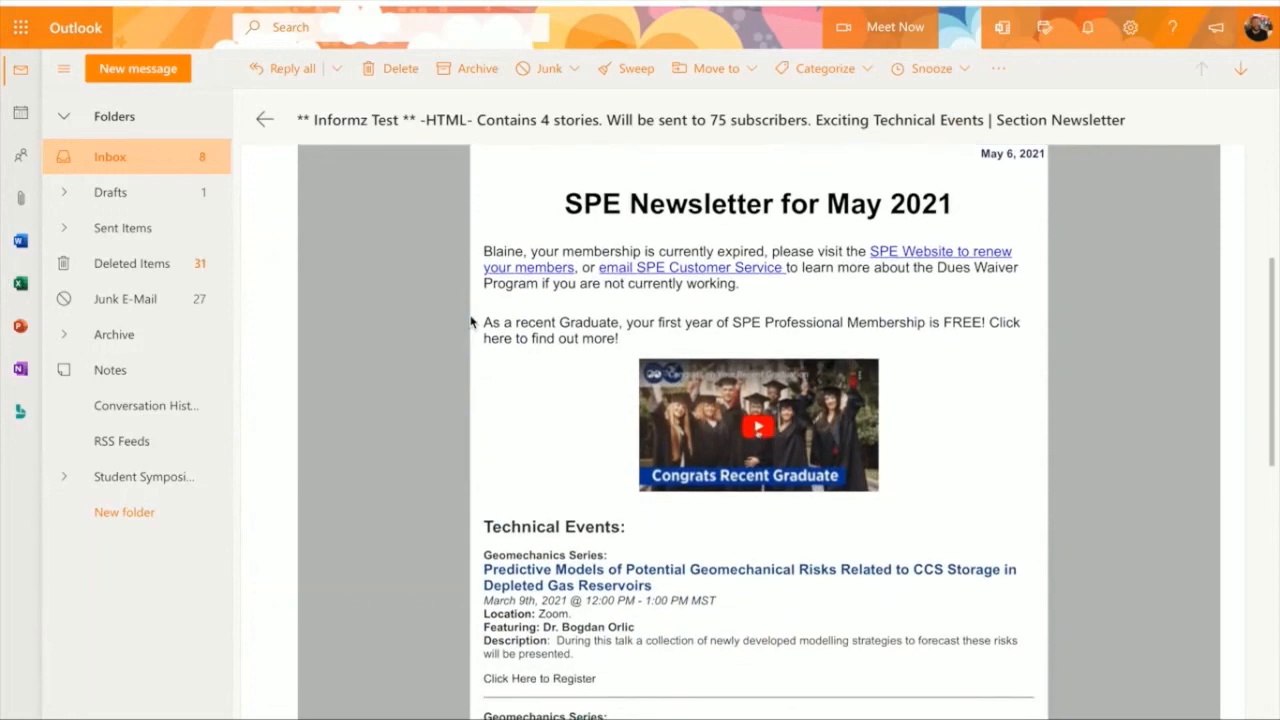
pyautogui.scroll(-2, 529, 420)
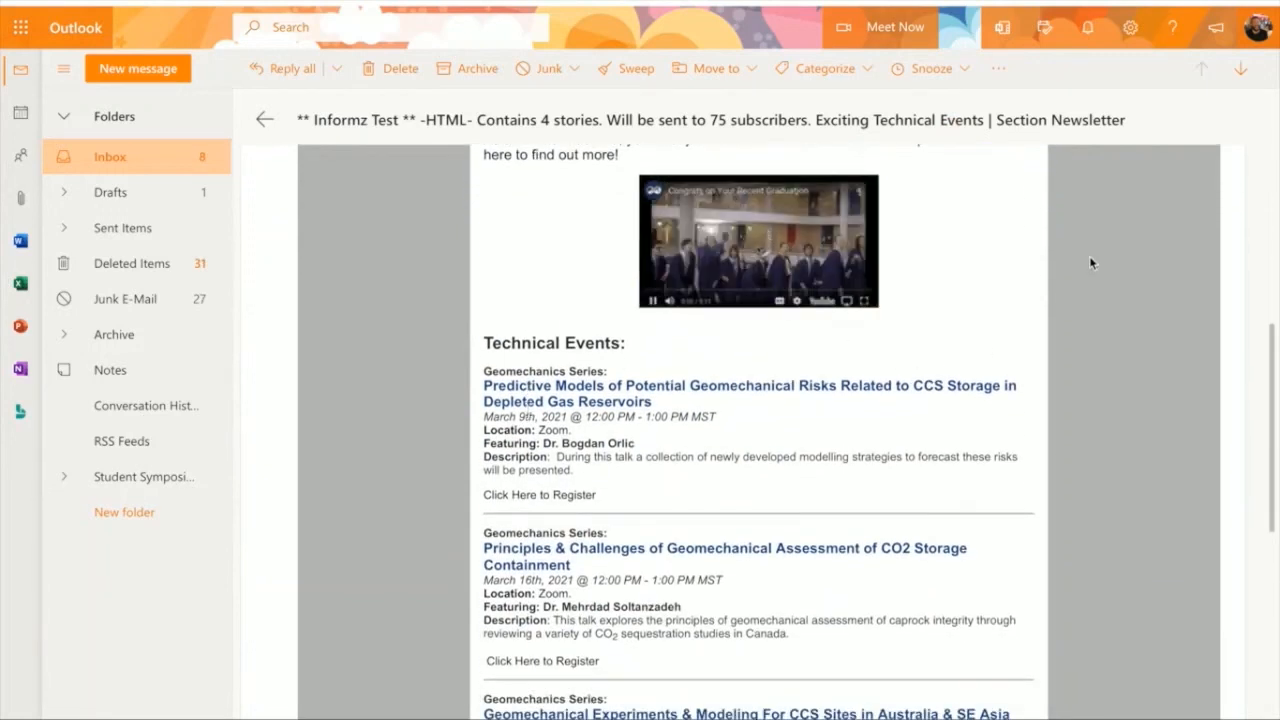
# Step: Open the test email for 19 subscribers and examine its new-member welcome story and technical events
pyautogui.click(1240, 70)
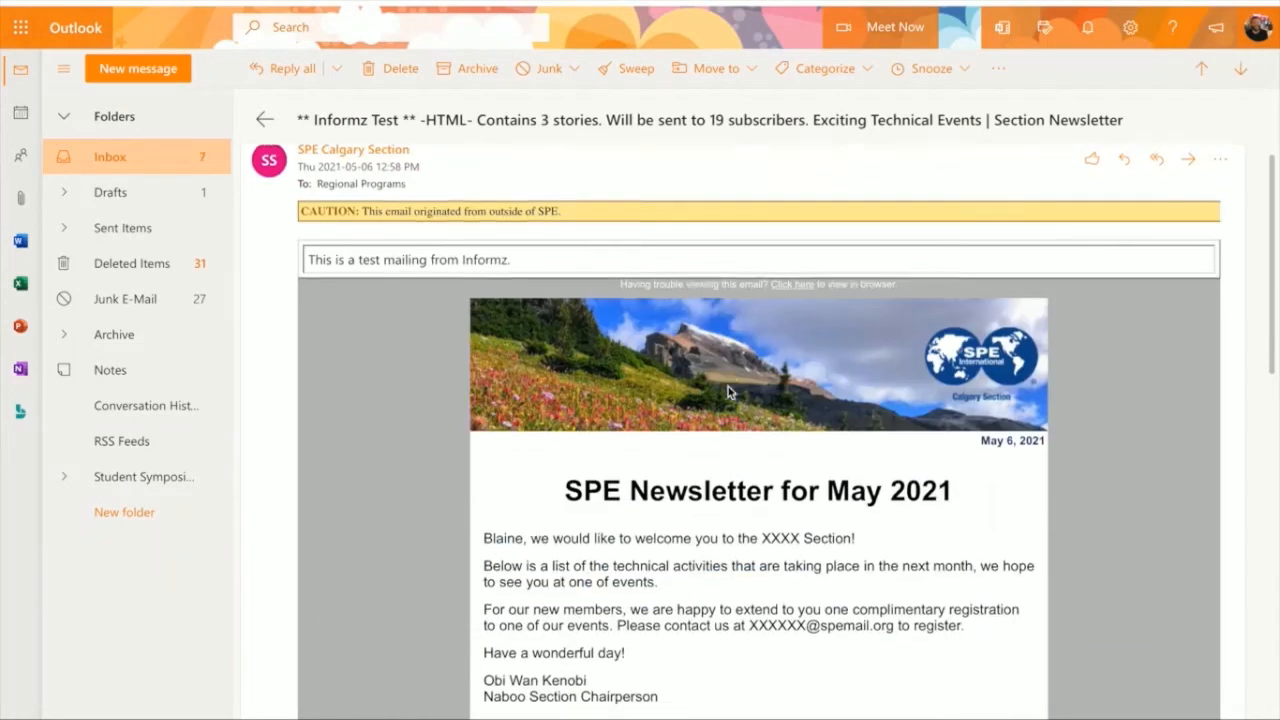
pyautogui.scroll(-1, 728, 386)
pyautogui.scroll(-1, 728, 392)
pyautogui.scroll(-1, 728, 392)
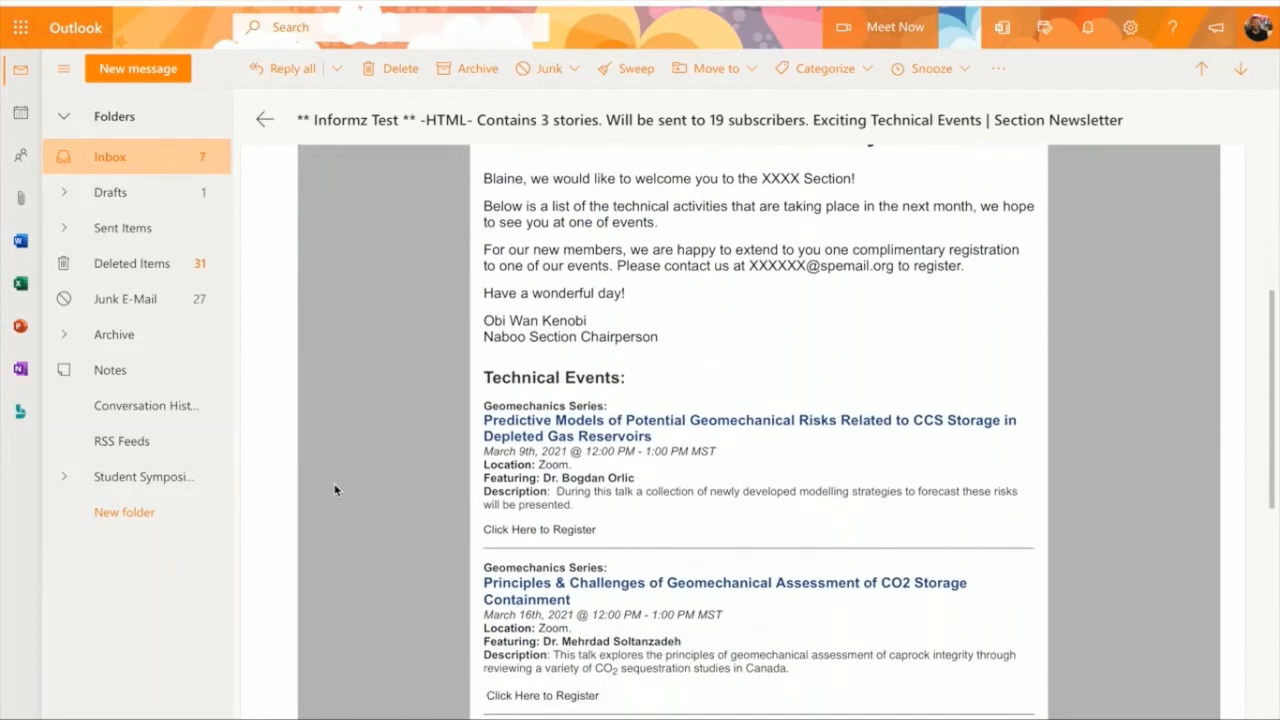
# Step: Review the test email for 187 subscribers with its scholarship story, and the one for 6 subscribers with its welcome and young professional stories
pyautogui.click(1241, 69)
pyautogui.scroll(-4, 947, 297)
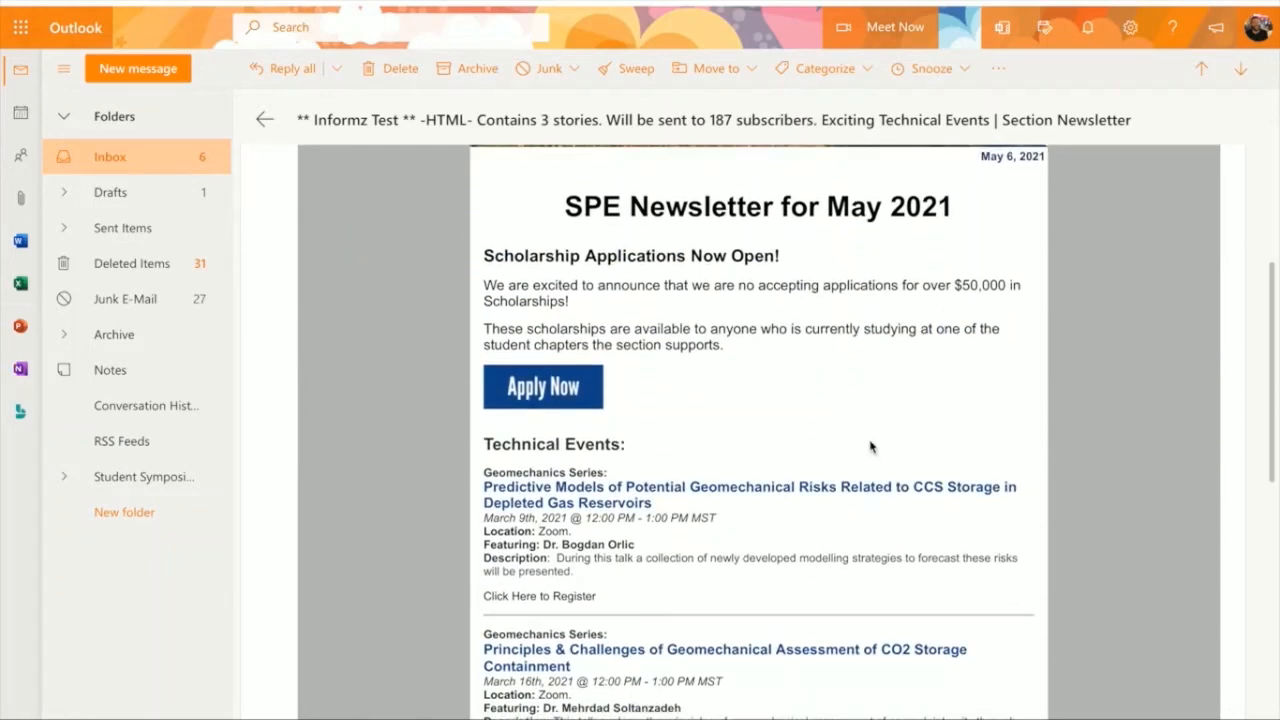
pyautogui.click(1241, 70)
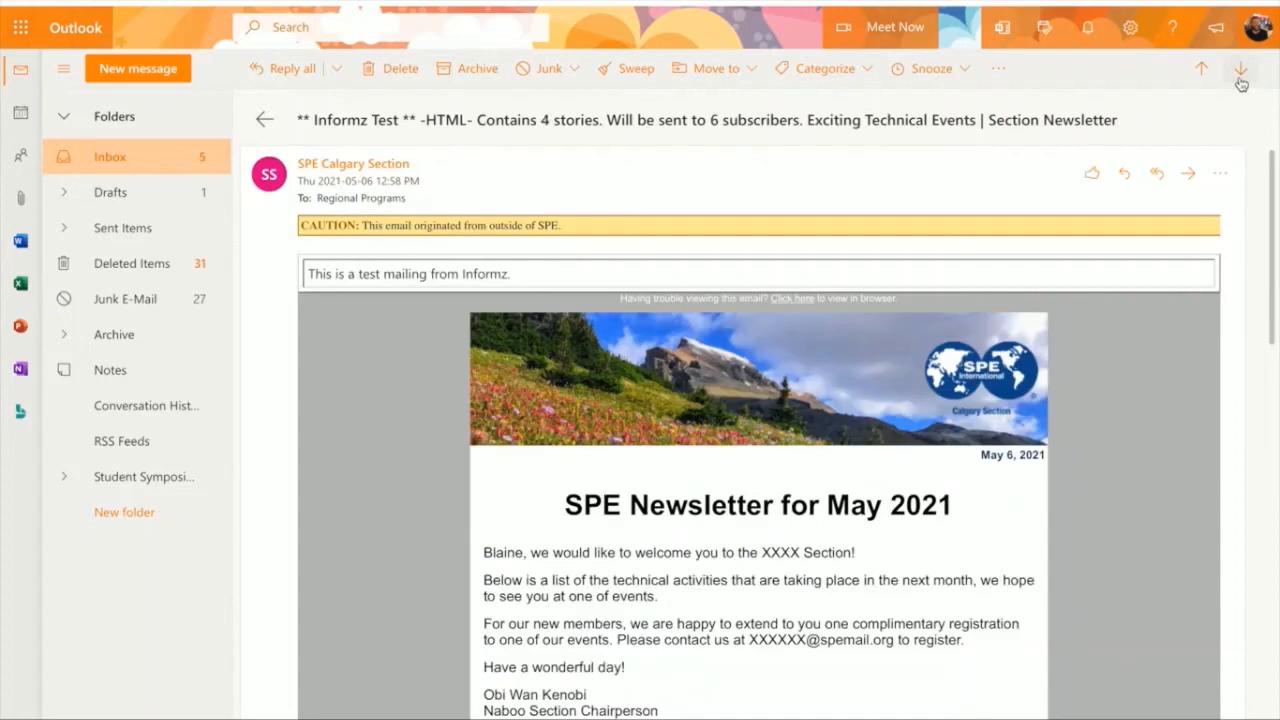
pyautogui.scroll(-3, 838, 458)
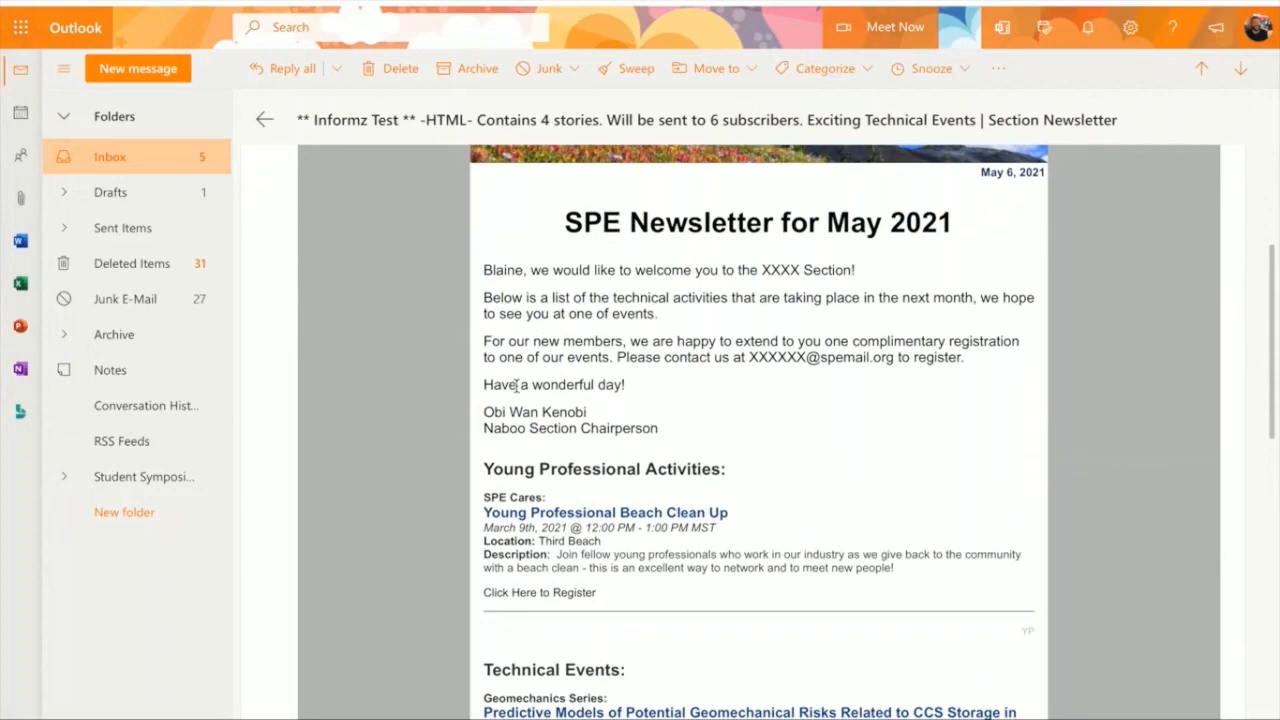
pyautogui.scroll(1, 516, 386)
# Step: Review the technical events in the test email for 1895 subscribers and the expired-membership story in the one for 762 subscribers
pyautogui.click(1241, 68)
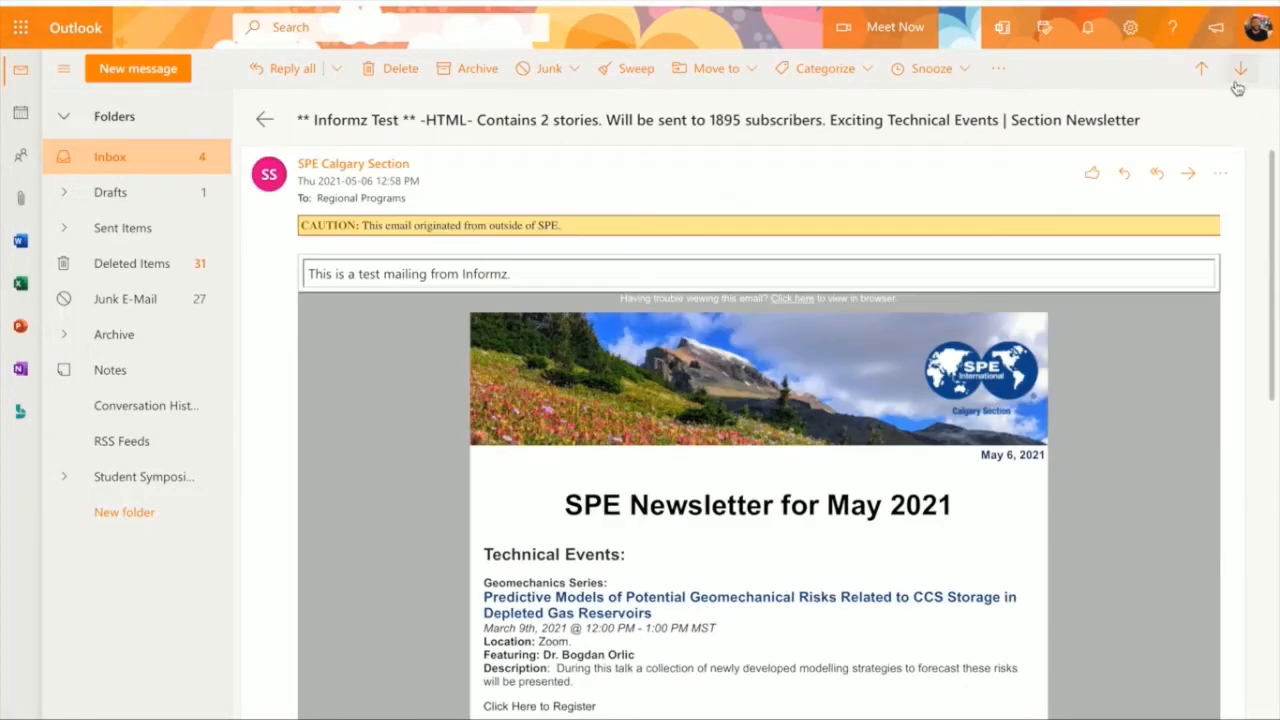
pyautogui.scroll(-3, 868, 428)
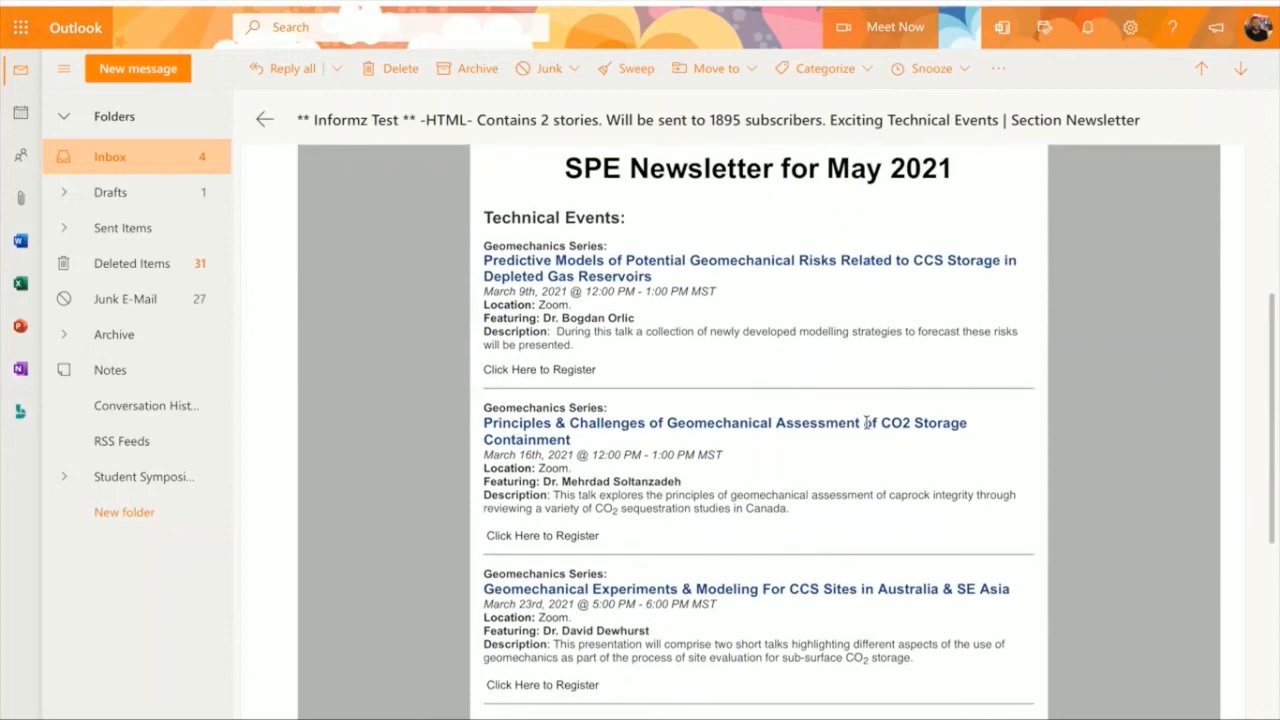
pyautogui.click(1241, 68)
pyautogui.scroll(-1, 962, 412)
pyautogui.scroll(-1, 962, 412)
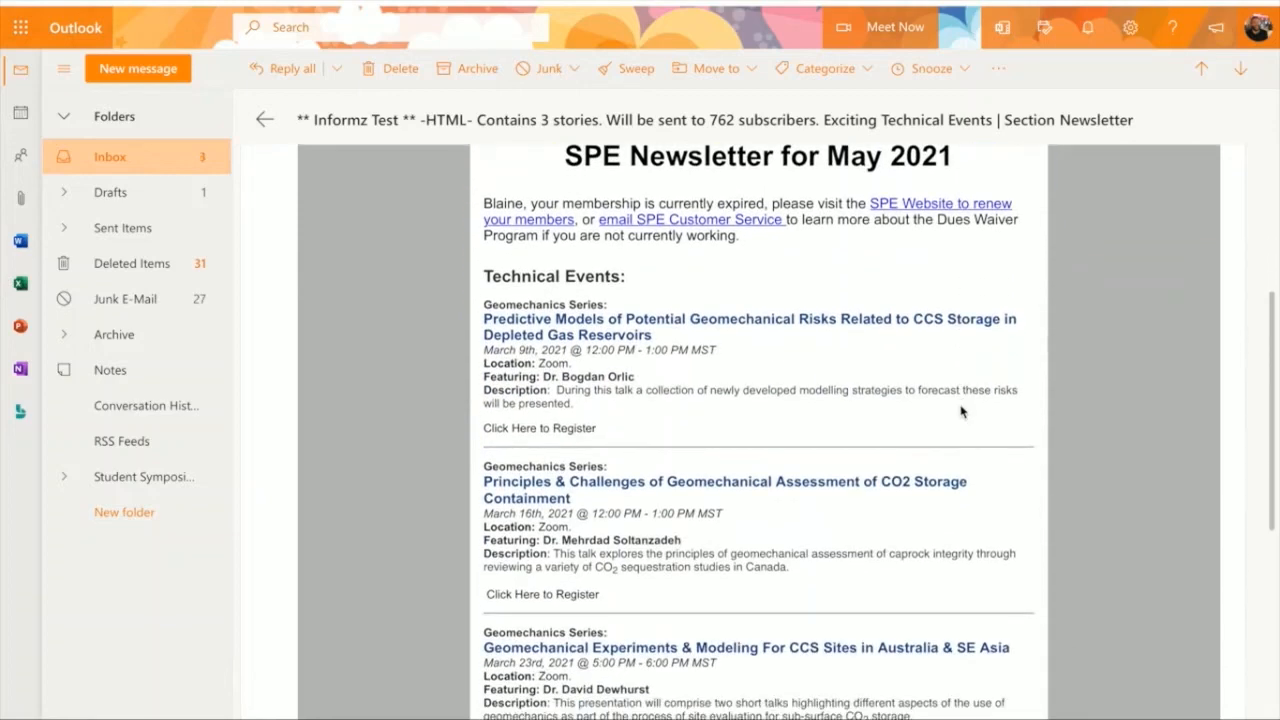
# Step: Open the test email for 389 subscribers and examine its young professional activities and technical events
pyautogui.click(1241, 68)
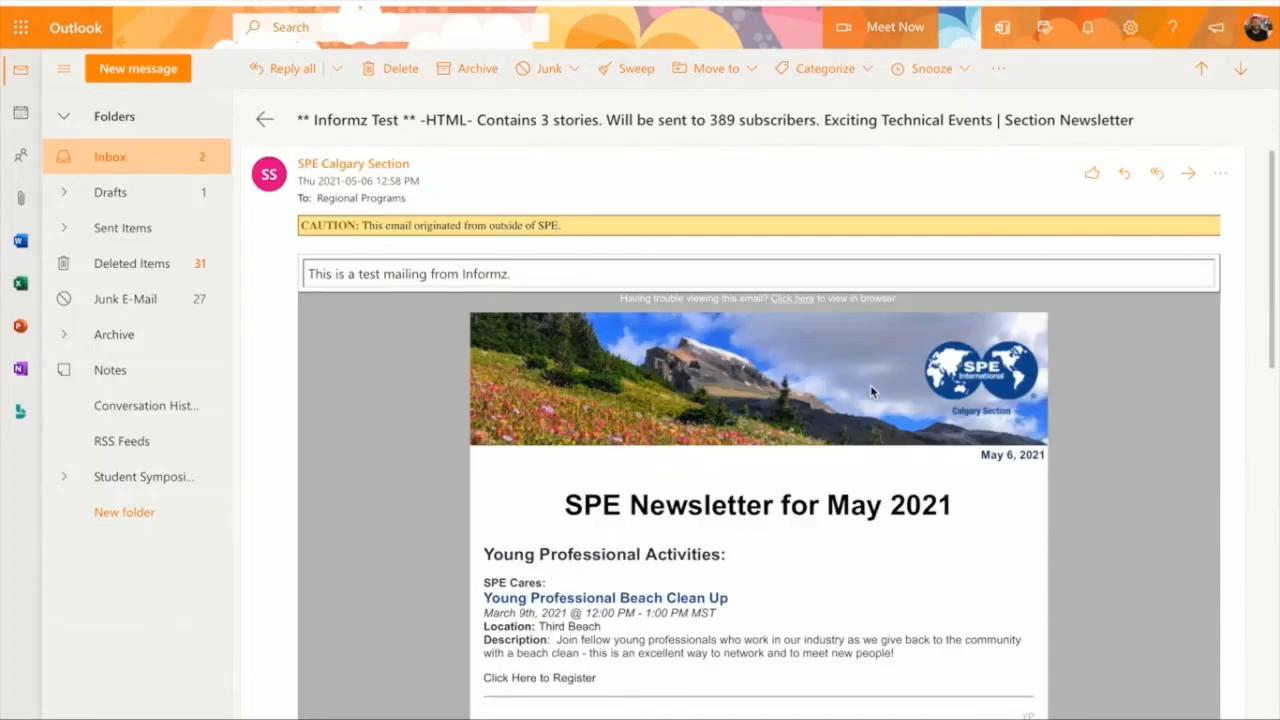
pyautogui.scroll(-3, 870, 388)
pyautogui.scroll(-1, 870, 390)
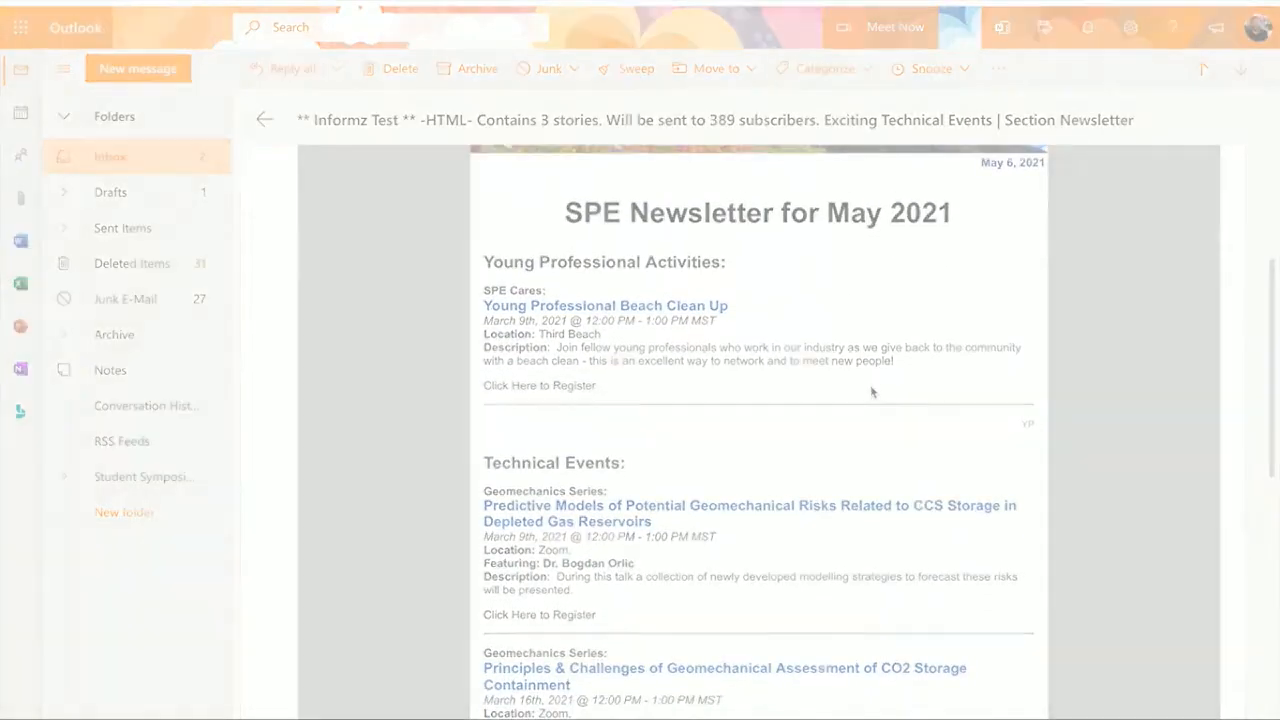